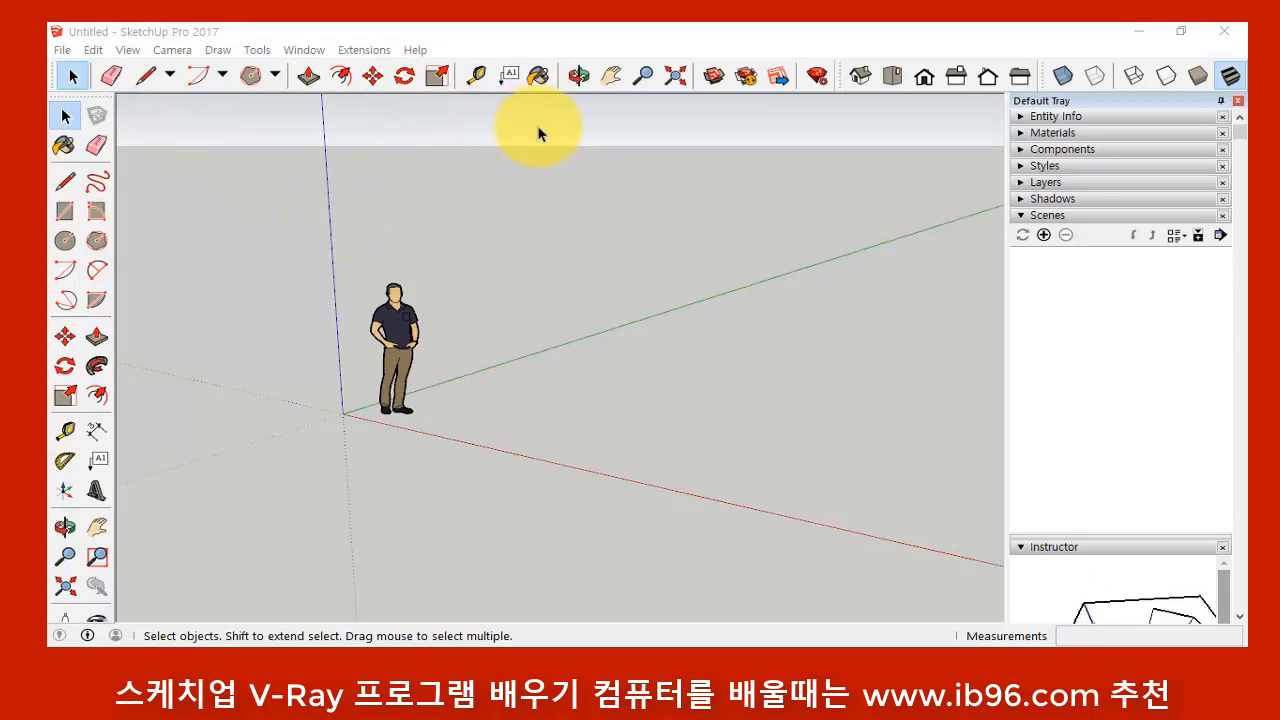
# - Display the V-Ray for SketchUp, V-Ray Lights and V-Ray Objects toolbars and align them in one row above the model
pyautogui.rightClick(842, 82)
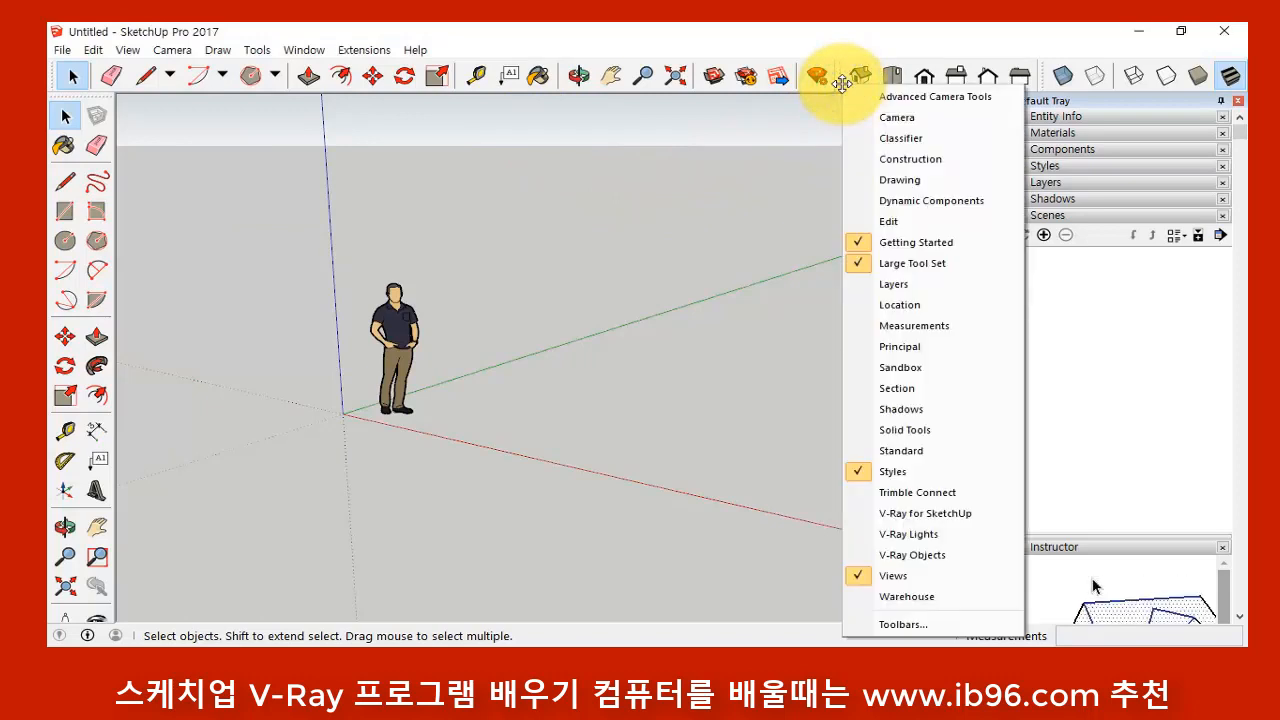
pyautogui.click(950, 524)
pyautogui.rightClick(846, 90)
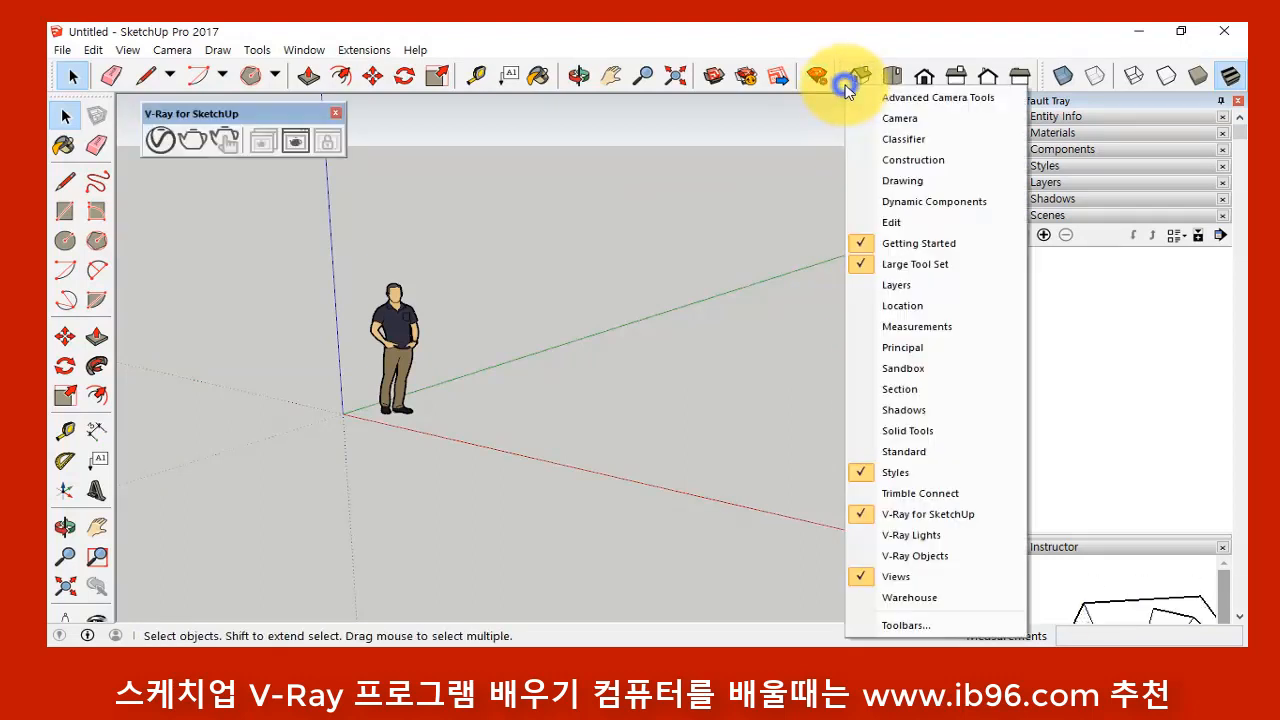
pyautogui.click(970, 540)
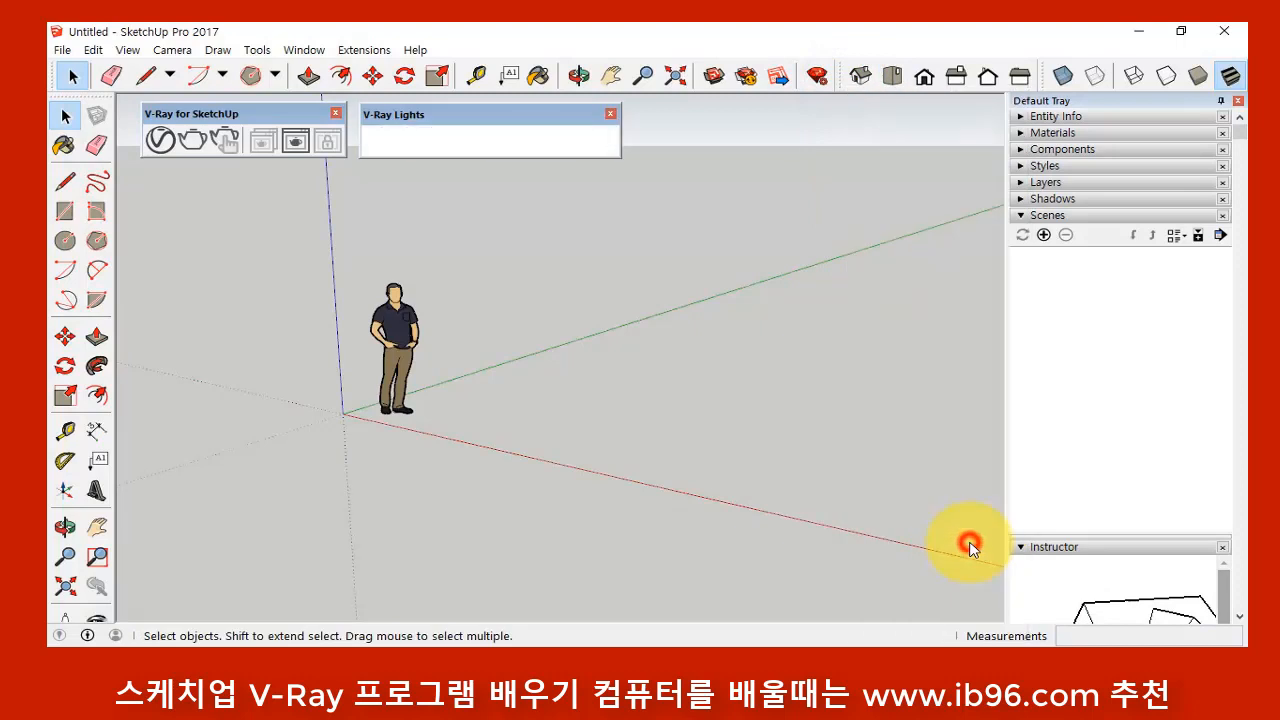
pyautogui.rightClick(731, 84)
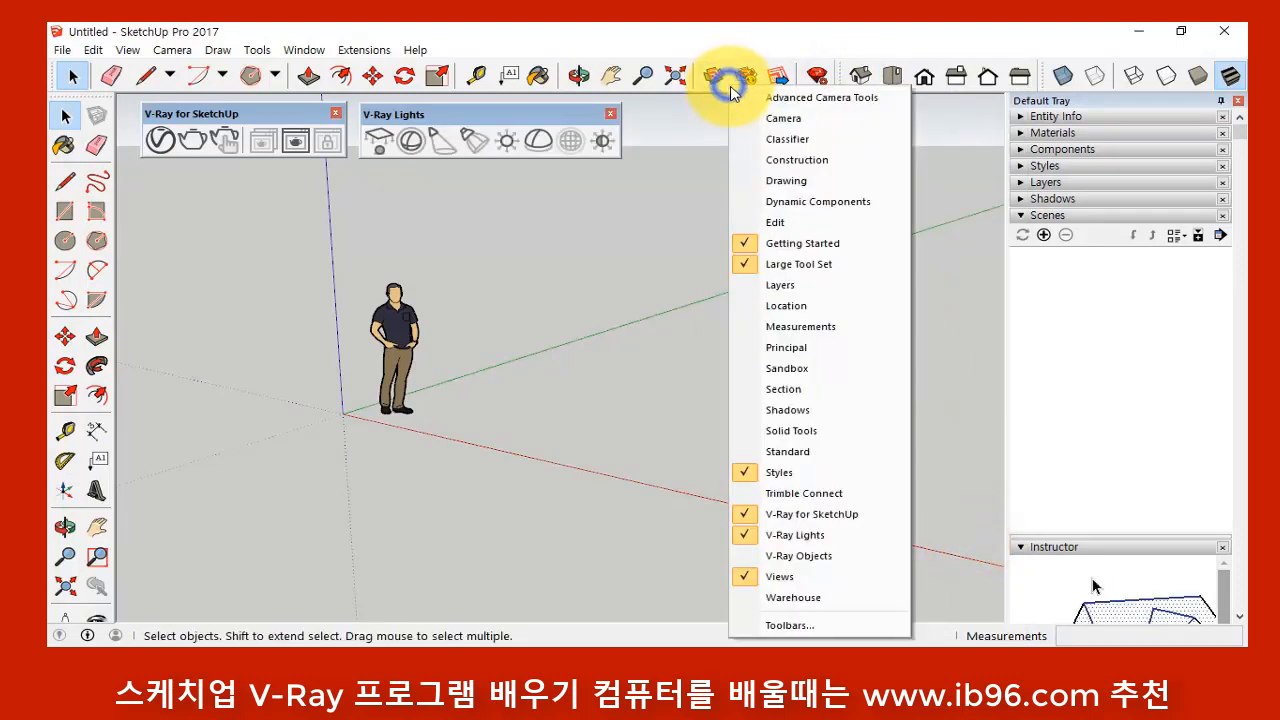
pyautogui.click(833, 558)
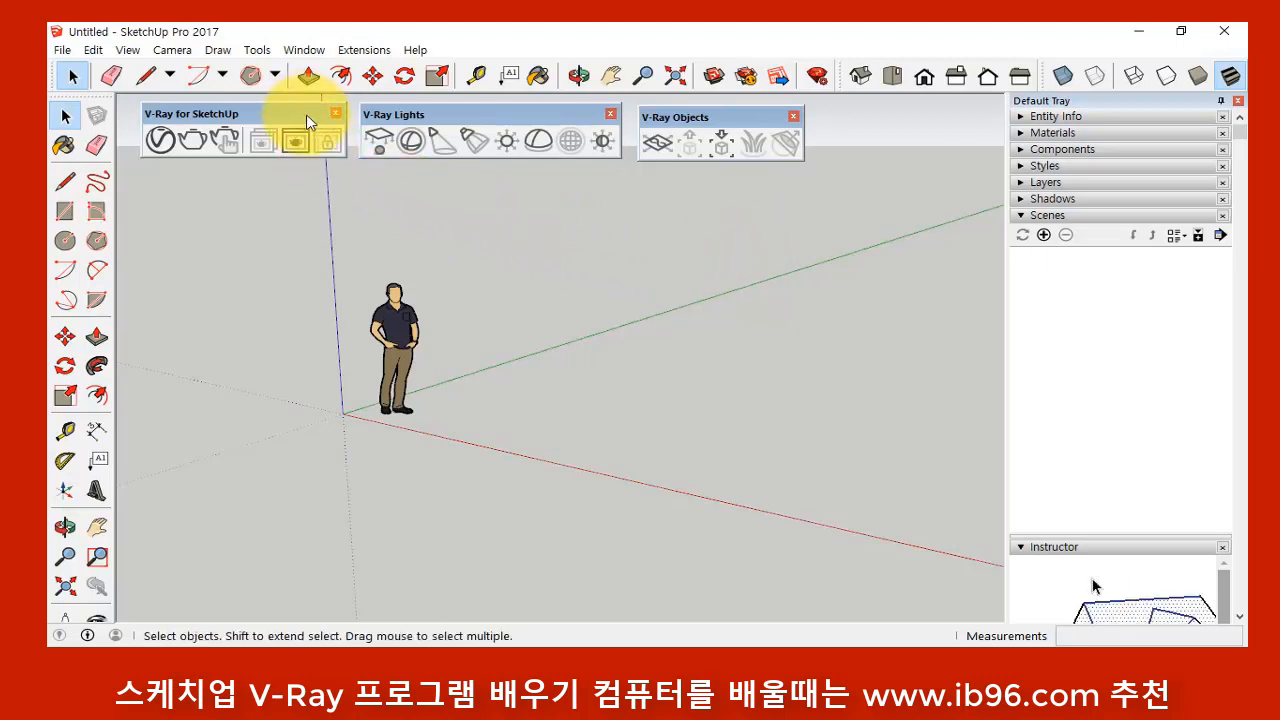
pyautogui.moveTo(688, 116); pyautogui.dragTo(687, 113)
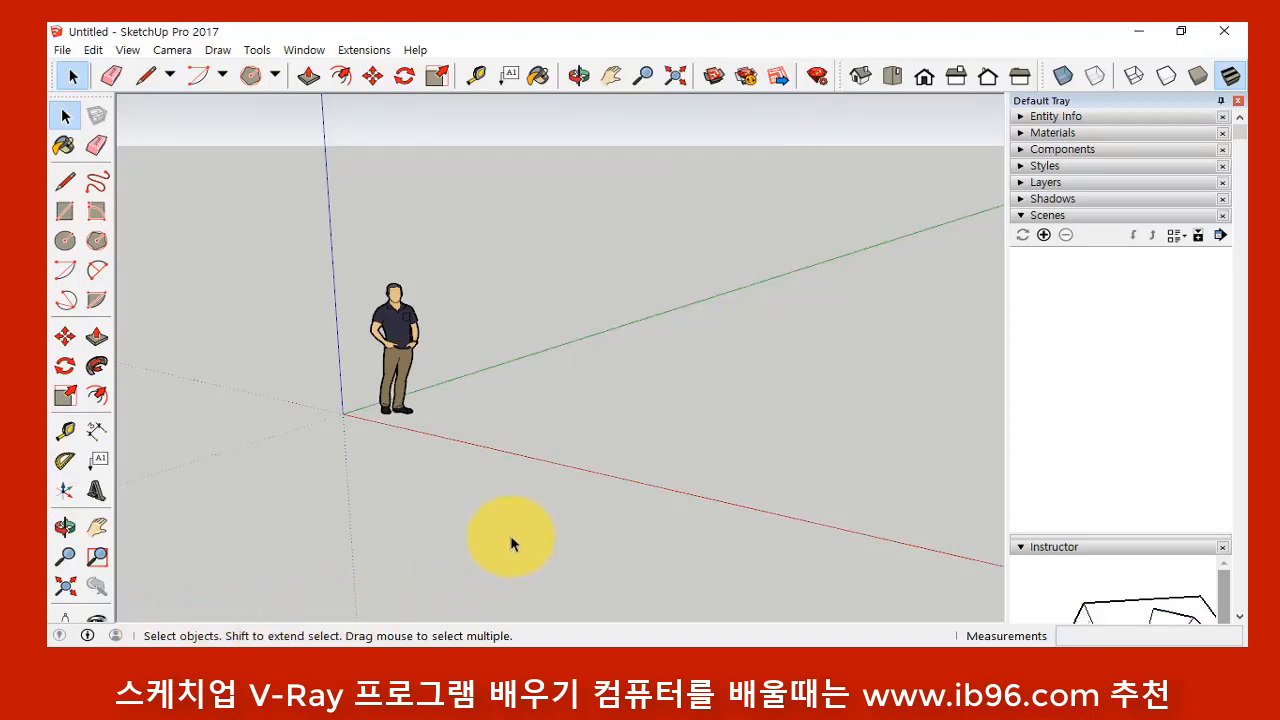
pyautogui.click(511, 543)
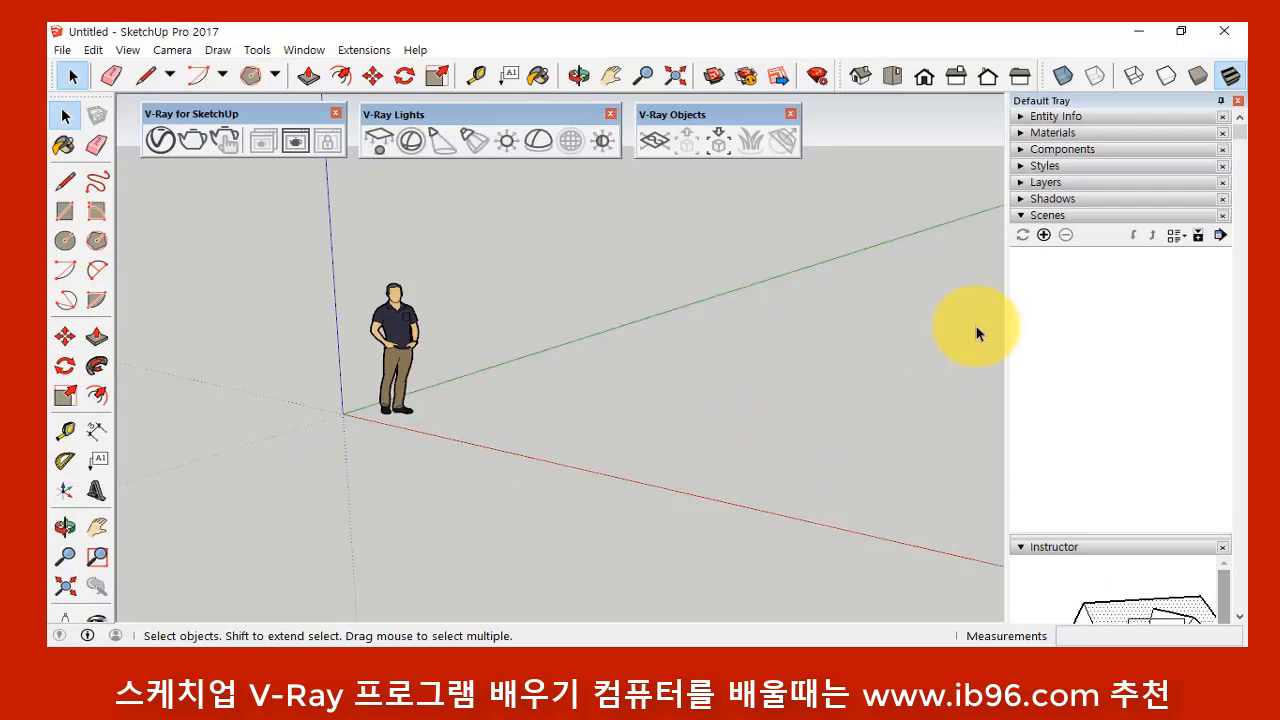
# - Expand the Materials section of the tray and open the V-Ray Asset Editor, placing it over the middle of the model view
pyautogui.click(1025, 132)
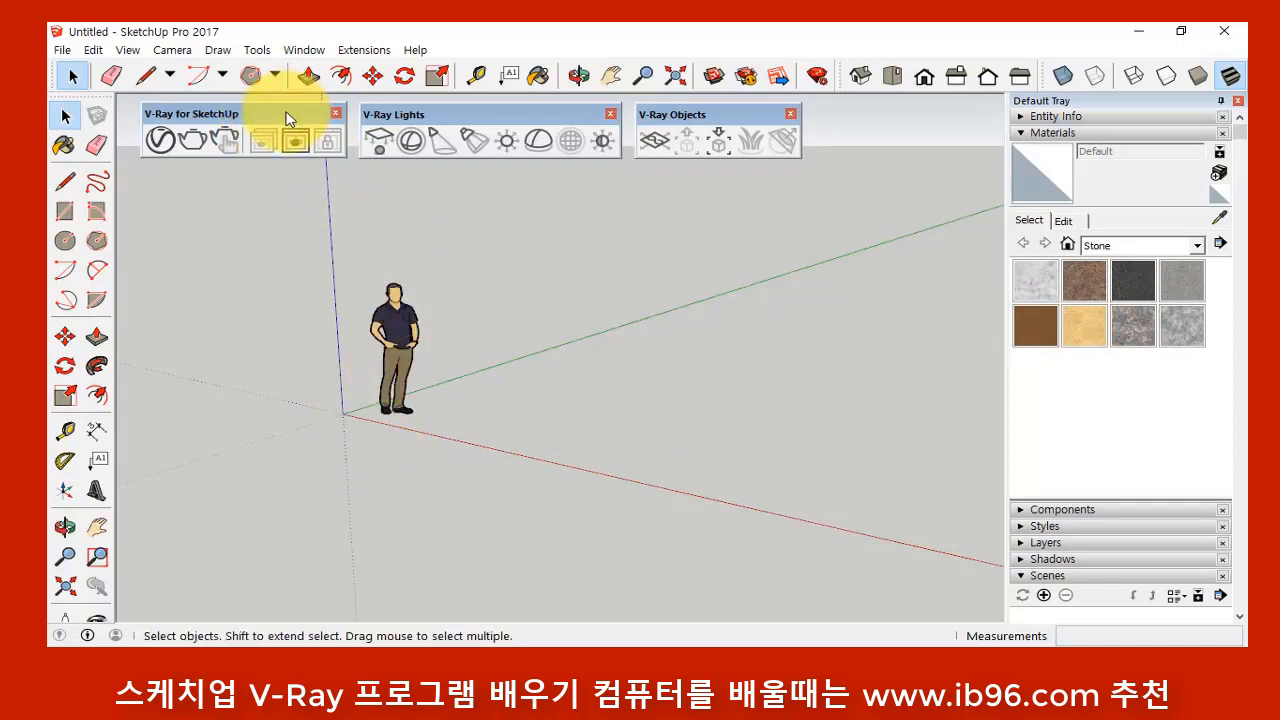
pyautogui.click(160, 141)
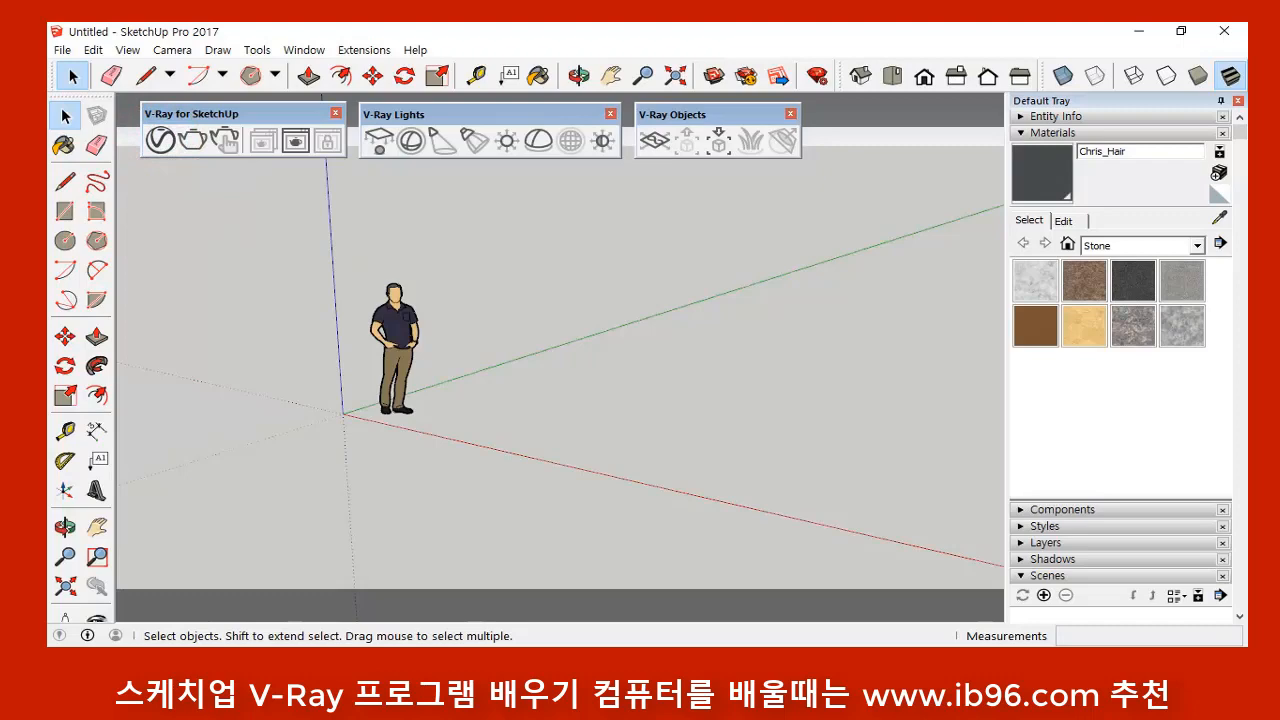
pyautogui.moveTo(300, 205); pyautogui.dragTo(650, 62)
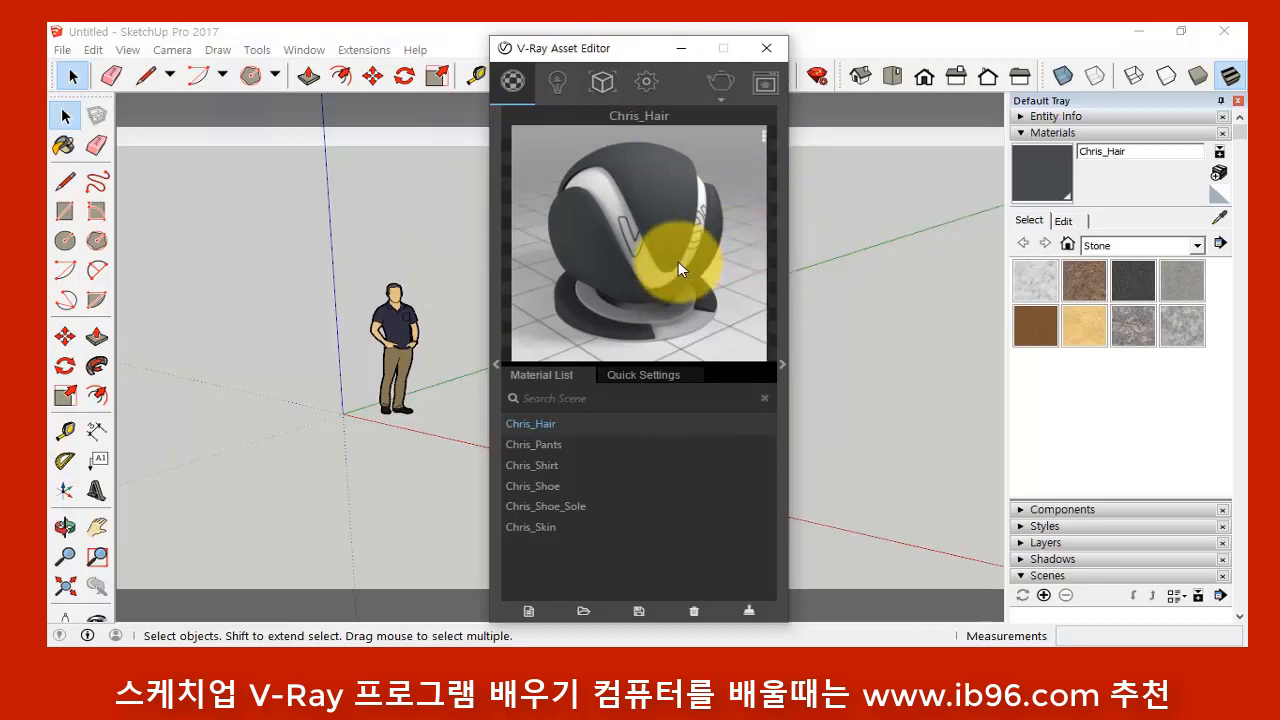
# - Review the Asset Editor's lights, geometry and render settings, ending on the materials section
pyautogui.click(553, 85)
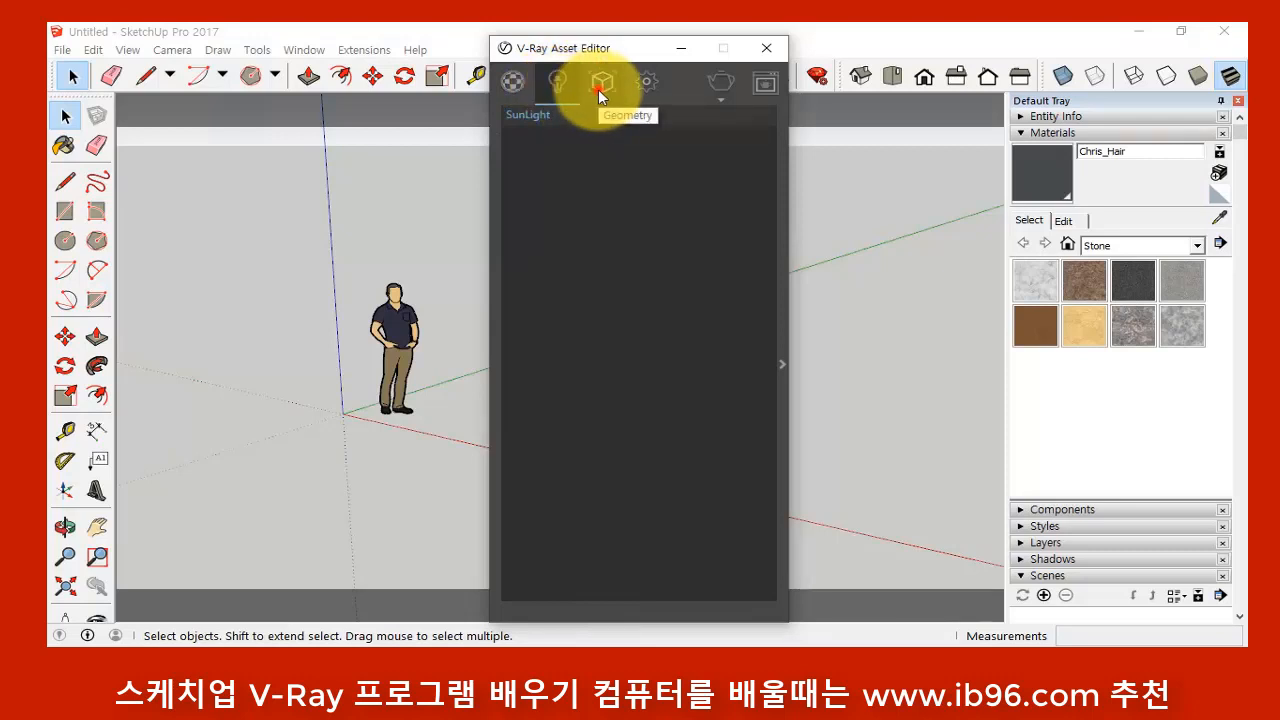
pyautogui.click(598, 89)
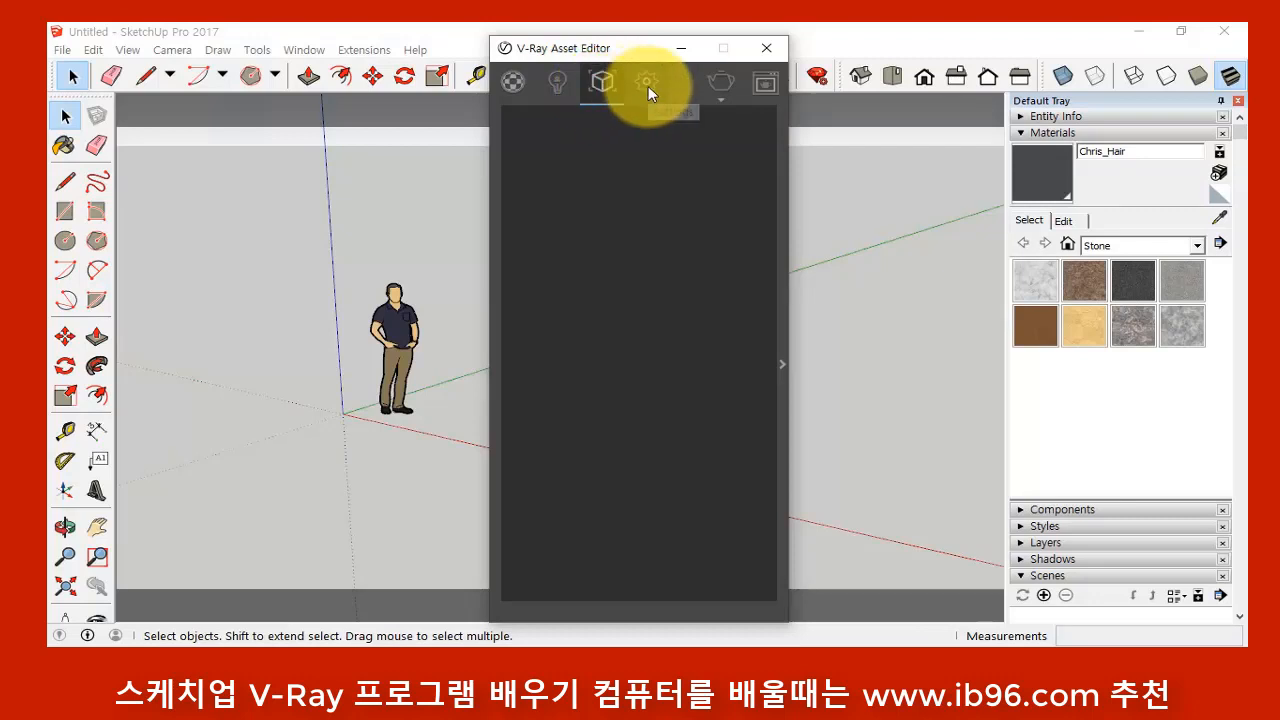
pyautogui.click(648, 86)
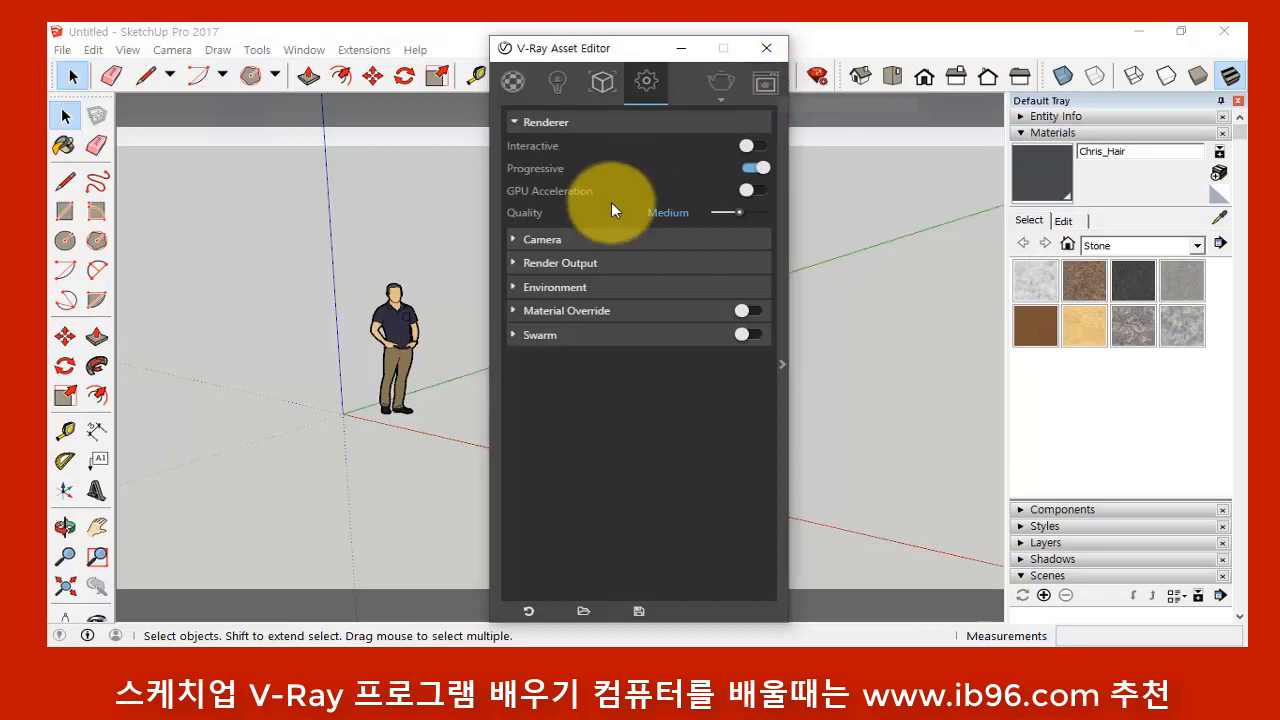
pyautogui.moveTo(597, 190)
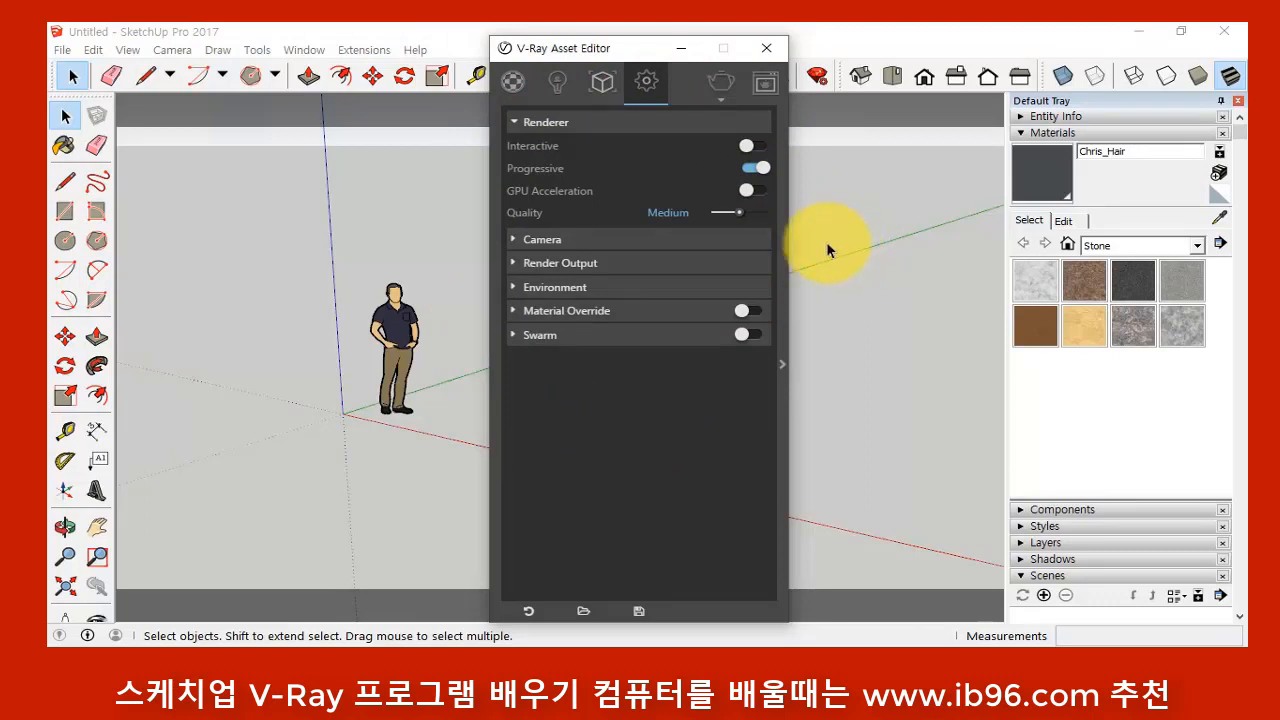
pyautogui.click(512, 86)
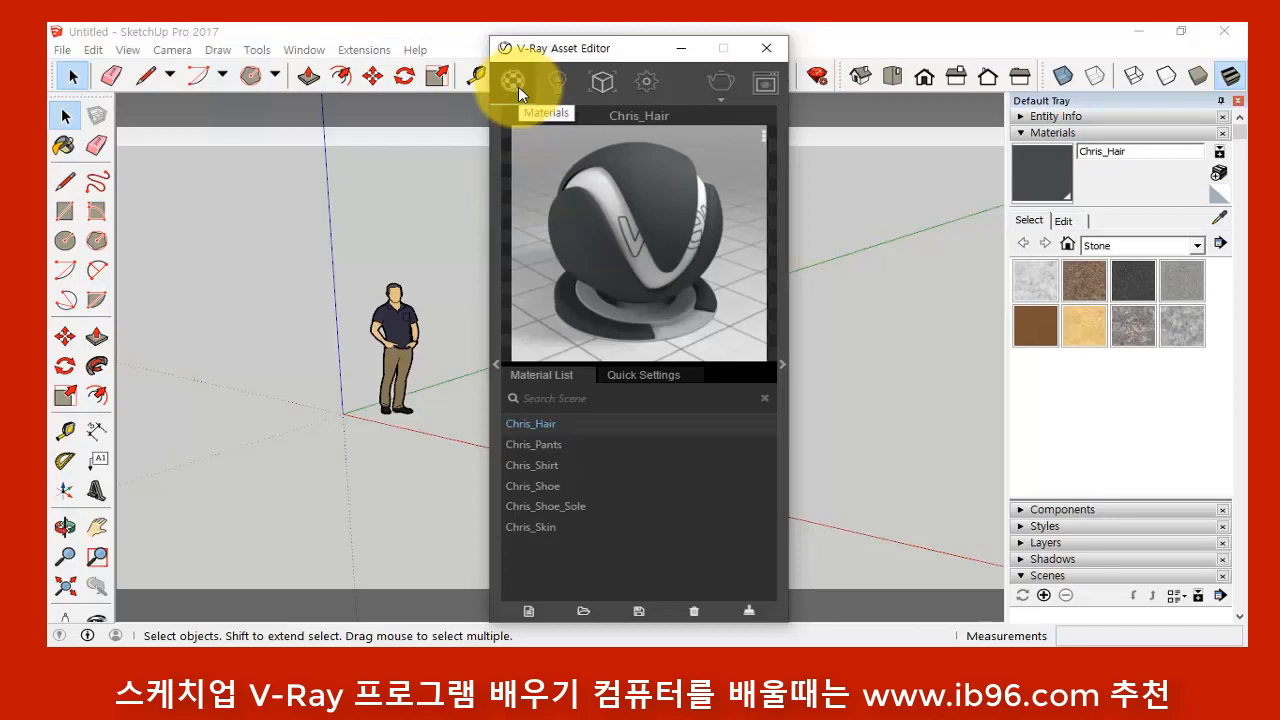
pyautogui.click(518, 86)
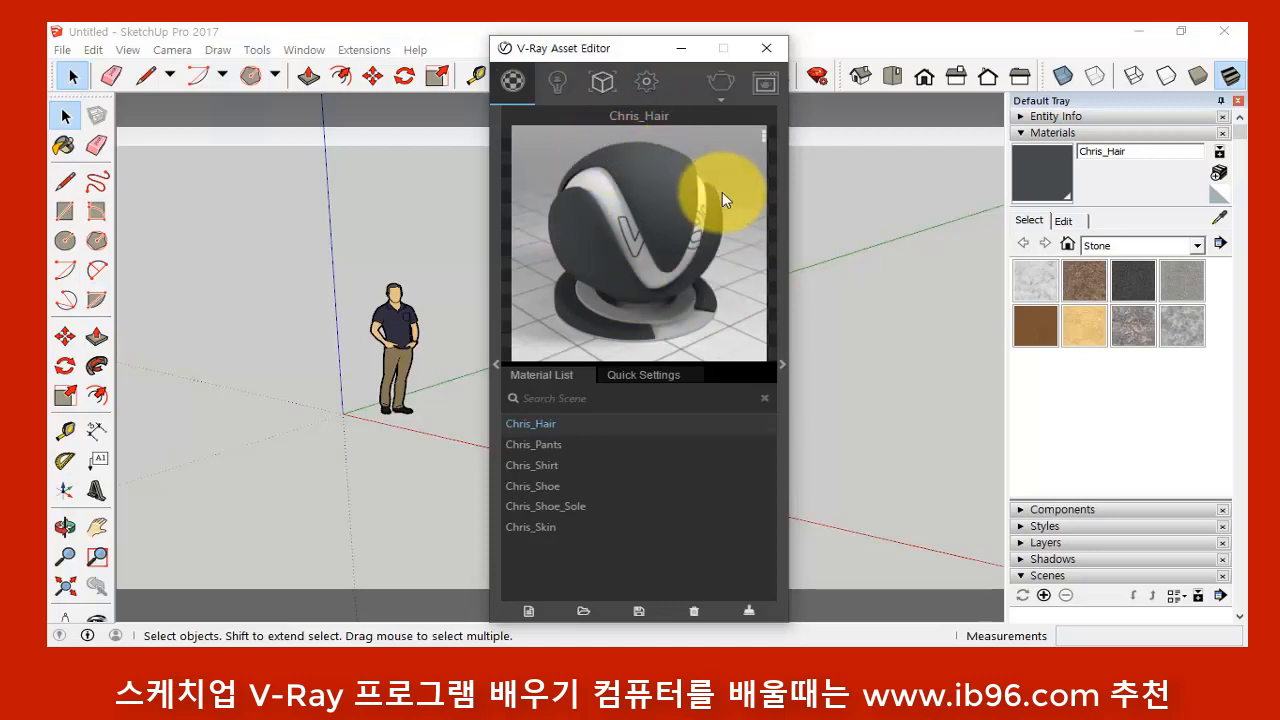
# - Examine the quick settings of Chris_Hair and preview each Chris material in the scene, ending on Chris_Hair
pyautogui.click(624, 377)
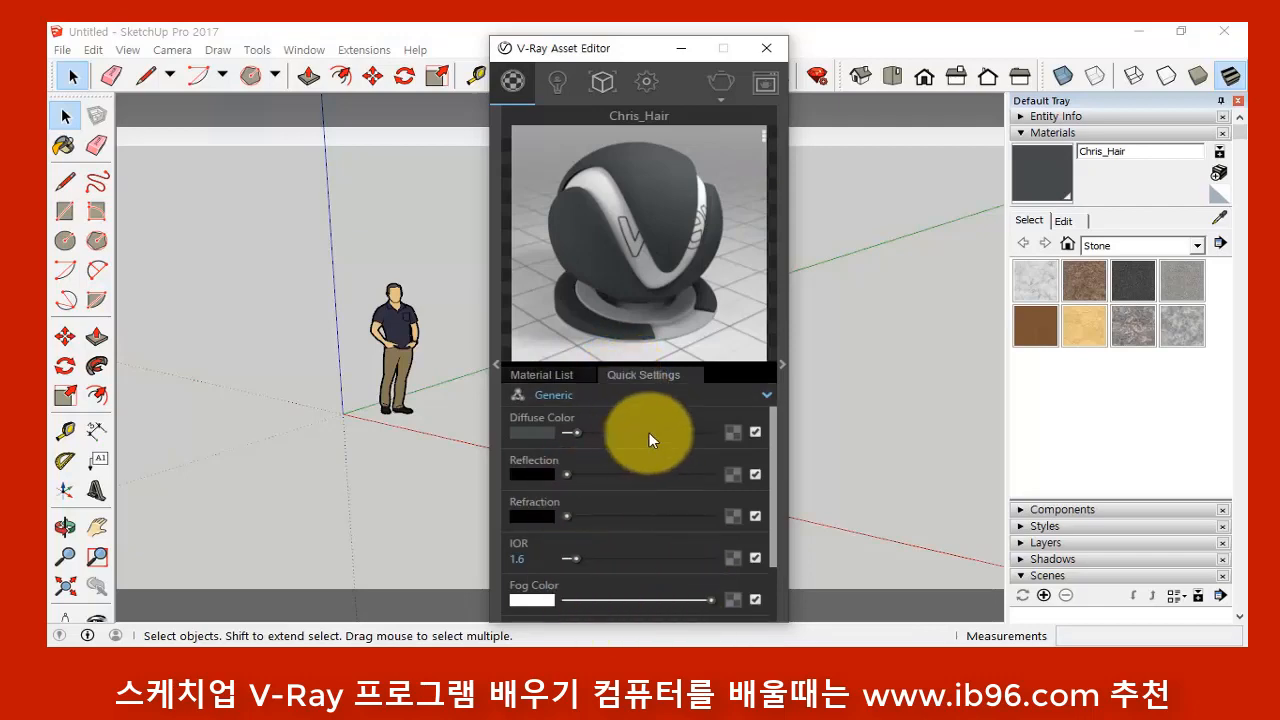
pyautogui.click(574, 373)
pyautogui.click(555, 443)
pyautogui.click(552, 470)
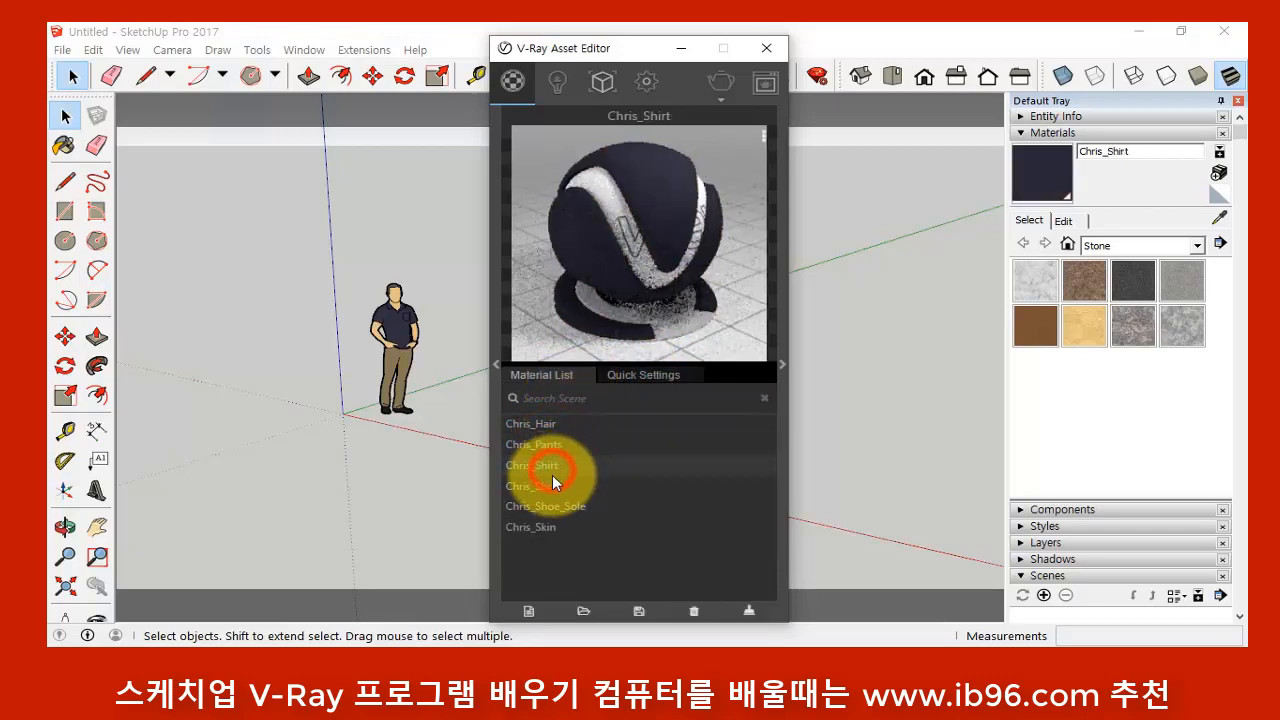
pyautogui.click(551, 487)
pyautogui.click(552, 508)
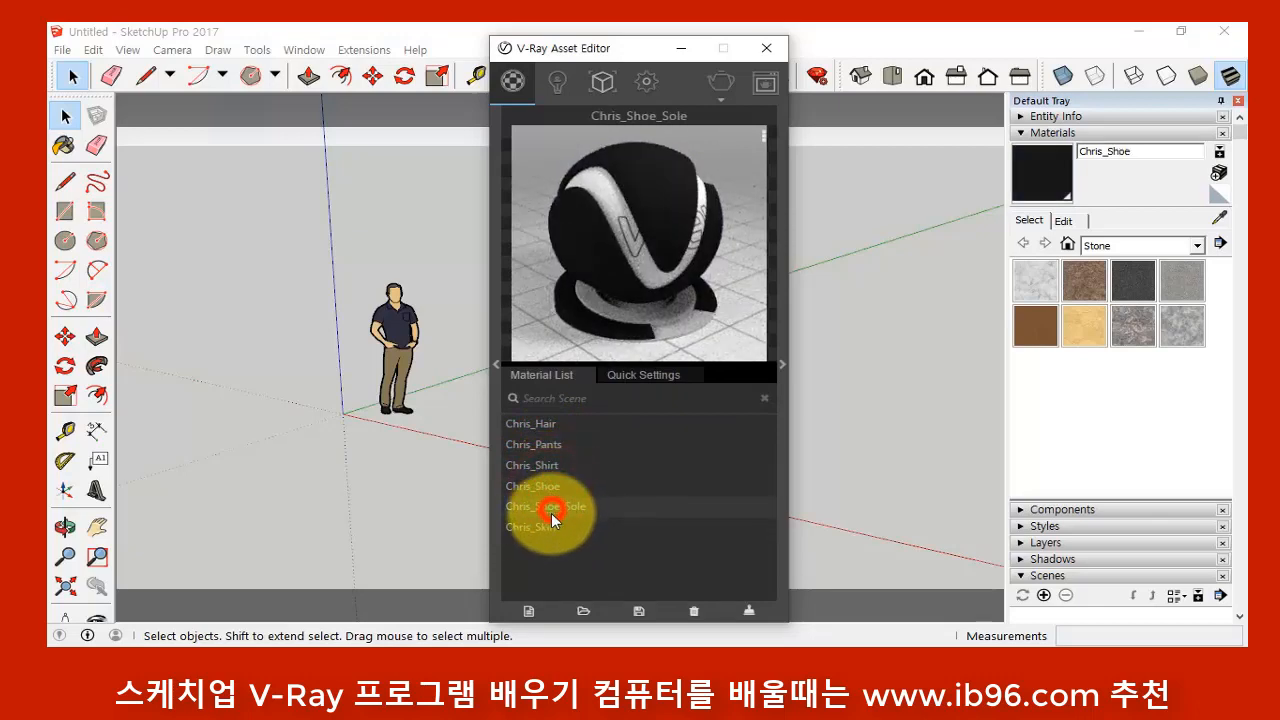
pyautogui.click(549, 527)
pyautogui.click(554, 426)
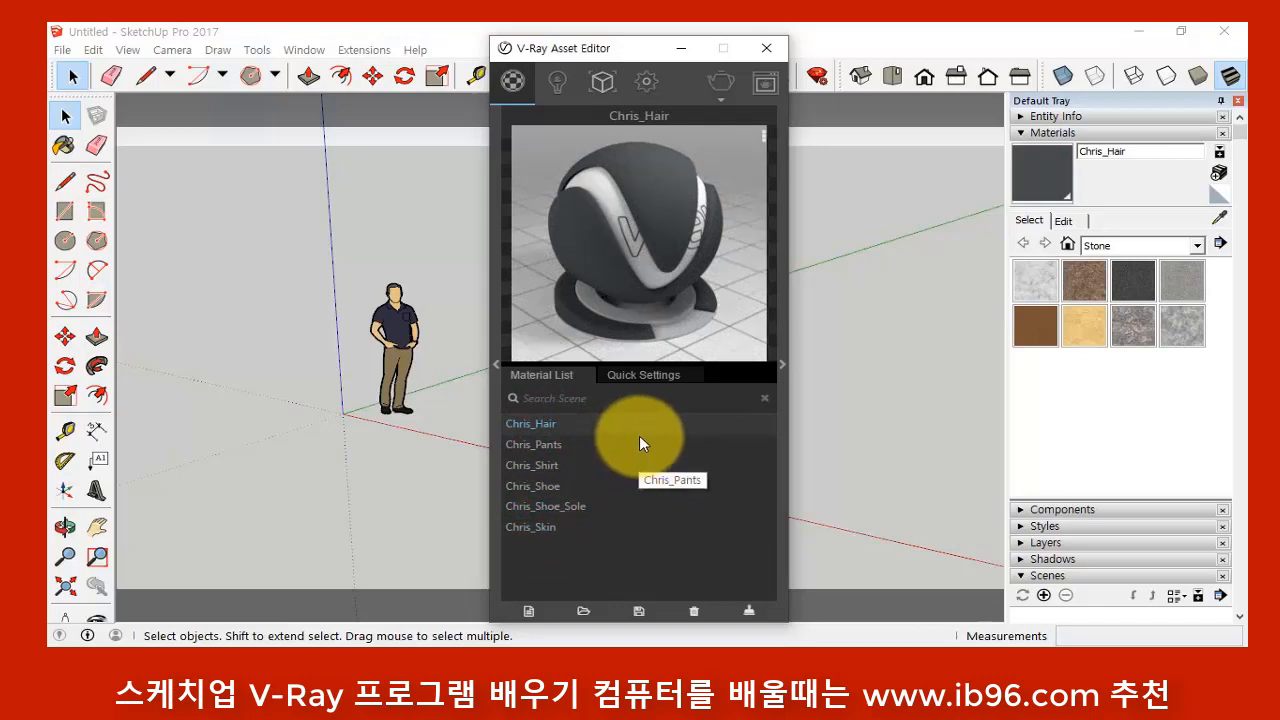
# - Create a new Generic V-Ray material and rename it 연습1
pyautogui.click(529, 614)
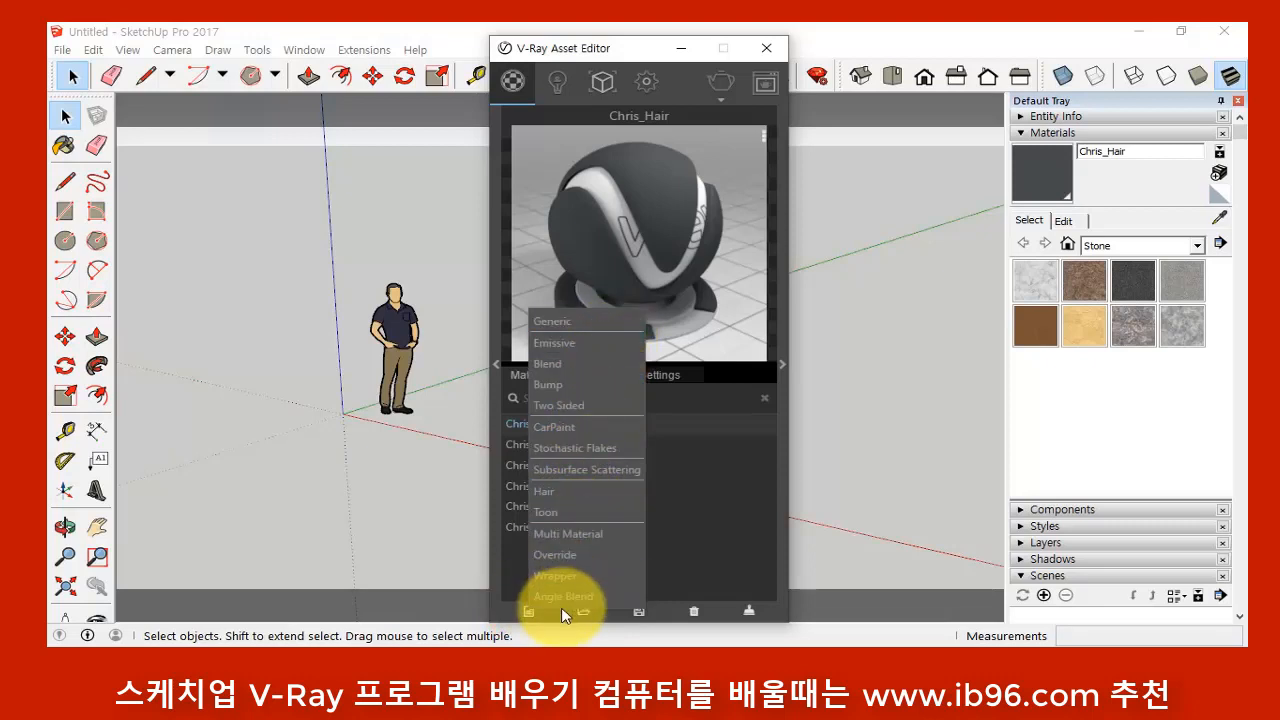
pyautogui.click(597, 325)
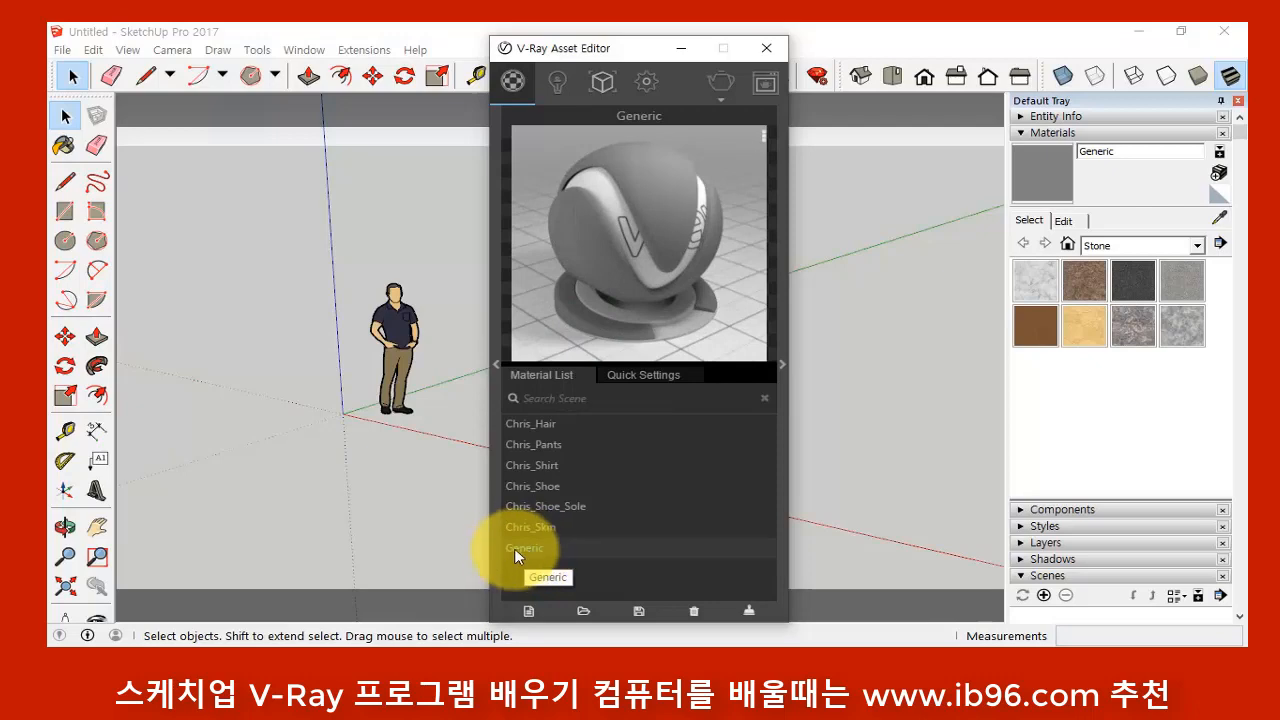
pyautogui.rightClick(532, 556)
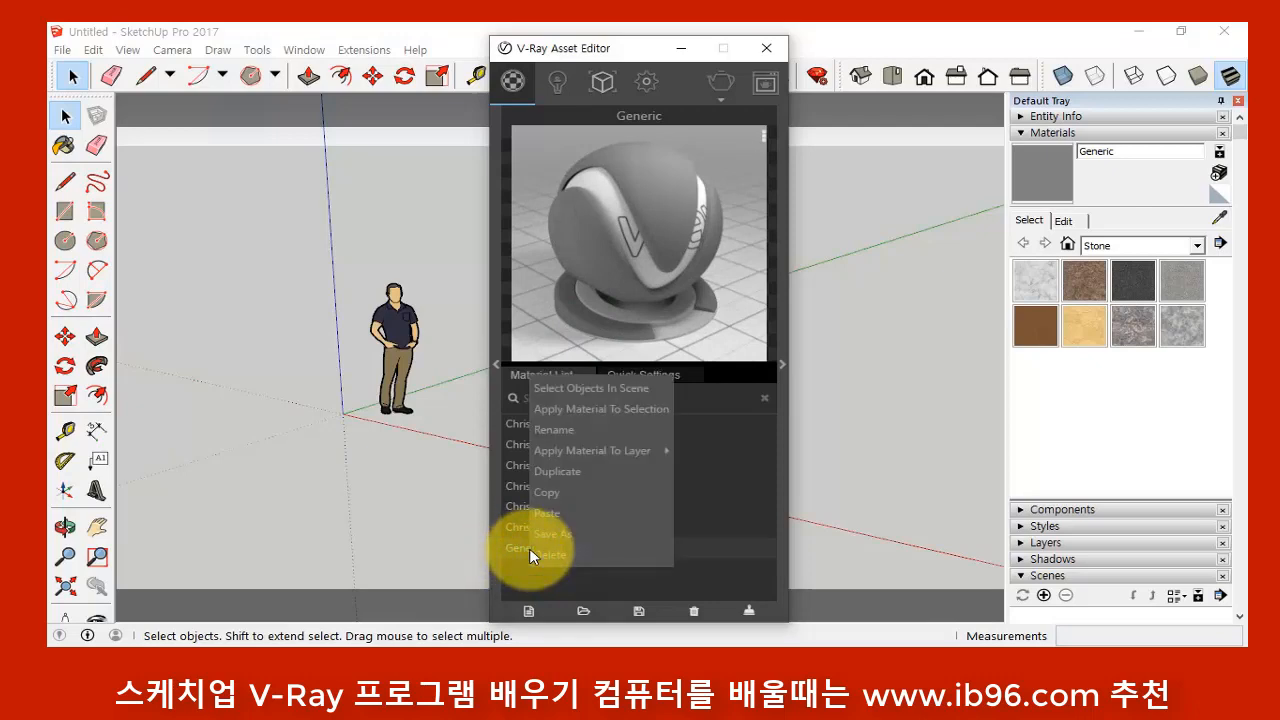
pyautogui.click(616, 430)
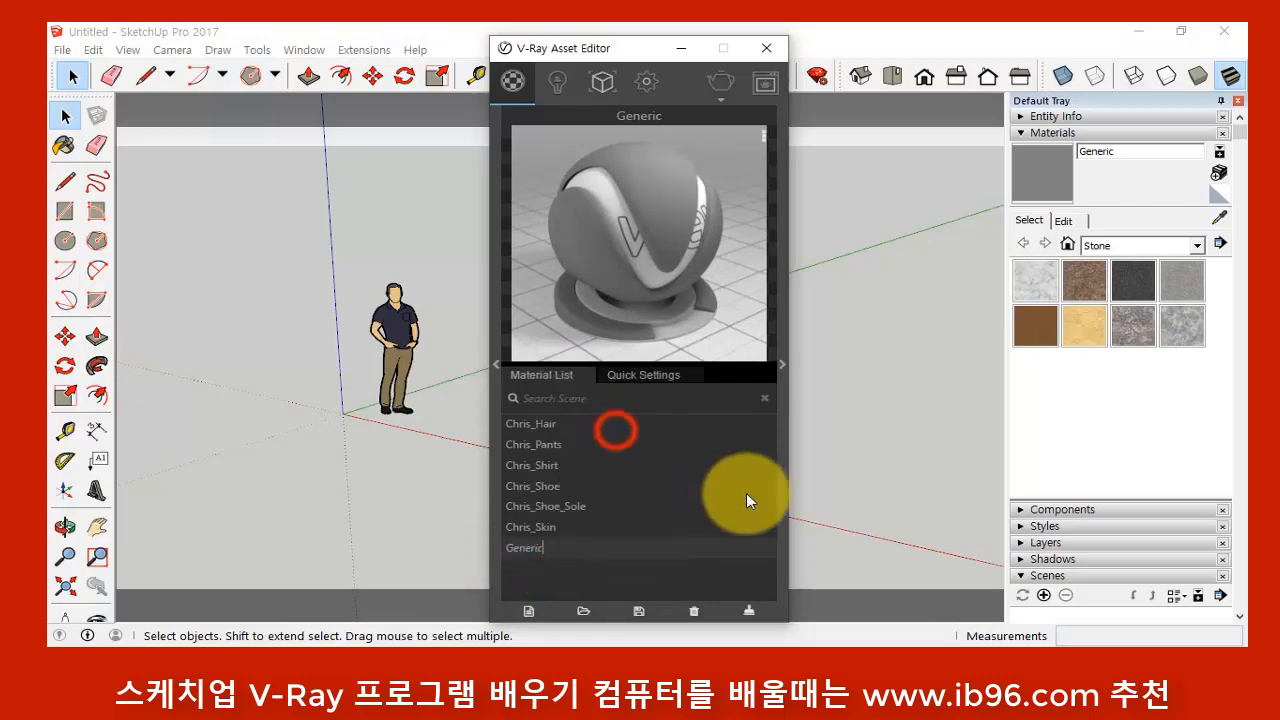
pyautogui.press('BackSpace')
pyautogui.press('BackSpace')
pyautogui.press('BackSpace')
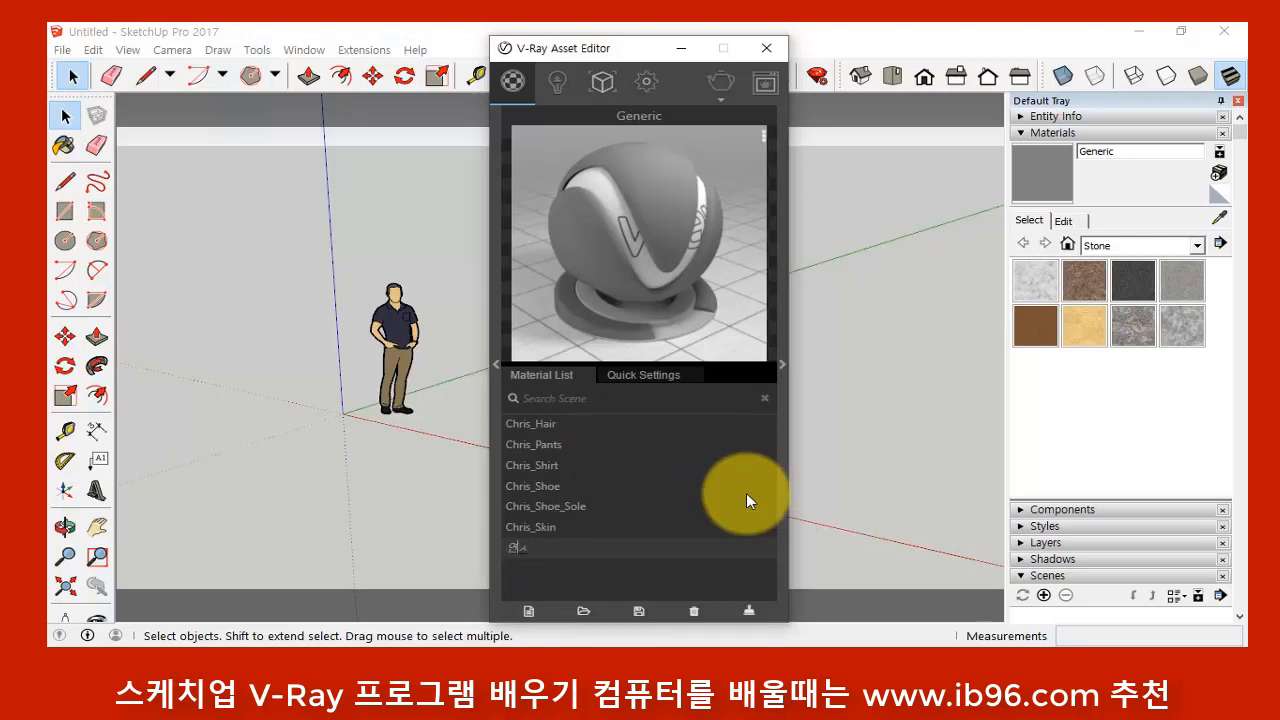
pyautogui.write('연습1')
pyautogui.press('Return')
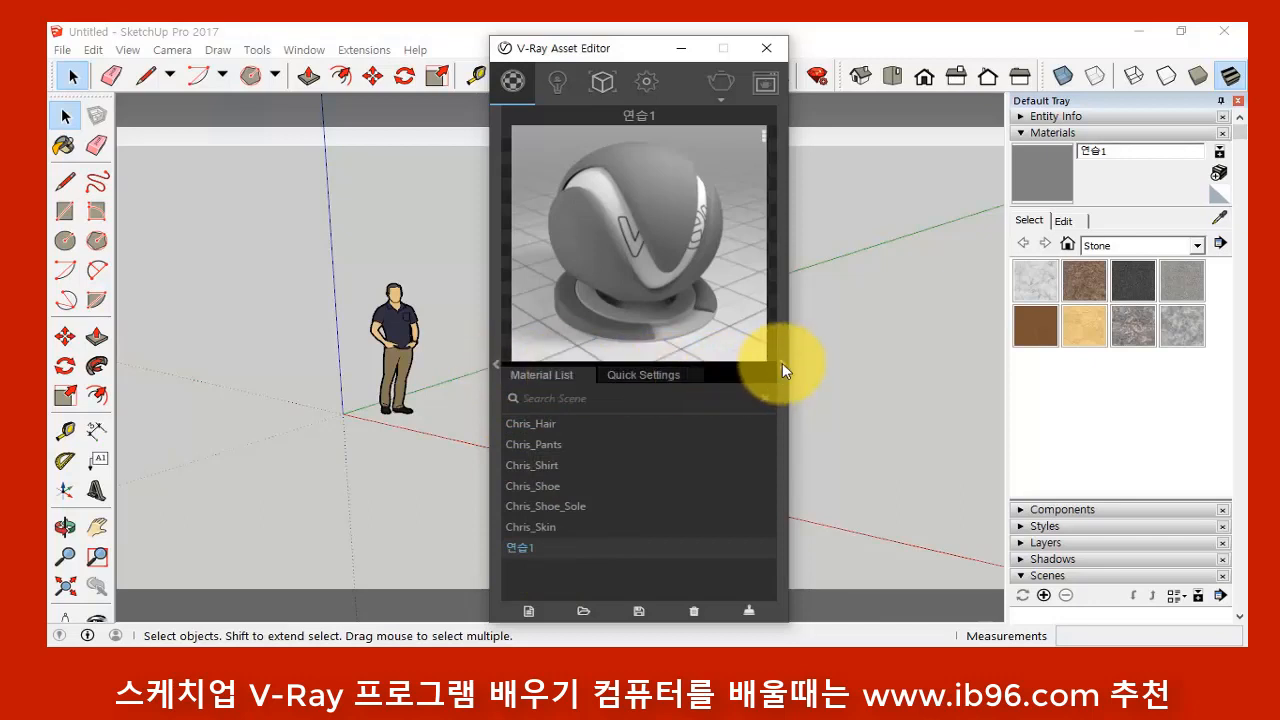
# - Expand the Asset Editor to show the material library and the detailed parameters, with the 연습1 material selected
pyautogui.click(494, 364)
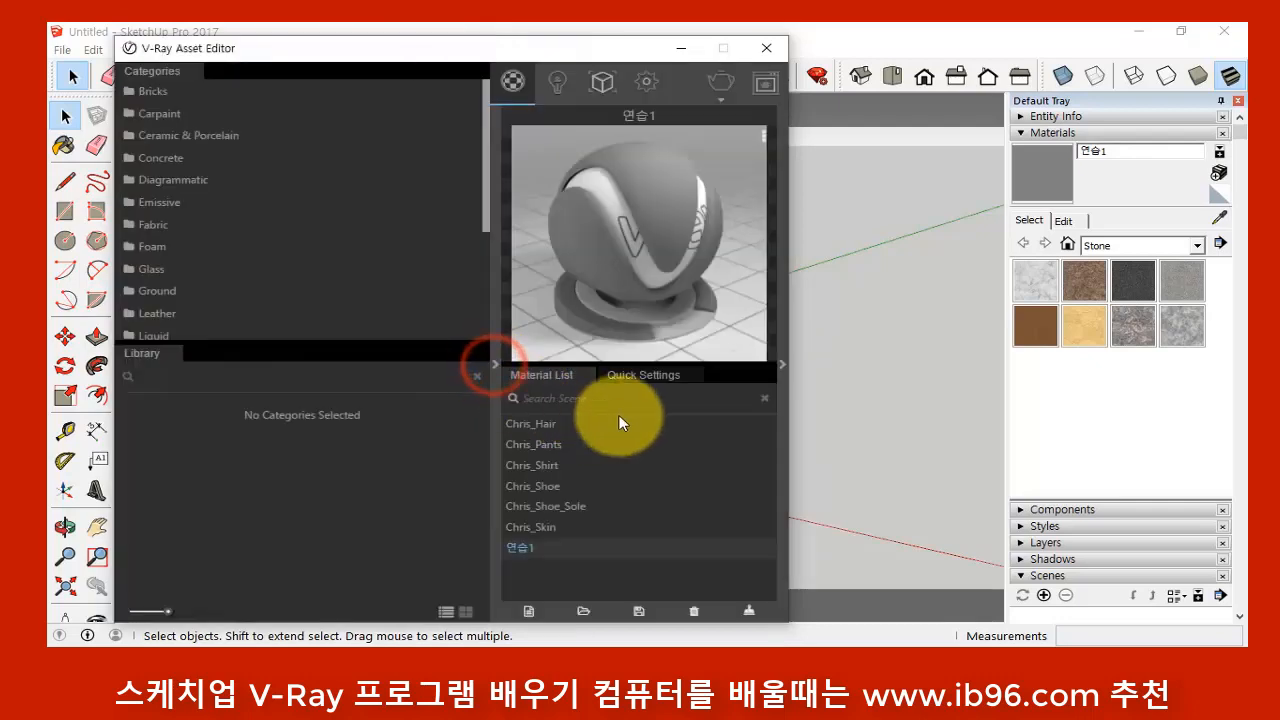
pyautogui.click(783, 365)
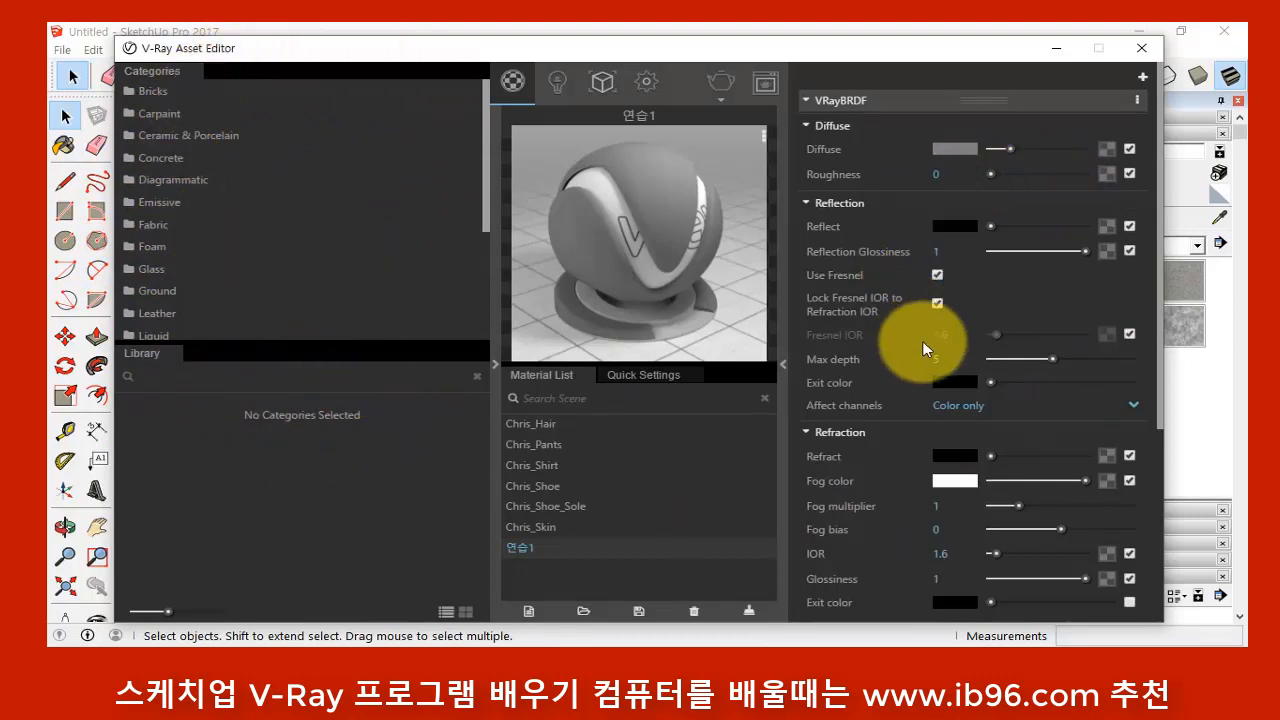
pyautogui.click(540, 507)
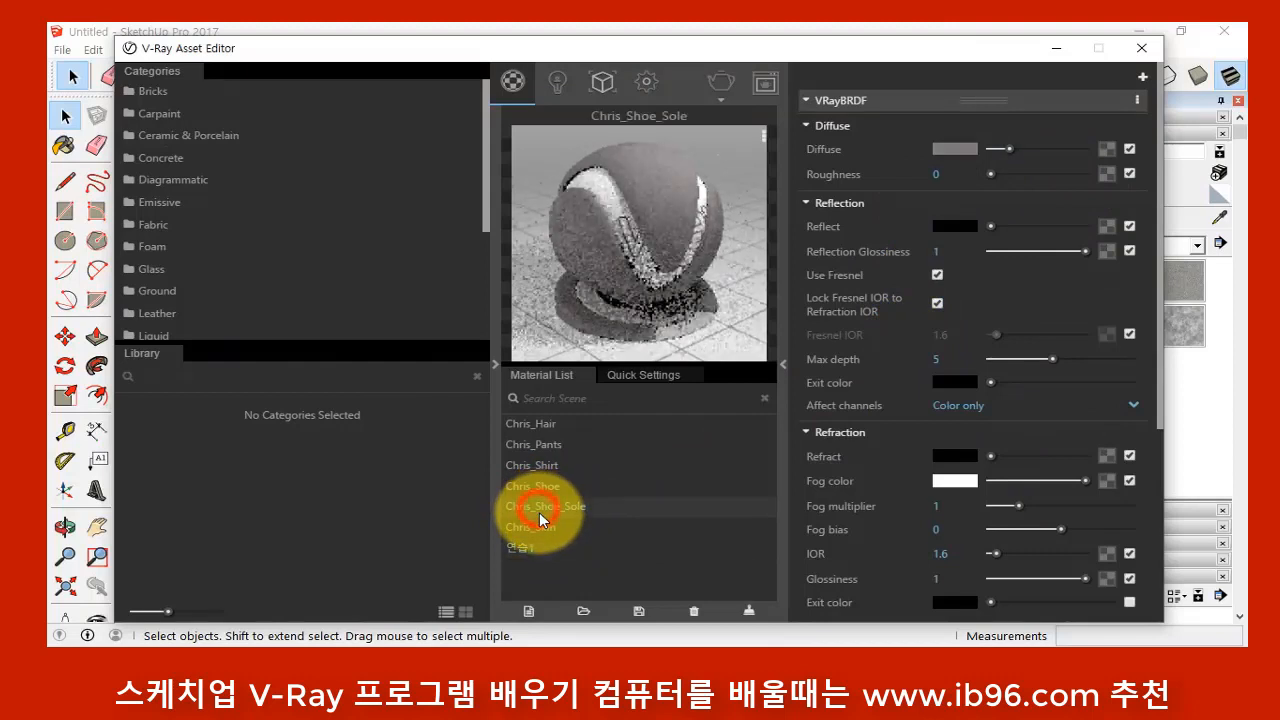
pyautogui.click(517, 547)
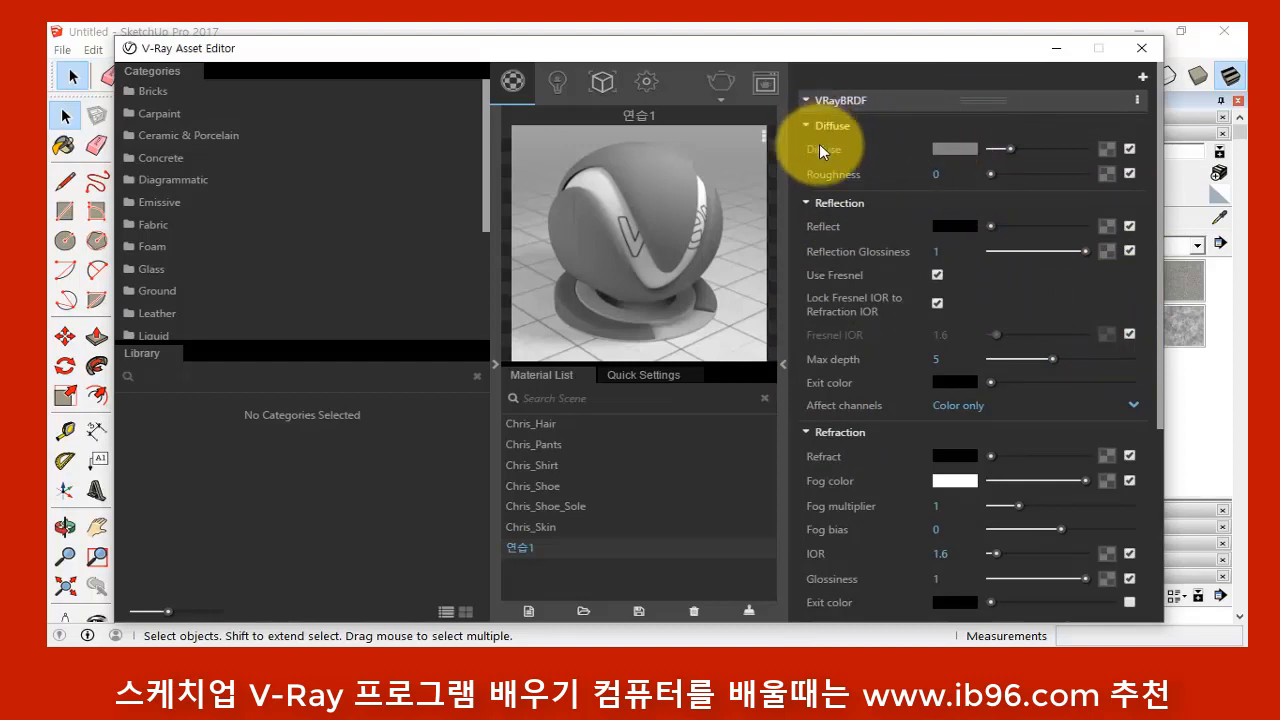
# - Set the diffuse color of the 연습1 material to bright magenta, RGB 249, 6, 242
pyautogui.moveTo(823, 156)
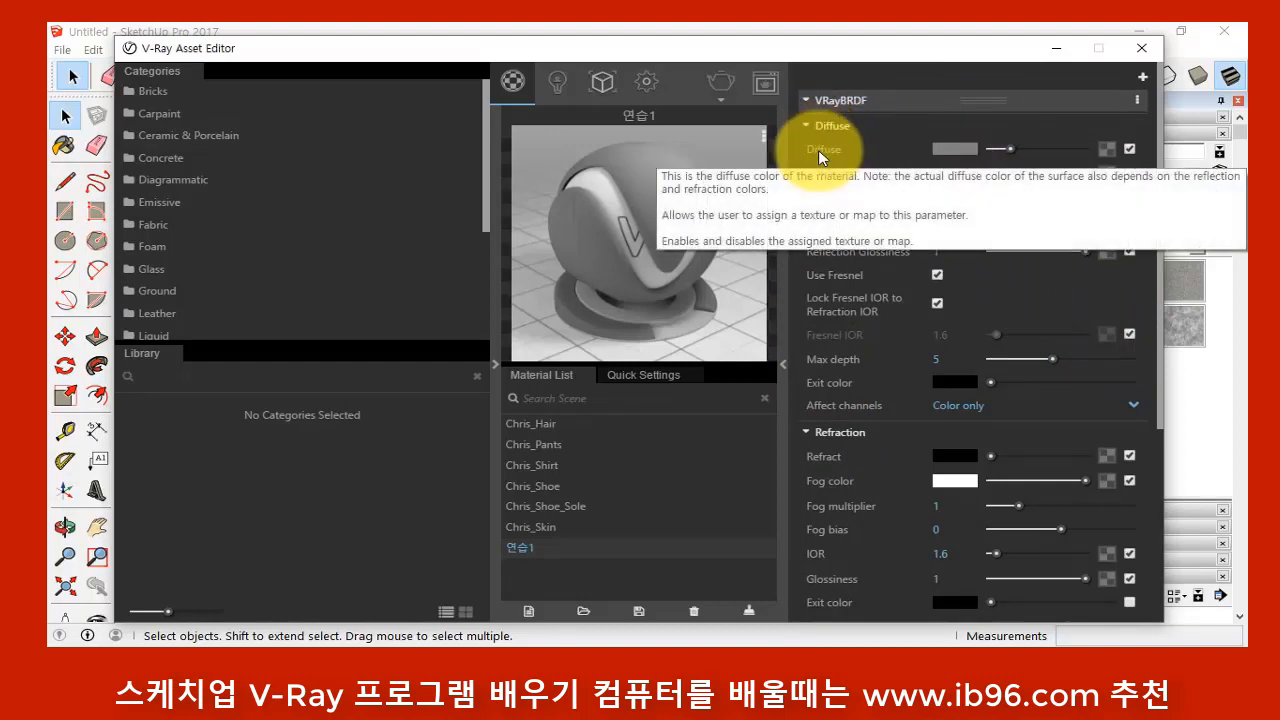
pyautogui.click(958, 152)
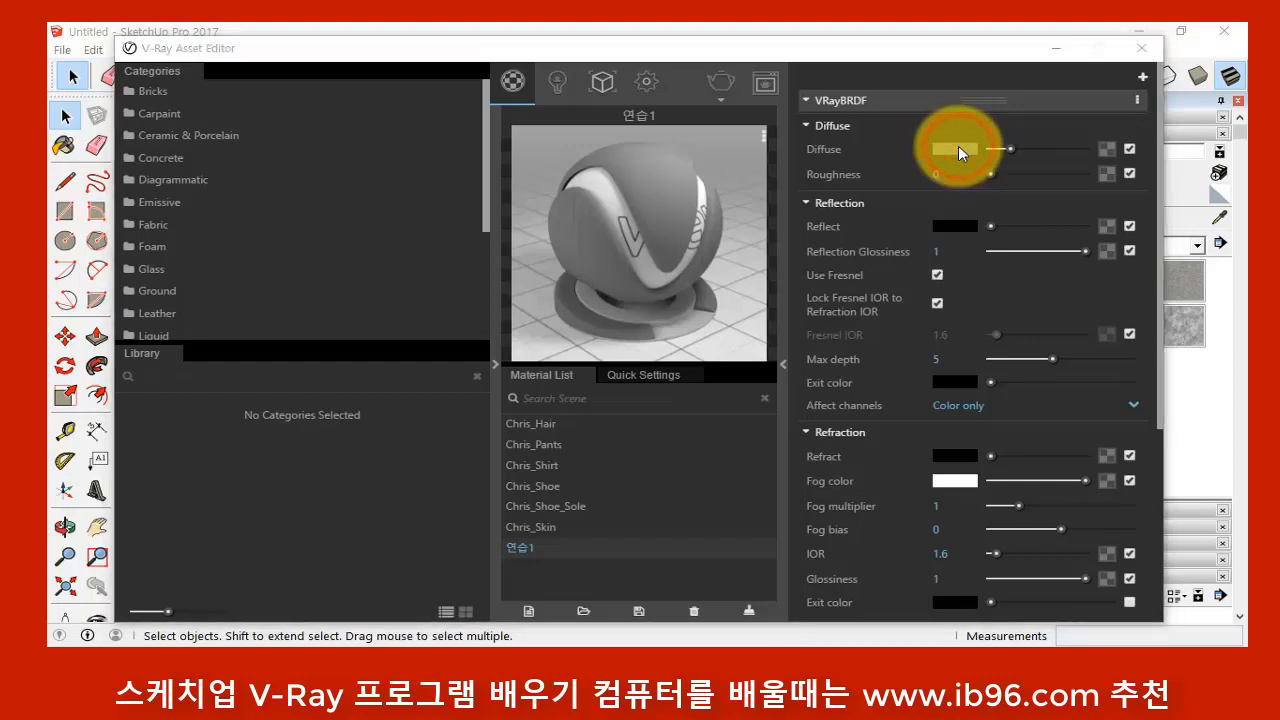
pyautogui.click(955, 149)
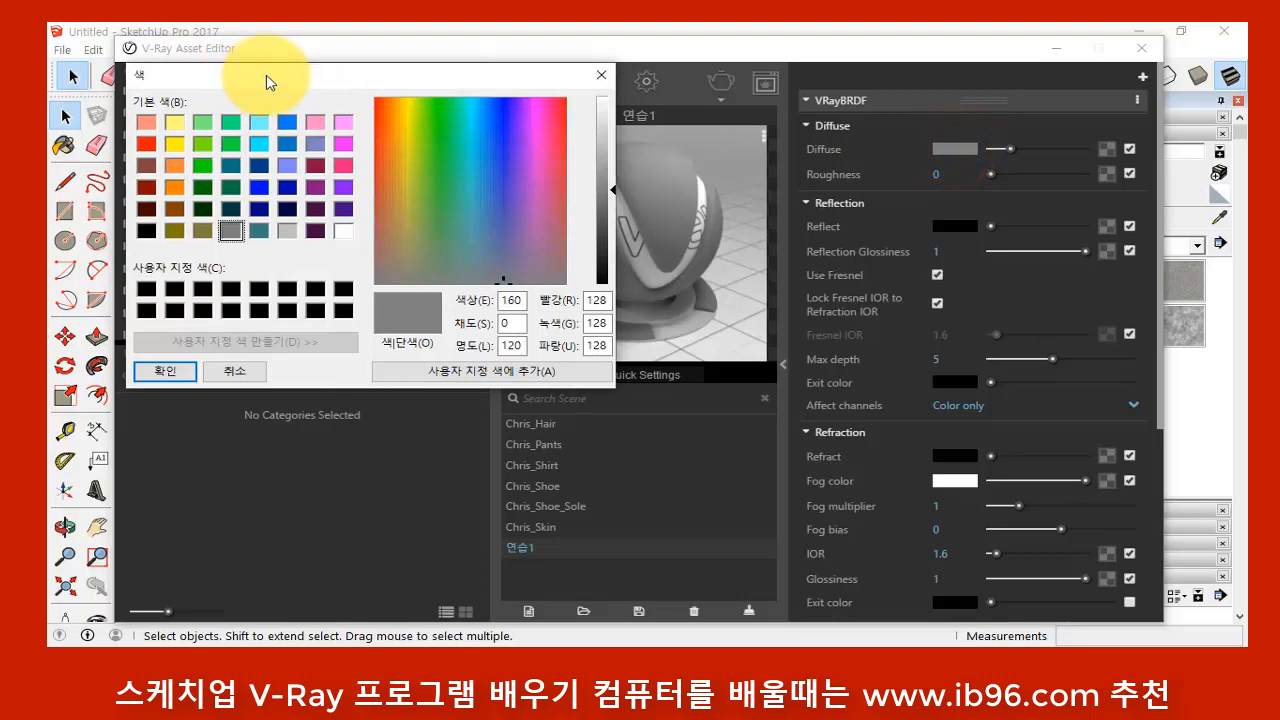
pyautogui.moveTo(510, 207); pyautogui.dragTo(536, 107)
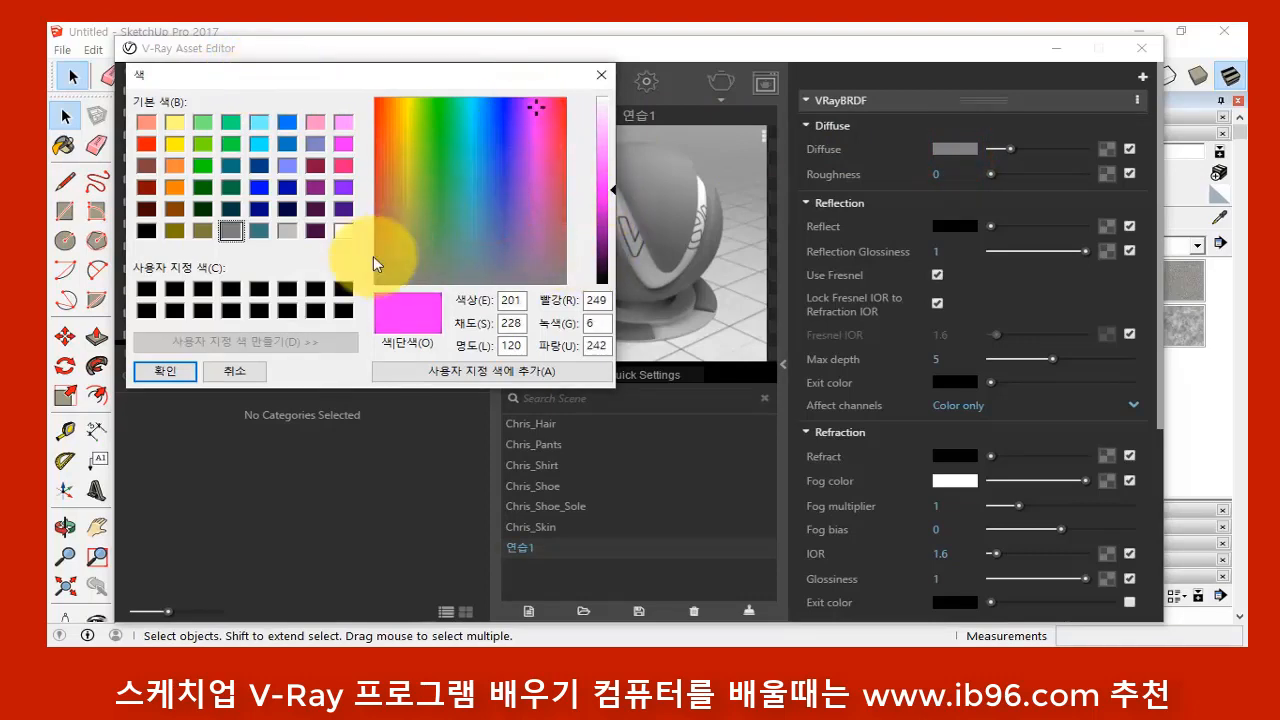
pyautogui.click(165, 370)
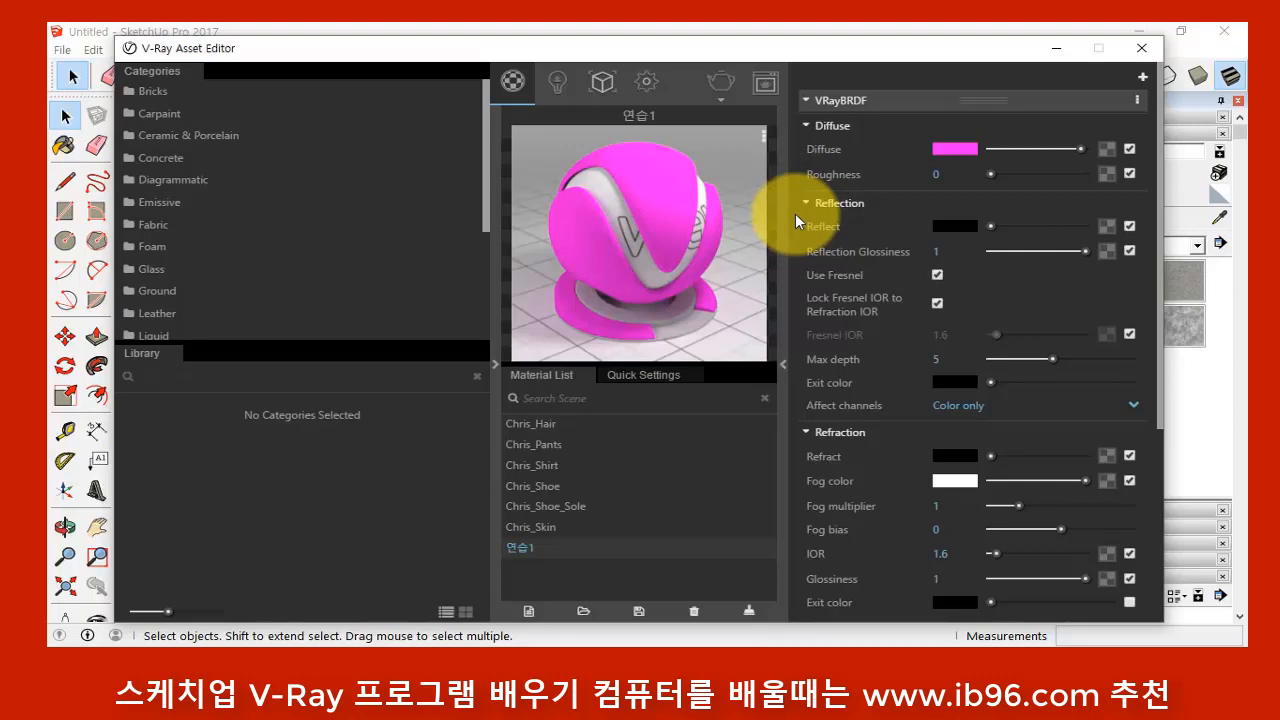
# - Look through the texture types for the diffuse slot of 연습1 and choose Bitmap
pyautogui.click(1110, 150)
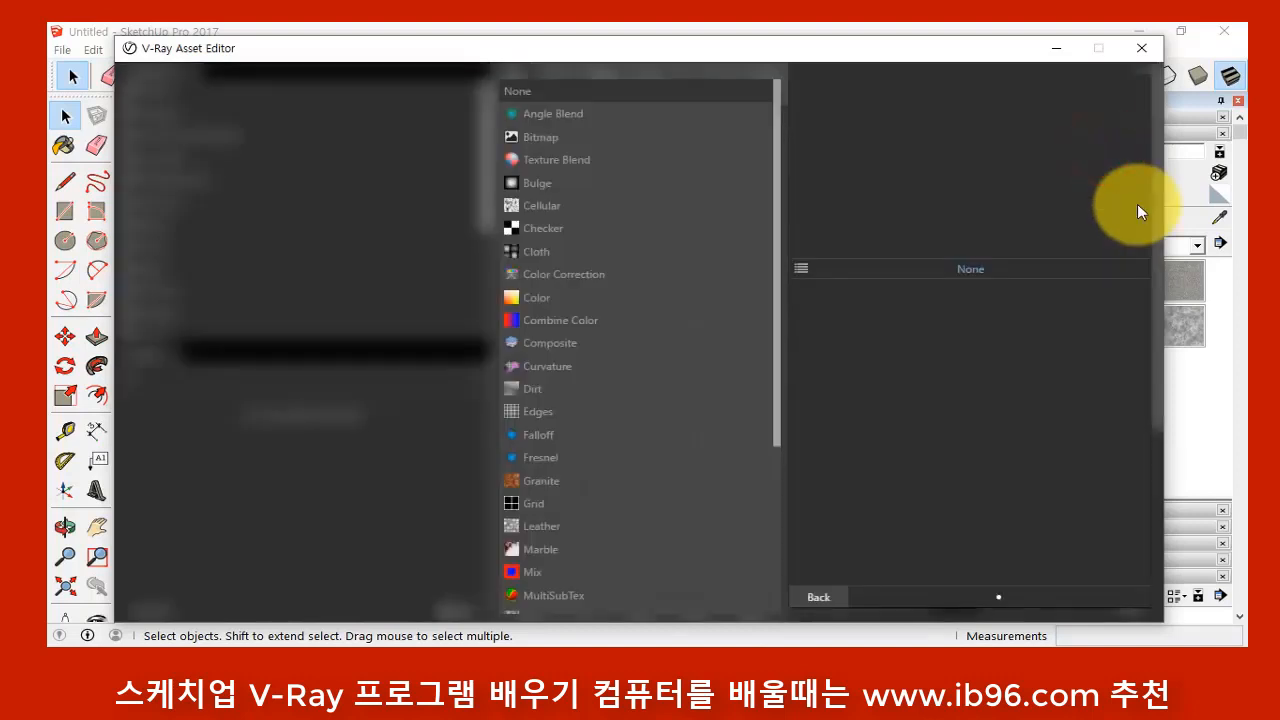
pyautogui.scroll(-3, 571, 185)
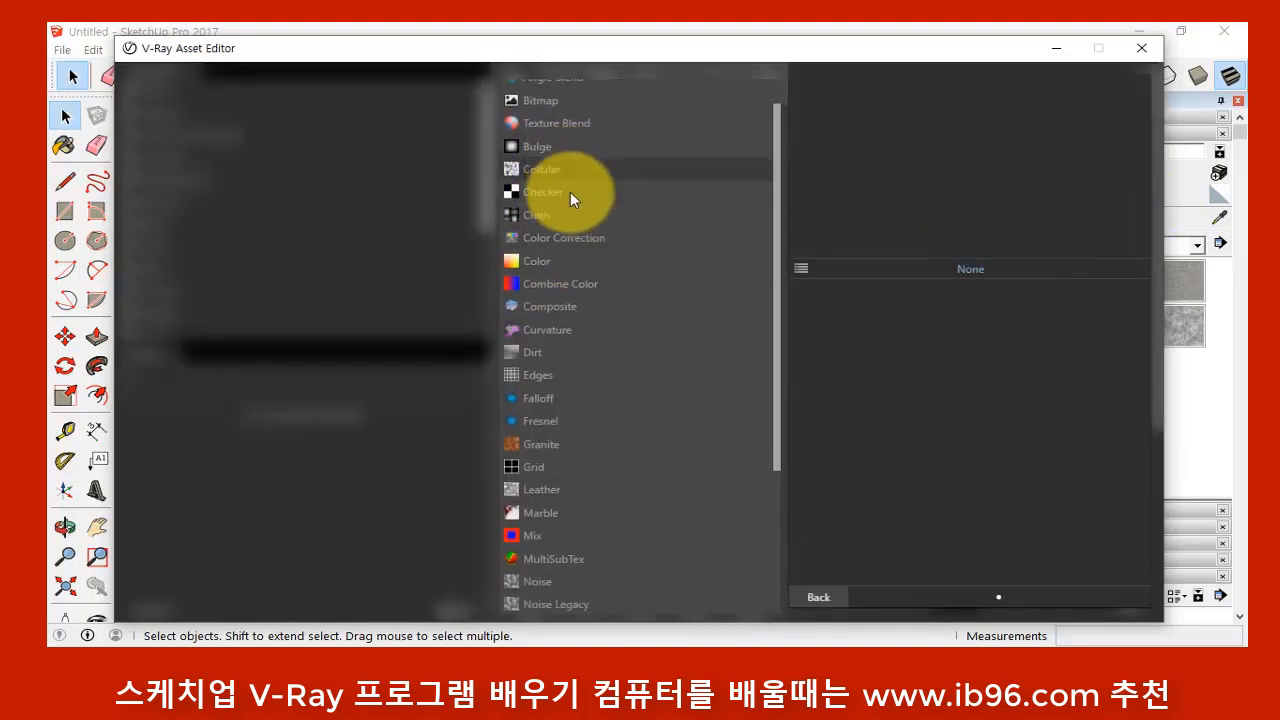
pyautogui.scroll(-4, 568, 210)
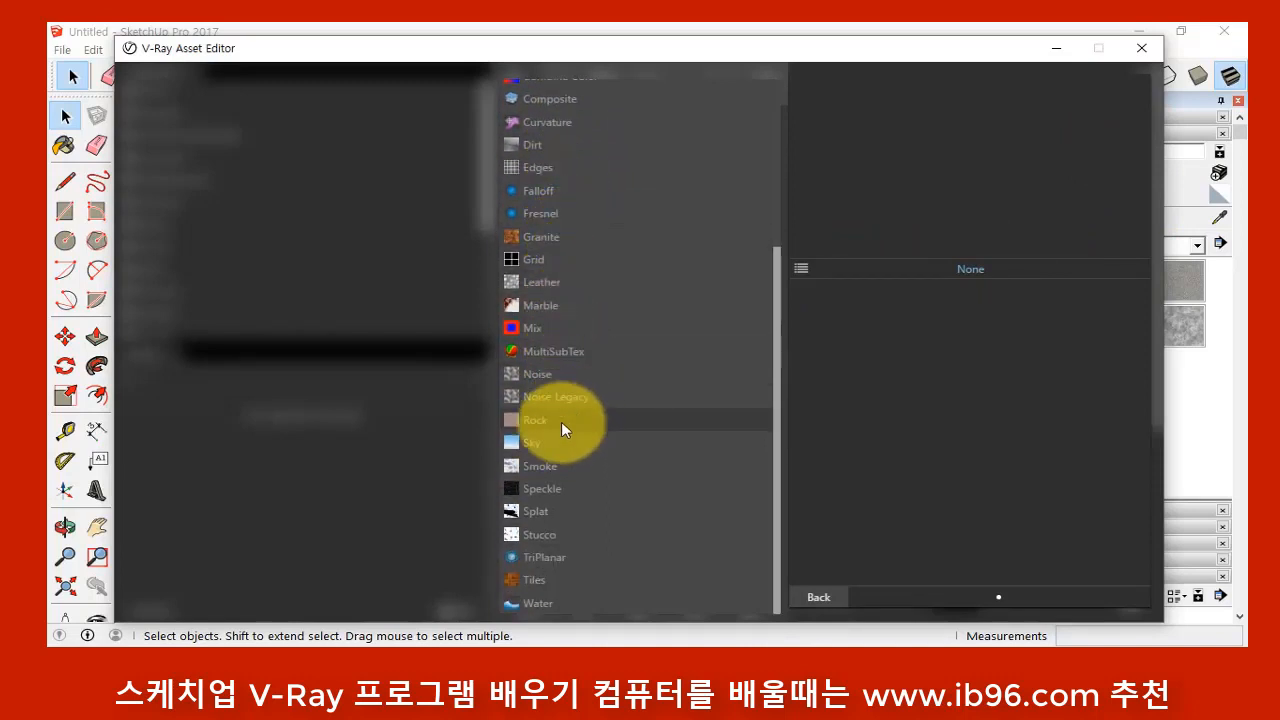
pyautogui.scroll(4, 559, 597)
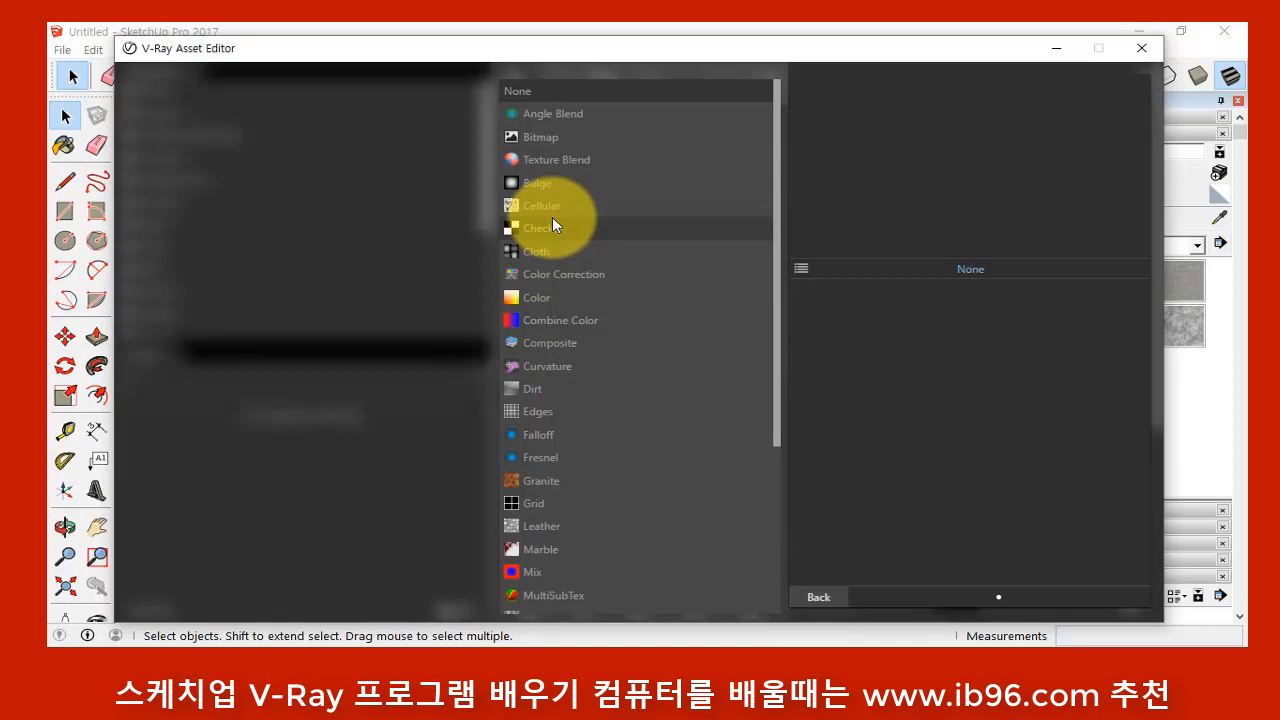
pyautogui.click(555, 141)
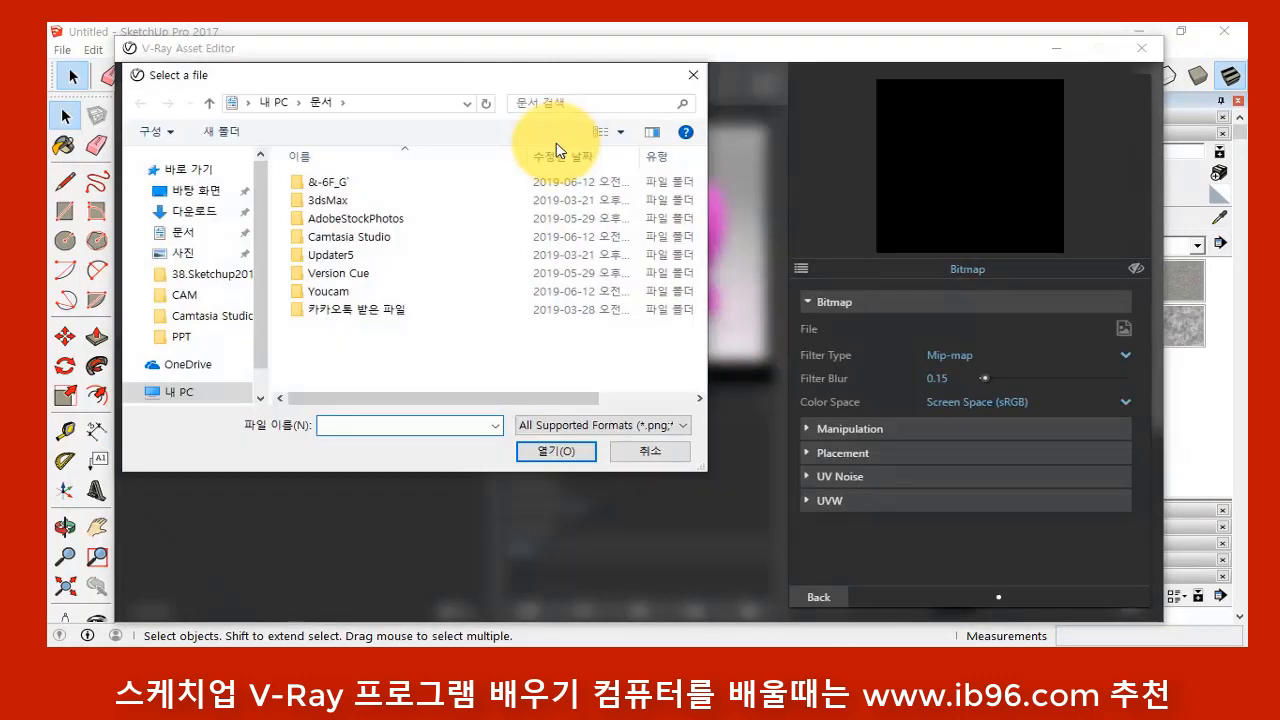
# - Load bricktile2-billywagner.jpg from D:\MAP\map1\타일 as the diffuse bitmap and return to the parameters of 연습1
pyautogui.moveTo(705, 458); pyautogui.dragTo(890, 517)
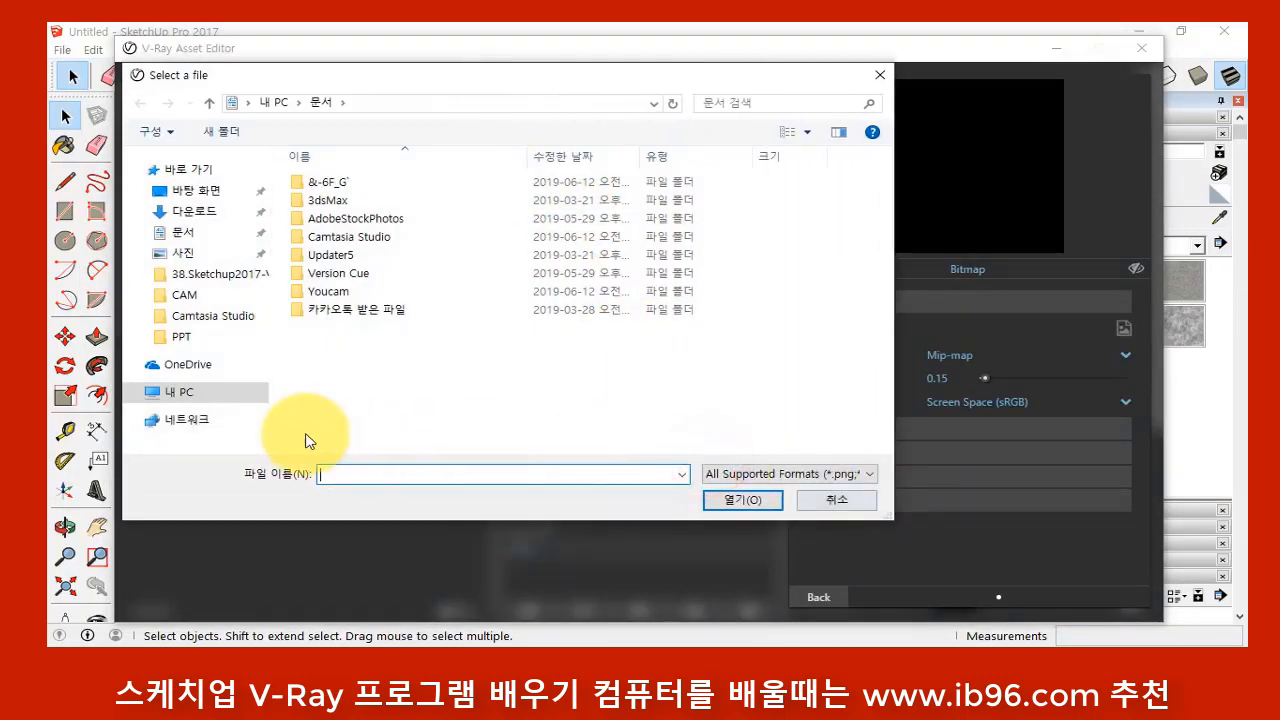
pyautogui.click(183, 393)
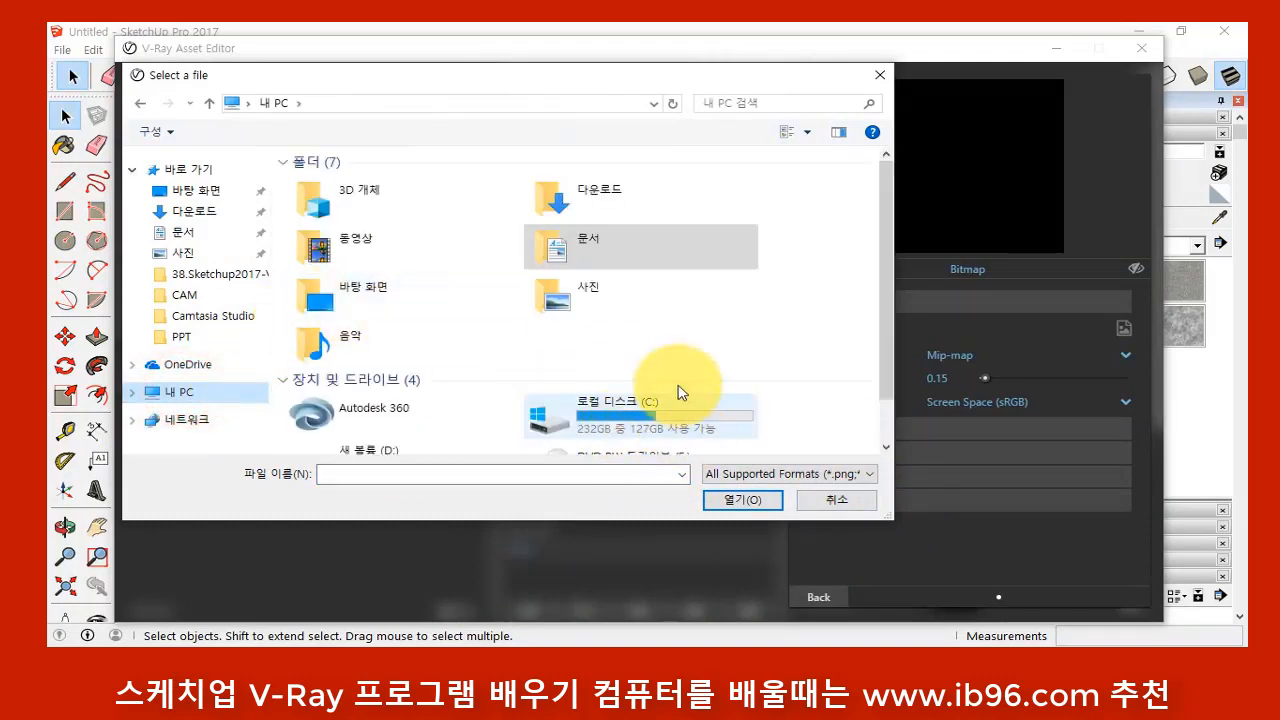
pyautogui.scroll(-1, 678, 395)
pyautogui.doubleClick(401, 423)
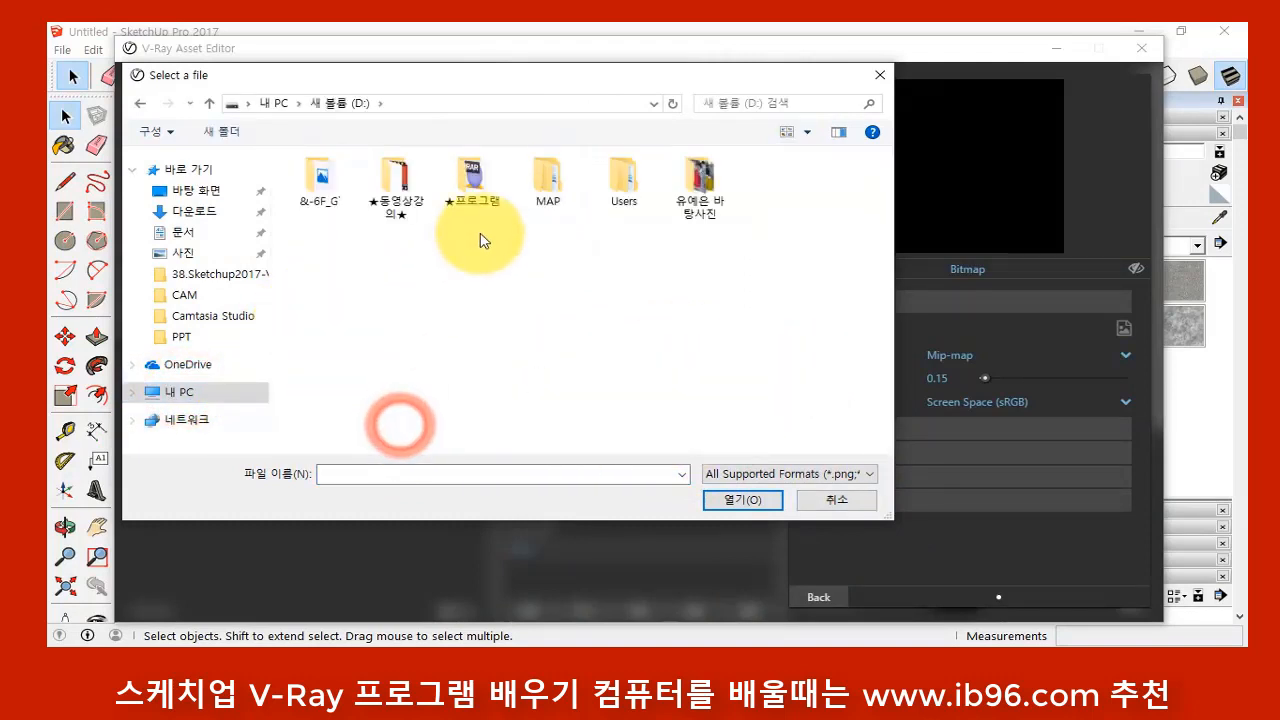
pyautogui.doubleClick(563, 190)
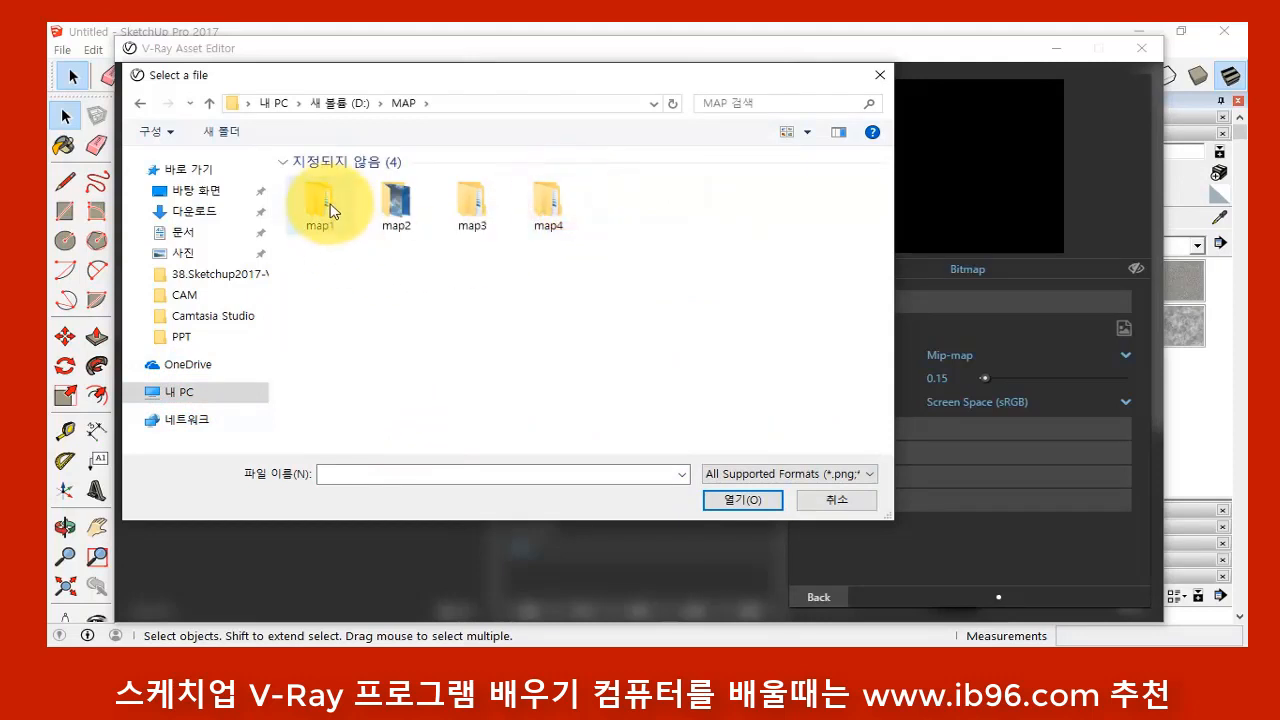
pyautogui.doubleClick(333, 215)
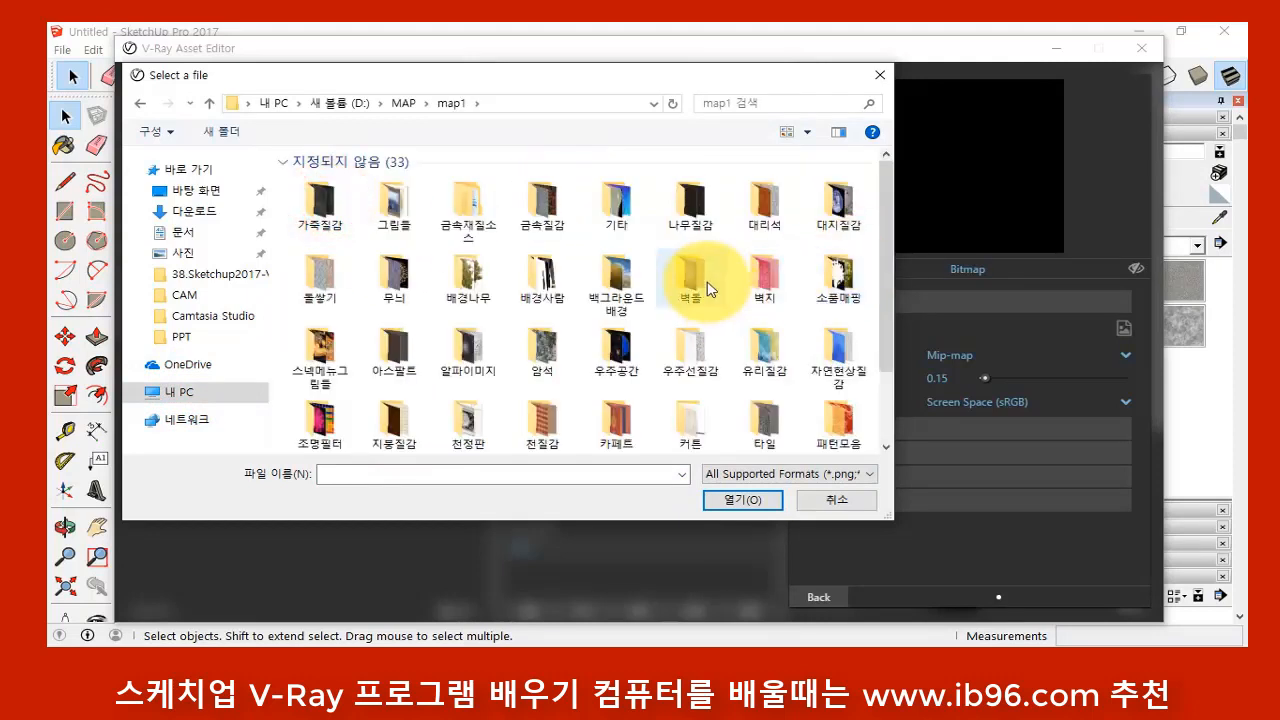
pyautogui.doubleClick(765, 418)
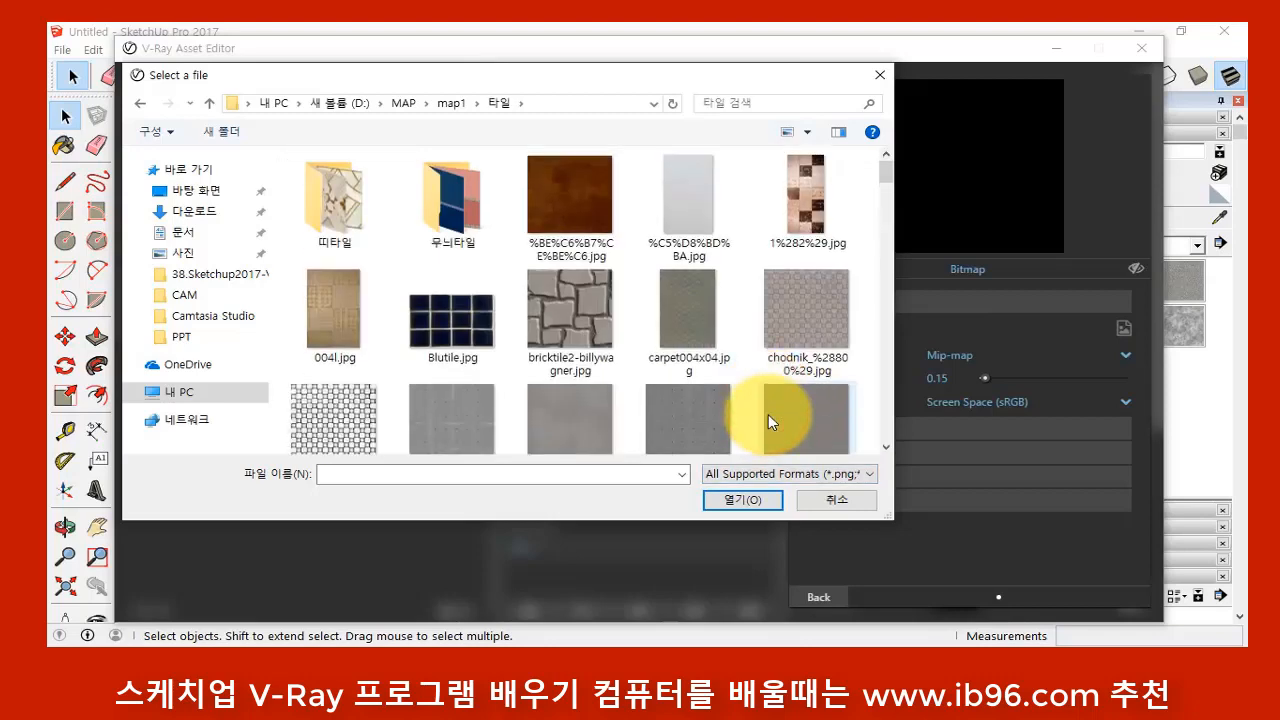
pyautogui.scroll(-5, 697, 409)
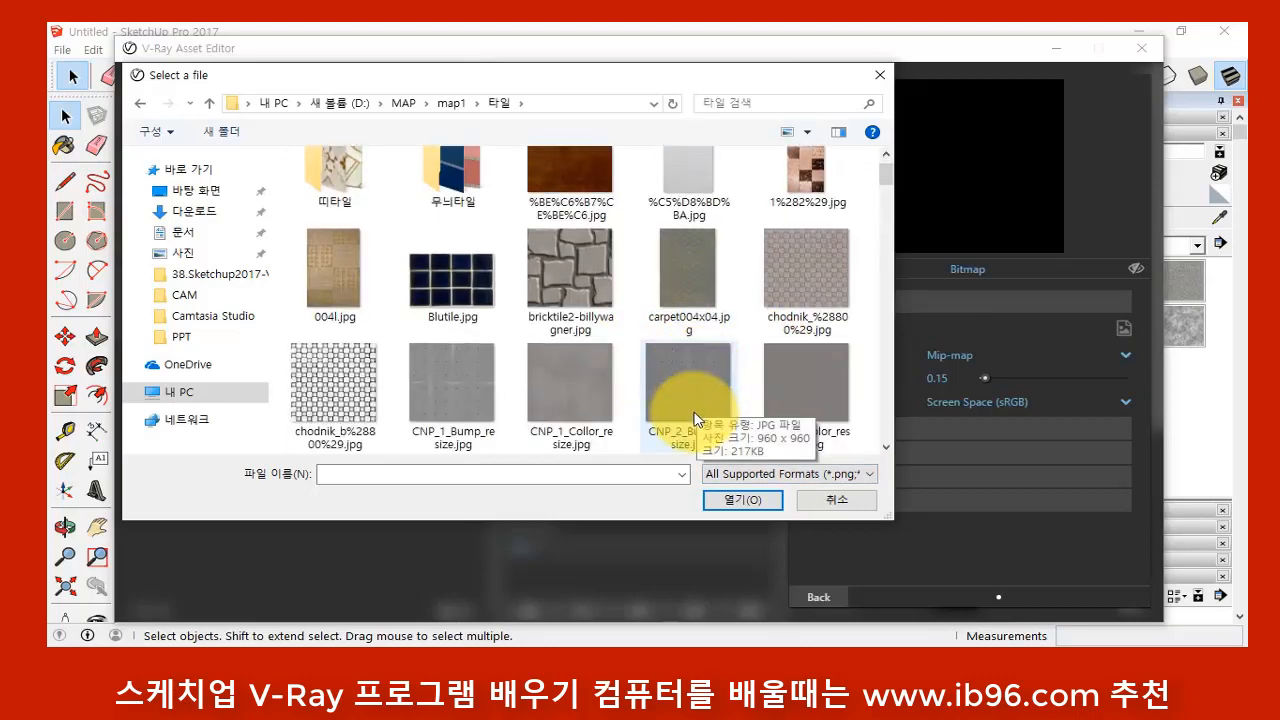
pyautogui.scroll(5, 698, 412)
pyautogui.doubleClick(581, 197)
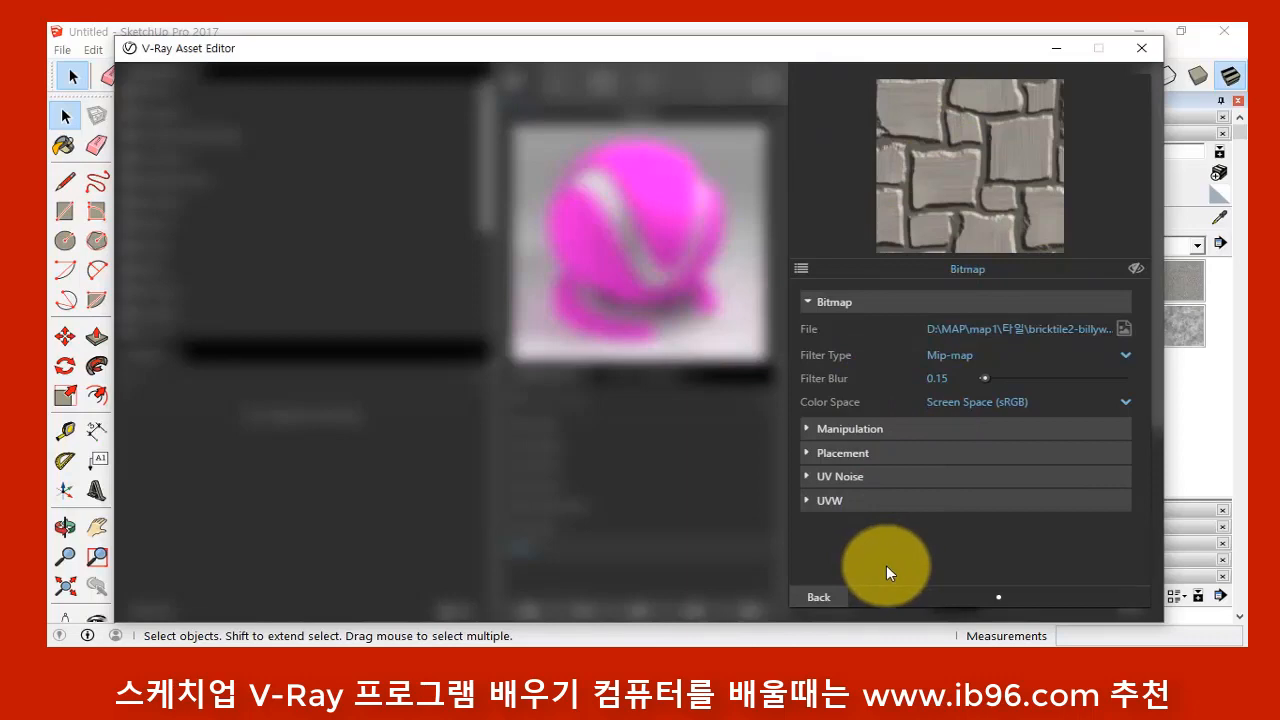
pyautogui.click(828, 597)
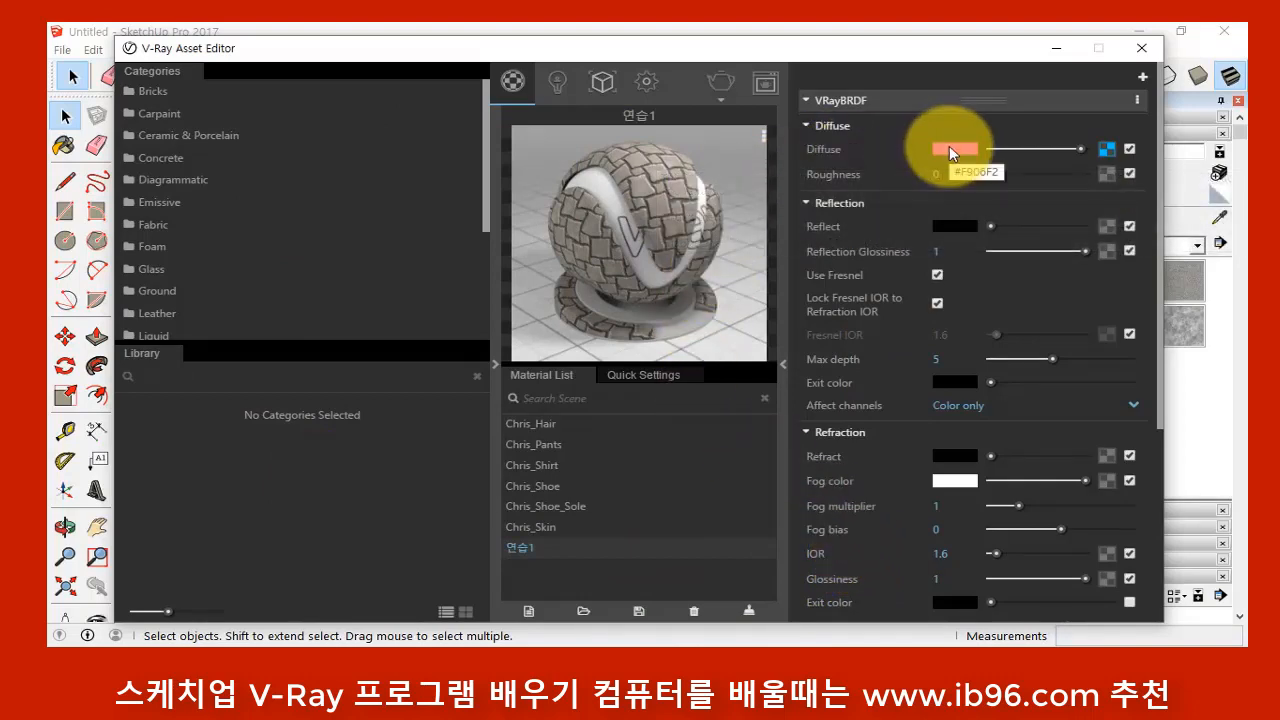
# - Clear the bitmap texture from the diffuse slot of 연습1
pyautogui.click(1110, 151)
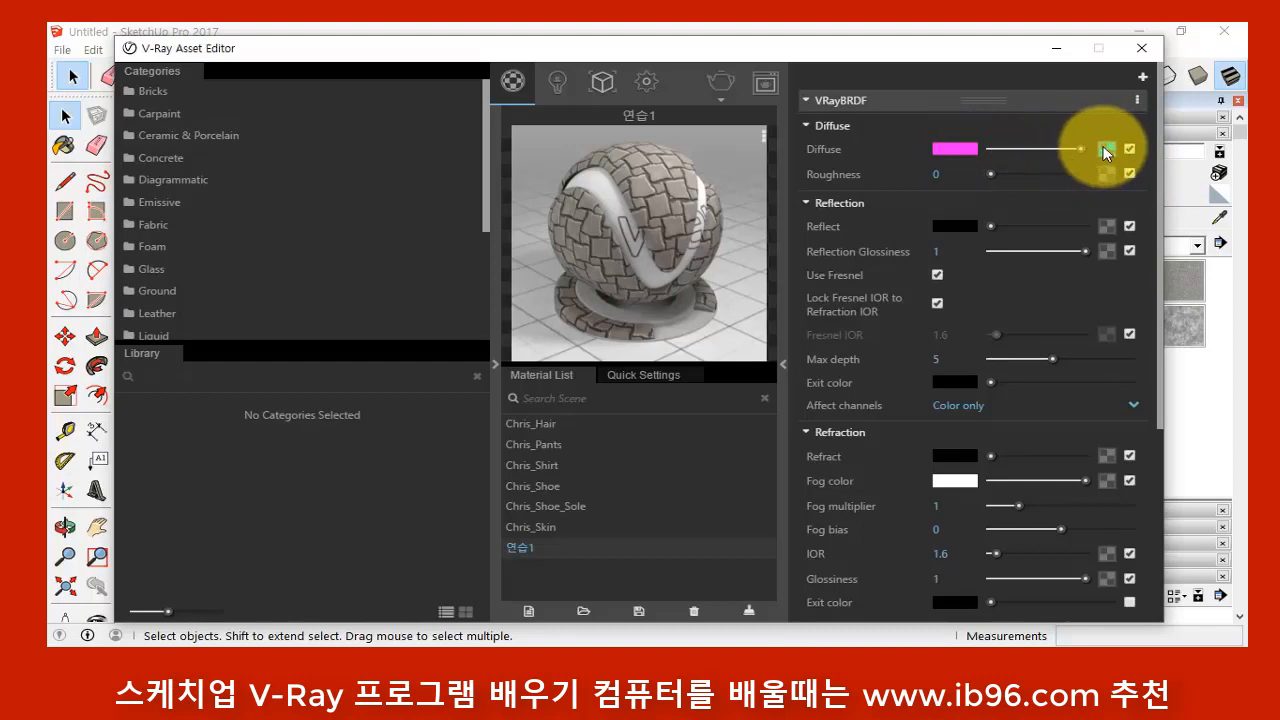
pyautogui.rightClick(1110, 155)
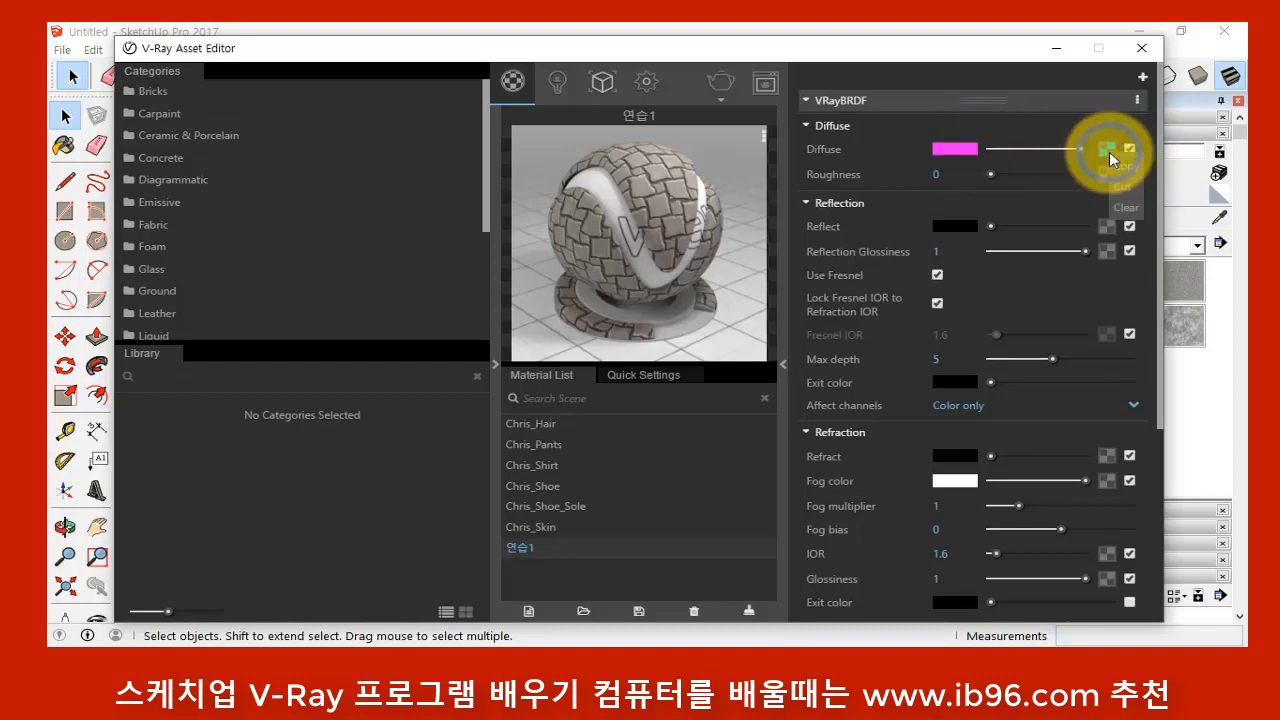
pyautogui.click(1130, 209)
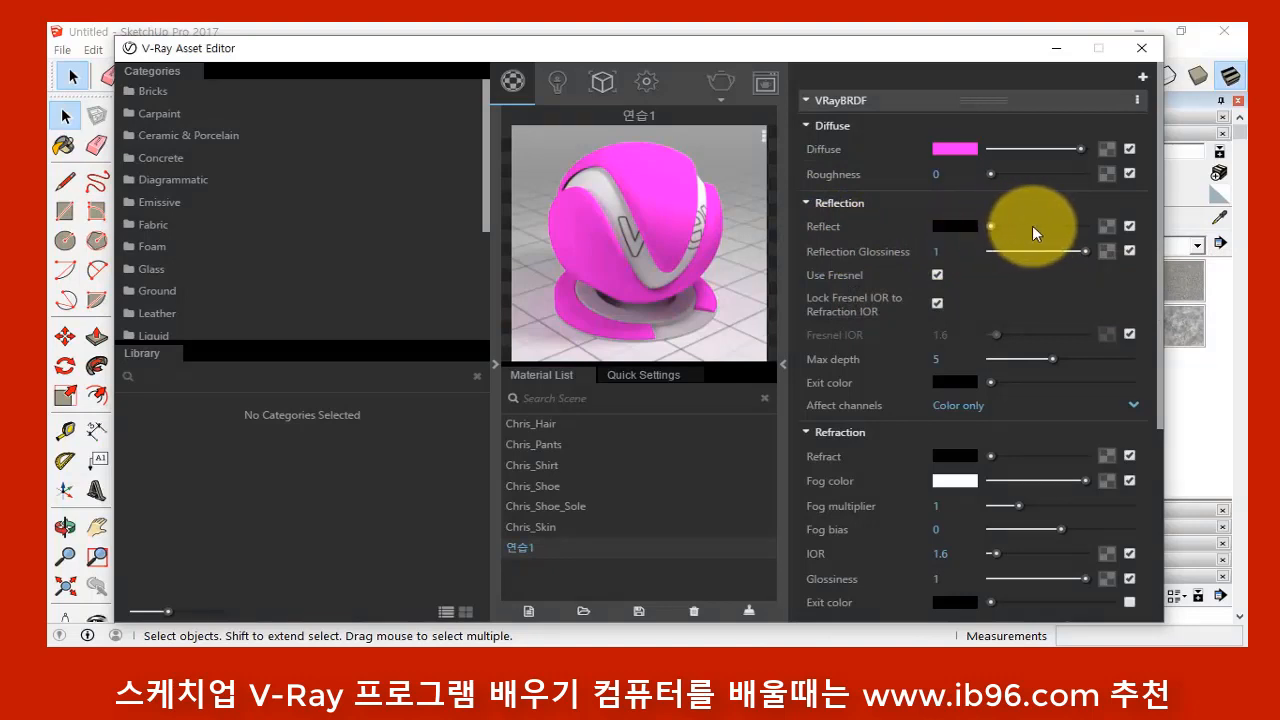
# - Set the reflect color of 연습1 to medium gray, RGB 128, 128, 128
pyautogui.click(966, 229)
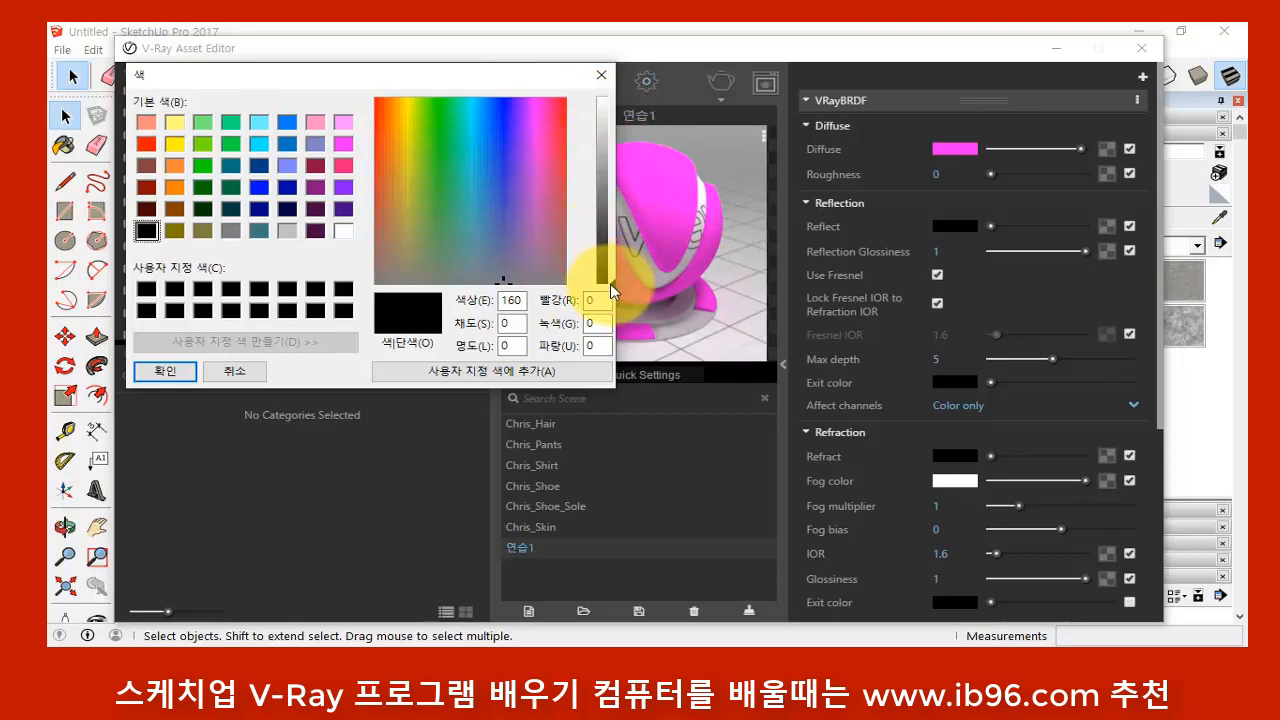
pyautogui.moveTo(611, 288); pyautogui.dragTo(613, 100)
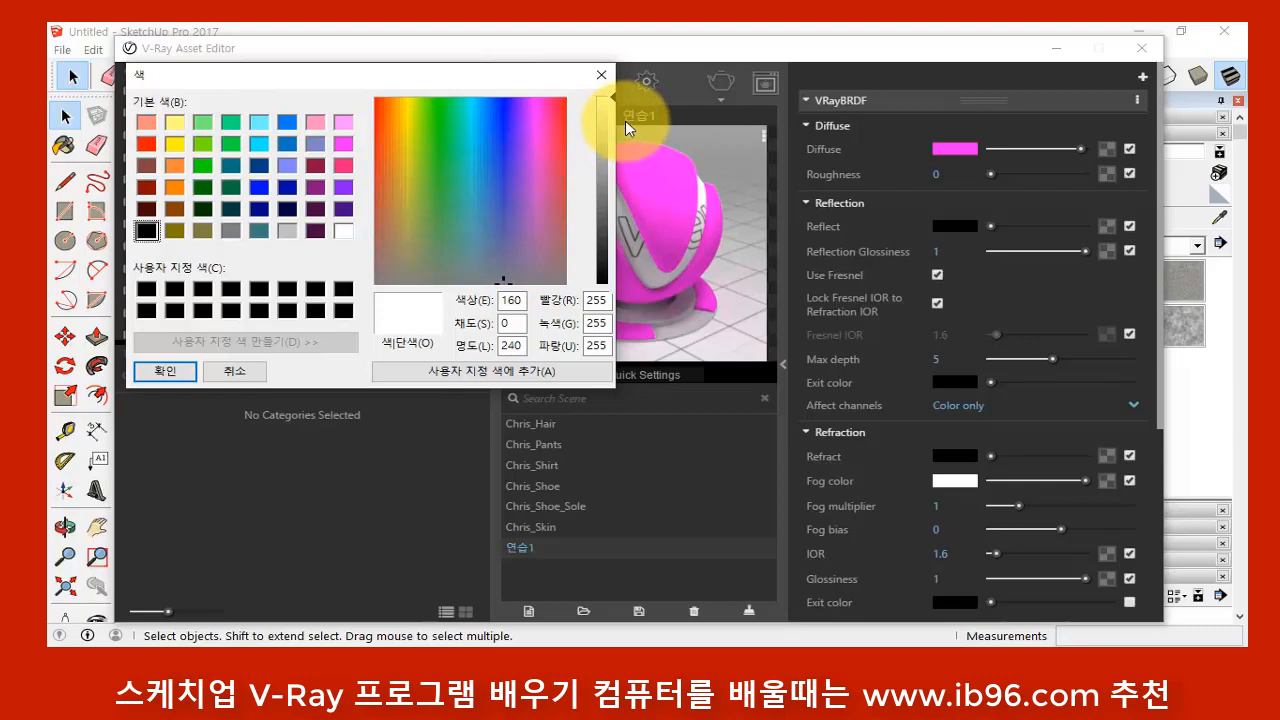
pyautogui.click(604, 97)
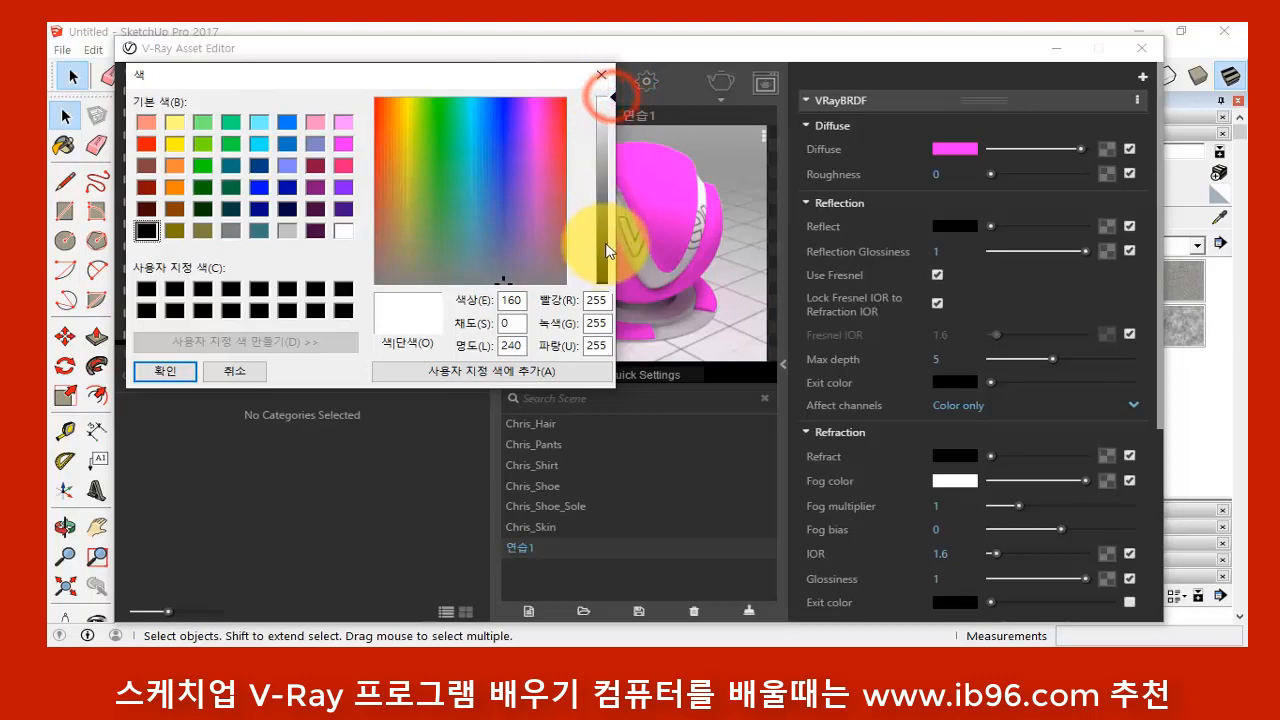
pyautogui.click(613, 97)
pyautogui.moveTo(613, 100); pyautogui.dragTo(616, 196)
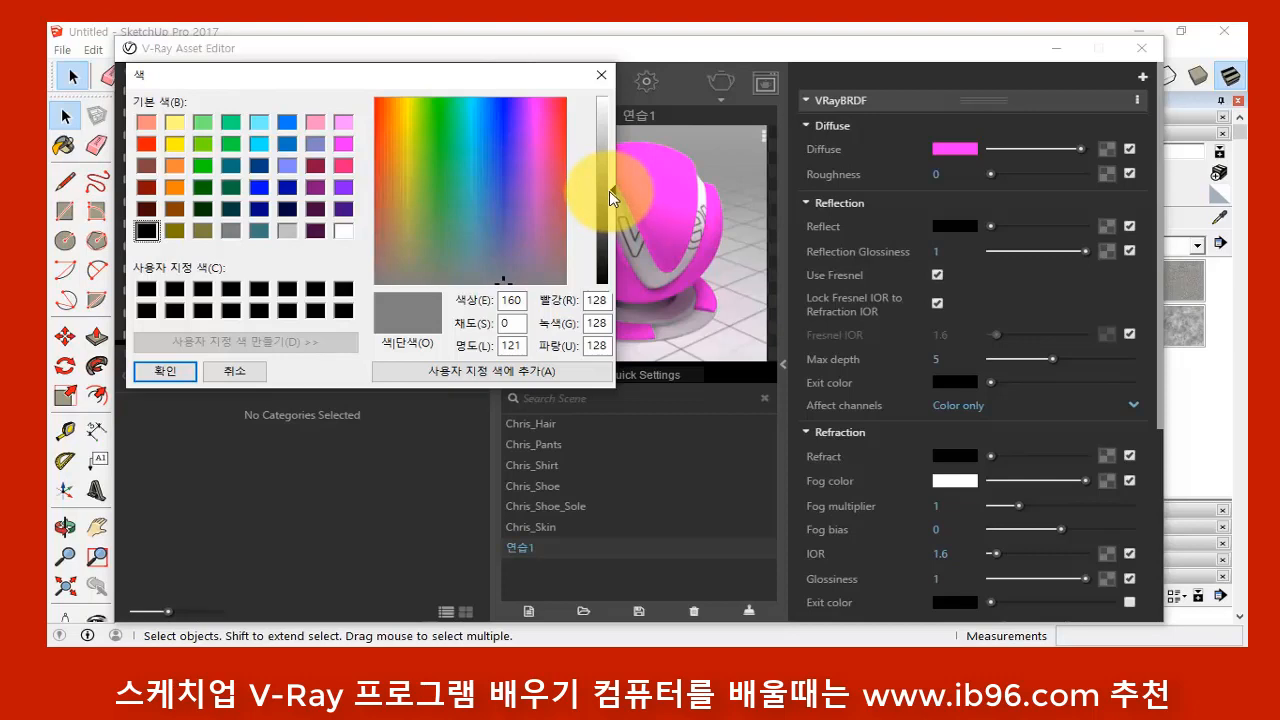
pyautogui.click(163, 371)
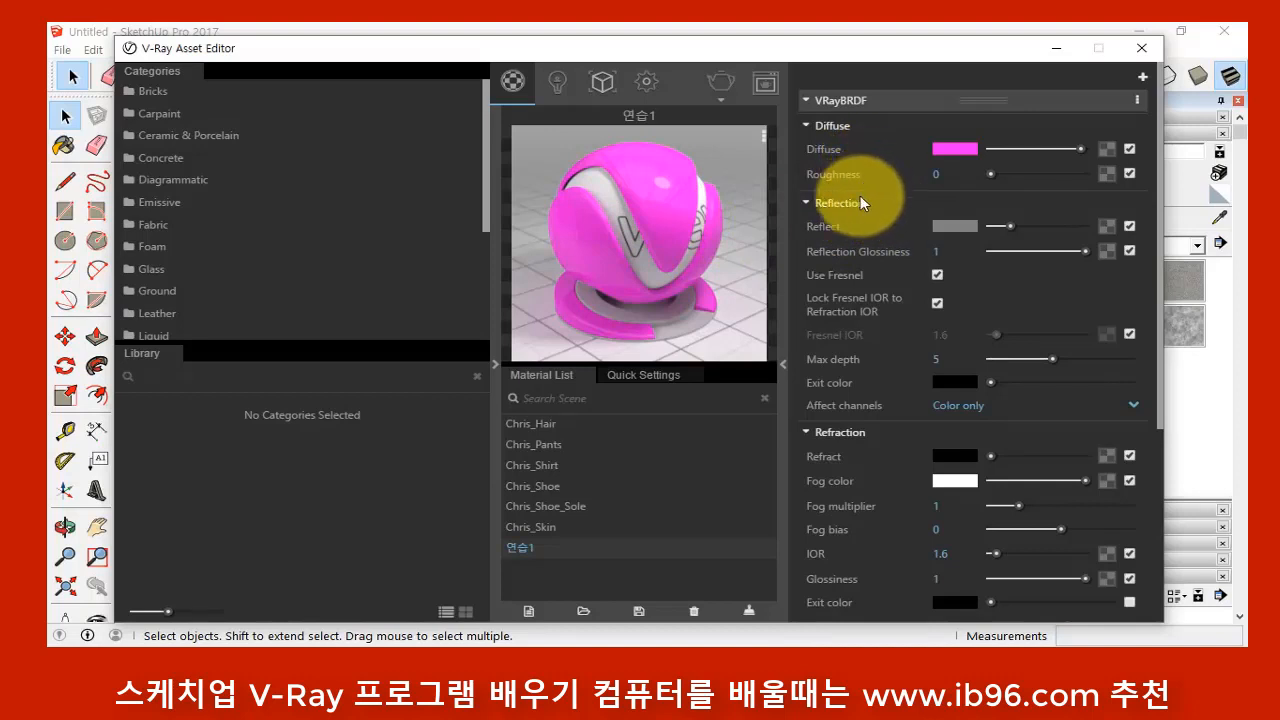
# - Compare the 연습1 preview with Use Fresnel on and off, and leave Use Fresnel disabled
pyautogui.moveTo(833, 274)
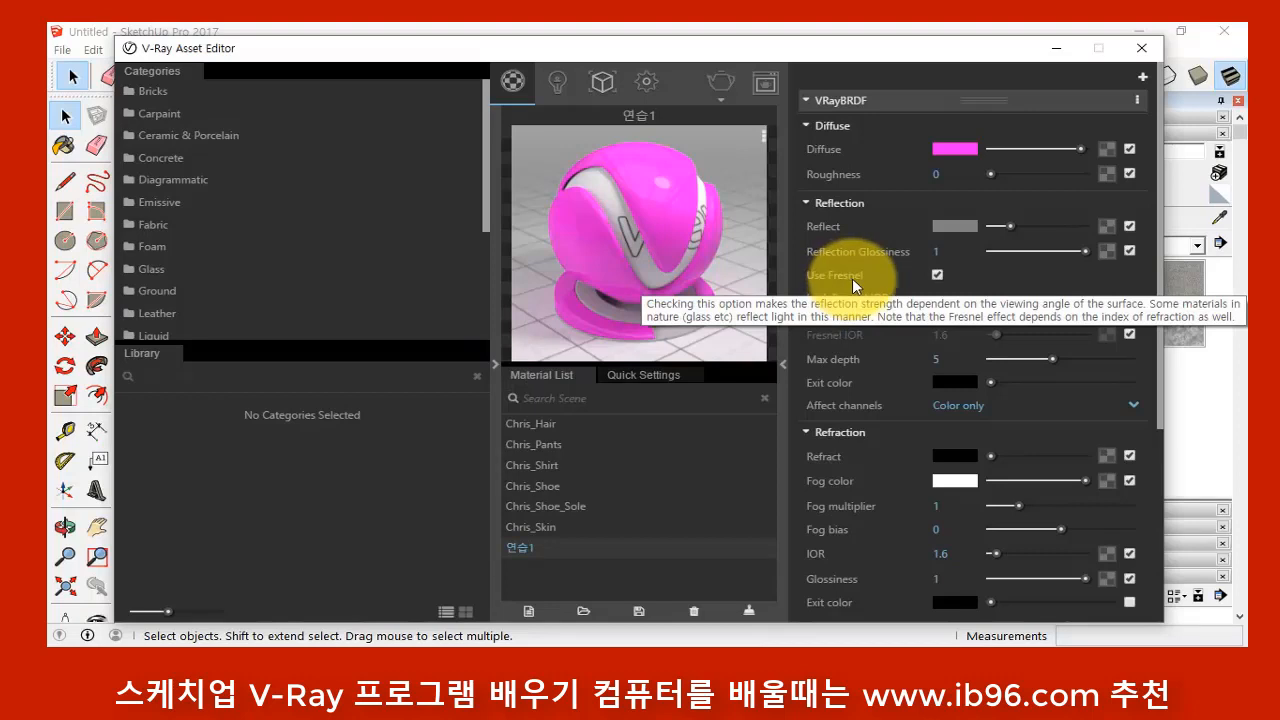
pyautogui.click(938, 274)
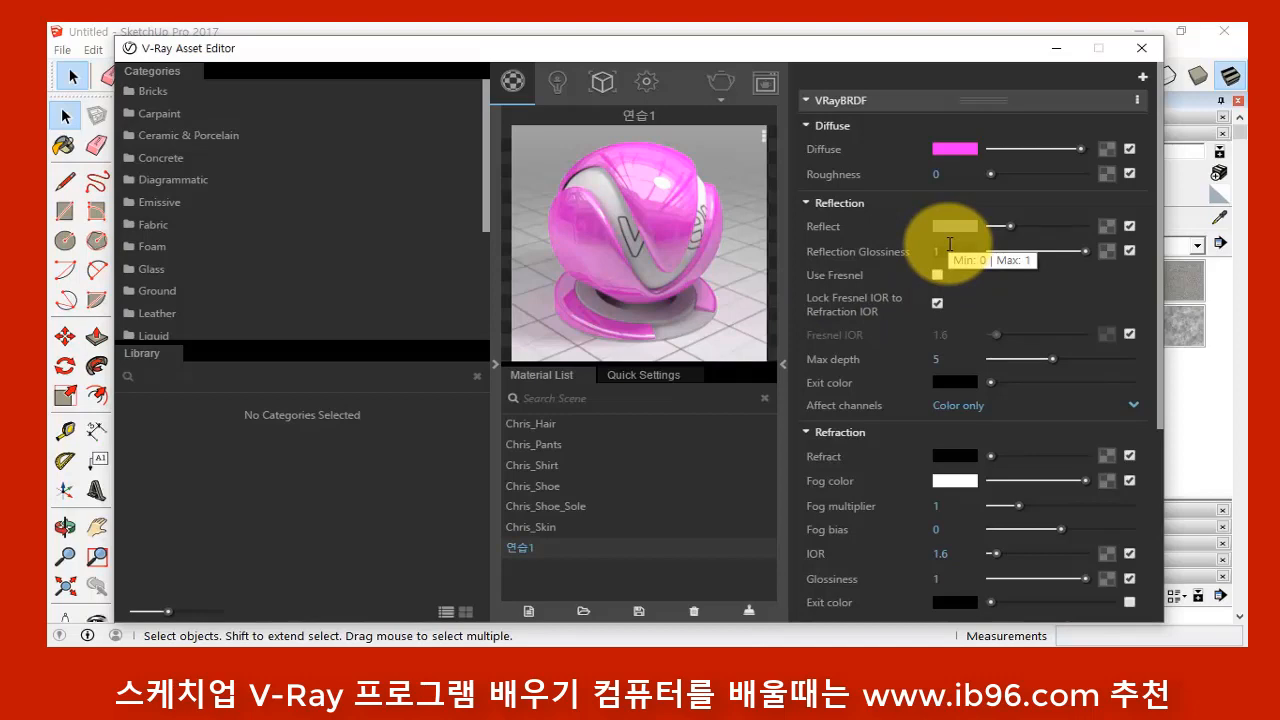
pyautogui.click(937, 275)
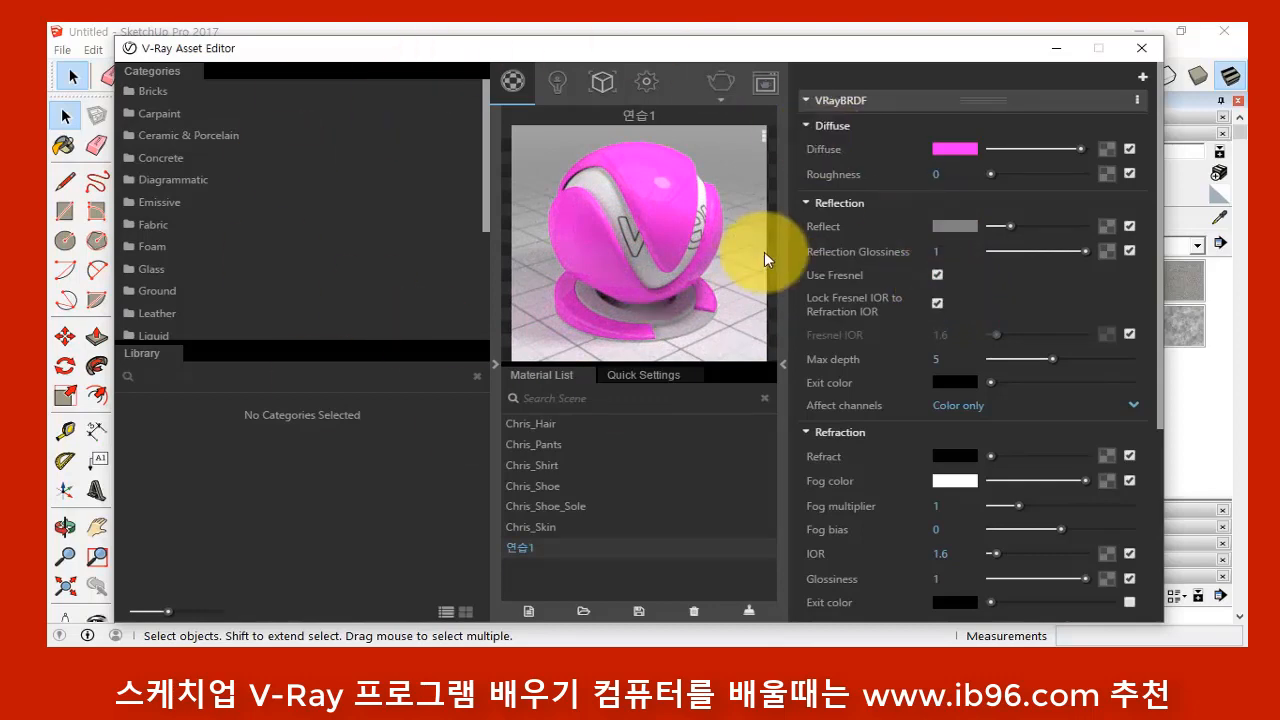
pyautogui.click(937, 275)
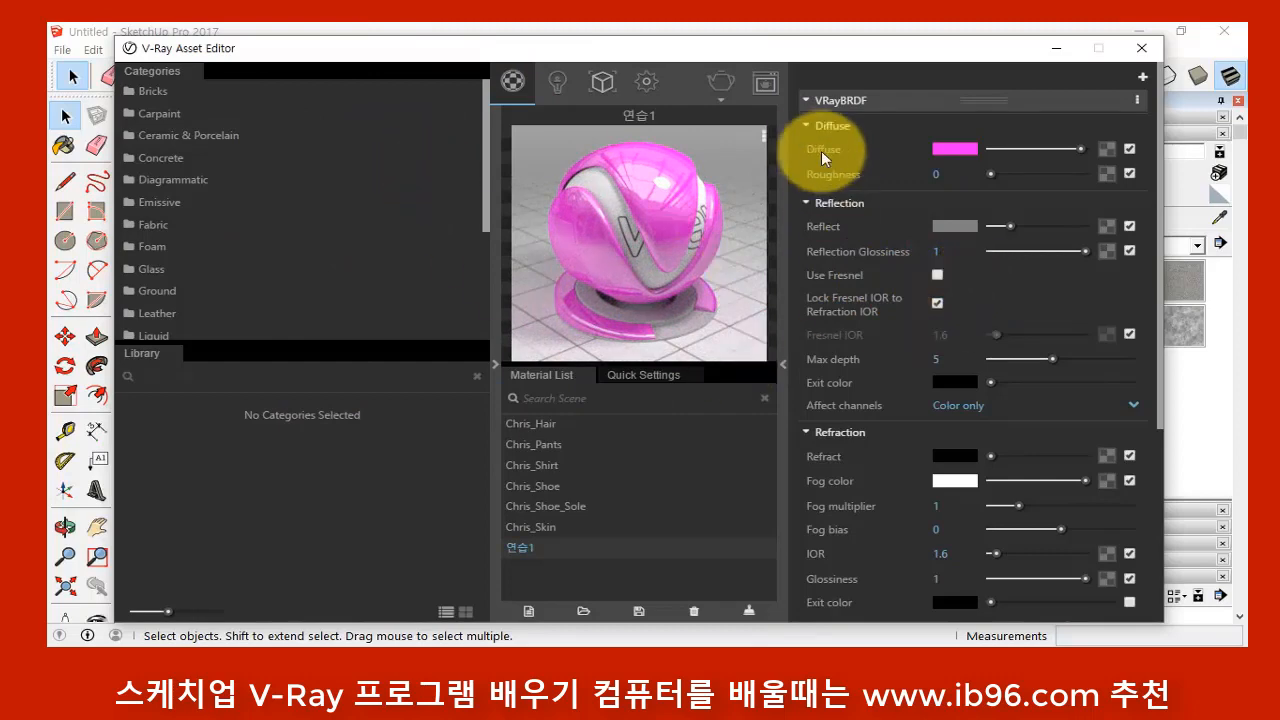
pyautogui.moveTo(818, 152)
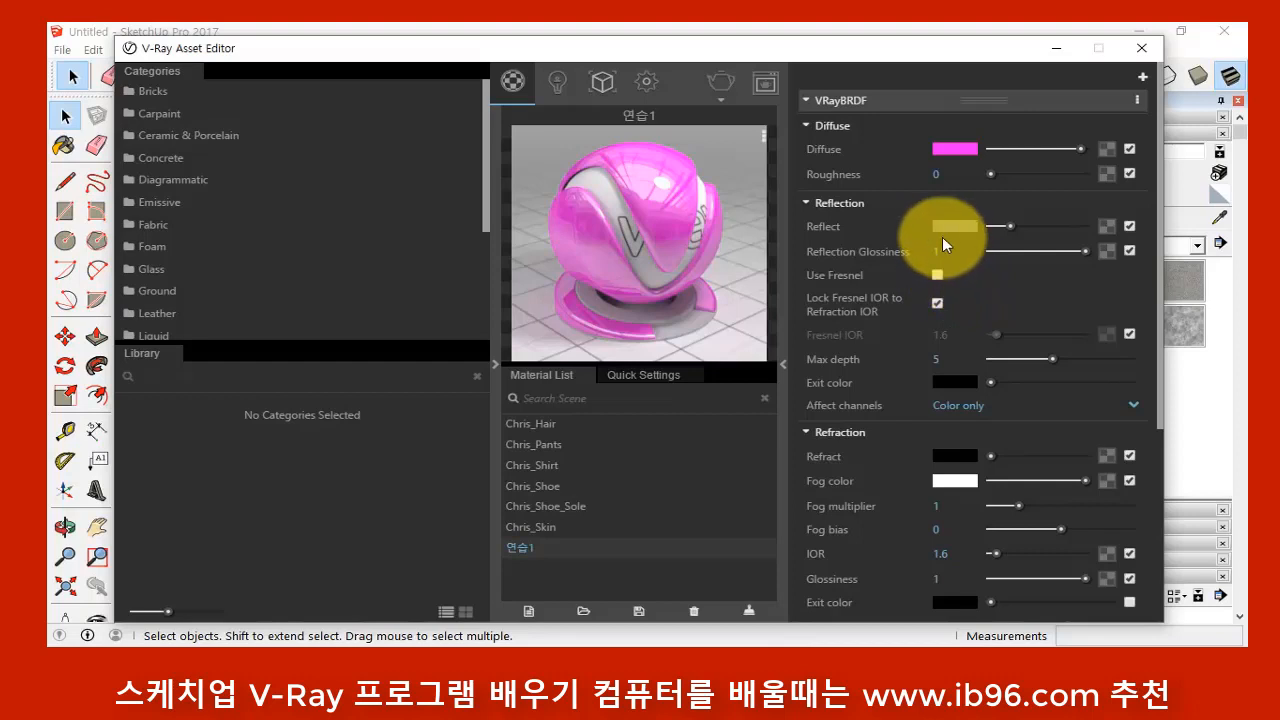
pyautogui.moveTo(968, 229)
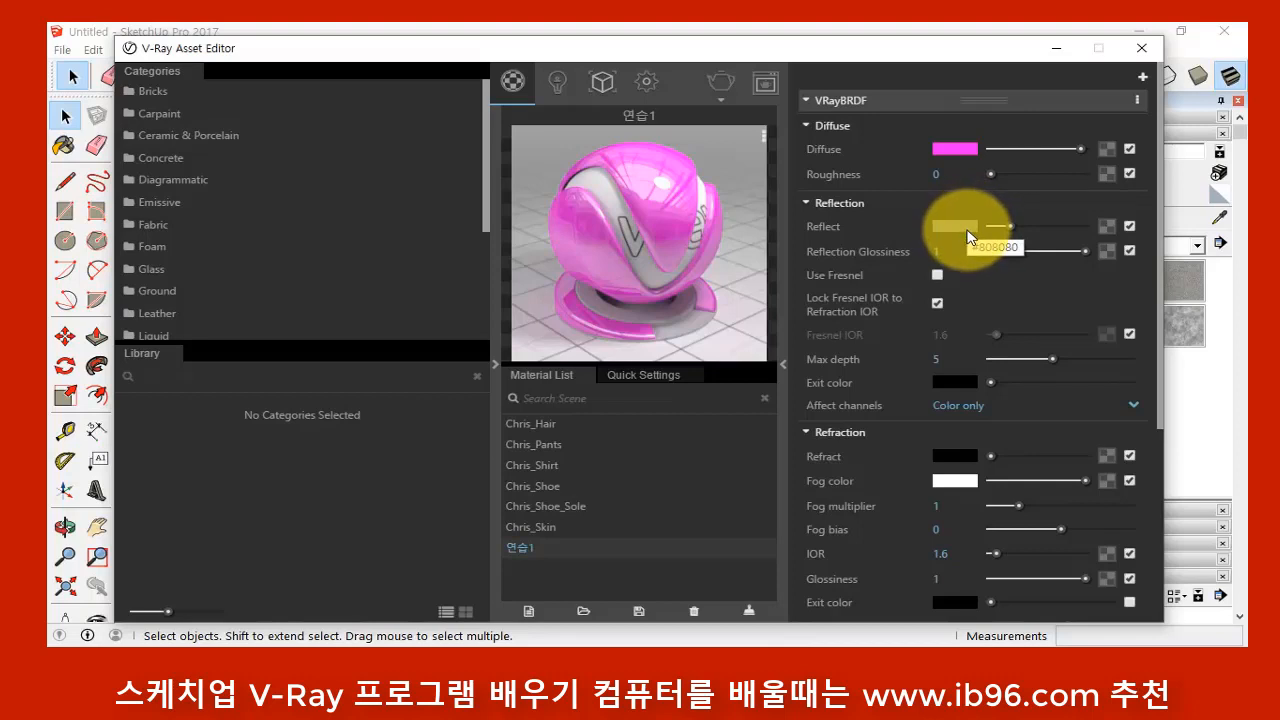
# - Close the Asset Editor and delete the standing human figure from the model
pyautogui.click(1141, 48)
pyautogui.click(667, 392)
pyautogui.moveTo(526, 381)
pyautogui.mouseDown(button='middle')
pyautogui.moveTo(516, 407)
pyautogui.moveTo(475, 399)
pyautogui.mouseUp(button='middle')
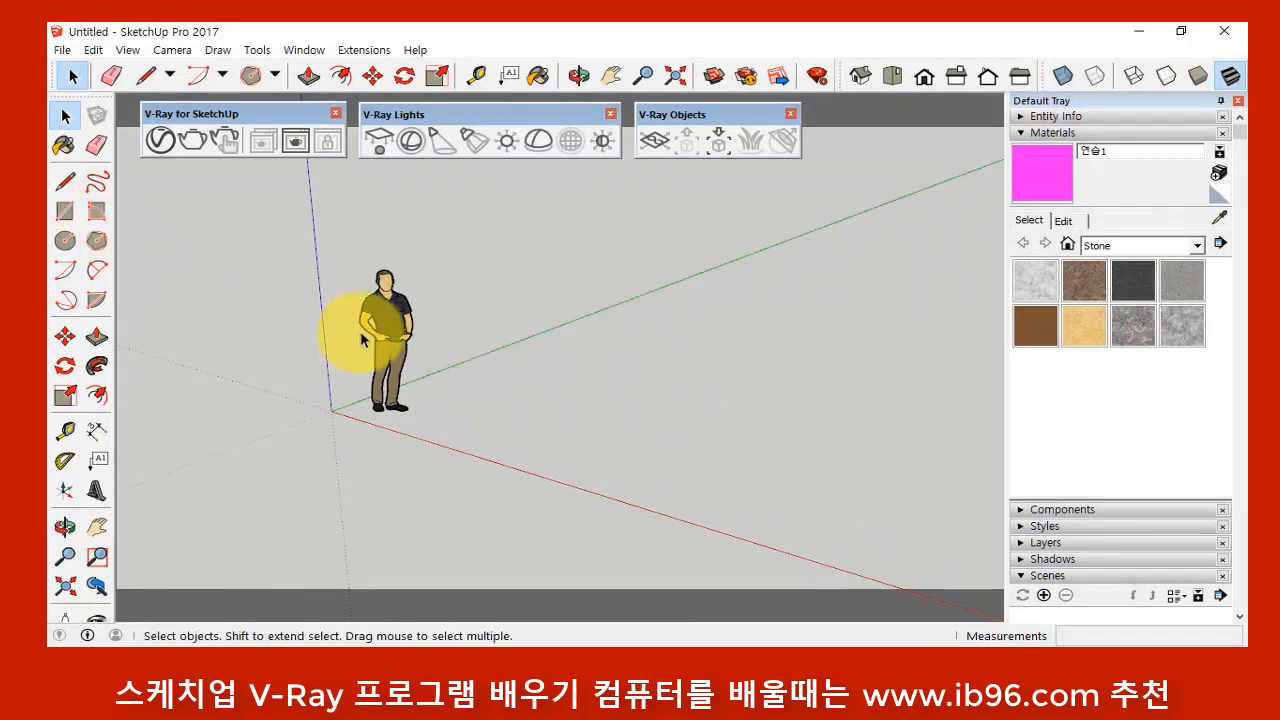
pyautogui.click(408, 318)
pyautogui.press('Delete')
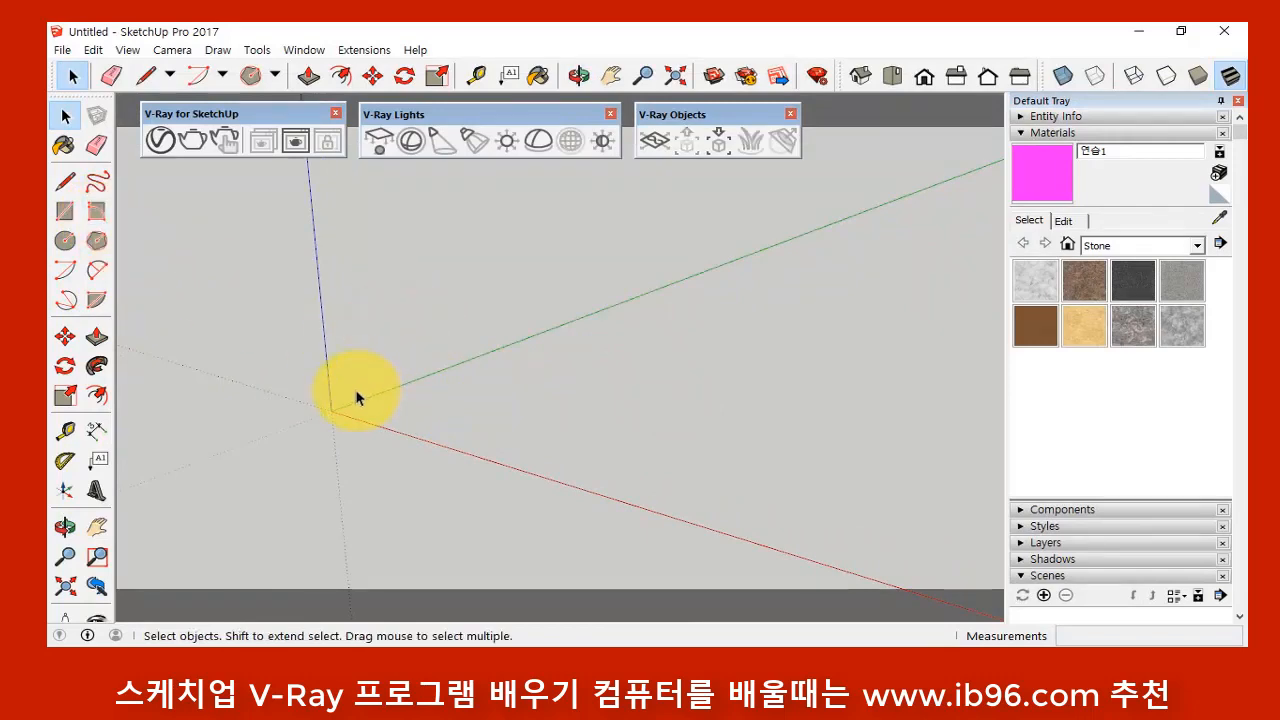
pyautogui.moveTo(358, 397); pyautogui.dragTo(357, 371, button='middle')
# - Draw a hexagon of about 538 mm radius on the ground between the red and green axes and extrude it about 1649 mm upward
pyautogui.click(97, 240)
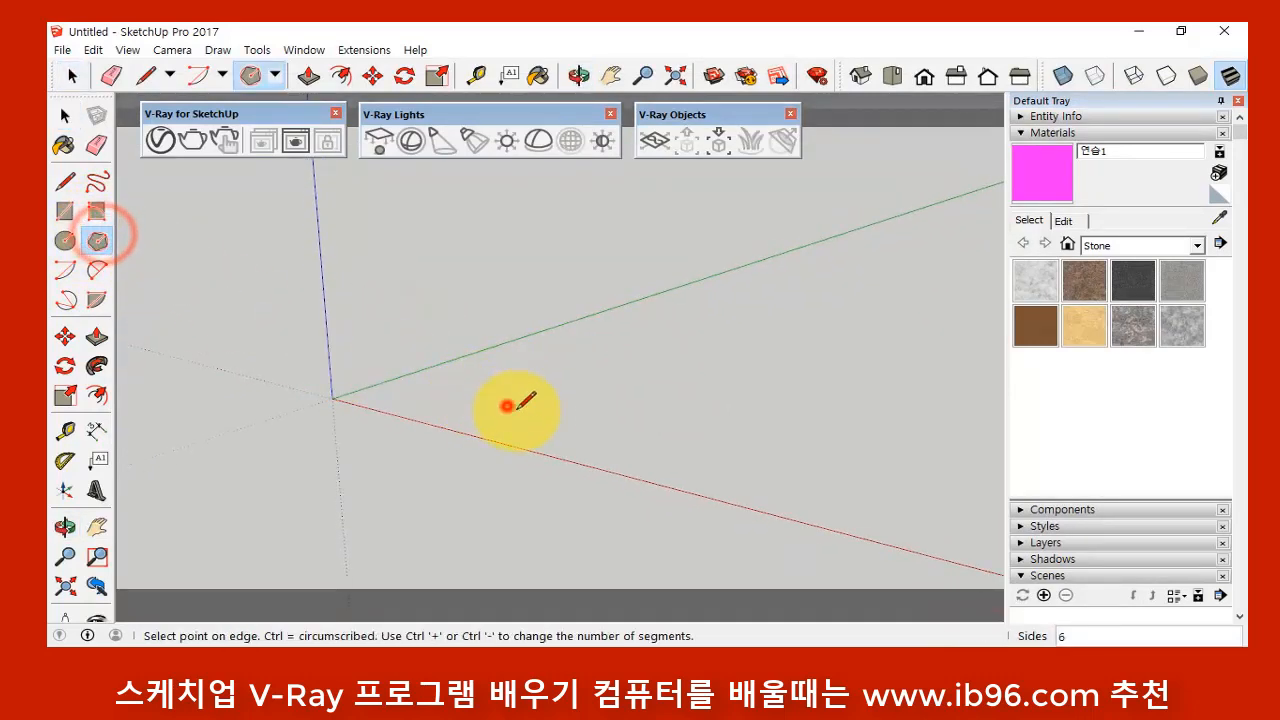
pyautogui.click(549, 405)
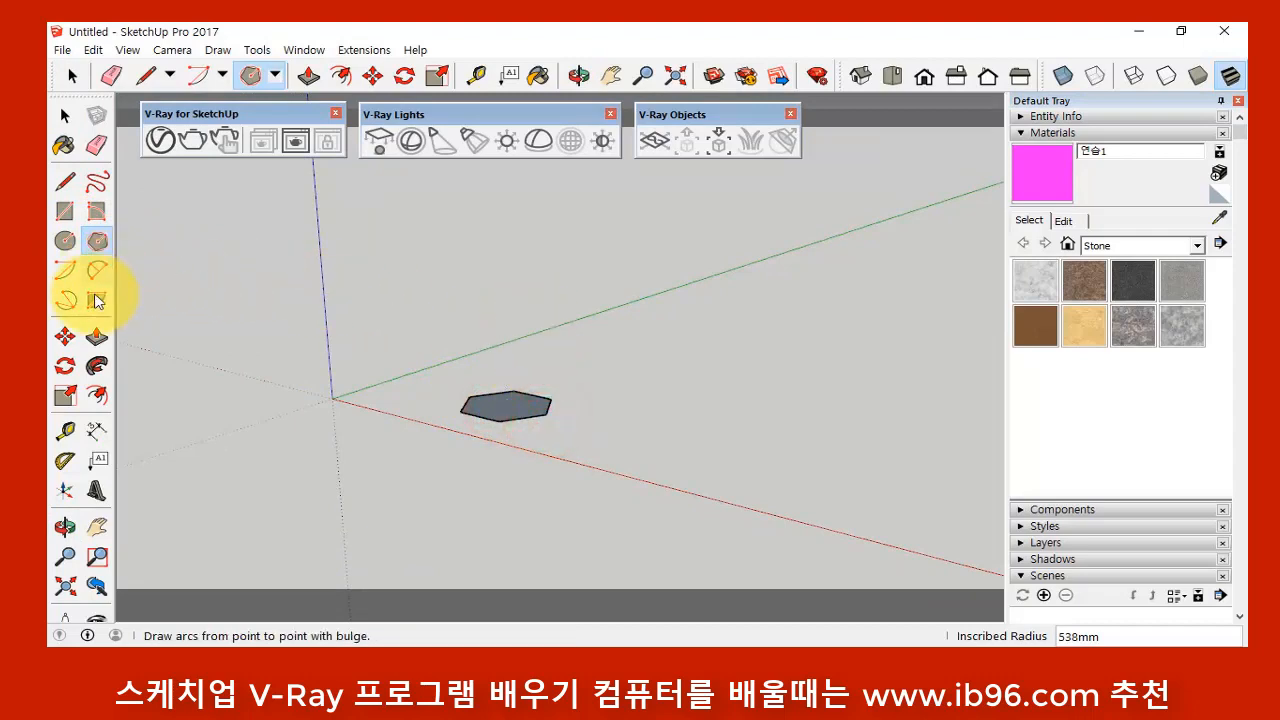
pyautogui.click(97, 336)
pyautogui.click(508, 398)
pyautogui.moveTo(518, 268); pyautogui.dragTo(588, 270)
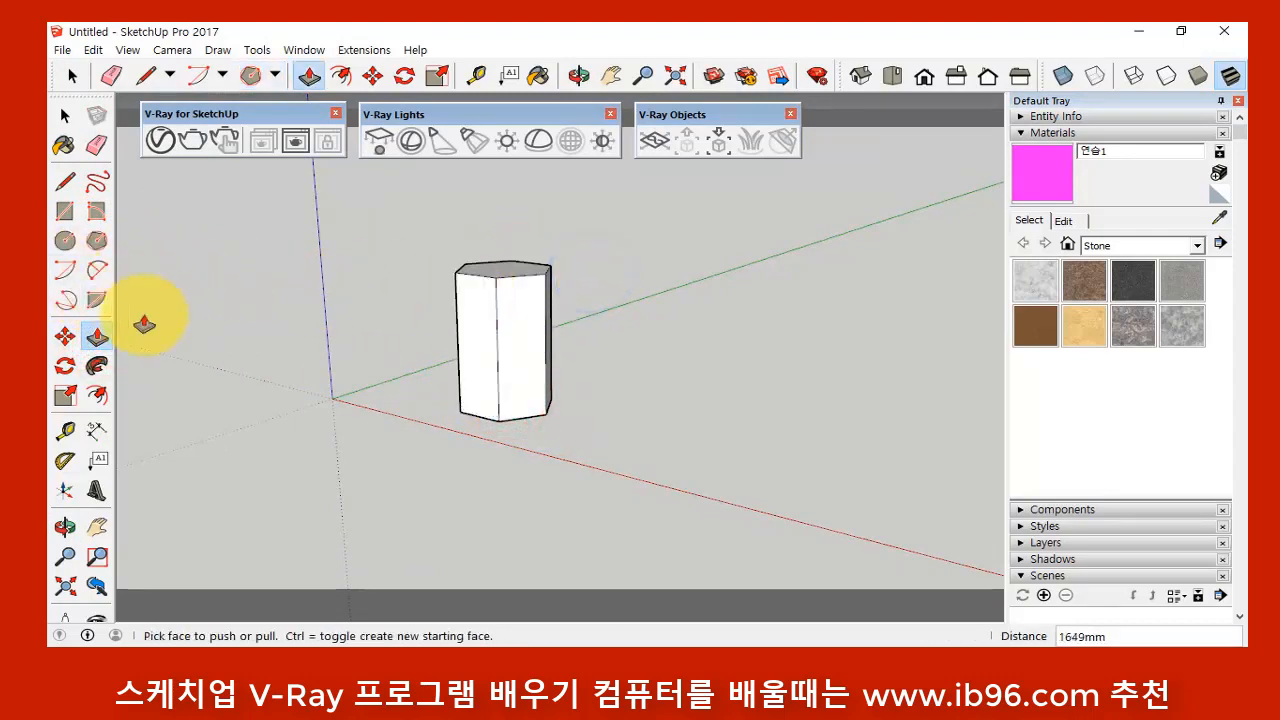
# - Draw a circle of about 499 mm radius beside the hexagonal prism and extrude it about 1236 mm upward into a cylinder
pyautogui.click(65, 240)
pyautogui.click(644, 422)
pyautogui.click(685, 432)
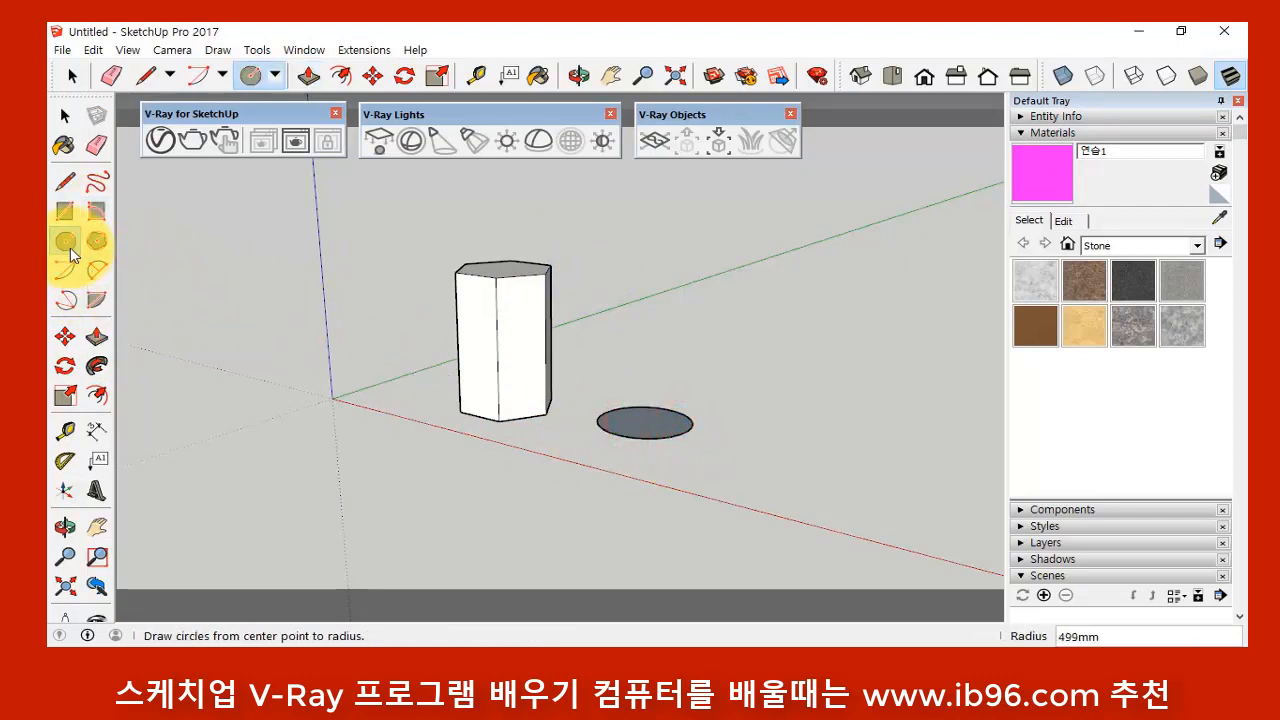
pyautogui.click(96, 338)
pyautogui.moveTo(644, 437); pyautogui.dragTo(620, 320)
pyautogui.moveTo(620, 320); pyautogui.dragTo(593, 357, button='middle')
pyautogui.scroll(3, 593, 357)
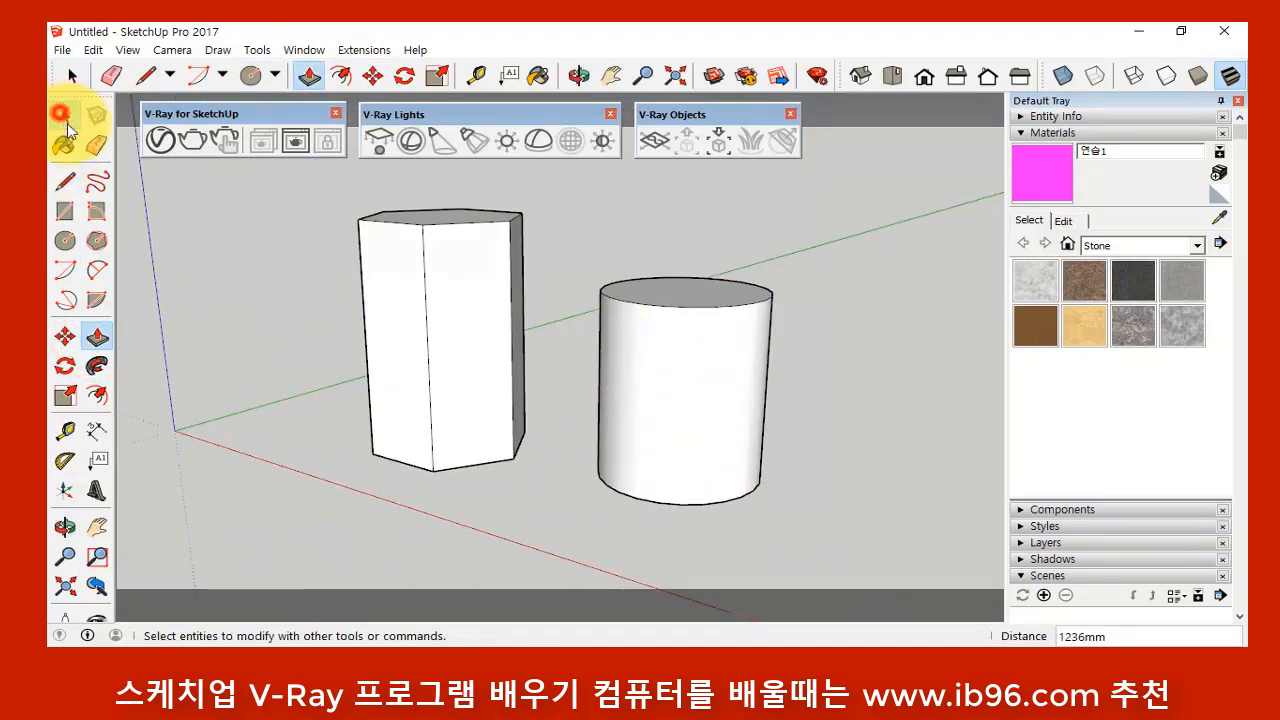
# - Select both the whole hexagonal prism and the whole cylinder and open the V-Ray Asset Editor
pyautogui.click(65, 116)
pyautogui.click(483, 328)
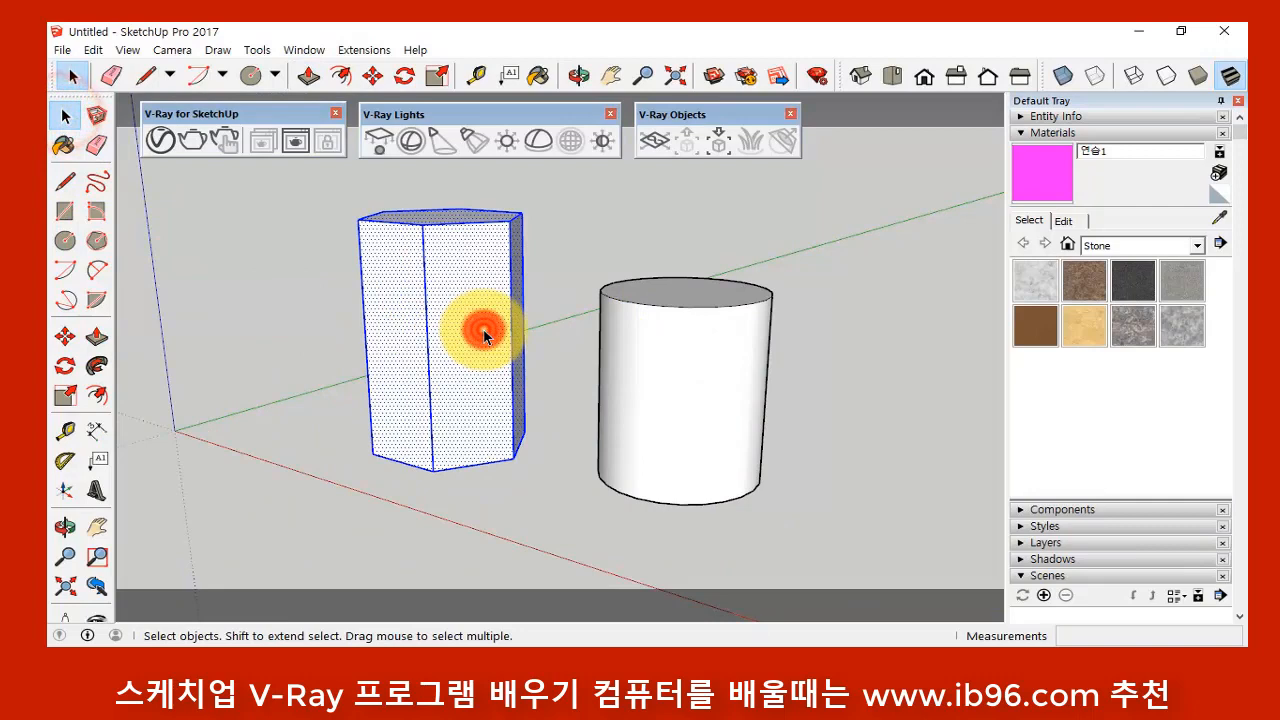
pyautogui.keyDown('shift'); pyautogui.click(684, 398); pyautogui.keyUp('shift')
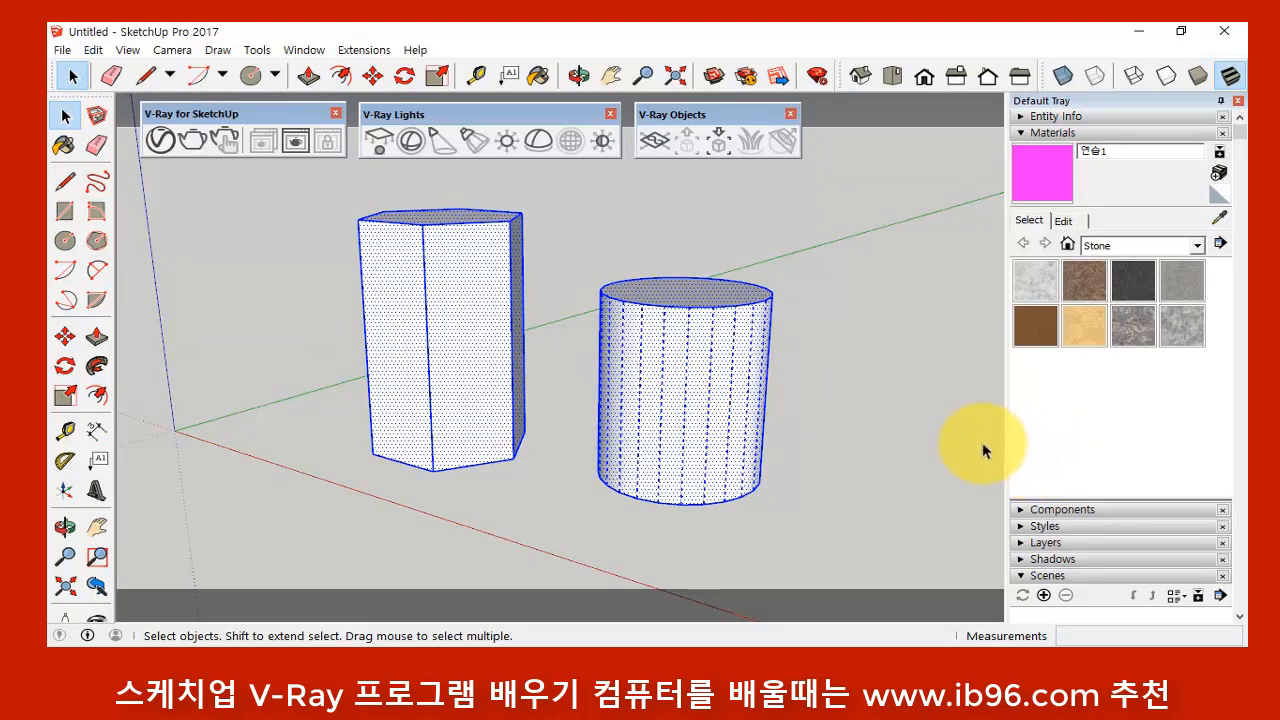
pyautogui.click(161, 140)
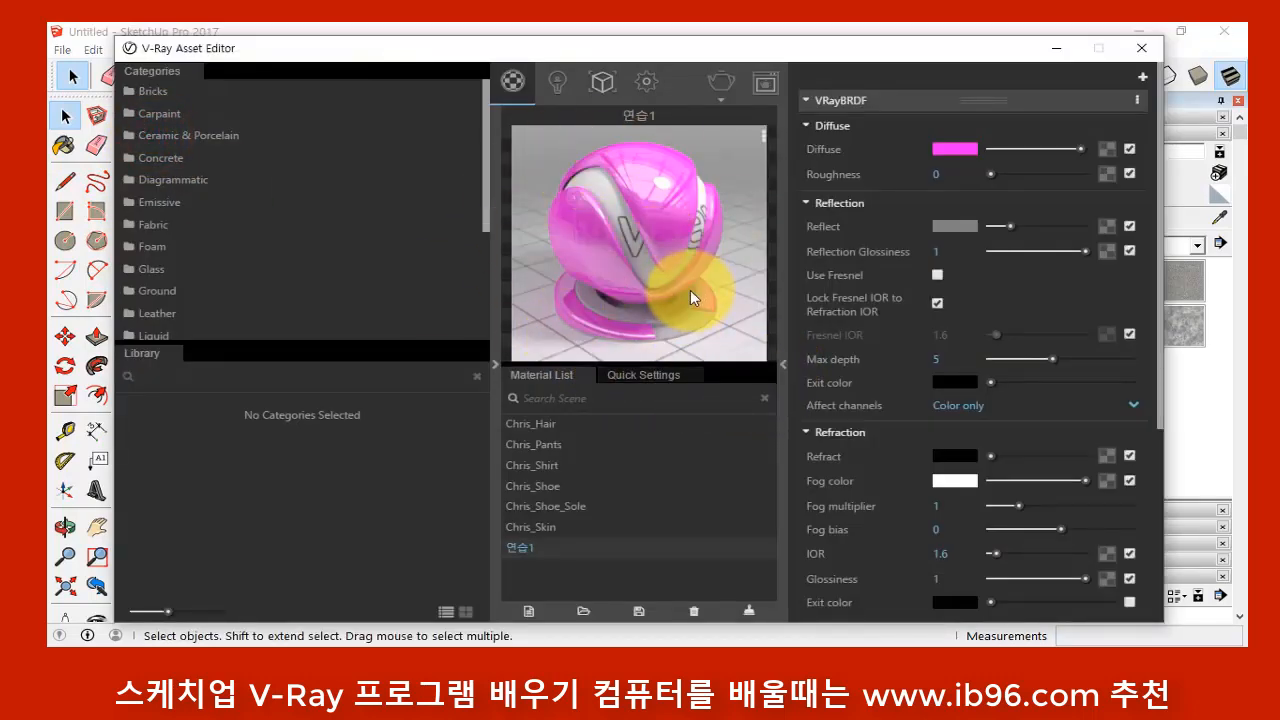
# - Collapse the category and library area of the Asset Editor and move the window aside to expose the model
pyautogui.rightClick(650, 183)
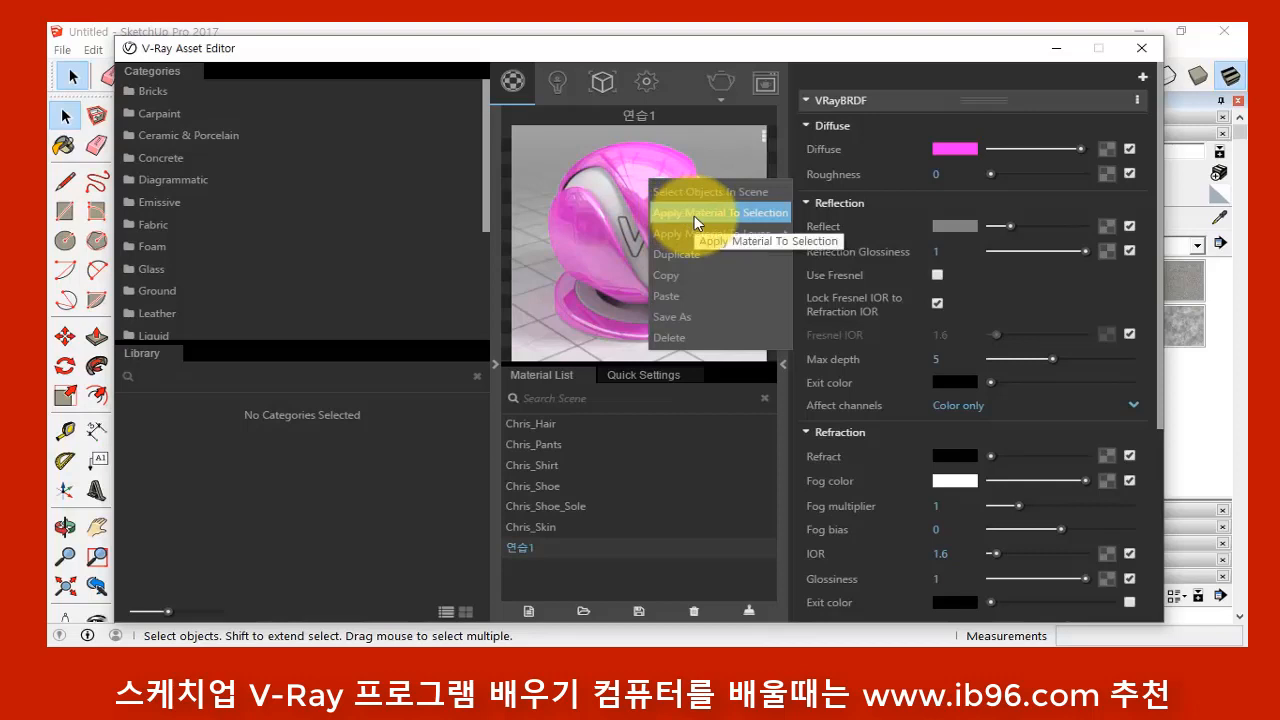
pyautogui.click(671, 48)
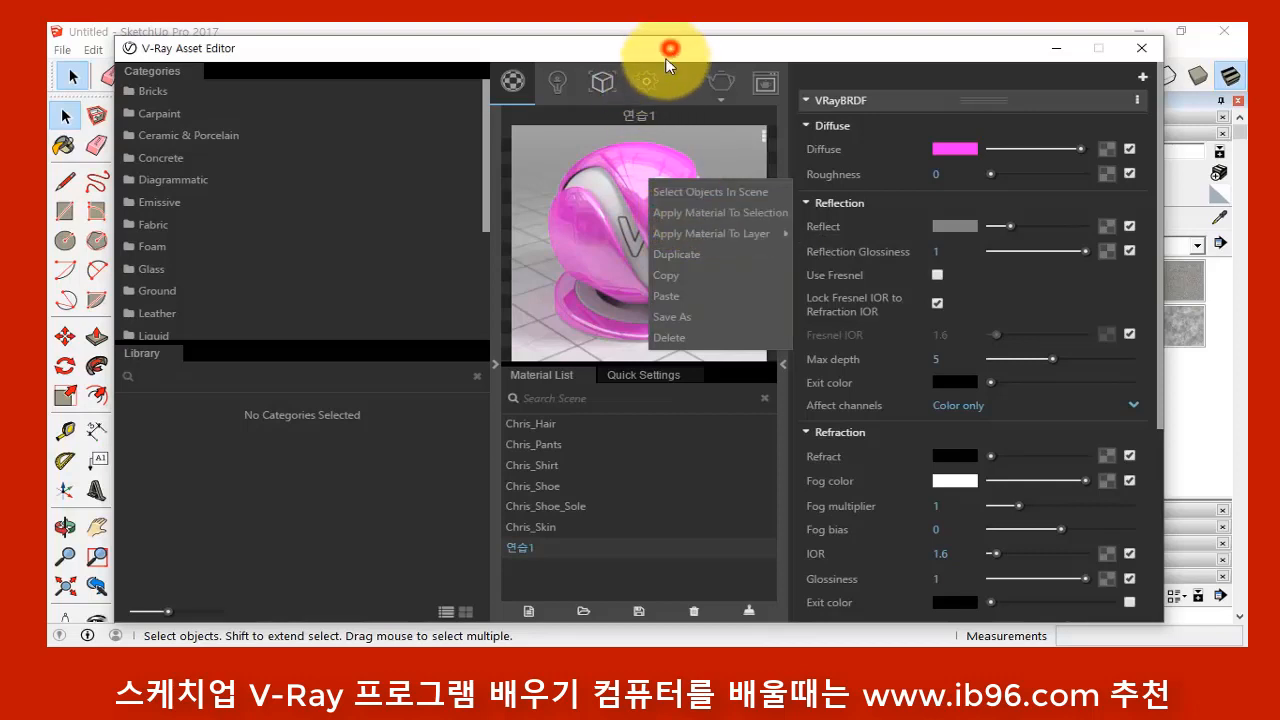
pyautogui.click(678, 47)
pyautogui.moveTo(678, 47); pyautogui.dragTo(654, 49)
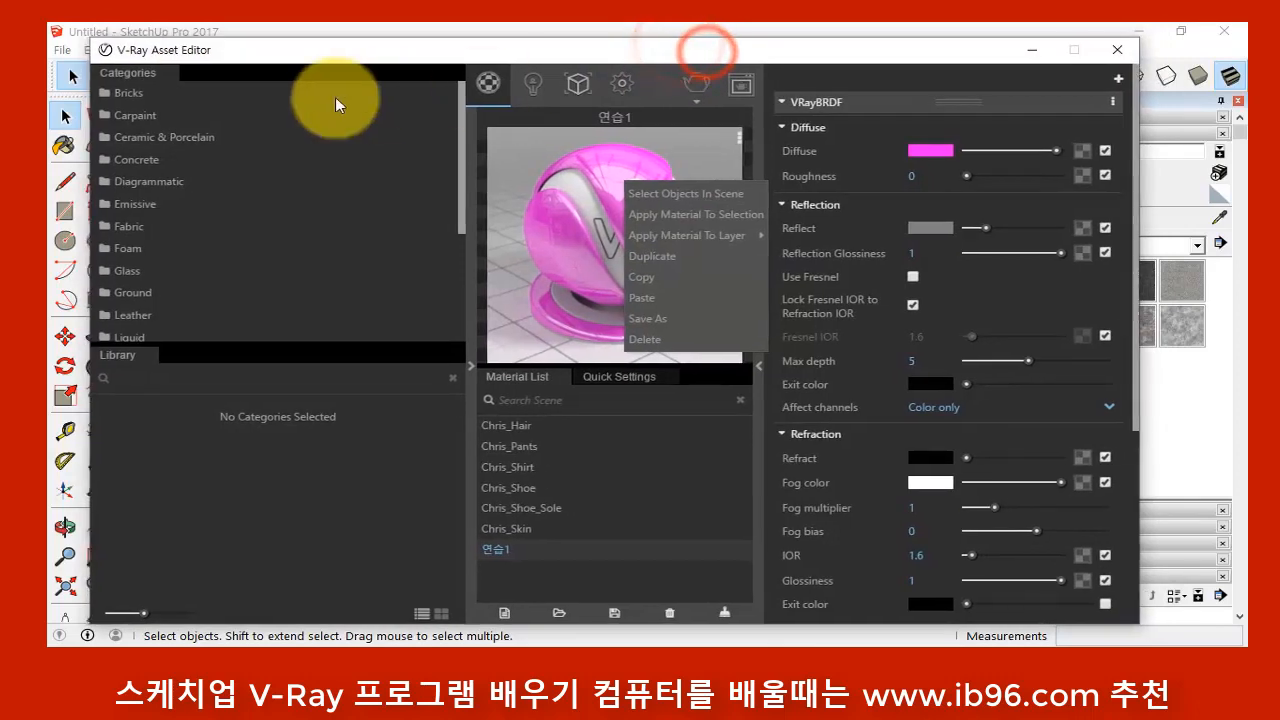
pyautogui.click(471, 366)
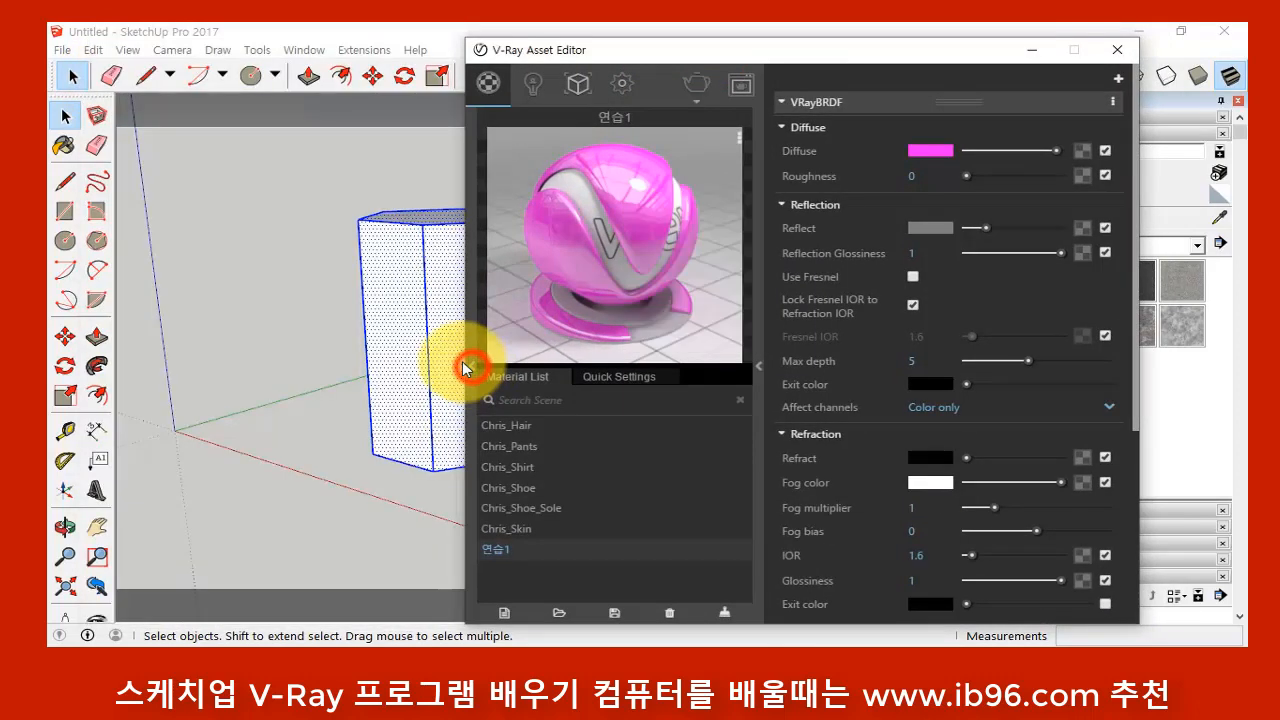
pyautogui.moveTo(766, 52)
pyautogui.mouseDown()
pyautogui.moveTo(781, 54)
pyautogui.moveTo(368, 47)
pyautogui.mouseUp()
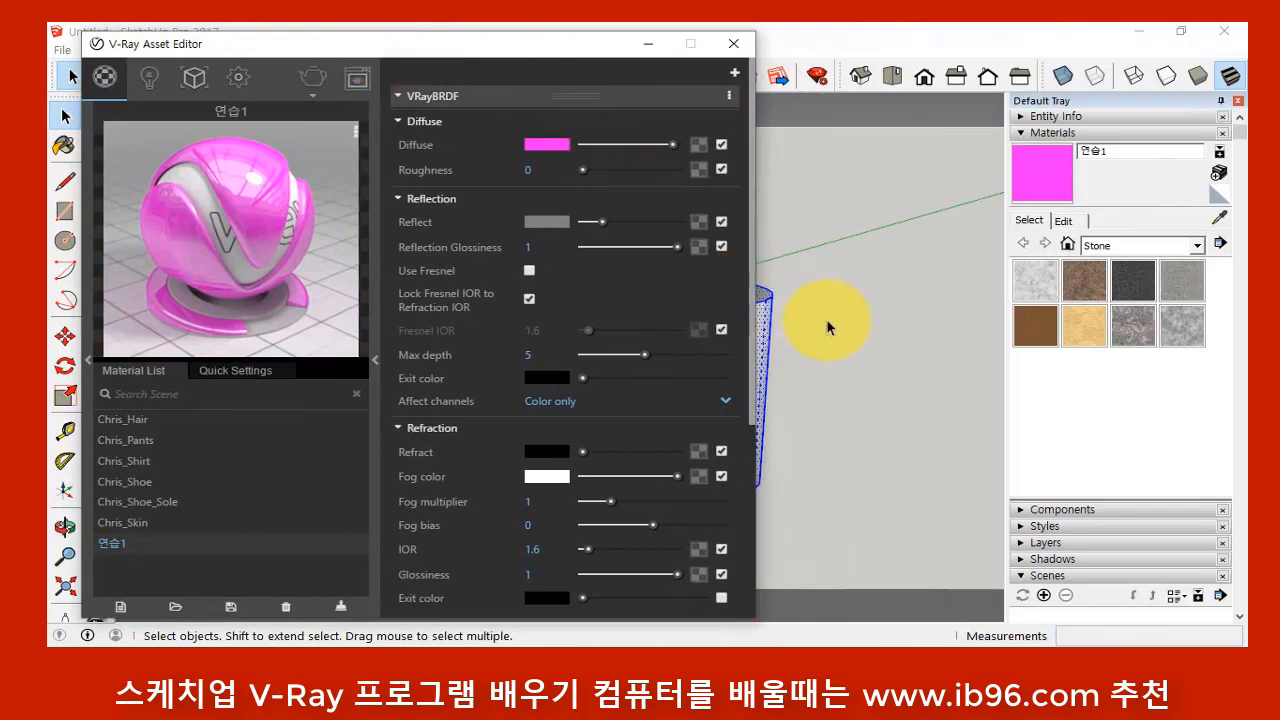
pyautogui.press('o')
pyautogui.press('space')
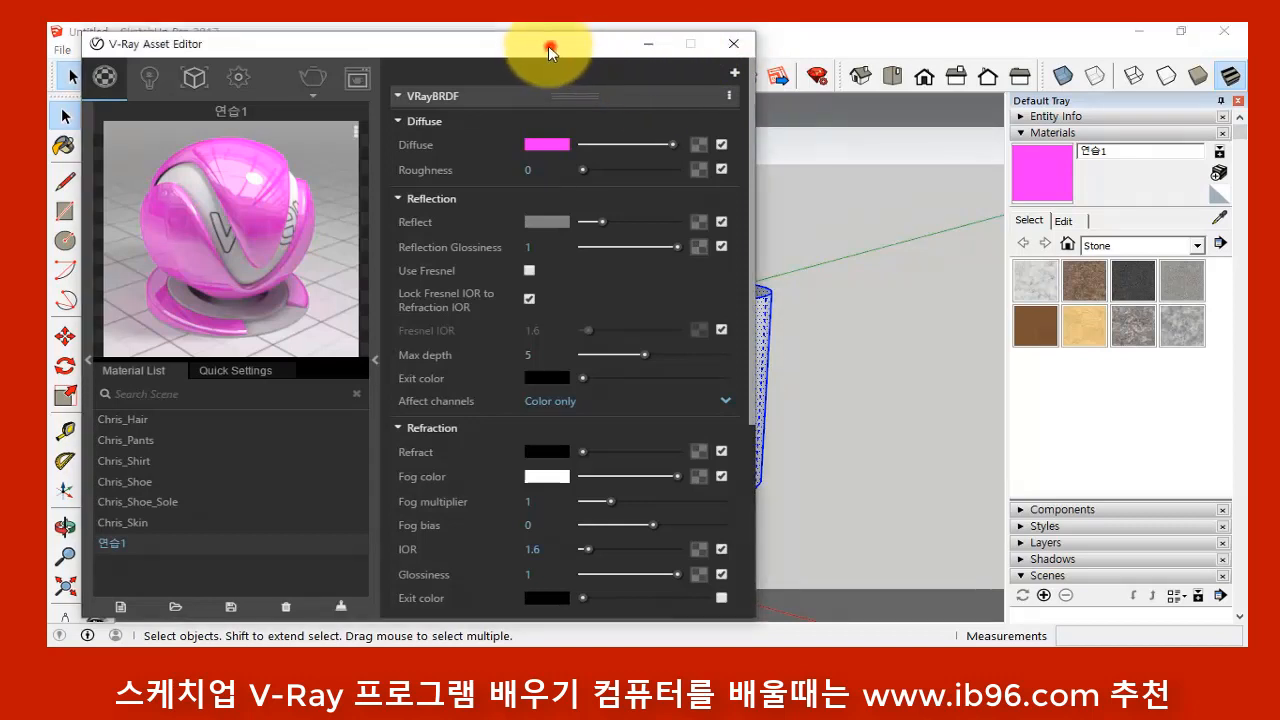
pyautogui.moveTo(549, 46); pyautogui.dragTo(541, 44)
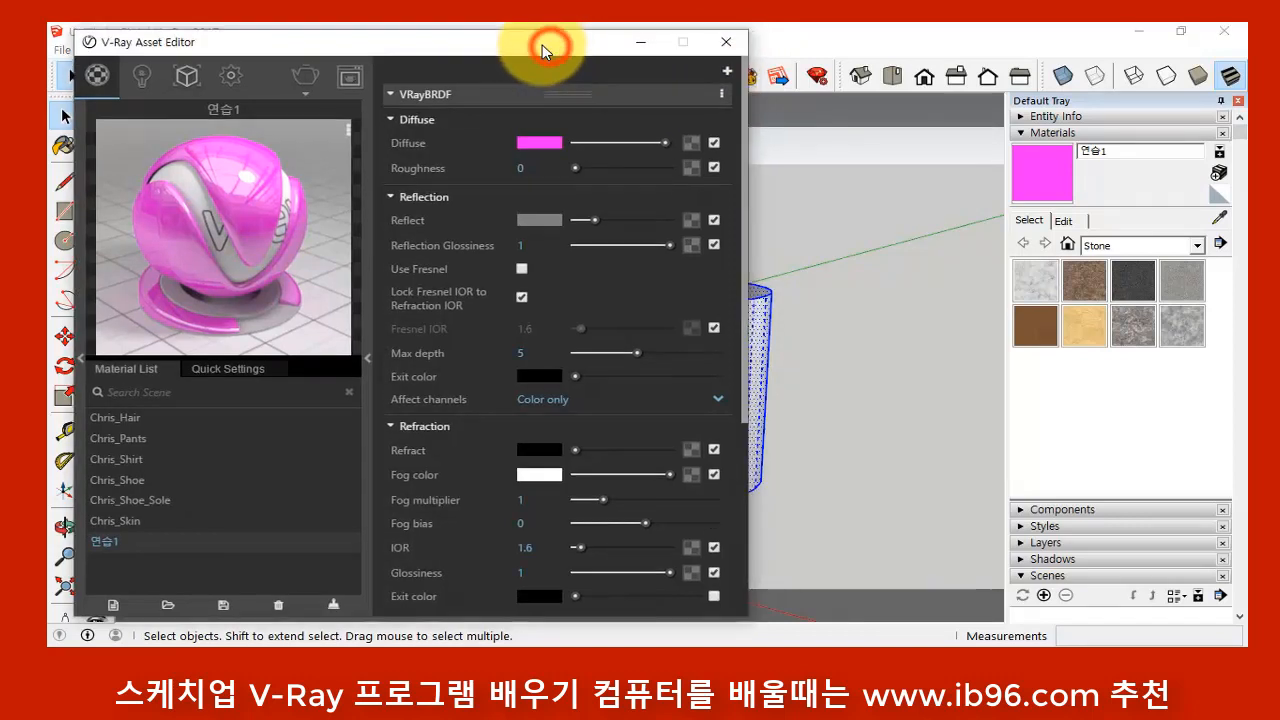
# - Apply the 연습1 material to the selected prism and cylinder, close the Asset Editor and clear the selection
pyautogui.rightClick(223, 183)
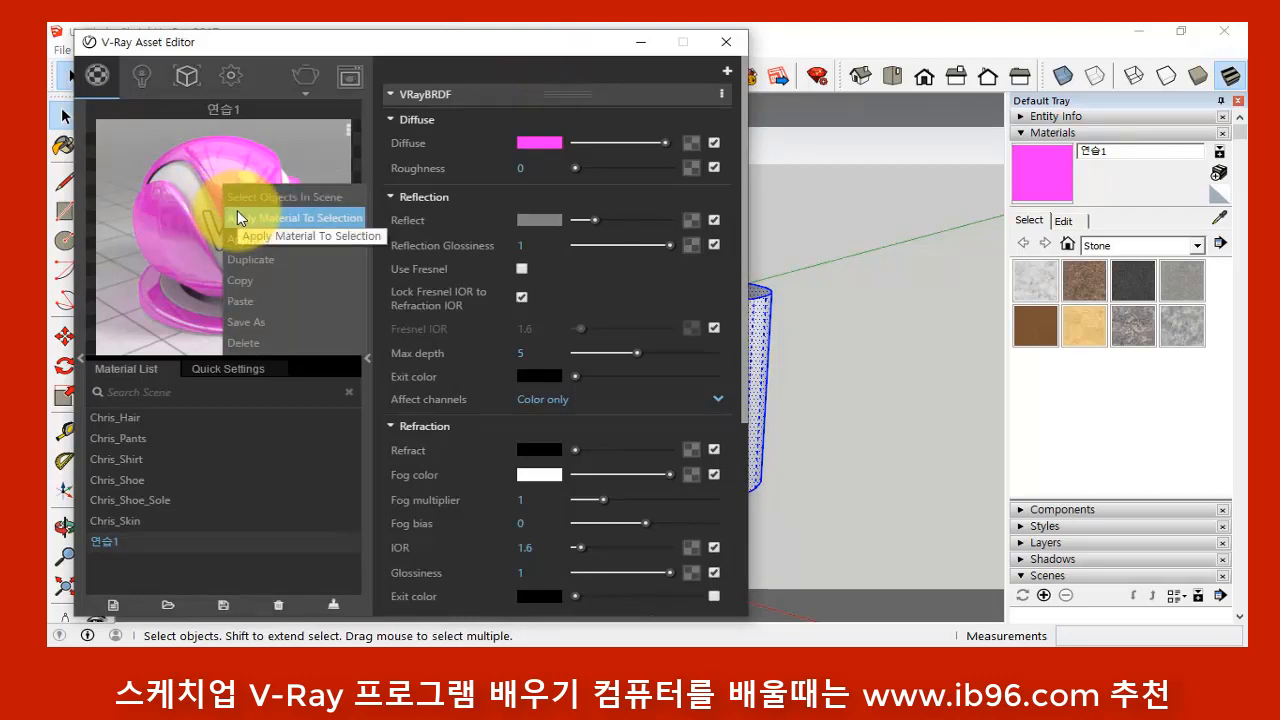
pyautogui.click(238, 216)
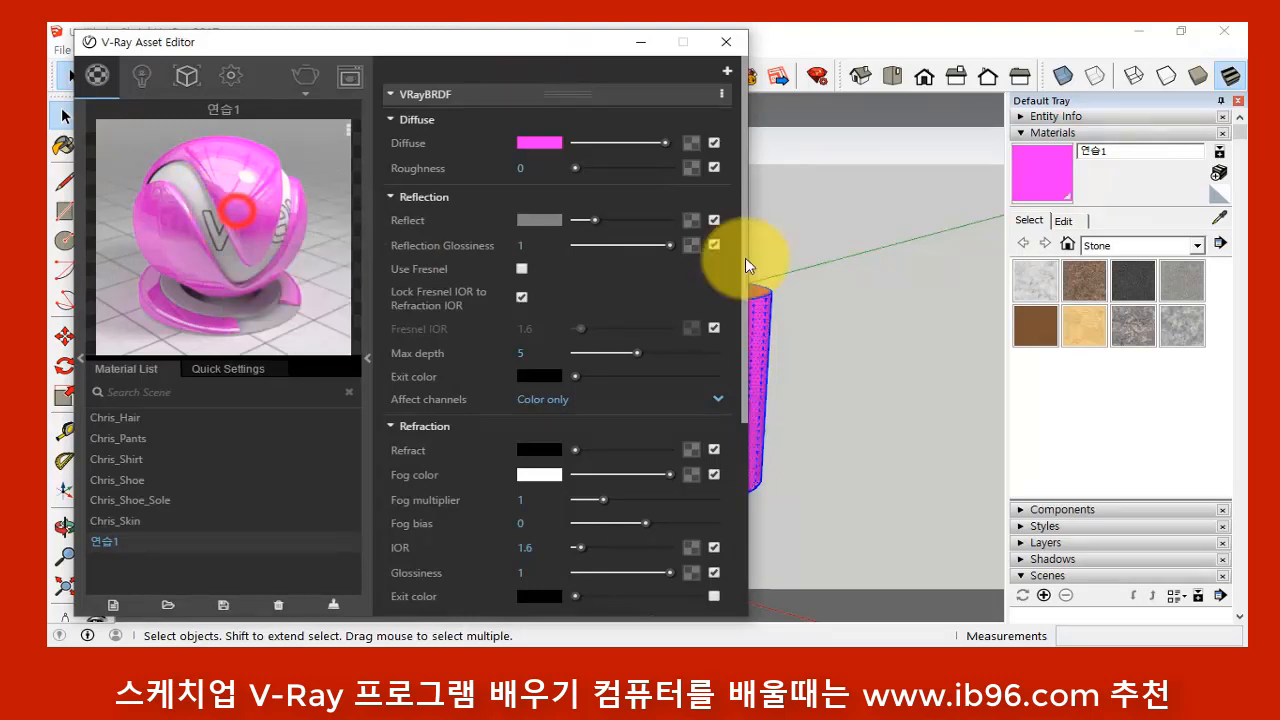
pyautogui.click(737, 38)
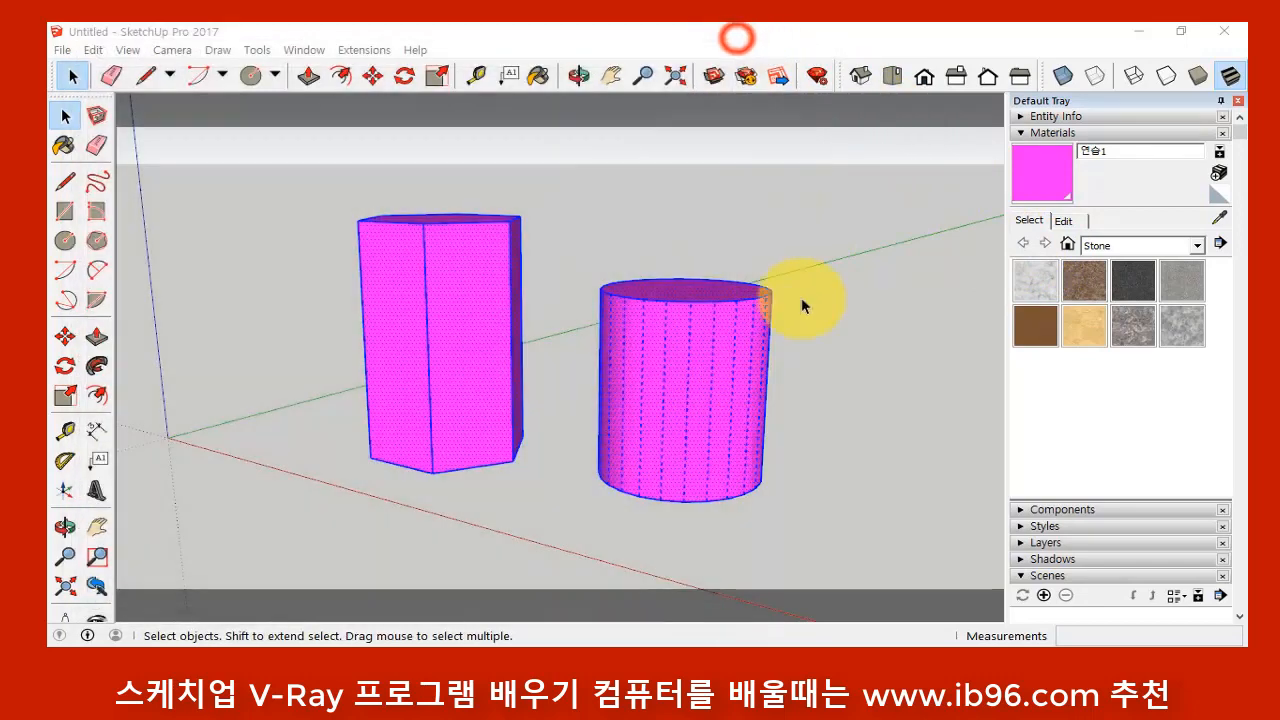
pyautogui.click(815, 316)
pyautogui.click(502, 301)
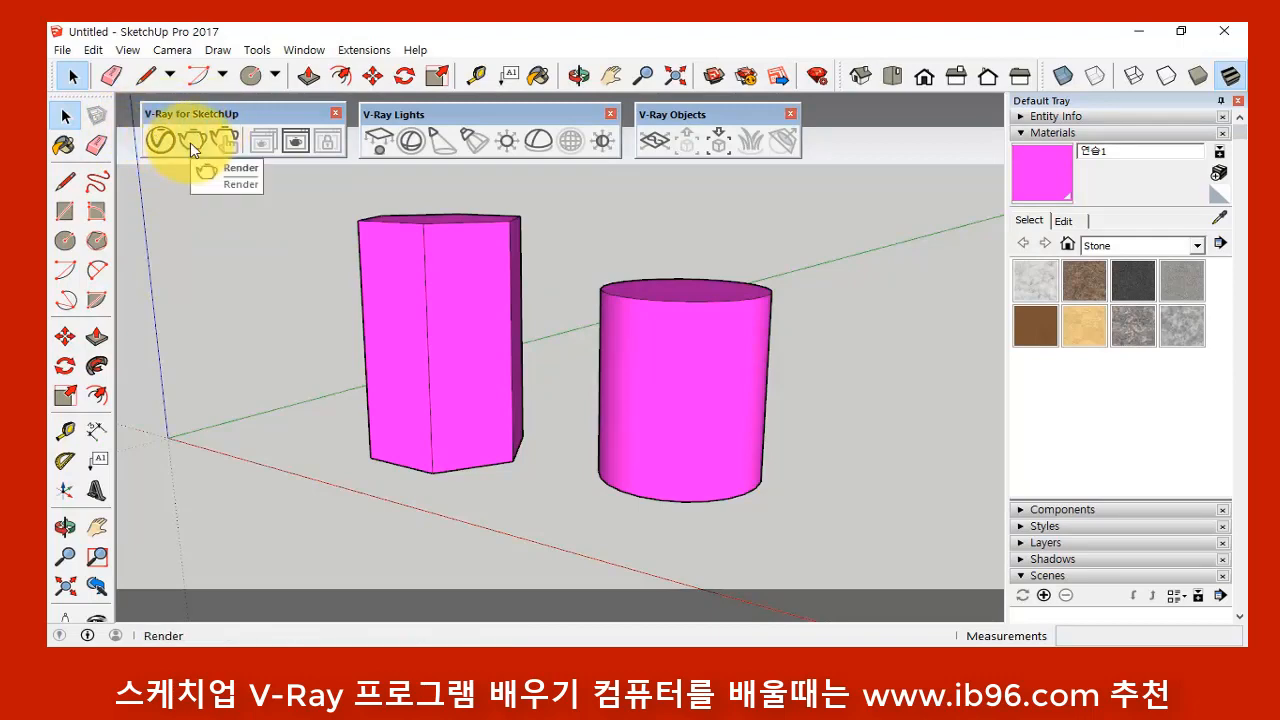
# - Render the two solids with V-Ray, examine the image, and close the progress window, frame buffer and Asset Editor
pyautogui.click(160, 142)
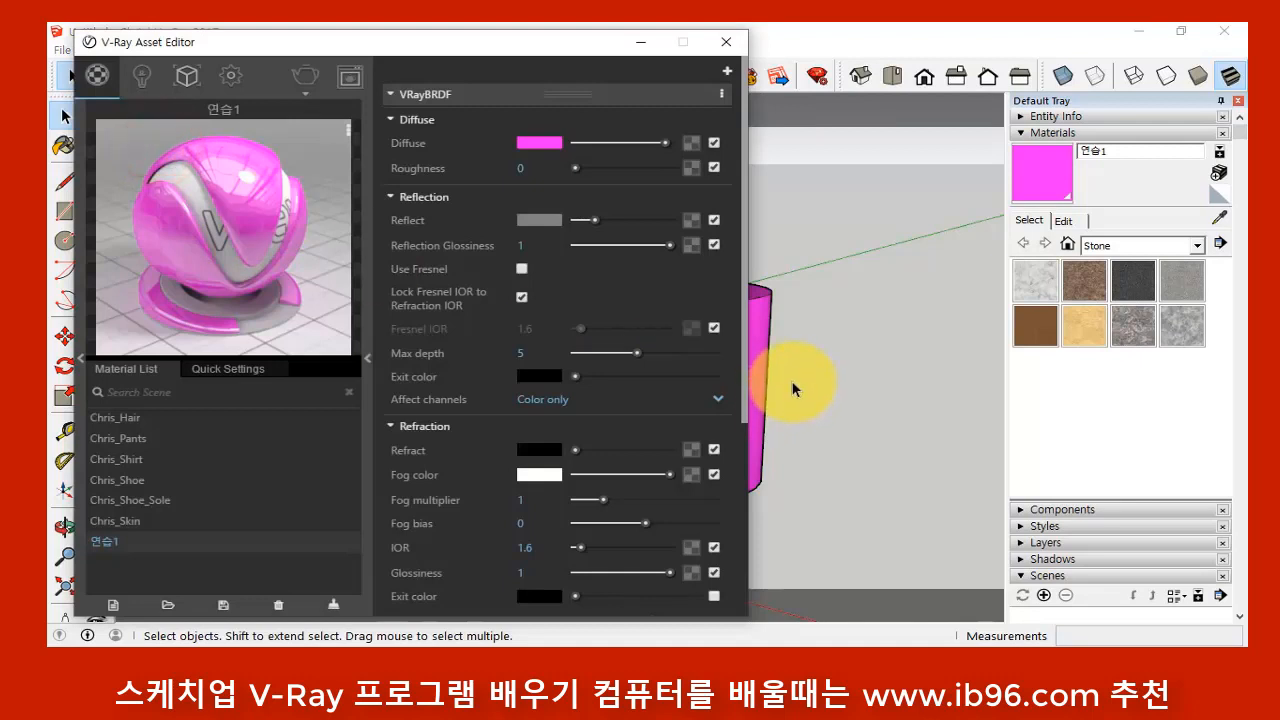
pyautogui.click(302, 73)
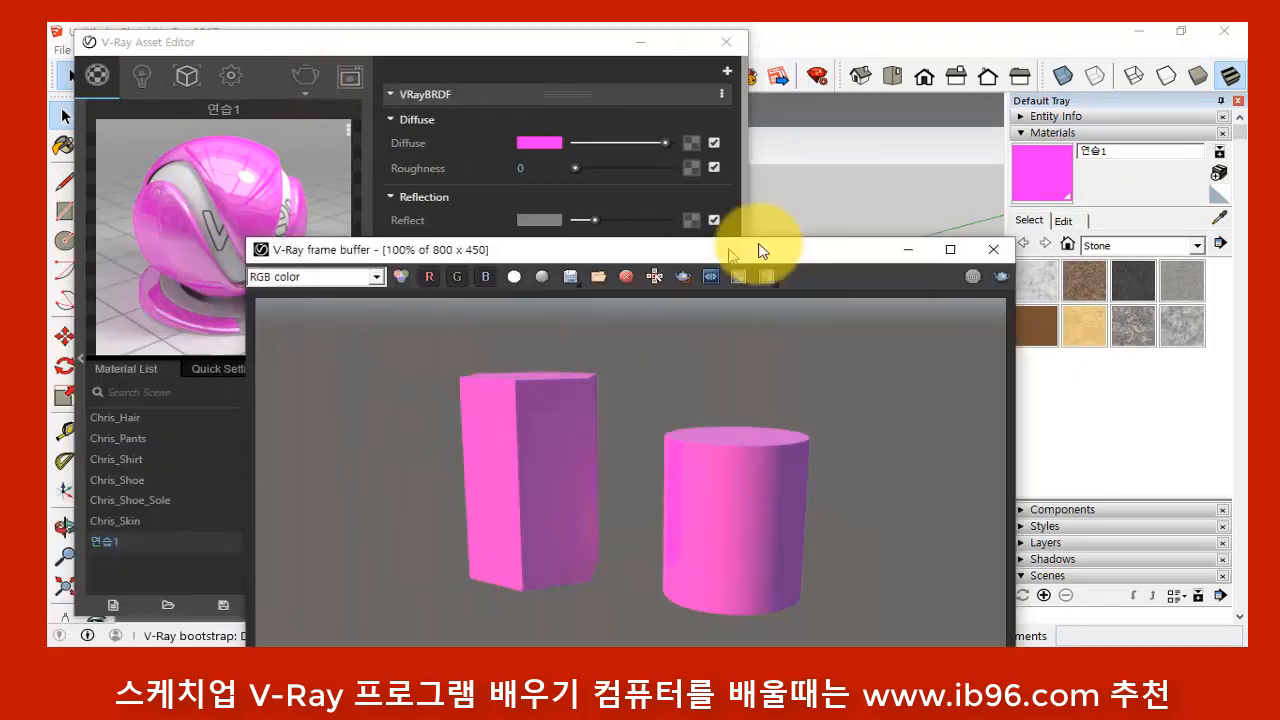
pyautogui.moveTo(748, 243); pyautogui.dragTo(681, 107)
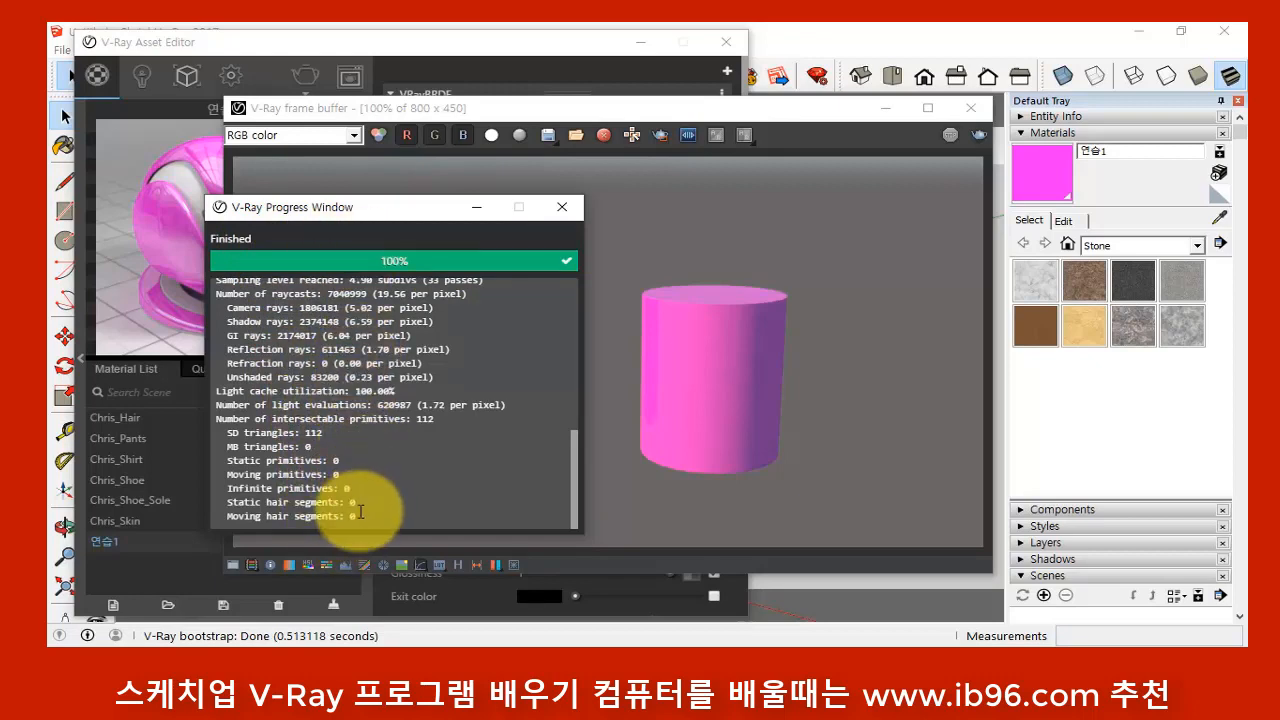
pyautogui.click(561, 208)
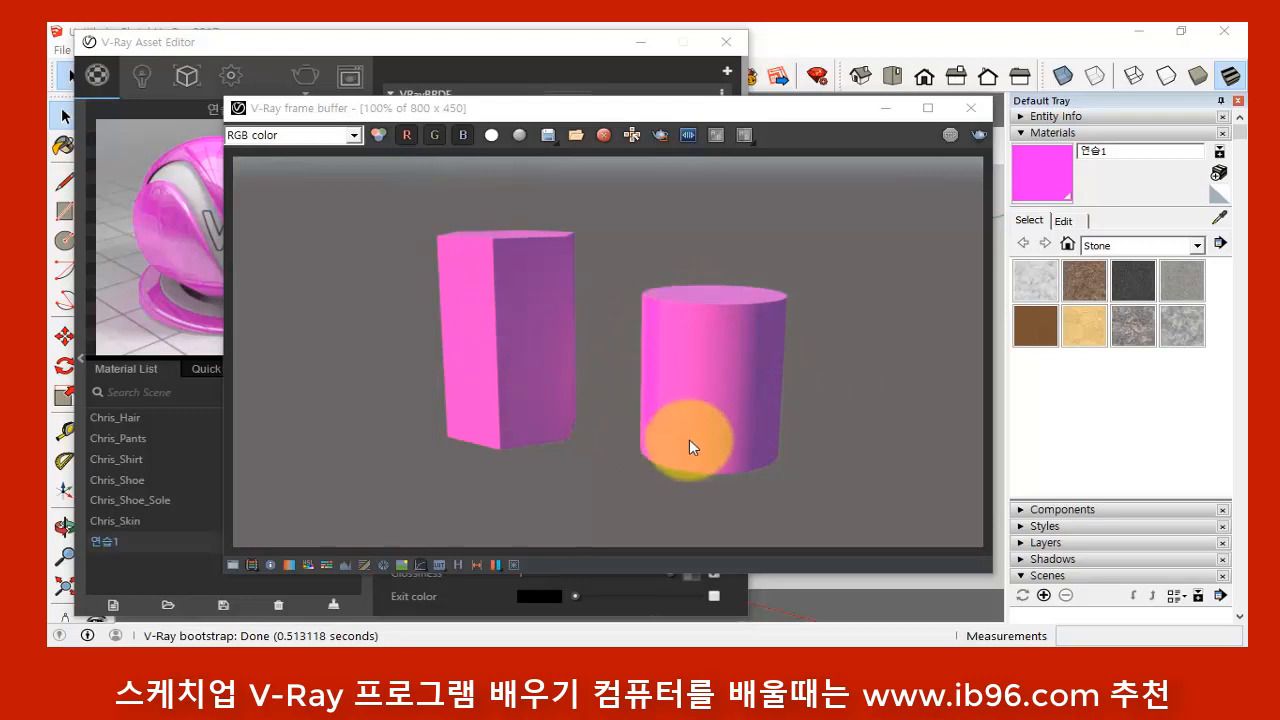
pyautogui.click(974, 107)
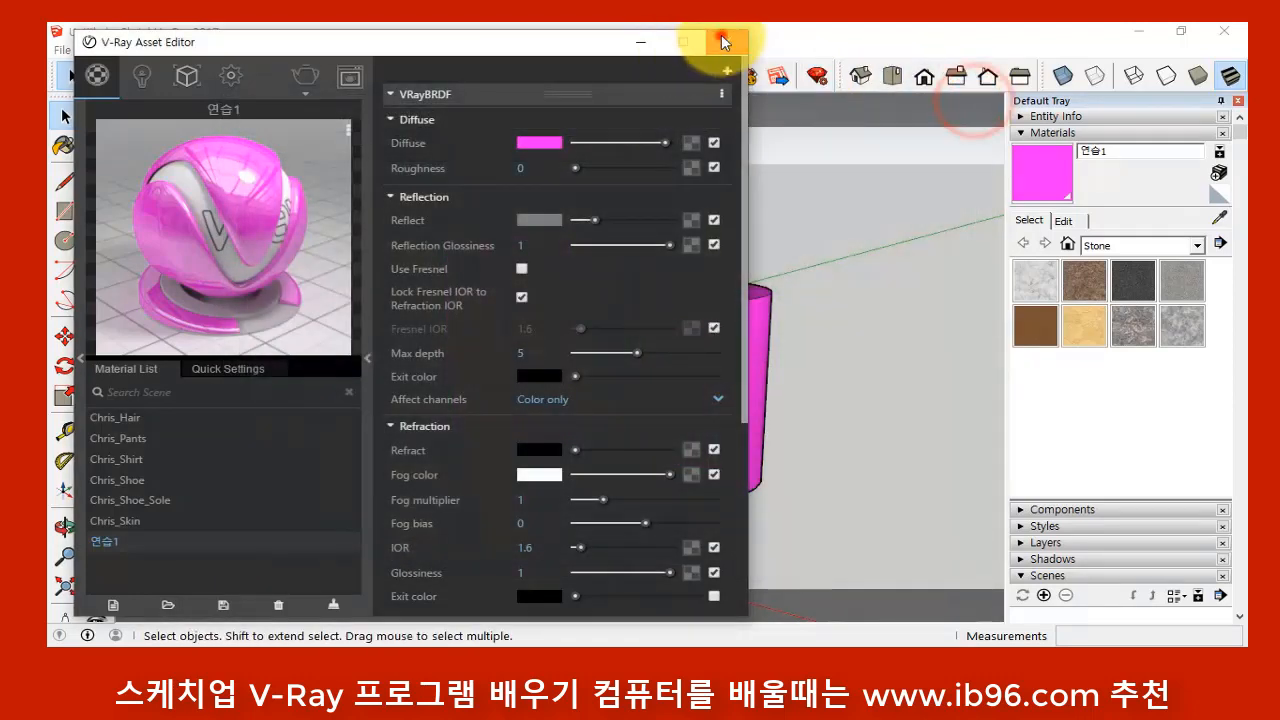
pyautogui.click(722, 38)
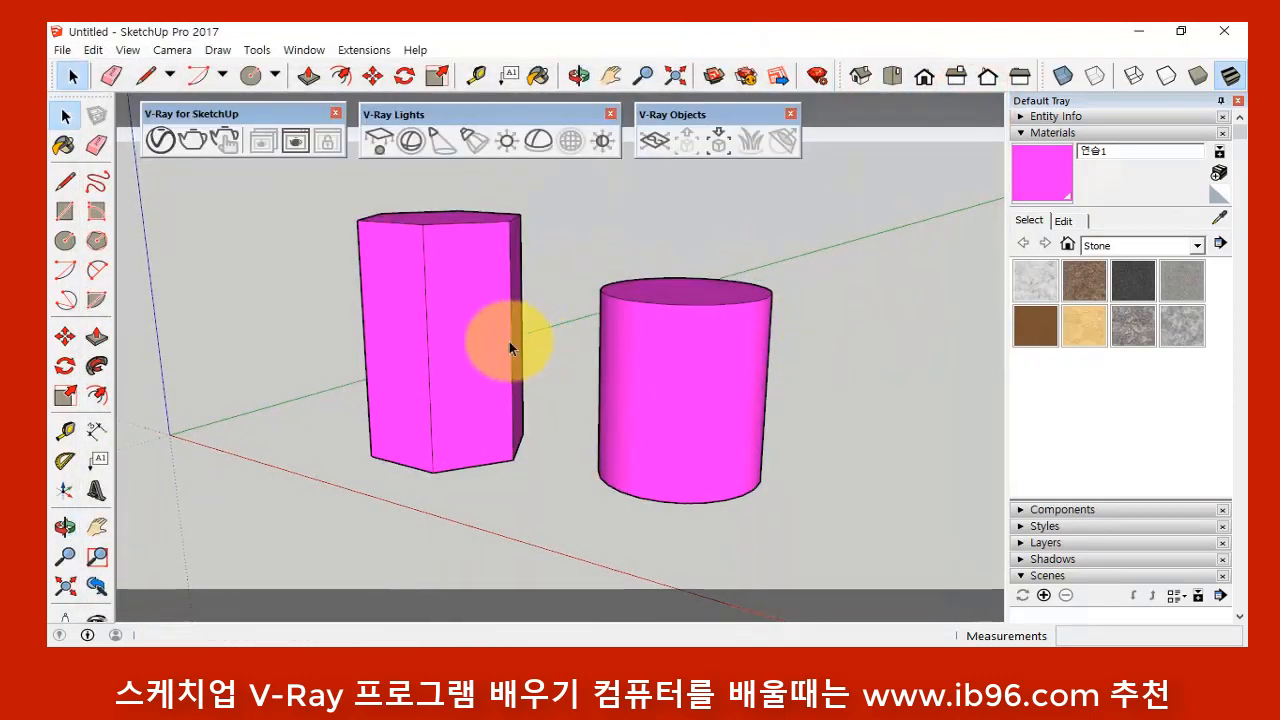
# - Make the hexagonal prism a group and the cylinder a separate group
pyautogui.click(442, 316)
pyautogui.rightClick(472, 302)
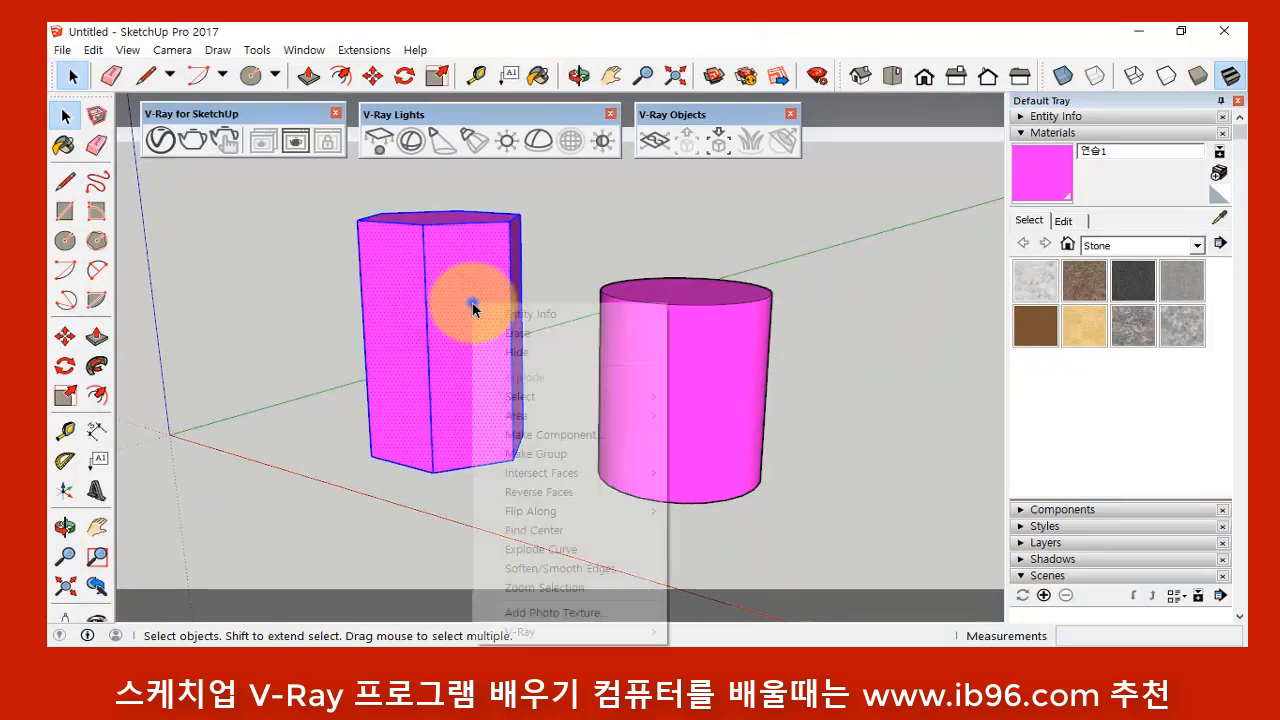
pyautogui.click(507, 454)
pyautogui.click(675, 370)
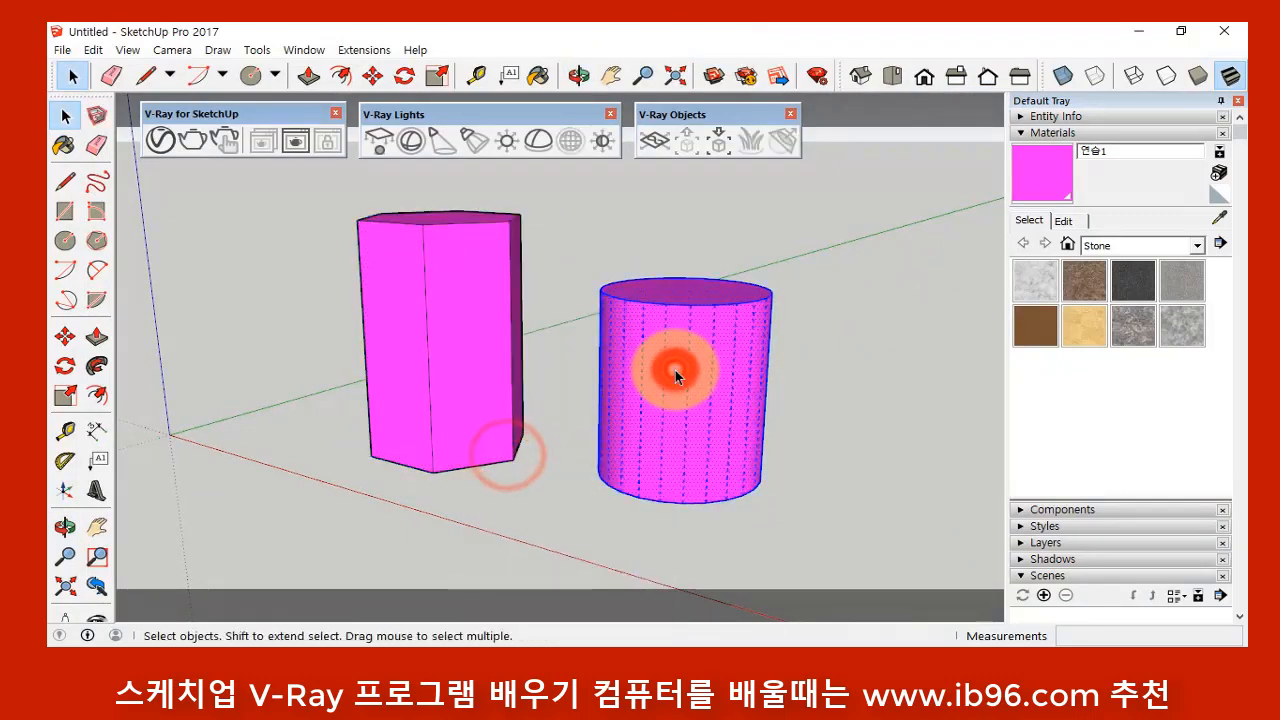
pyautogui.rightClick(675, 370)
pyautogui.click(766, 437)
pyautogui.click(881, 385)
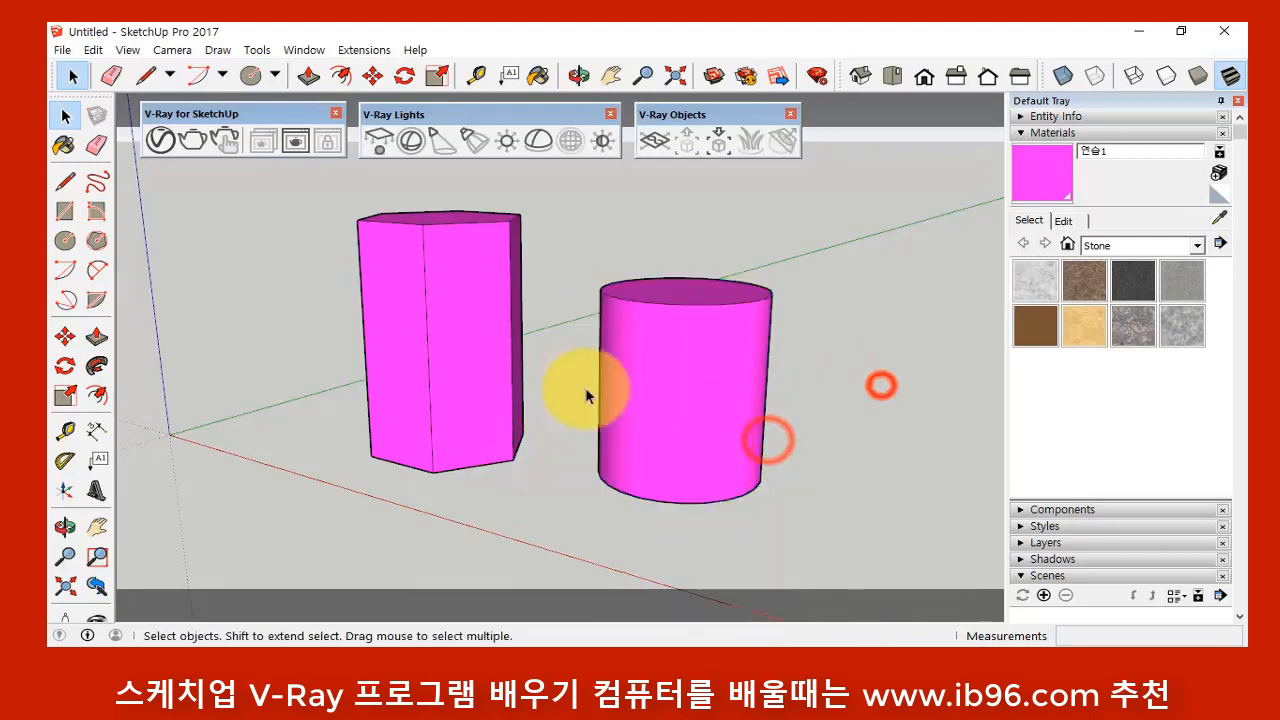
# - From the top view, draw a large floor rectangle on the ground that extends well around both solids
pyautogui.click(891, 75)
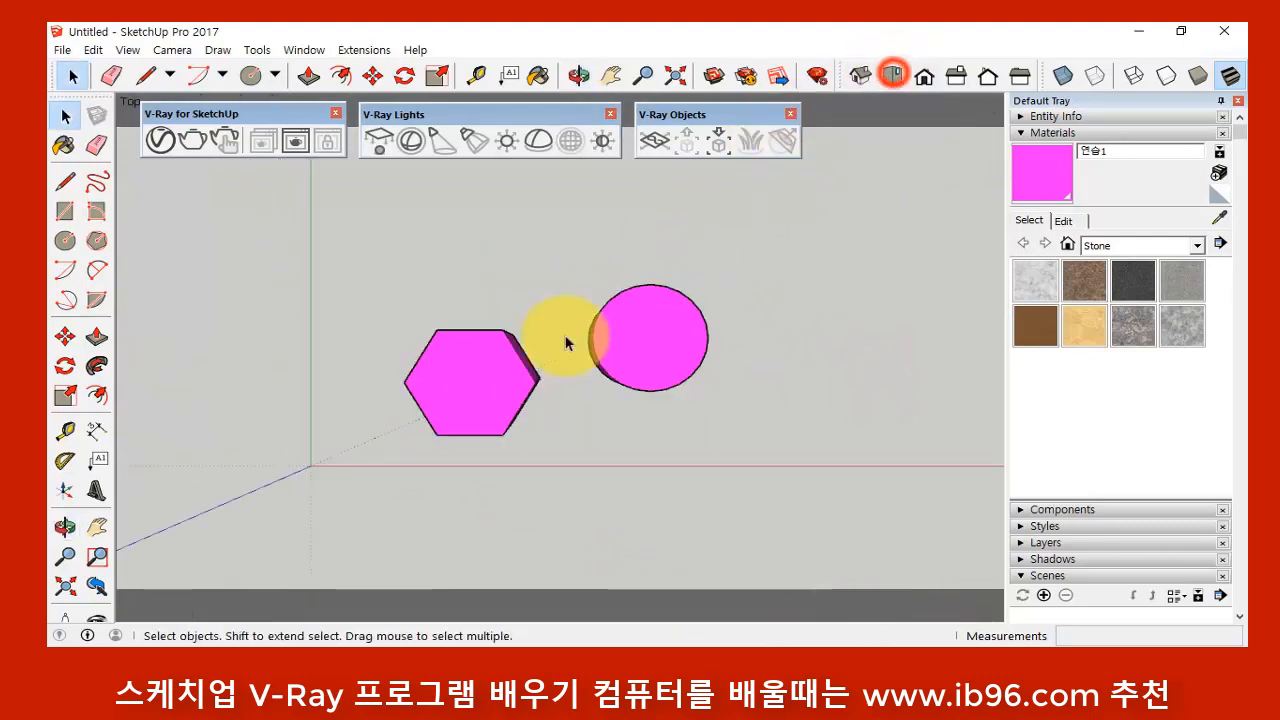
pyautogui.click(65, 211)
pyautogui.click(295, 220)
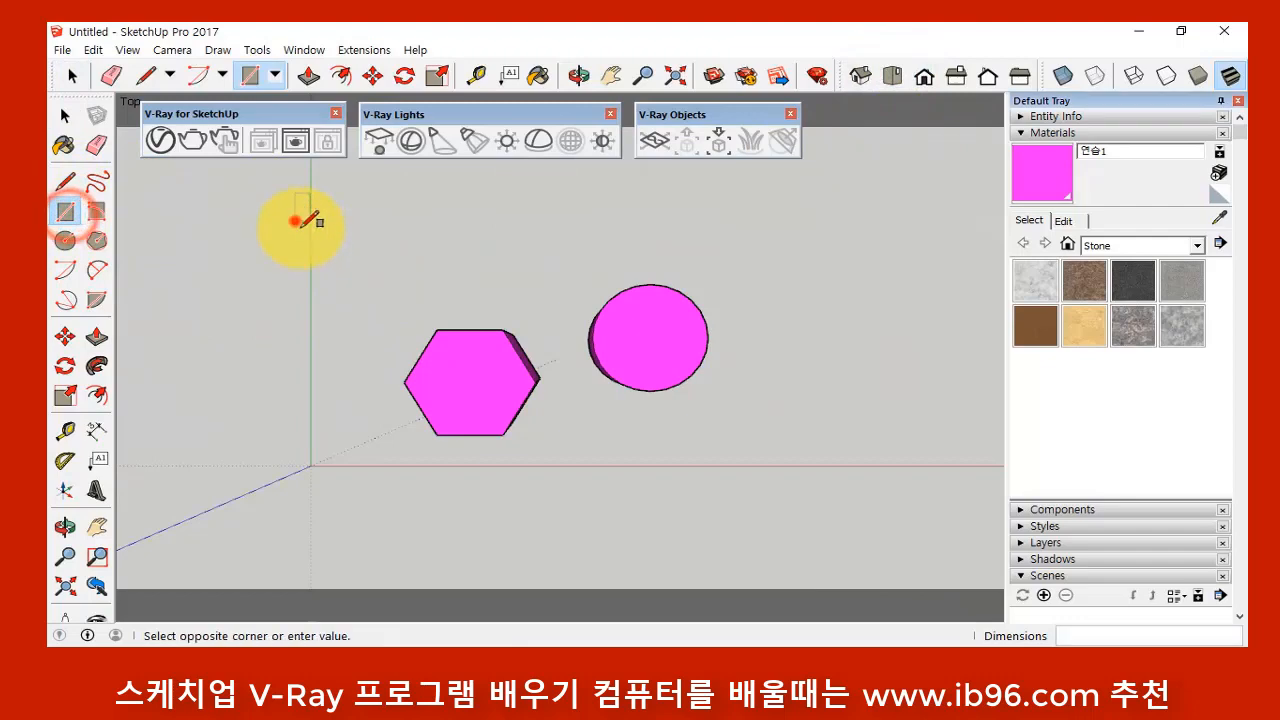
pyautogui.click(829, 518)
pyautogui.moveTo(571, 443); pyautogui.dragTo(585, 307, button='middle')
pyautogui.scroll(4, 563, 345)
pyautogui.moveTo(555, 388); pyautogui.dragTo(556, 396, button='middle')
pyautogui.scroll(1, 545, 372)
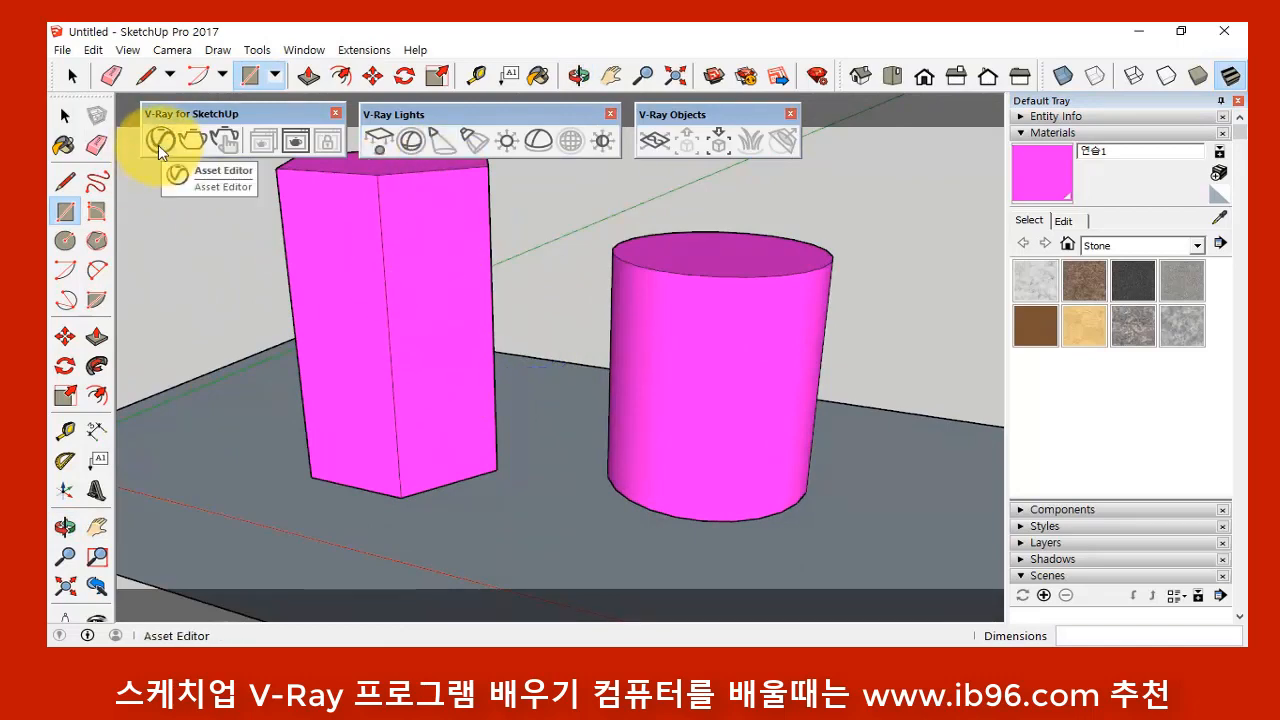
pyautogui.moveTo(600, 423); pyautogui.dragTo(566, 414, button='middle')
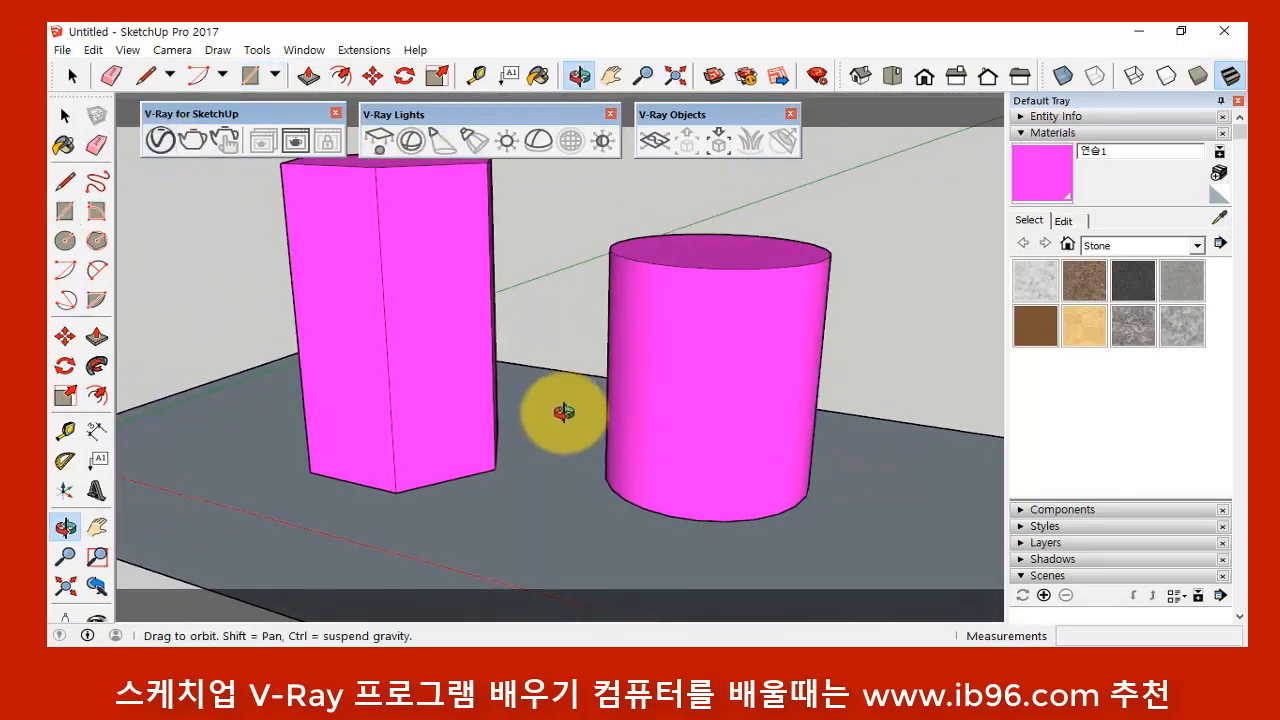
pyautogui.click(97, 536)
pyautogui.moveTo(463, 334); pyautogui.dragTo(486, 371)
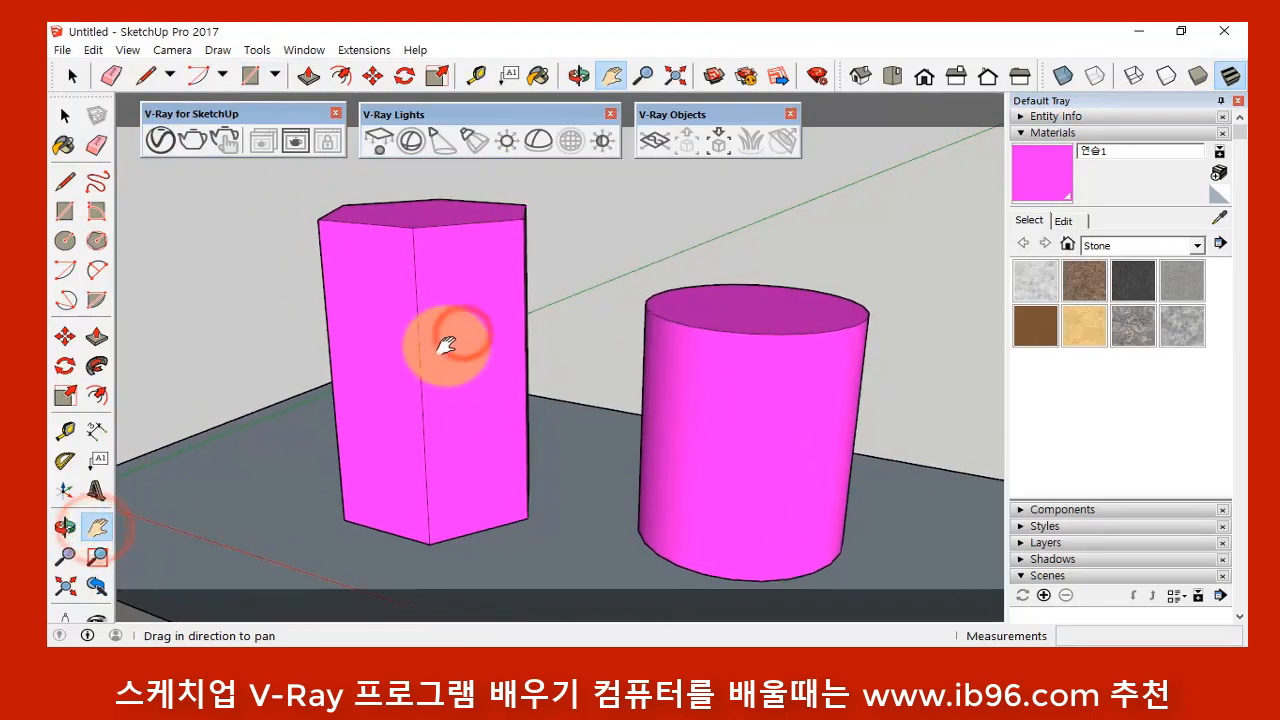
# - Open the Asset Editor and add a new Generic material
pyautogui.click(161, 140)
pyautogui.click(518, 268)
pyautogui.moveTo(448, 42); pyautogui.dragTo(446, 37)
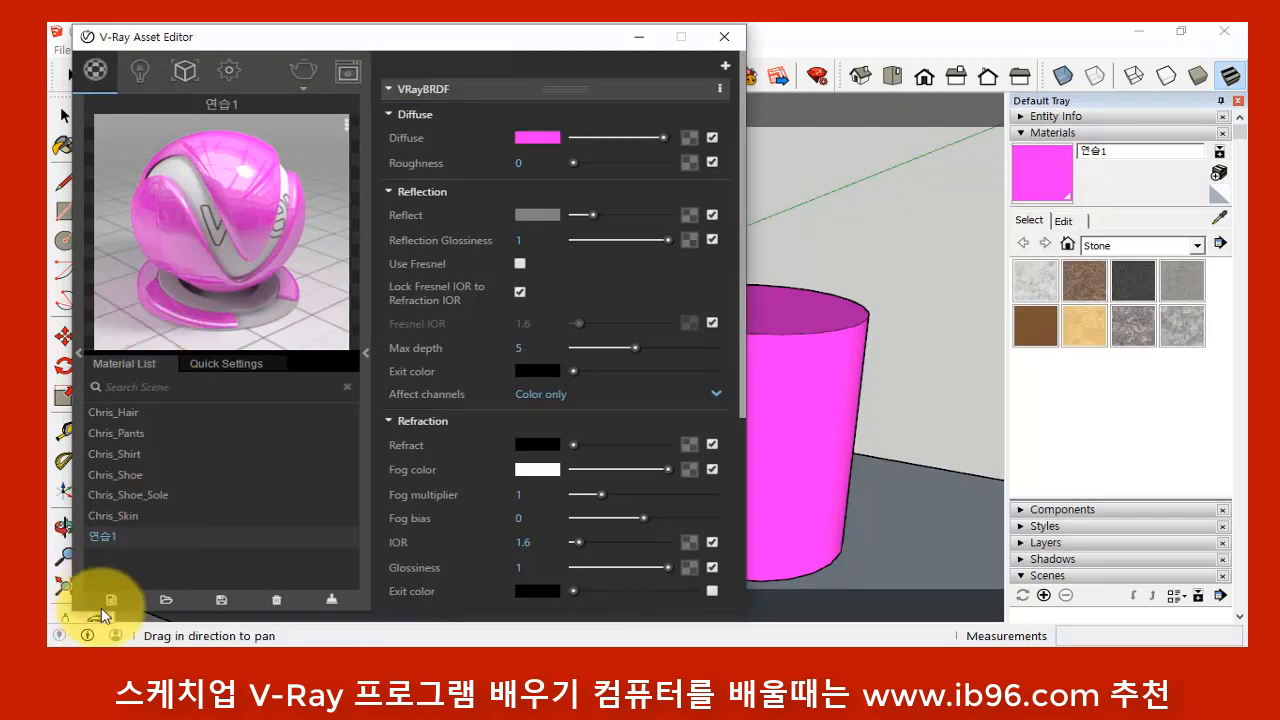
pyautogui.click(109, 606)
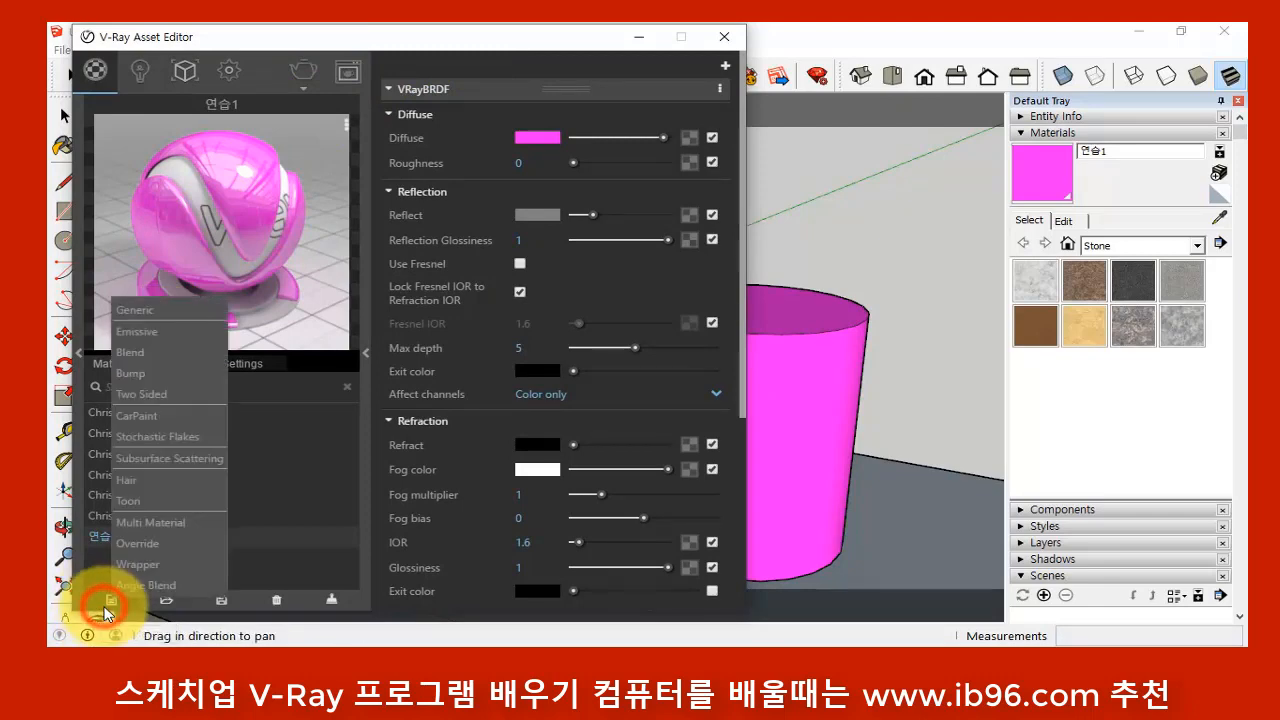
pyautogui.click(155, 307)
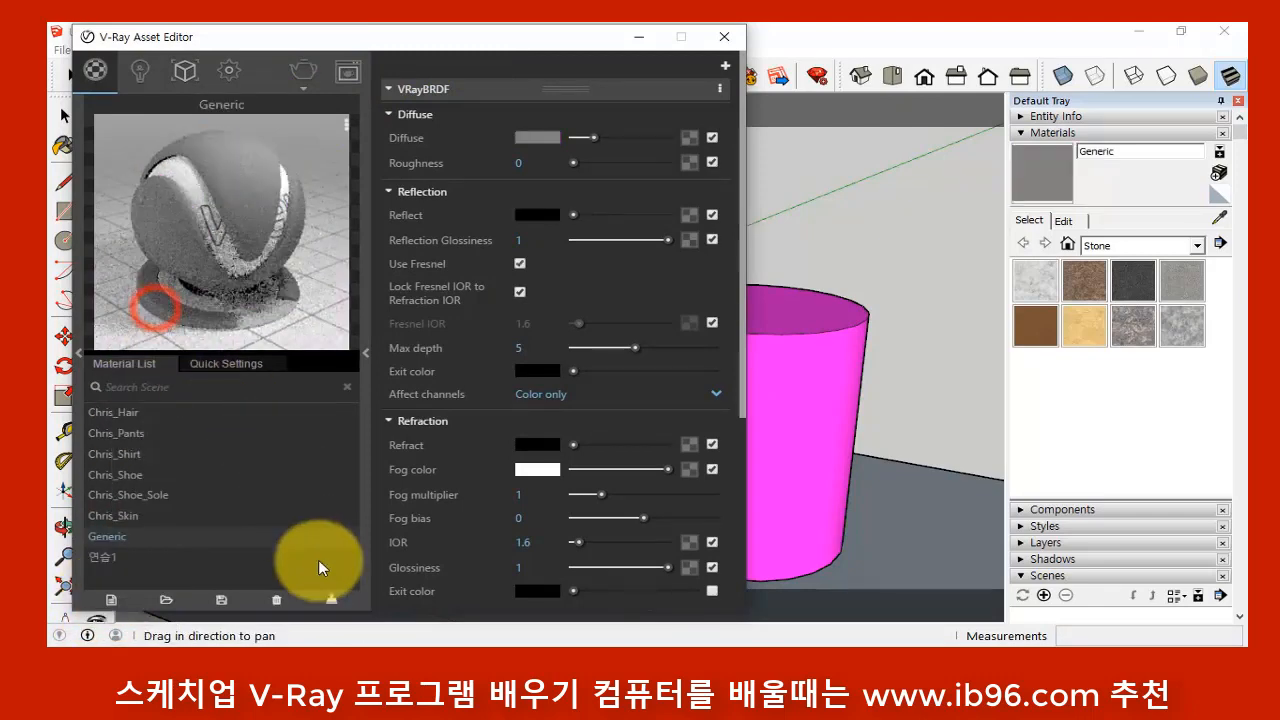
# - Rename the new Generic material as 바닥
pyautogui.rightClick(106, 537)
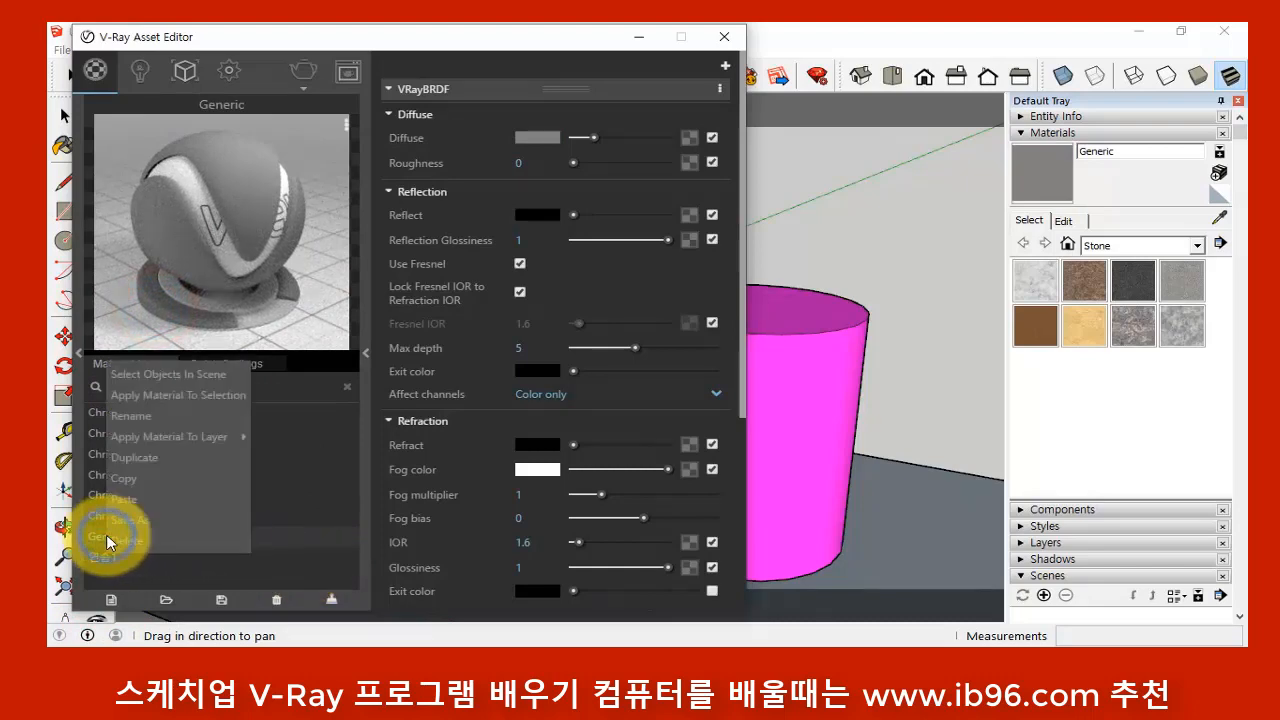
pyautogui.click(152, 415)
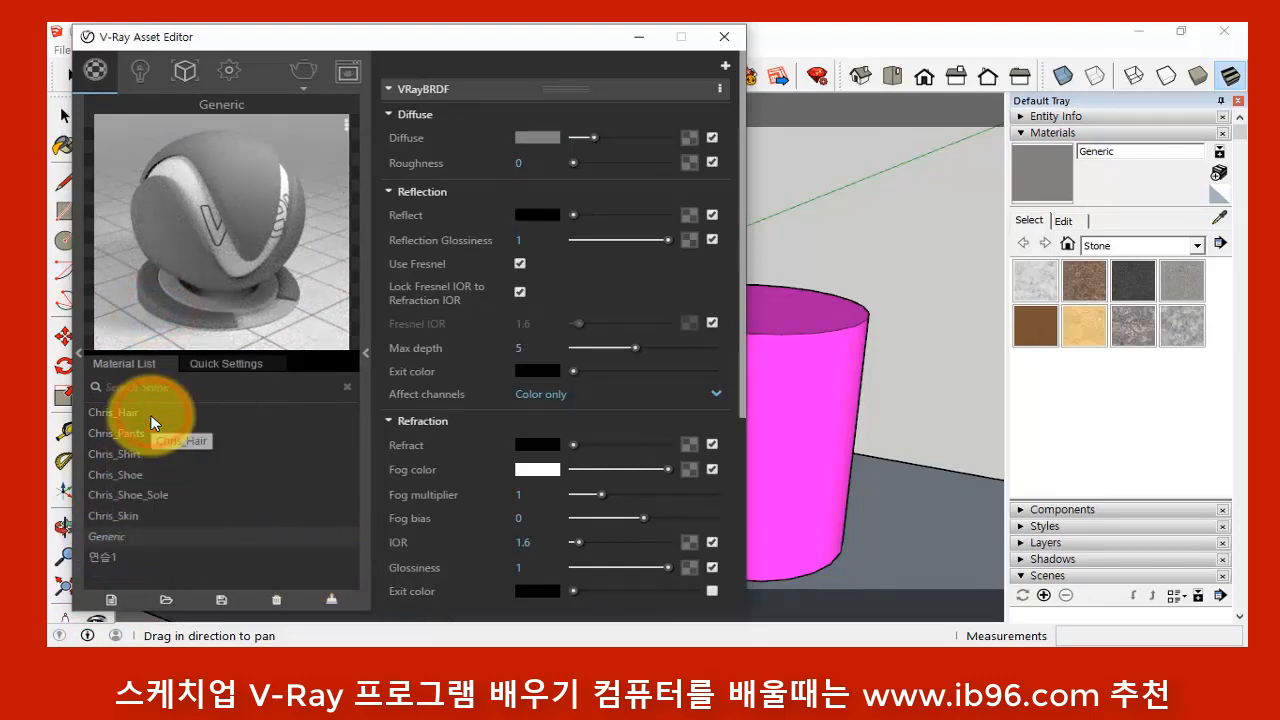
pyautogui.press('BackSpace')
pyautogui.press('BackSpace')
pyautogui.press('BackSpace')
pyautogui.press('BackSpace')
pyautogui.press('BackSpace')
pyautogui.press('BackSpace')
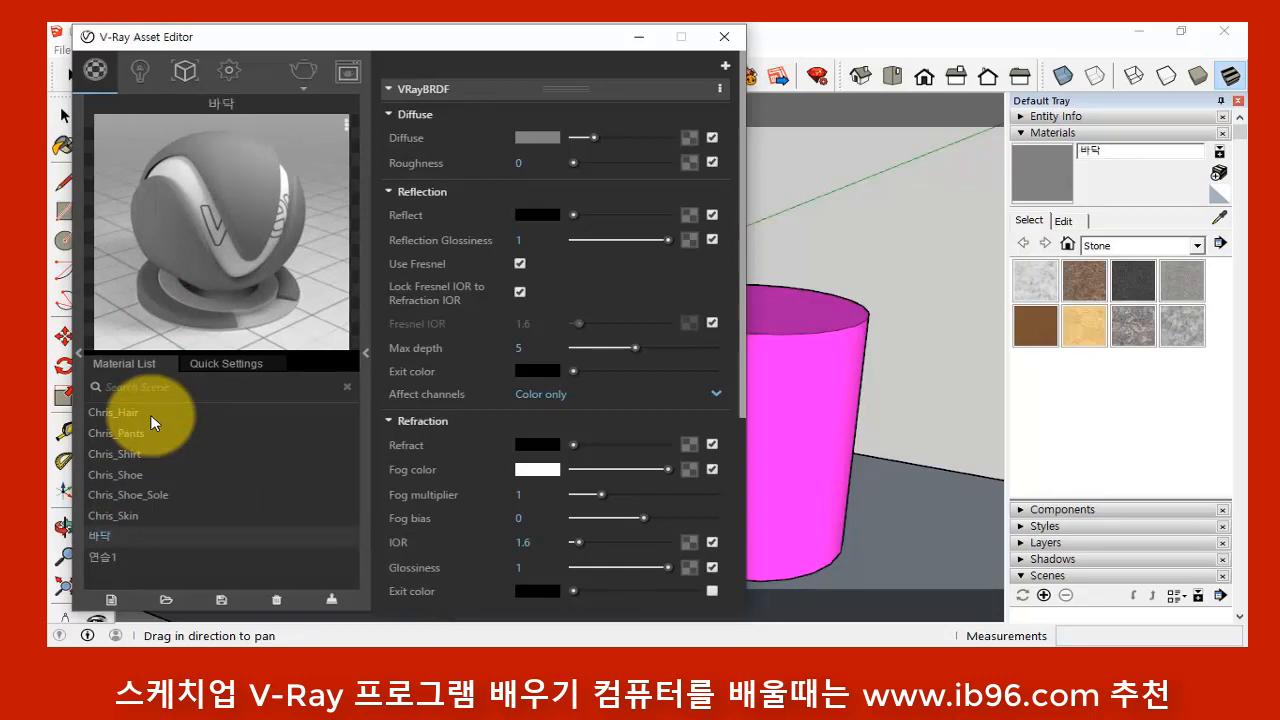
# - Set the 바닥 material's Diffuse colour to a dark green with RGB 55, 112, 54
pyautogui.click(532, 138)
pyautogui.click(419, 199)
pyautogui.moveTo(428, 117); pyautogui.dragTo(396, 208)
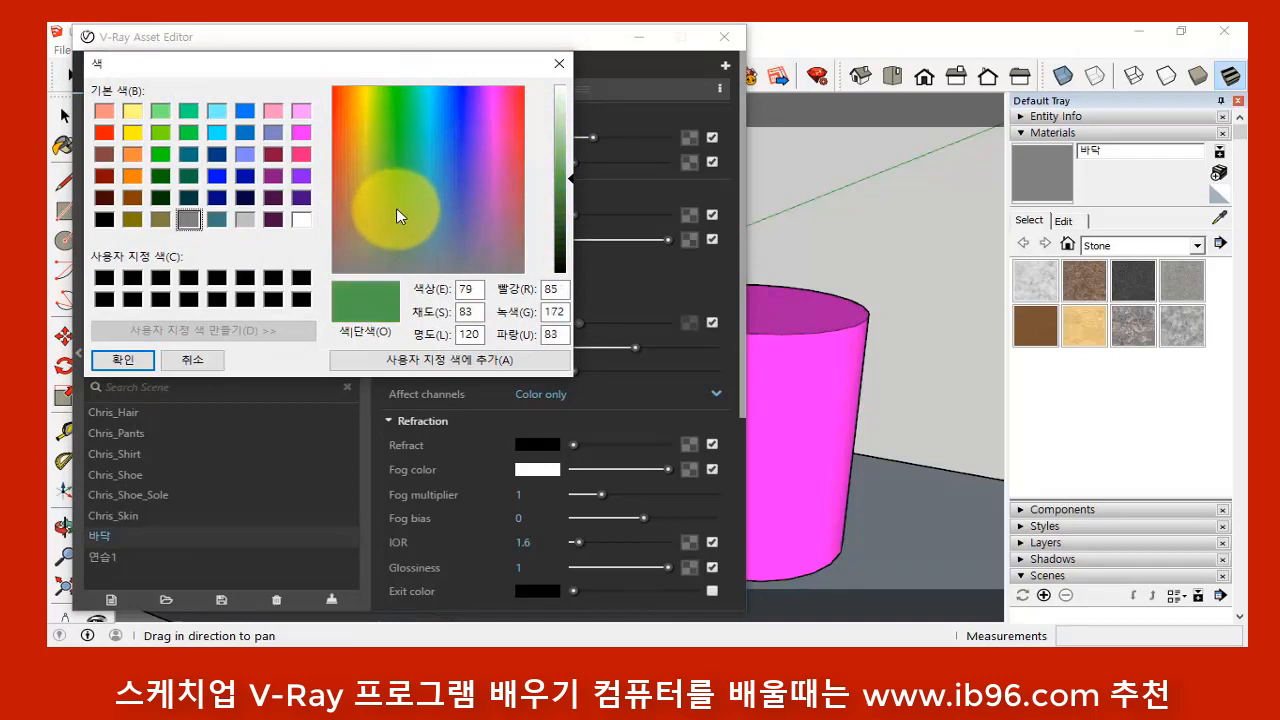
pyautogui.moveTo(570, 178); pyautogui.dragTo(569, 212)
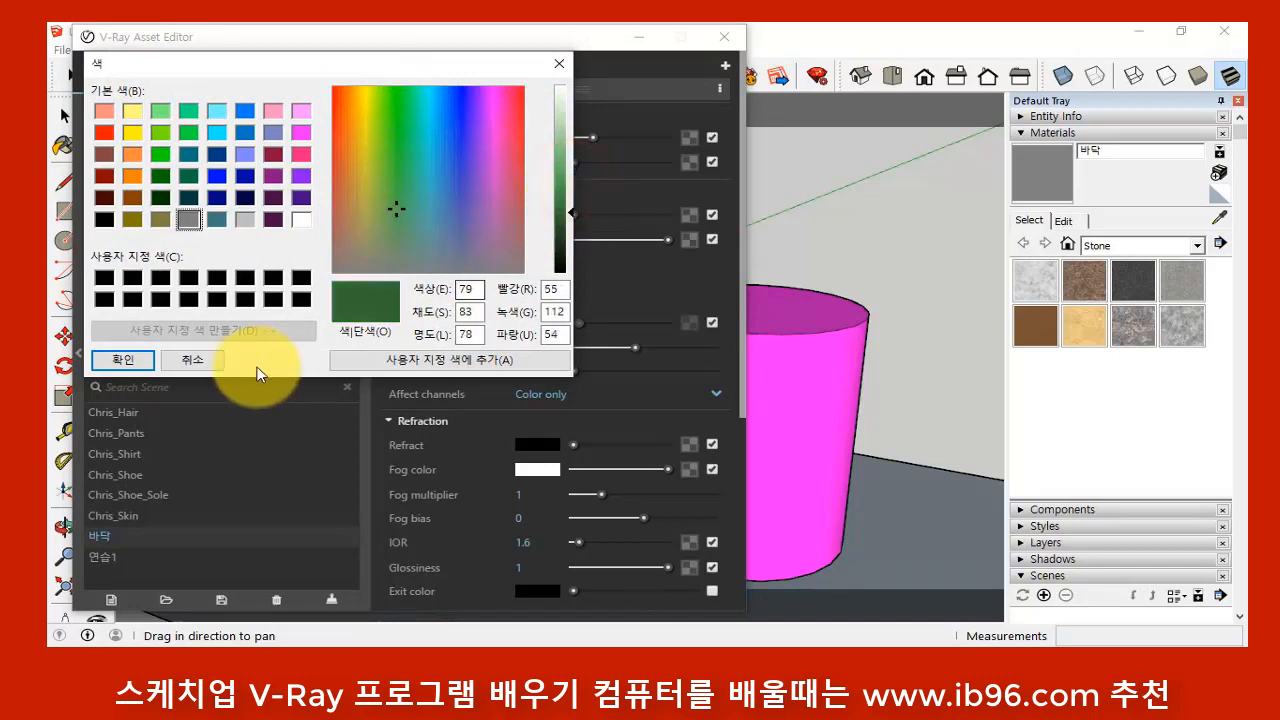
pyautogui.click(120, 360)
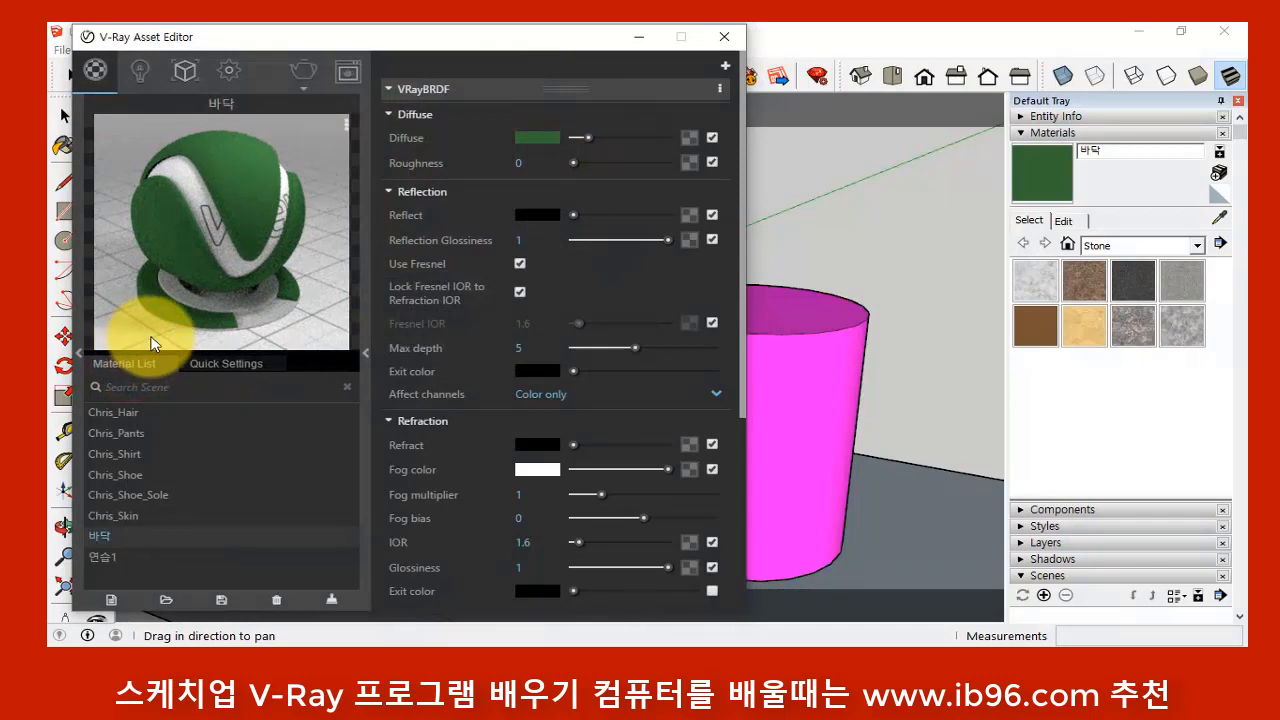
# - Disable Use Fresnel for the 바닥 material and set its Reflect colour to mid grey, RGB 125, 125, 125
pyautogui.click(544, 215)
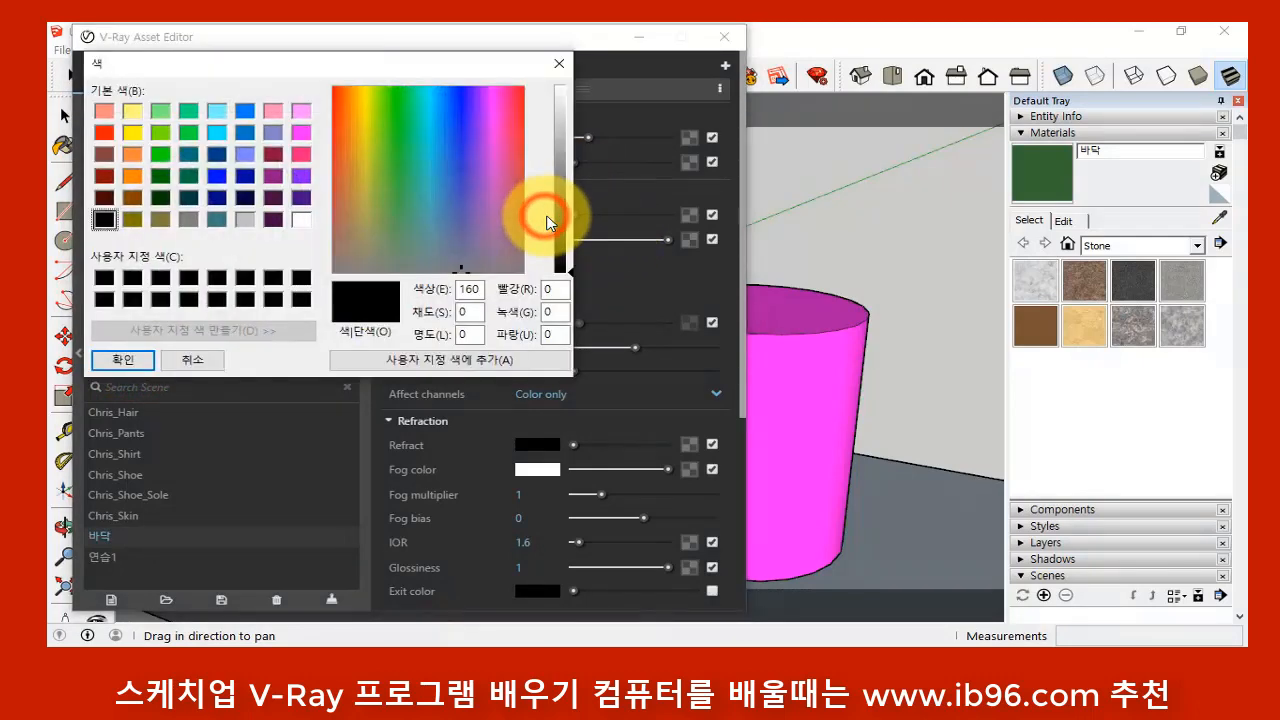
pyautogui.click(559, 63)
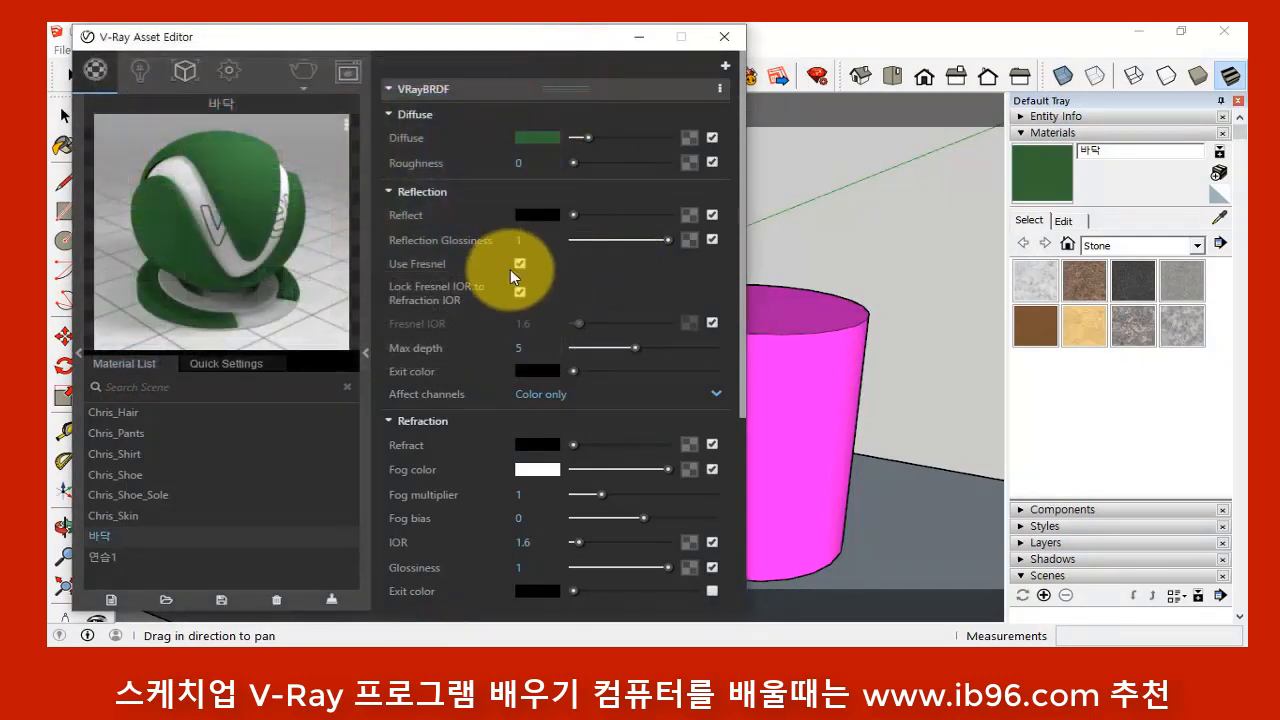
pyautogui.click(520, 265)
pyautogui.click(542, 216)
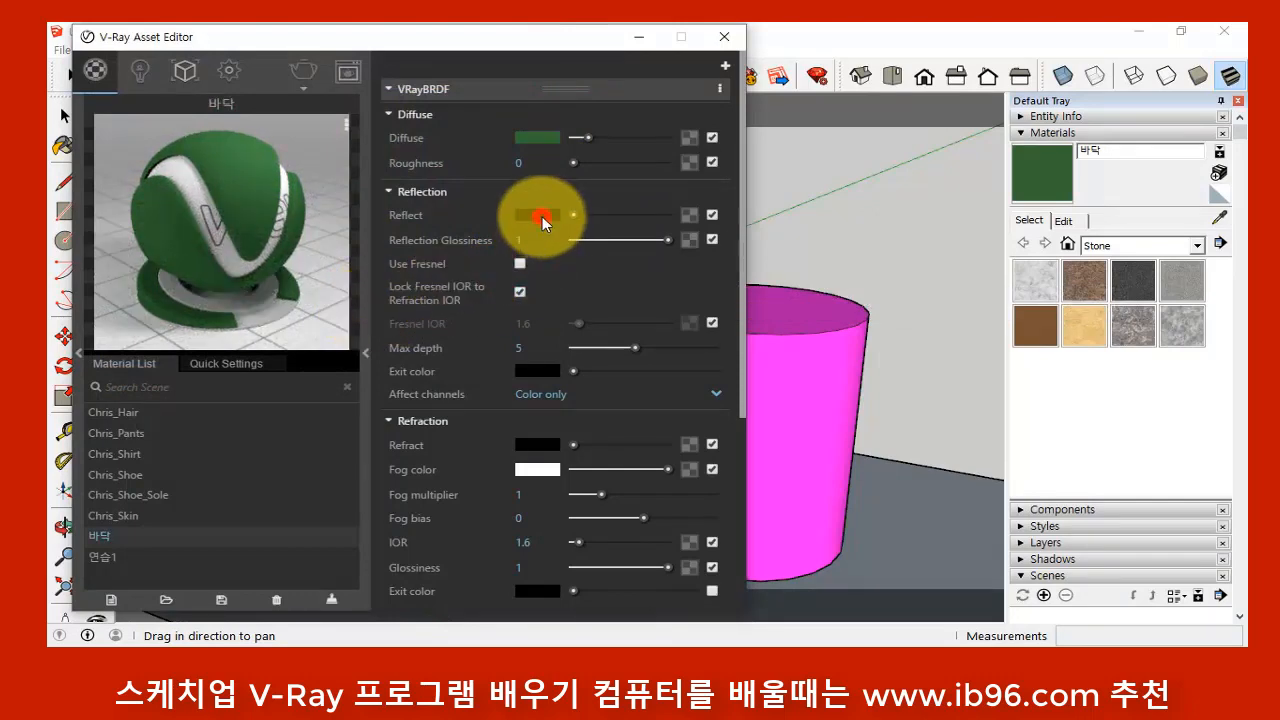
pyautogui.moveTo(569, 268); pyautogui.dragTo(566, 181)
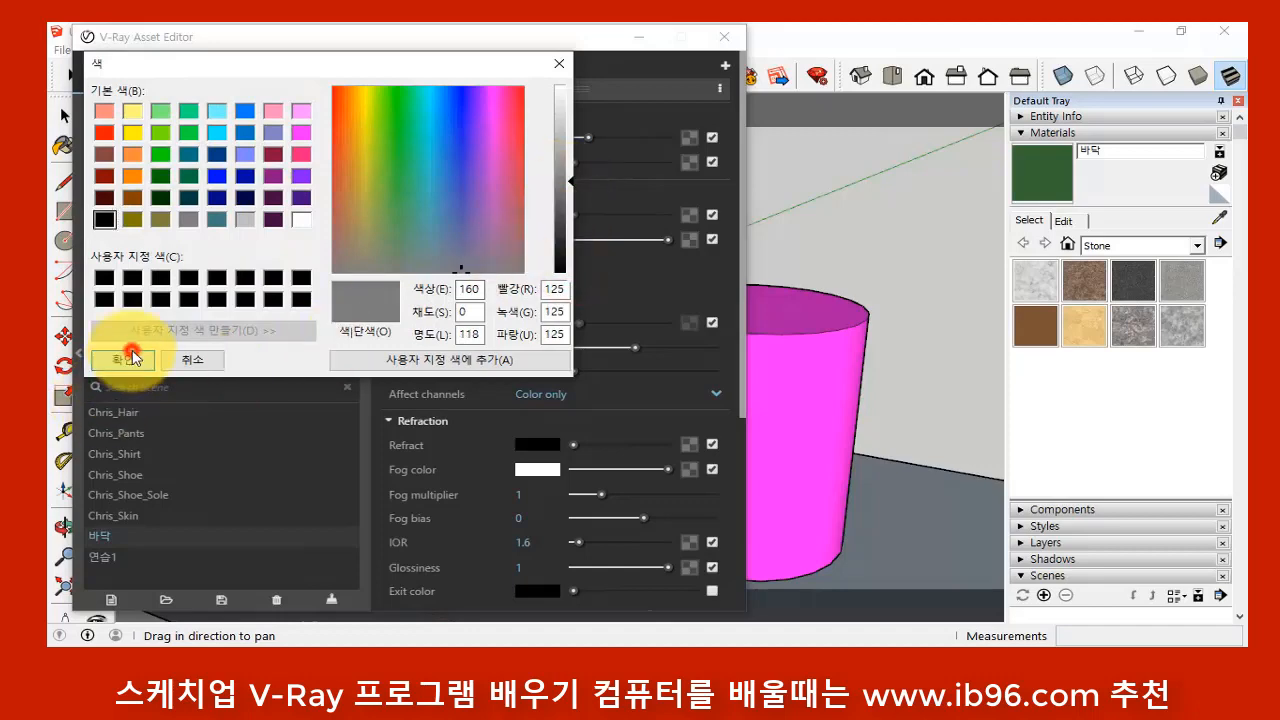
pyautogui.click(122, 359)
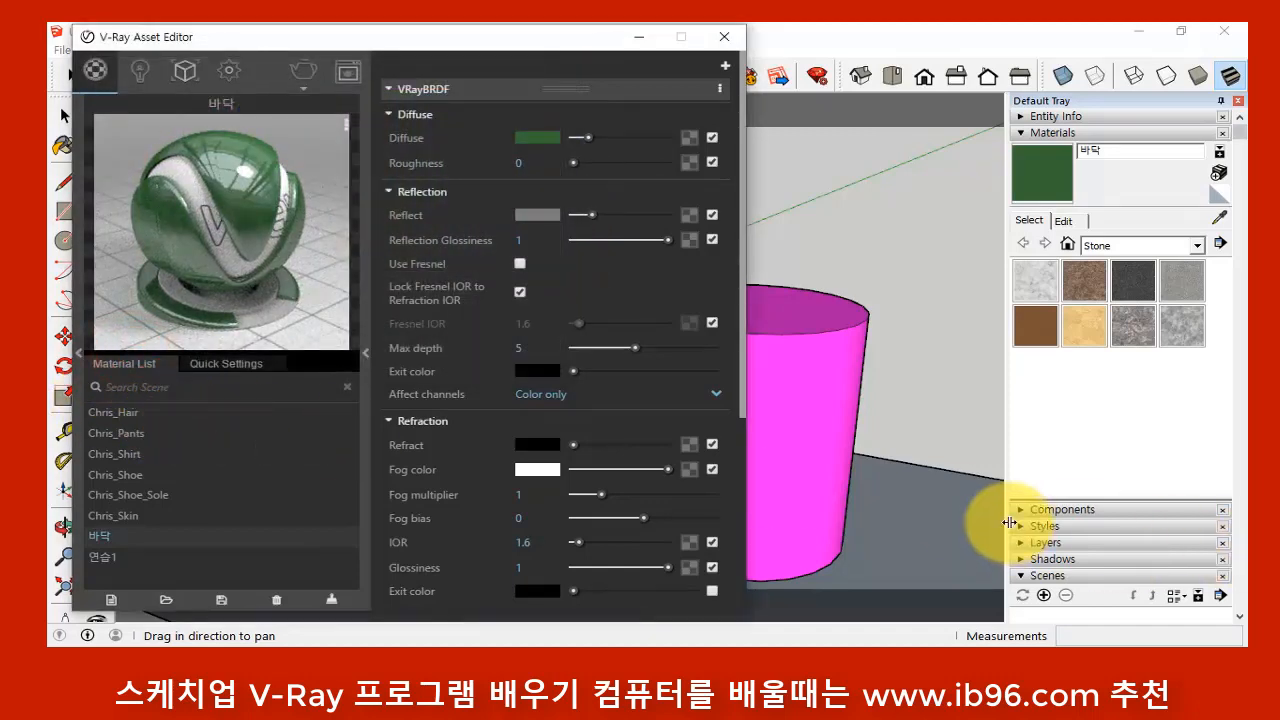
# - Apply the 바닥 material to the floor face, then clear the selection
pyautogui.press('space')
pyautogui.click(556, 63)
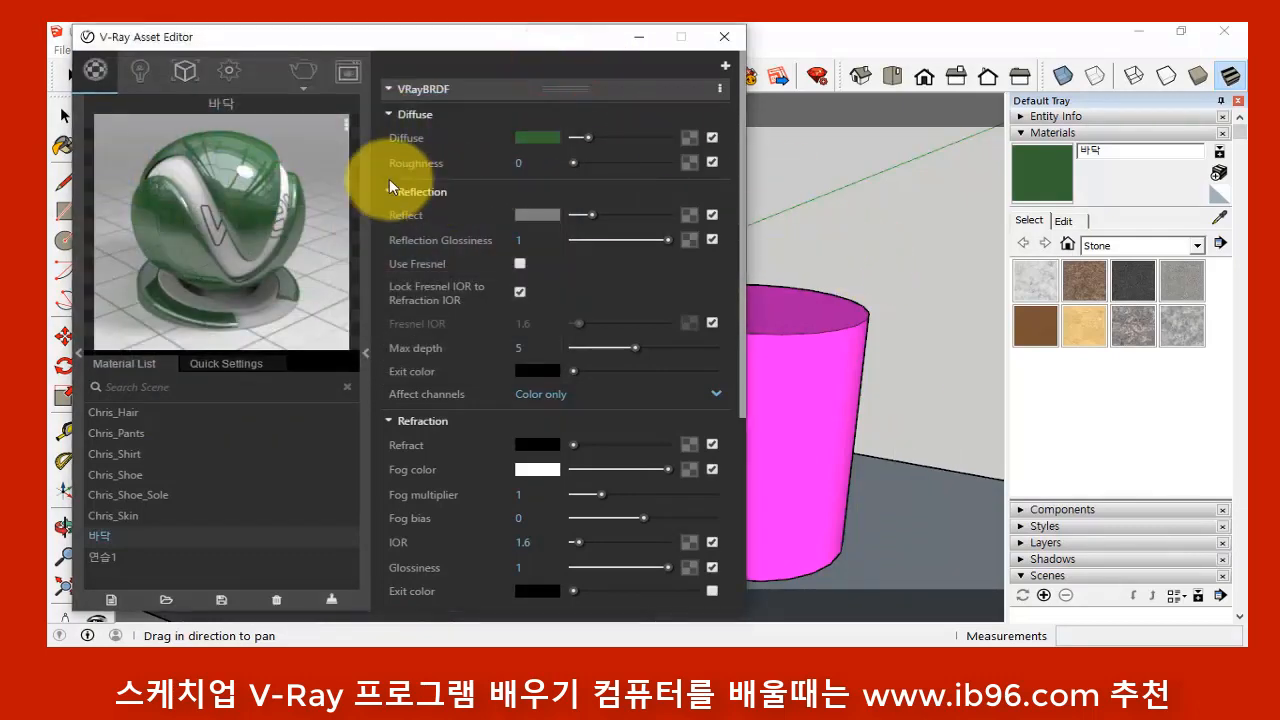
pyautogui.click(66, 115)
pyautogui.click(929, 551)
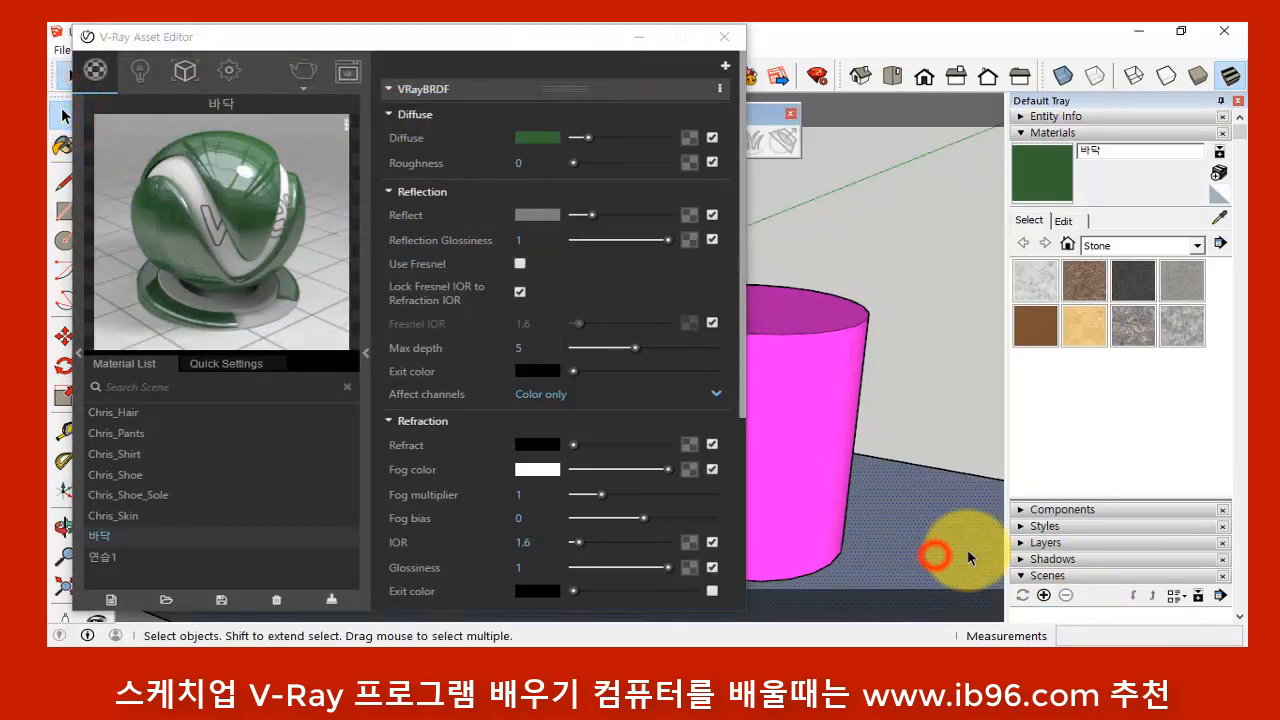
pyautogui.rightClick(246, 175)
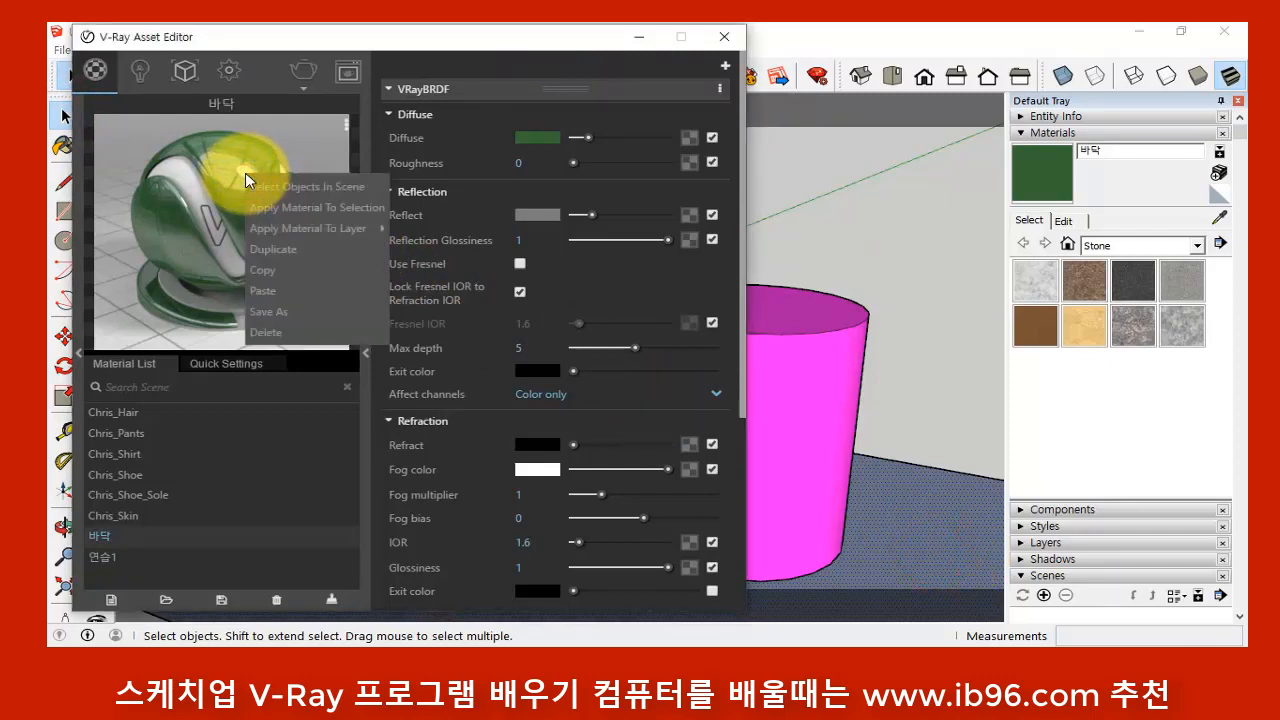
pyautogui.click(272, 207)
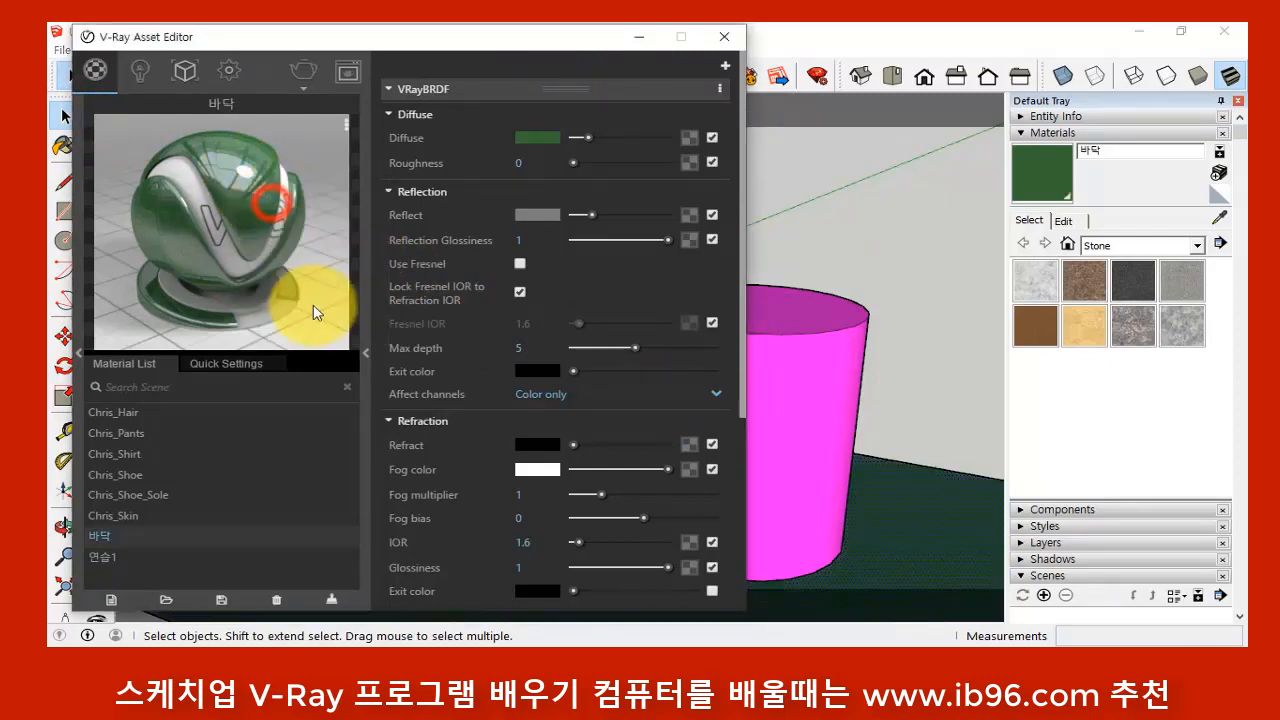
pyautogui.click(935, 412)
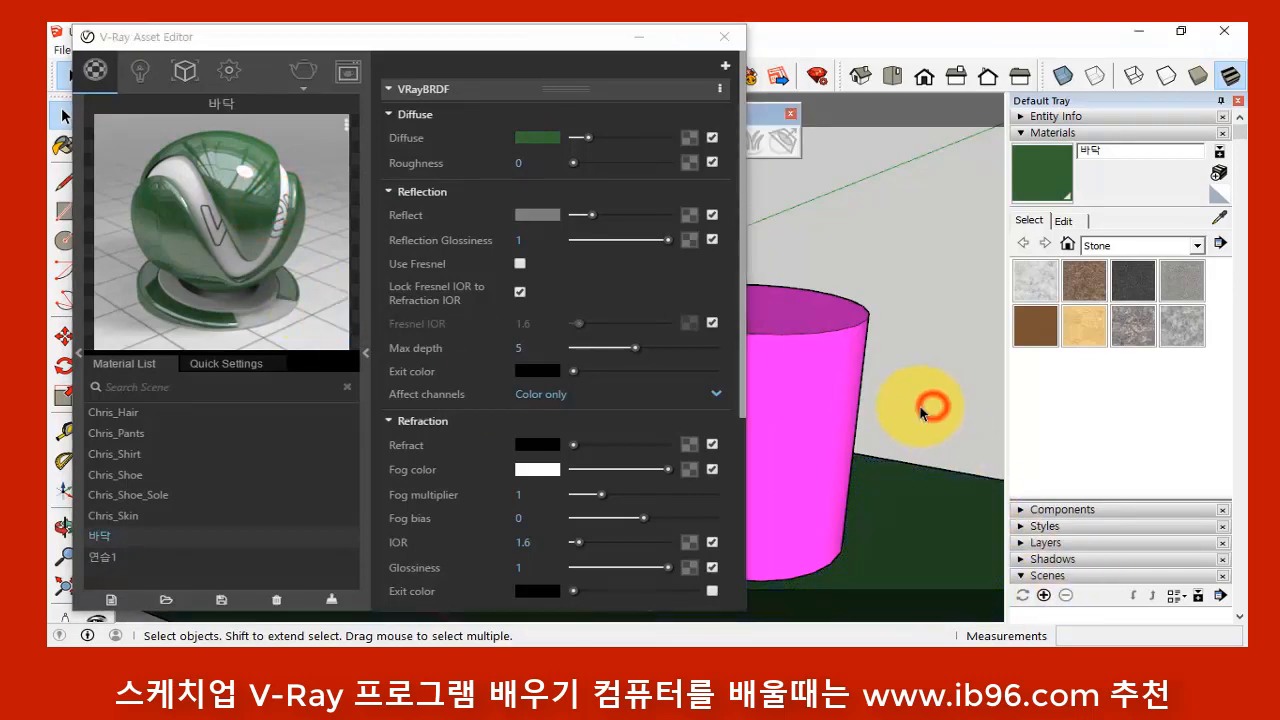
# - Render the scene with the reflective green floor and reposition the render window
pyautogui.click(311, 66)
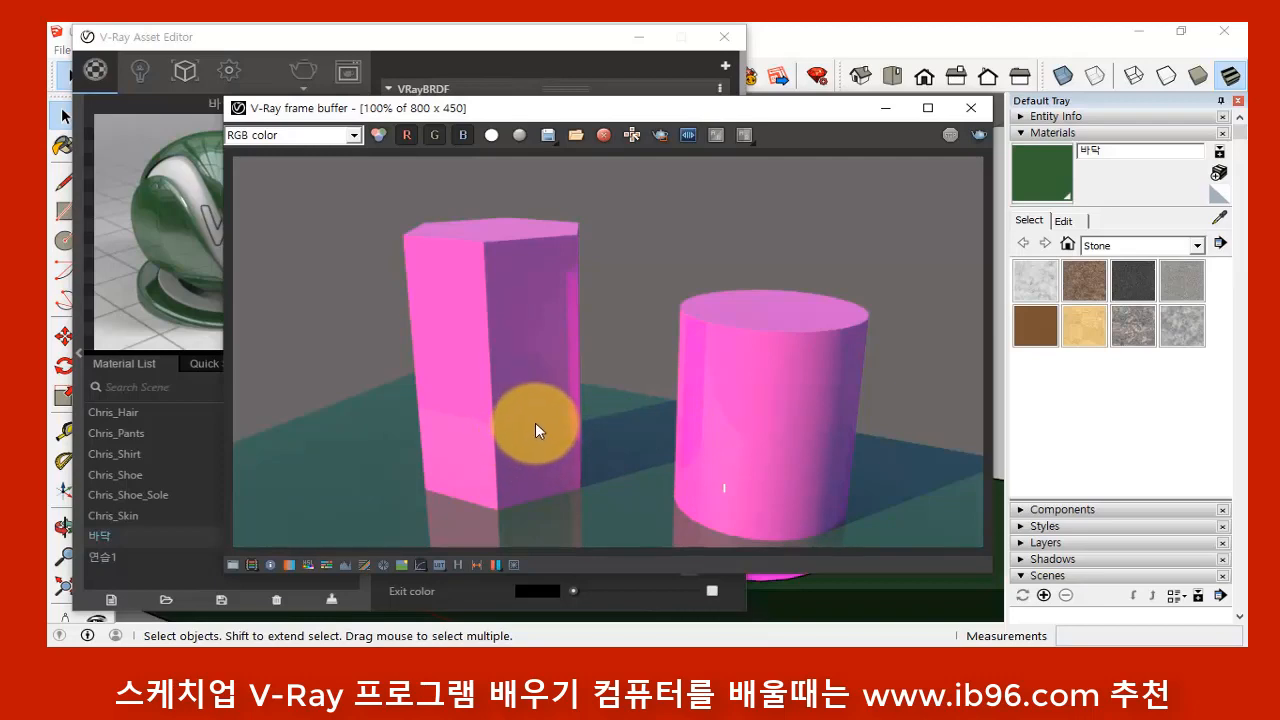
pyautogui.click(706, 111)
pyautogui.moveTo(706, 112); pyautogui.dragTo(637, 110)
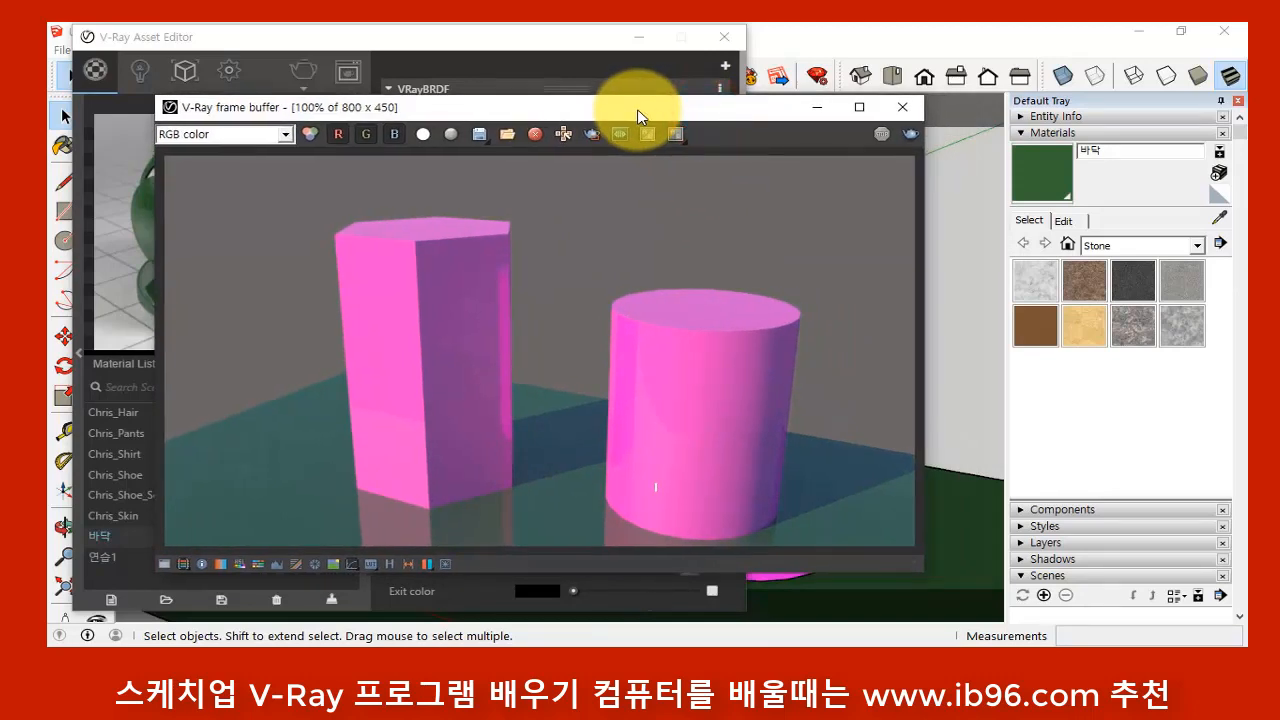
# - Set the shadow date to 07/11 and the time to 12:27, then render the scene again
pyautogui.click(1080, 563)
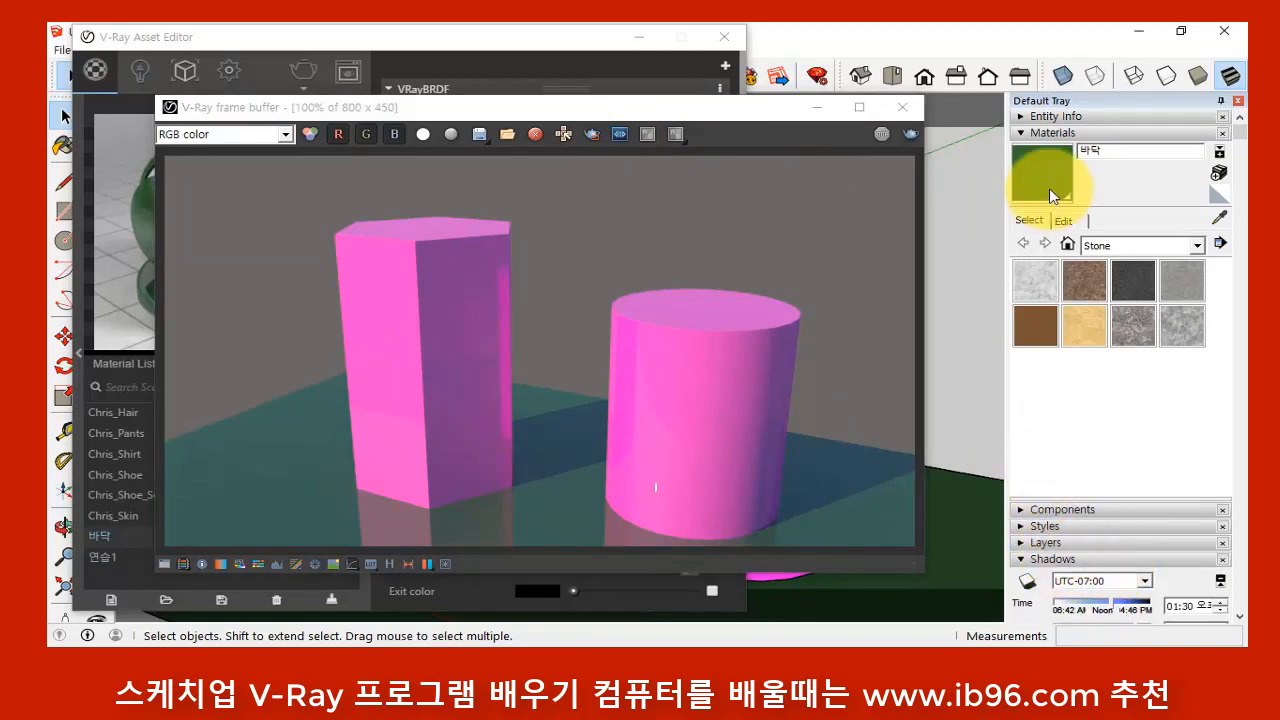
pyautogui.click(1031, 130)
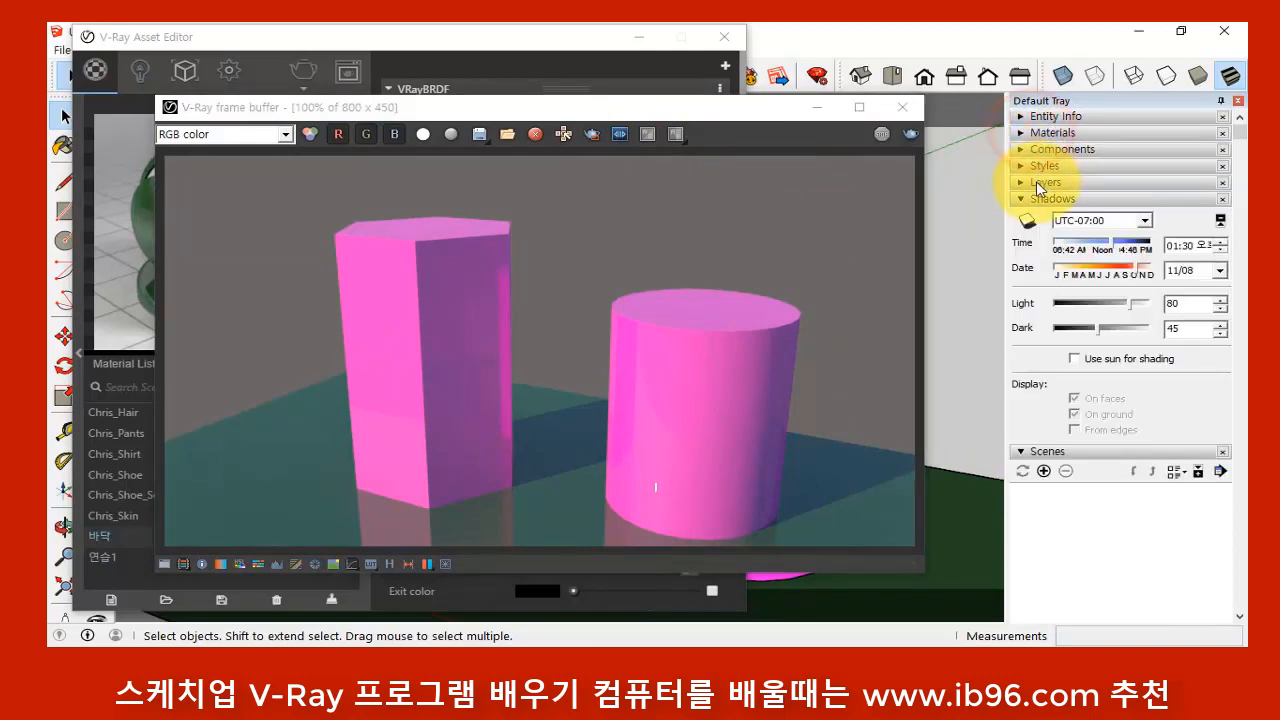
pyautogui.click(1114, 264)
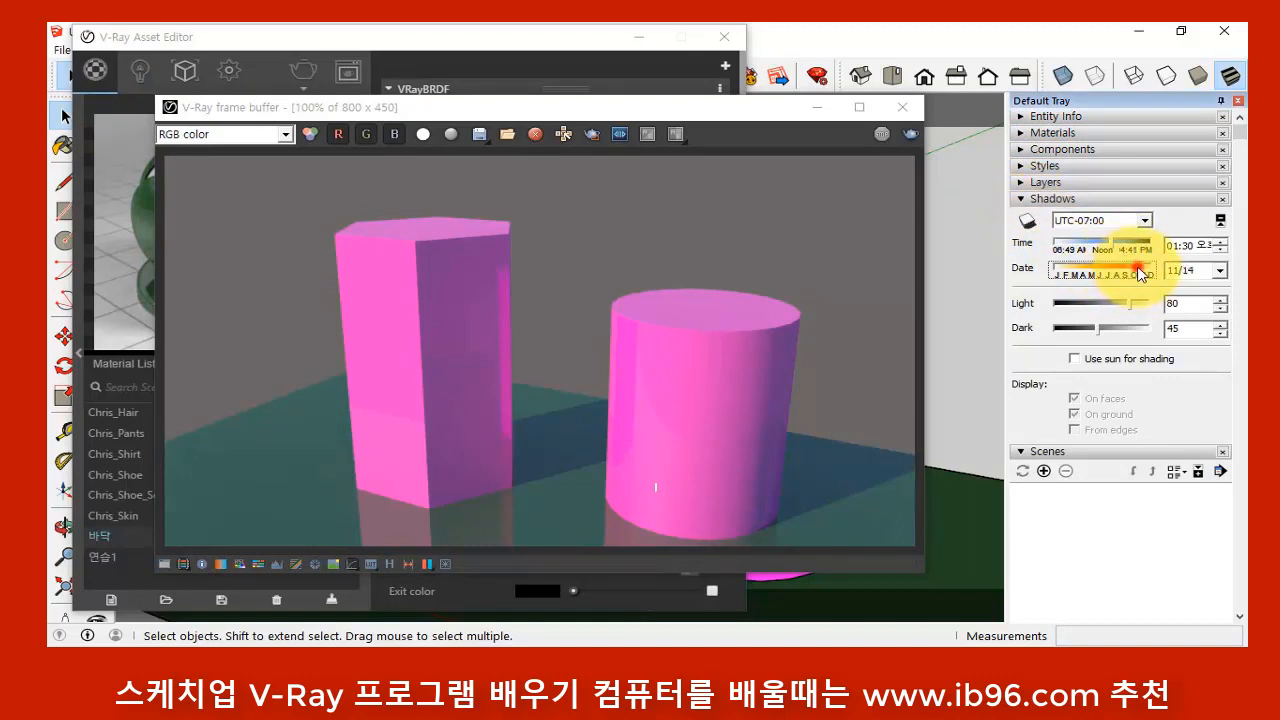
pyautogui.moveTo(1114, 265); pyautogui.dragTo(1105, 244)
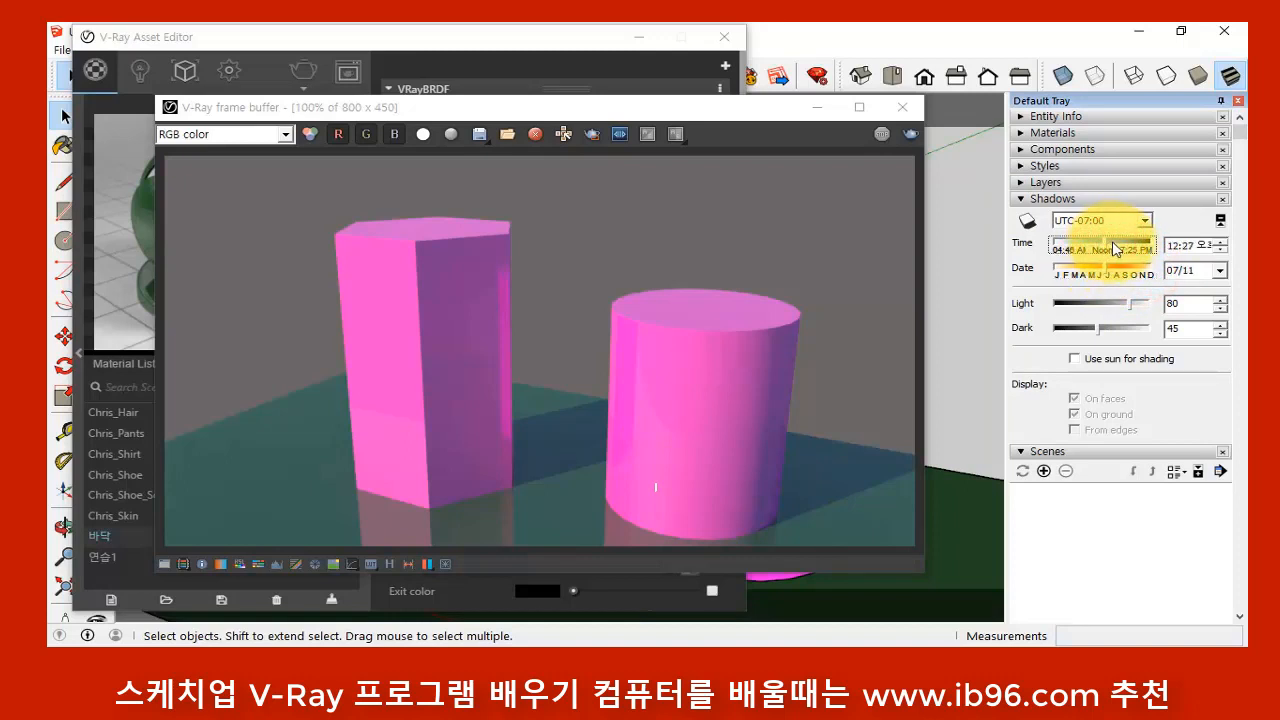
pyautogui.moveTo(586, 108); pyautogui.dragTo(596, 124)
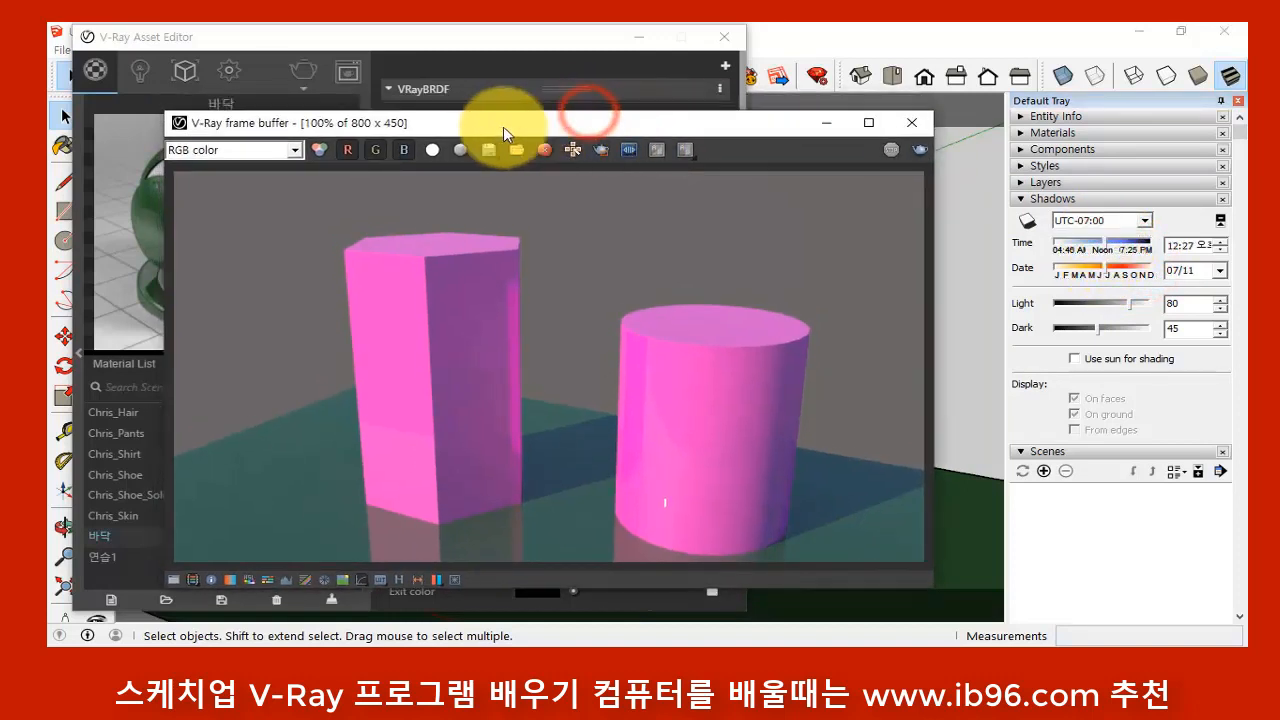
pyautogui.click(301, 70)
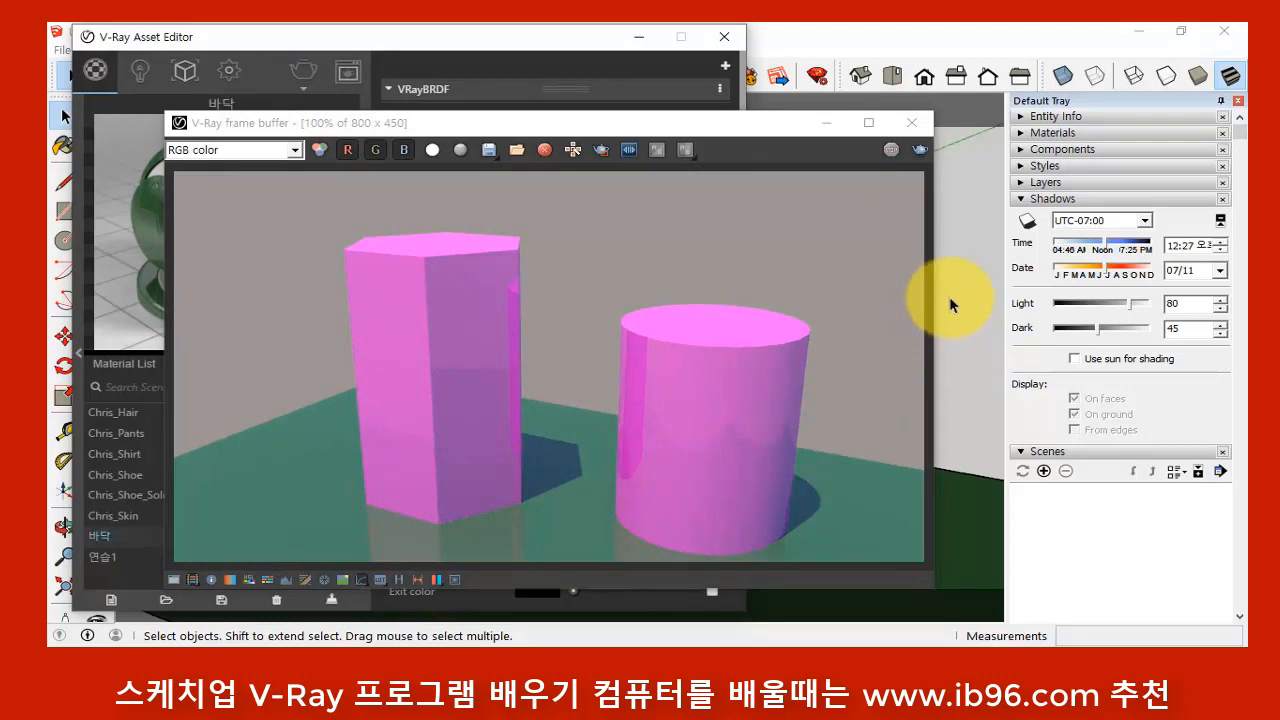
# - Turn on shadows in the model, render again to check the result, and close the render window
pyautogui.click(1027, 222)
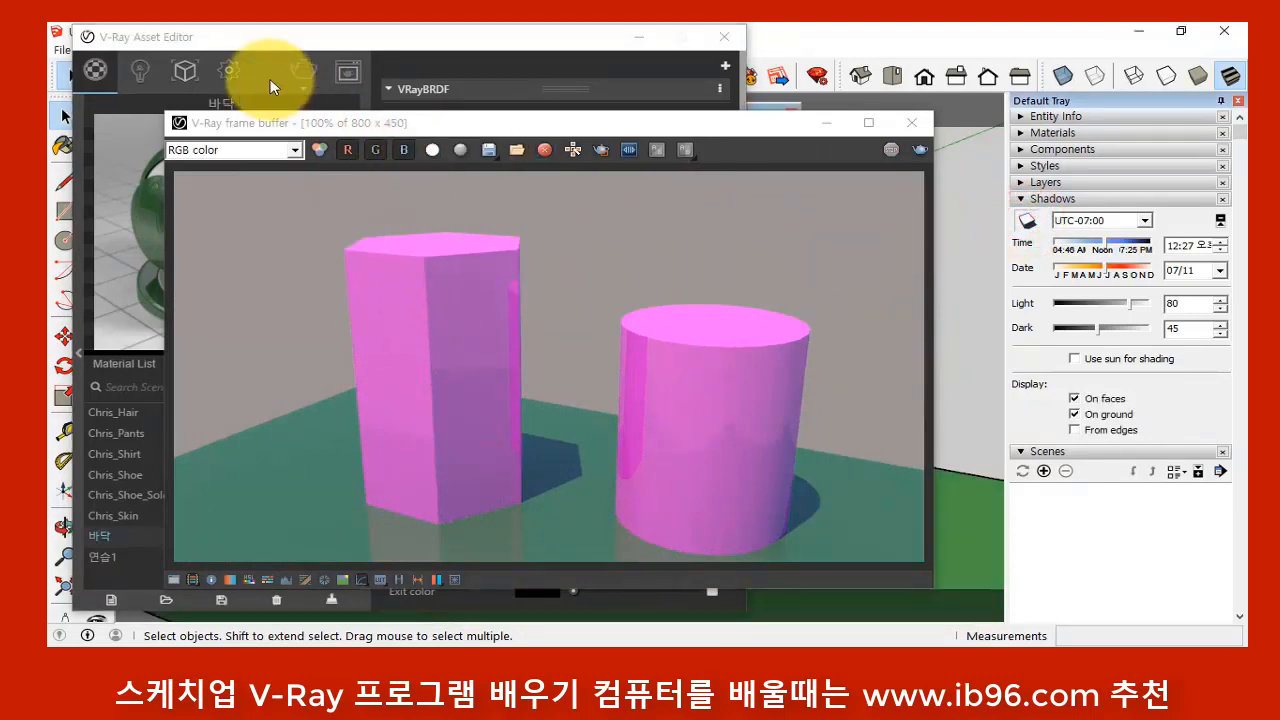
pyautogui.click(304, 70)
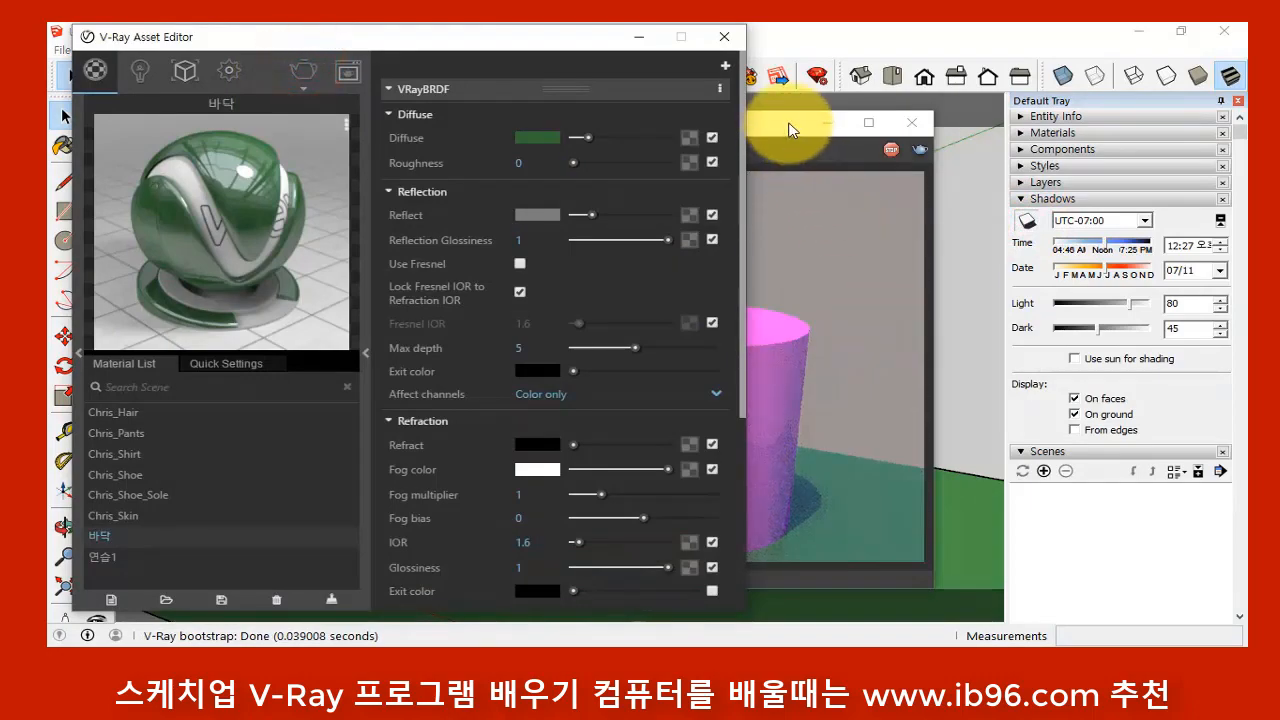
pyautogui.click(788, 122)
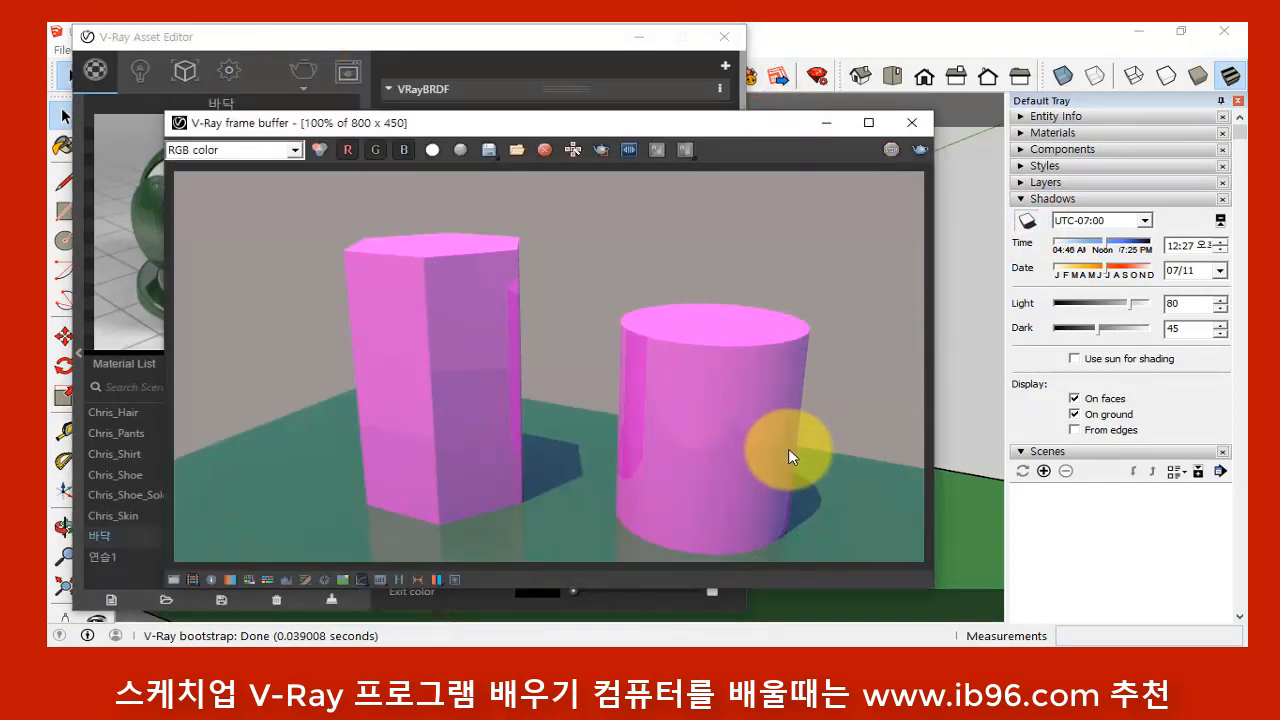
pyautogui.click(733, 446)
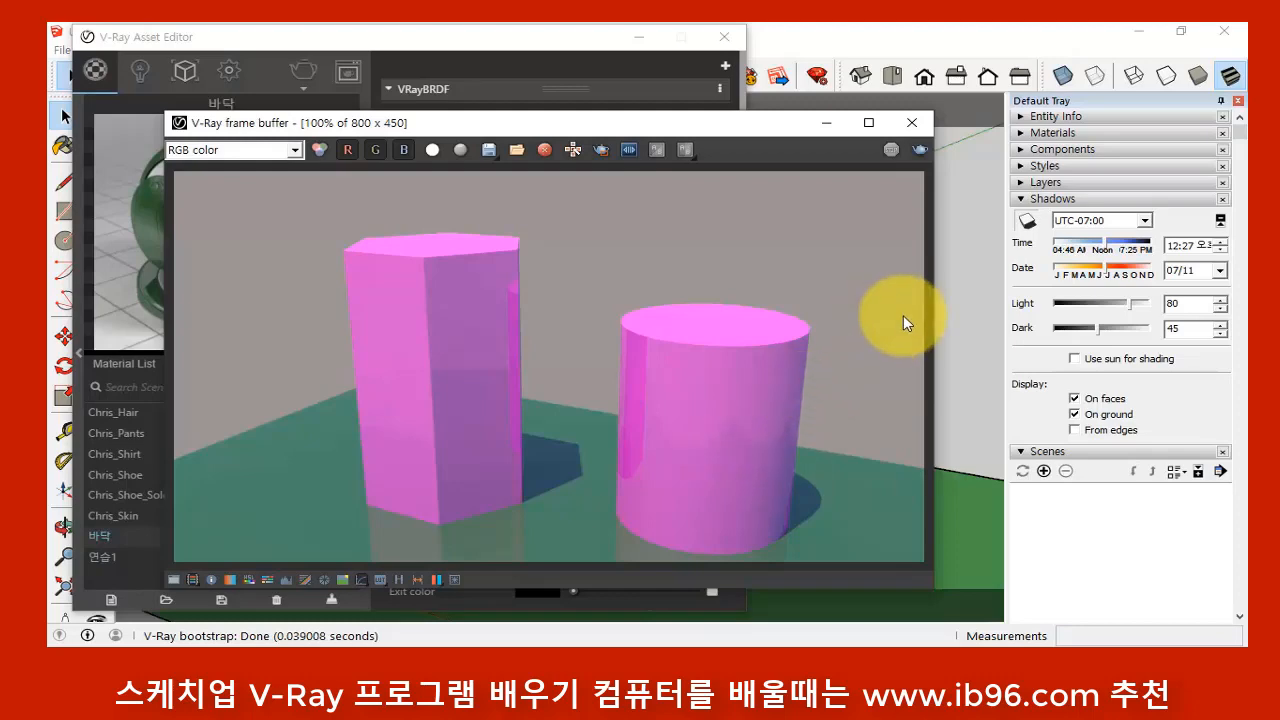
pyautogui.click(921, 127)
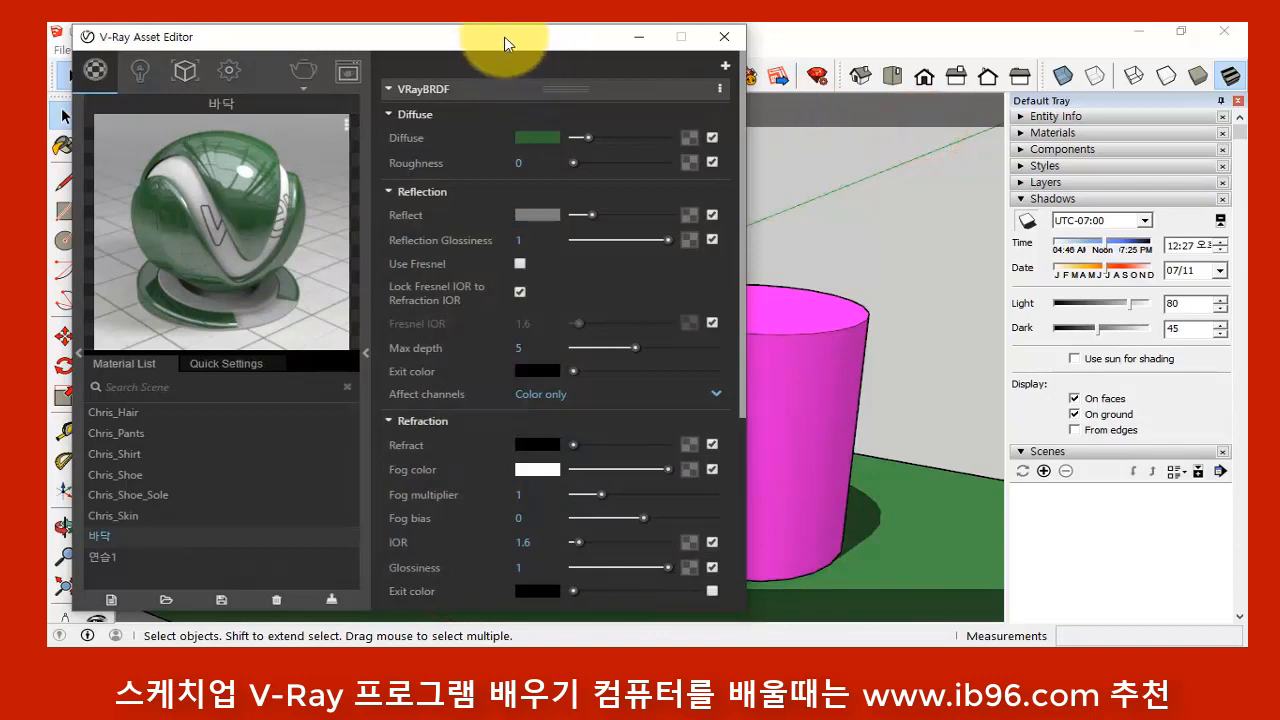
# - Add another Generic material and rename it 연습2
pyautogui.click(110, 602)
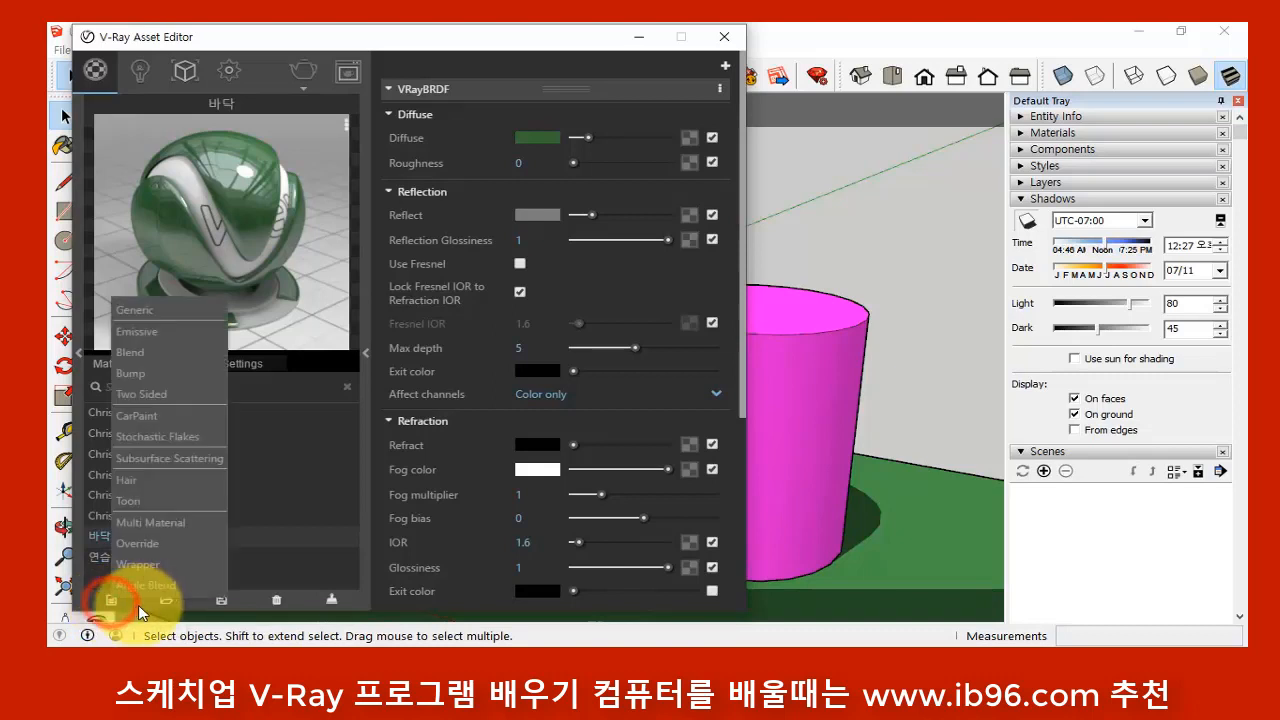
pyautogui.click(145, 303)
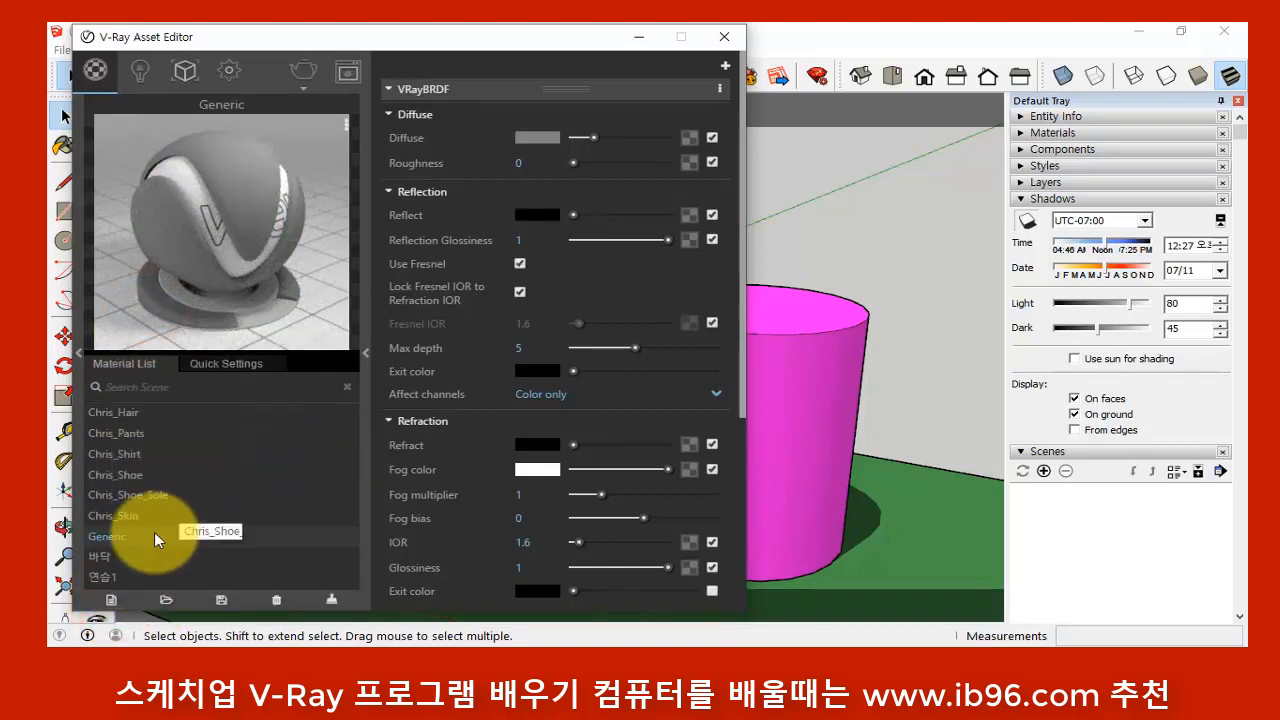
pyautogui.rightClick(109, 538)
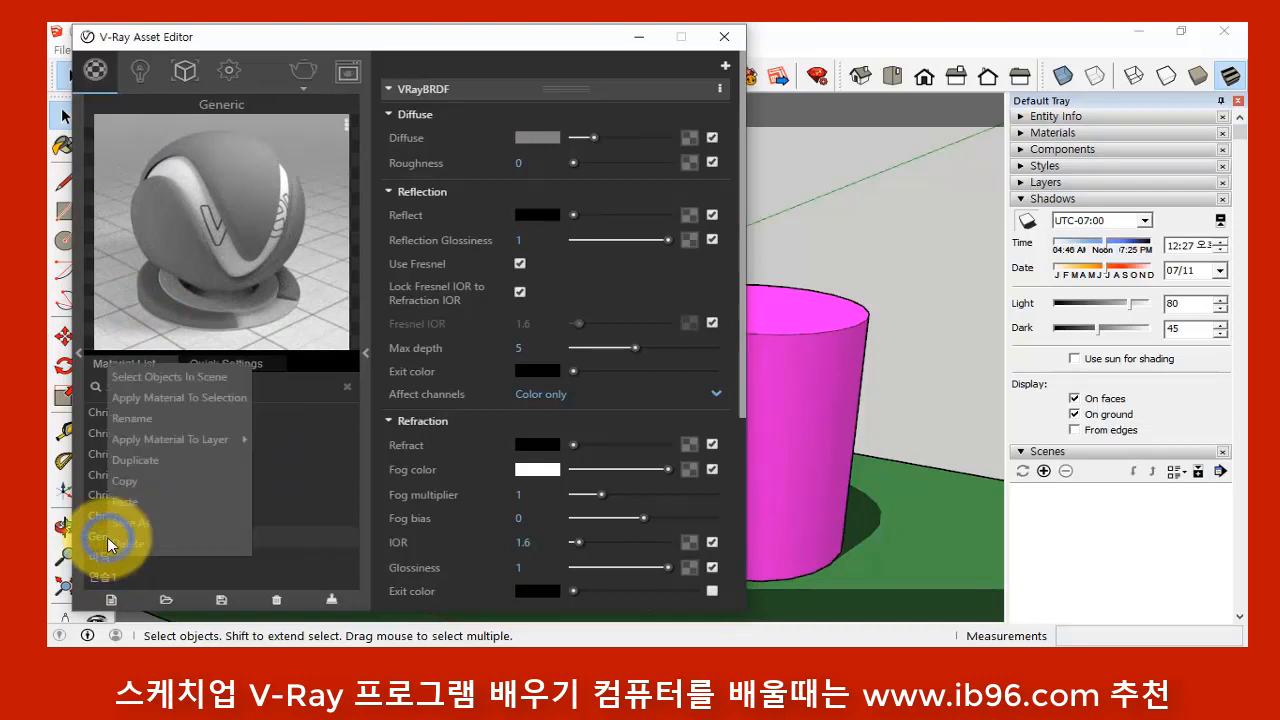
pyautogui.click(156, 418)
pyautogui.press('BackSpace')
pyautogui.press('BackSpace')
pyautogui.press('BackSpace')
pyautogui.press('BackSpace')
pyautogui.press('BackSpace')
pyautogui.press('BackSpace')
pyautogui.press('BackSpace')
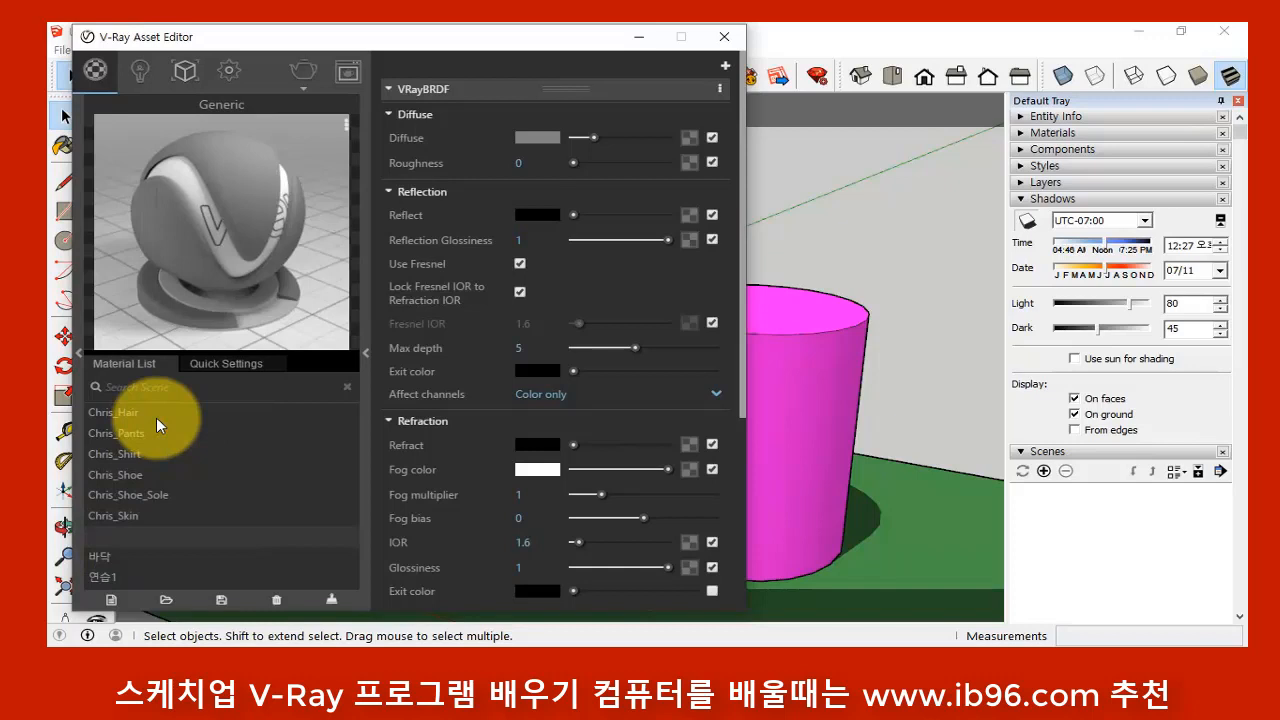
pyautogui.write('연습2')
pyautogui.press('Return')
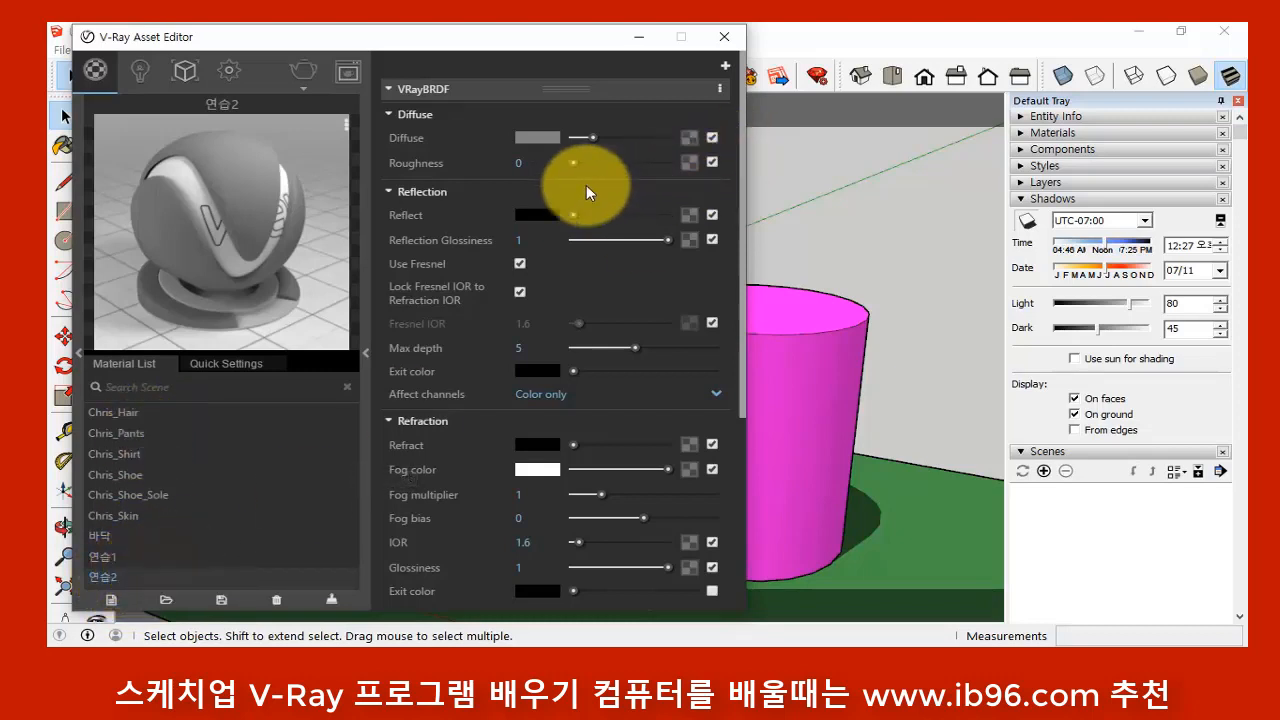
# - Set the 연습2 material's Diffuse colour to a blue-violet with RGB 91, 9, 247
pyautogui.click(545, 136)
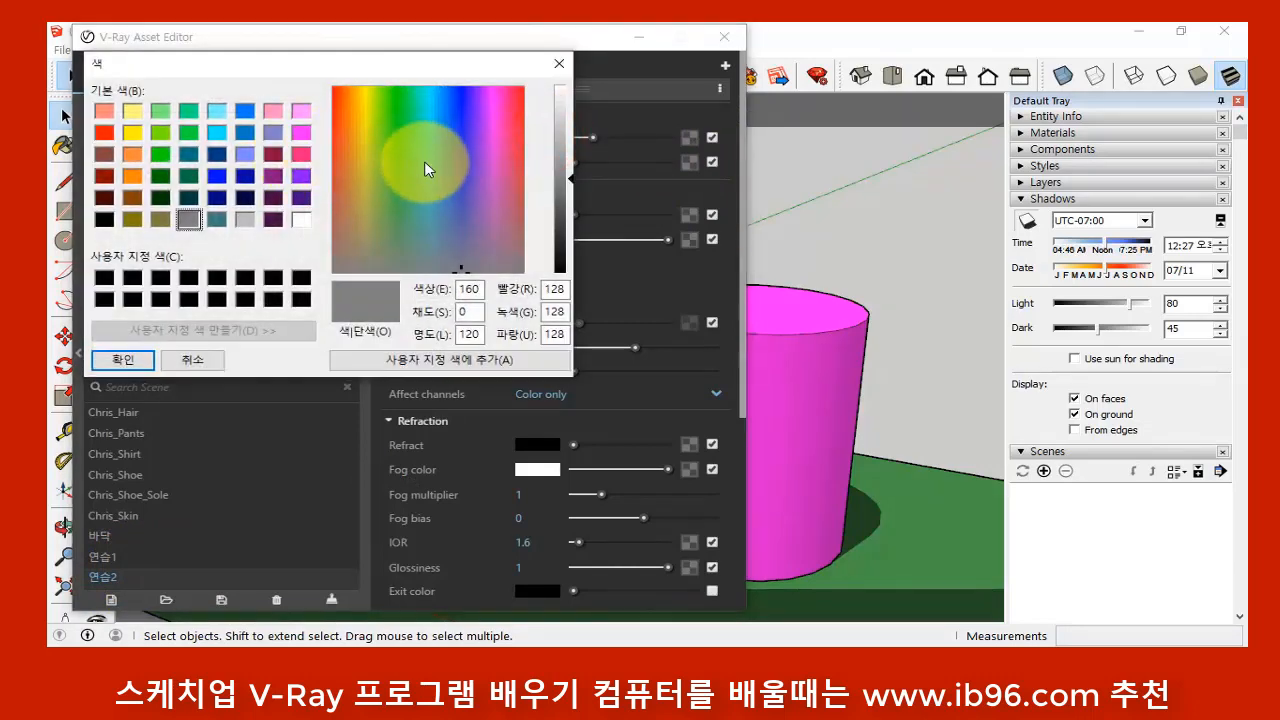
pyautogui.moveTo(384, 157); pyautogui.dragTo(472, 100)
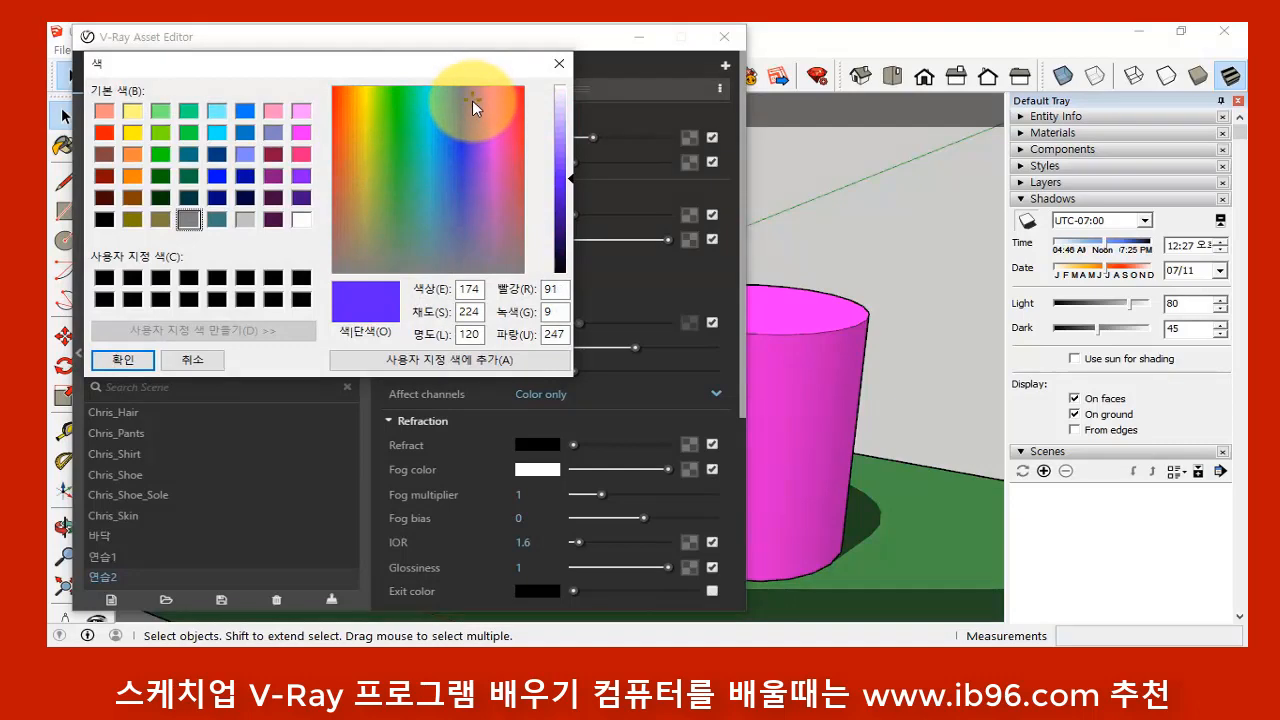
pyautogui.click(140, 361)
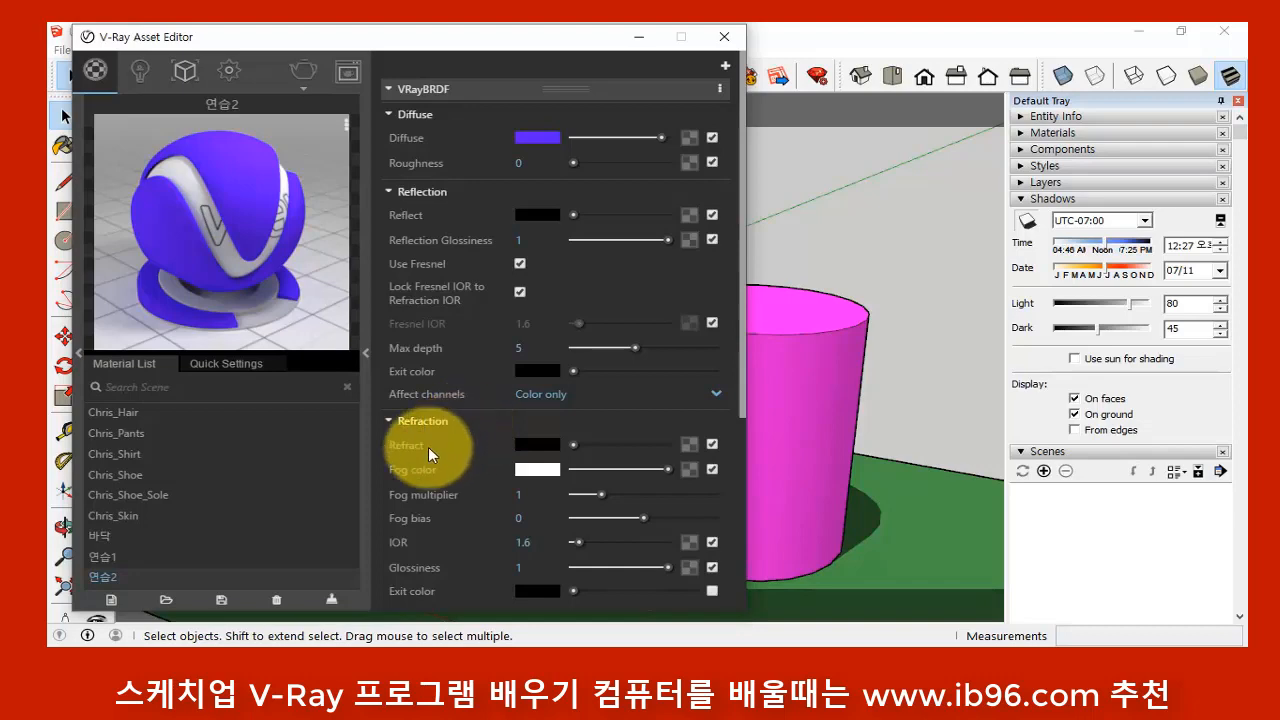
# - Set the 연습2 material's Refract colour to a mid grey with RGB 122, 122, 122
pyautogui.click(530, 444)
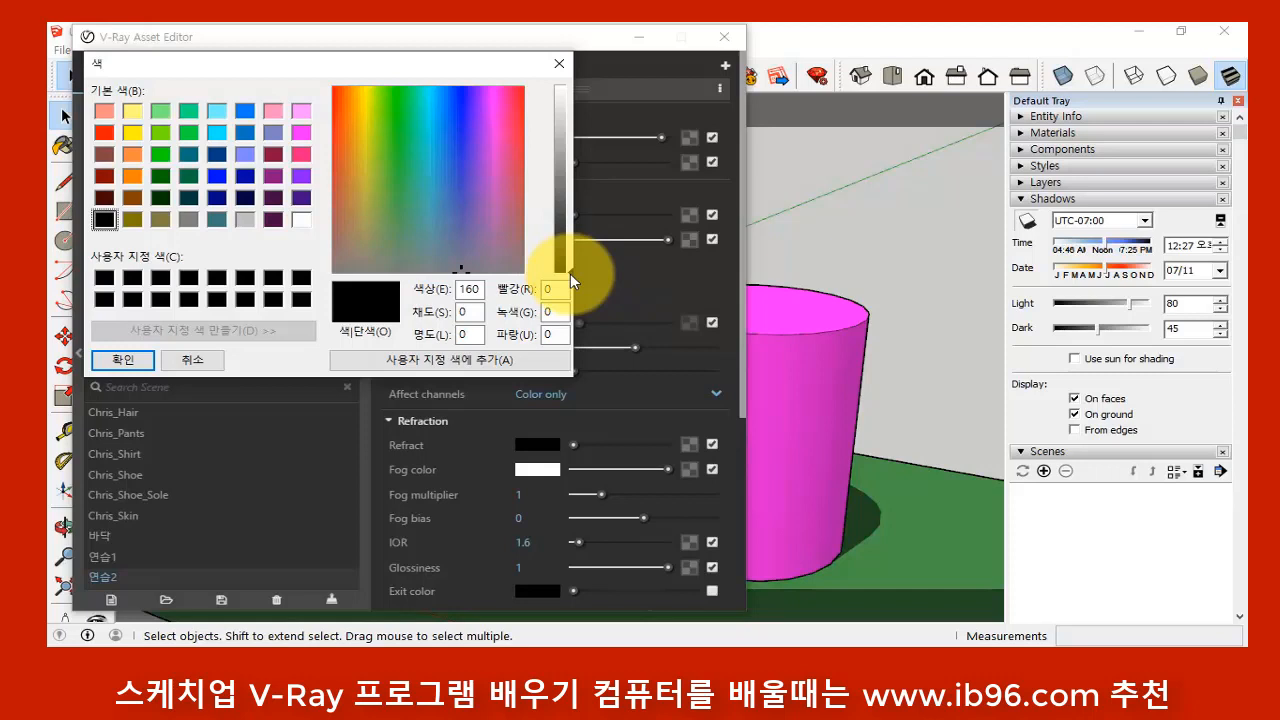
pyautogui.moveTo(568, 271); pyautogui.dragTo(567, 92)
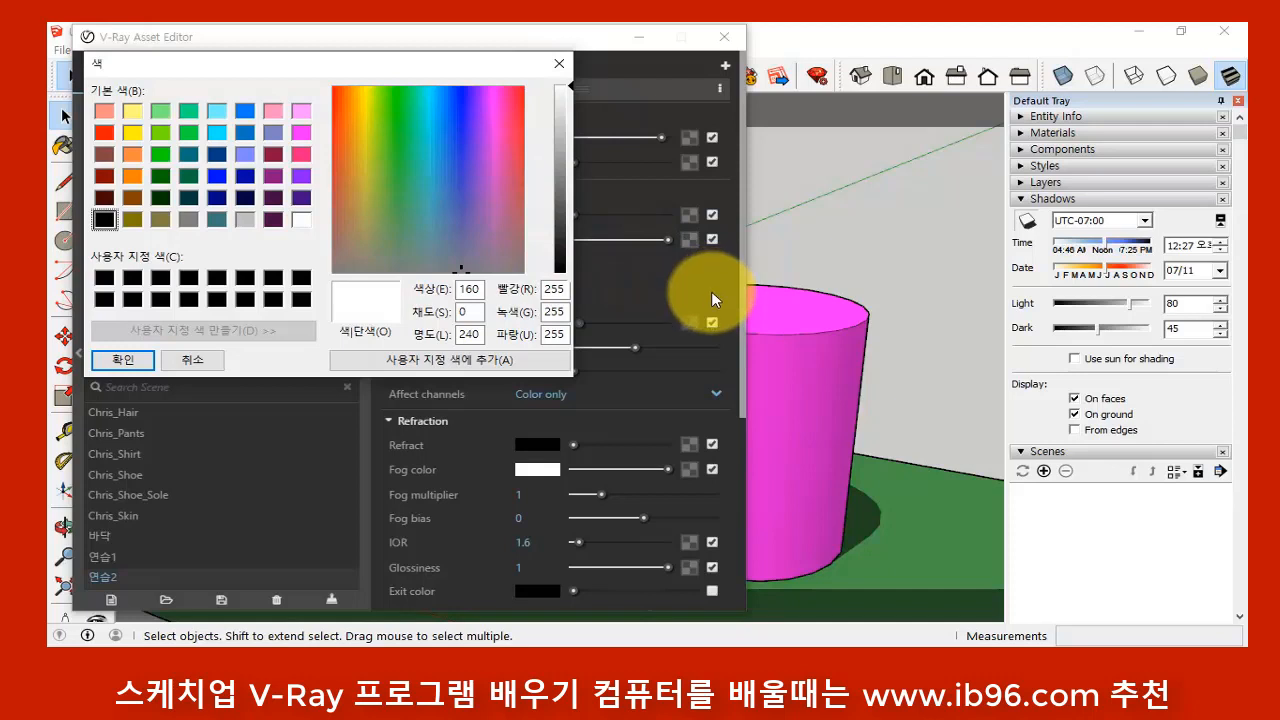
pyautogui.moveTo(569, 87); pyautogui.dragTo(567, 182)
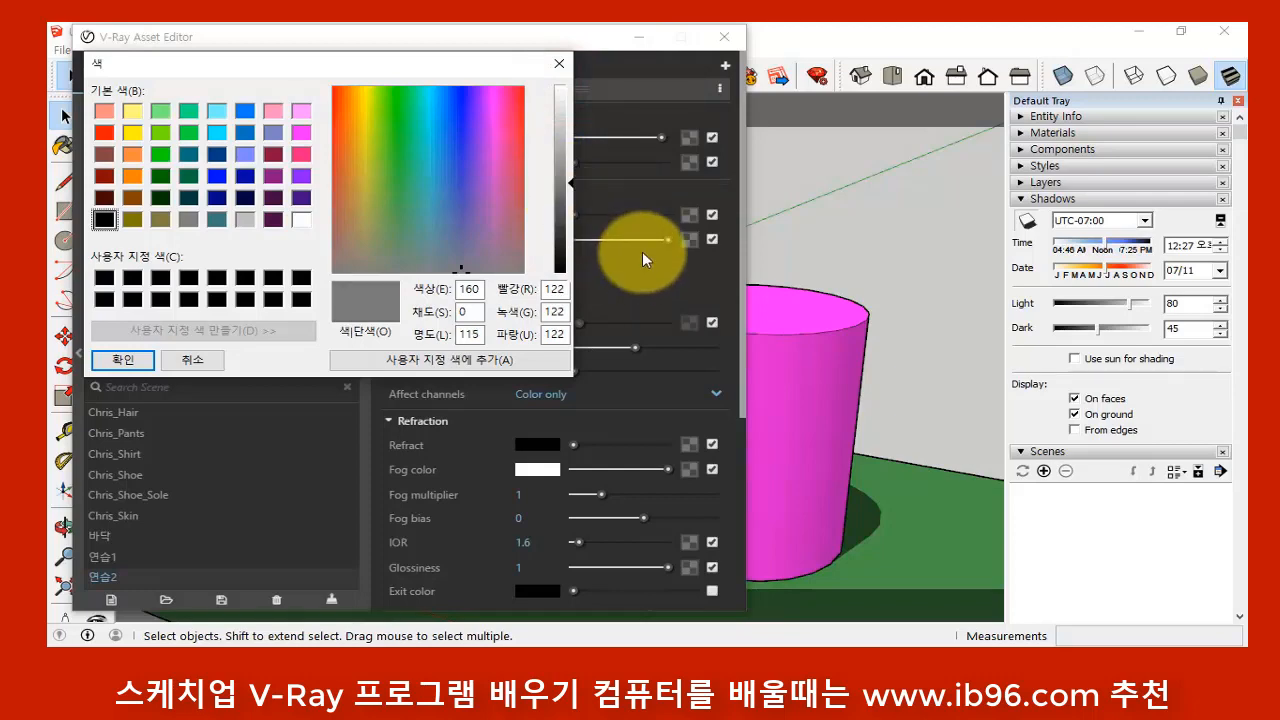
pyautogui.click(121, 361)
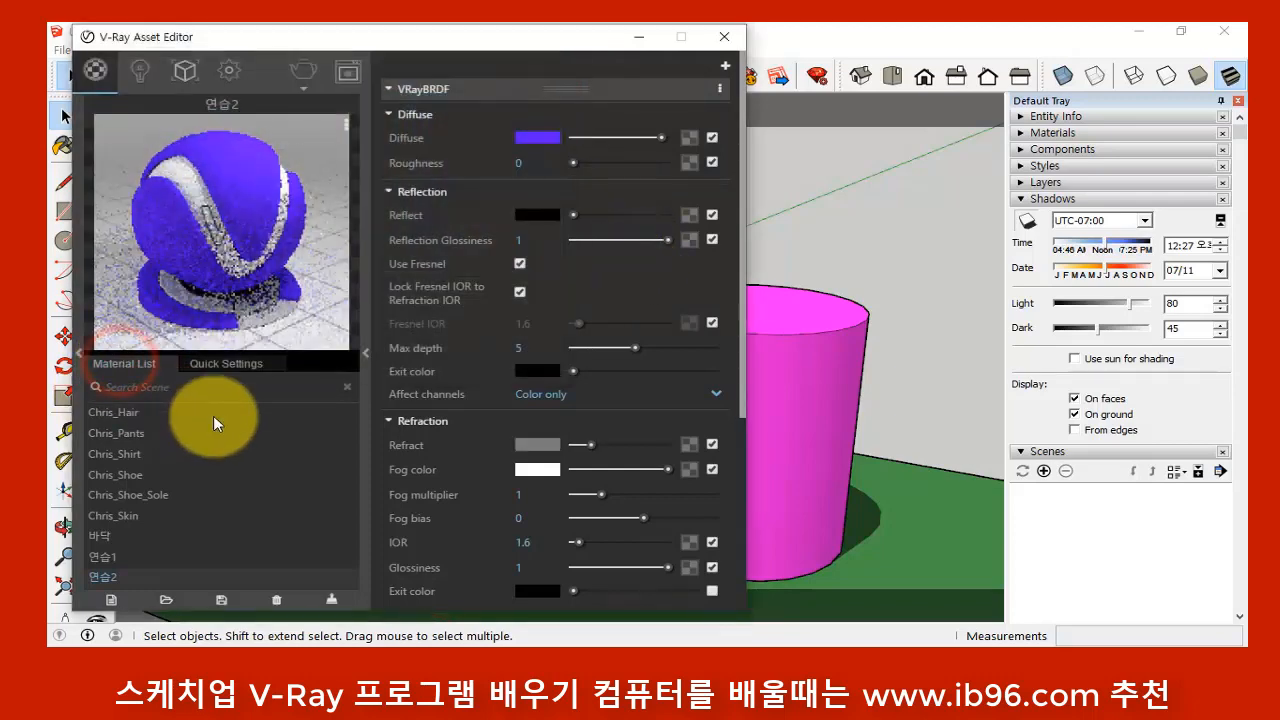
# - Open the cylinder group, apply the 연습2 material to its selected geometry, and leave the group
pyautogui.click(822, 388)
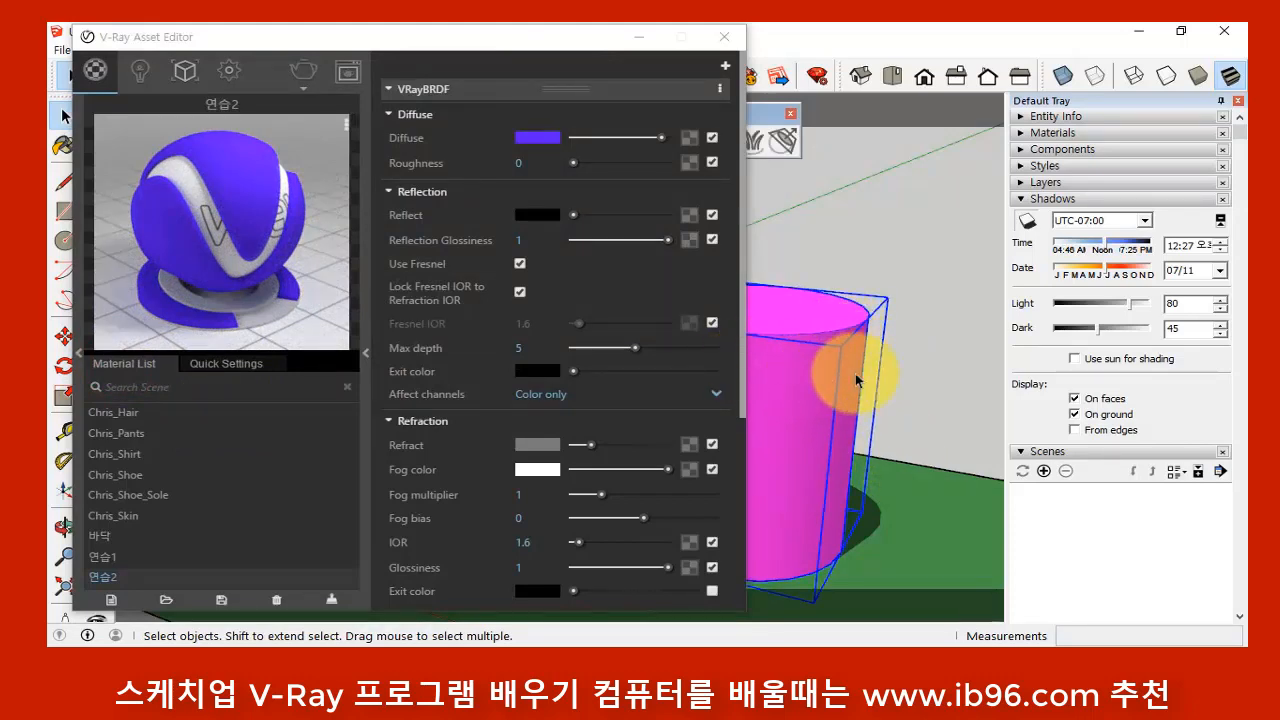
pyautogui.doubleClick(817, 348)
pyautogui.click(827, 365)
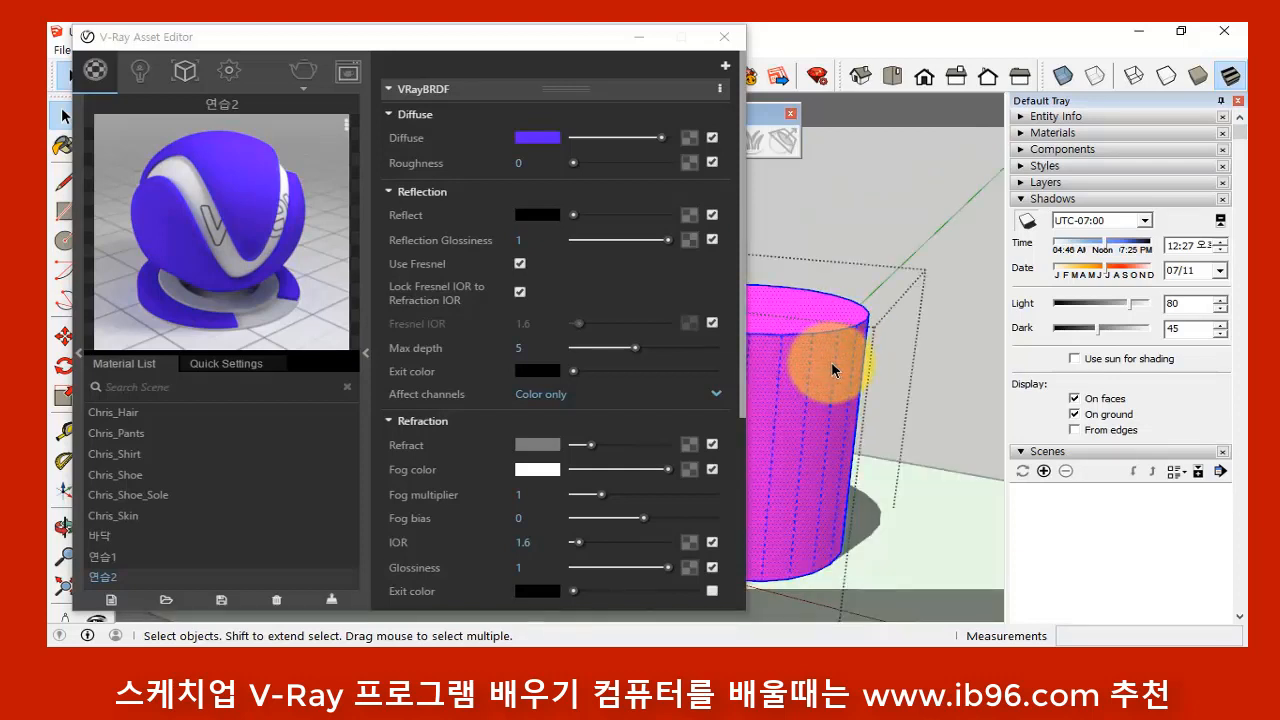
pyautogui.rightClick(251, 205)
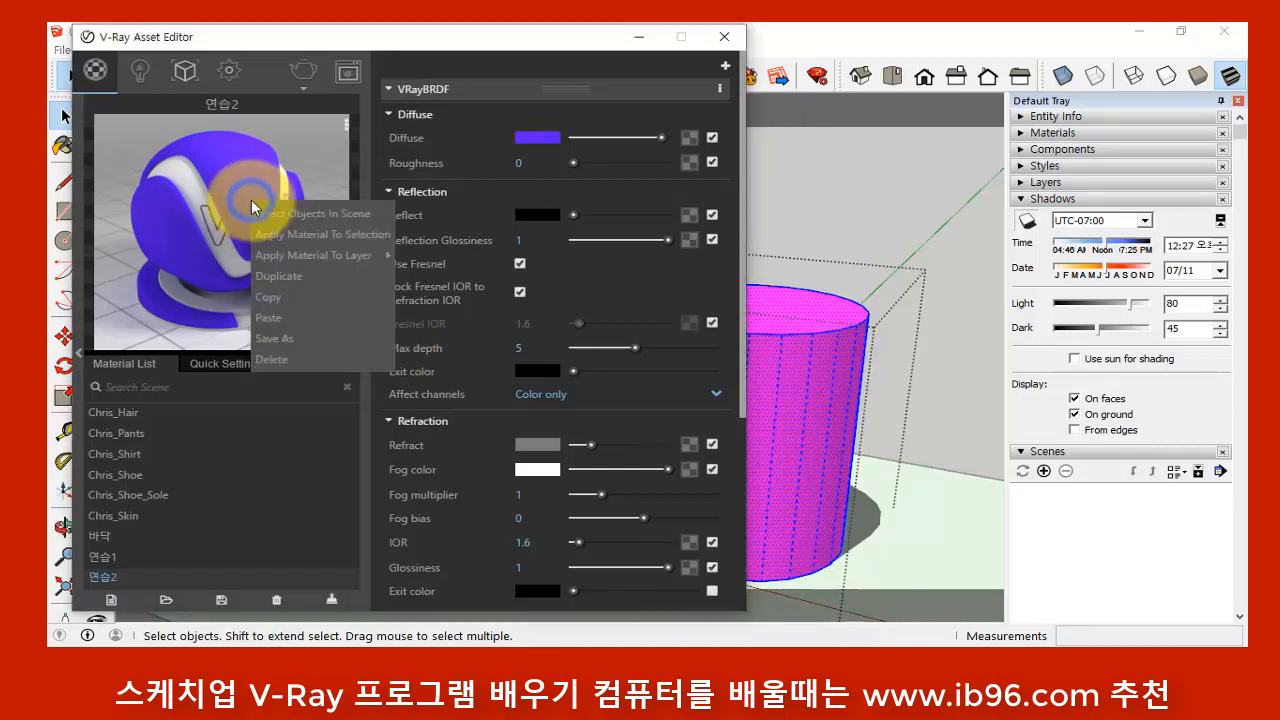
pyautogui.click(288, 238)
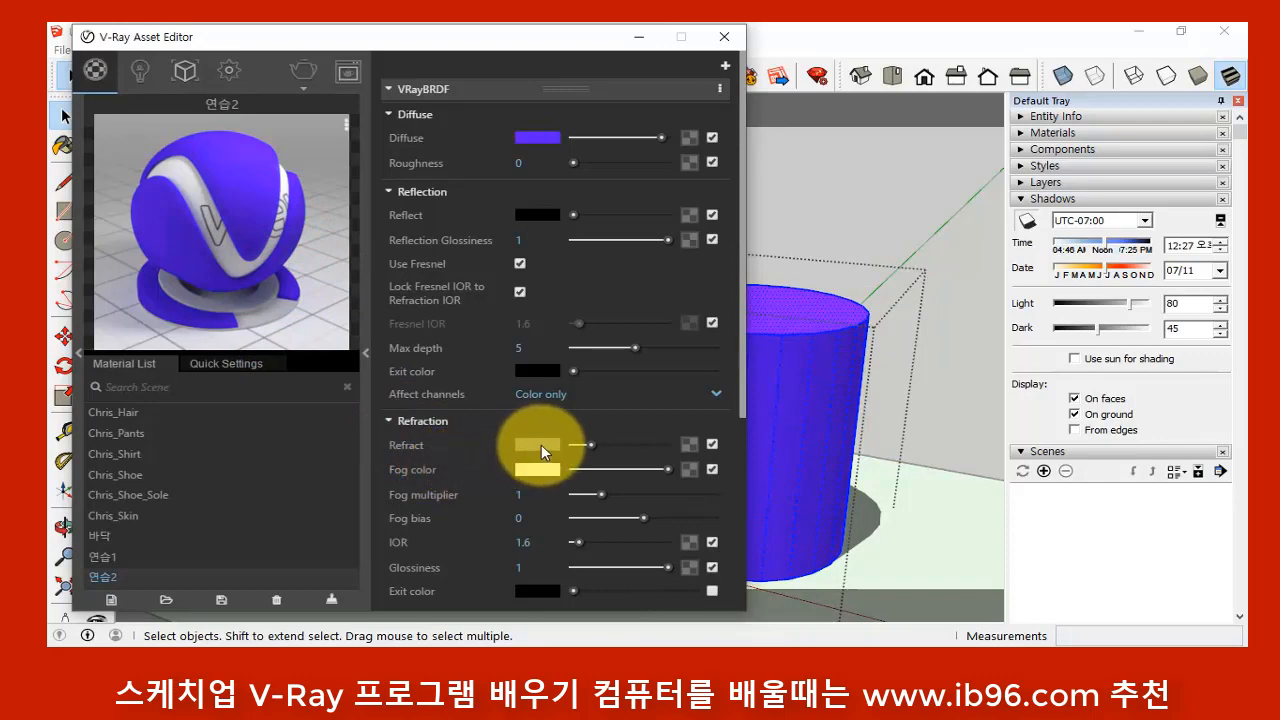
pyautogui.click(873, 178)
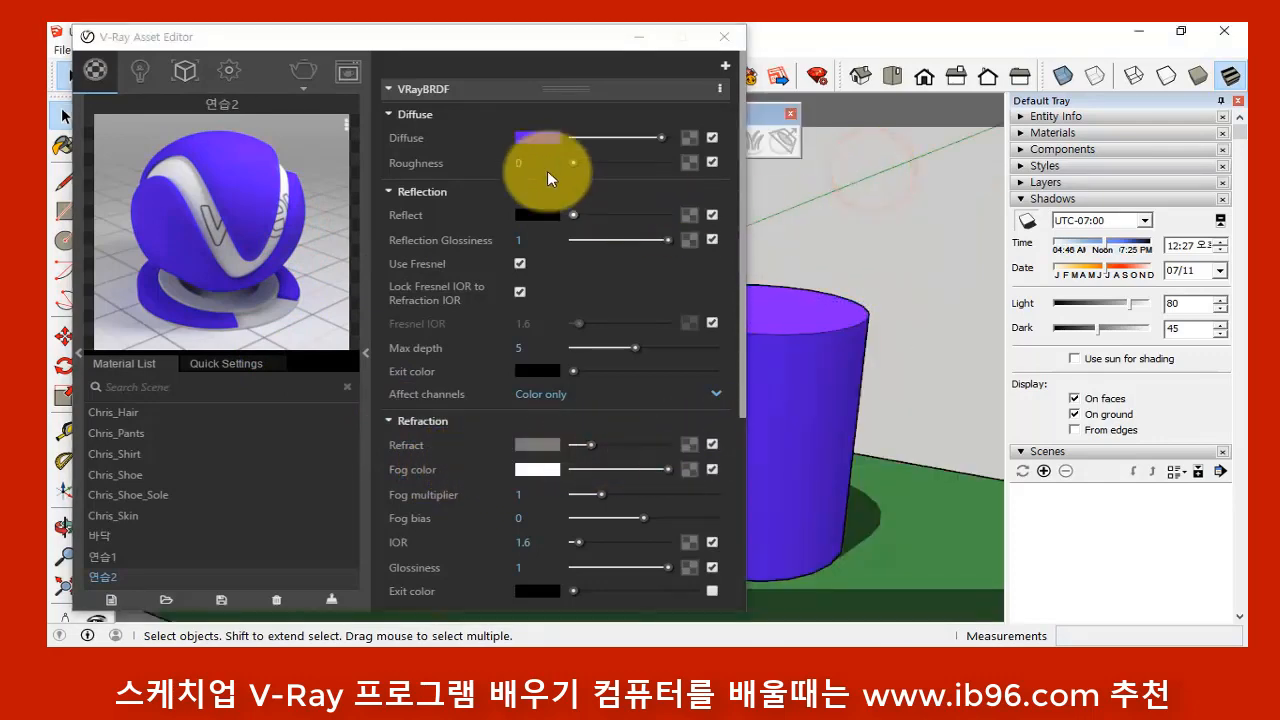
# - Render the scene to check the cylinder with the grey Refract colour, and return to the material settings
pyautogui.click(350, 72)
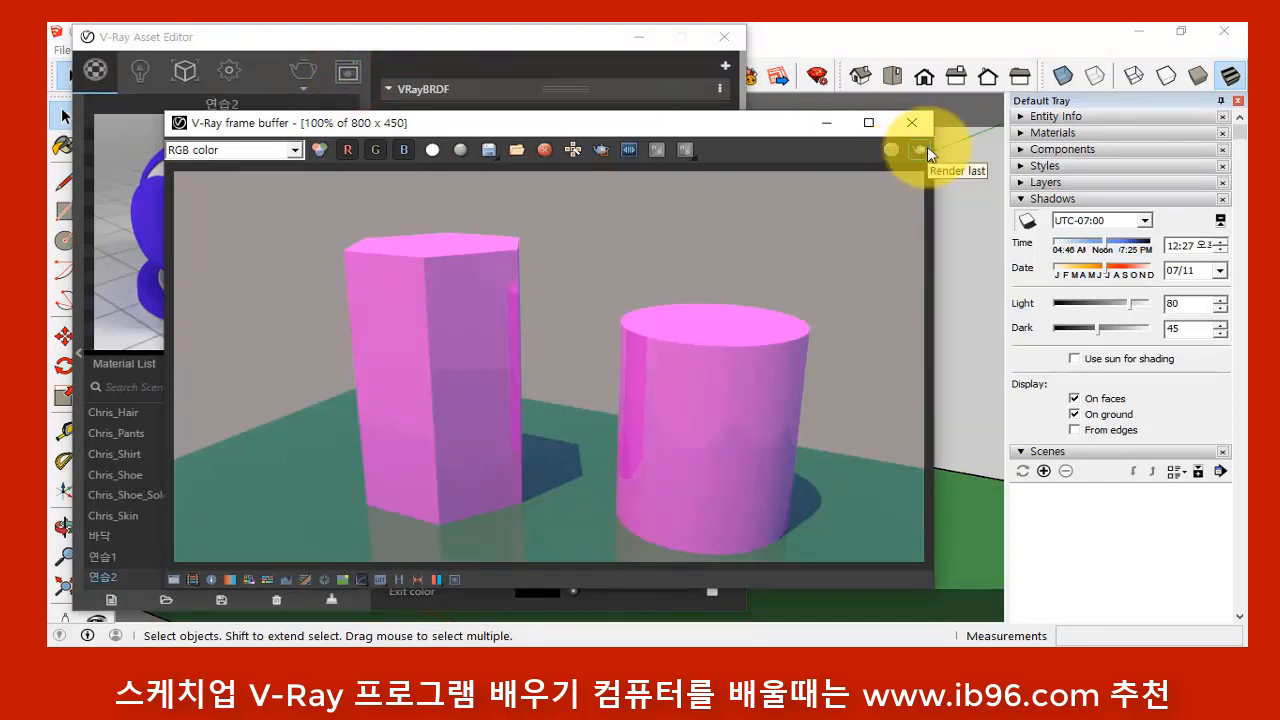
pyautogui.click(927, 147)
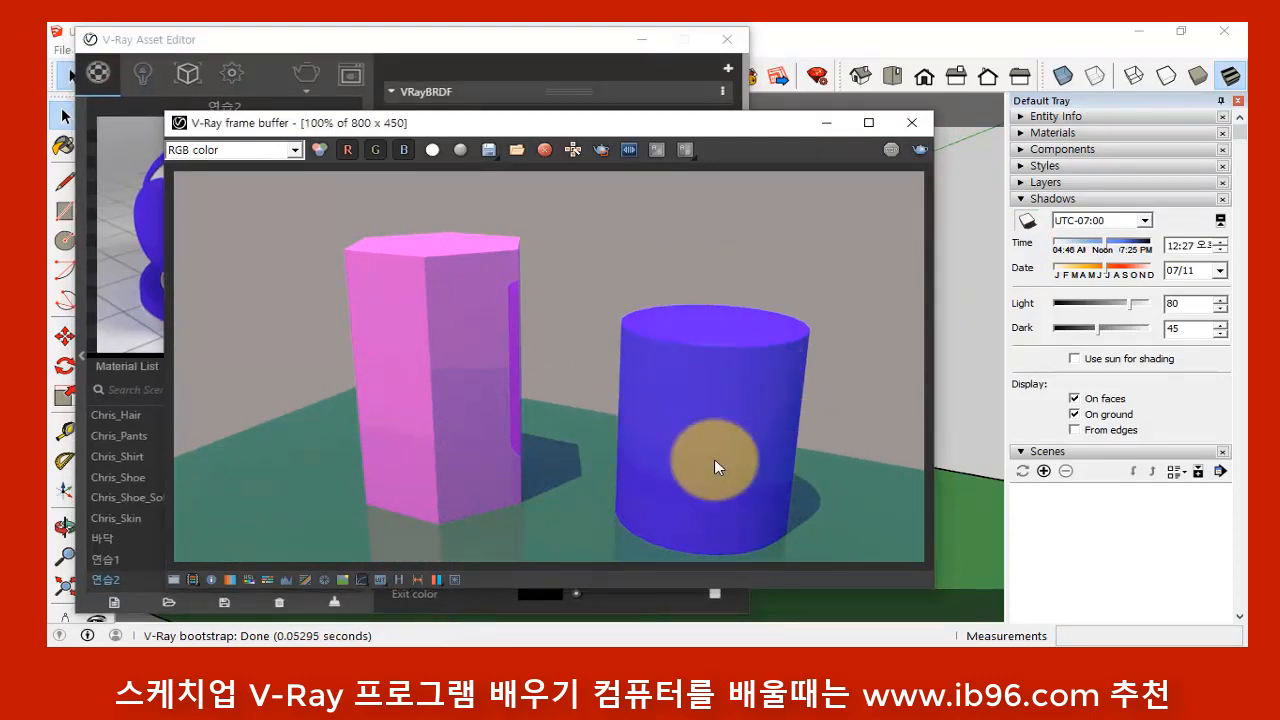
pyautogui.click(474, 42)
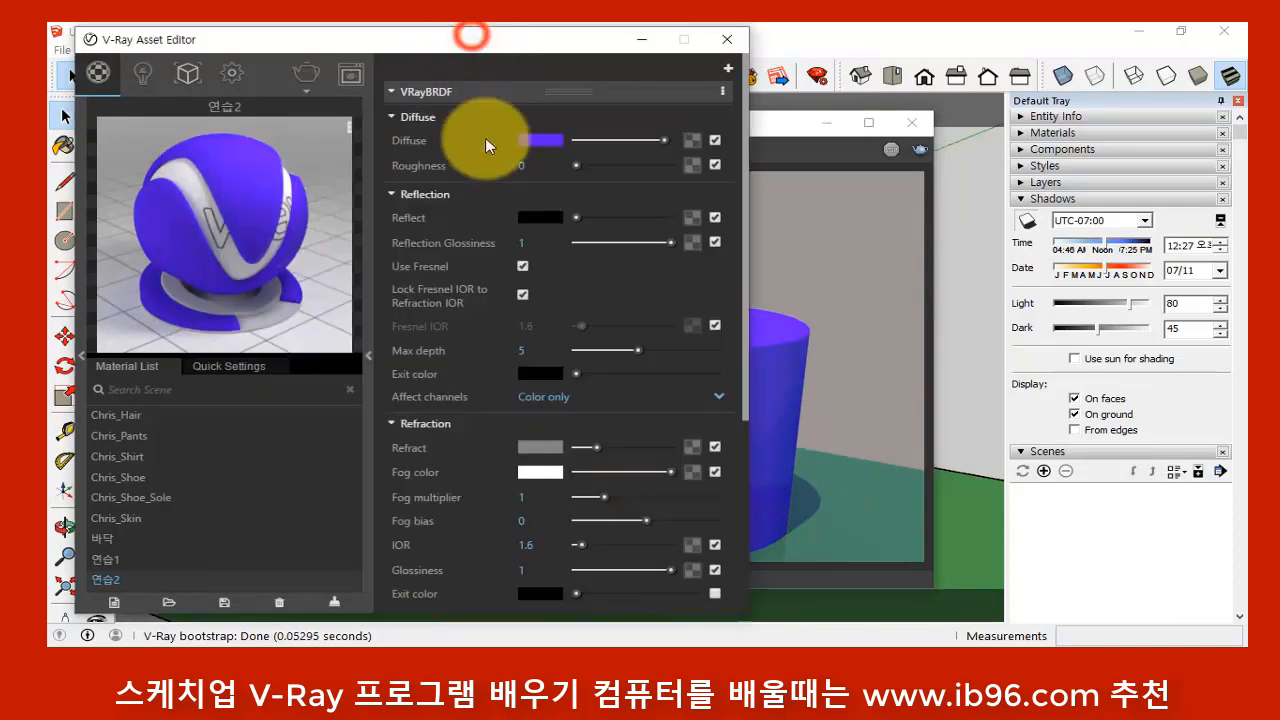
# - Brighten the 연습2 material's Refract colour to RGB 233, 233, 233, render the scene, and close the render window
pyautogui.click(545, 446)
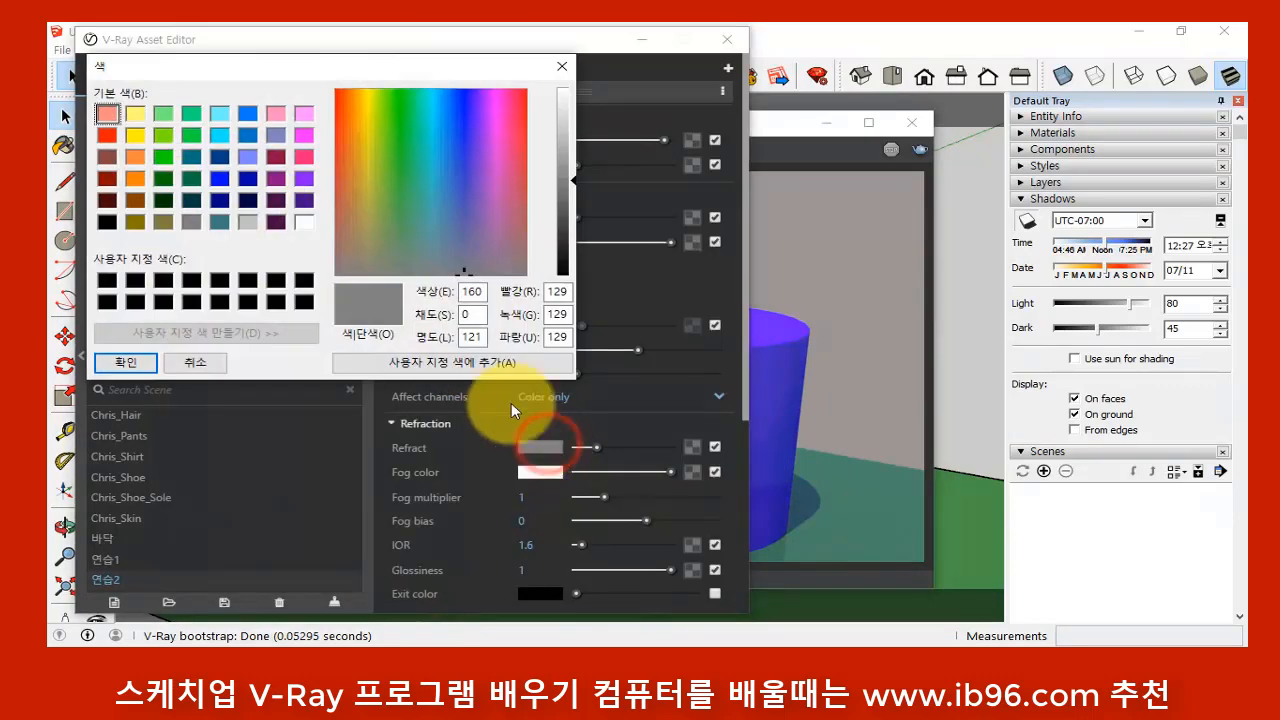
pyautogui.moveTo(566, 174); pyautogui.dragTo(573, 104)
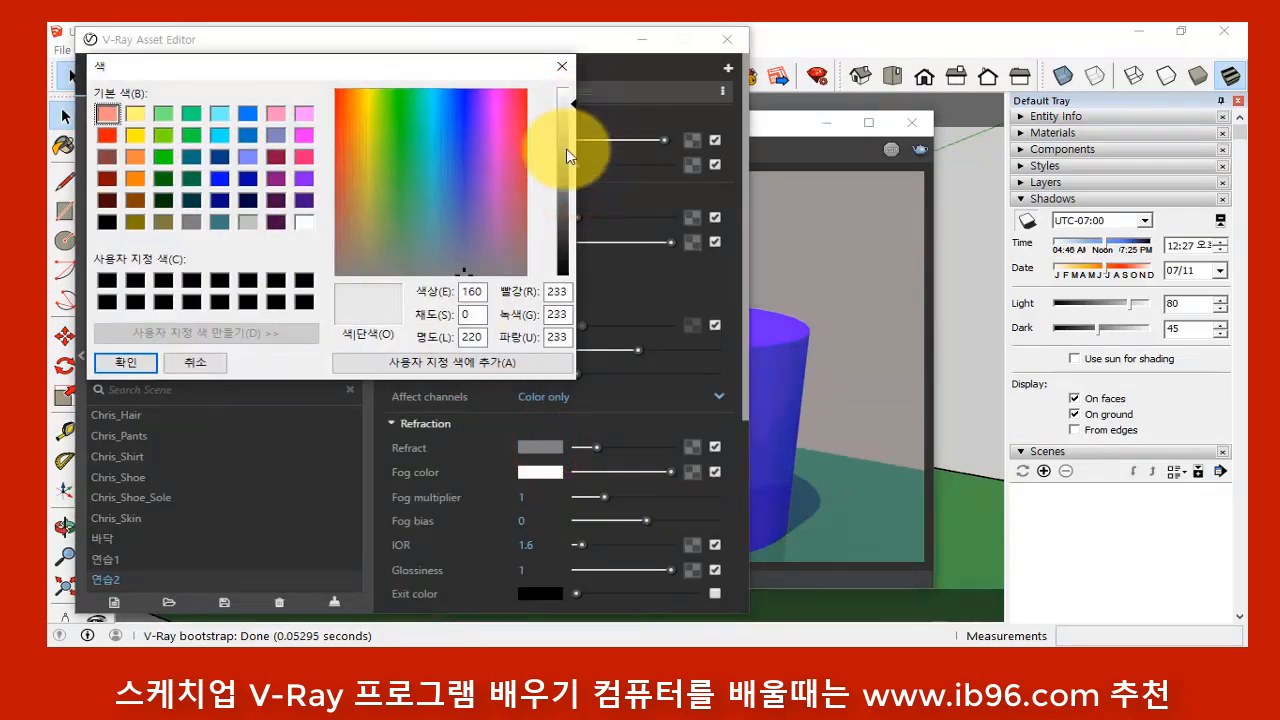
pyautogui.click(129, 358)
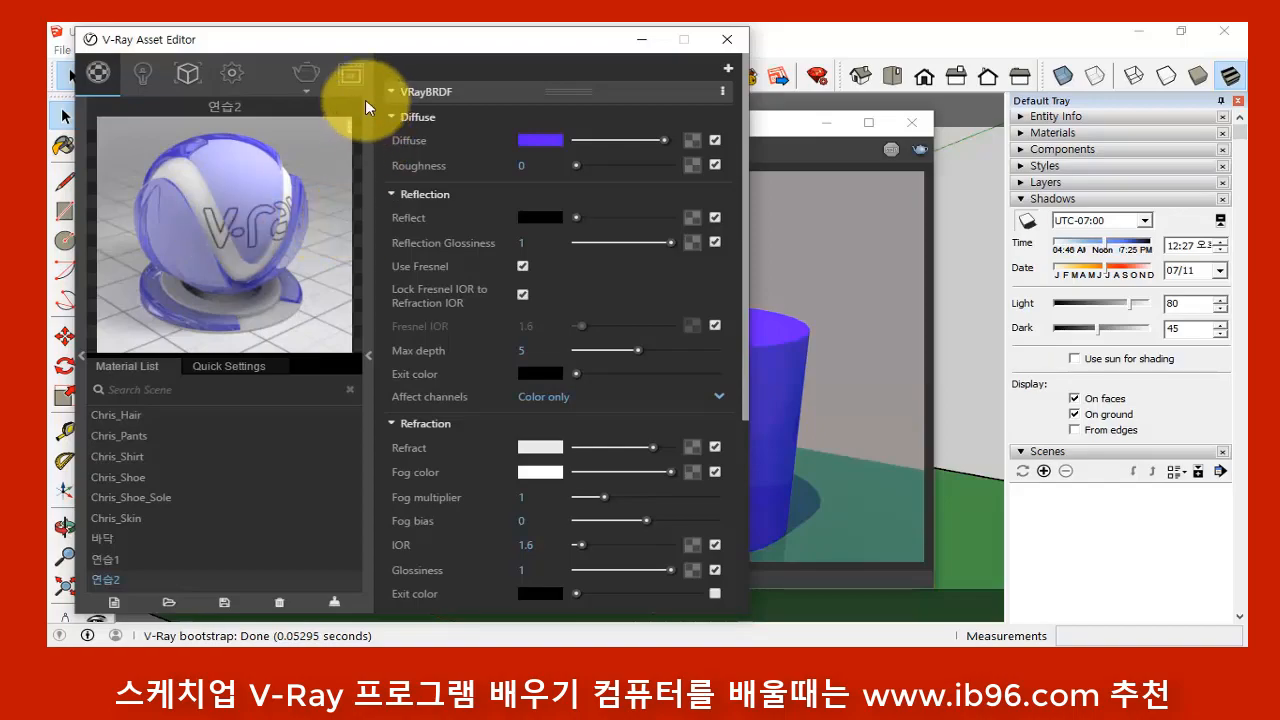
pyautogui.click(315, 75)
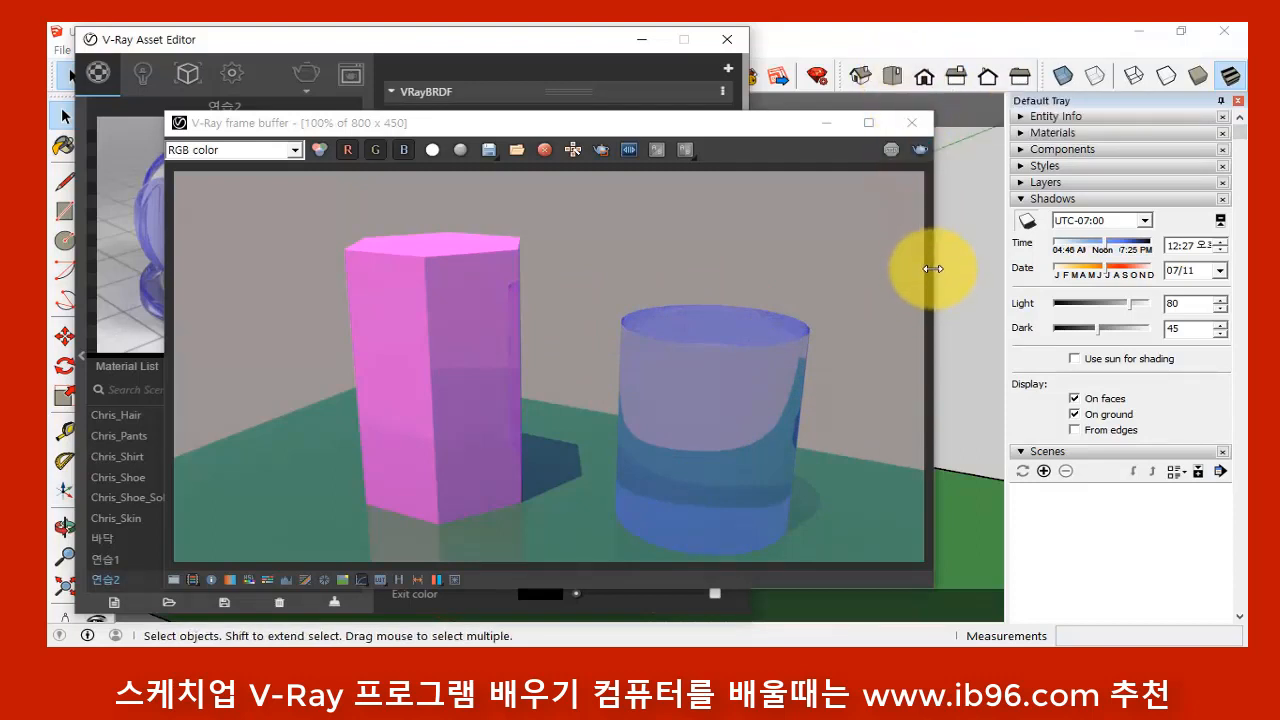
pyautogui.click(918, 126)
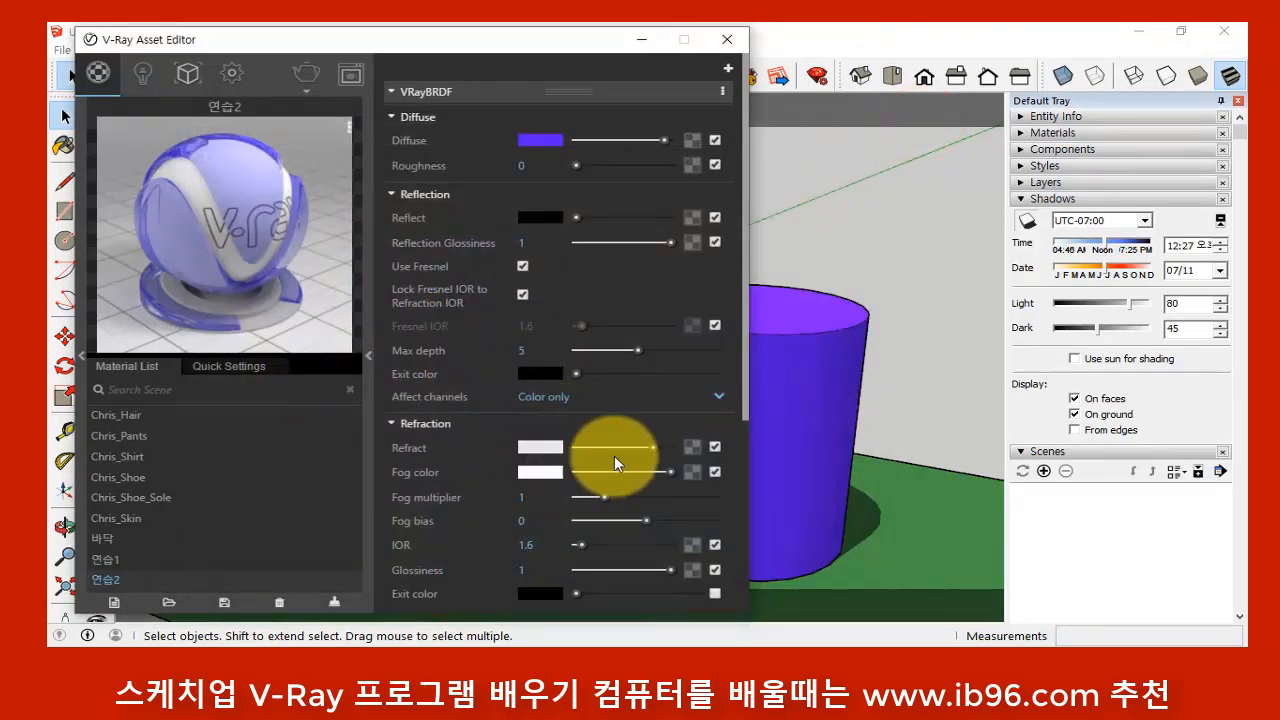
# - Set the 연습2 material's Refract colour to pure white, render the scene, and return to the material settings
pyautogui.click(540, 447)
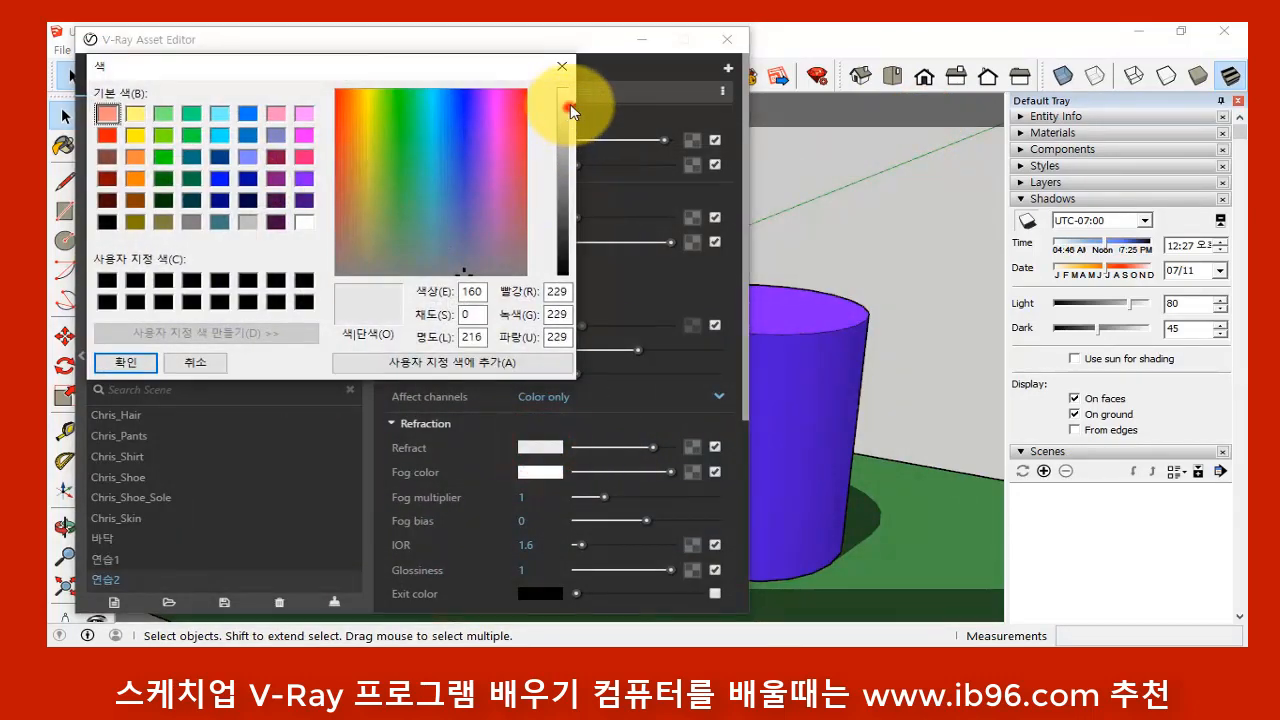
pyautogui.moveTo(570, 104); pyautogui.dragTo(571, 87)
pyautogui.click(125, 362)
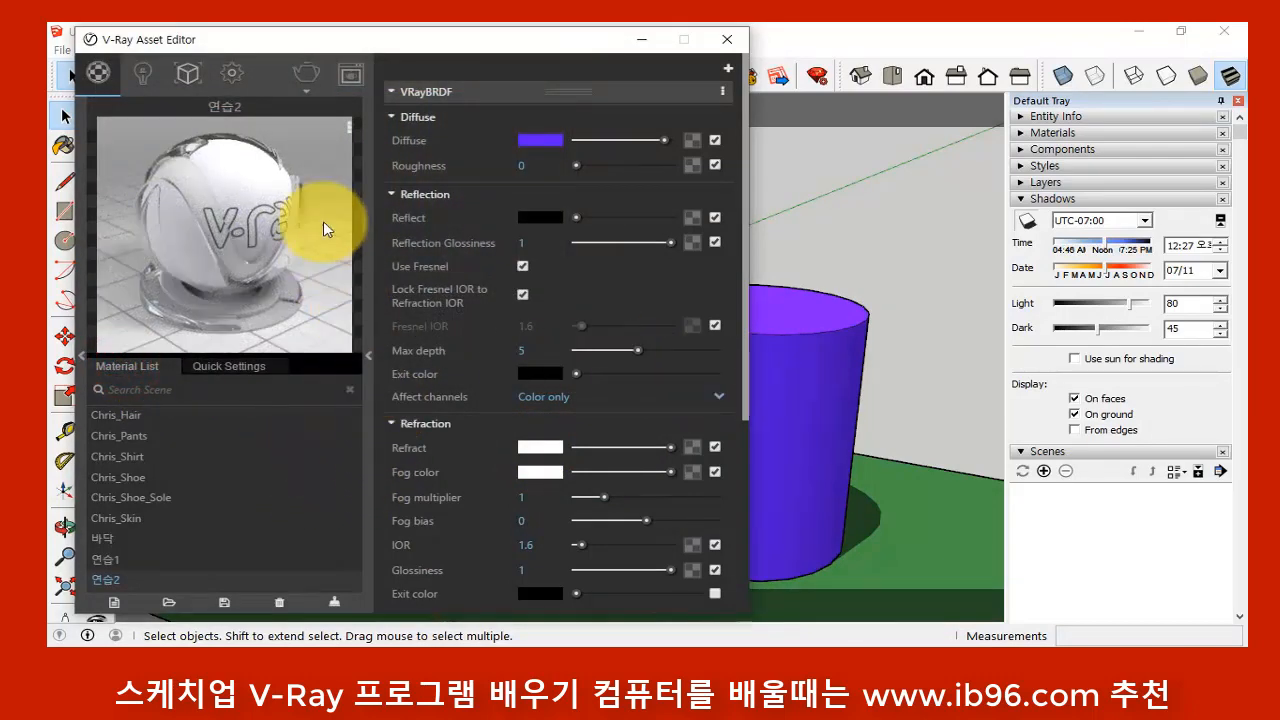
pyautogui.click(307, 71)
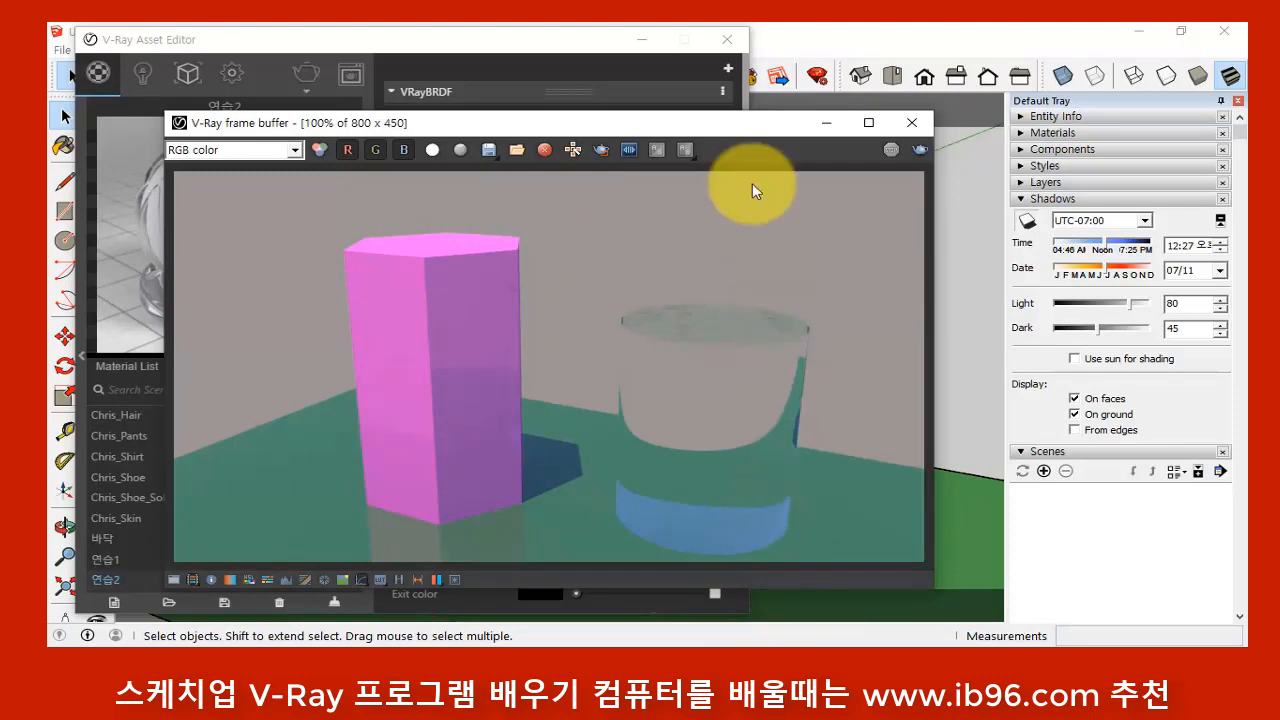
pyautogui.click(568, 45)
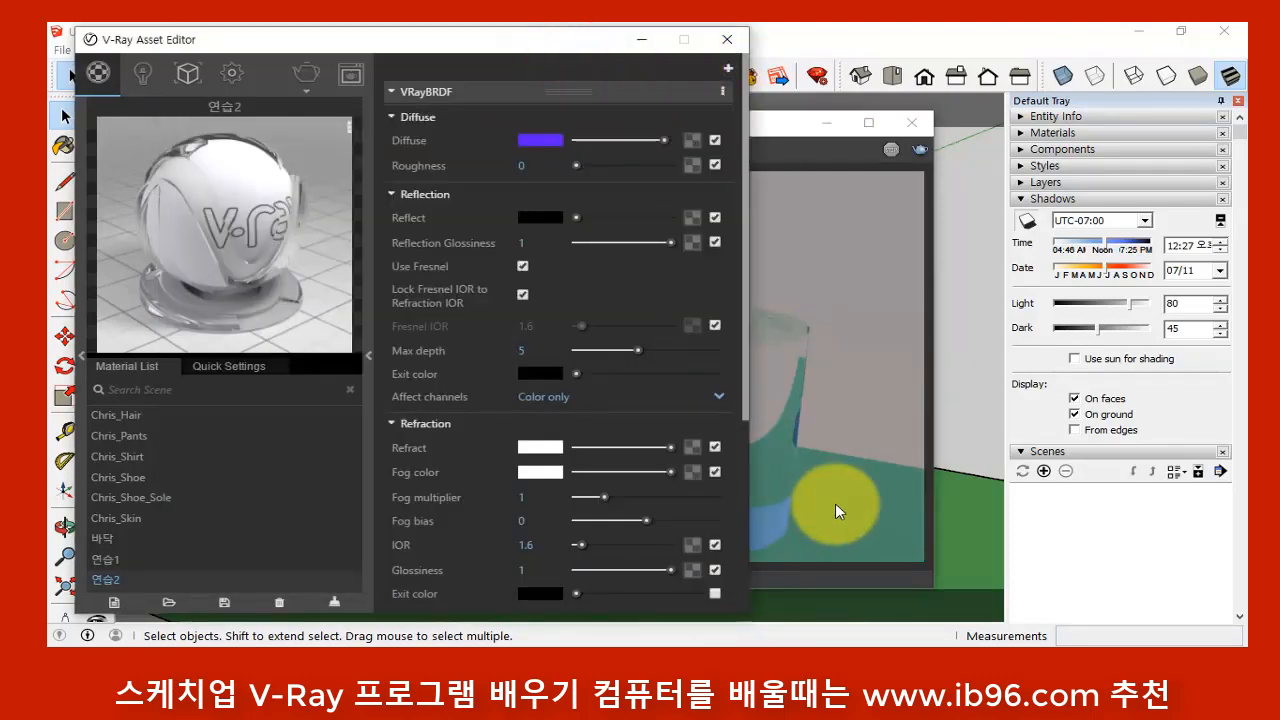
# - Set the 연습2 material's Reflect colour to grey RGB 106, 106, 106 and turn off Use Fresnel
pyautogui.click(545, 218)
pyautogui.moveTo(569, 260); pyautogui.dragTo(569, 197)
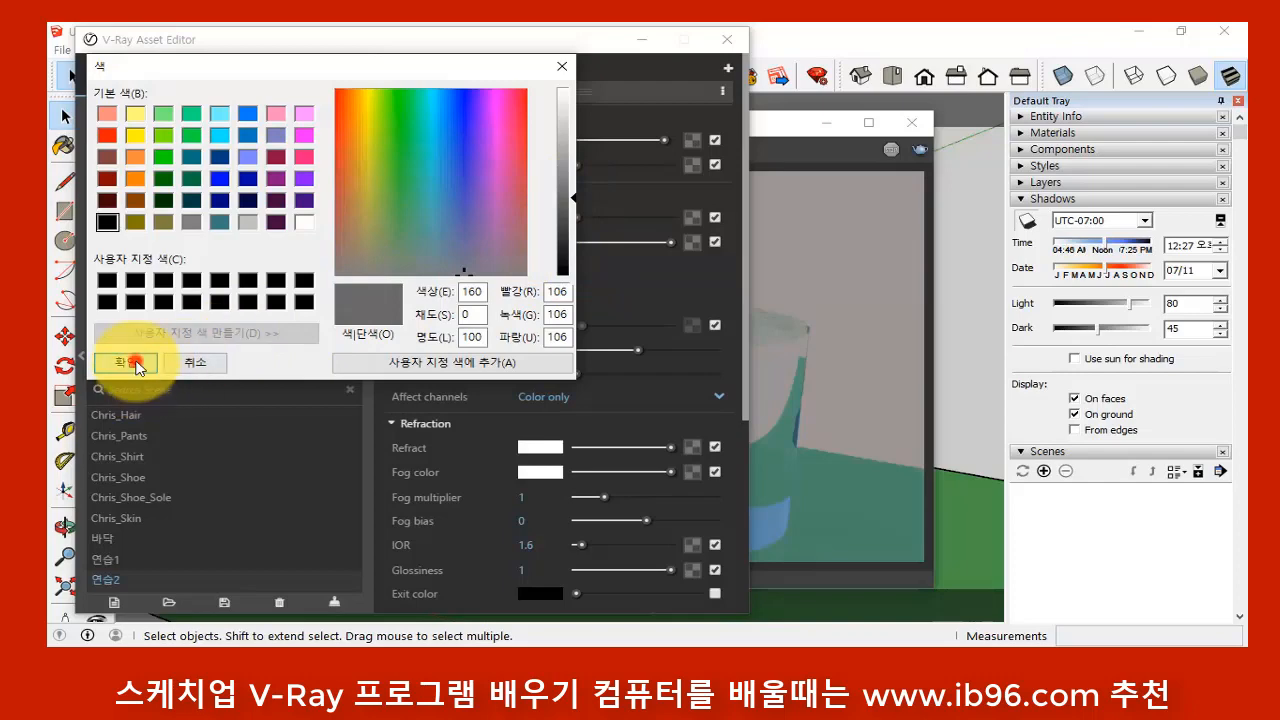
pyautogui.click(137, 365)
pyautogui.click(522, 266)
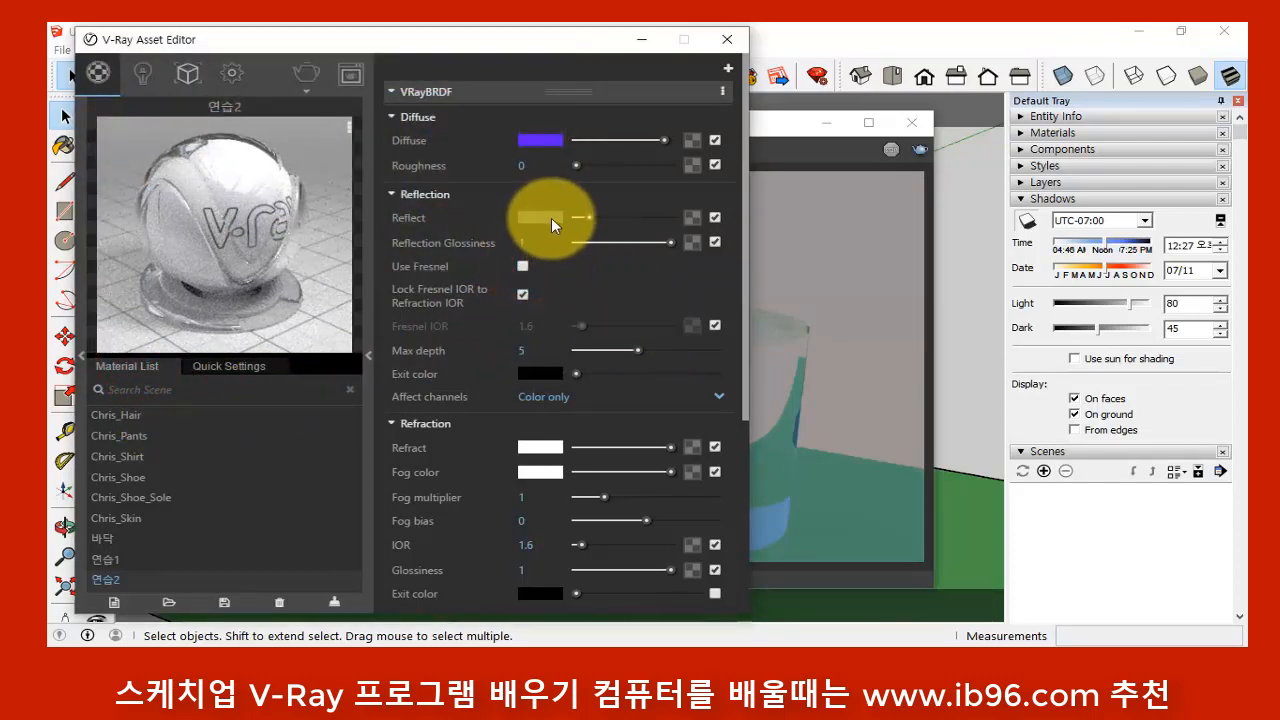
# - Close the render window and brighten the 연습2 material's Reflect colour to RGB 147, 147, 147
pyautogui.click(551, 217)
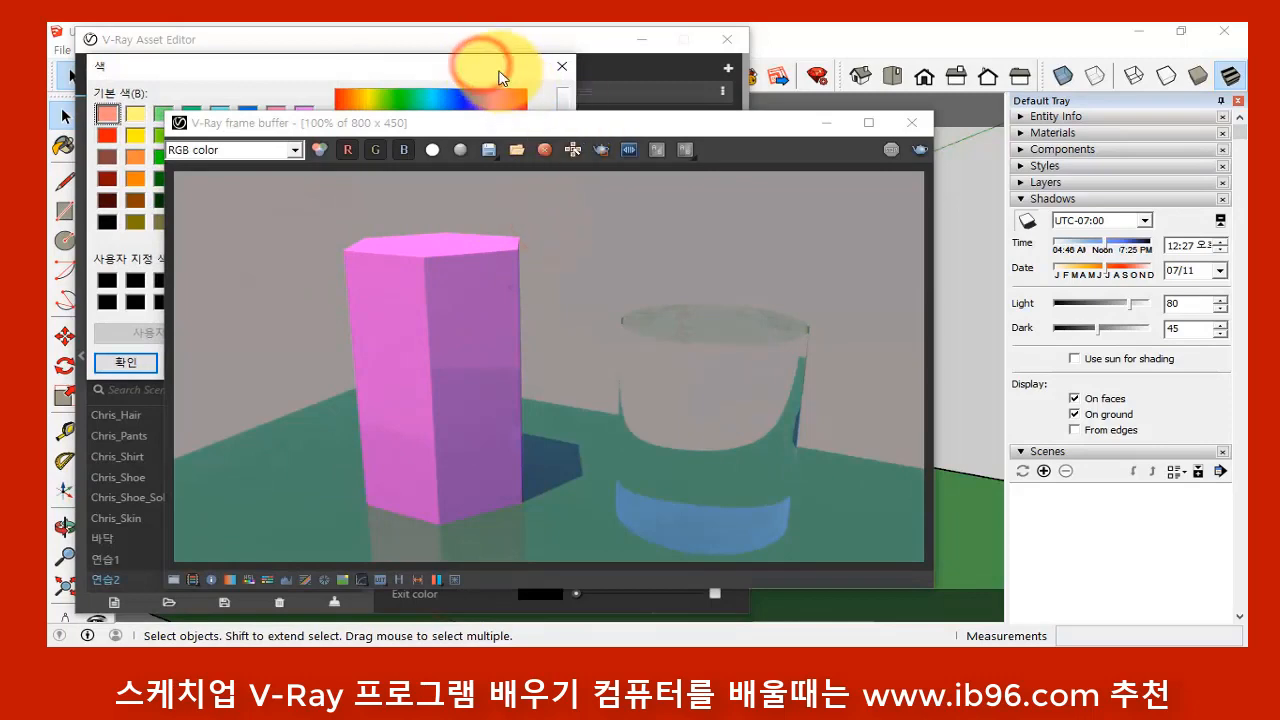
pyautogui.moveTo(693, 122)
pyautogui.mouseDown()
pyautogui.moveTo(705, 140)
pyautogui.moveTo(709, 126)
pyautogui.mouseUp()
pyautogui.click(945, 126)
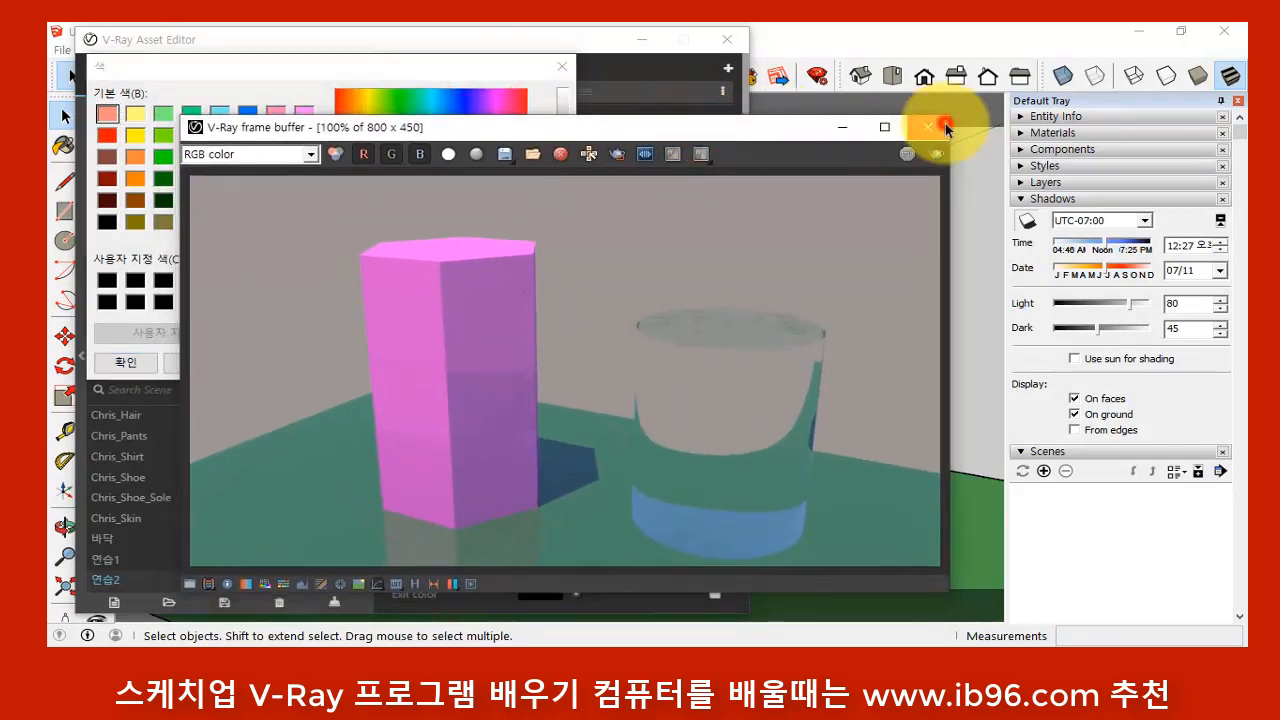
pyautogui.click(567, 207)
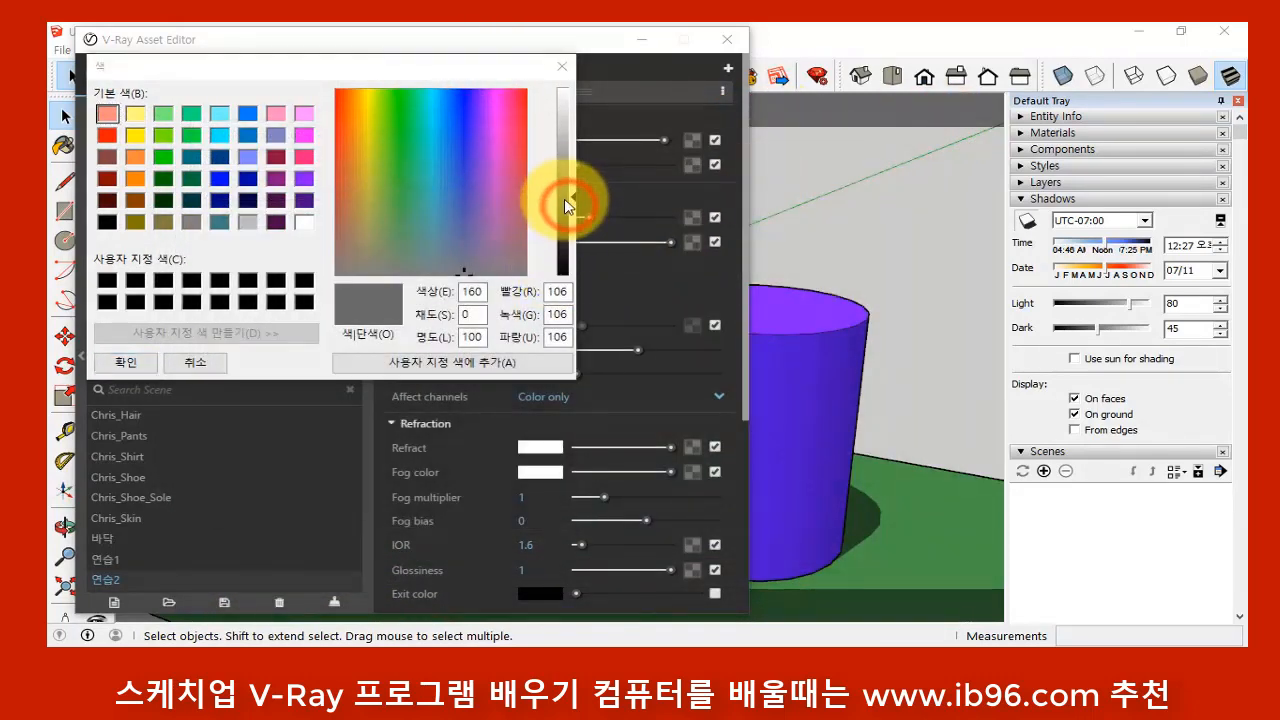
pyautogui.moveTo(572, 195); pyautogui.dragTo(570, 166)
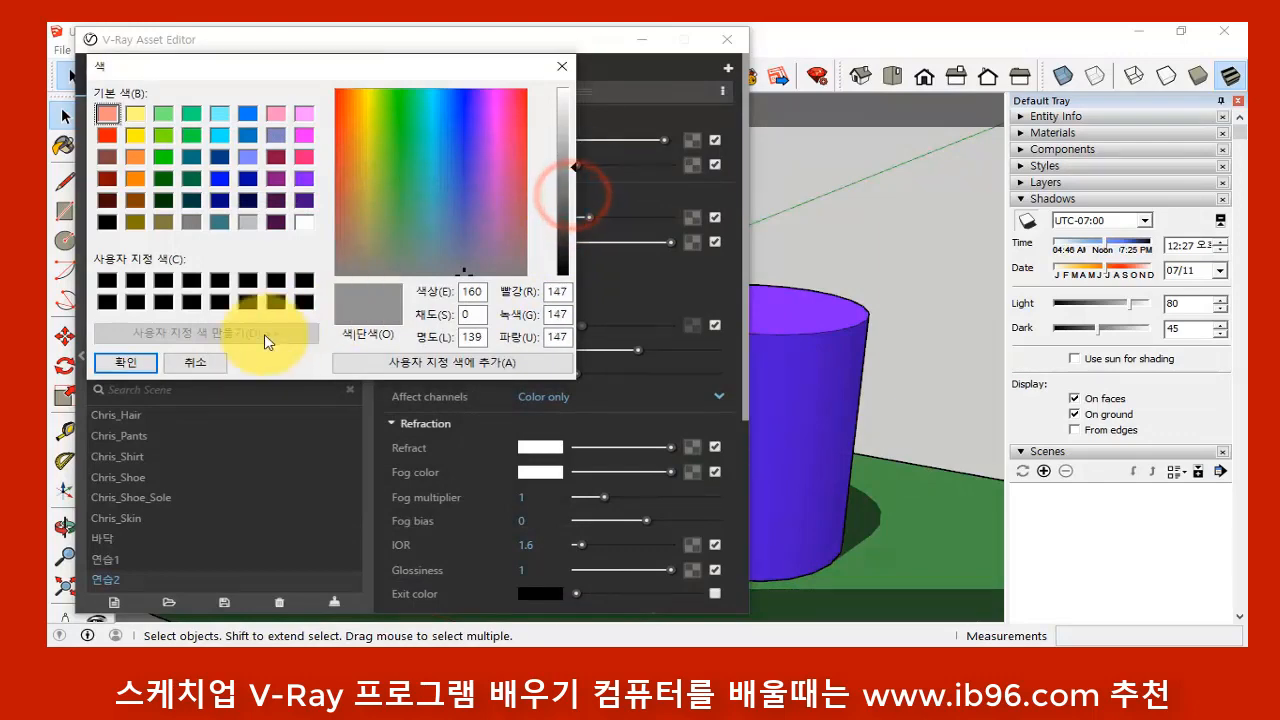
pyautogui.click(124, 362)
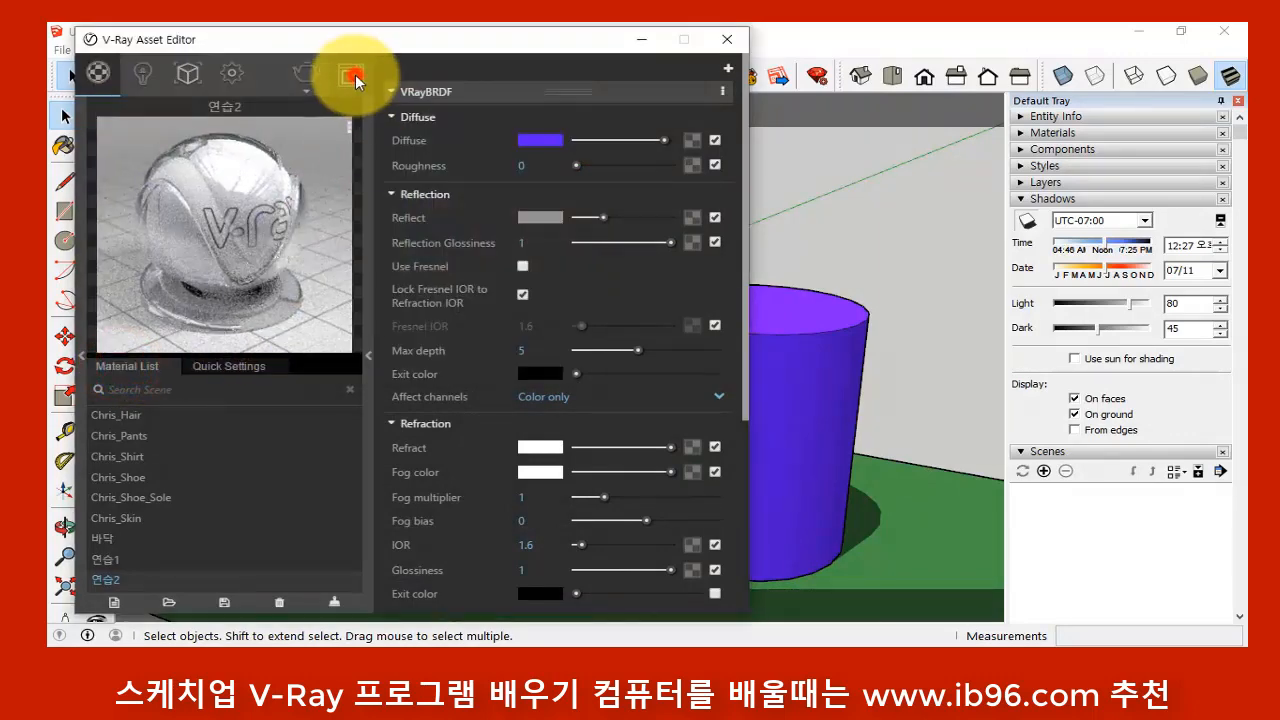
# - Render the scene to check the stronger reflection on the clear cylinder, and return to the material settings
pyautogui.click(352, 78)
pyautogui.click(304, 72)
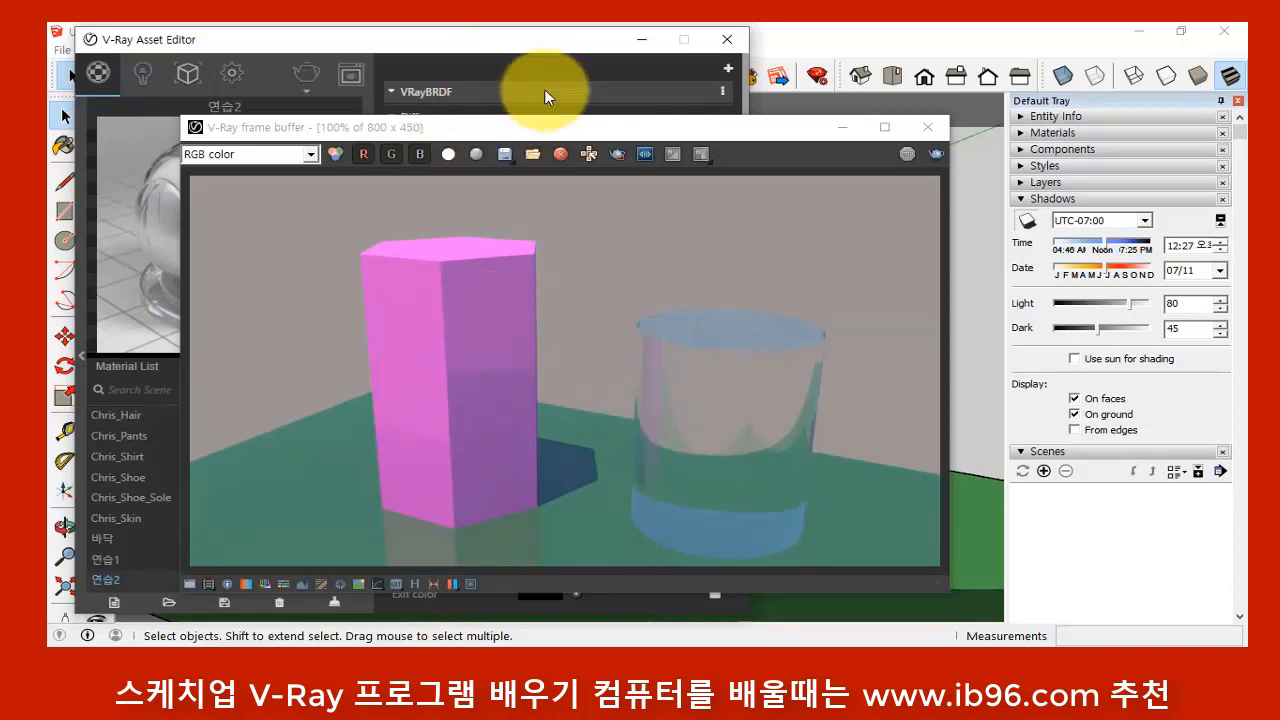
pyautogui.click(547, 42)
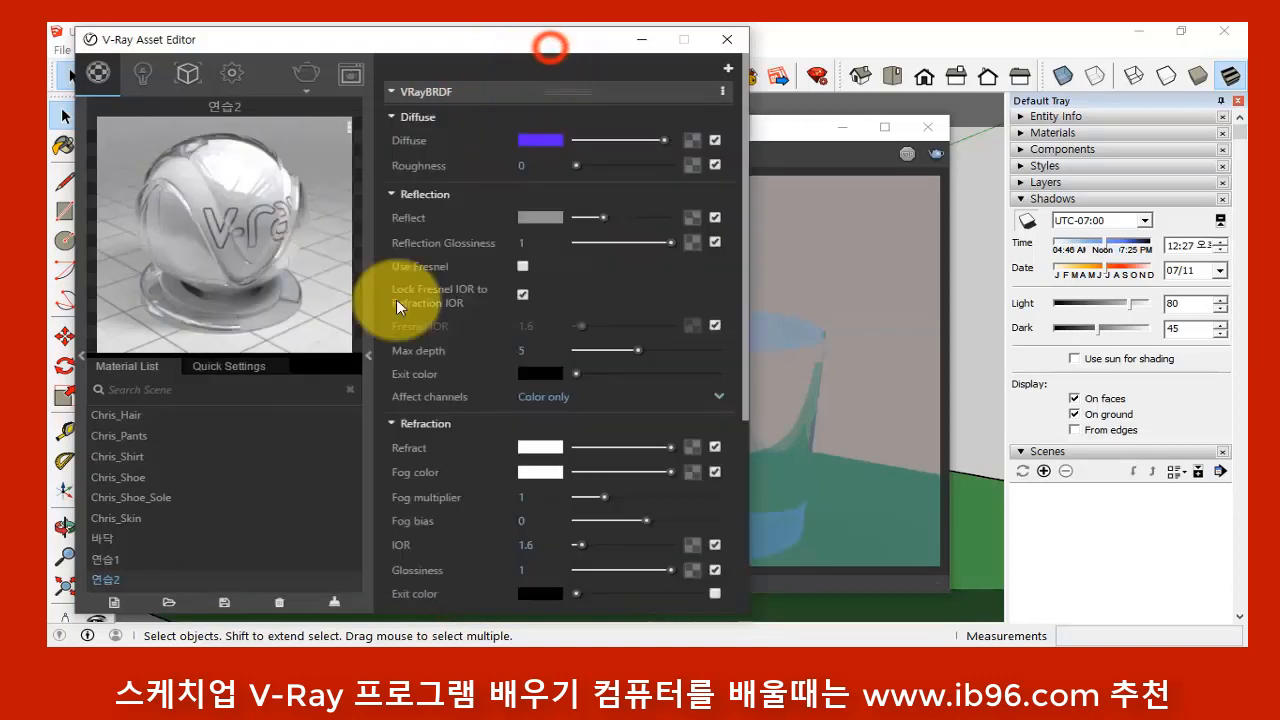
# - Select the 연습1 material and set its Reflection Glossiness to 0.9
pyautogui.click(108, 559)
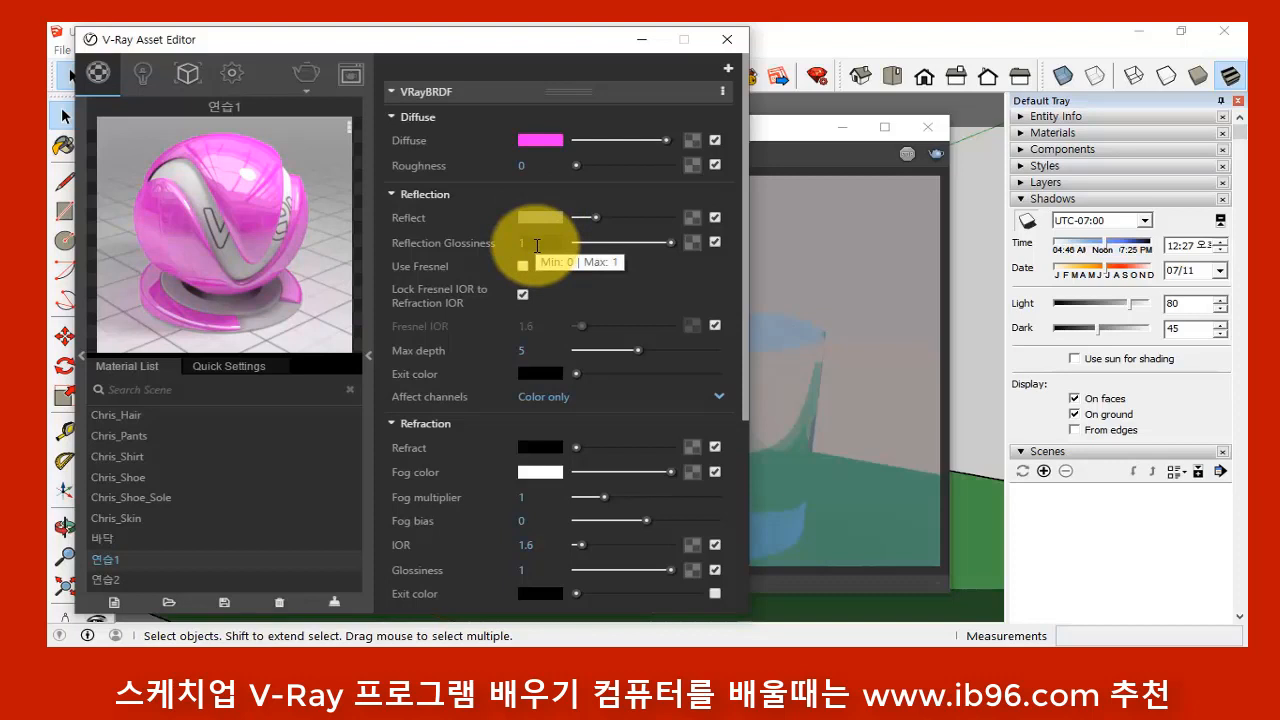
pyautogui.doubleClick(530, 243)
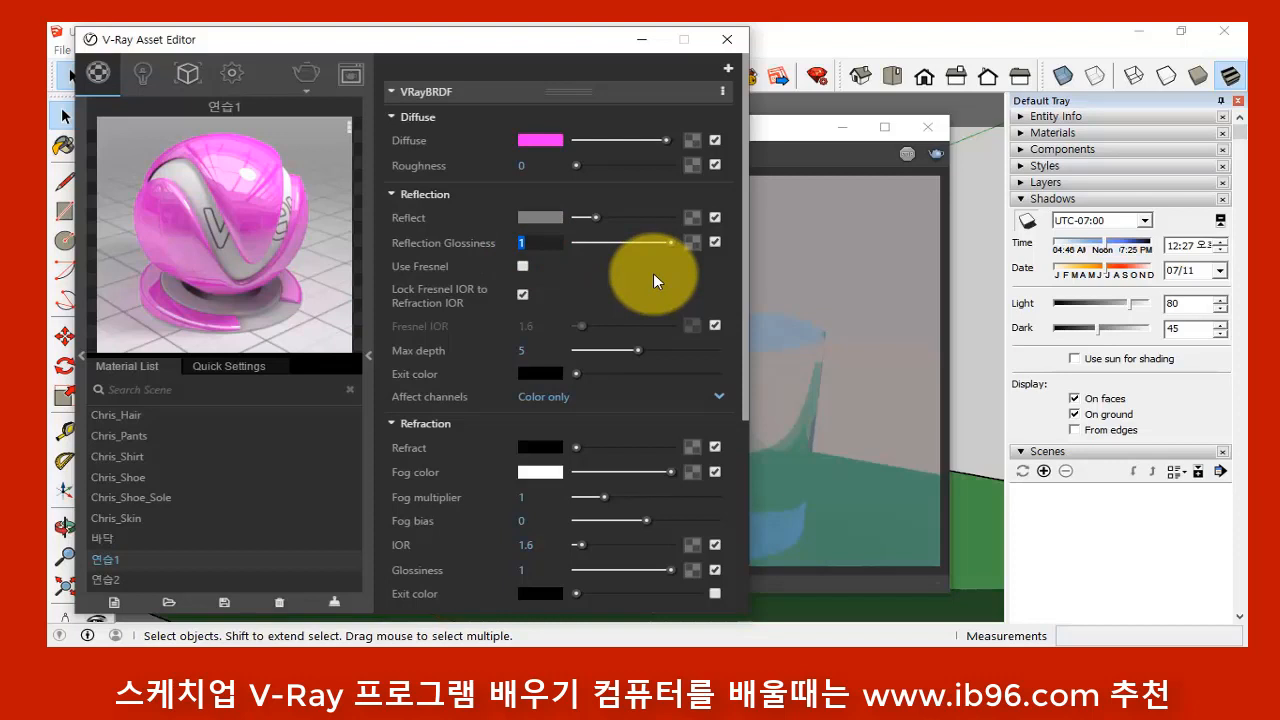
pyautogui.write('0.9')
pyautogui.press('Return')
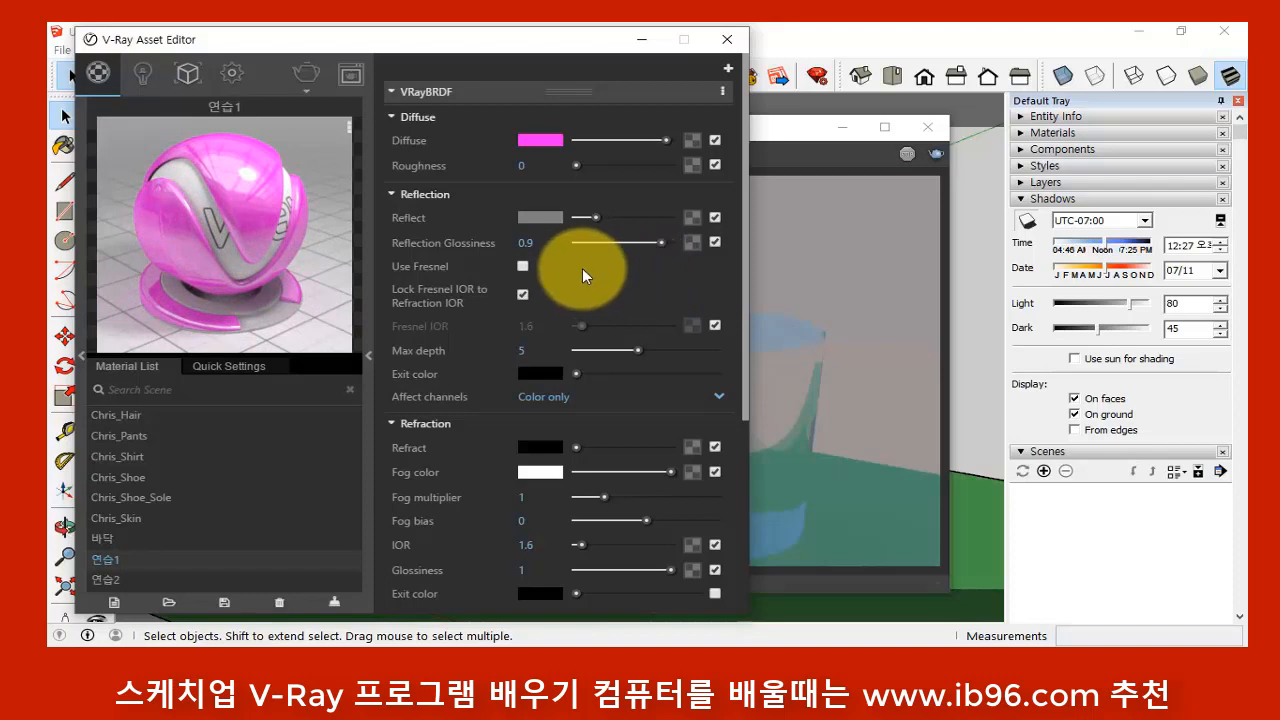
# - Lower the 연습1 material's Reflection Glossiness to 0.8
pyautogui.click(553, 247)
pyautogui.write('0.')
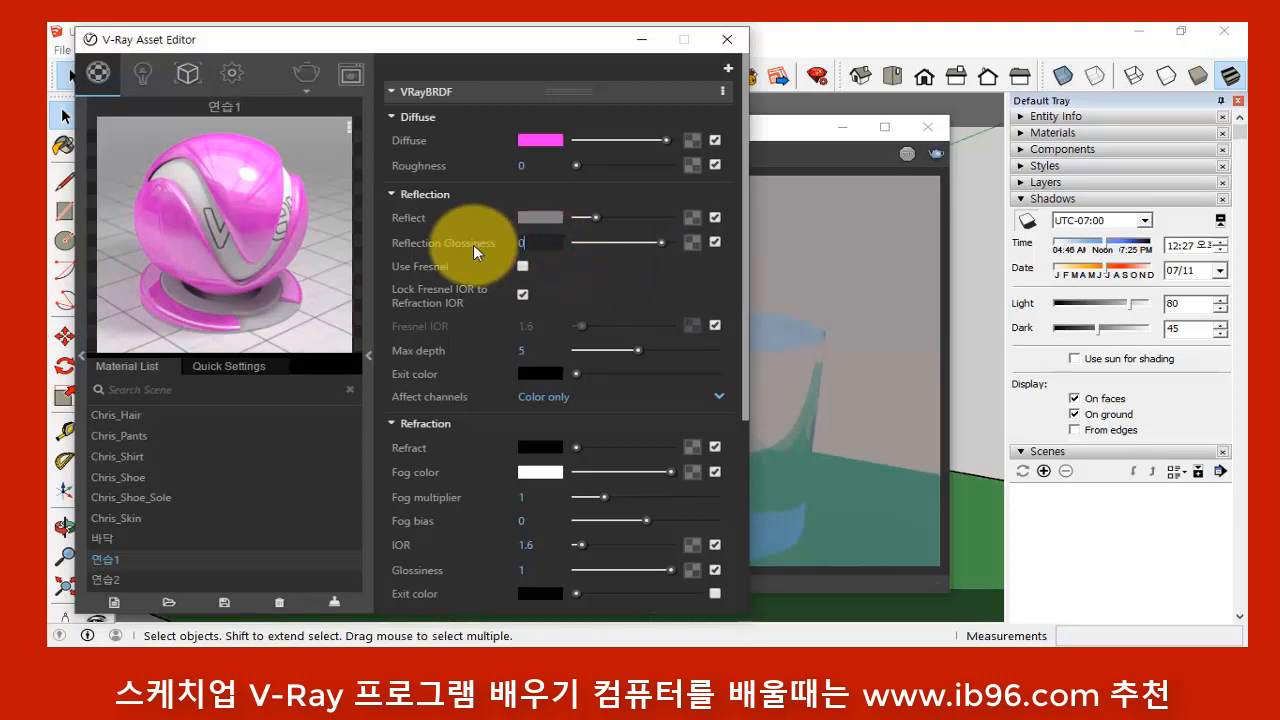
pyautogui.write('8')
pyautogui.press('Return')
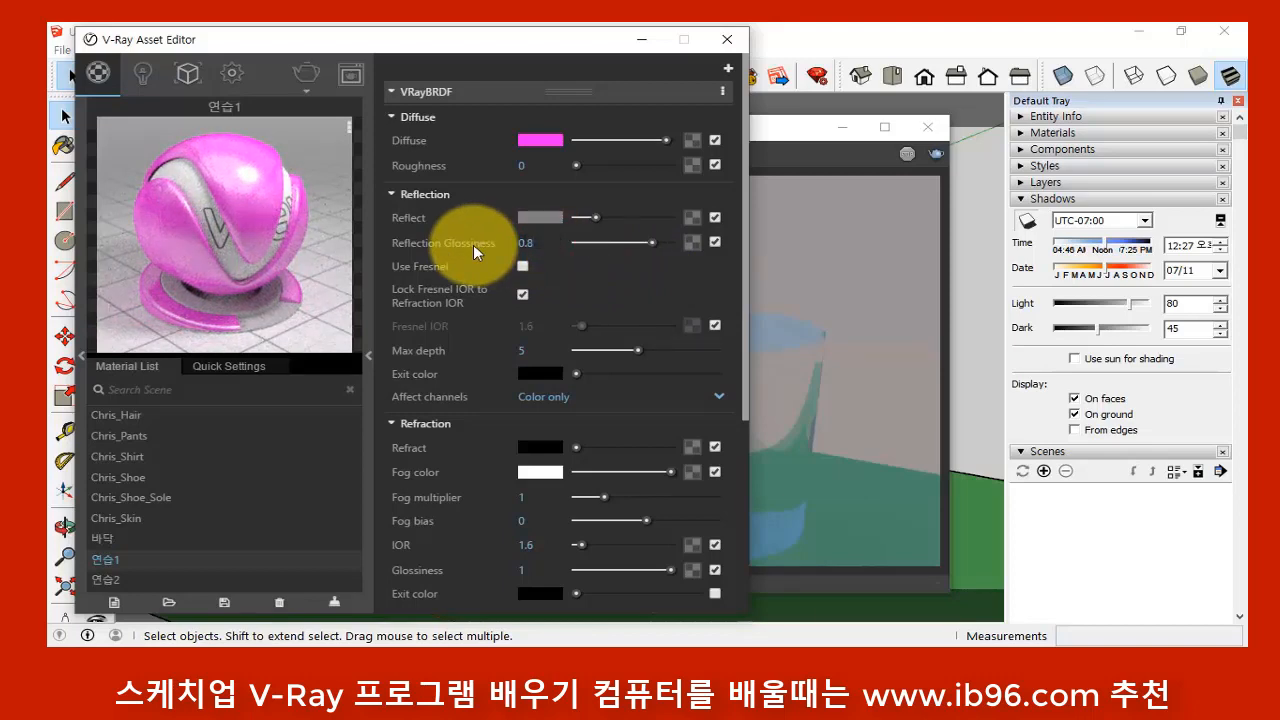
# - Set the 연습1 material's Reflection Glossiness to 0.7
pyautogui.click(533, 243)
pyautogui.moveTo(519, 243); pyautogui.dragTo(482, 244)
pyautogui.write('0.7')
pyautogui.press('Return')
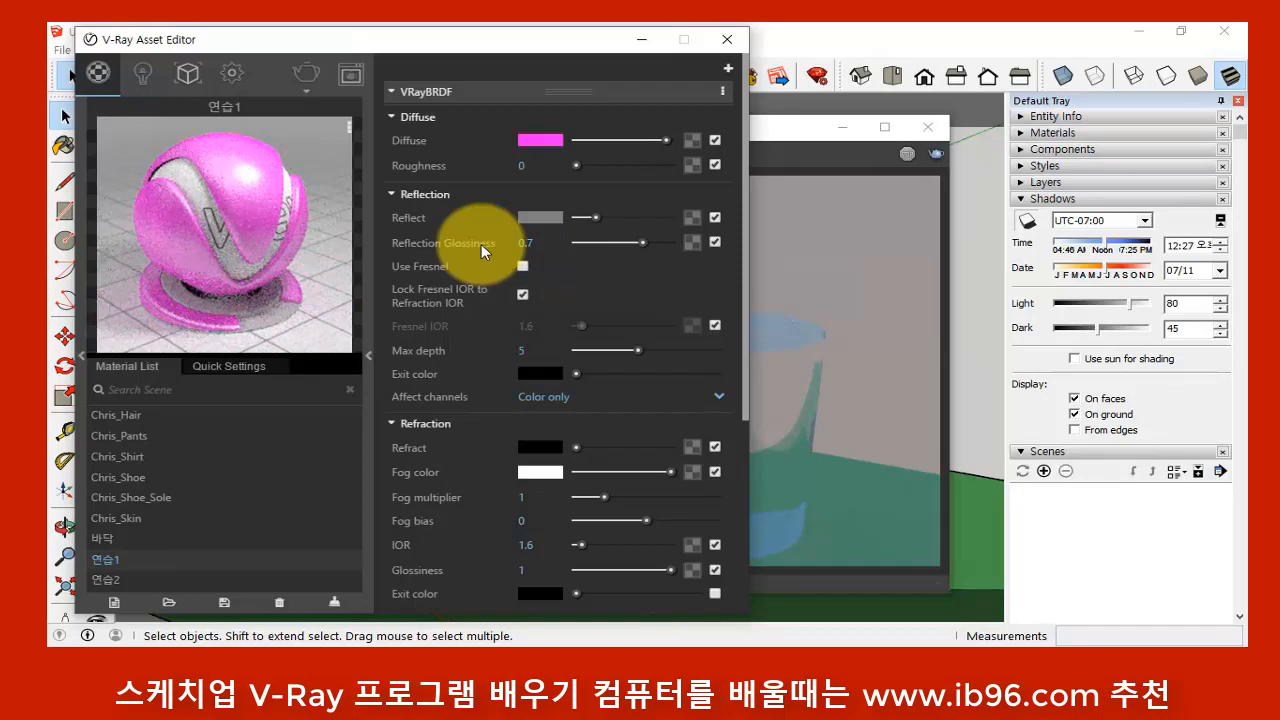
# - Render the scene to check the pink prism's blurrier reflections, and close the frame buffer
pyautogui.click(787, 125)
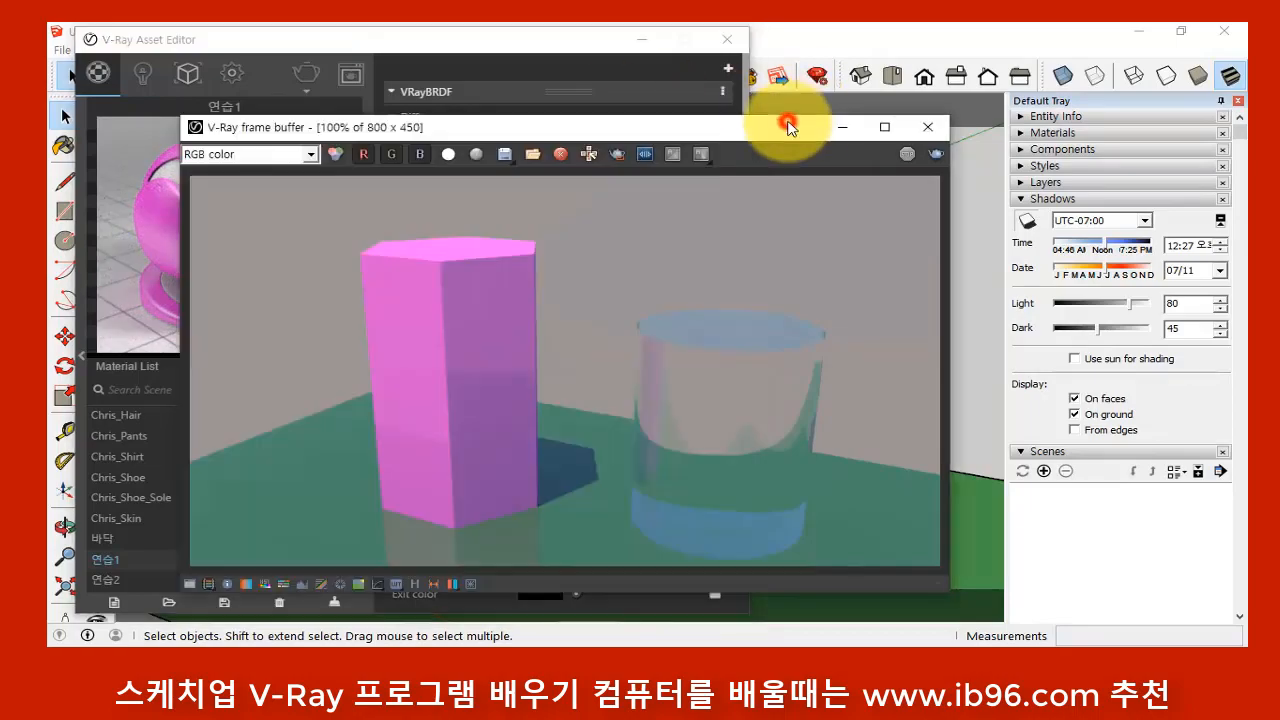
pyautogui.click(935, 153)
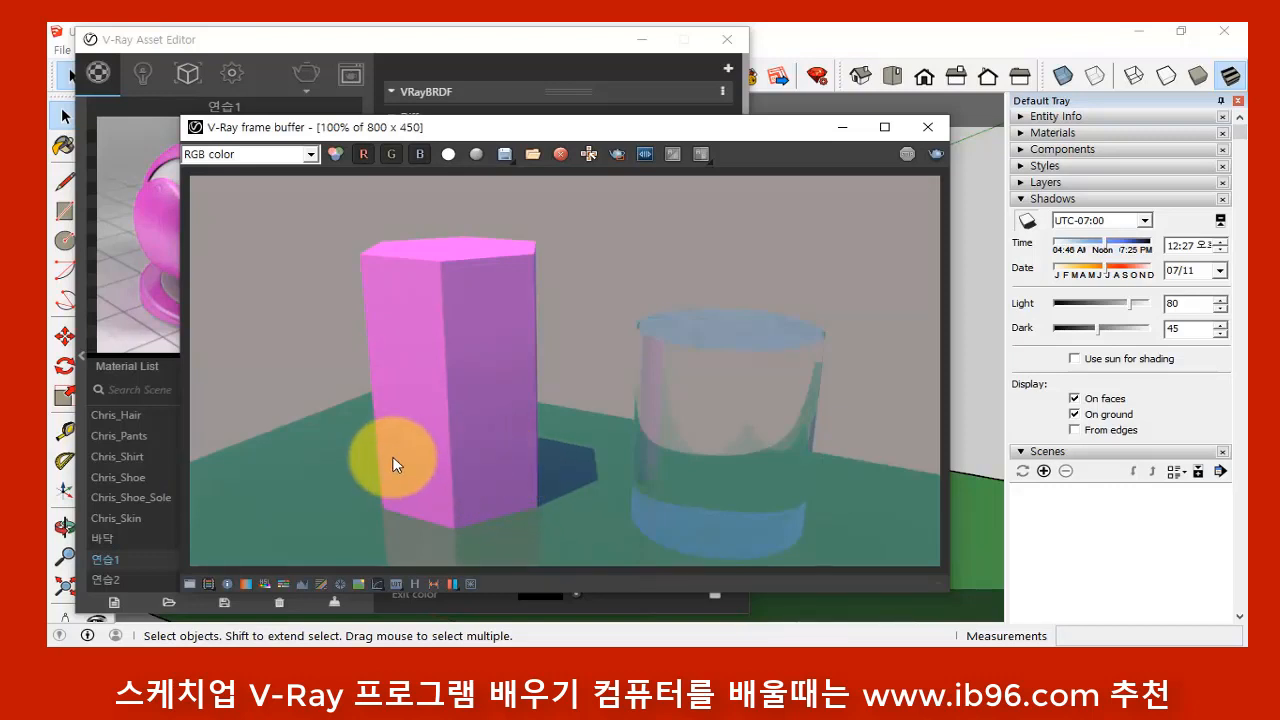
pyautogui.click(936, 130)
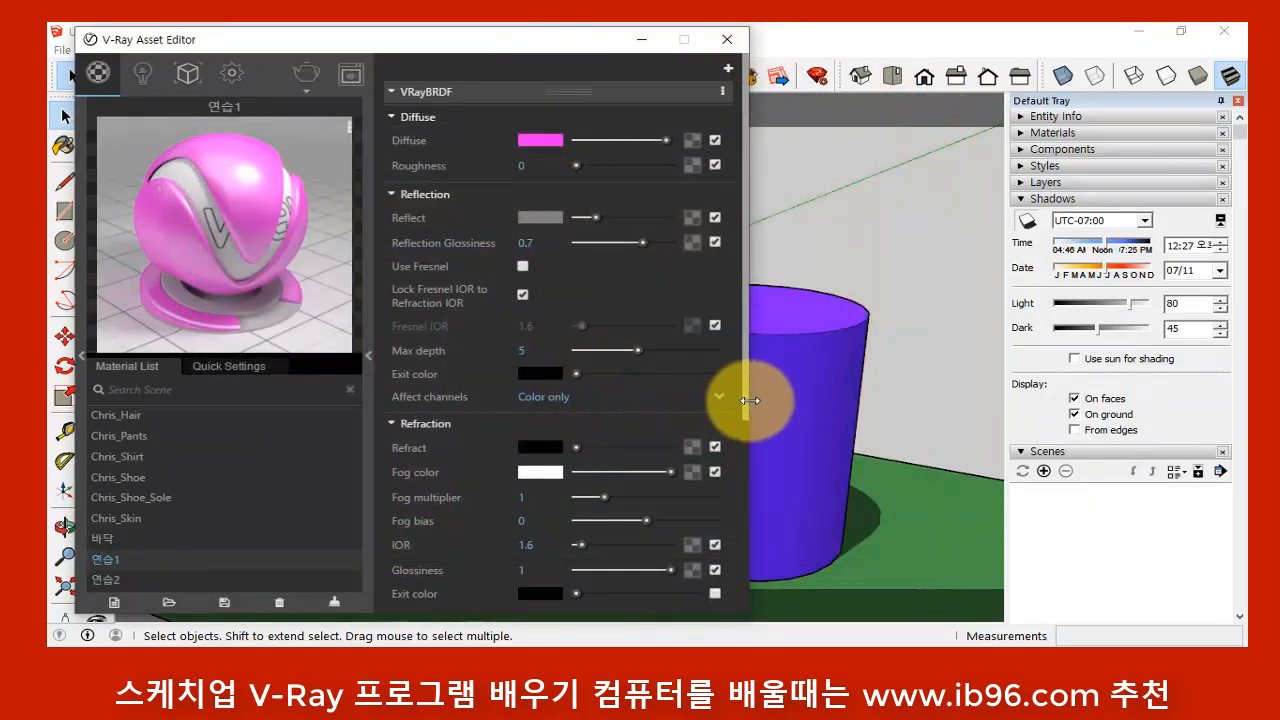
# - Review the remaining 연습1 material settings, and close the V-Ray Asset Editor and the render progress window
pyautogui.moveTo(745, 401); pyautogui.dragTo(767, 566)
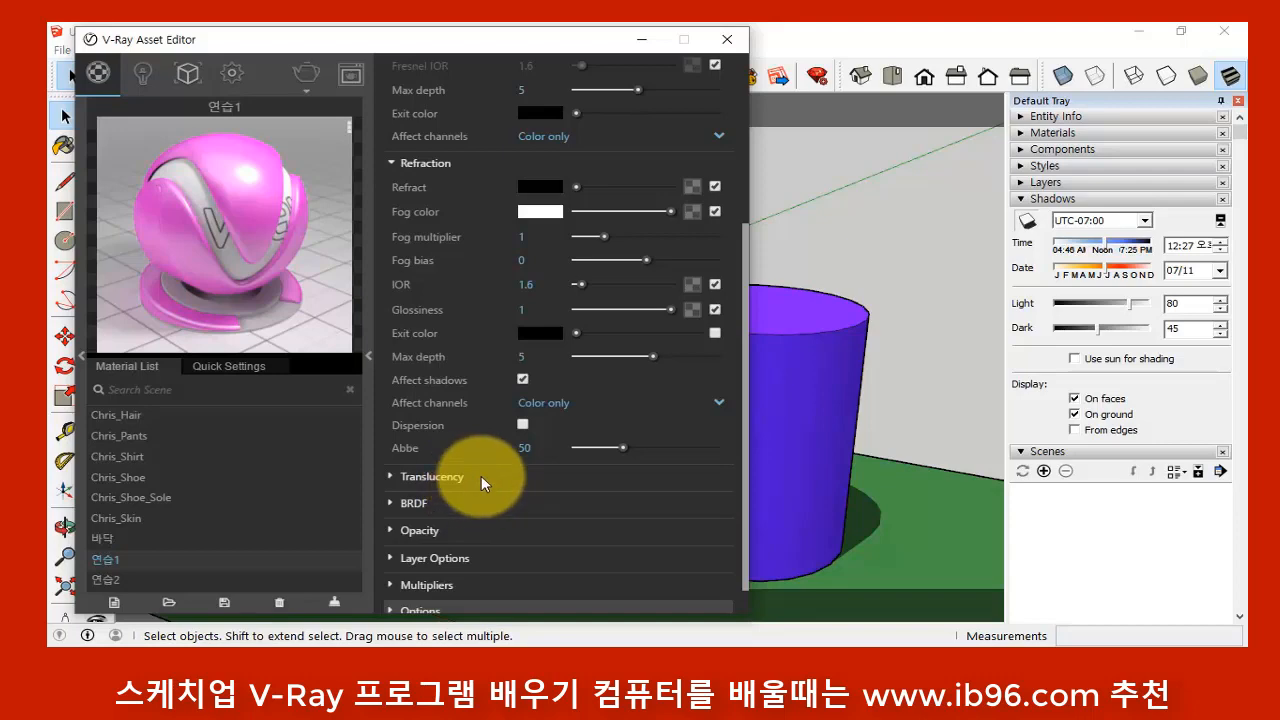
pyautogui.scroll(5, 481, 476)
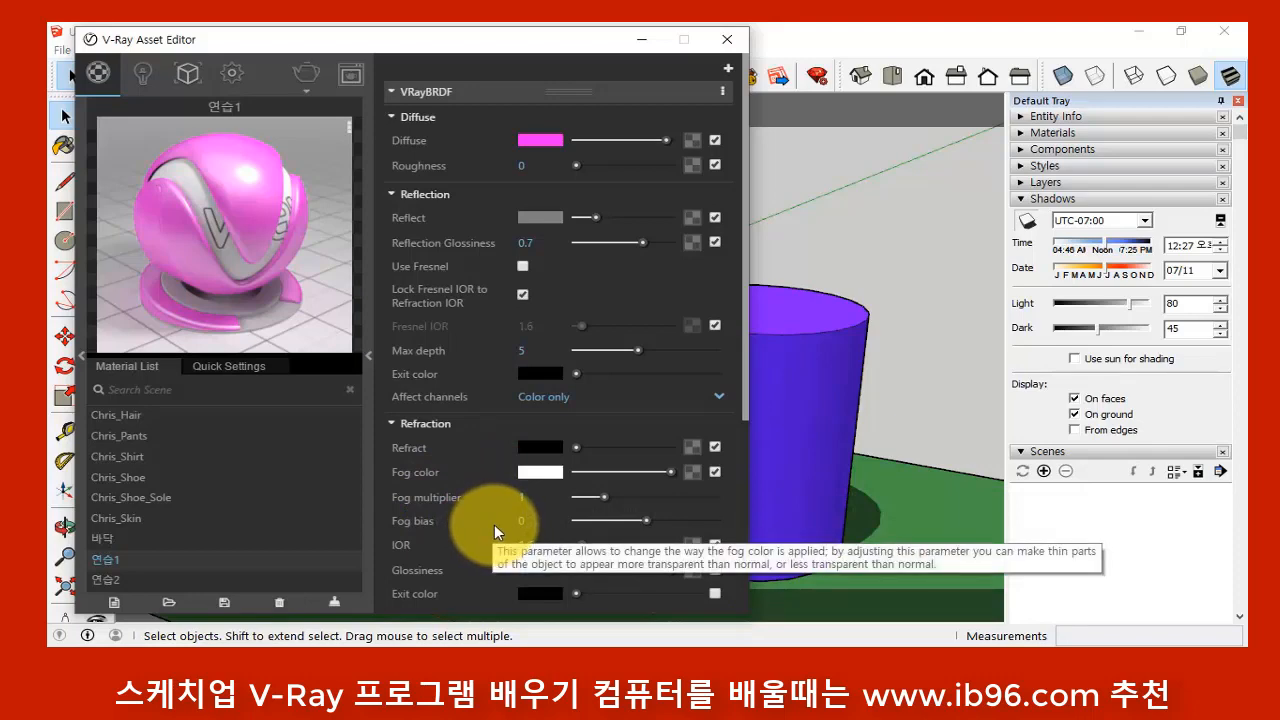
pyautogui.moveTo(500, 43); pyautogui.dragTo(722, 44)
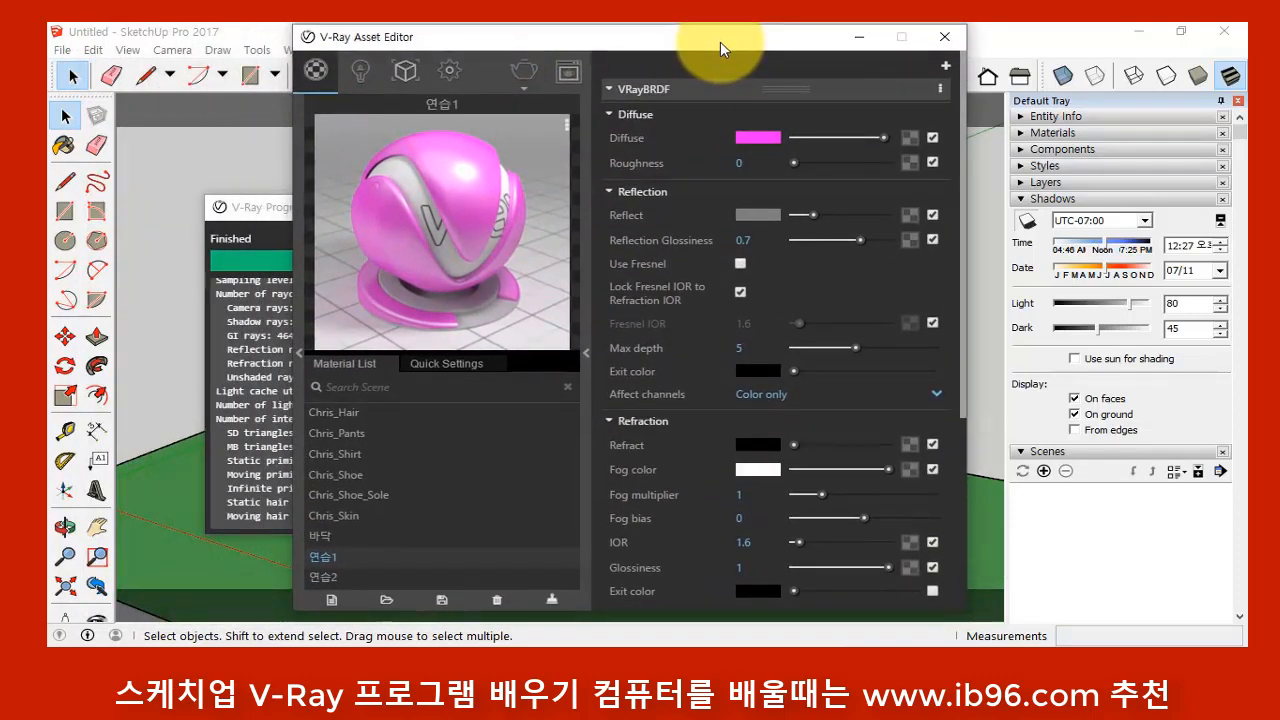
pyautogui.click(944, 38)
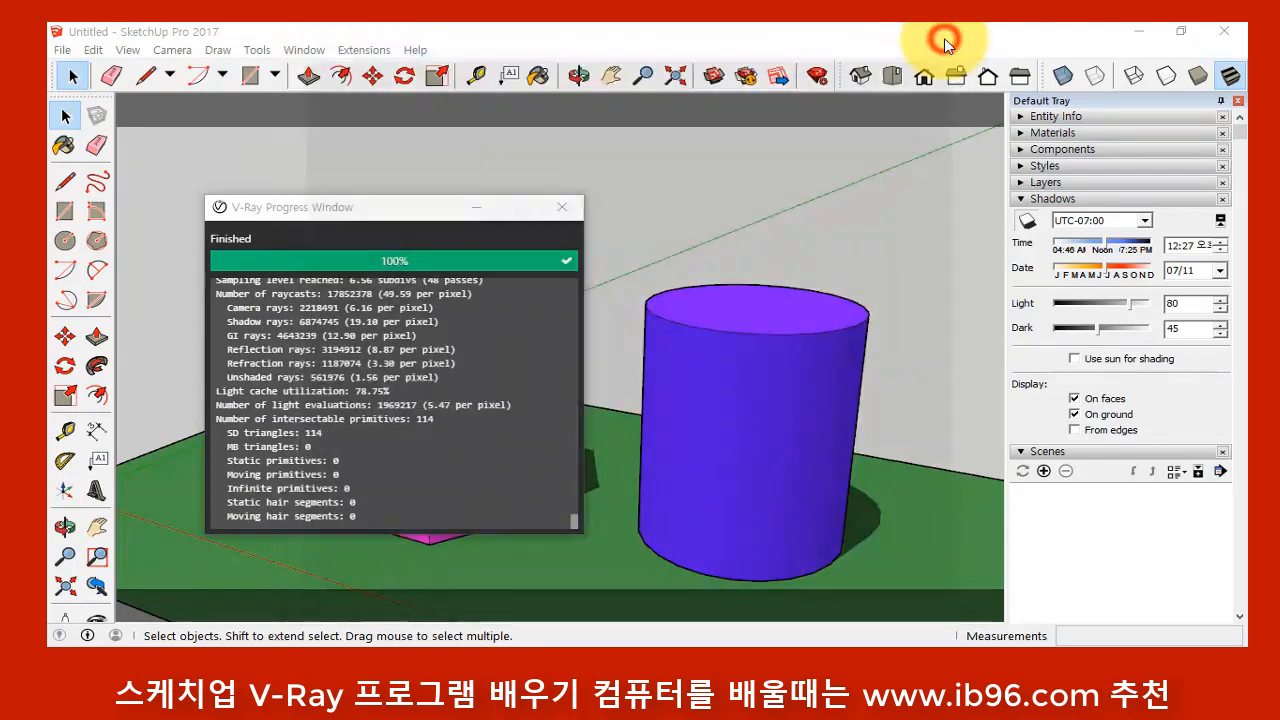
pyautogui.click(572, 208)
pyautogui.click(651, 212)
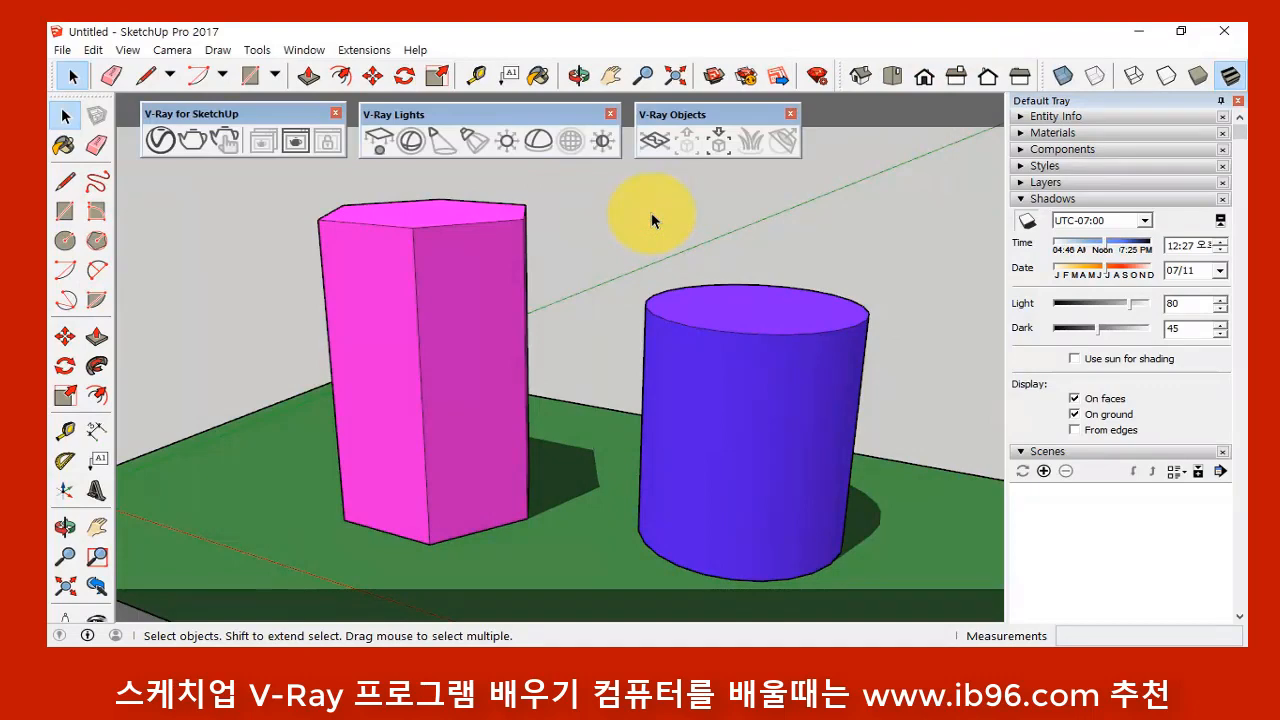
# - Start a new model and delete the default human figure from it
pyautogui.click(65, 50)
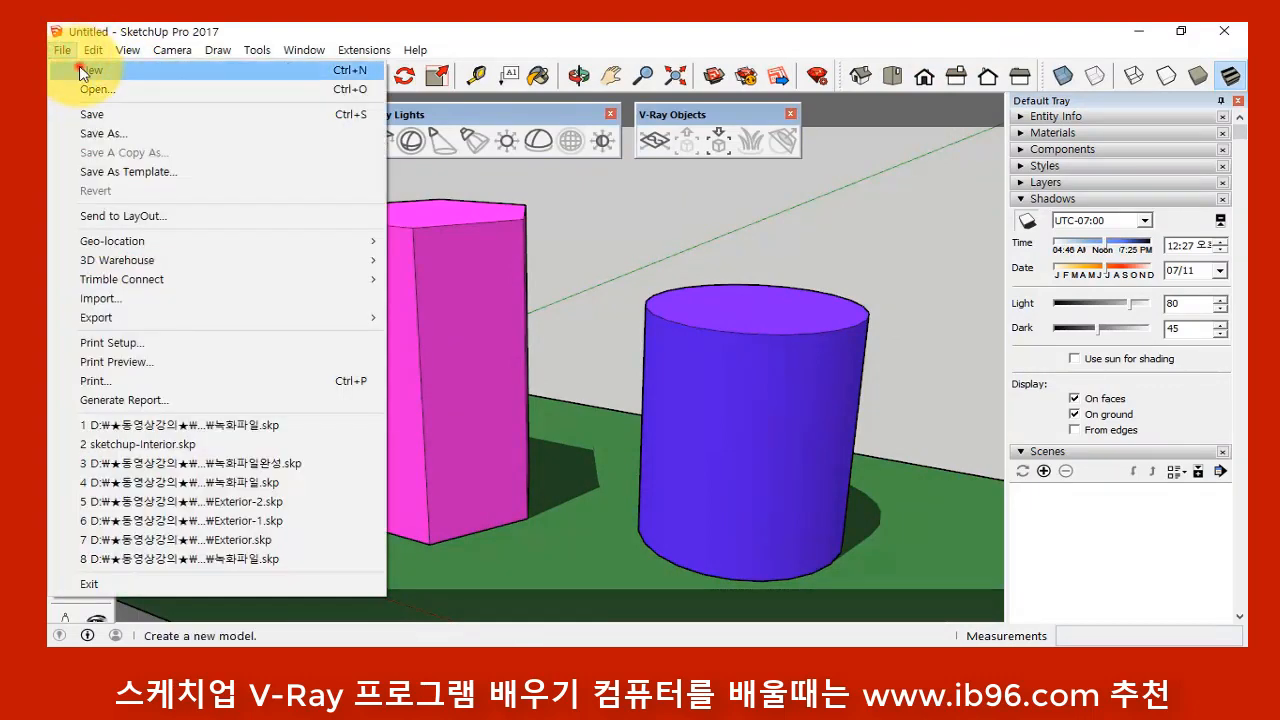
pyautogui.click(84, 72)
pyautogui.click(655, 377)
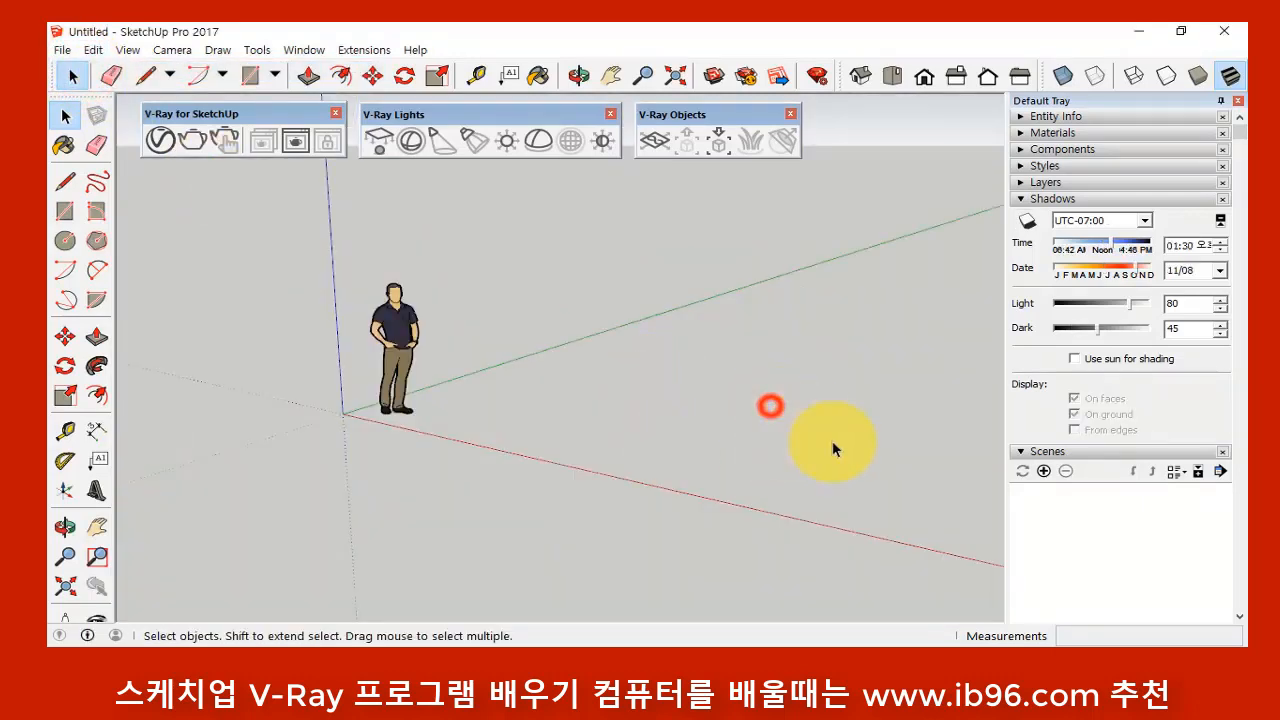
pyautogui.click(464, 522)
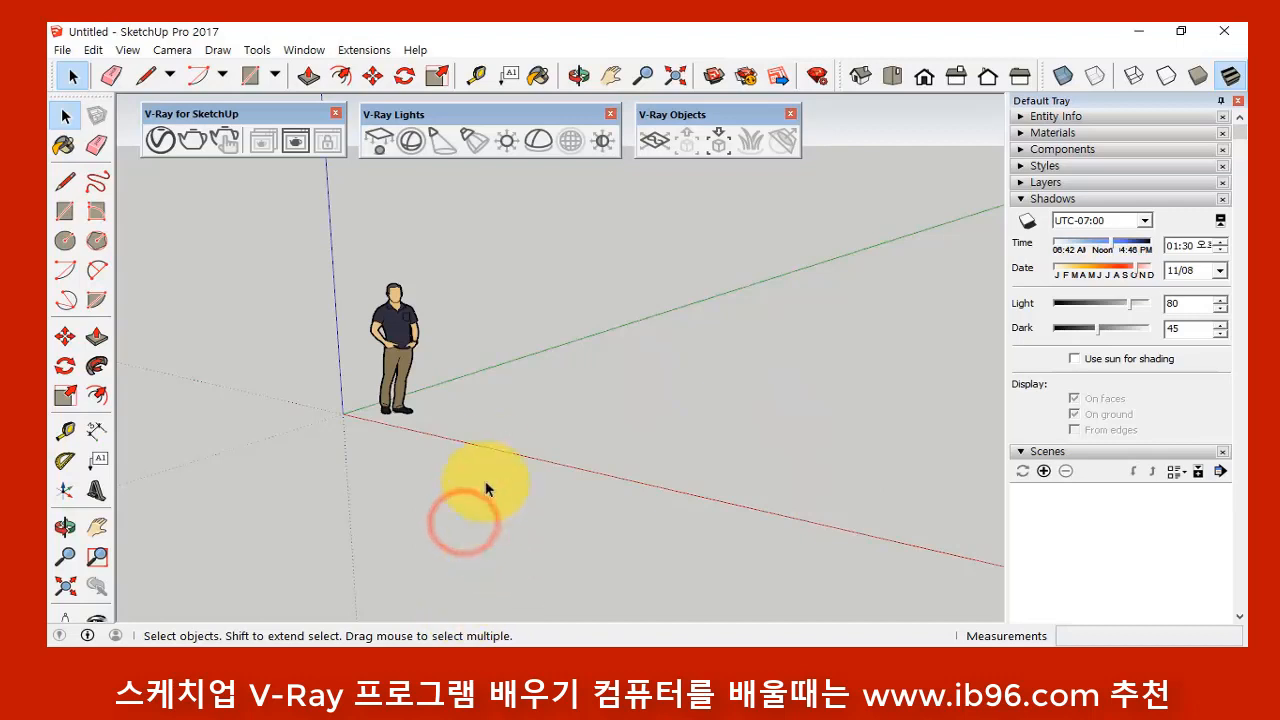
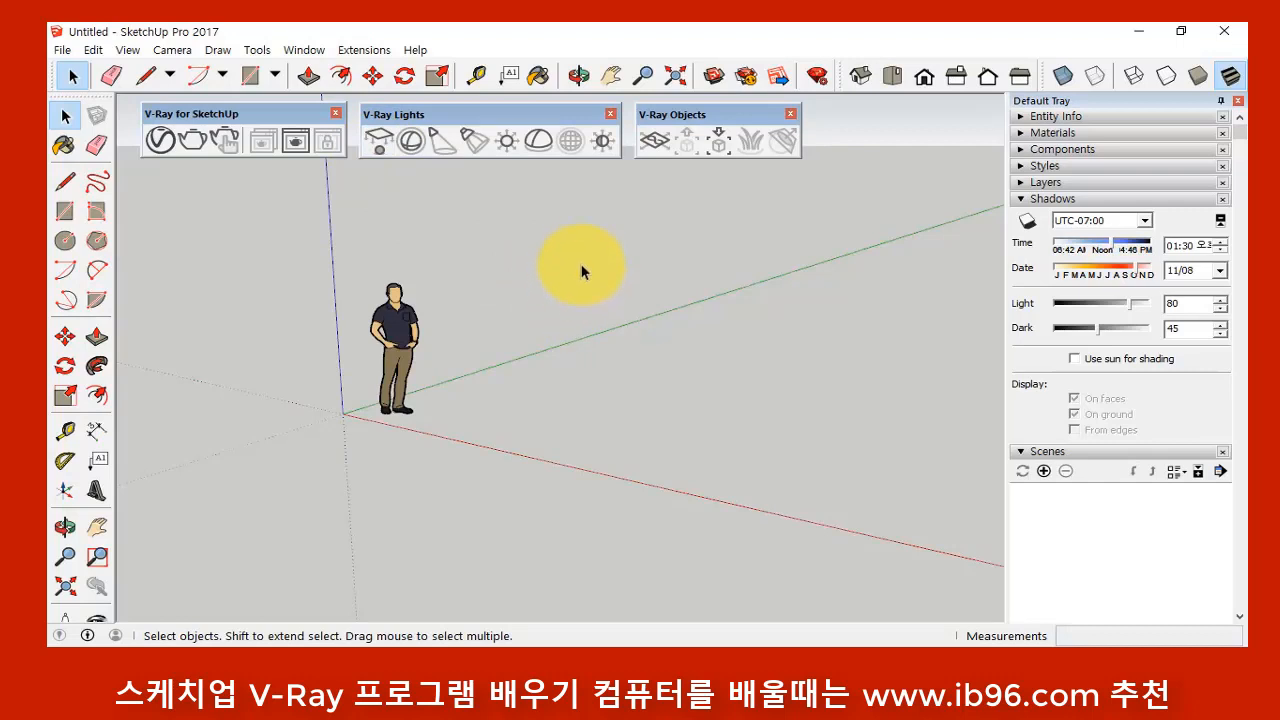
pyautogui.click(393, 323)
pyautogui.press('Delete')
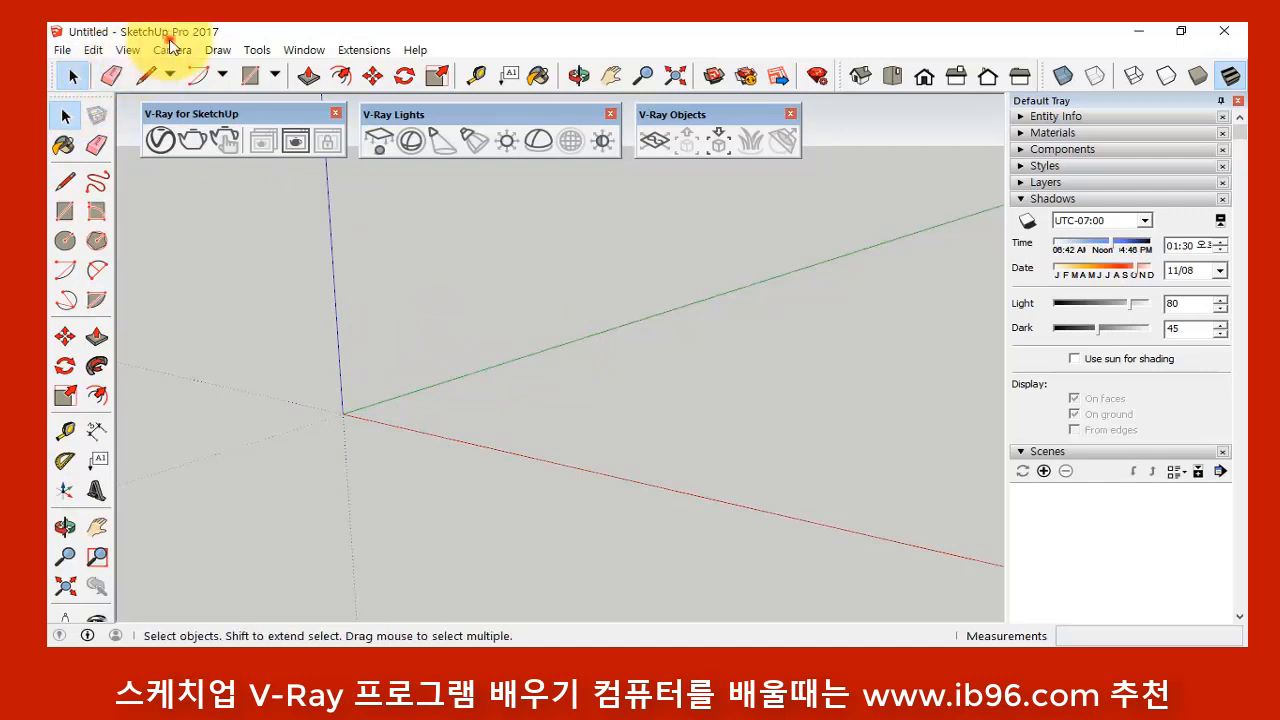
# - Switch the camera to Parallel Projection and show the Front view with the origin near the lower-left of the drawing area
pyautogui.click(172, 48)
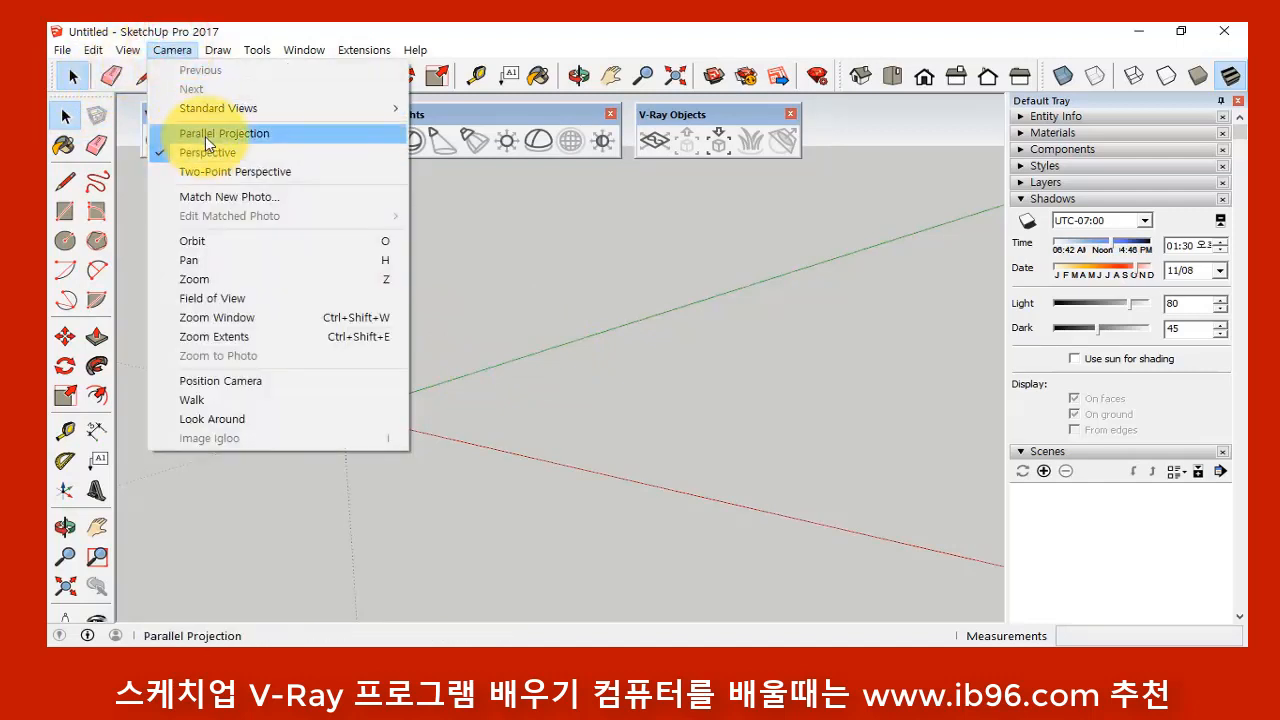
pyautogui.click(204, 136)
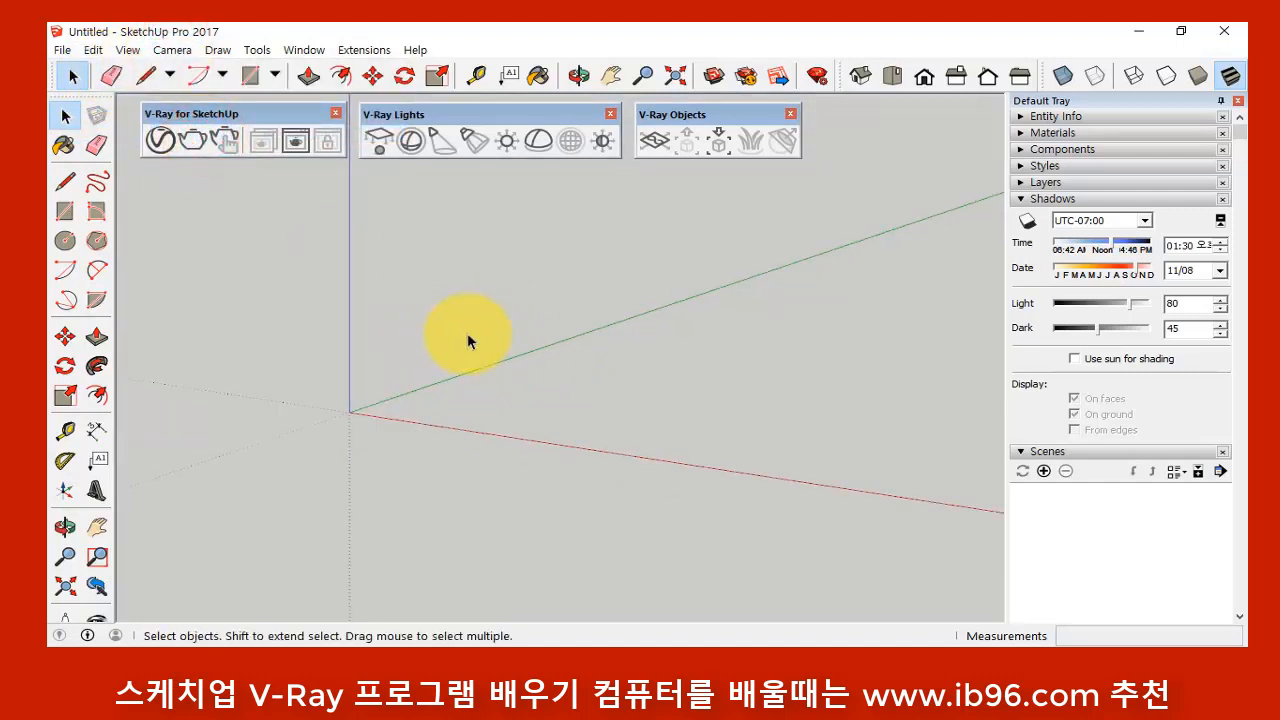
pyautogui.click(891, 76)
pyautogui.click(923, 76)
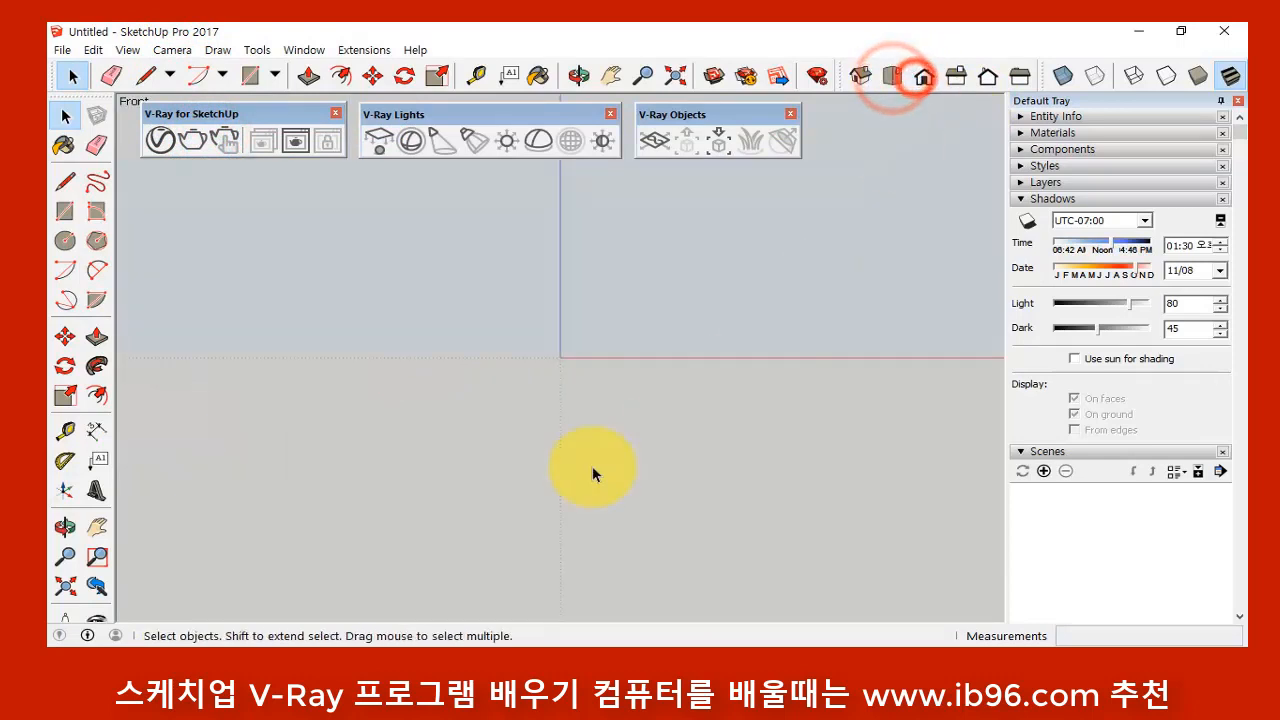
pyautogui.click(96, 522)
pyautogui.moveTo(555, 318); pyautogui.dragTo(304, 491)
pyautogui.click(923, 80)
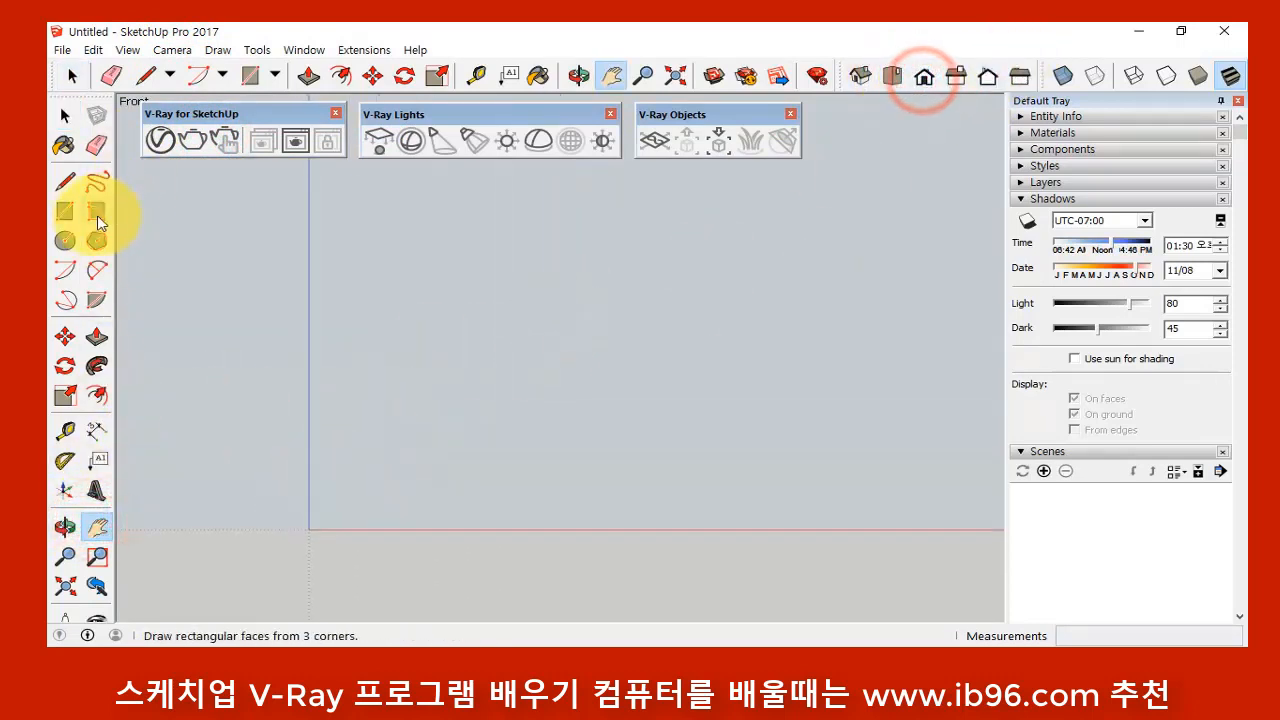
# - Draw a wide upright rectangle in the front plane, with its base on the red axis just beside the origin
pyautogui.click(64, 211)
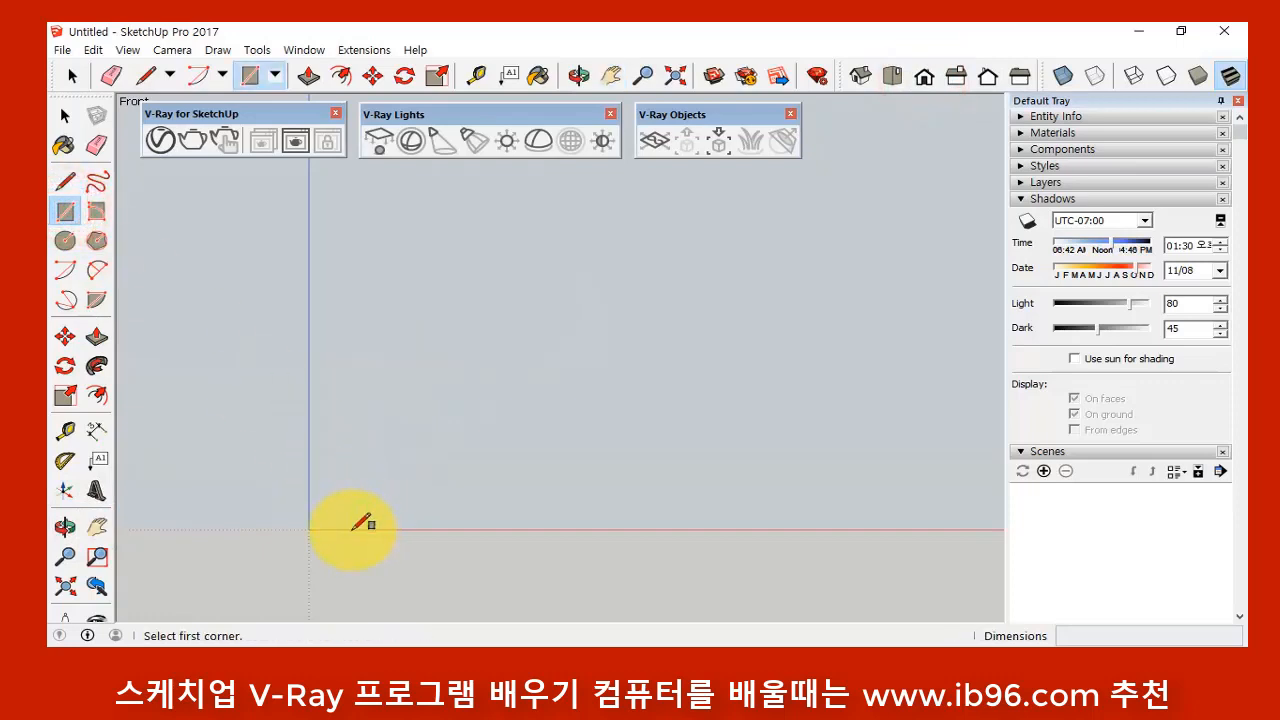
pyautogui.moveTo(352, 529); pyautogui.dragTo(833, 239)
pyautogui.moveTo(766, 314); pyautogui.dragTo(580, 425, button='middle')
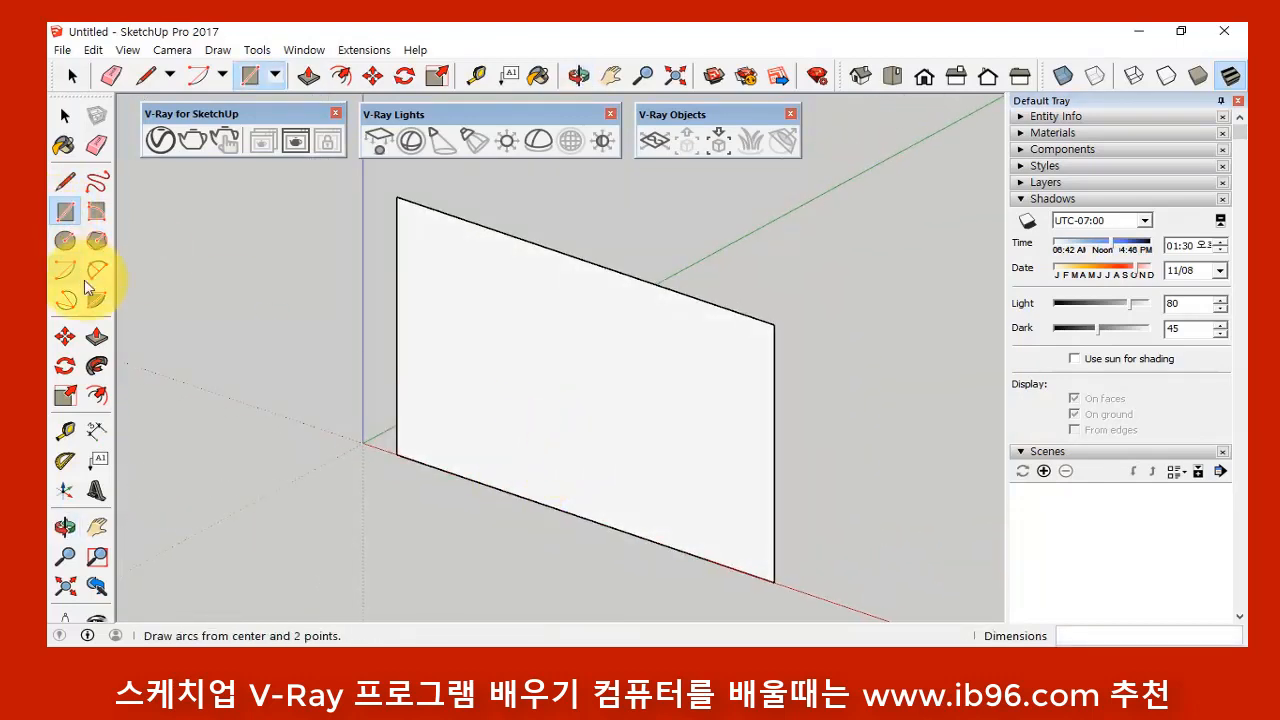
# - Push/Pull the upright rectangle backward along the green axis into a deep room-sized box
pyautogui.click(96, 337)
pyautogui.click(508, 402)
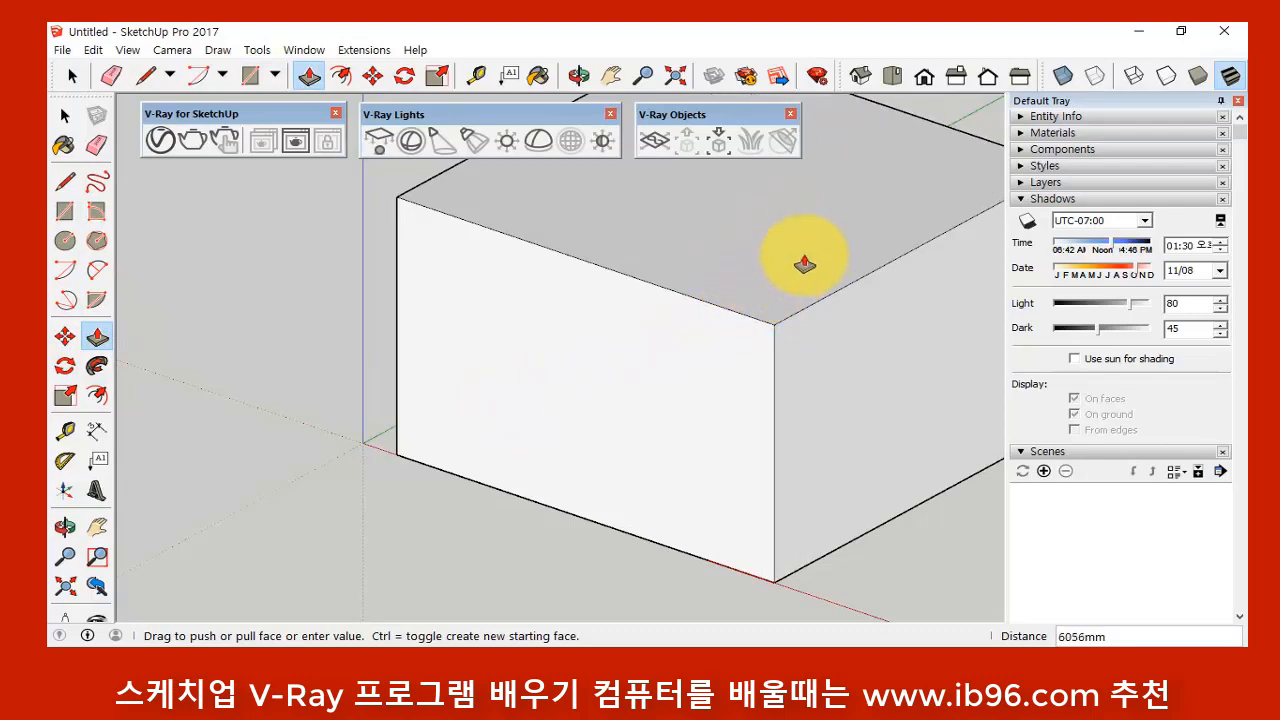
pyautogui.click(833, 225)
pyautogui.moveTo(544, 343); pyautogui.dragTo(600, 270, button='middle')
pyautogui.click(96, 527)
pyautogui.moveTo(429, 371); pyautogui.dragTo(337, 451)
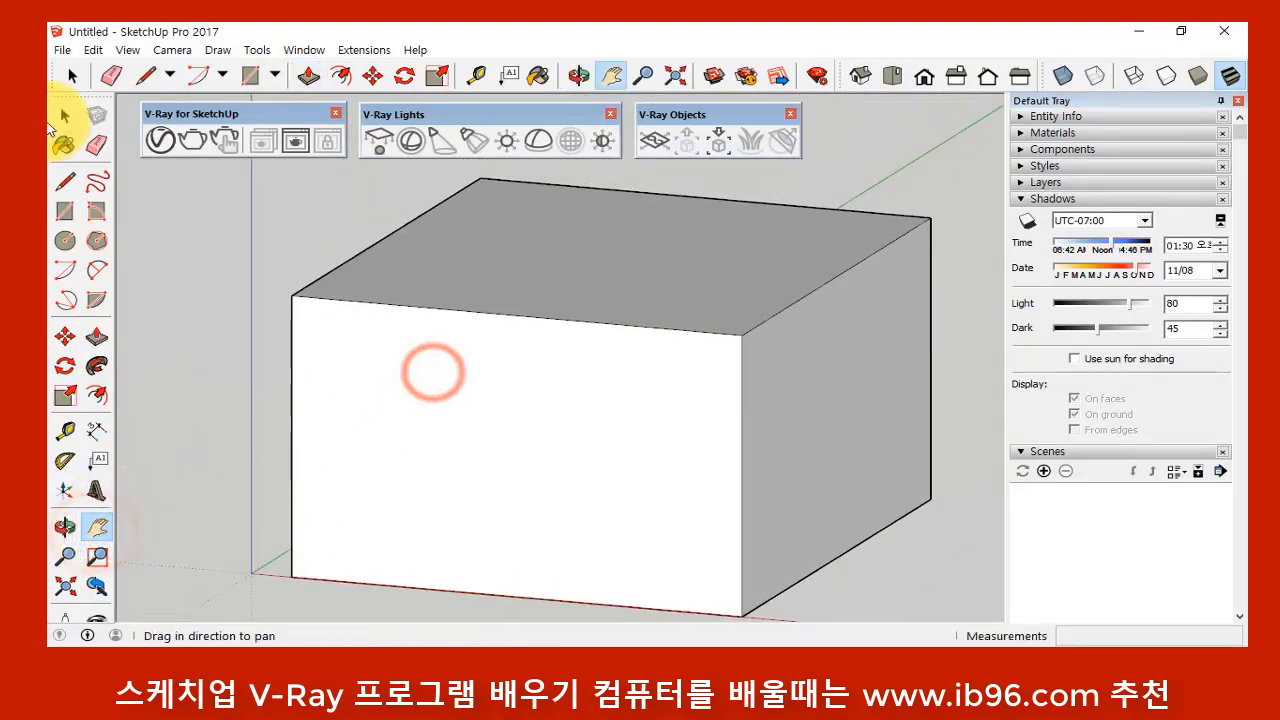
# - Delete the box's front face to open up the room interior
pyautogui.click(65, 116)
pyautogui.click(409, 462)
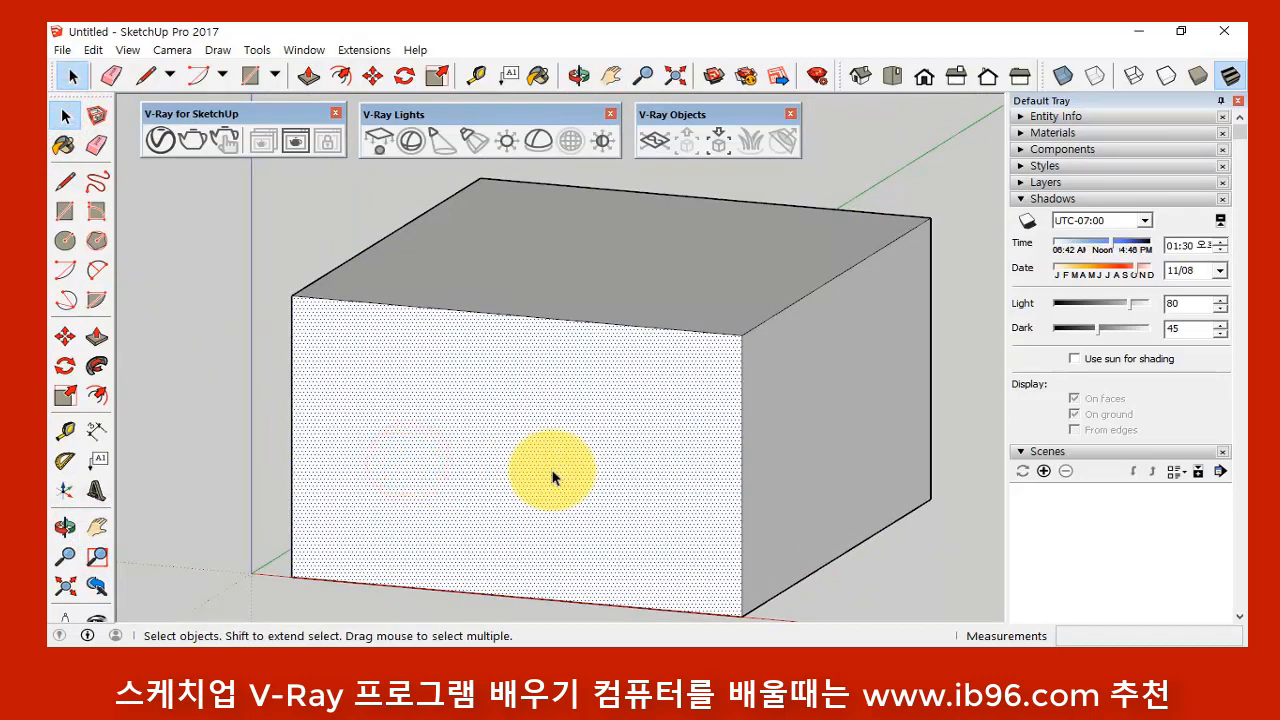
pyautogui.press('Delete')
pyautogui.moveTo(518, 479)
pyautogui.mouseDown(button='middle')
pyautogui.moveTo(520, 449)
pyautogui.moveTo(646, 291)
pyautogui.moveTo(523, 480)
pyautogui.moveTo(500, 489)
pyautogui.mouseUp(button='middle')
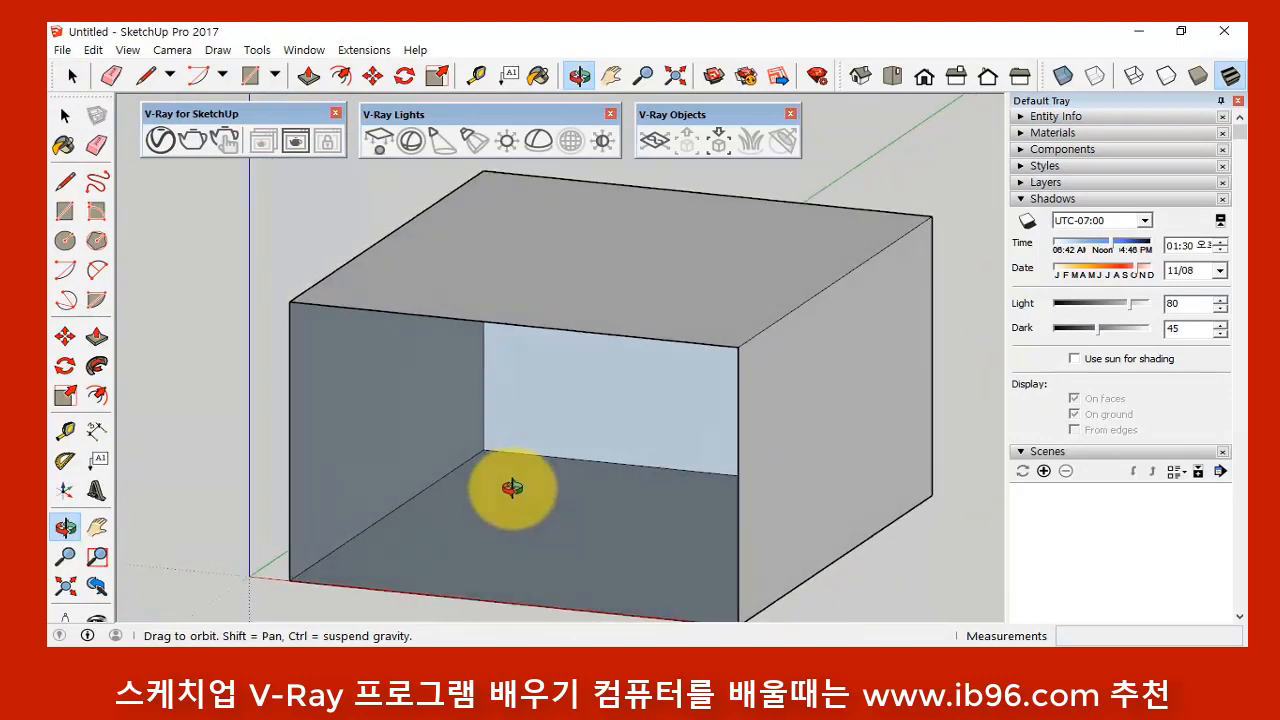
# - Select the entire open box and reverse all of its faces so the front sides point inward
pyautogui.click(676, 232)
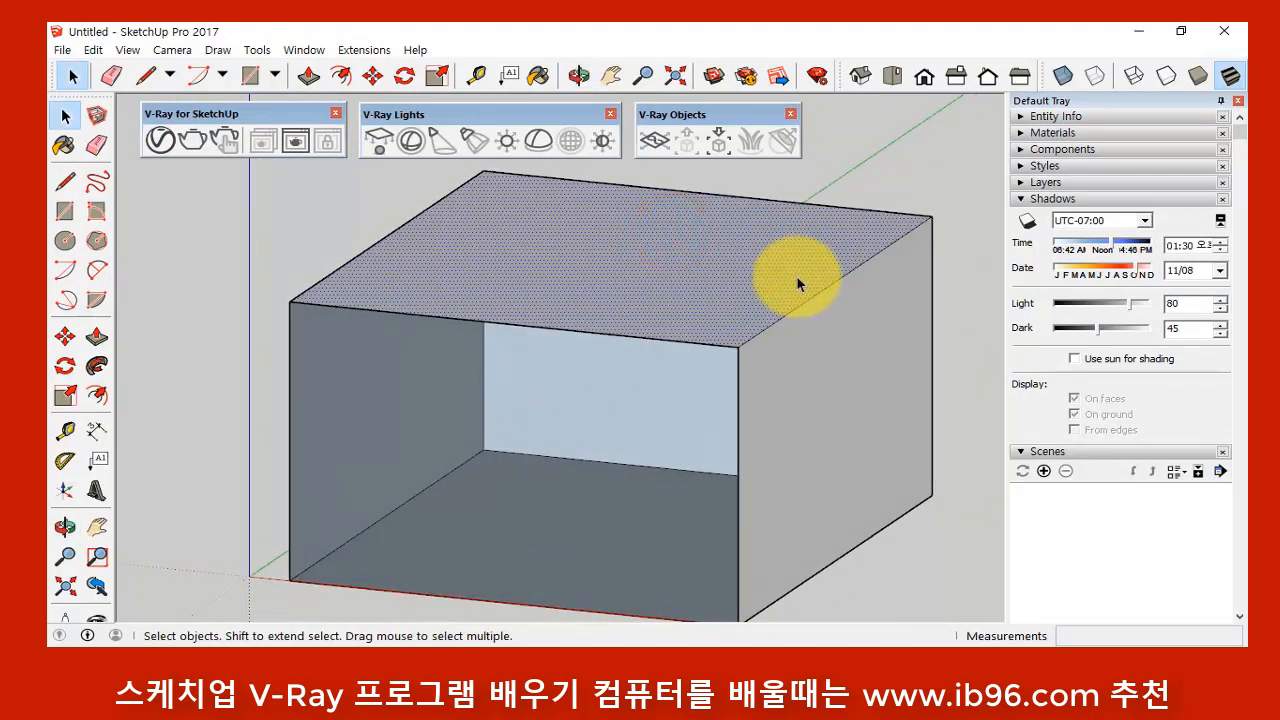
pyautogui.moveTo(488, 381); pyautogui.dragTo(551, 294, button='middle')
pyautogui.click(636, 220)
pyautogui.moveTo(583, 358); pyautogui.dragTo(600, 300, button='middle')
pyautogui.tripleClick(579, 367)
pyautogui.rightClick(616, 241)
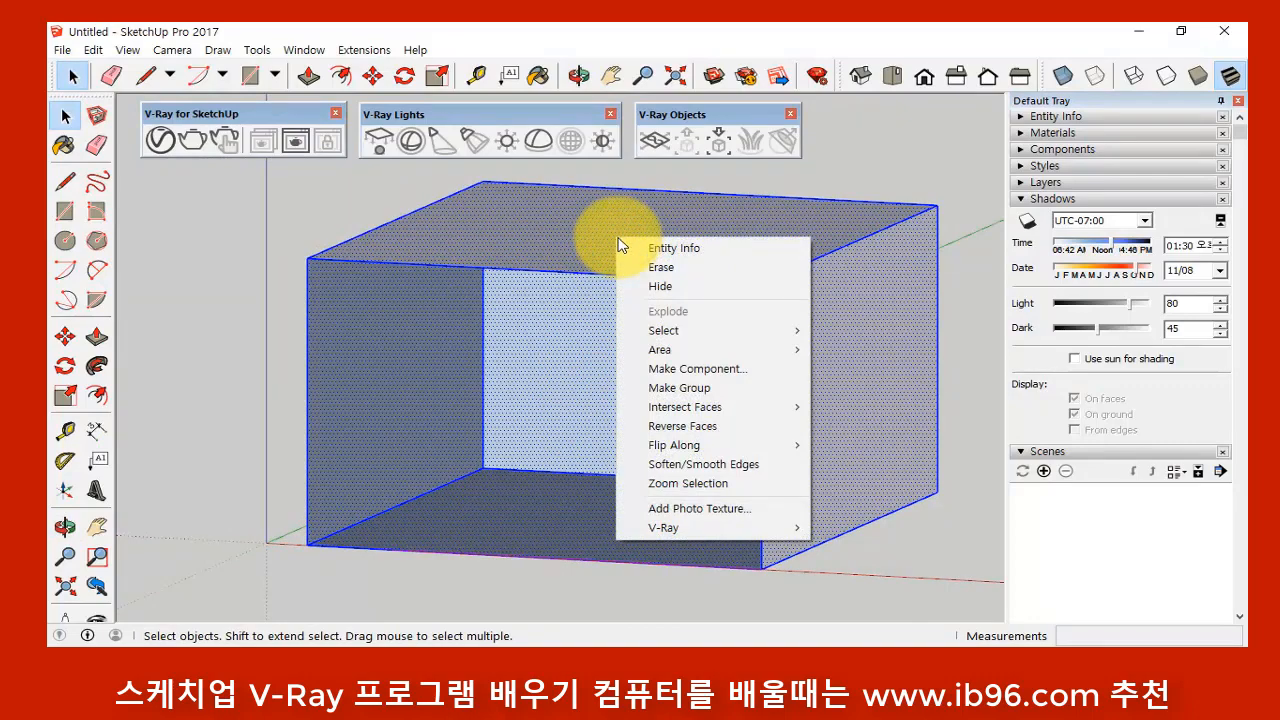
pyautogui.click(659, 426)
pyautogui.click(966, 266)
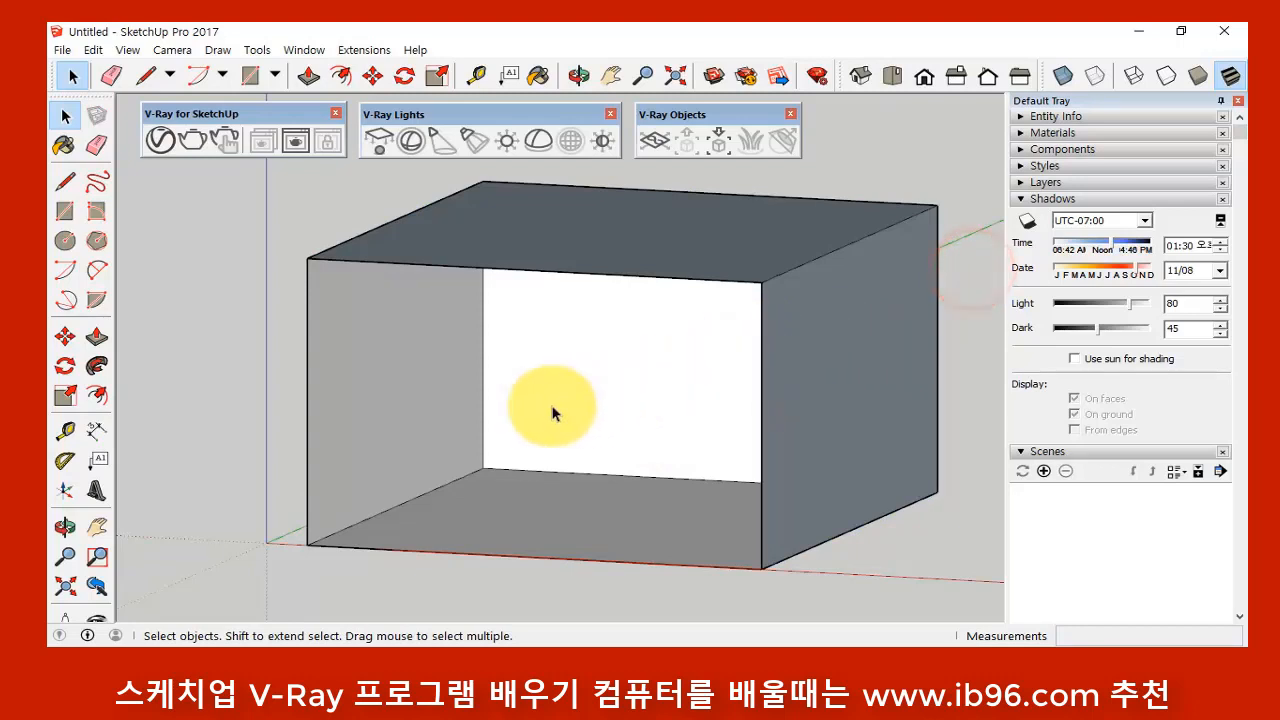
# - Switch the camera back to Perspective and frame the room through its open front
pyautogui.moveTo(537, 363); pyautogui.dragTo(627, 357, button='middle')
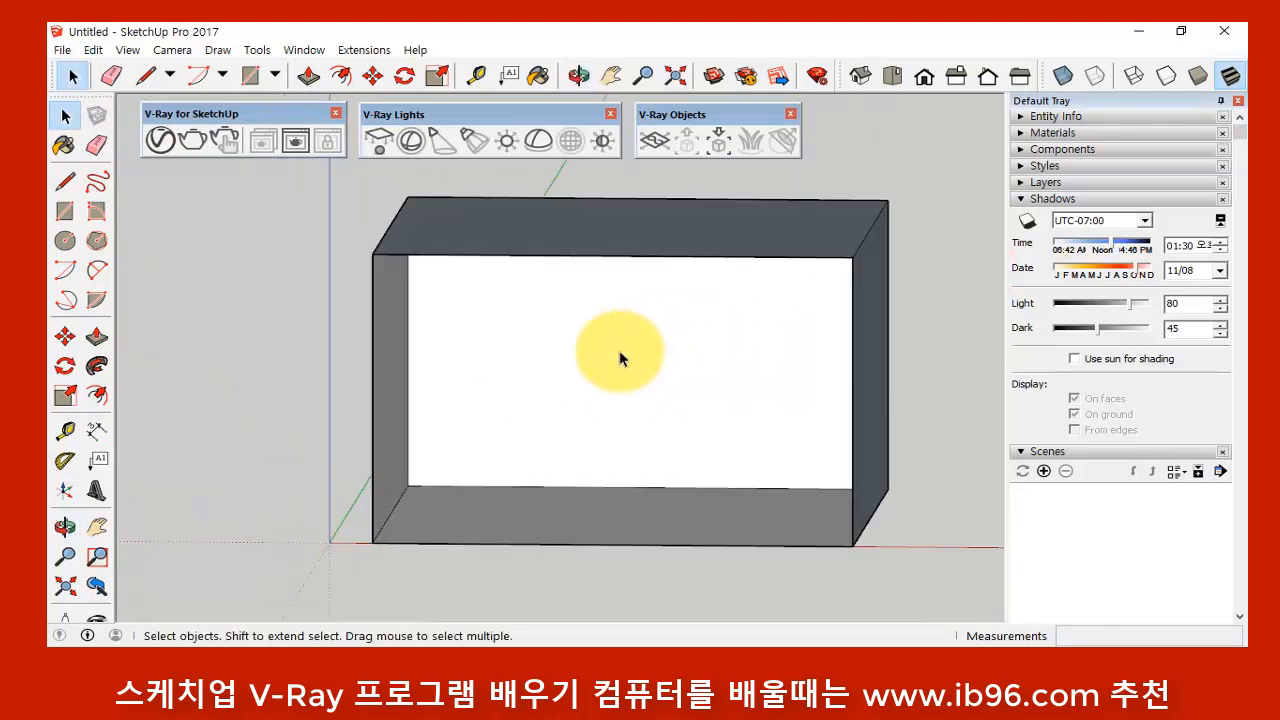
pyautogui.click(172, 49)
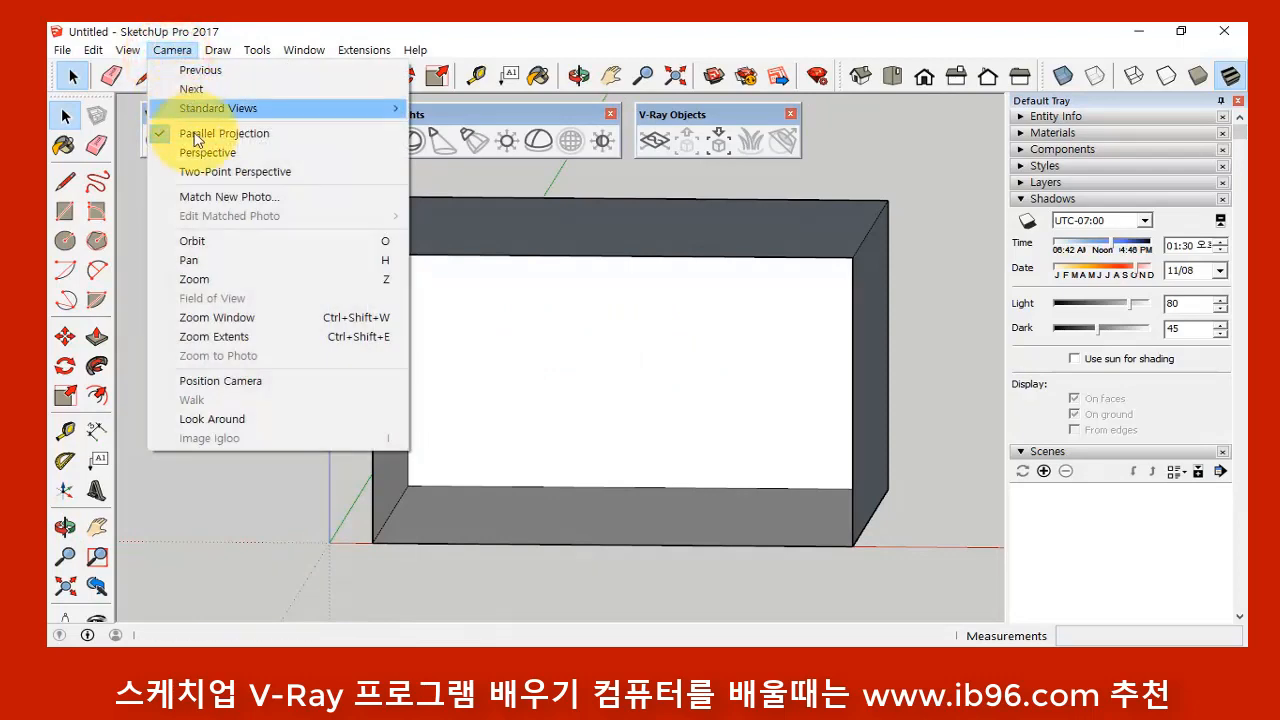
pyautogui.click(213, 163)
pyautogui.moveTo(685, 475); pyautogui.dragTo(658, 446, button='middle')
pyautogui.scroll(2, 611, 406)
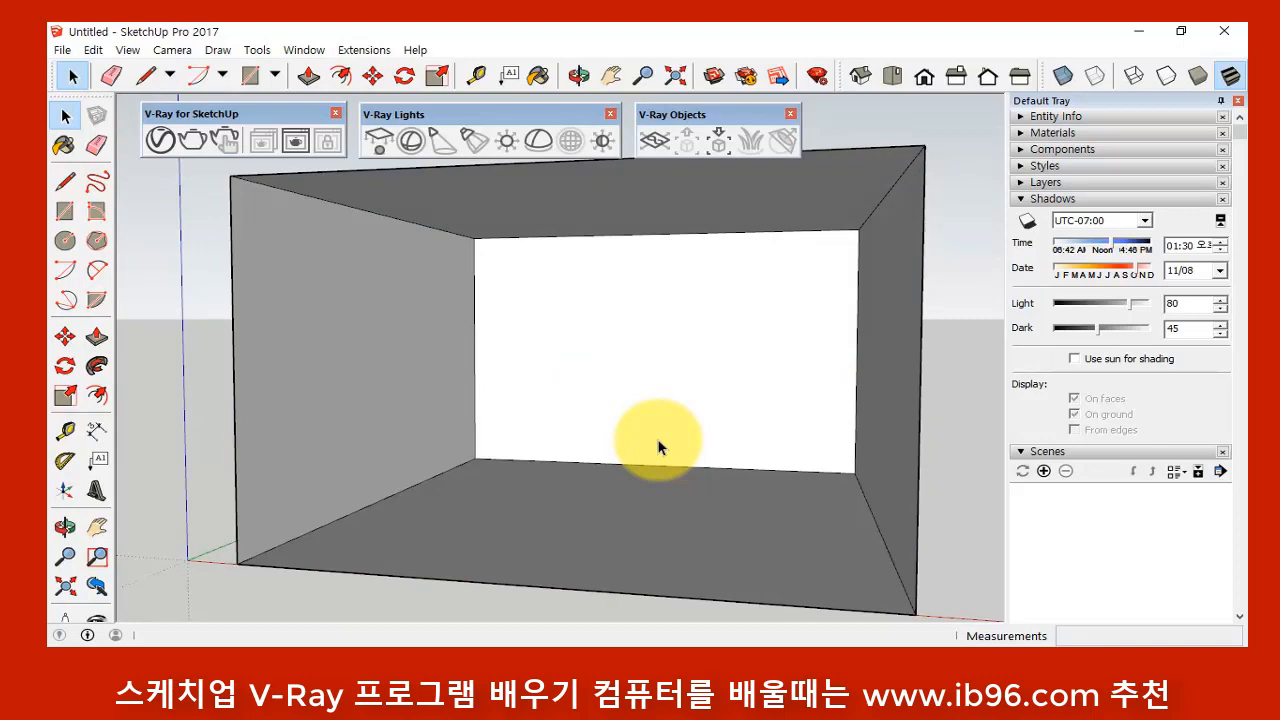
# - With the V-Ray Asset Editor open beside the model, paint the room's right side wall with Granite Brown from the Stone material library
pyautogui.click(163, 141)
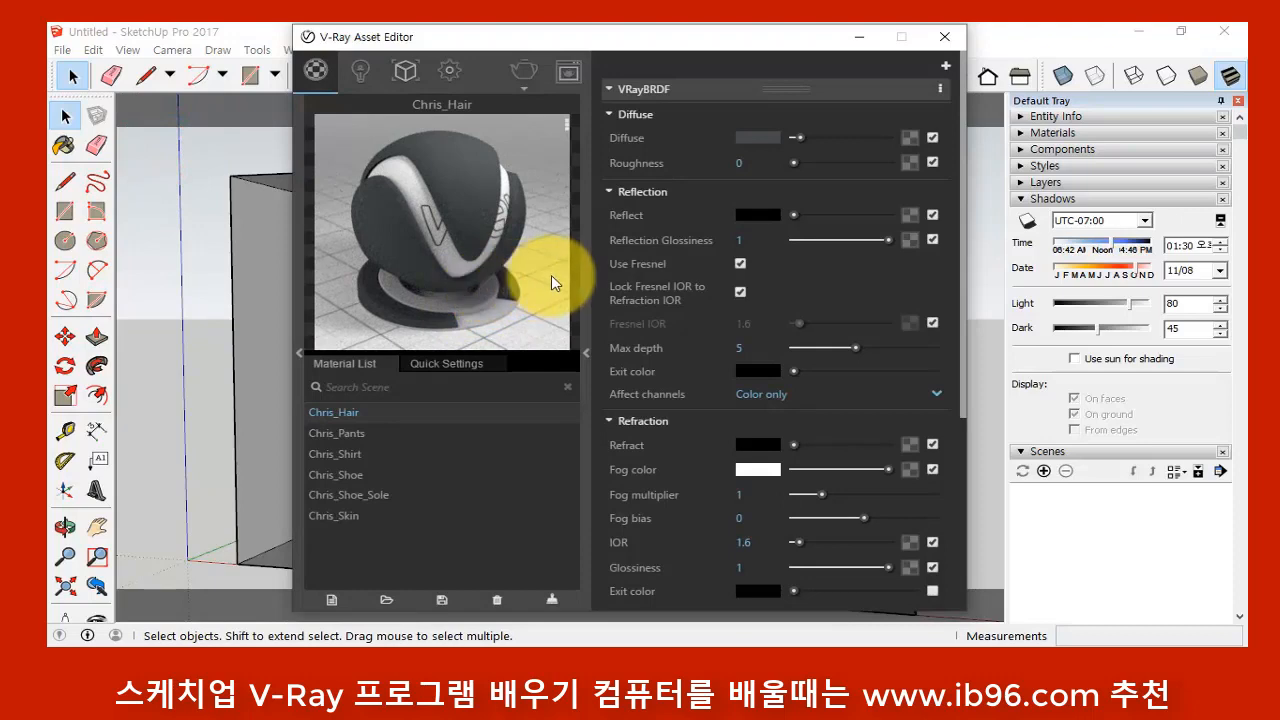
pyautogui.press('b')
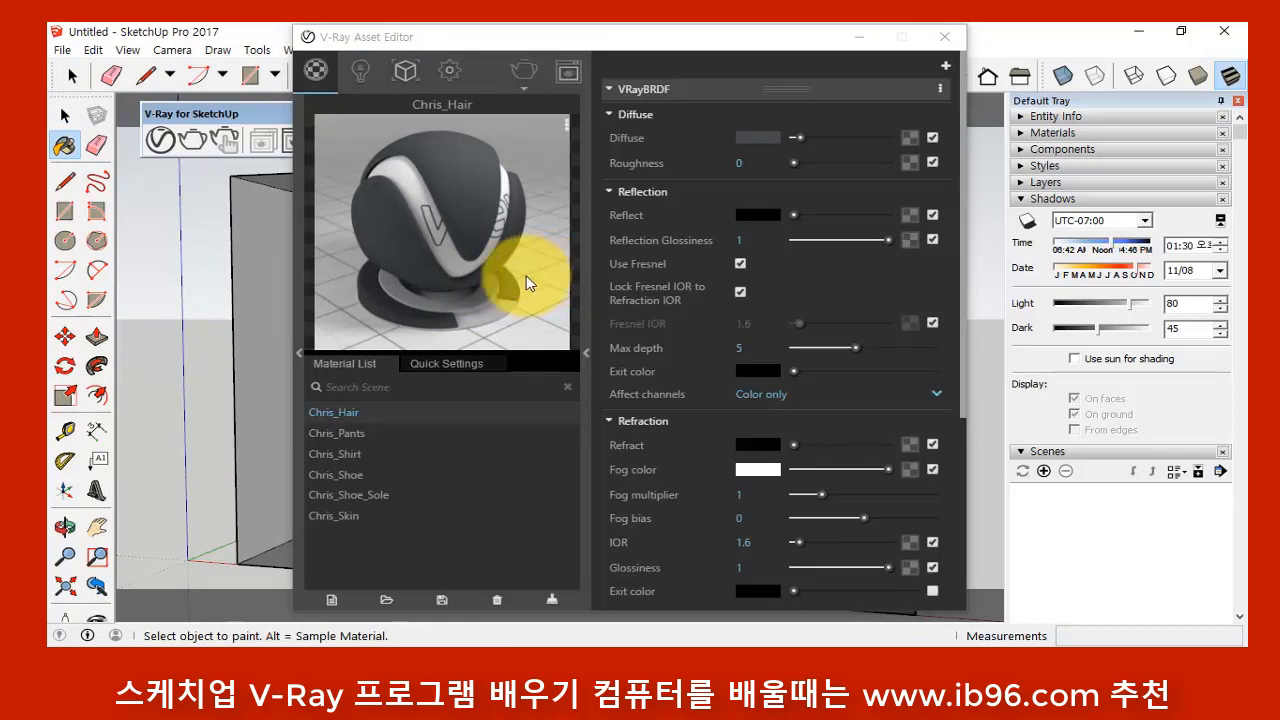
pyautogui.moveTo(736, 45); pyautogui.dragTo(531, 43)
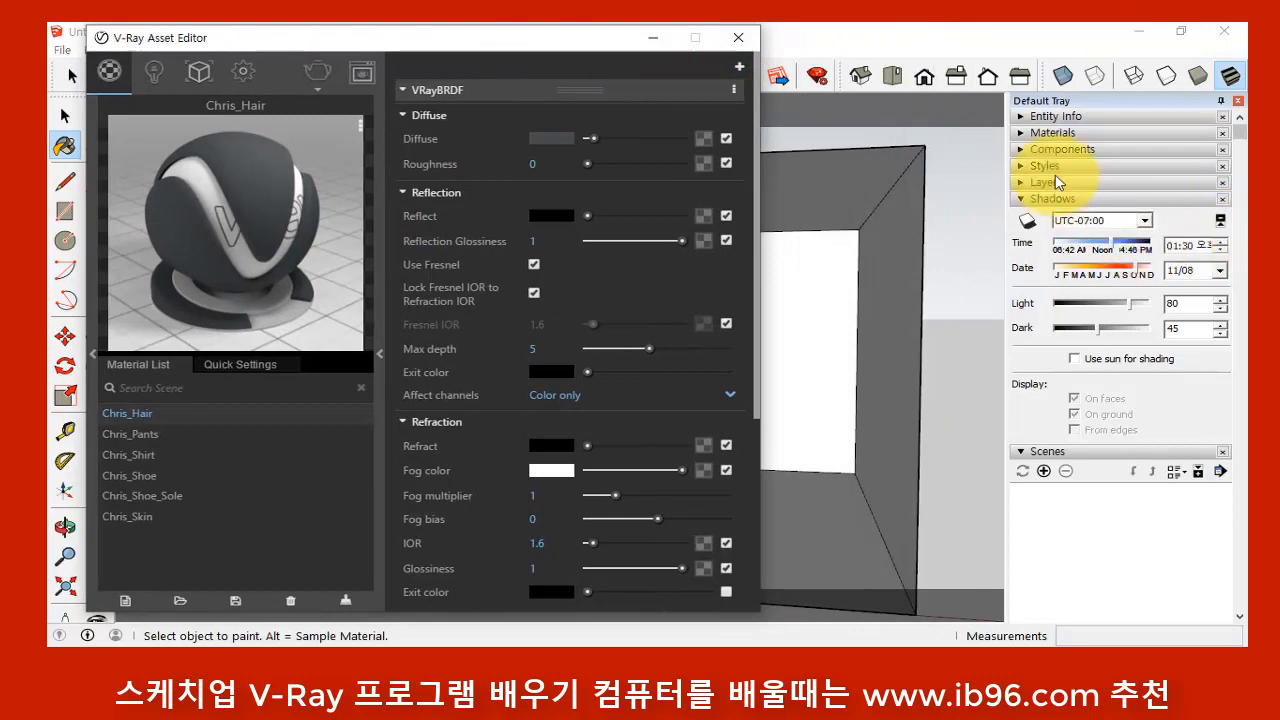
pyautogui.click(1019, 134)
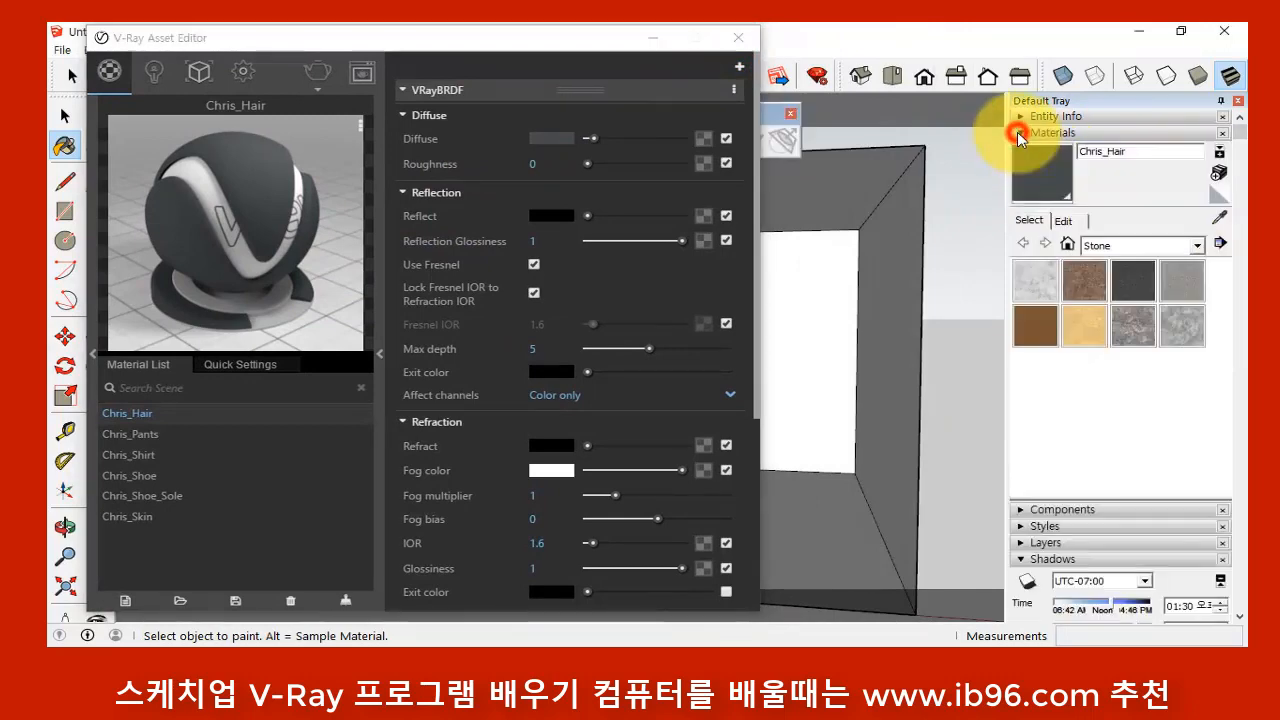
pyautogui.click(1123, 247)
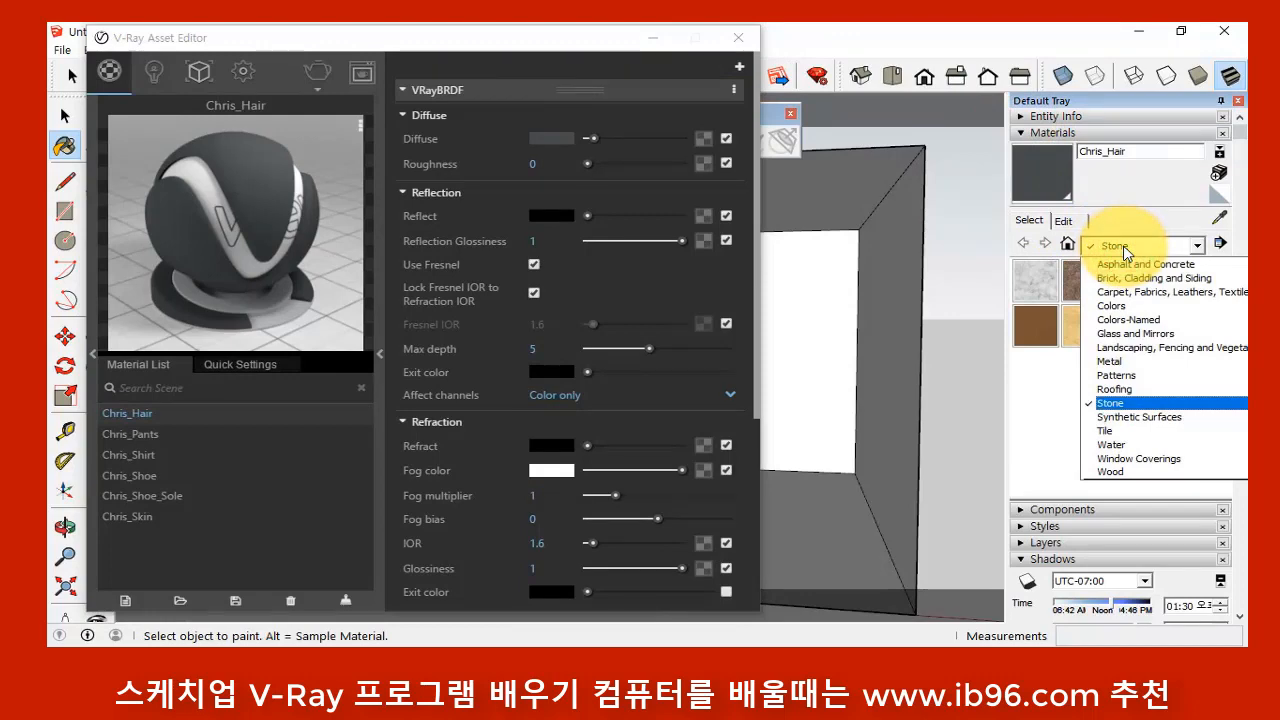
pyautogui.click(1112, 403)
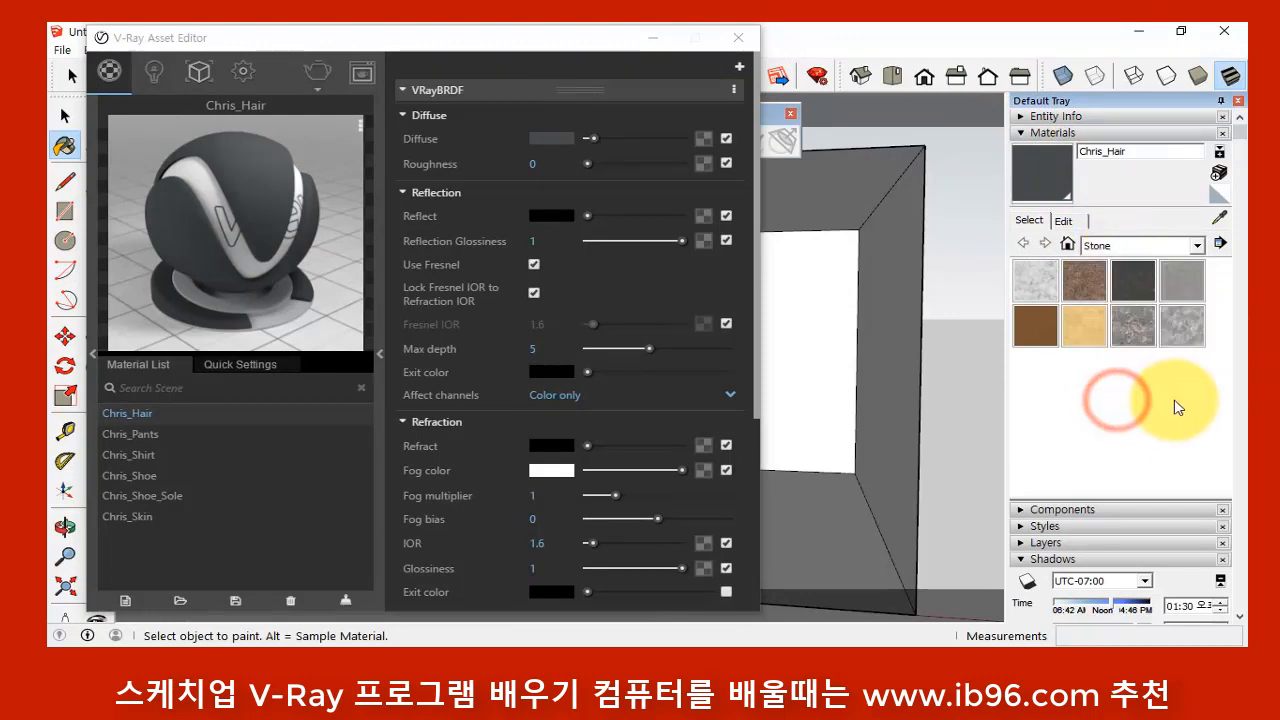
pyautogui.click(1088, 283)
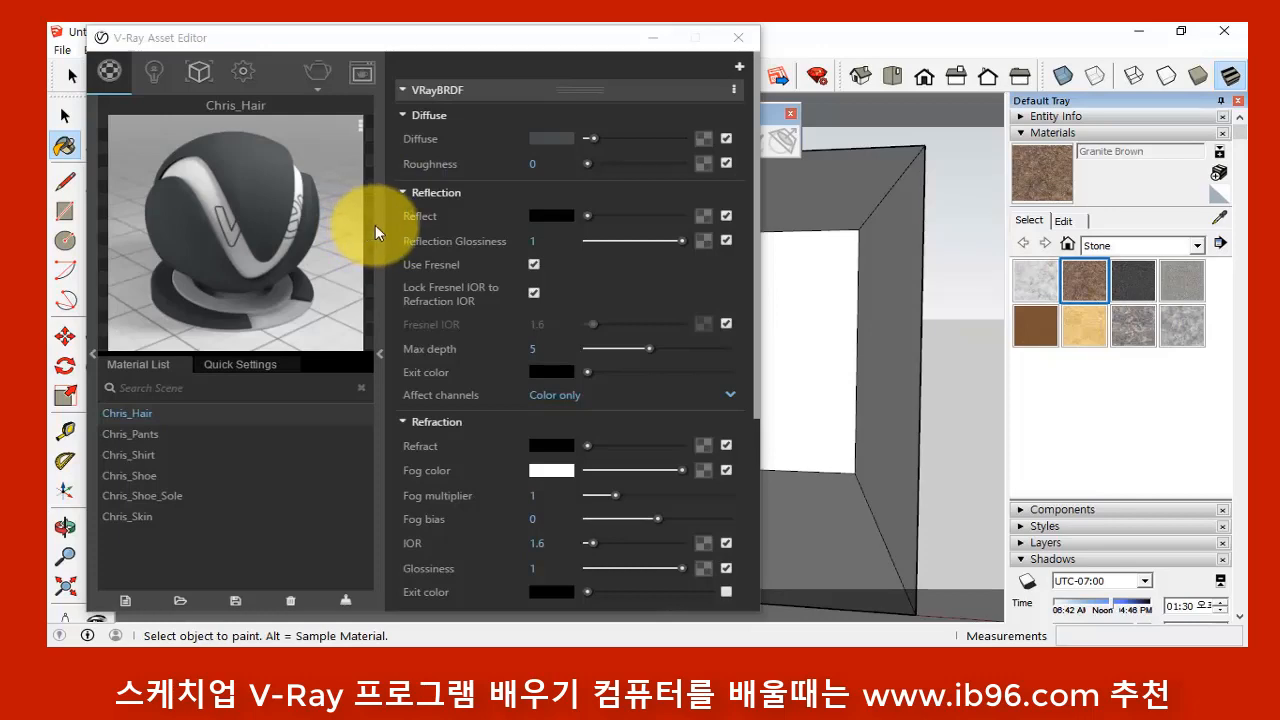
pyautogui.click(1095, 278)
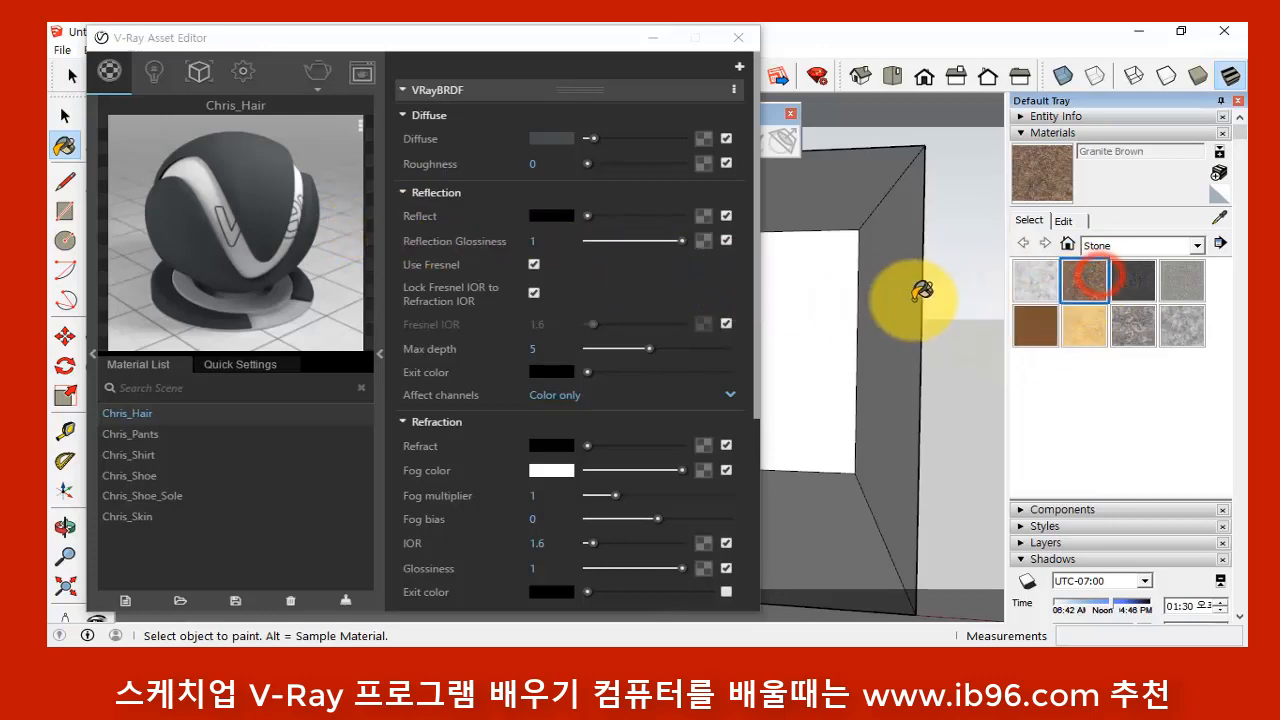
pyautogui.click(880, 250)
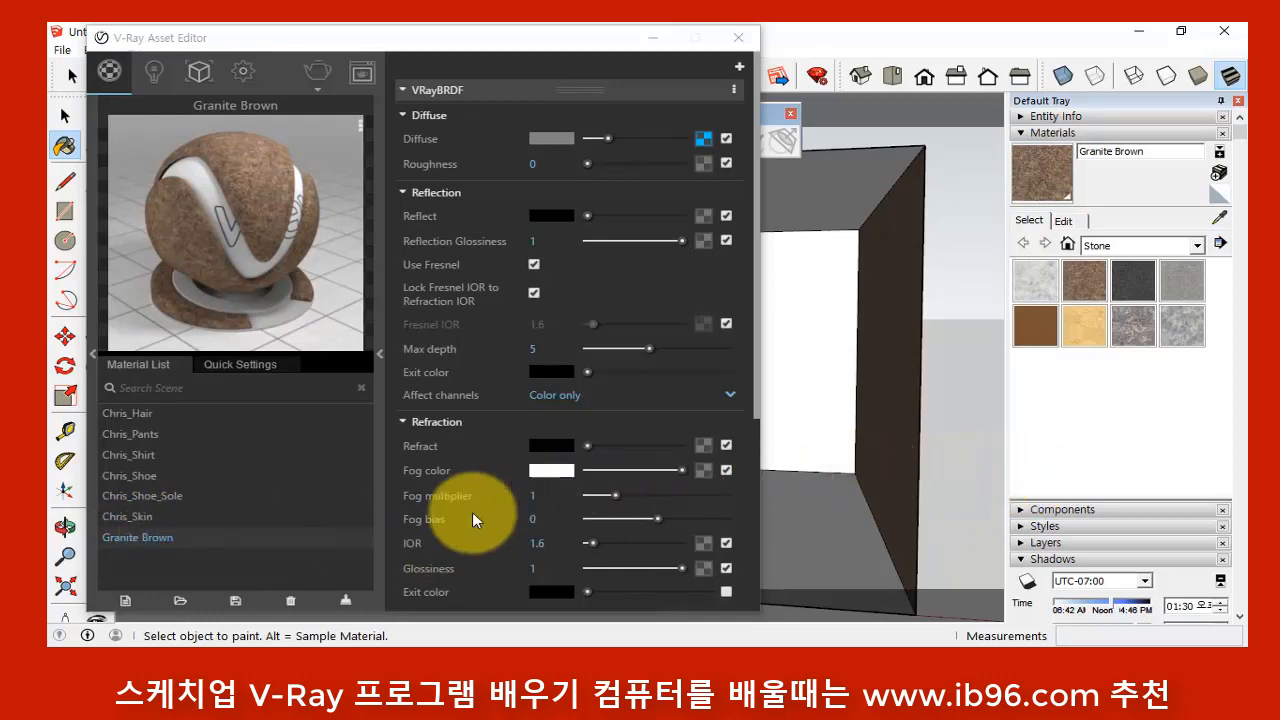
# - Rename the Granite Brown material as 공간재질 in the V-Ray material list
pyautogui.rightClick(154, 540)
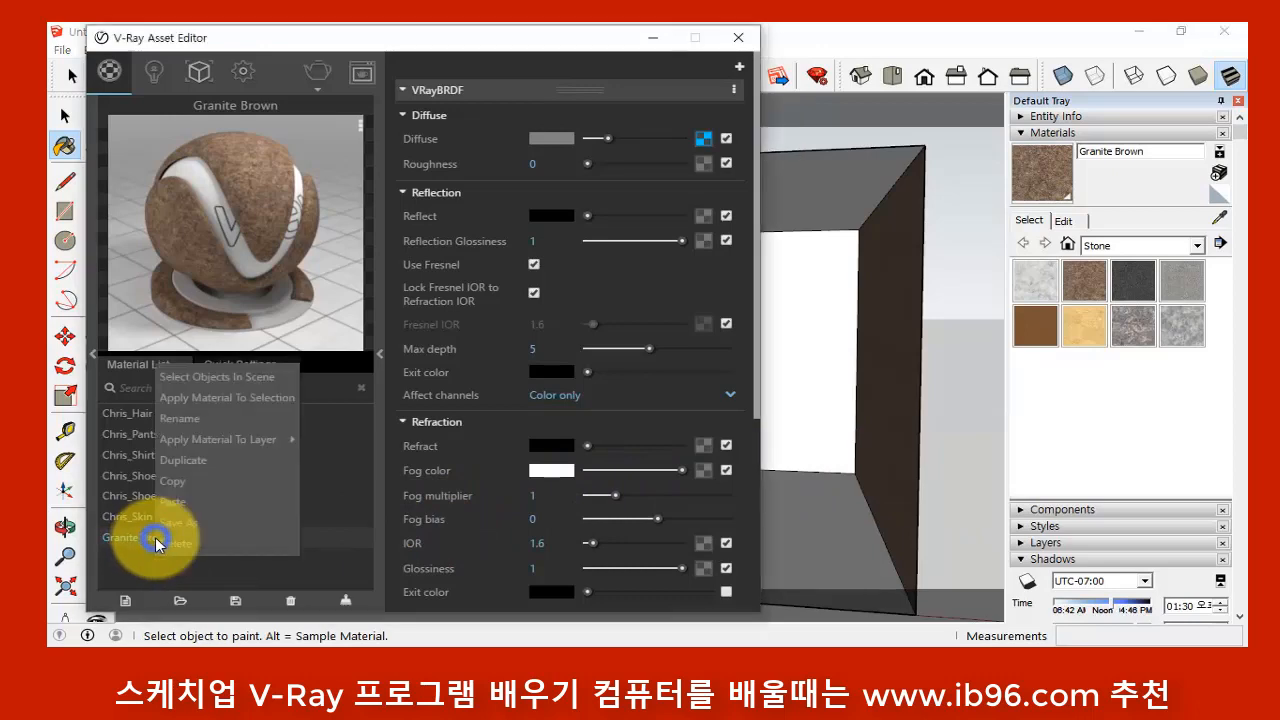
pyautogui.click(232, 418)
pyautogui.press('BackSpace')
pyautogui.press('BackSpace')
pyautogui.press('BackSpace')
pyautogui.press('BackSpace')
pyautogui.press('BackSpace')
pyautogui.press('BackSpace')
pyautogui.press('BackSpace')
pyautogui.press('BackSpace')
pyautogui.press('BackSpace')
pyautogui.press('BackSpace')
pyautogui.press('BackSpace')
pyautogui.press('BackSpace')
pyautogui.press('BackSpace')
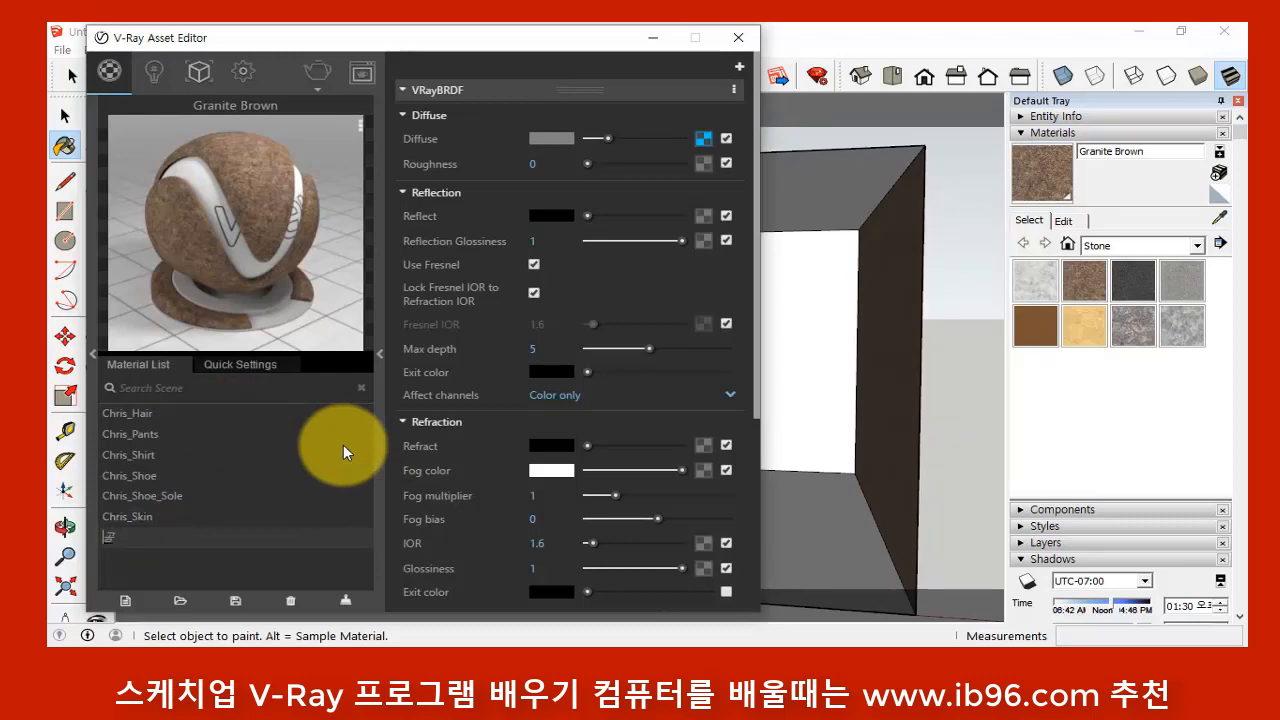
pyautogui.write('공간재질')
pyautogui.press('Return')
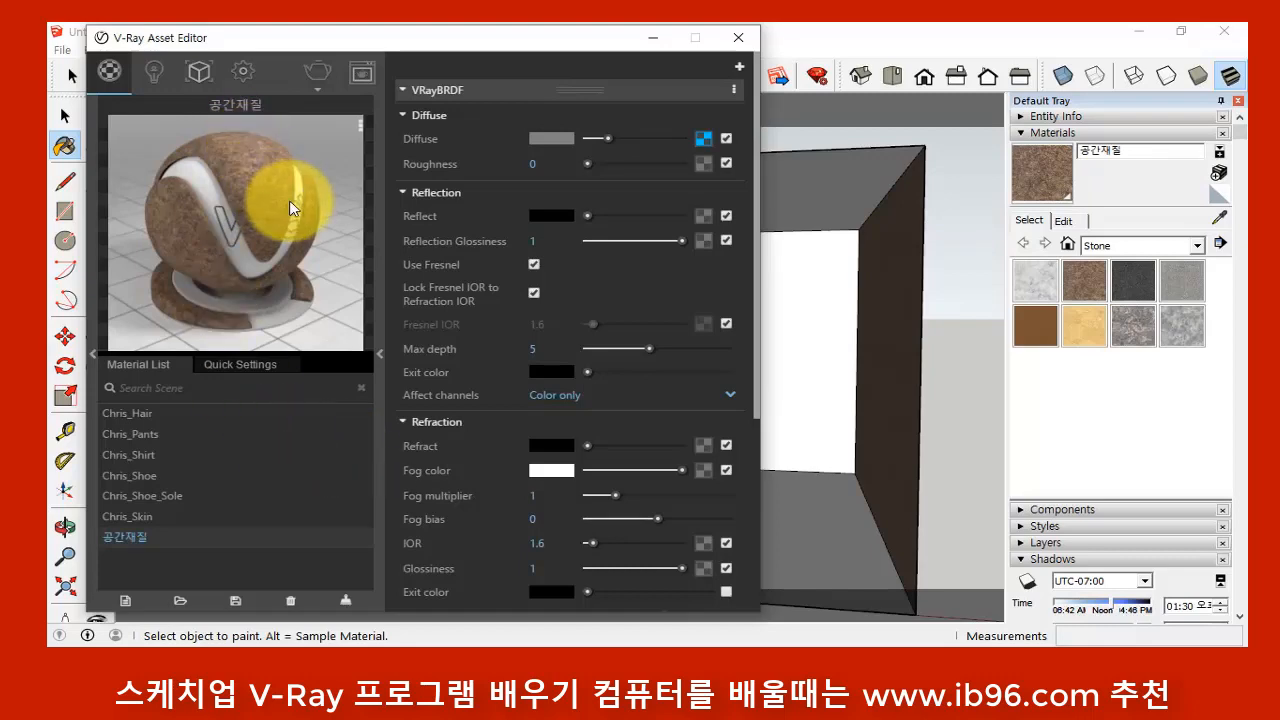
# - Select all connected faces of the room and apply the 공간재질 material to the selection
pyautogui.click(65, 115)
pyautogui.click(830, 262)
pyautogui.tripleClick(830, 262)
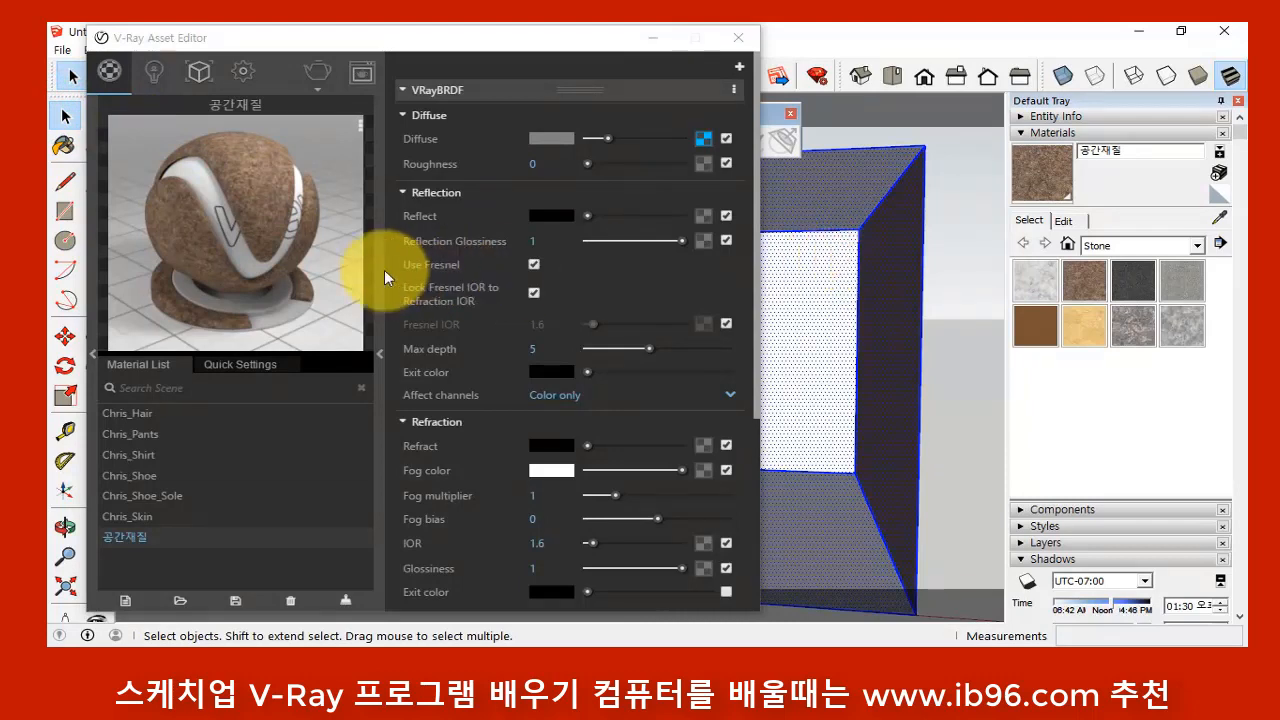
pyautogui.rightClick(248, 213)
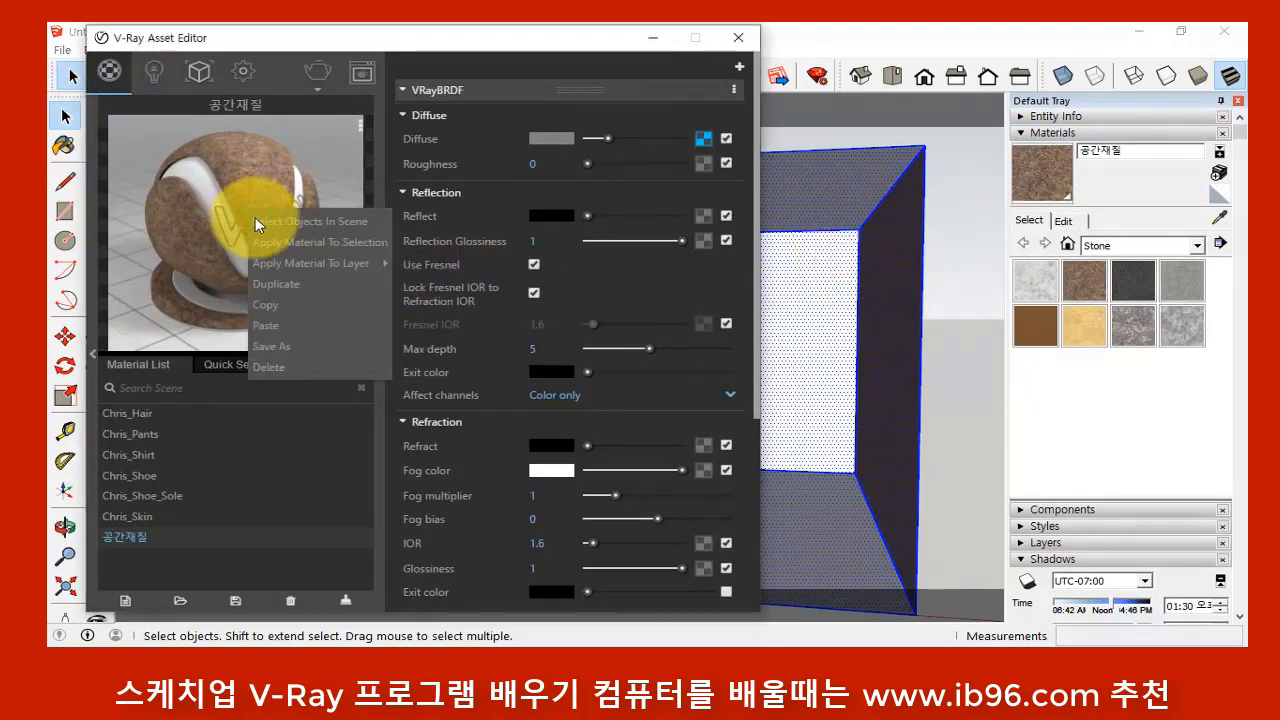
pyautogui.click(279, 241)
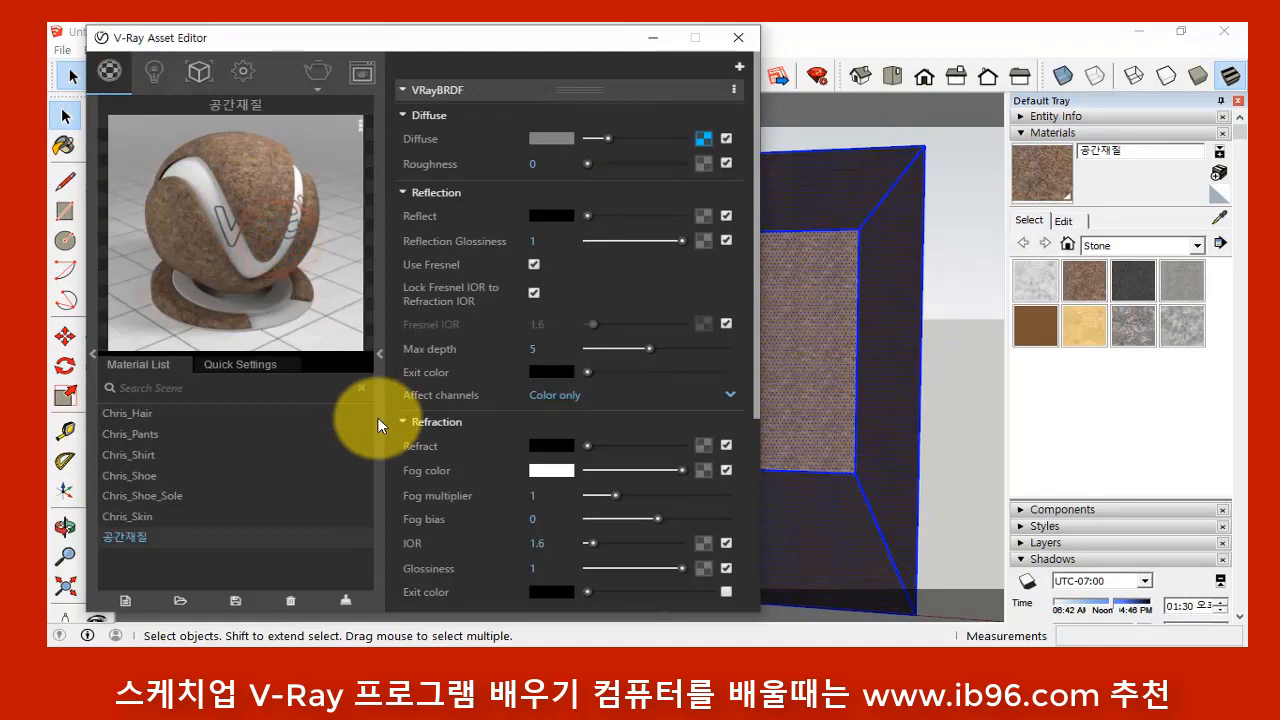
# - Turn off Use Fresnel for the 공간재질 material and set its reflect color to dark gray, RGB 32, 32, 32
pyautogui.click(969, 370)
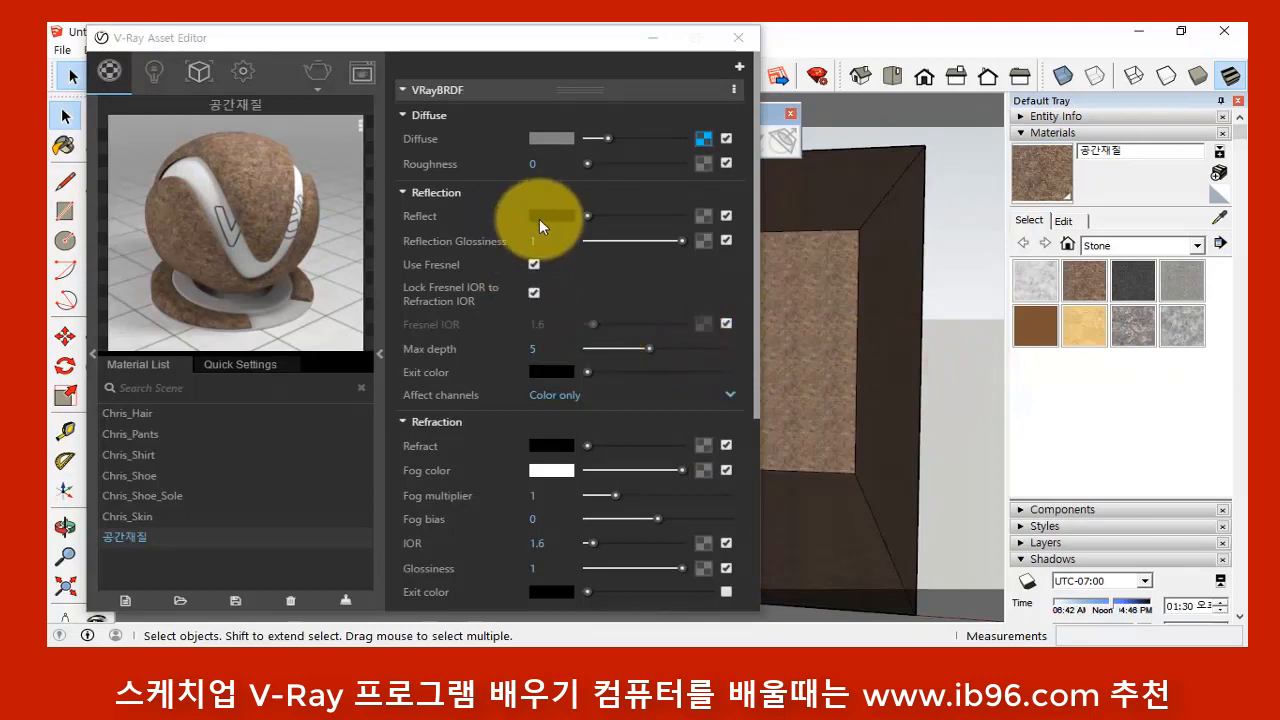
pyautogui.click(534, 264)
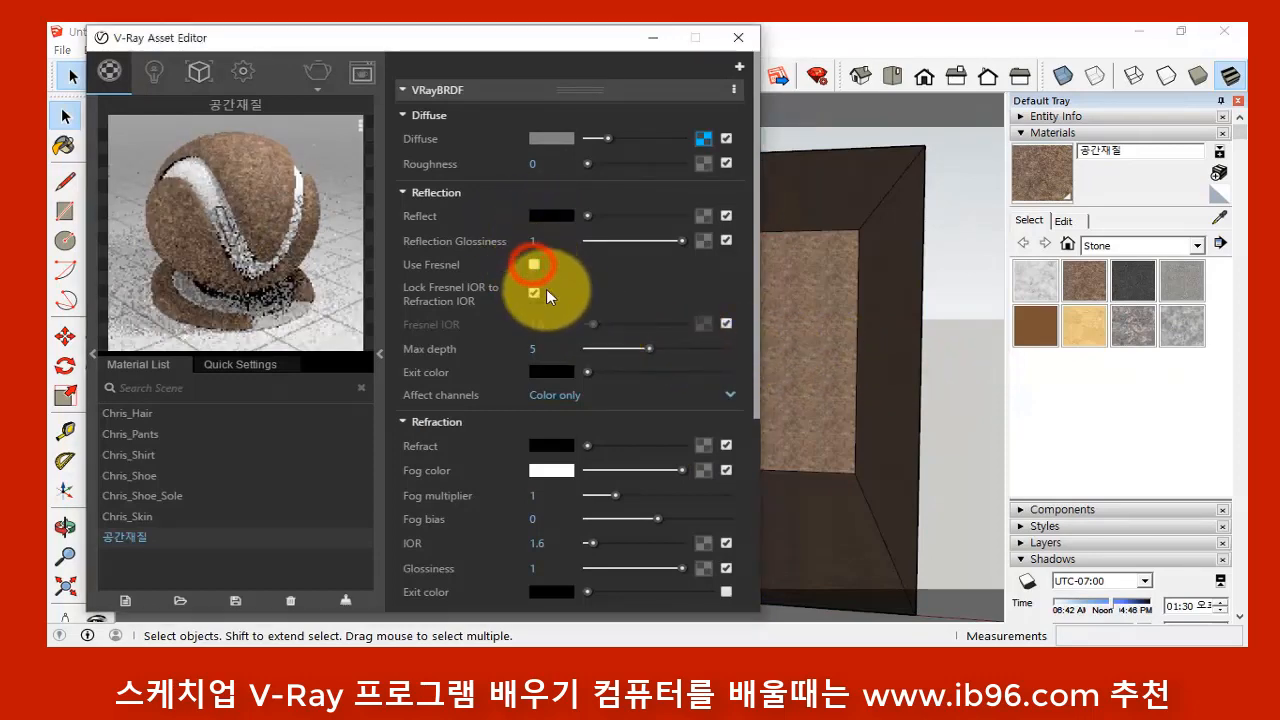
pyautogui.click(557, 216)
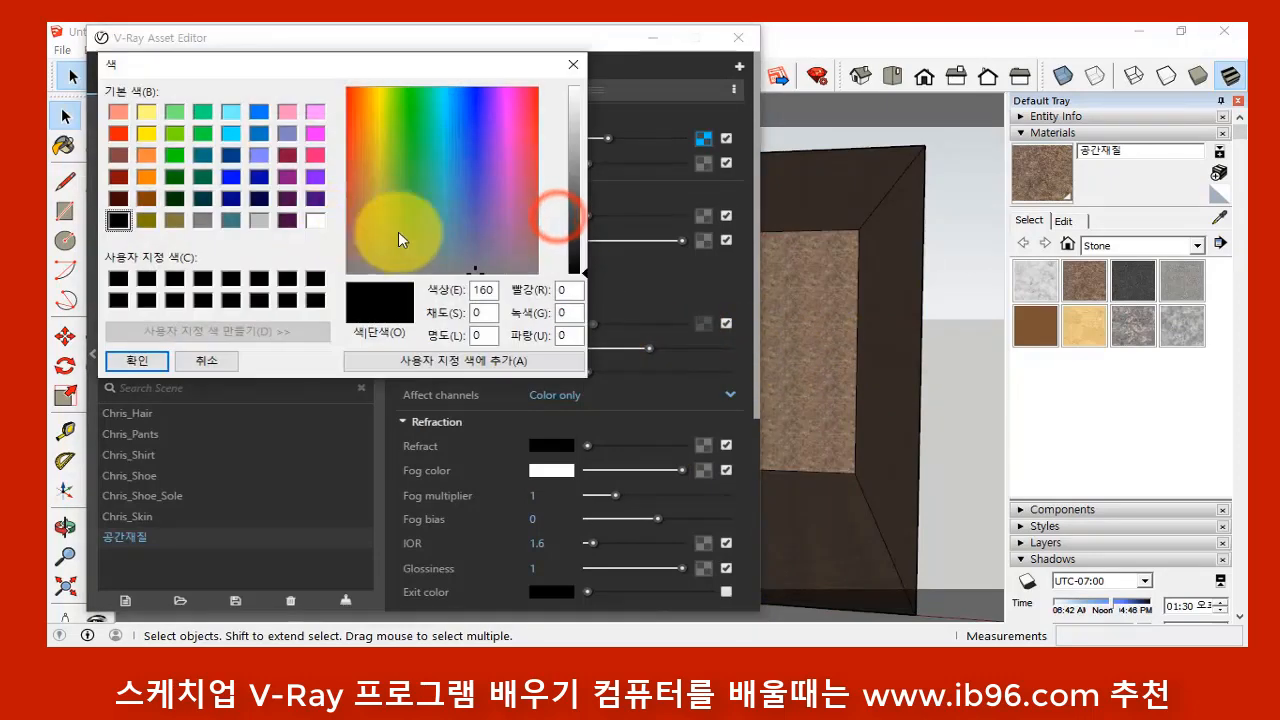
pyautogui.click(574, 250)
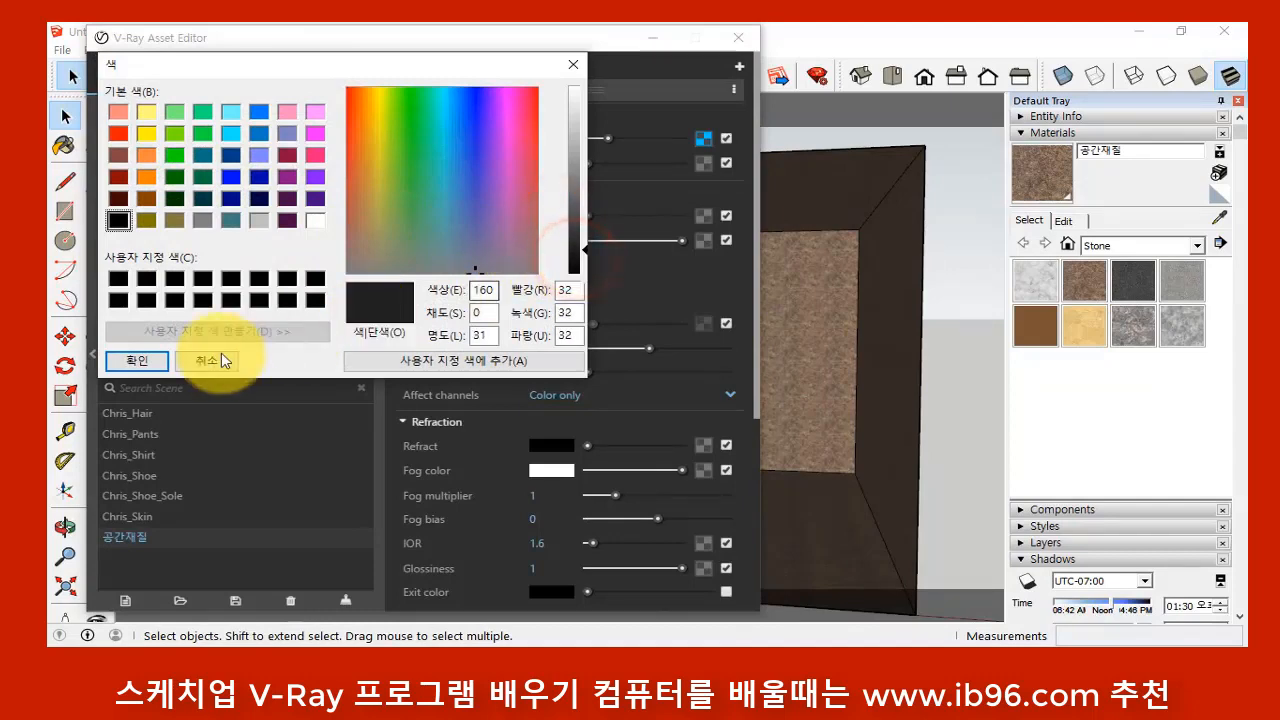
pyautogui.click(140, 360)
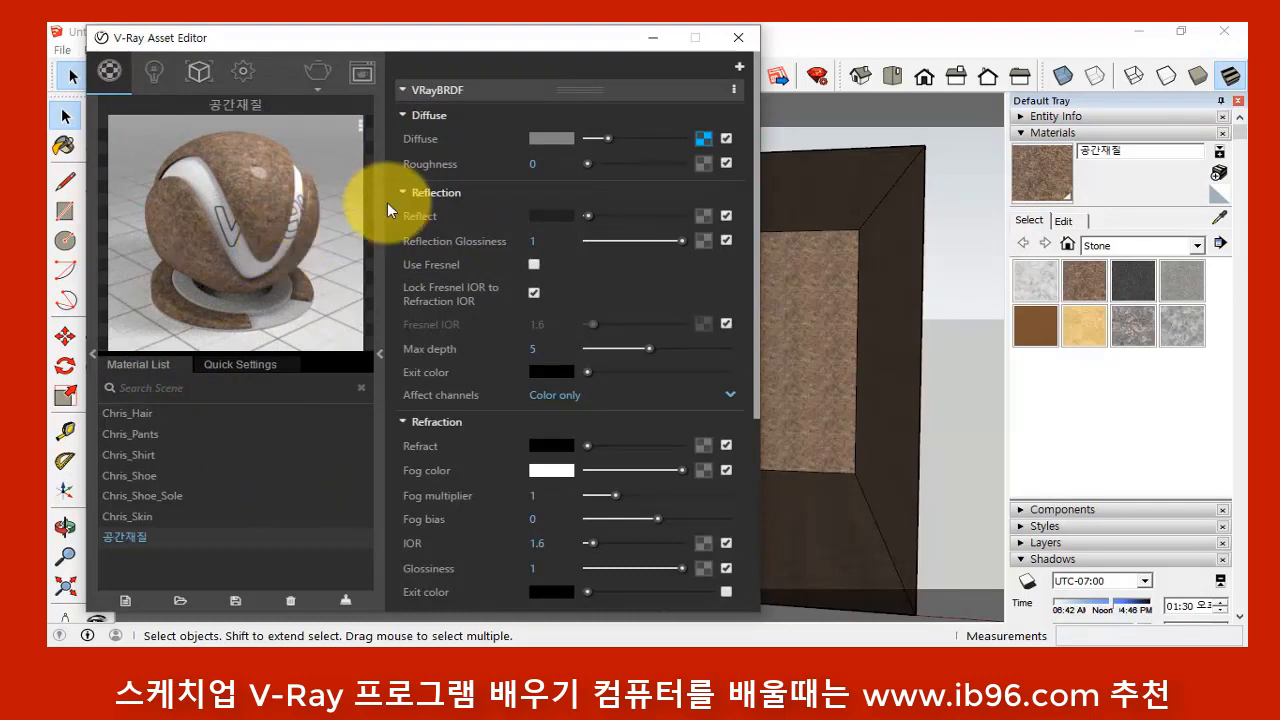
# - Close the V-Ray Asset Editor and render the room interior to check the material's reflection
pyautogui.click(744, 38)
pyautogui.moveTo(706, 337)
pyautogui.mouseDown(button='middle')
pyautogui.moveTo(739, 341)
pyautogui.moveTo(724, 333)
pyautogui.mouseUp(button='middle')
pyautogui.click(196, 140)
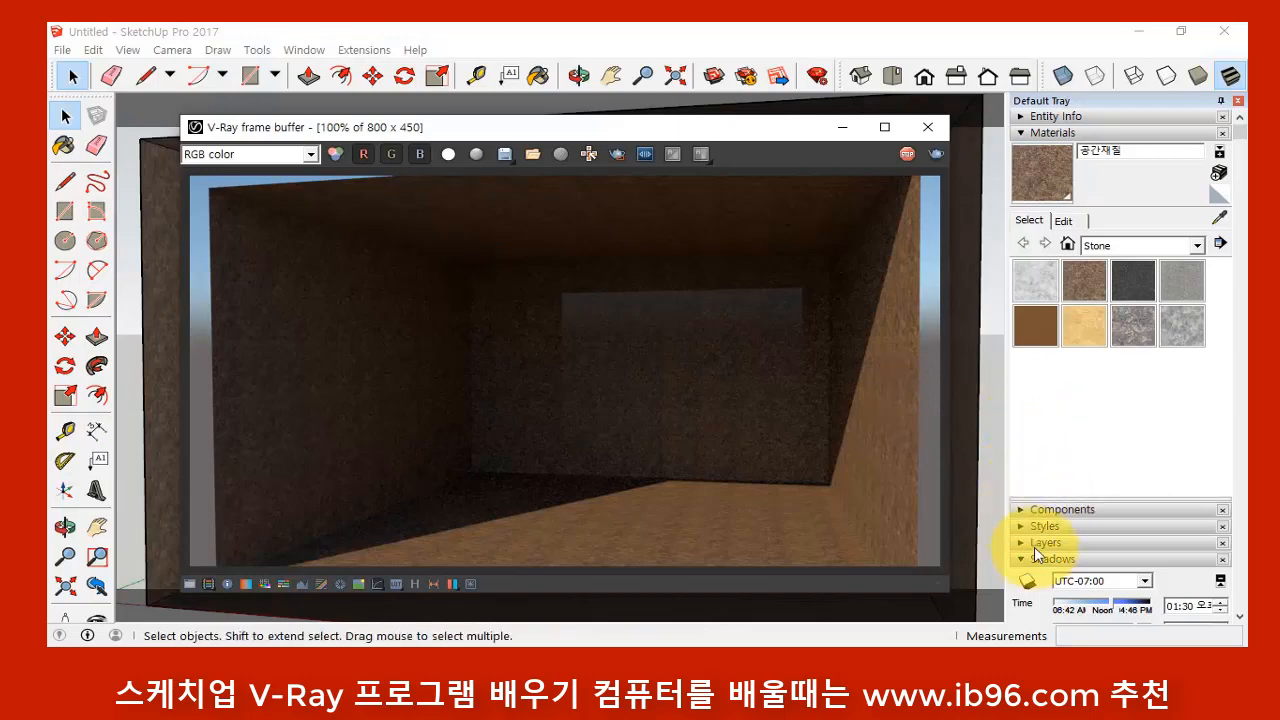
# - Set the shadow time of day to 04:46 PM
pyautogui.click(1025, 135)
pyautogui.click(1023, 134)
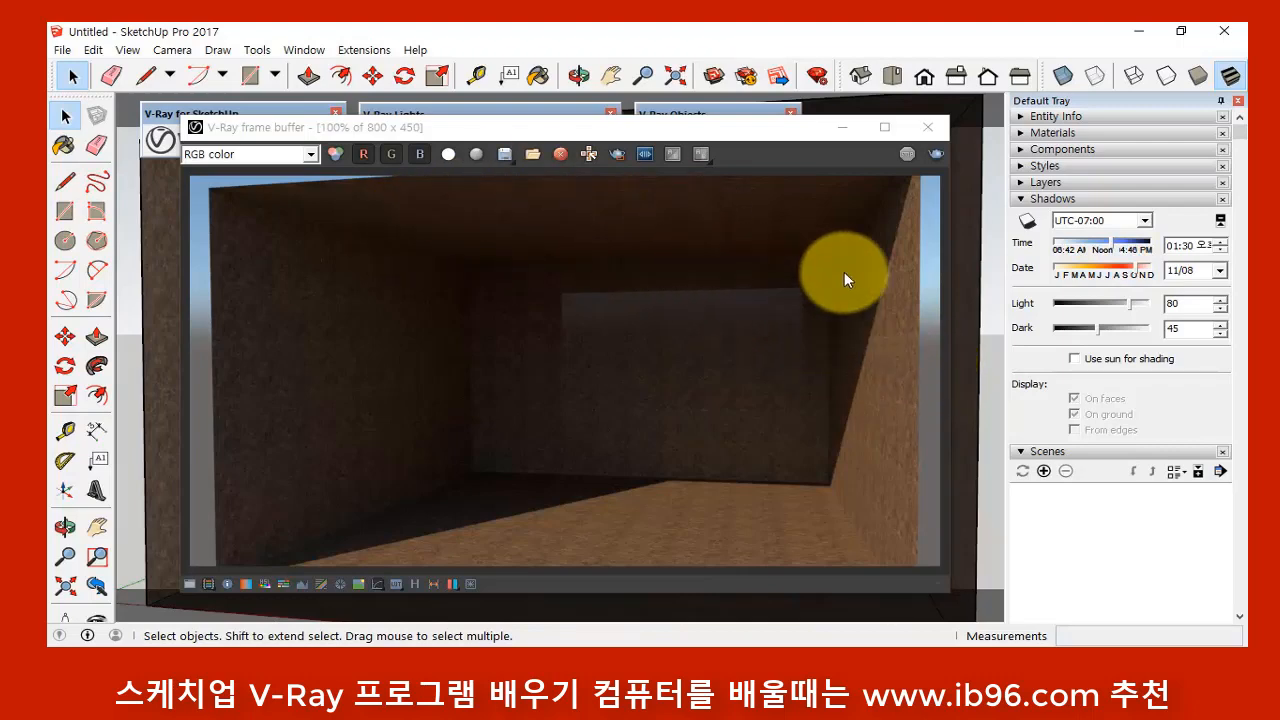
pyautogui.moveTo(1112, 250); pyautogui.dragTo(1143, 250)
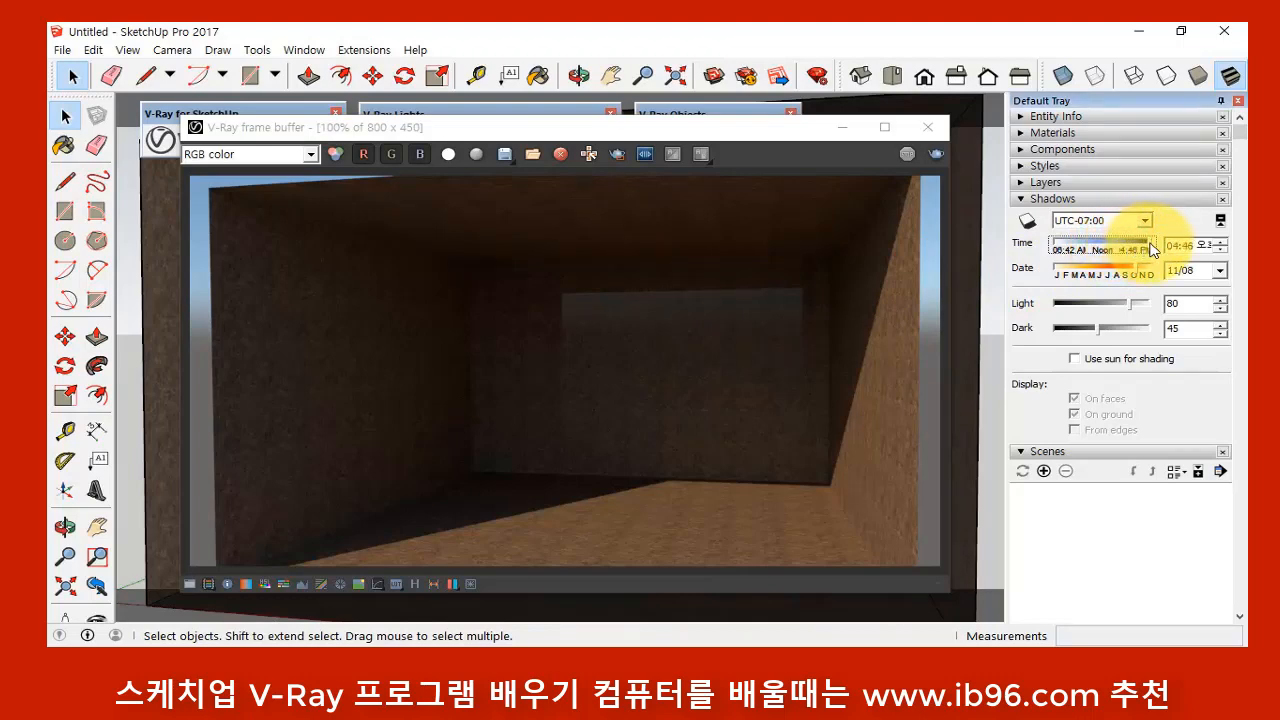
# - Close the V-Ray frame buffer and restore the V-Ray for SketchUp toolbar
pyautogui.click(274, 106)
pyautogui.click(288, 109)
pyautogui.click(291, 109)
pyautogui.moveTo(368, 129); pyautogui.dragTo(365, 152)
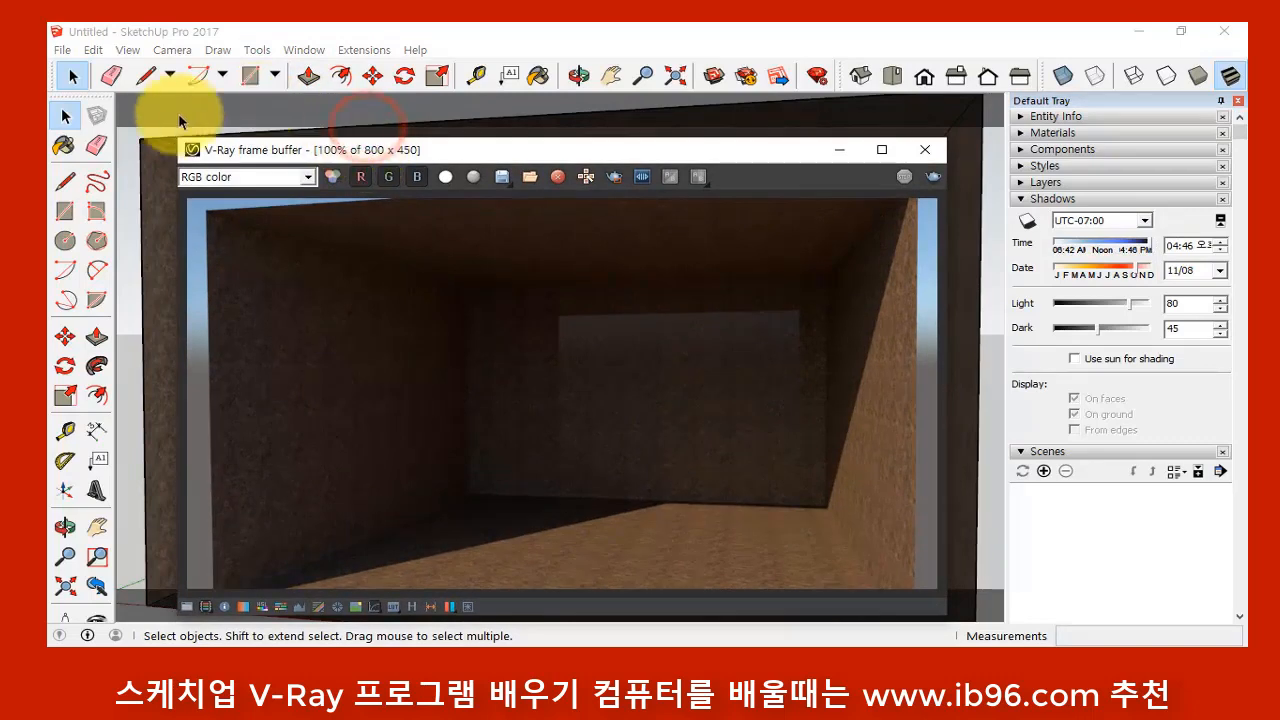
pyautogui.click(143, 130)
pyautogui.click(129, 169)
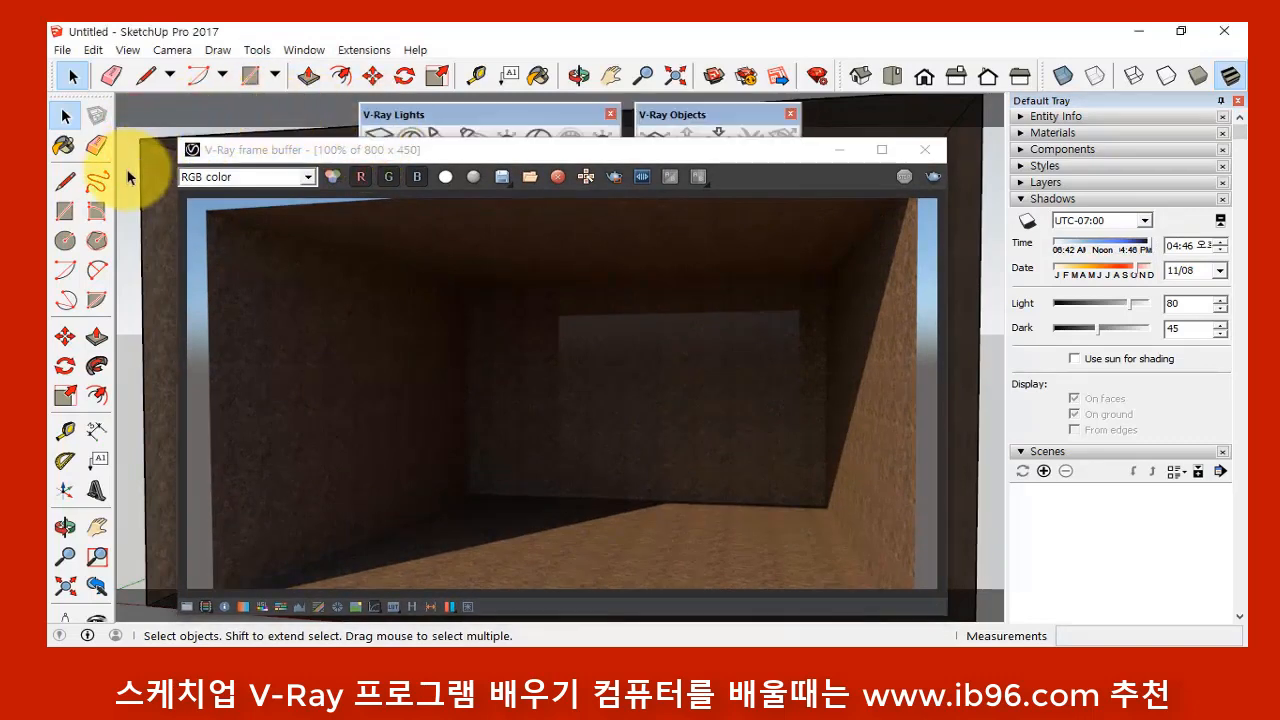
pyautogui.click(933, 152)
pyautogui.click(562, 207)
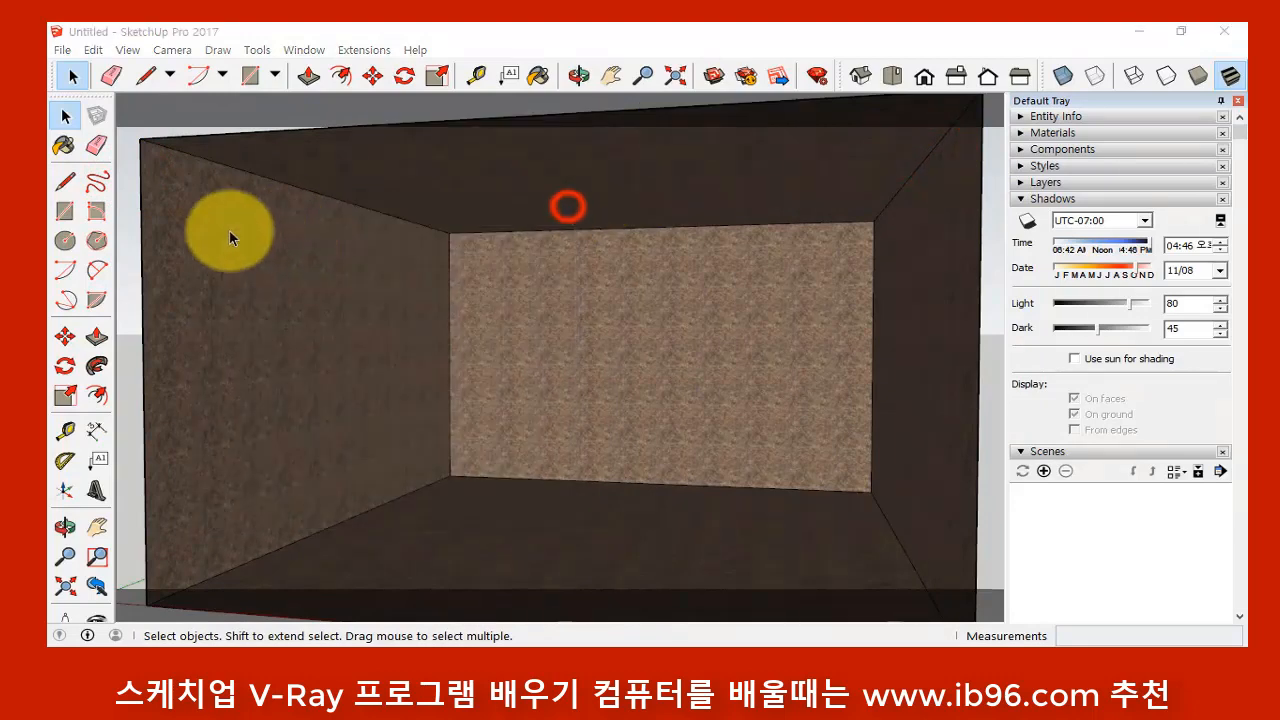
pyautogui.click(135, 200)
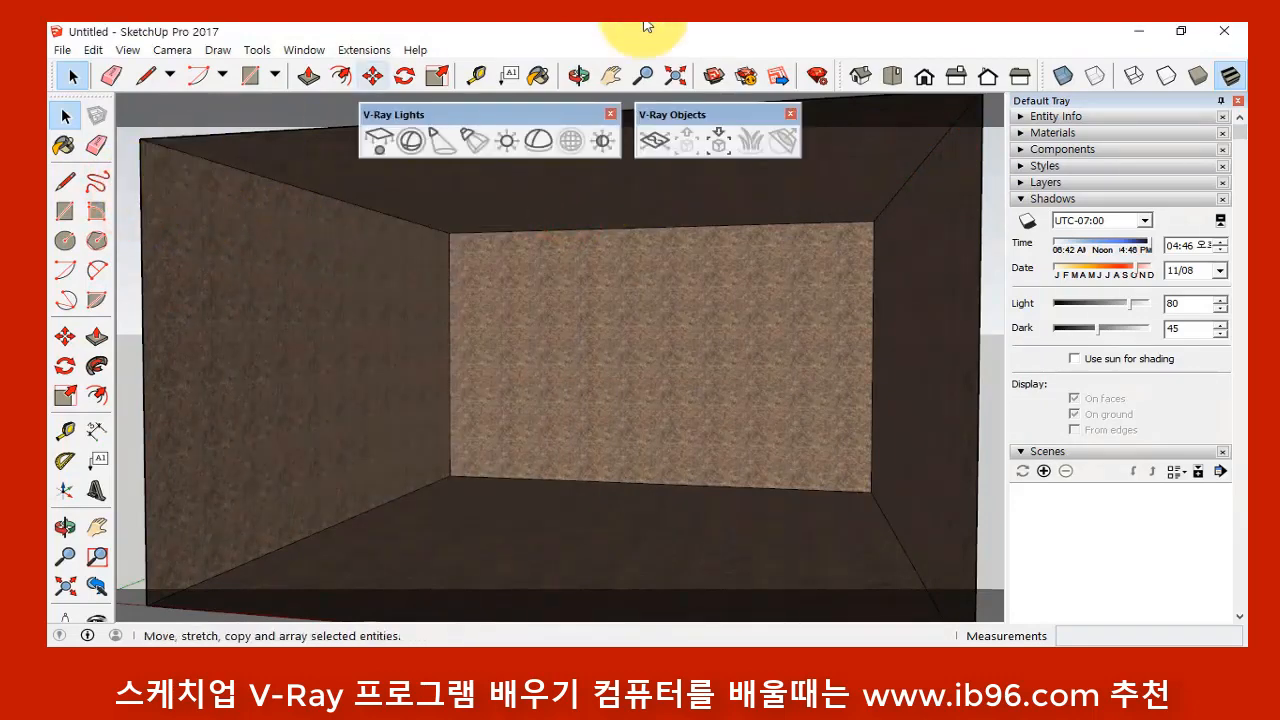
pyautogui.rightClick(850, 80)
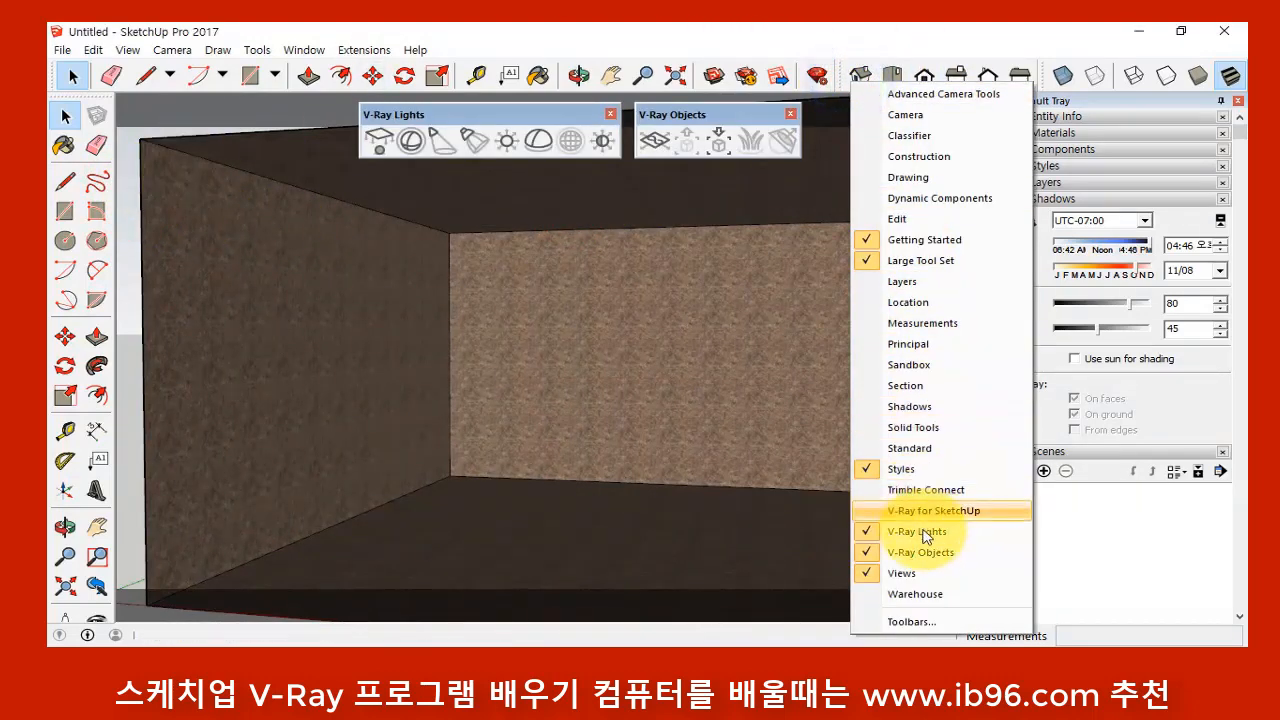
pyautogui.click(988, 512)
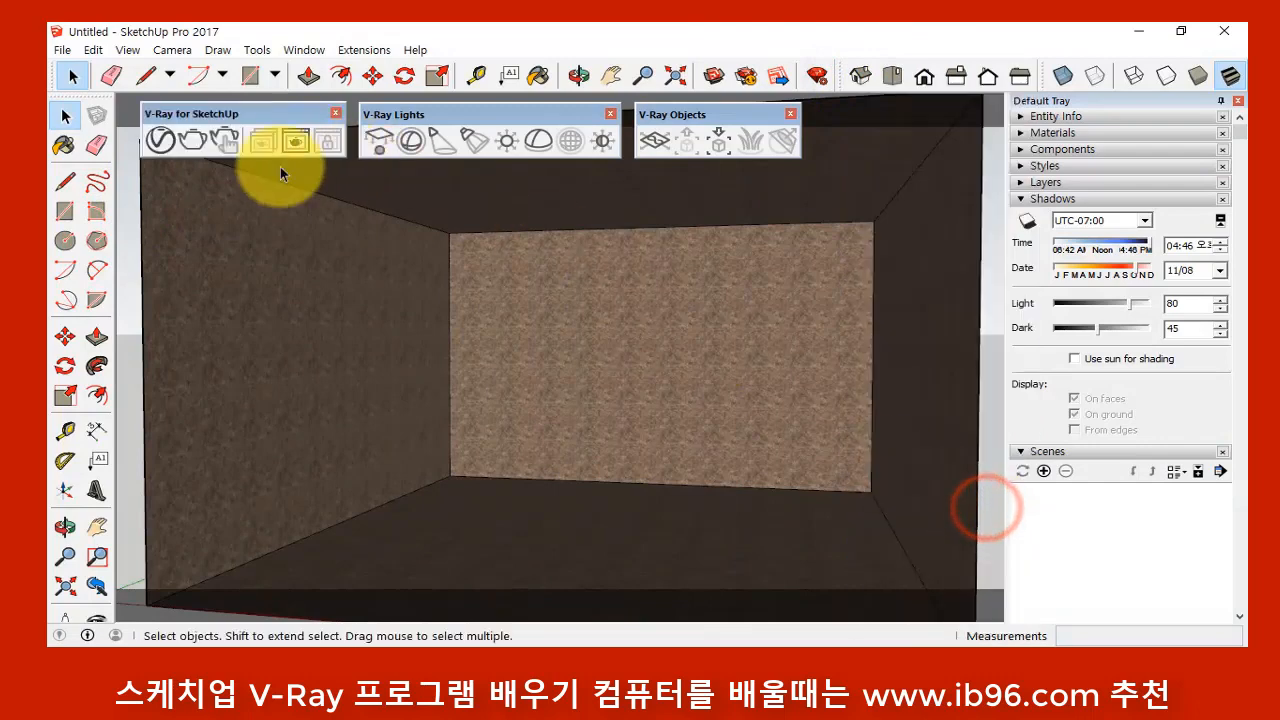
# - Render the room with the late-afternoon sun and save the current camera view as a new scene
pyautogui.click(187, 143)
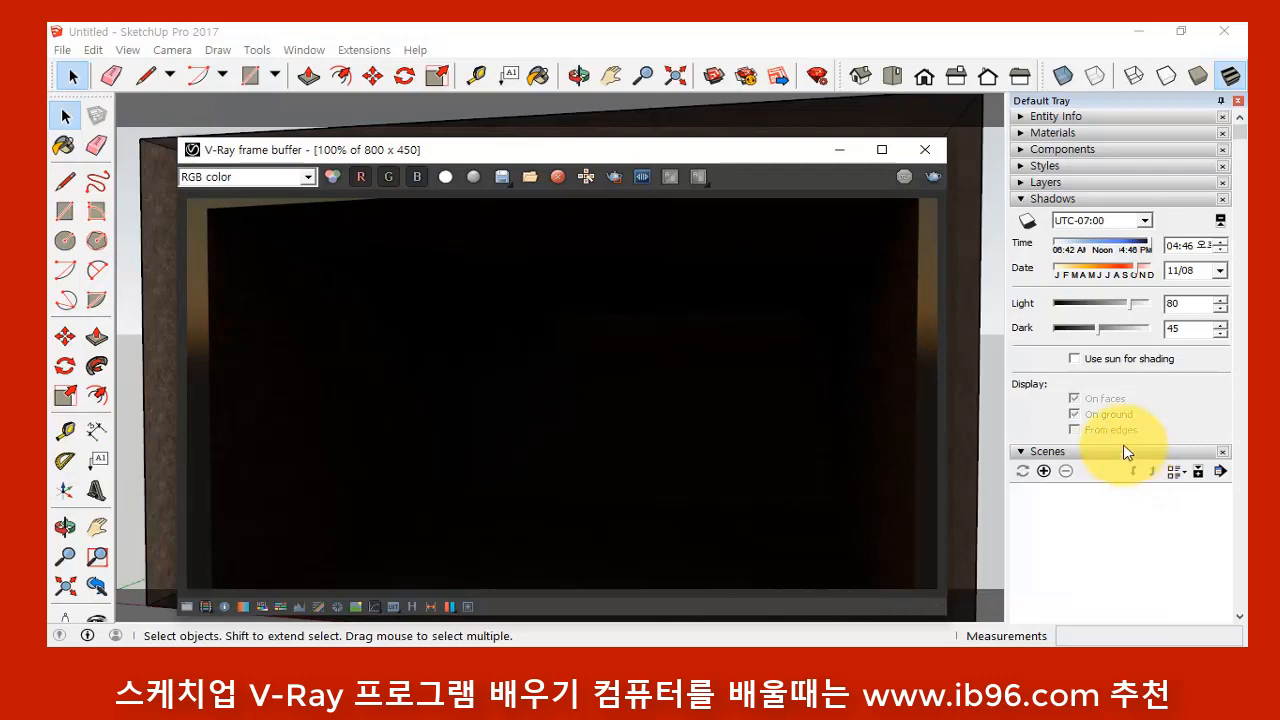
pyautogui.click(939, 152)
pyautogui.click(567, 207)
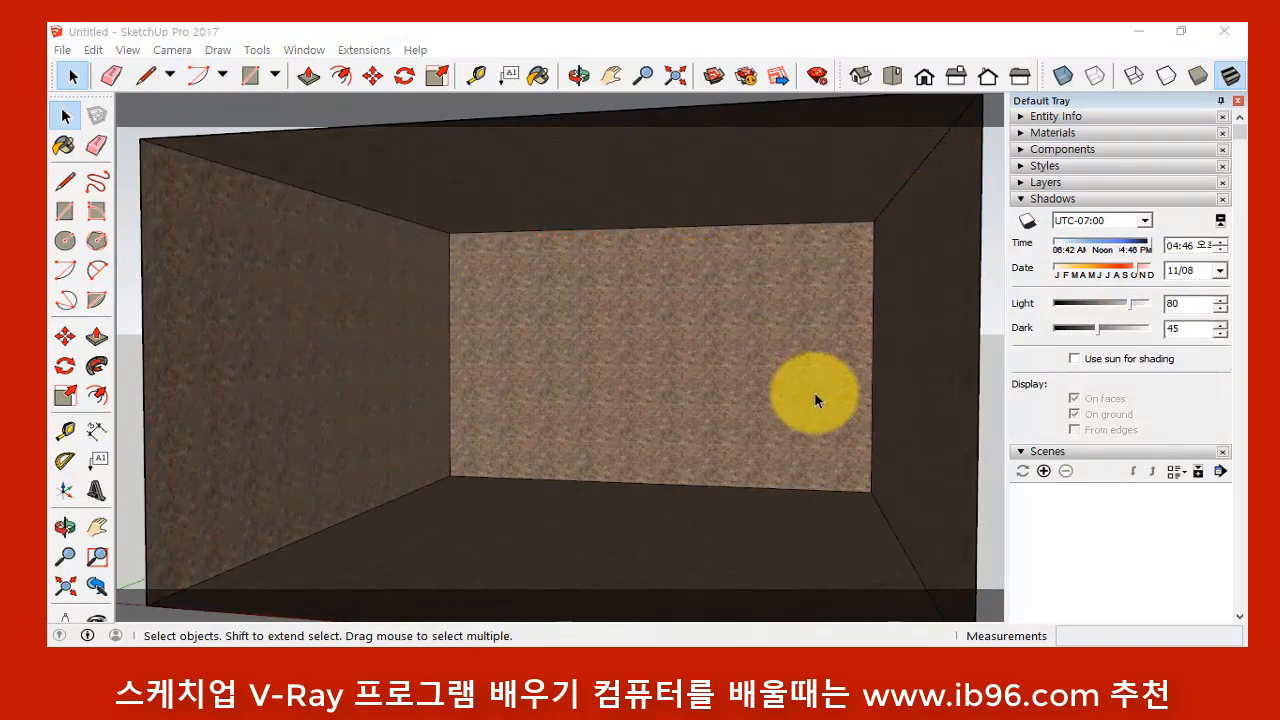
pyautogui.click(1045, 472)
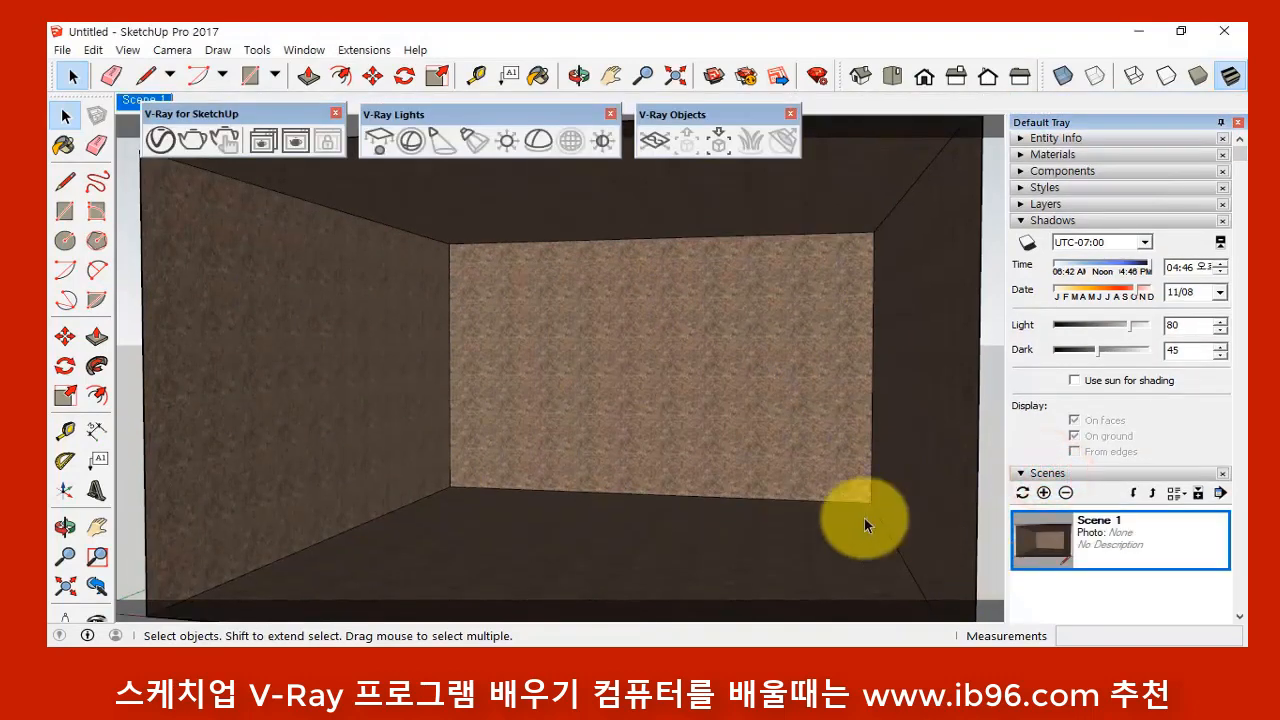
# - Draw a wide V-Ray plane light across the middle of the room's ceiling
pyautogui.scroll(-5, 561, 352)
pyautogui.moveTo(560, 369)
pyautogui.mouseDown(button='middle')
pyautogui.moveTo(551, 351)
pyautogui.moveTo(555, 375)
pyautogui.mouseUp(button='middle')
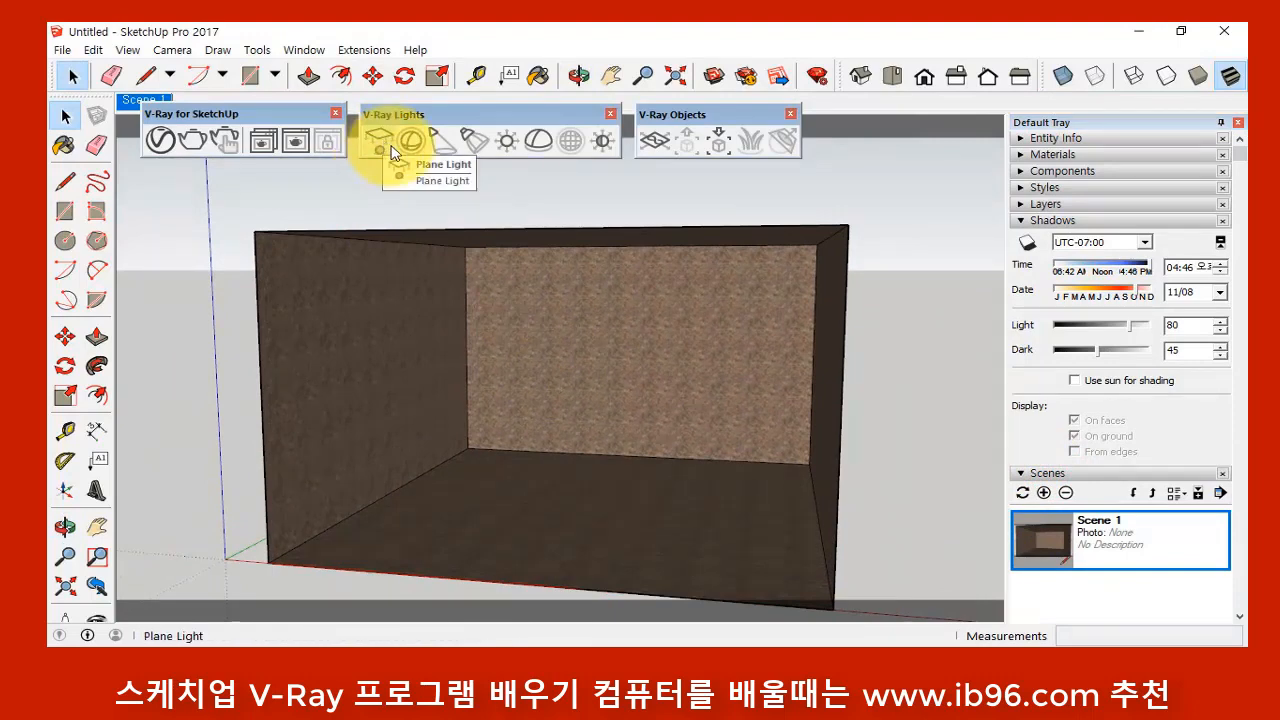
pyautogui.moveTo(586, 313); pyautogui.dragTo(560, 440, button='middle')
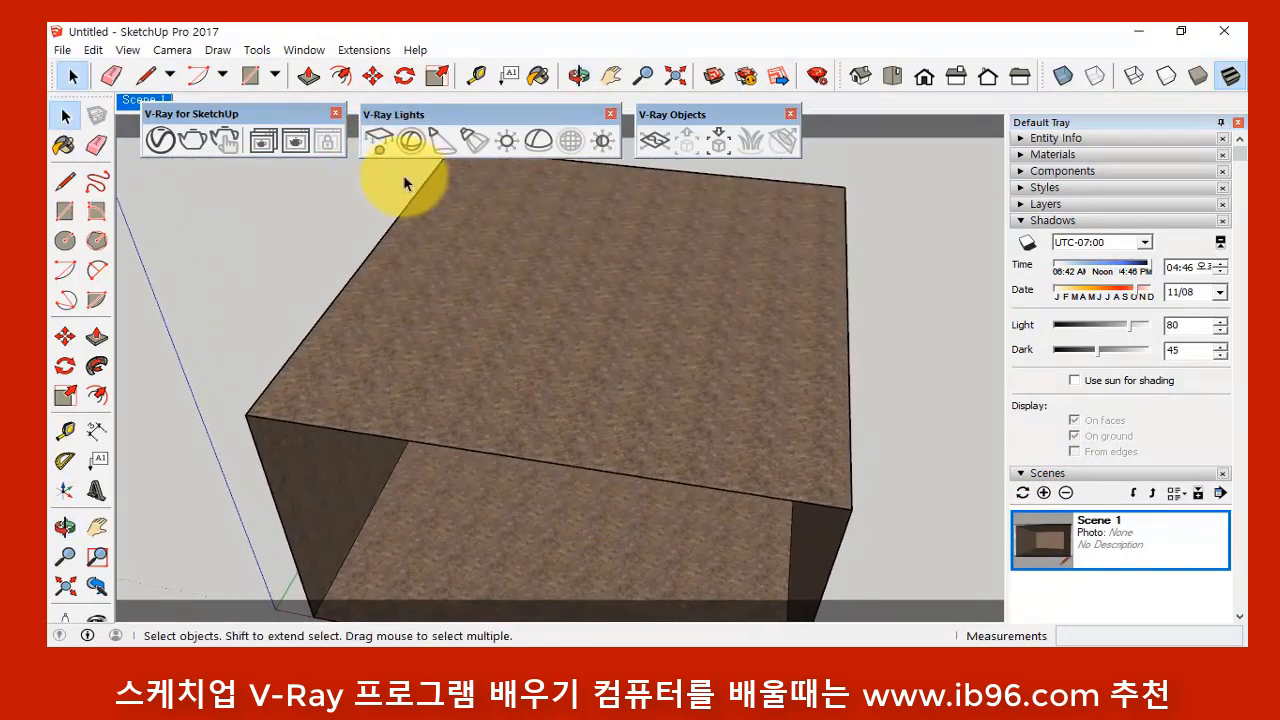
pyautogui.moveTo(409, 200); pyautogui.dragTo(607, 287, button='middle')
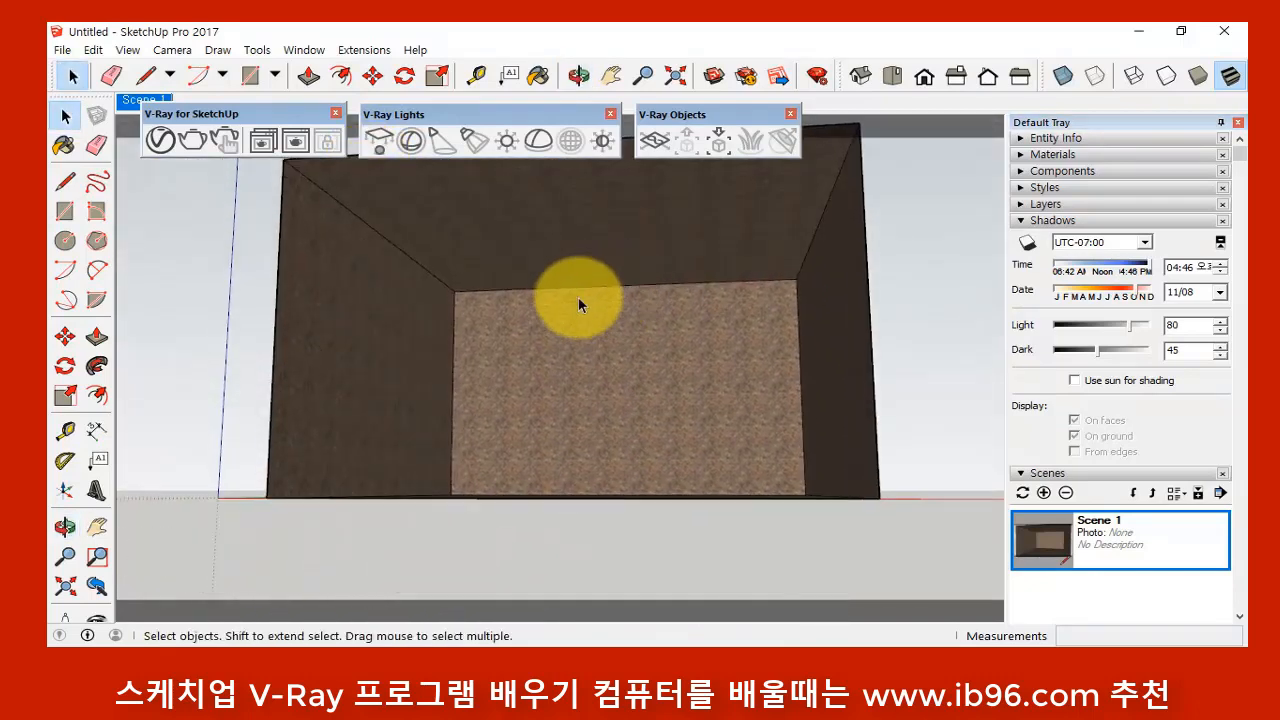
pyautogui.click(97, 527)
pyautogui.moveTo(533, 311); pyautogui.dragTo(514, 391)
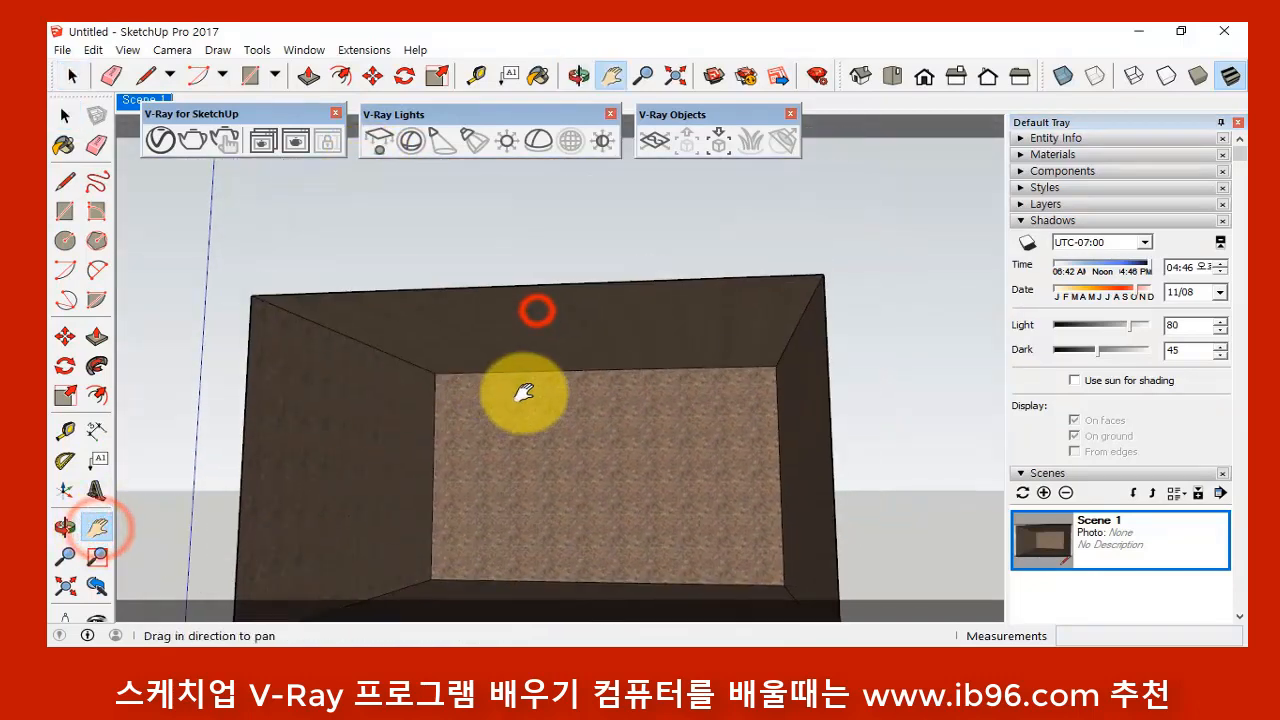
pyautogui.moveTo(514, 391); pyautogui.dragTo(580, 403, button='middle')
pyautogui.click(378, 141)
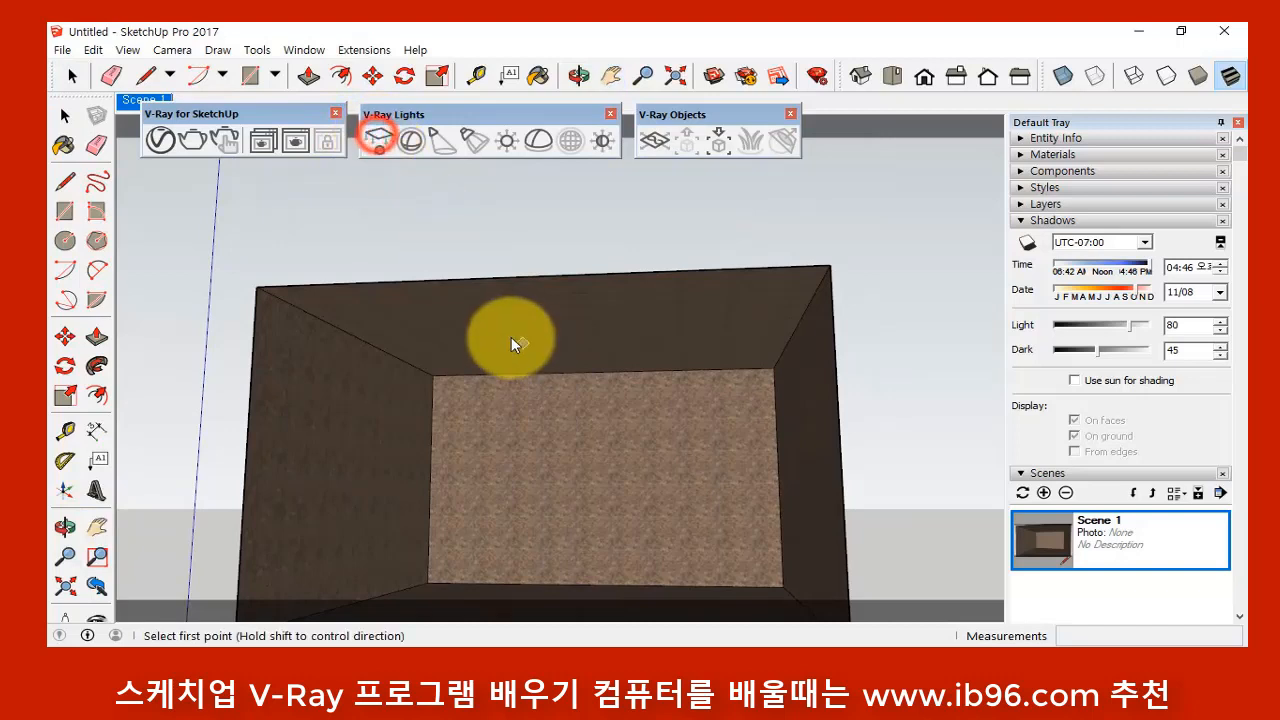
pyautogui.click(436, 318)
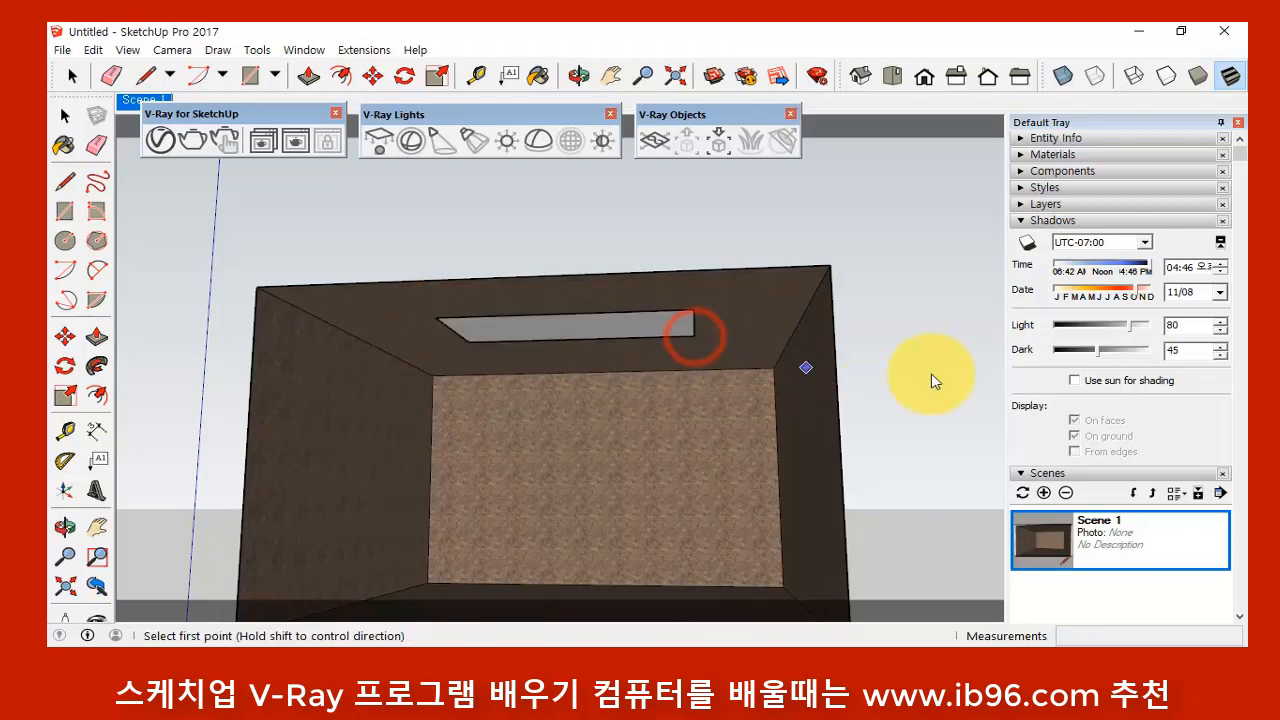
# - Move the plane light about 145 mm down from the ceiling along the blue axis
pyautogui.moveTo(737, 349); pyautogui.dragTo(508, 277, button='middle')
pyautogui.click(66, 115)
pyautogui.click(545, 333)
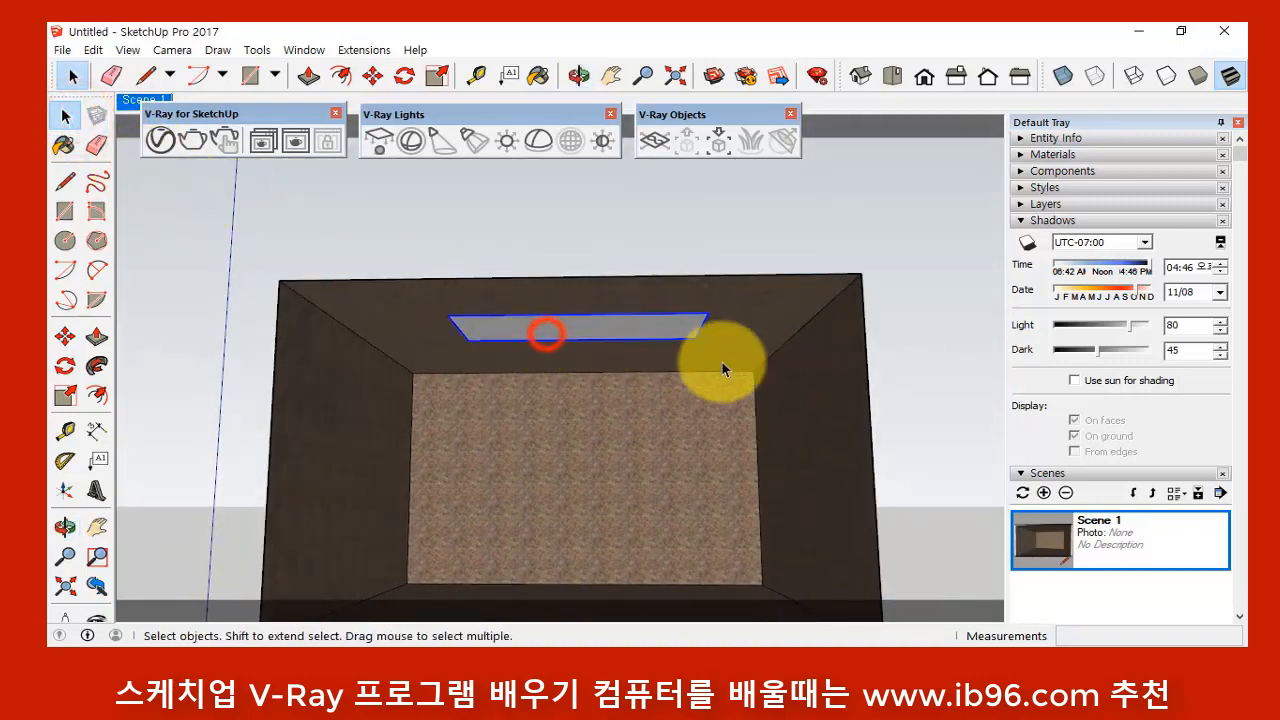
pyautogui.moveTo(780, 336); pyautogui.dragTo(618, 394, button='middle')
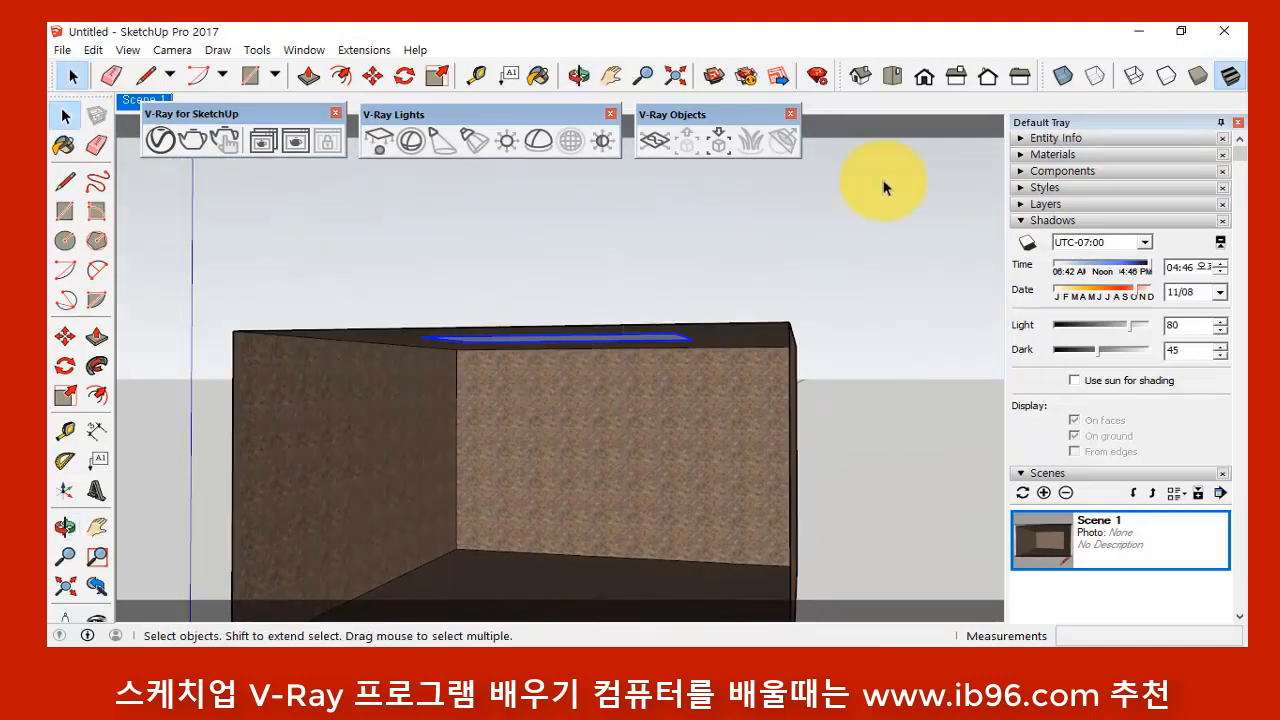
pyautogui.click(922, 80)
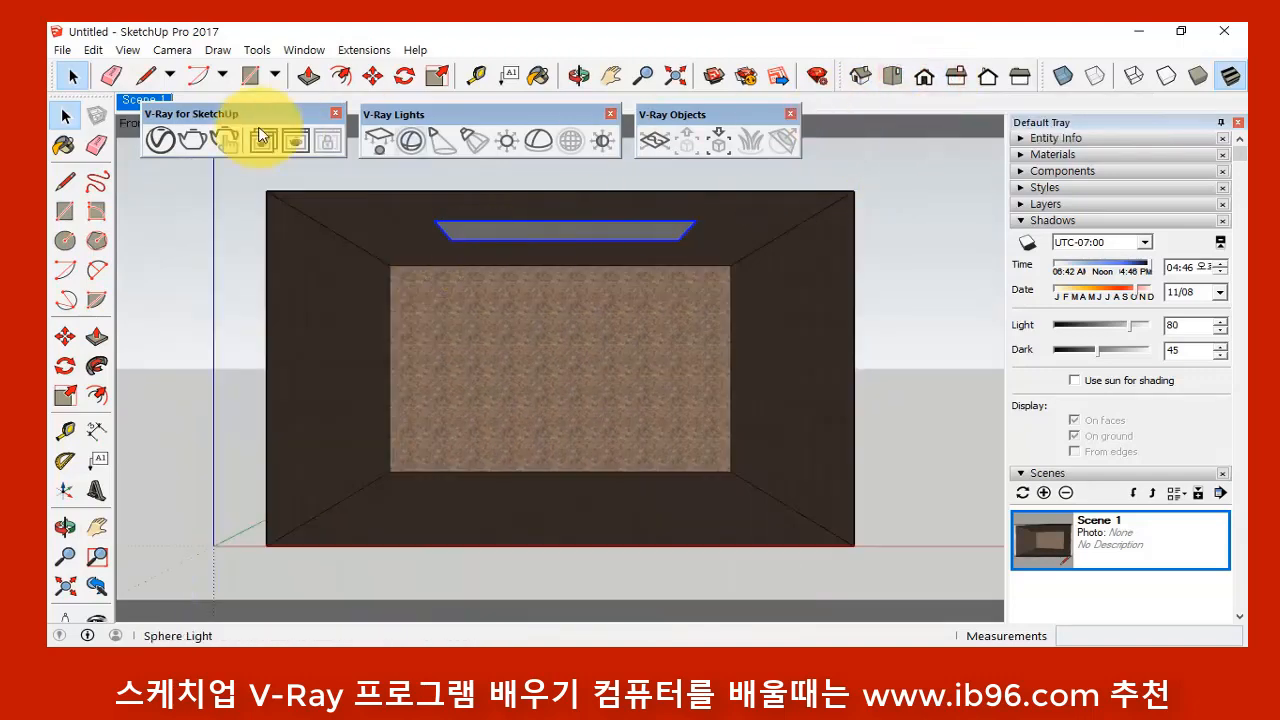
pyautogui.moveTo(567, 313); pyautogui.dragTo(509, 309, button='middle')
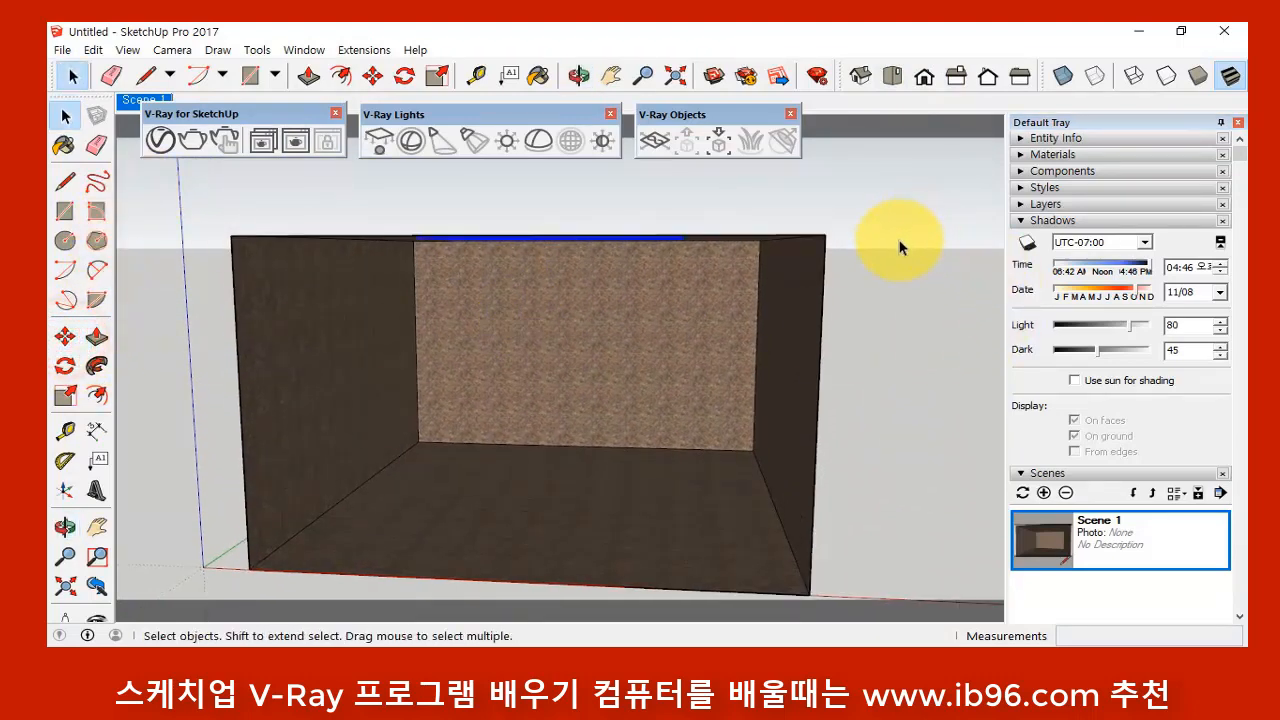
pyautogui.click(64, 337)
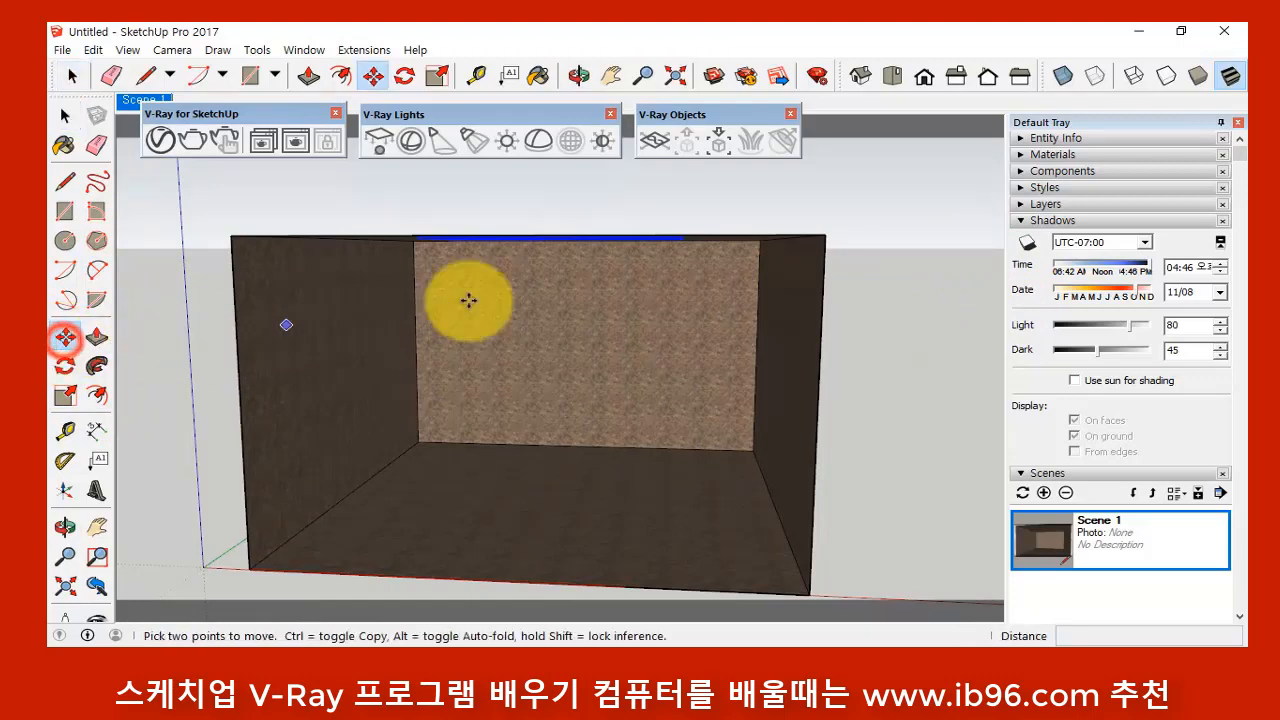
pyautogui.click(903, 255)
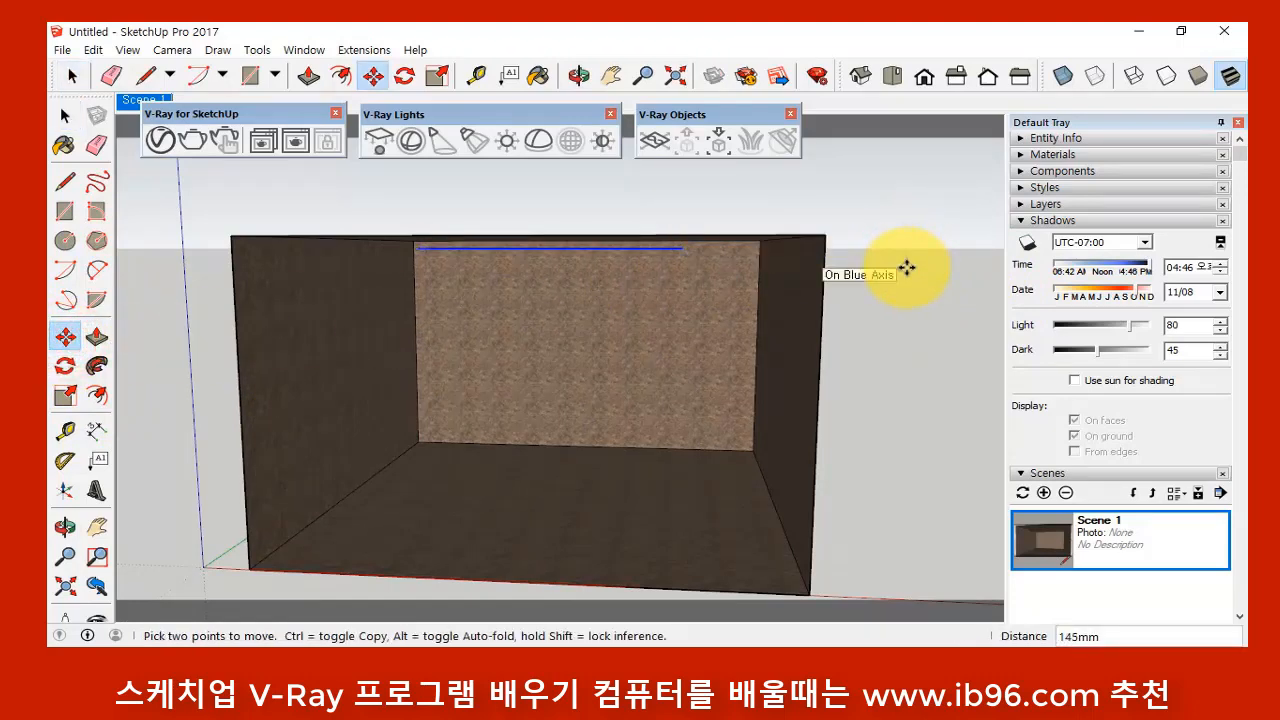
pyautogui.click(906, 267)
# - Return to the saved Scene 1 camera view and switch back to the Select tool
pyautogui.moveTo(490, 354)
pyautogui.mouseDown(button='middle')
pyautogui.moveTo(506, 300)
pyautogui.moveTo(480, 345)
pyautogui.mouseUp(button='middle')
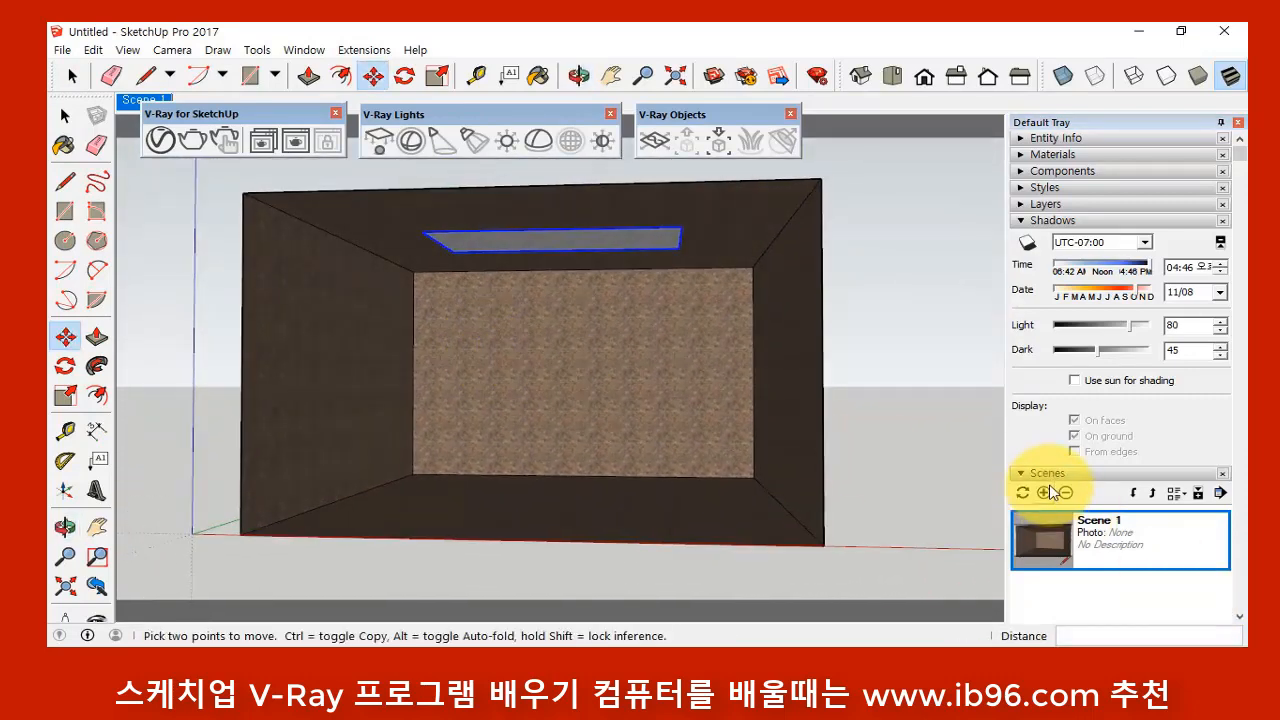
pyautogui.doubleClick(1036, 540)
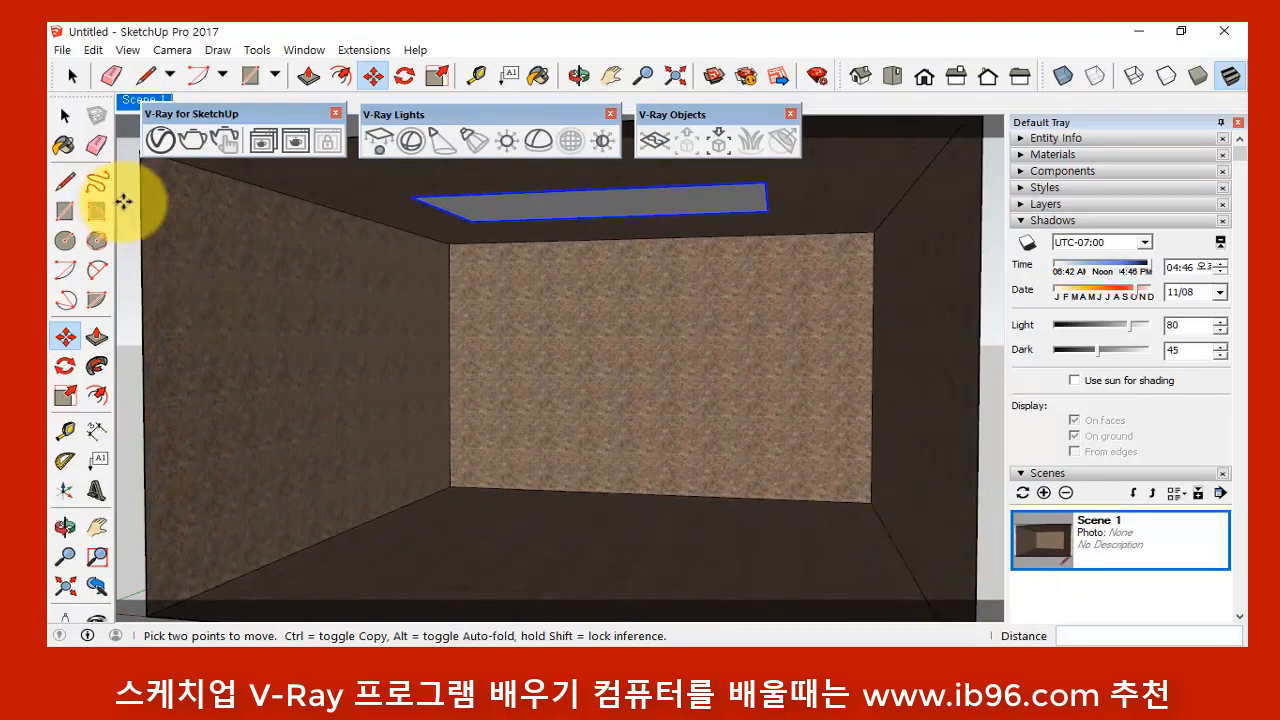
pyautogui.click(65, 116)
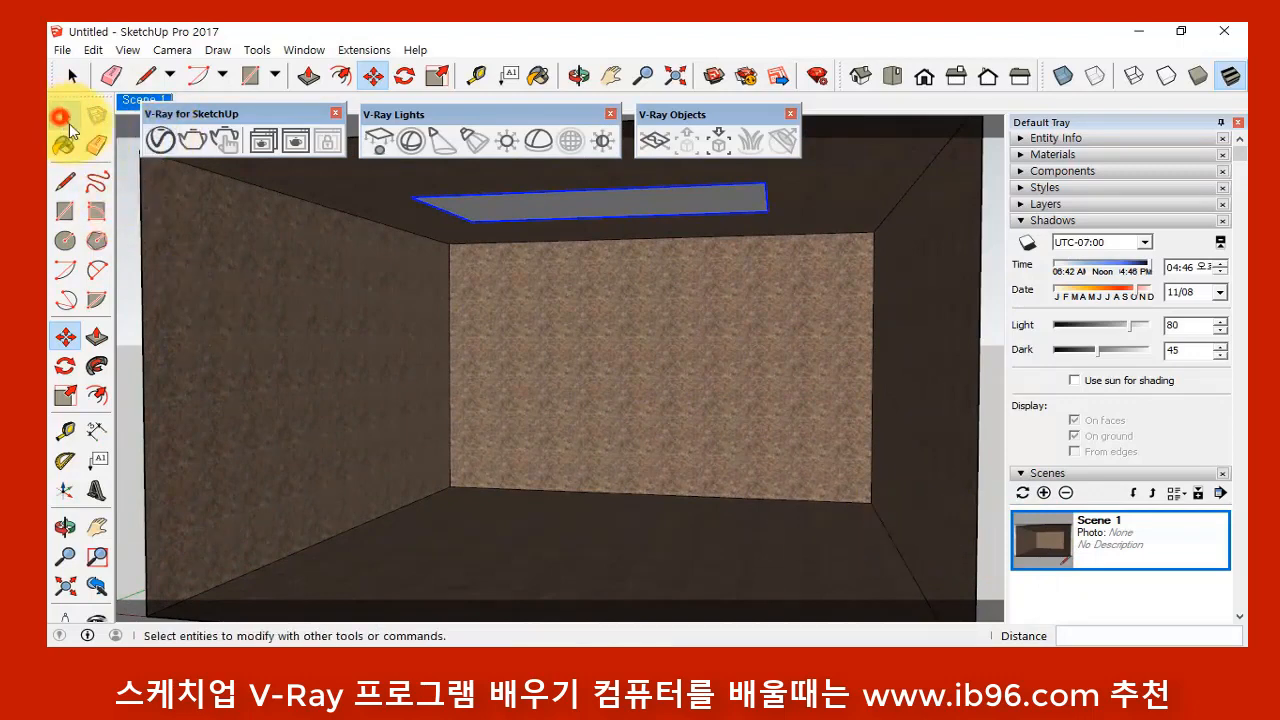
# - Open the SunLight settings in the V-Ray Asset Editor's light list
pyautogui.click(160, 142)
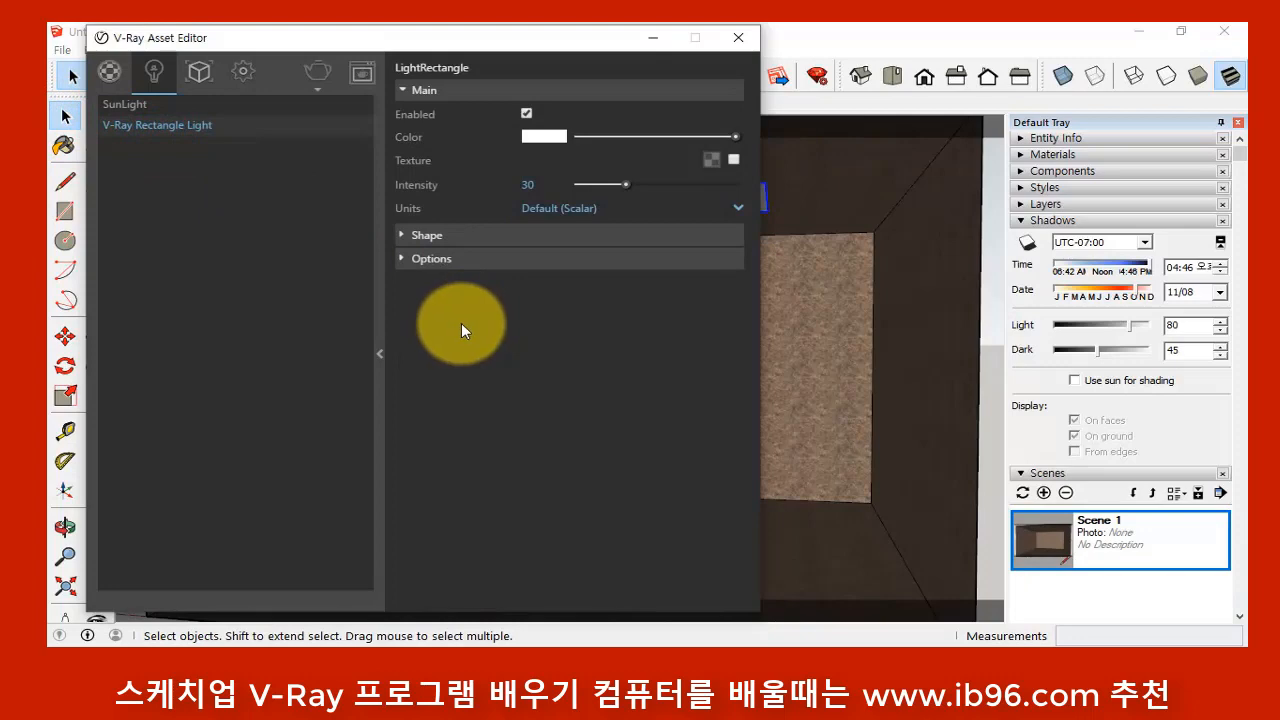
pyautogui.click(106, 70)
pyautogui.click(155, 71)
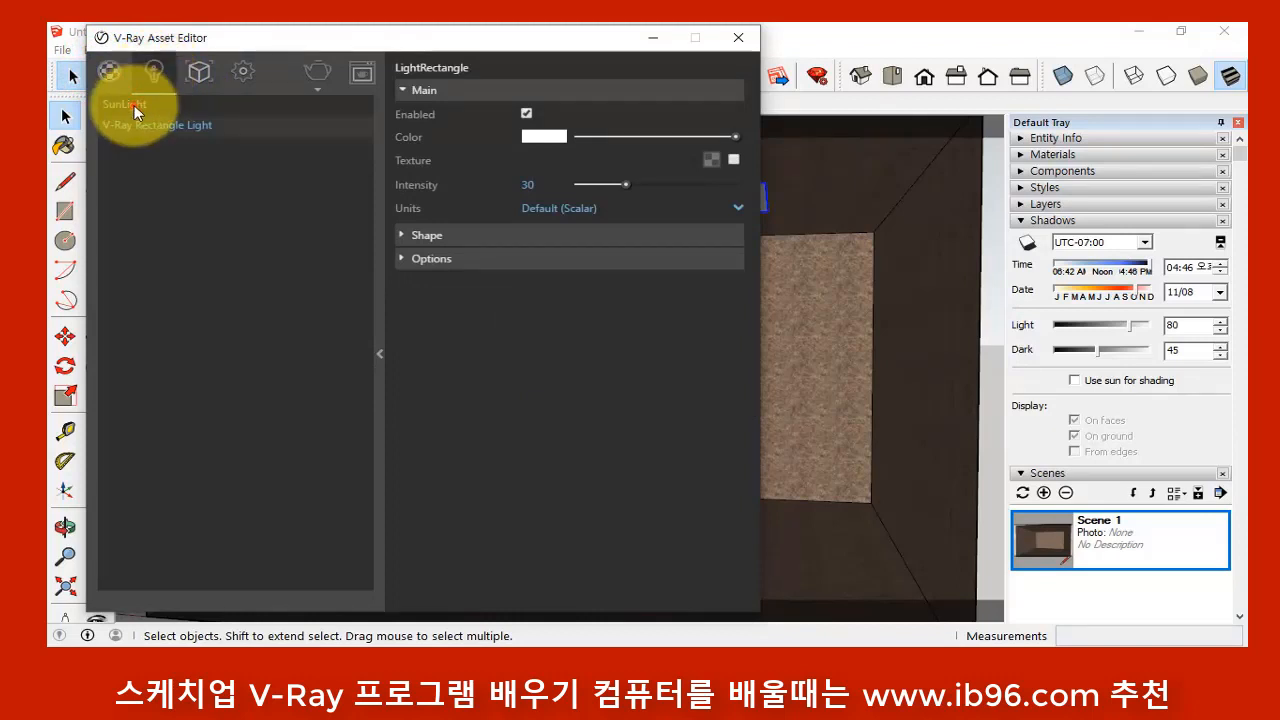
pyautogui.click(134, 106)
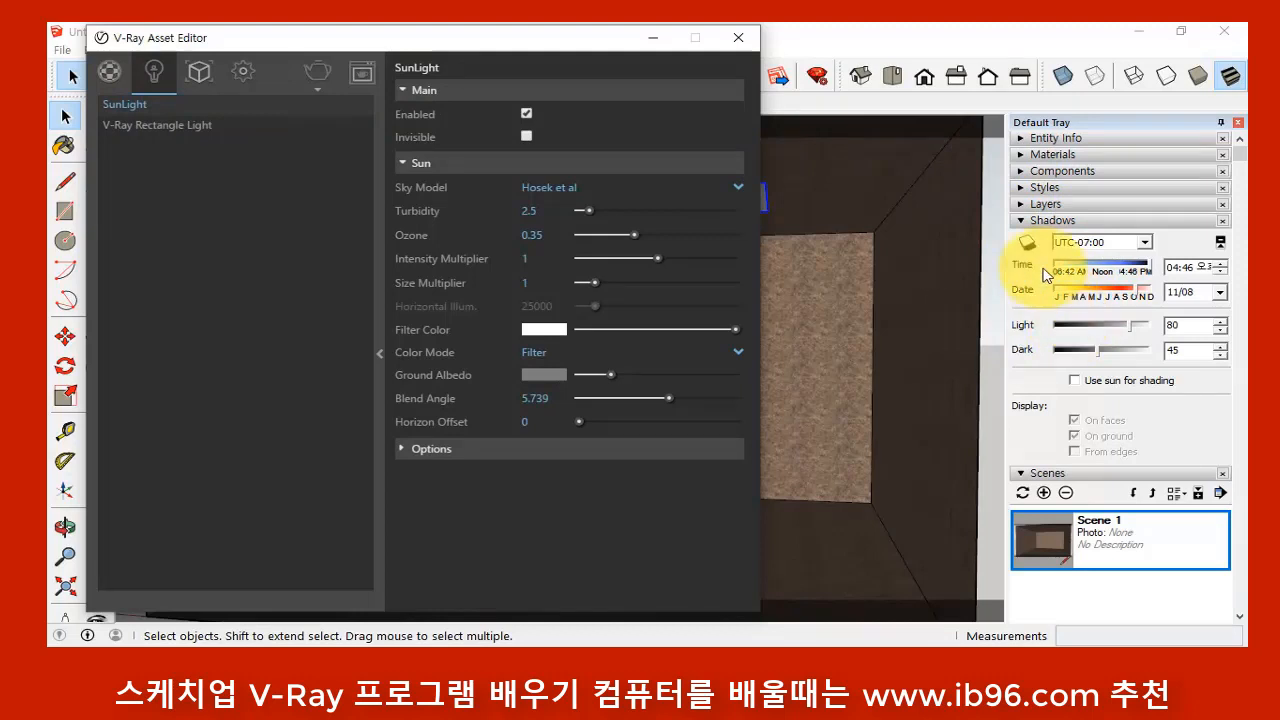
# - Open the V-Ray Rectangle Light settings and render the room with the light at its current settings
pyautogui.click(180, 123)
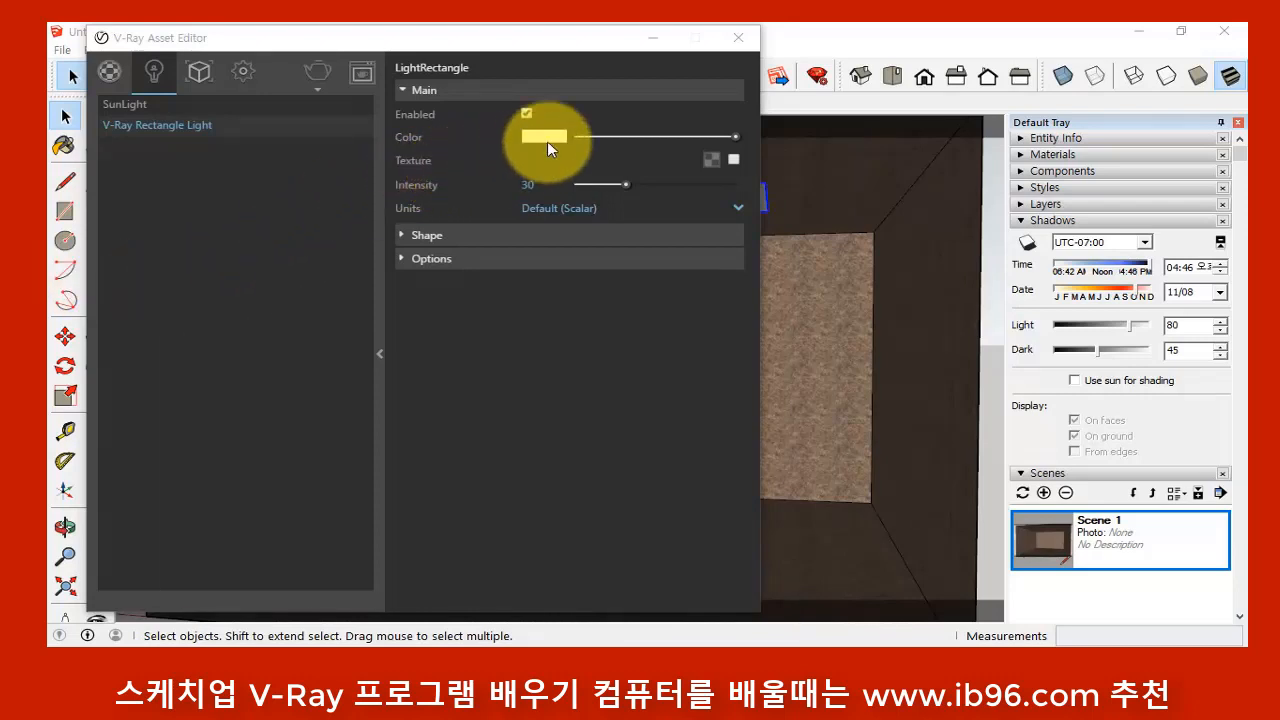
pyautogui.moveTo(550, 140)
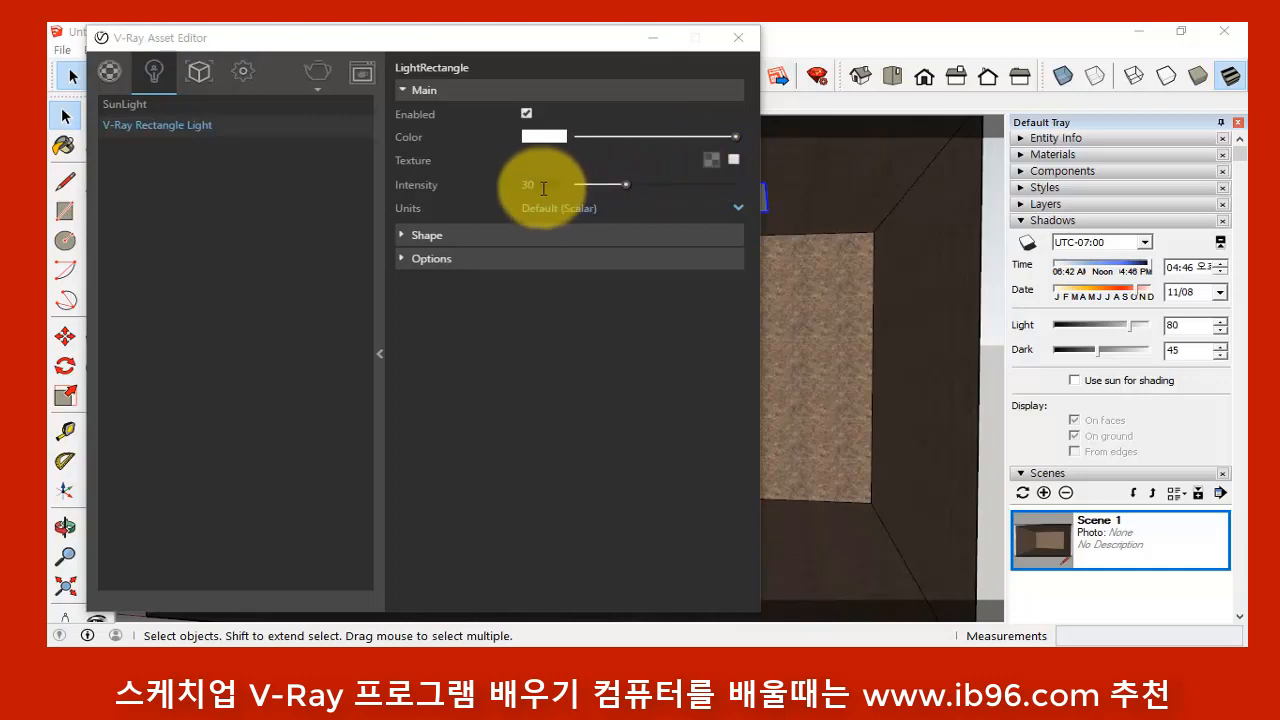
pyautogui.moveTo(543, 187)
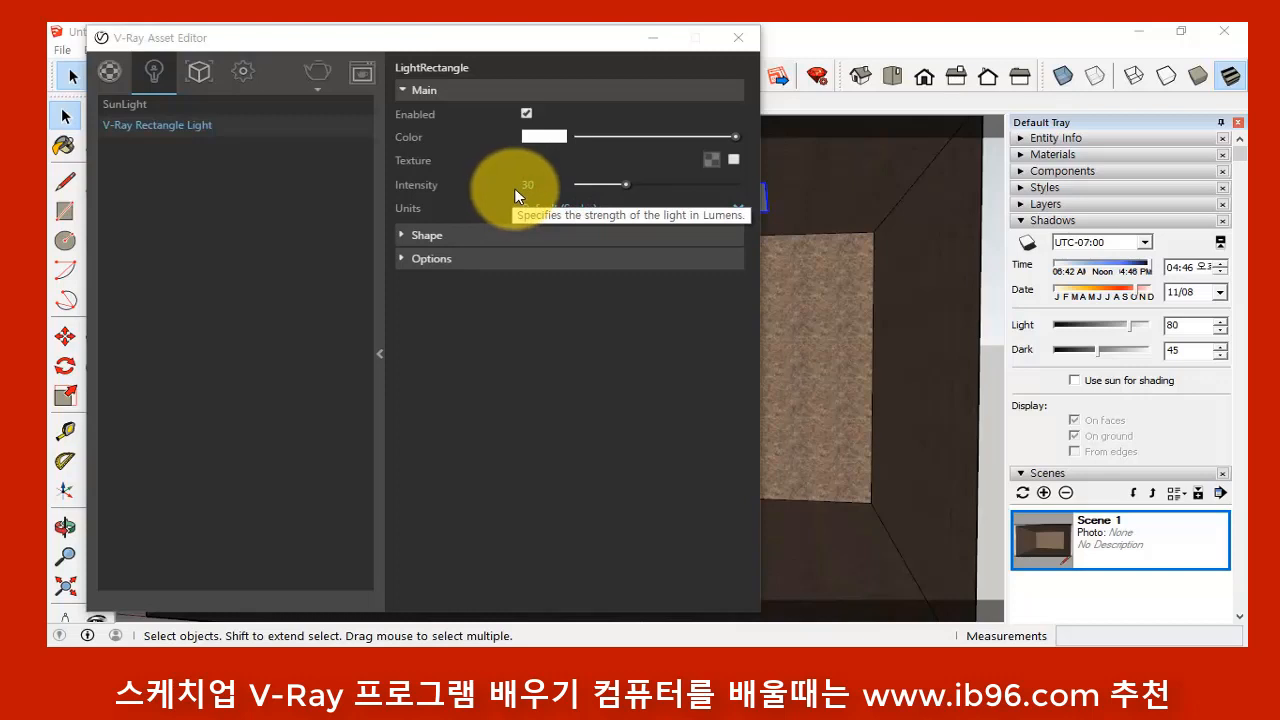
pyautogui.click(322, 72)
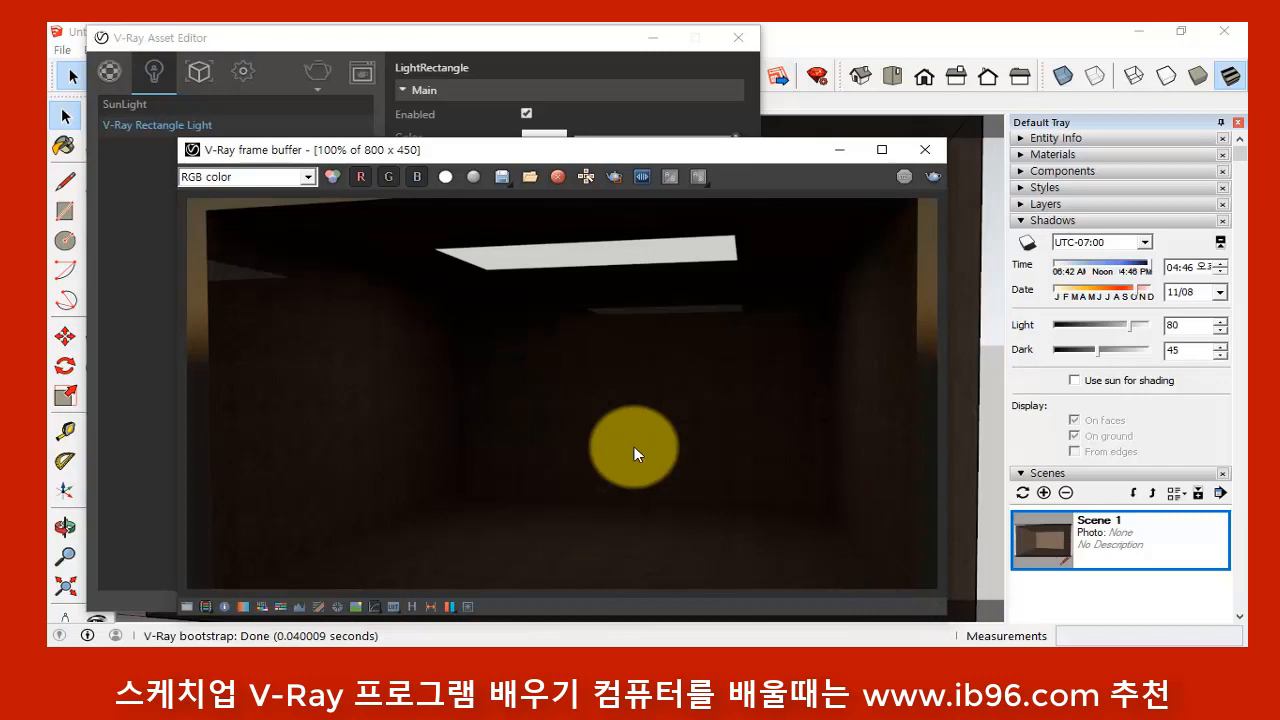
# - Set the rectangle light's intensity to 60 and render the room again
pyautogui.click(557, 38)
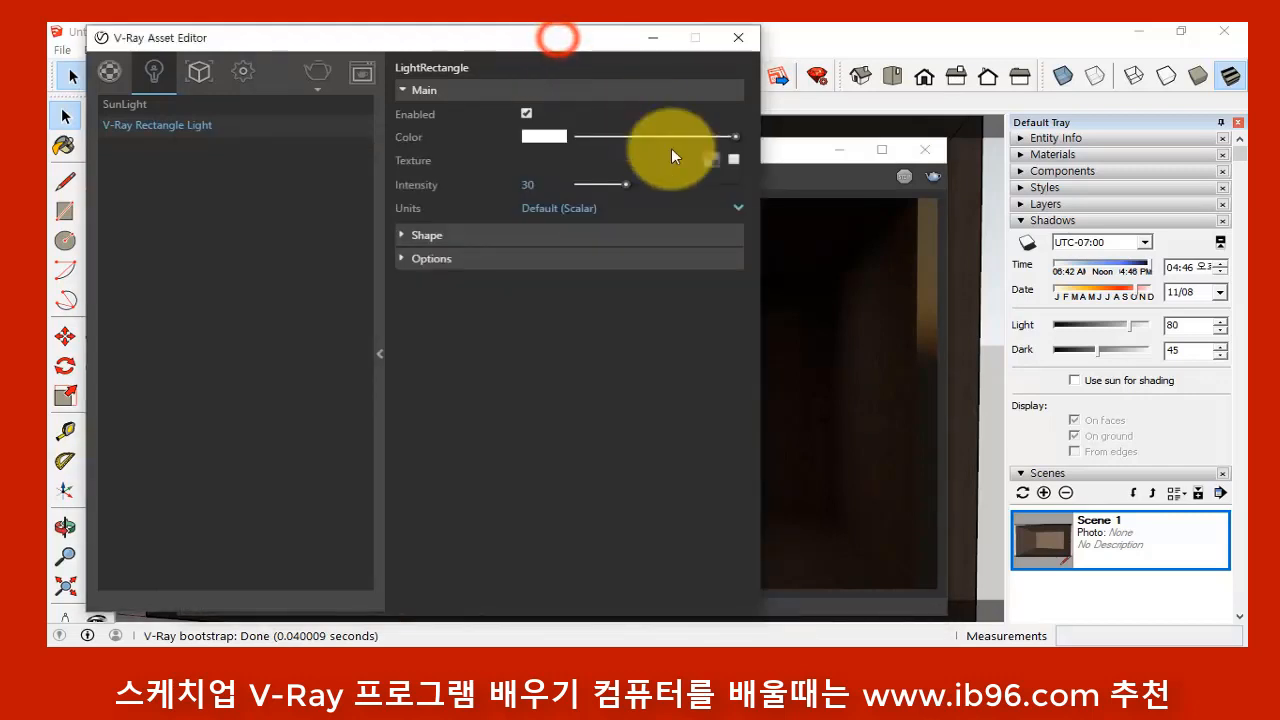
pyautogui.doubleClick(526, 185)
pyautogui.write('60')
pyautogui.press('Return')
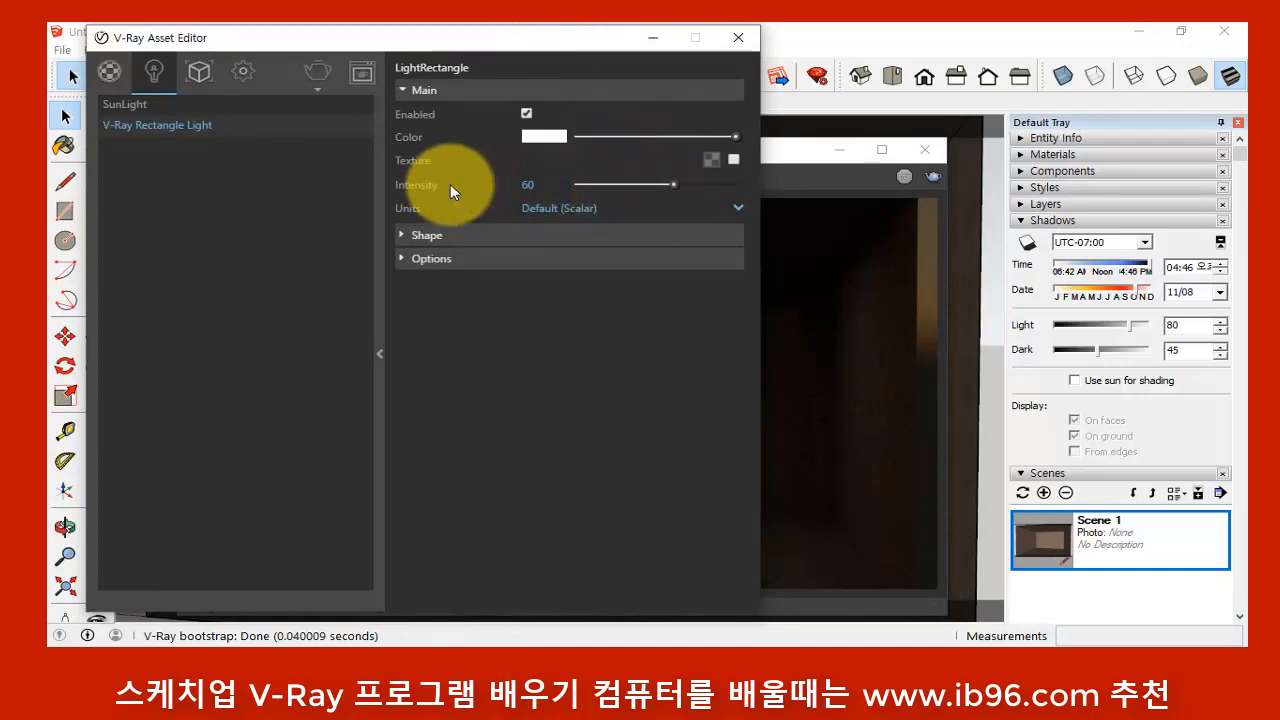
pyautogui.click(806, 149)
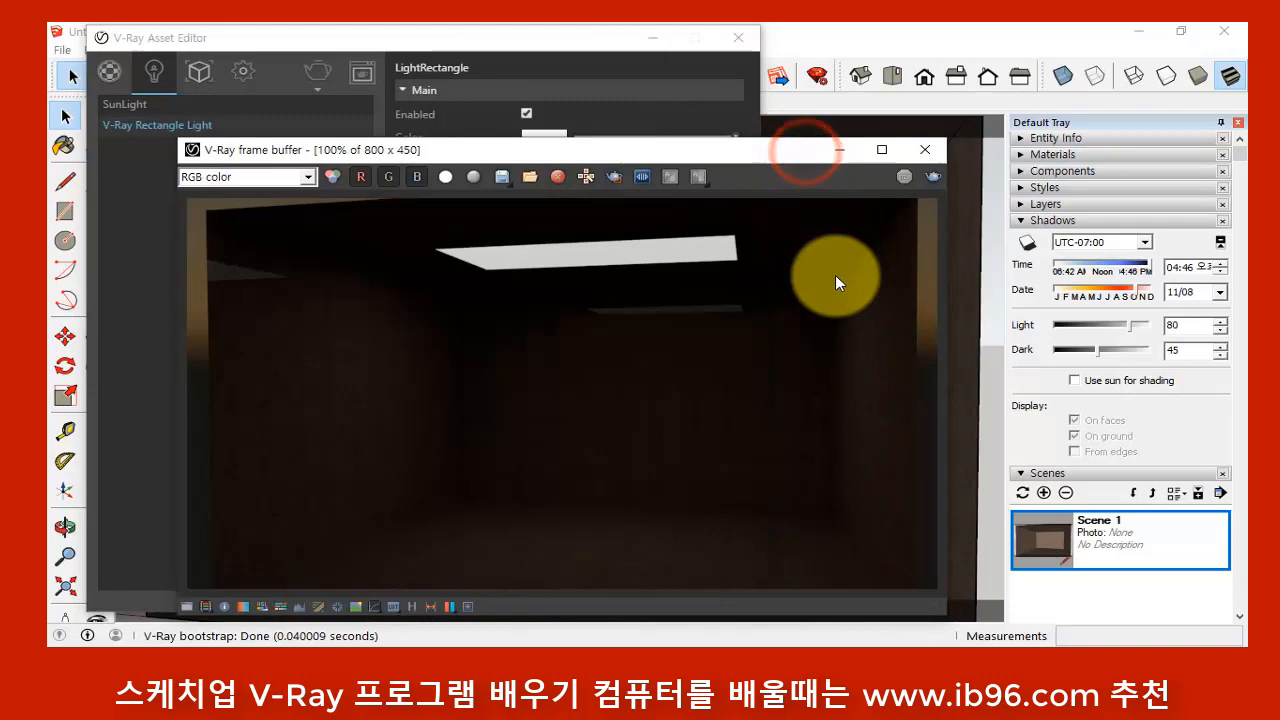
pyautogui.click(934, 177)
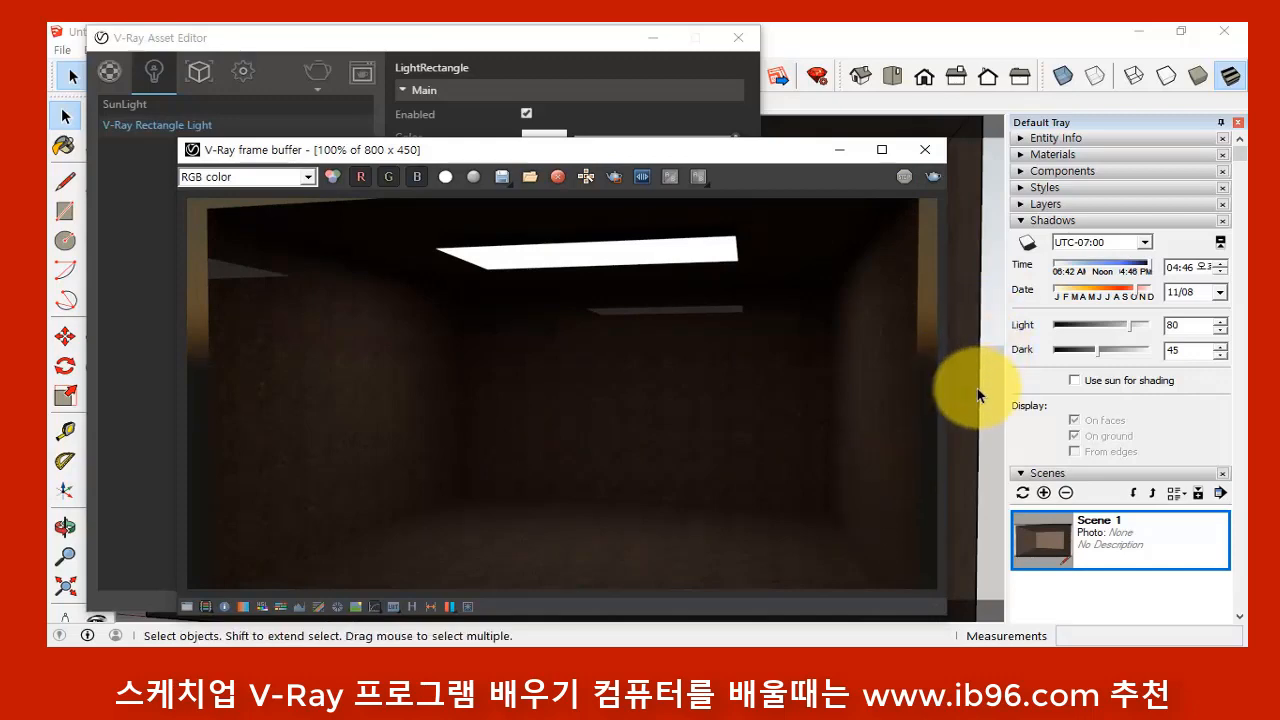
# - Raise the rectangle light's intensity to 90 and render the room again
pyautogui.click(584, 40)
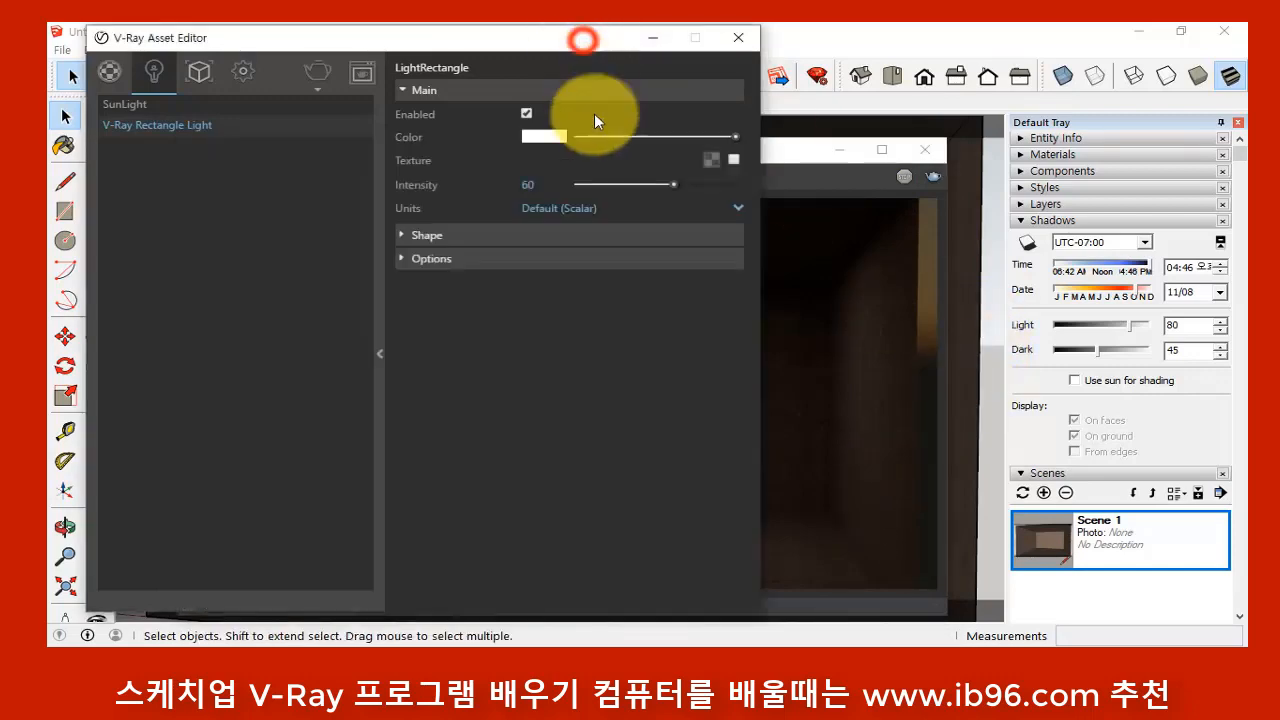
pyautogui.click(528, 184)
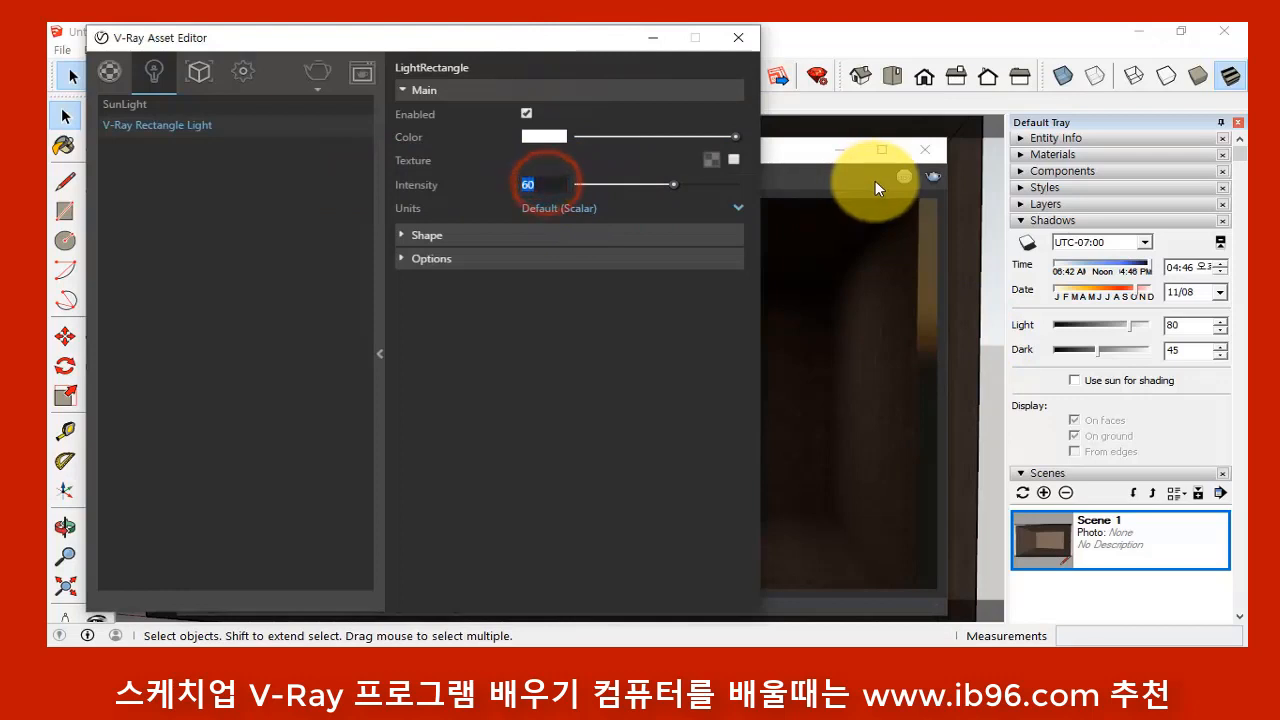
pyautogui.write('90')
pyautogui.press('Return')
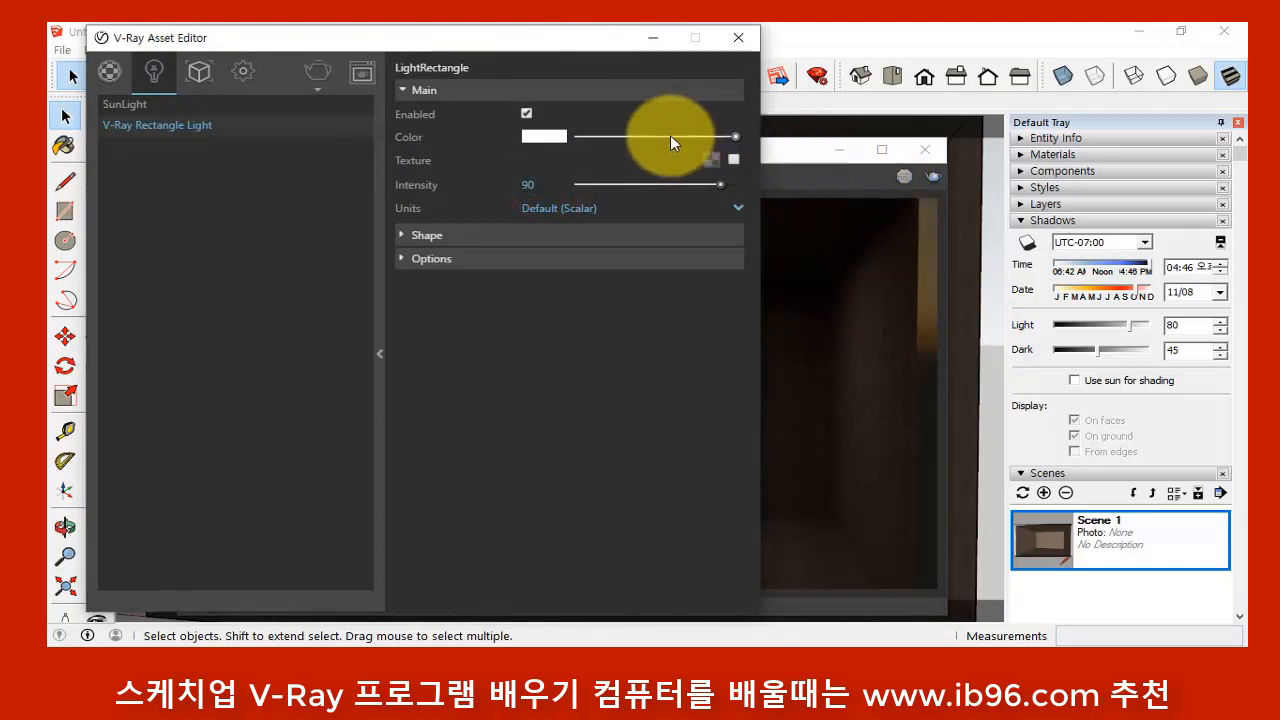
pyautogui.click(322, 72)
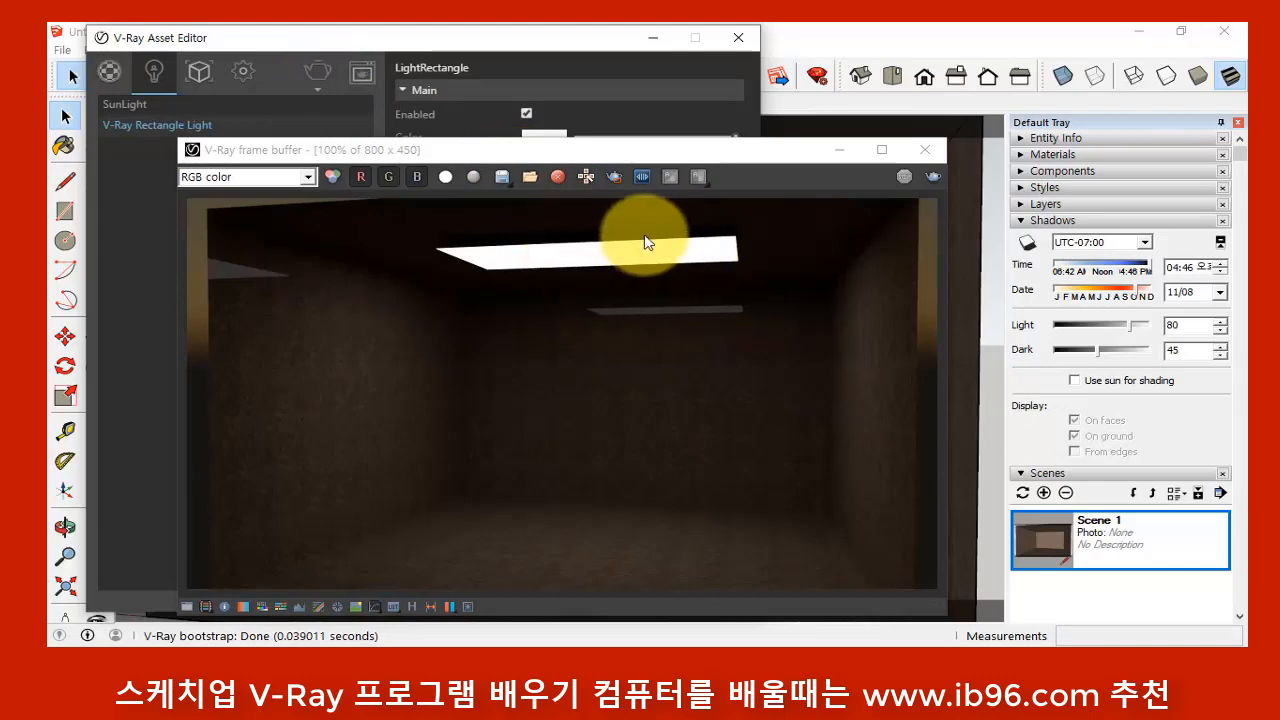
# - Close the rendered image and change the rectangle light's color to golden yellow, with hue 36, saturation 234 and reduced luminosity
pyautogui.click(587, 42)
pyautogui.moveTo(627, 152); pyautogui.dragTo(629, 170)
pyautogui.click(936, 171)
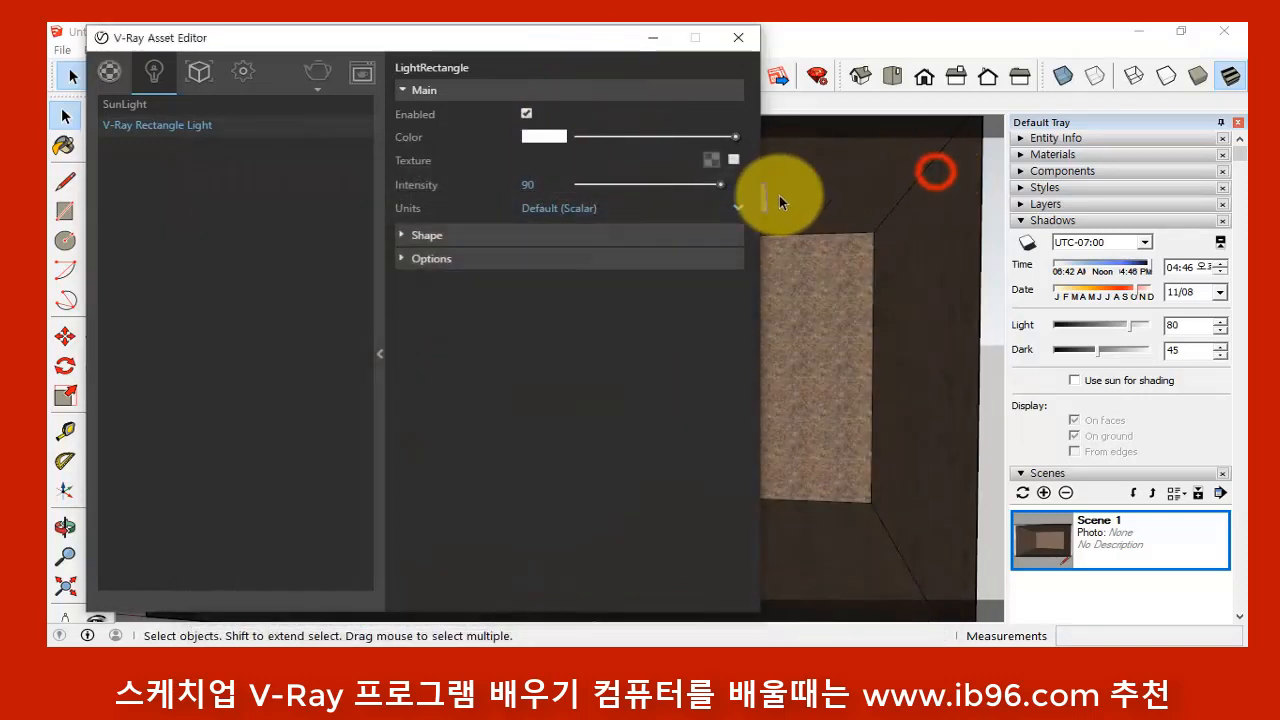
pyautogui.click(549, 138)
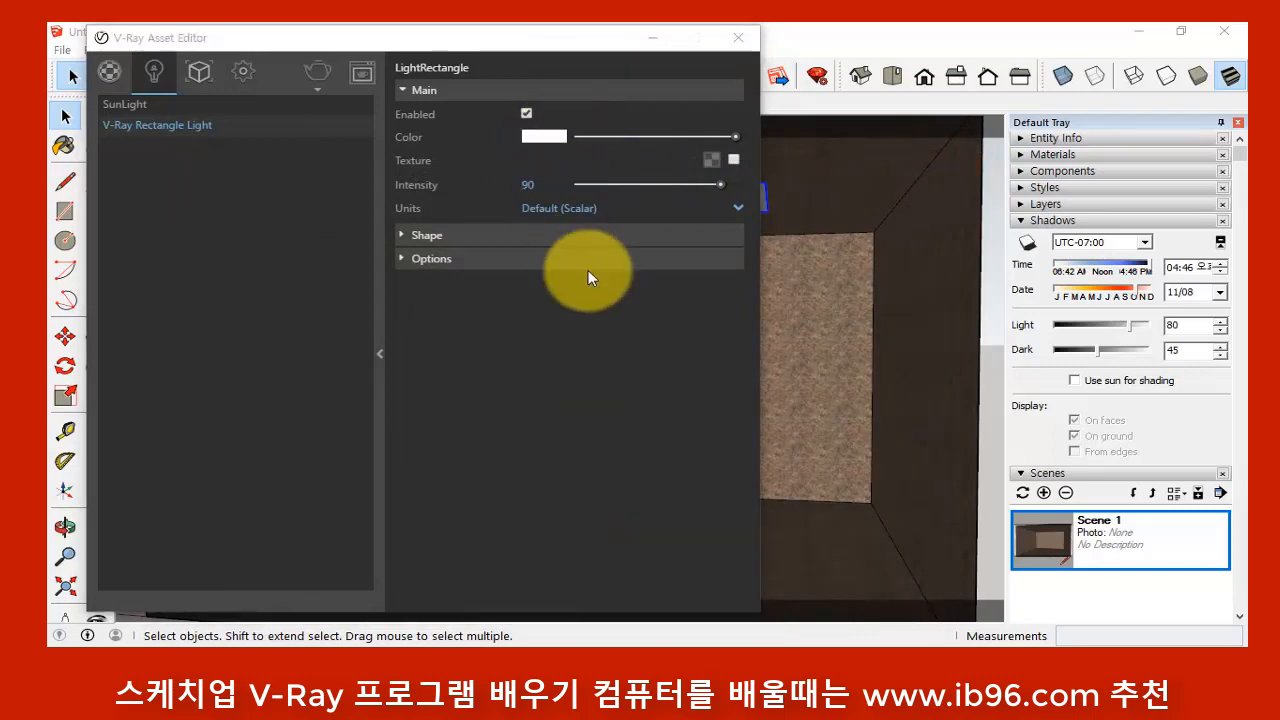
pyautogui.click(541, 137)
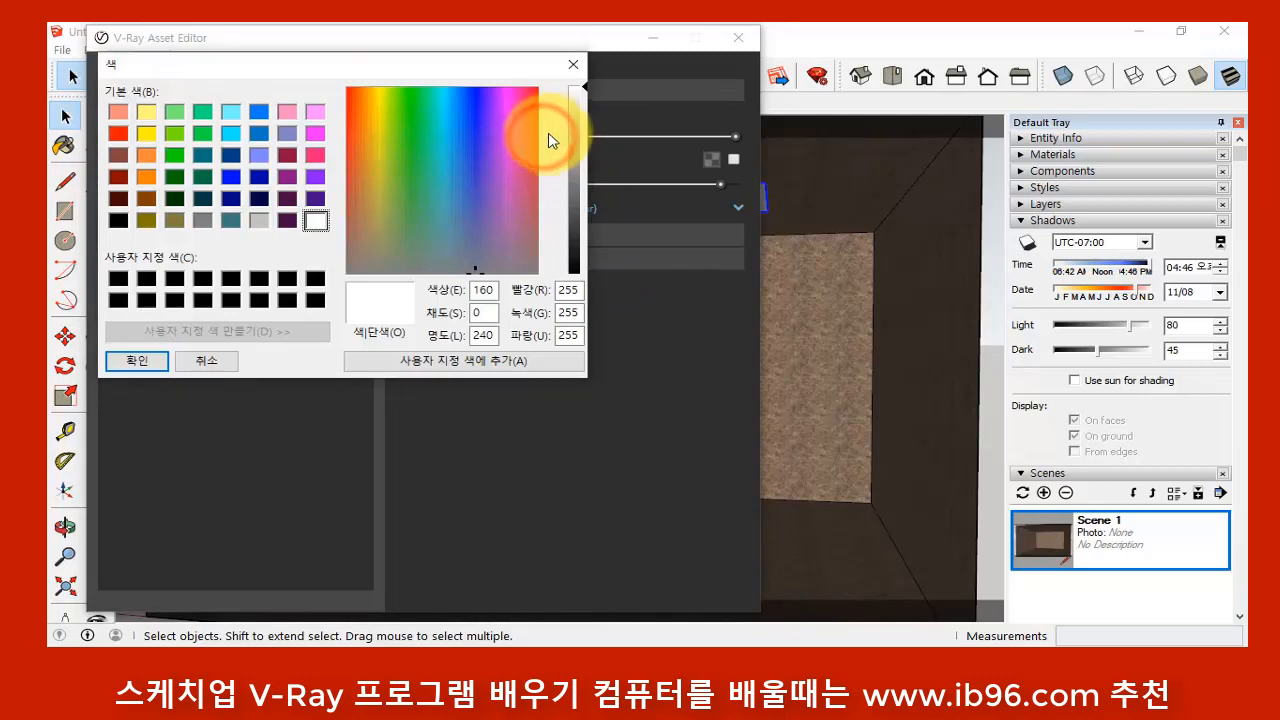
pyautogui.moveTo(466, 185); pyautogui.dragTo(376, 94)
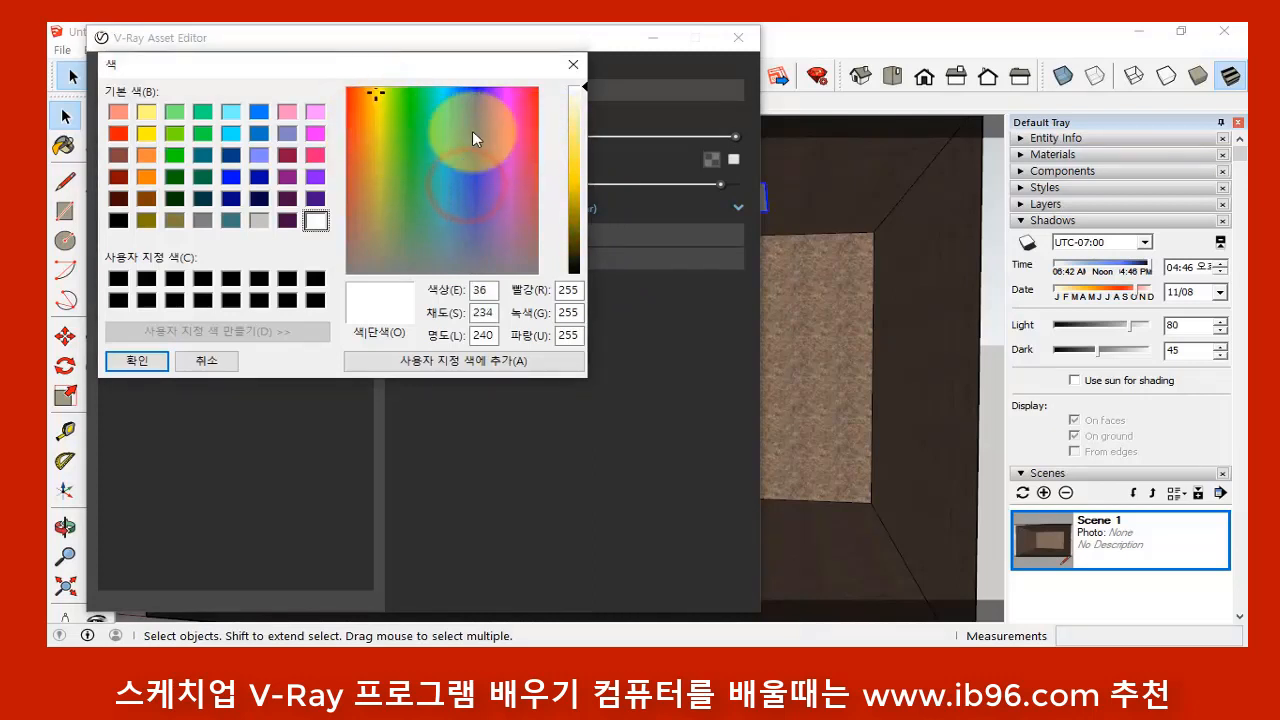
pyautogui.moveTo(580, 90); pyautogui.dragTo(581, 162)
pyautogui.click(145, 357)
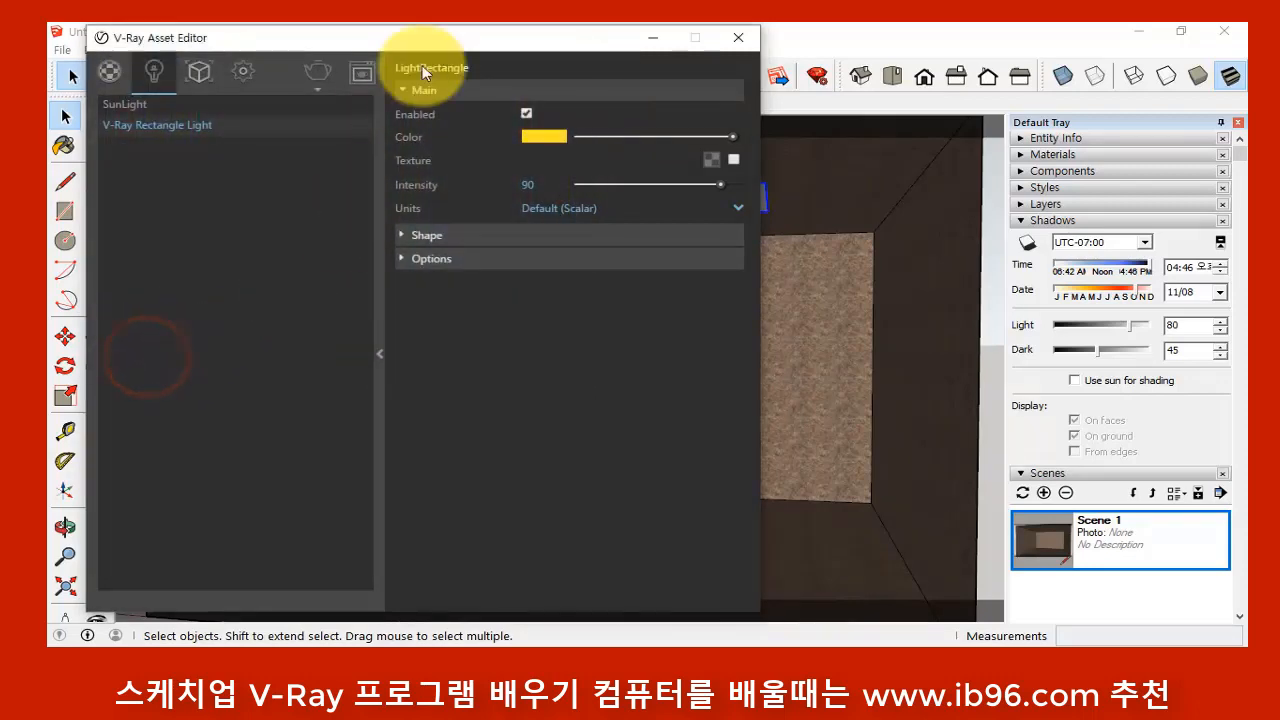
# - Render the room with the yellow light and close the V-Ray frame buffer after checking the result
pyautogui.click(362, 72)
pyautogui.moveTo(562, 183); pyautogui.dragTo(563, 166)
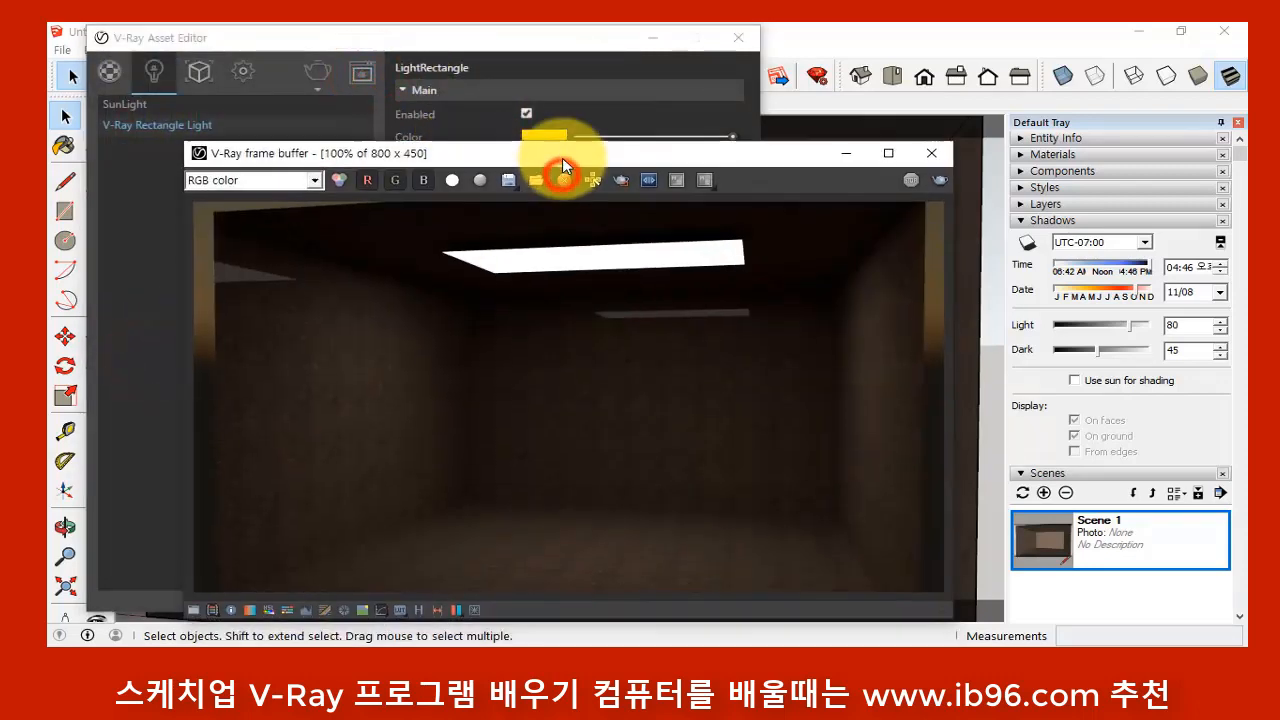
pyautogui.click(317, 70)
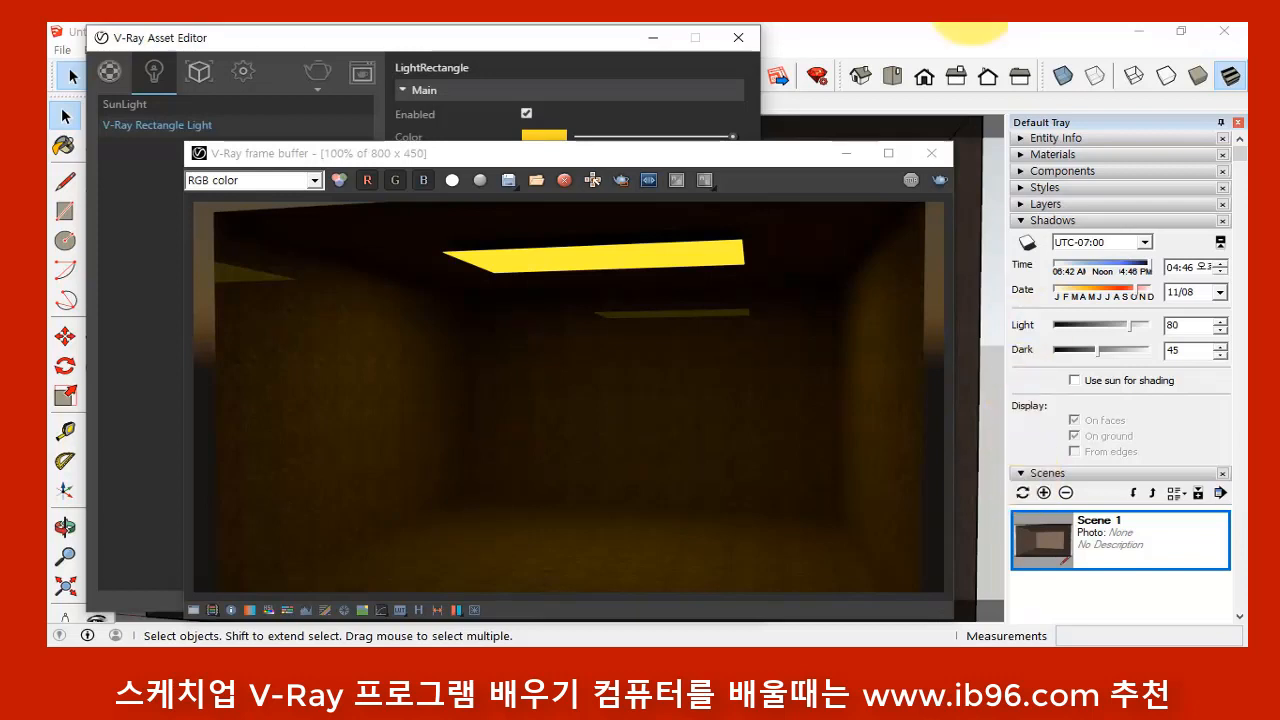
pyautogui.click(534, 38)
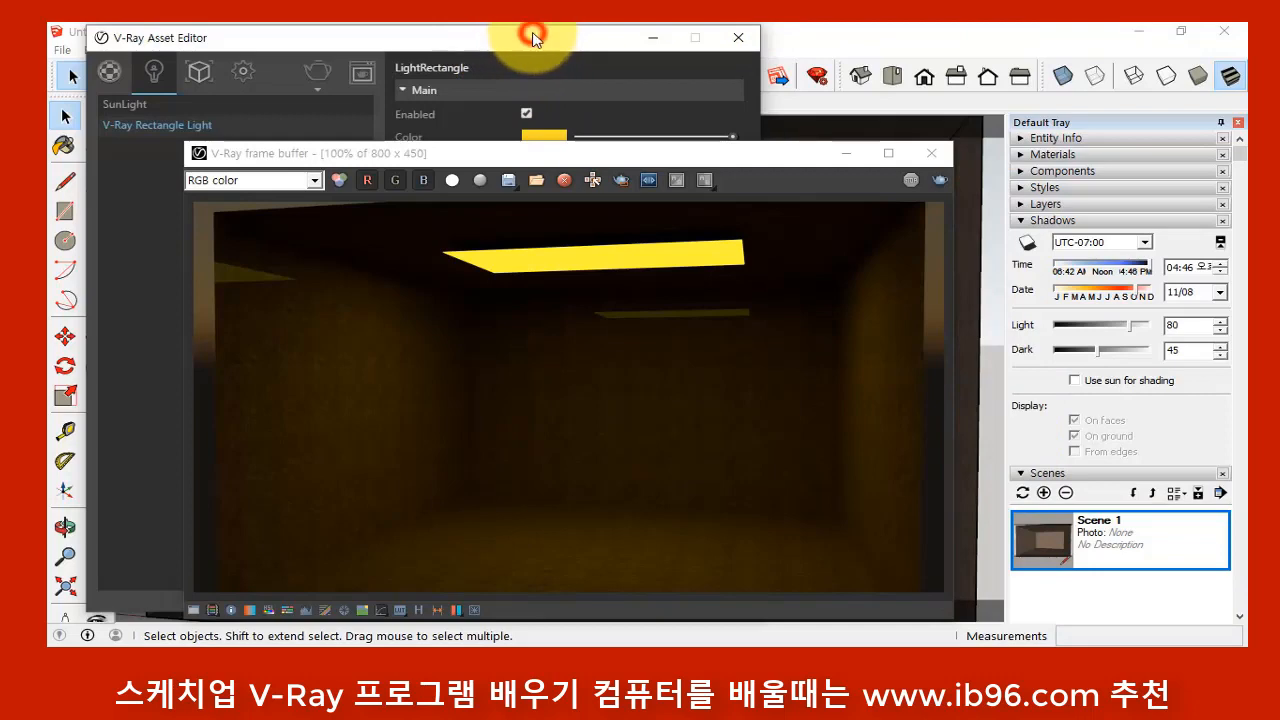
pyautogui.click(546, 39)
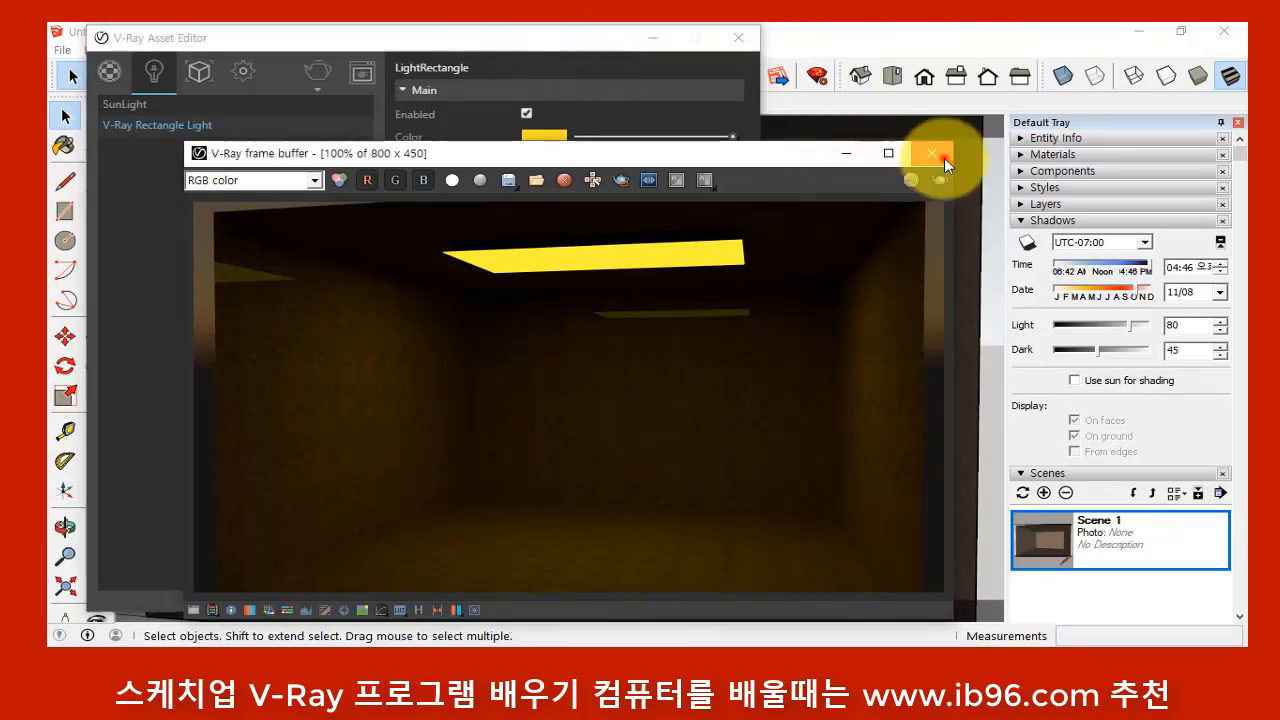
pyautogui.click(941, 155)
# - Expand the light's Shape and Options settings, change its shape to Ellipse, and close the Asset Editor
pyautogui.moveTo(601, 48); pyautogui.dragTo(602, 50)
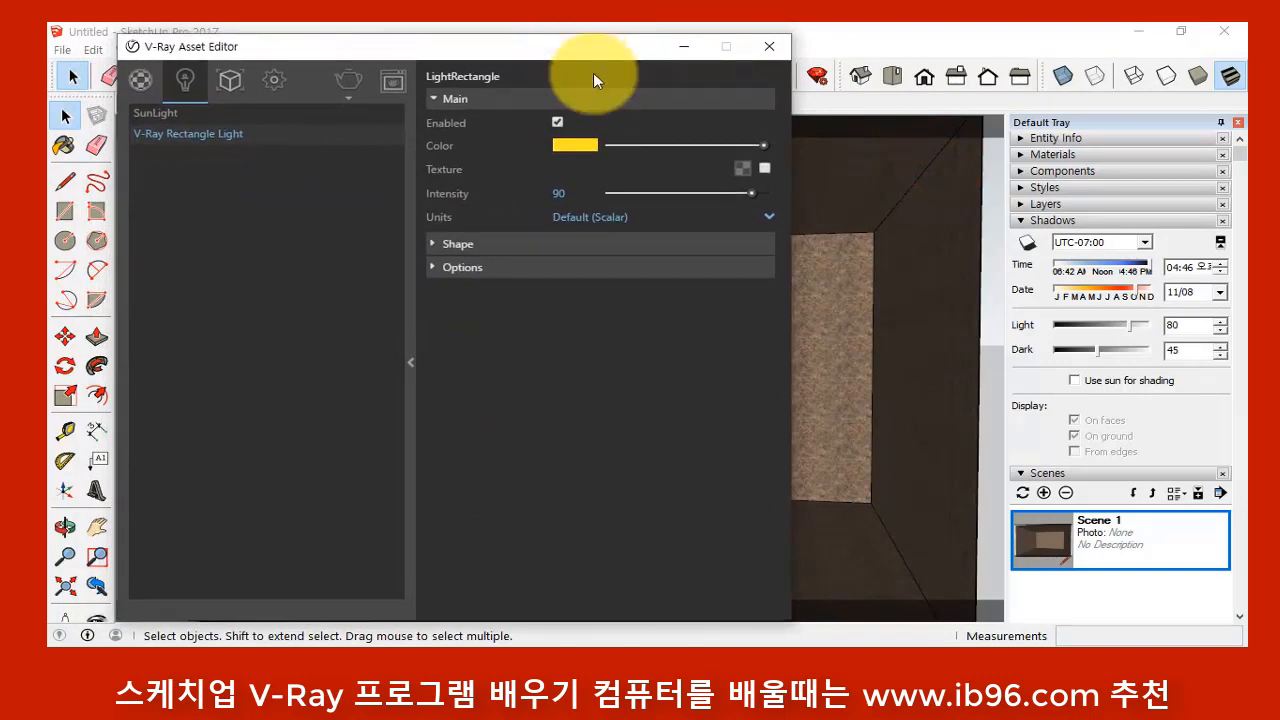
pyautogui.click(432, 243)
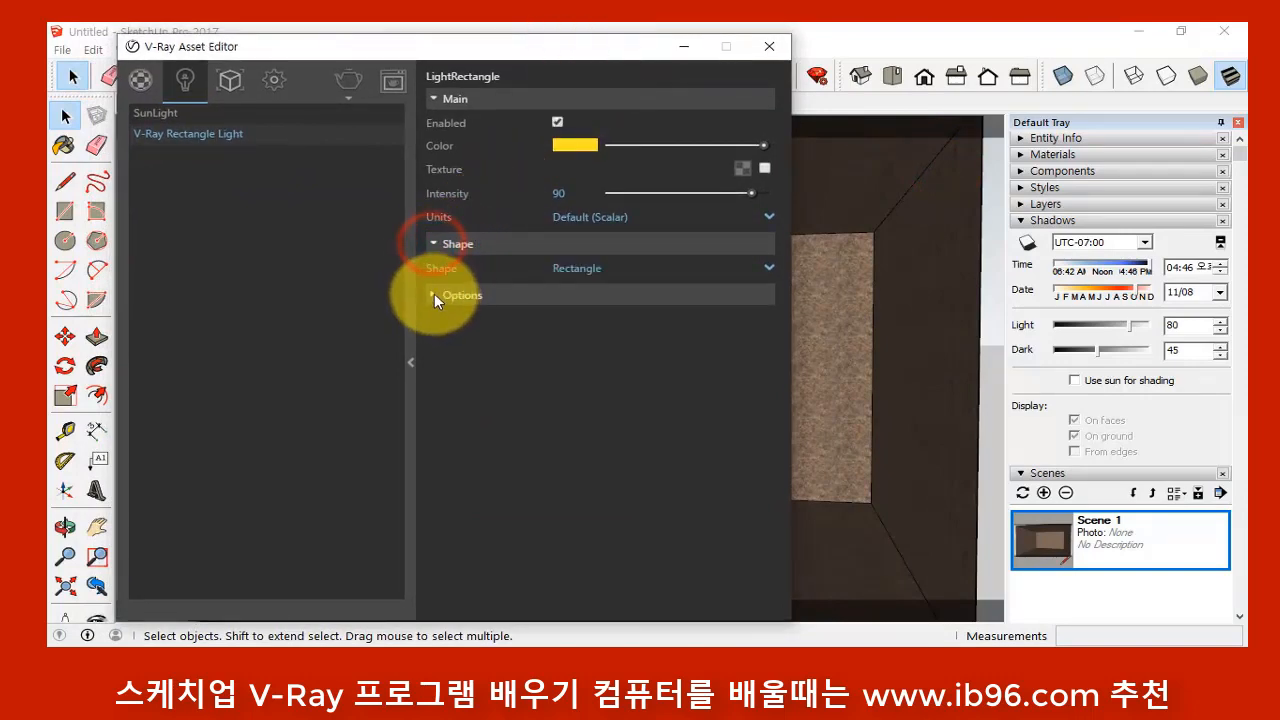
pyautogui.click(433, 294)
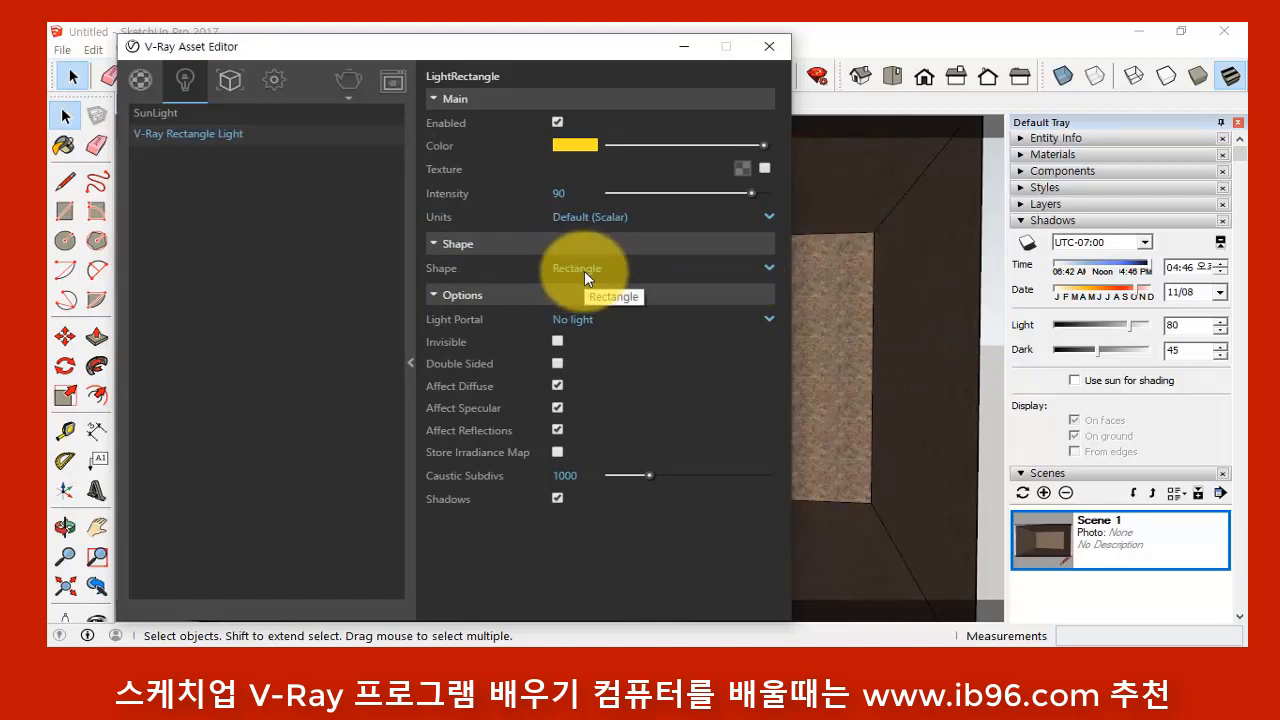
pyautogui.click(634, 274)
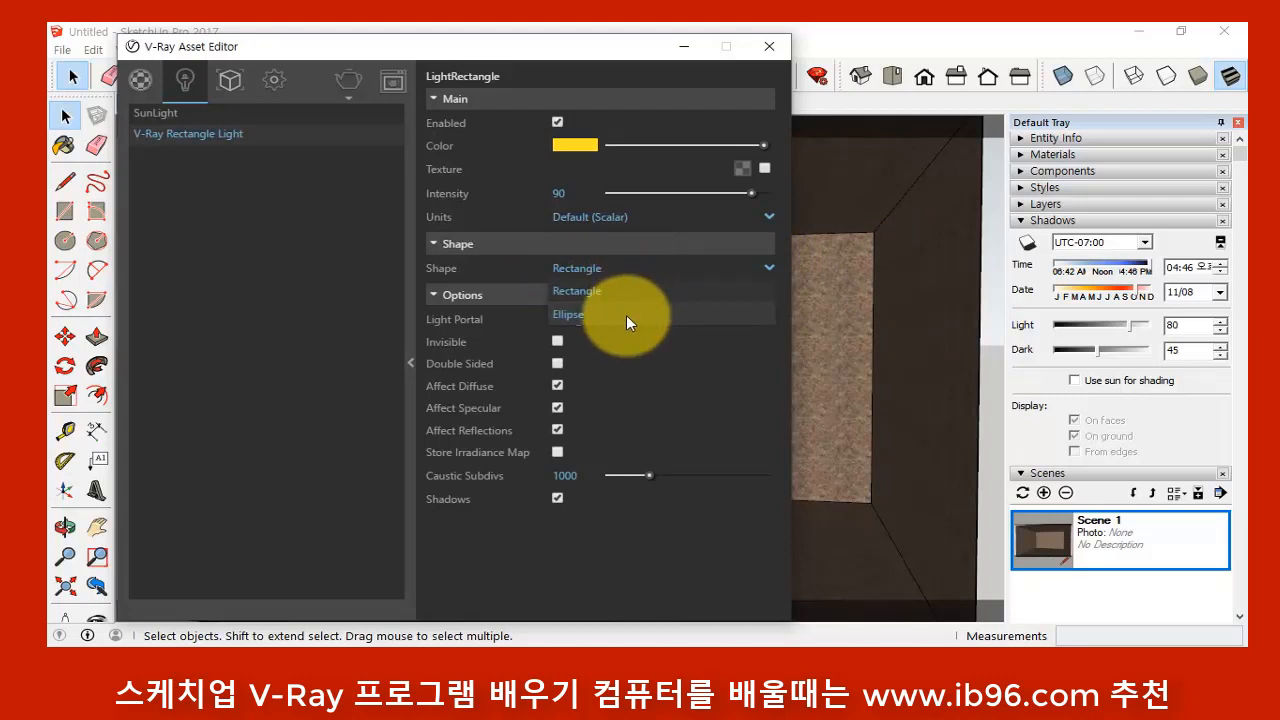
pyautogui.click(626, 315)
pyautogui.click(776, 45)
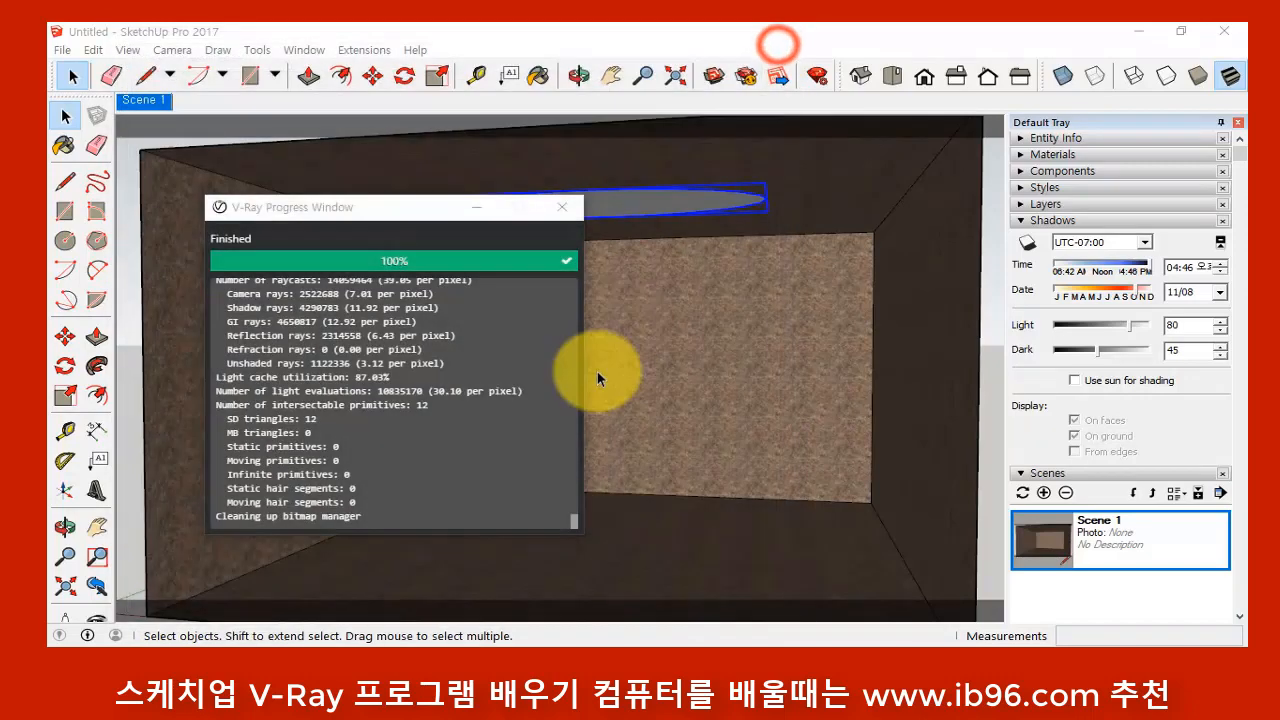
# - Dismiss the V-Ray progress window and render the room with the elliptical ceiling light
pyautogui.moveTo(441, 208)
pyautogui.mouseDown()
pyautogui.moveTo(357, 208)
pyautogui.moveTo(411, 314)
pyautogui.moveTo(440, 192)
pyautogui.mouseUp()
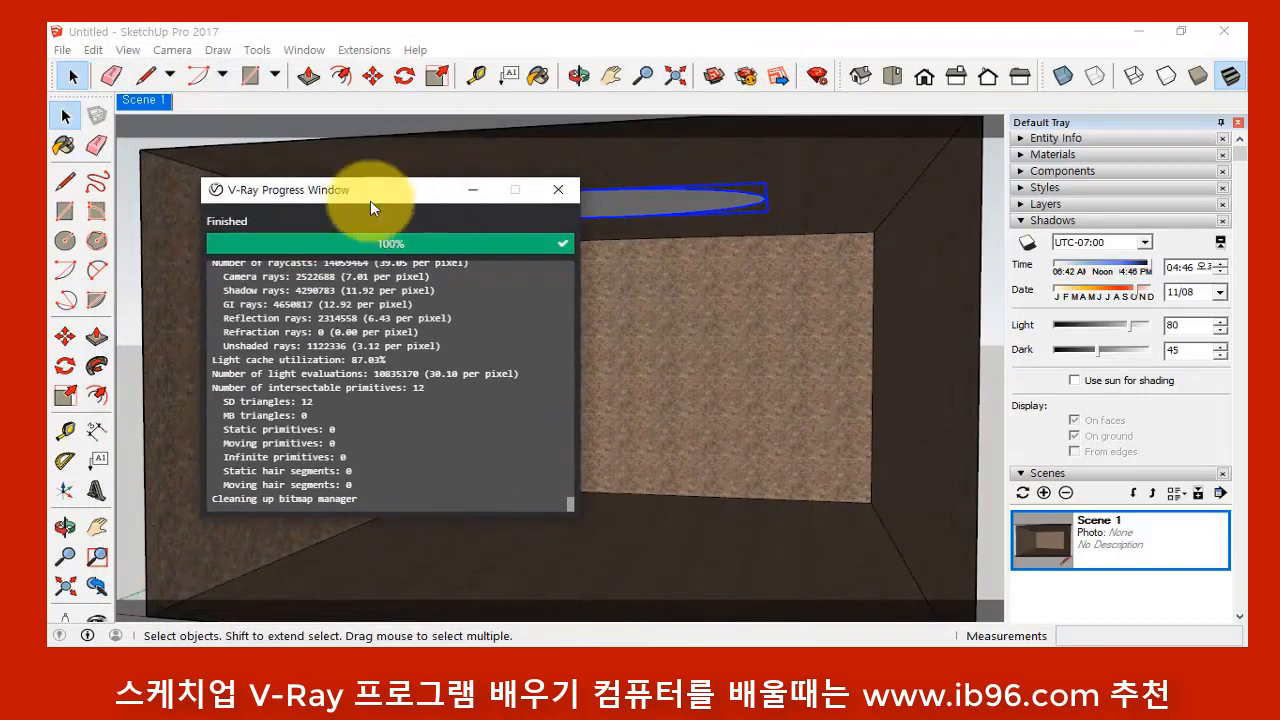
pyautogui.click(562, 189)
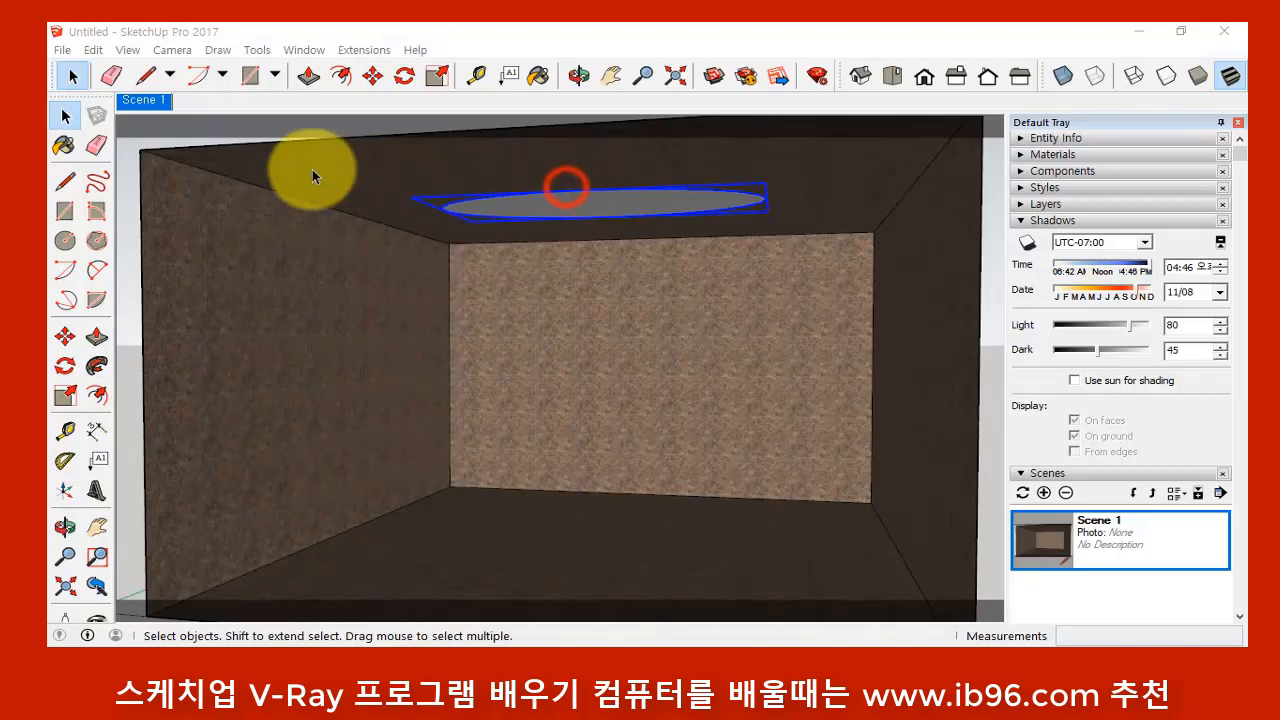
pyautogui.click(145, 187)
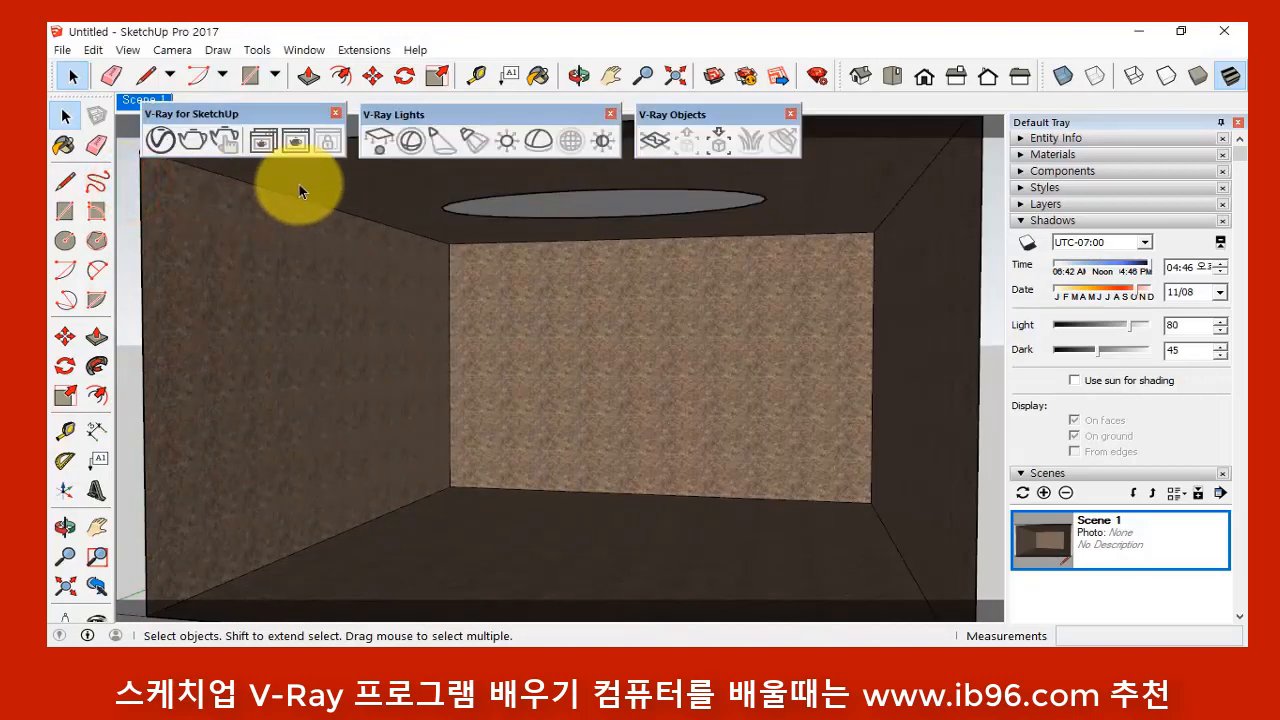
pyautogui.click(190, 140)
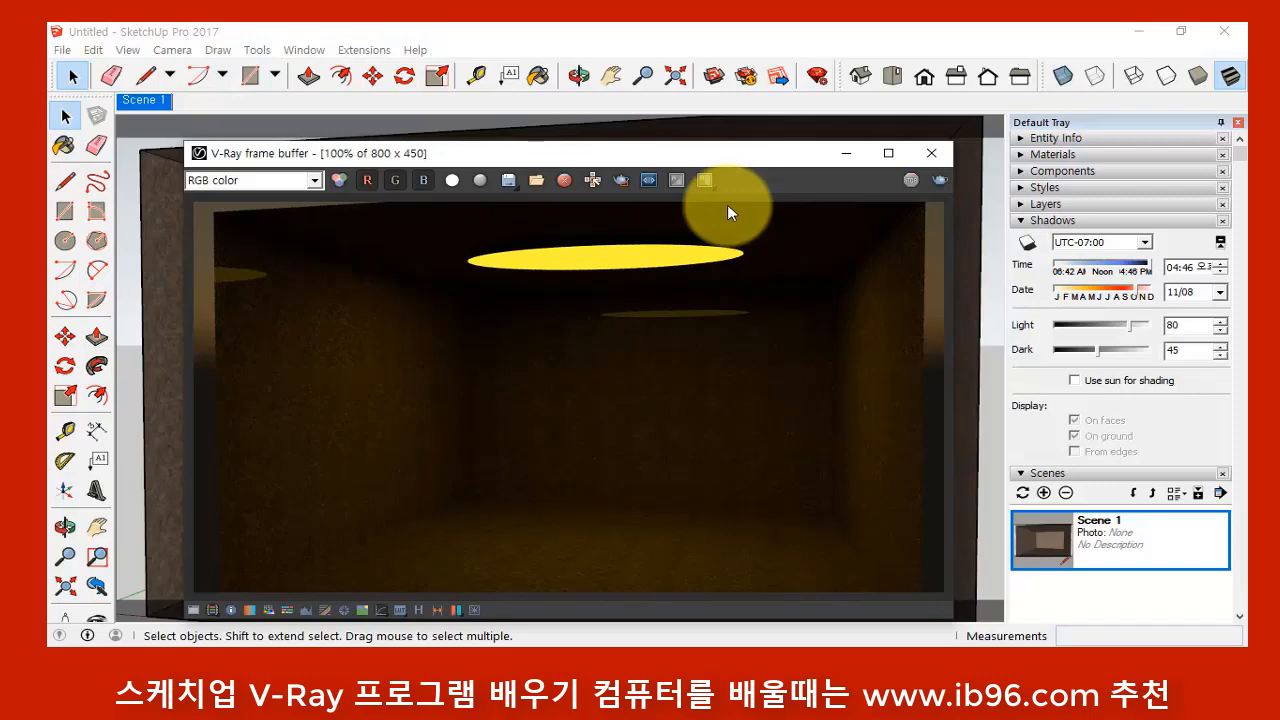
# - Reopen the ceiling light's settings in the V-Ray Asset Editor and enable its Invisible option
pyautogui.click(130, 200)
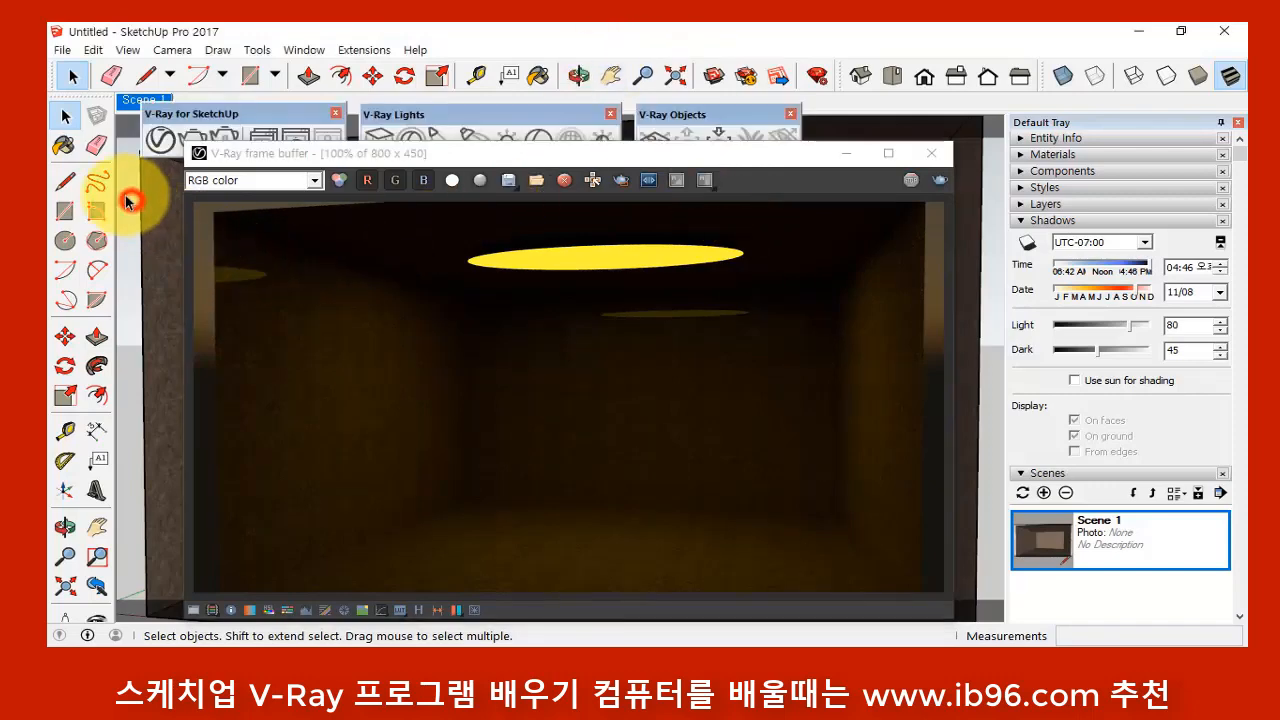
pyautogui.click(161, 139)
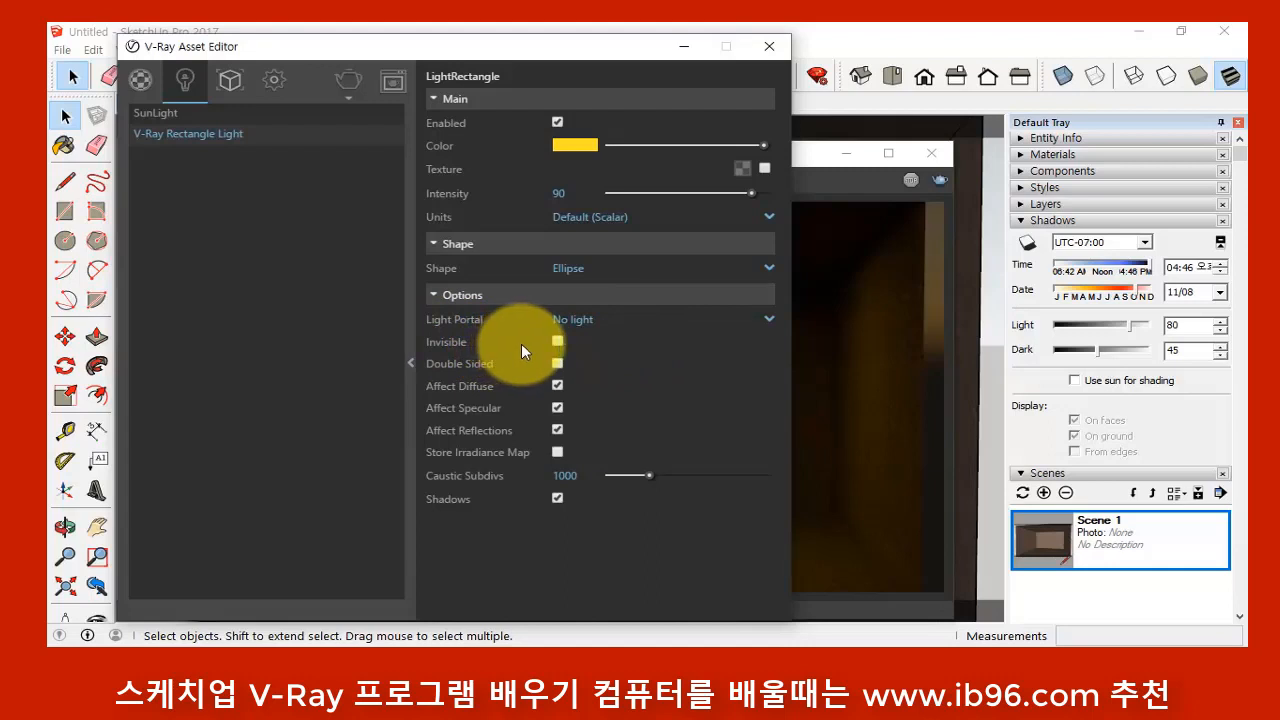
pyautogui.moveTo(521, 343)
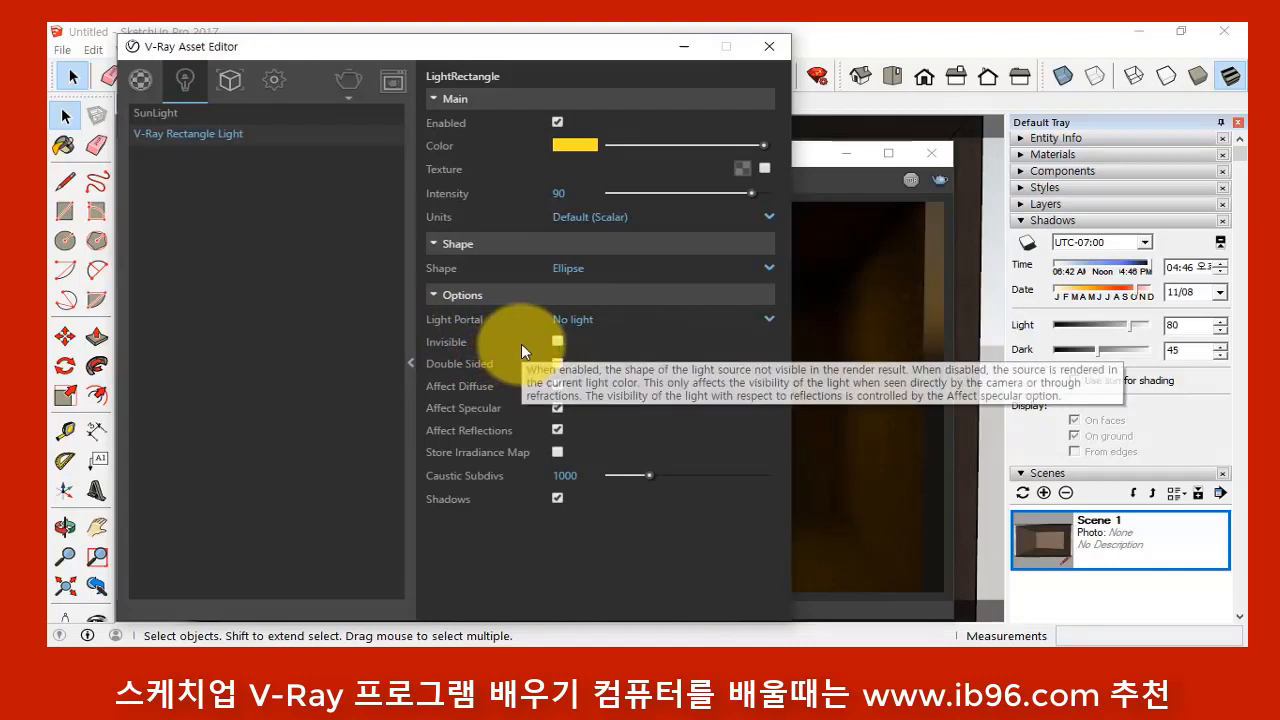
pyautogui.click(819, 153)
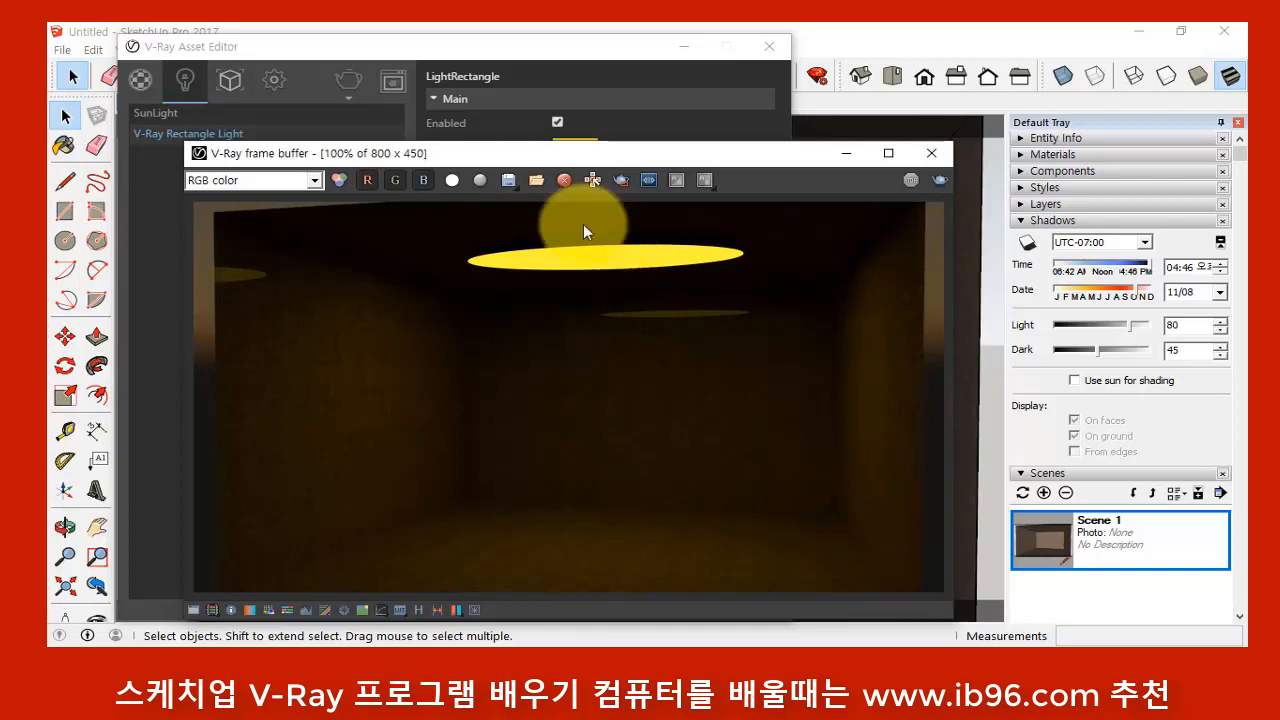
pyautogui.click(491, 44)
pyautogui.click(558, 342)
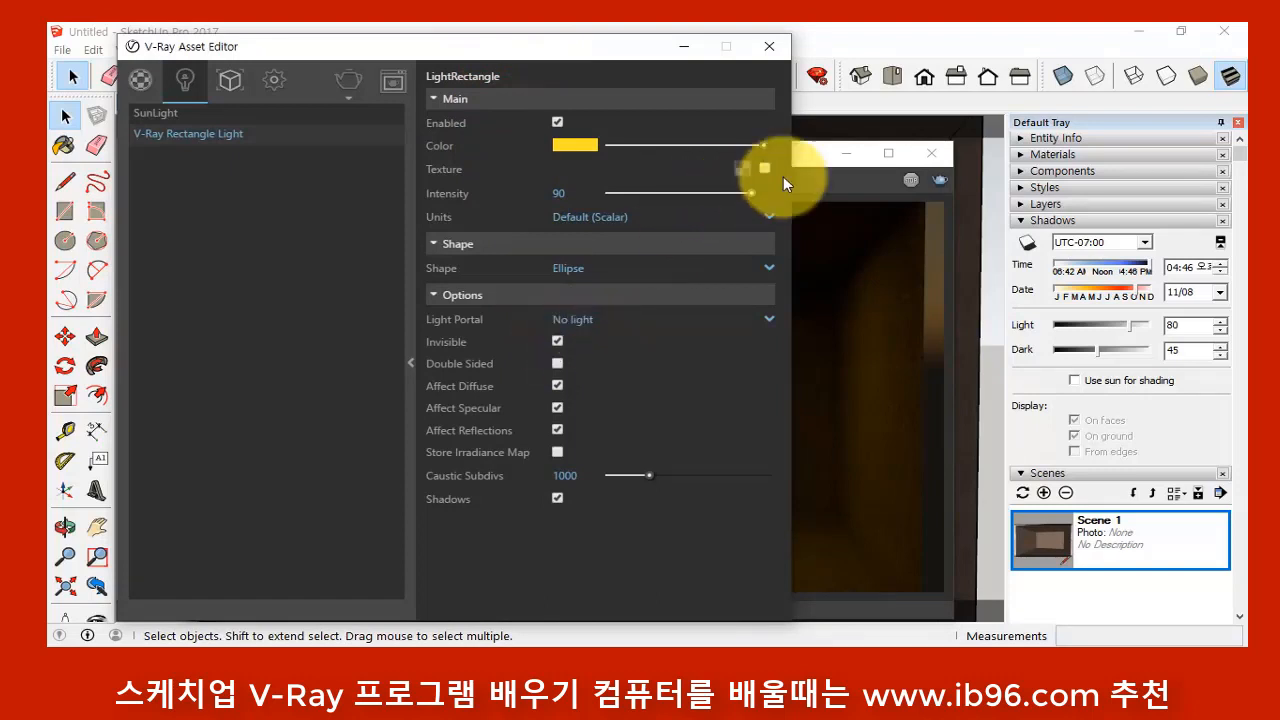
# - Render the room with the invisible ceiling light and close the V-Ray frame buffer after checking the result
pyautogui.click(815, 153)
pyautogui.click(349, 82)
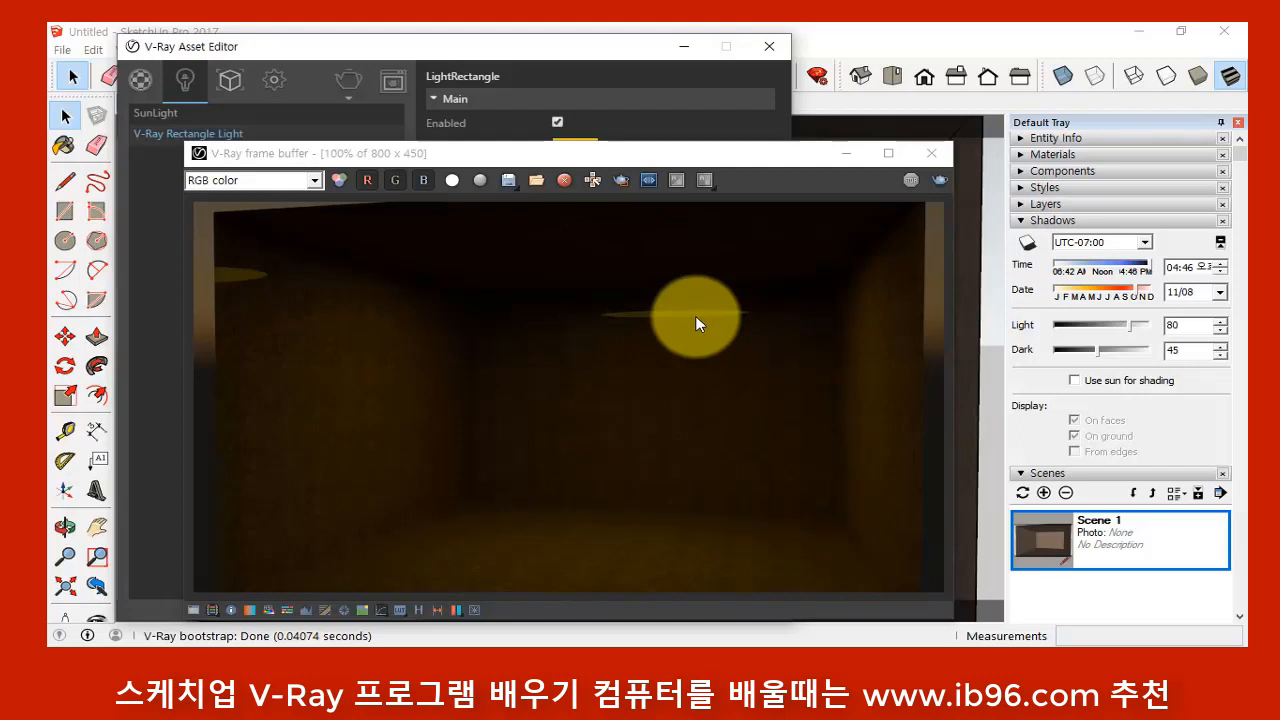
pyautogui.click(592, 51)
pyautogui.click(931, 153)
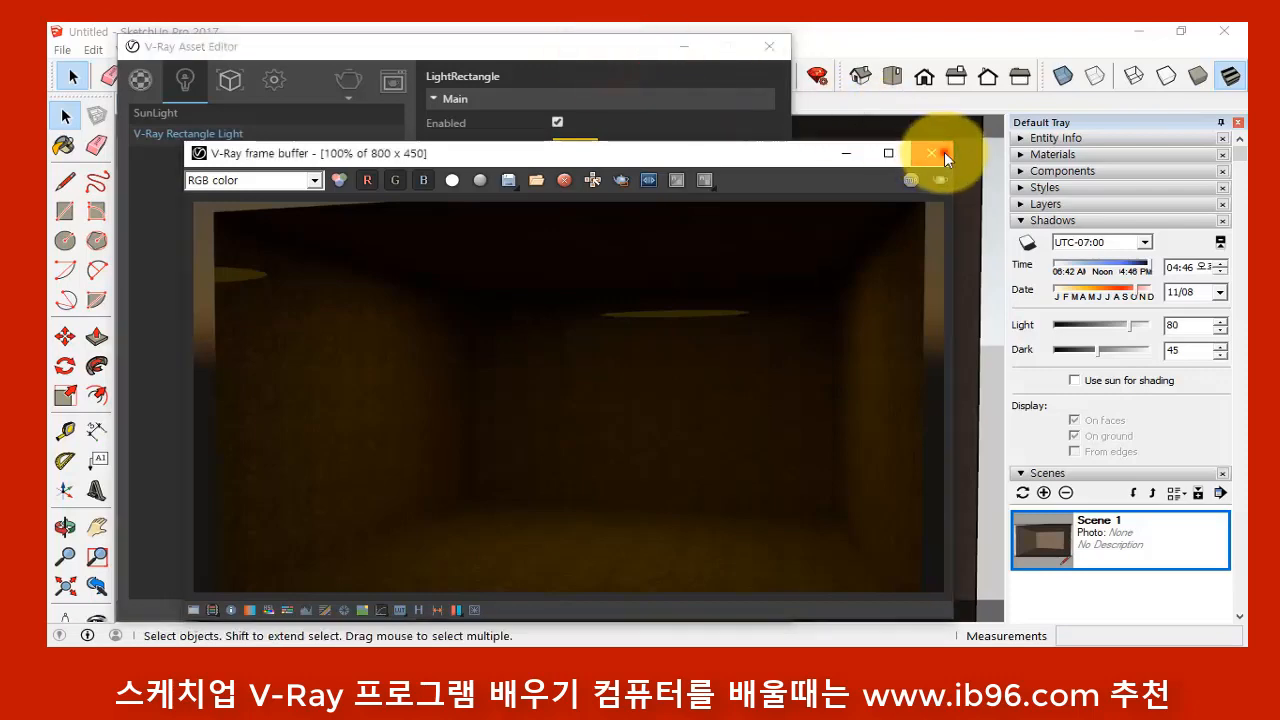
# - Disable the ceiling light's Invisible option, render the room again, and close the frame buffer
pyautogui.click(557, 341)
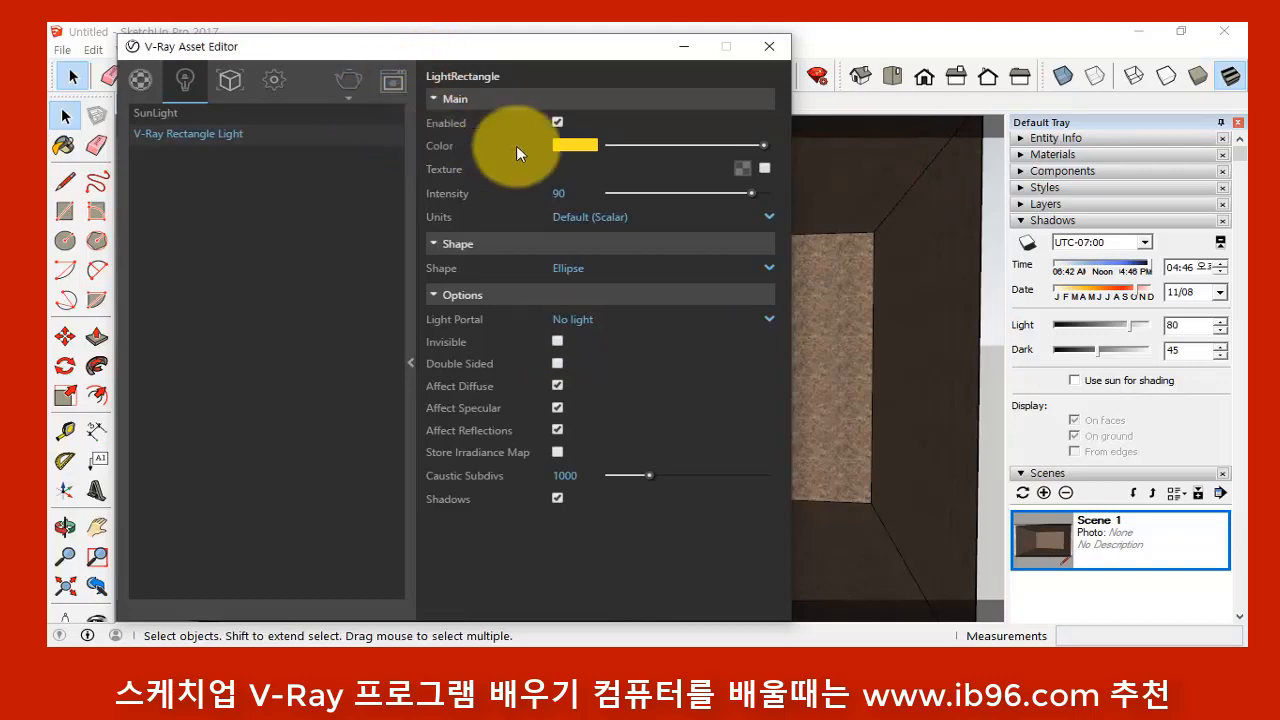
pyautogui.click(348, 80)
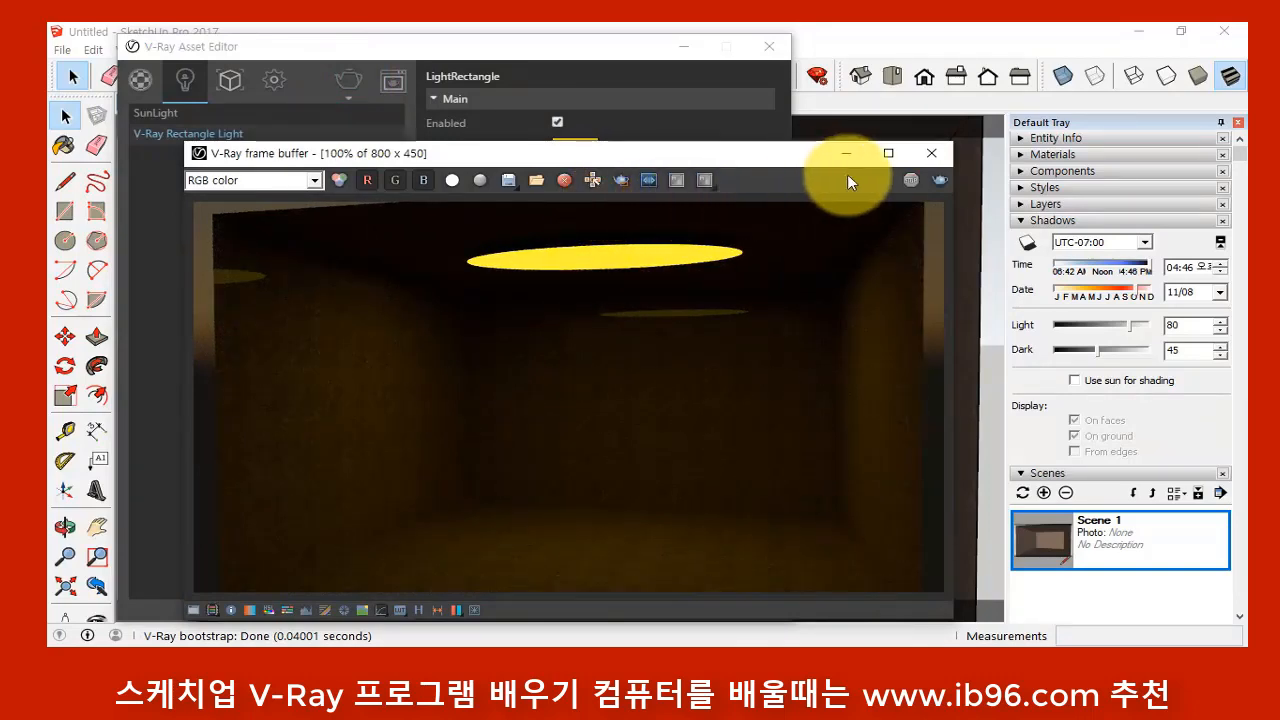
pyautogui.click(931, 153)
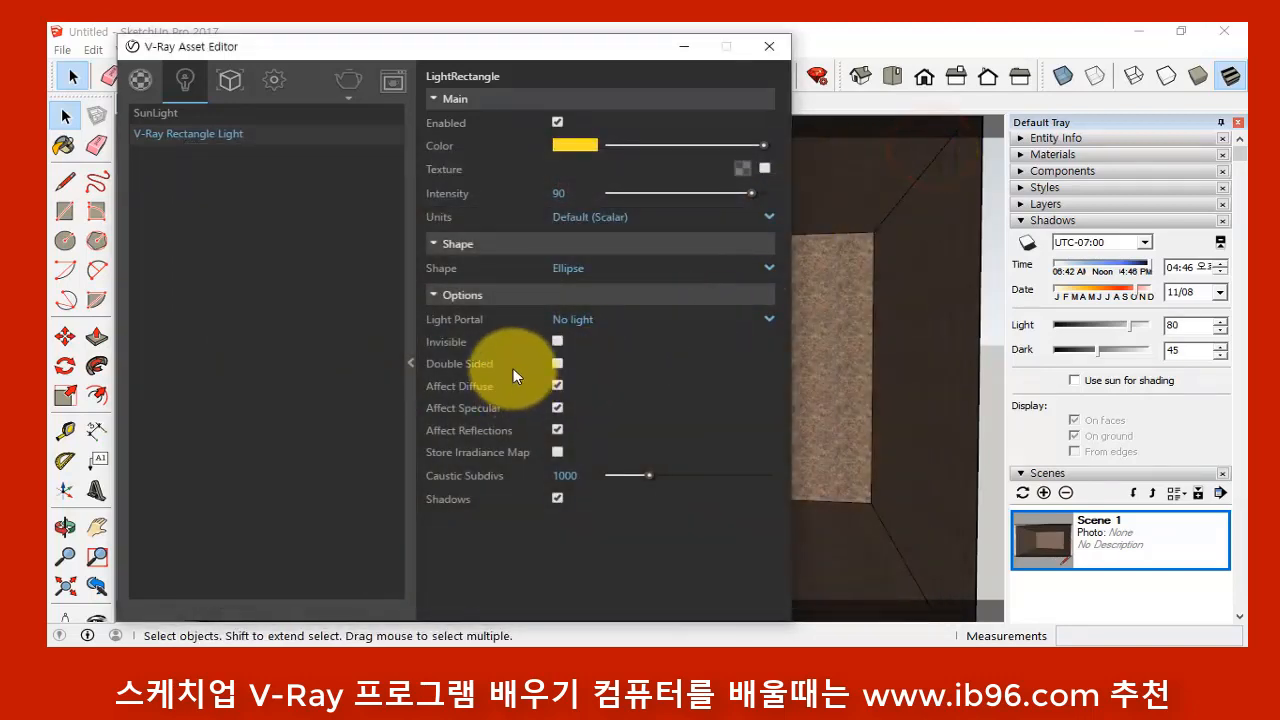
# - Reopen the V-Ray frame buffer with its render history shown and render the room with the single-sided light
pyautogui.moveTo(517, 371)
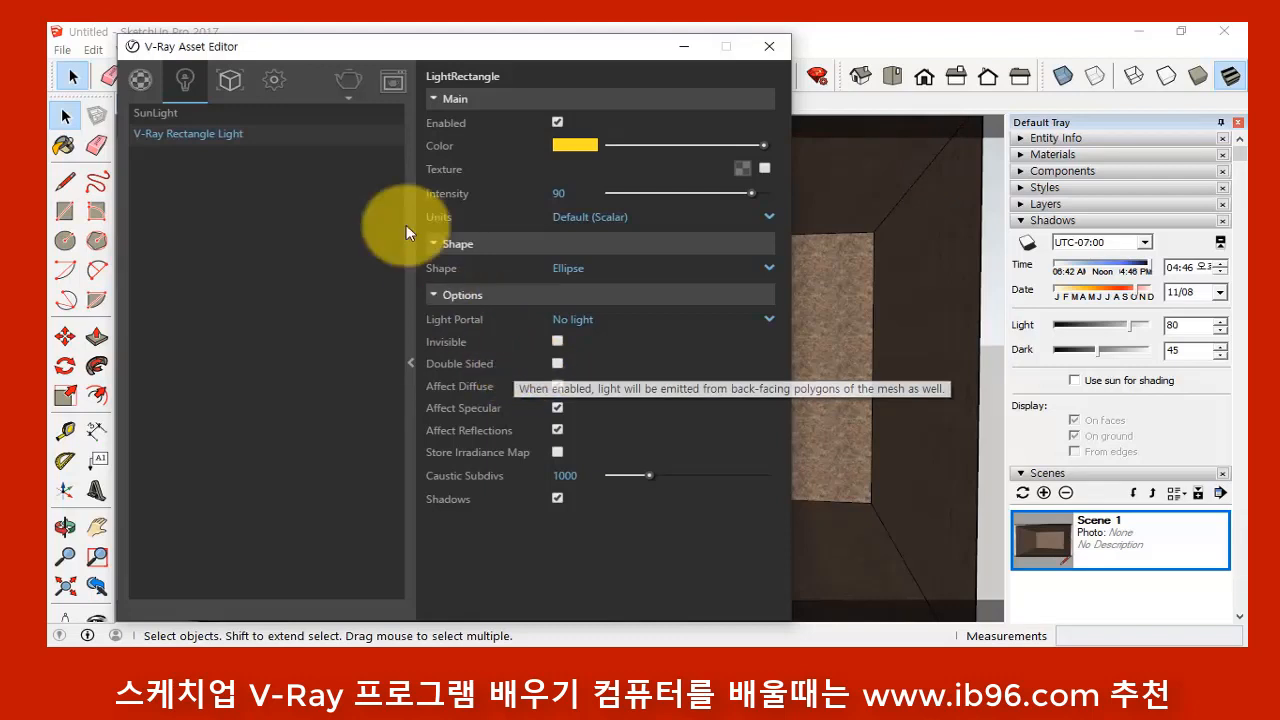
pyautogui.click(393, 80)
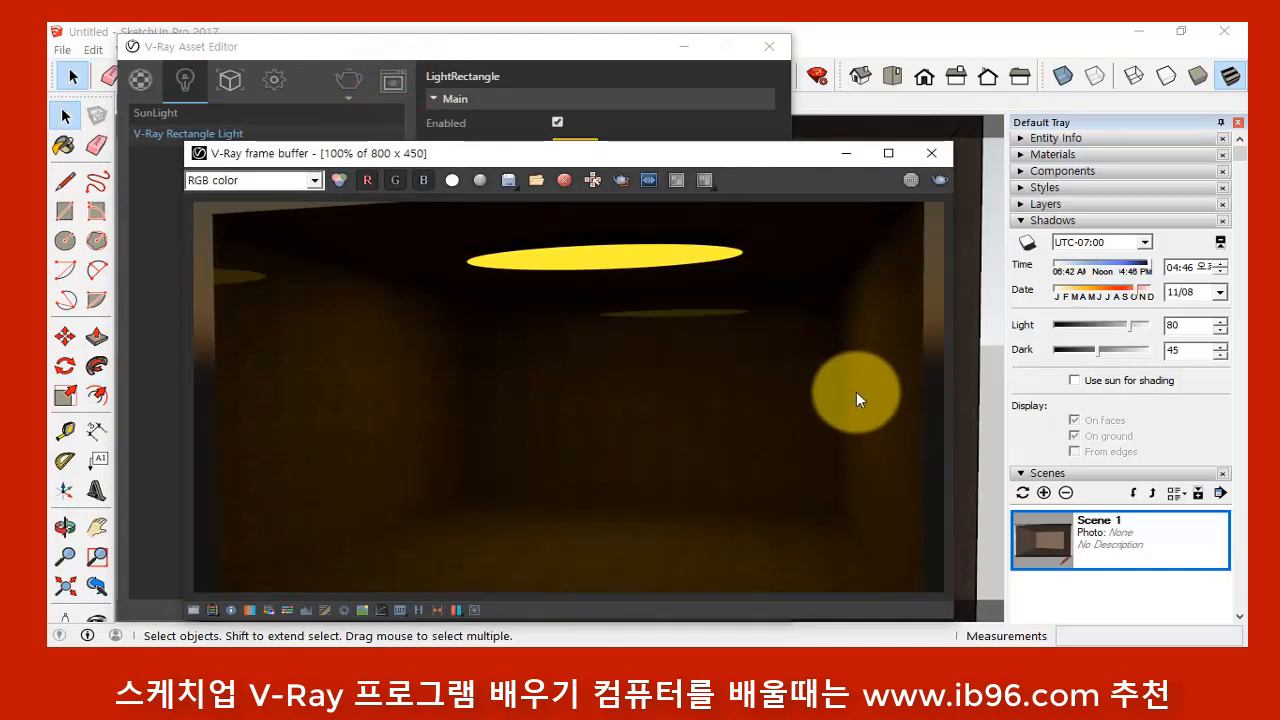
pyautogui.moveTo(650, 158); pyautogui.dragTo(836, 145)
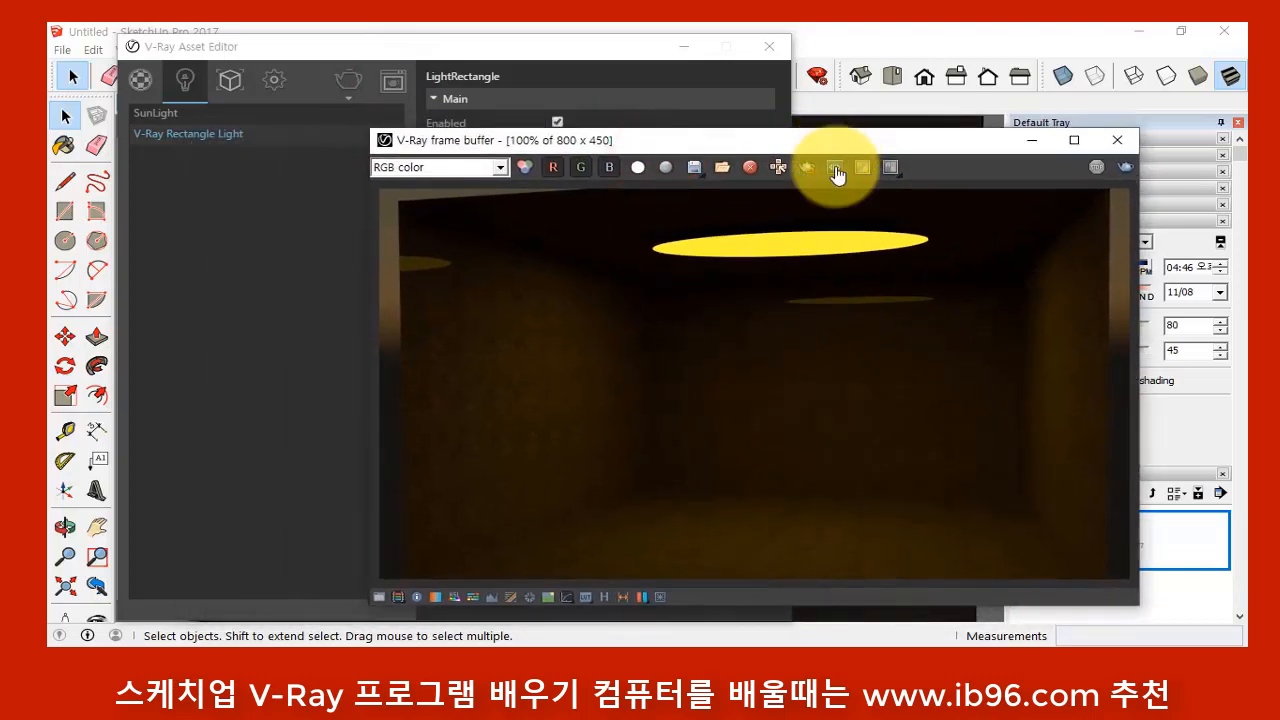
pyautogui.click(604, 600)
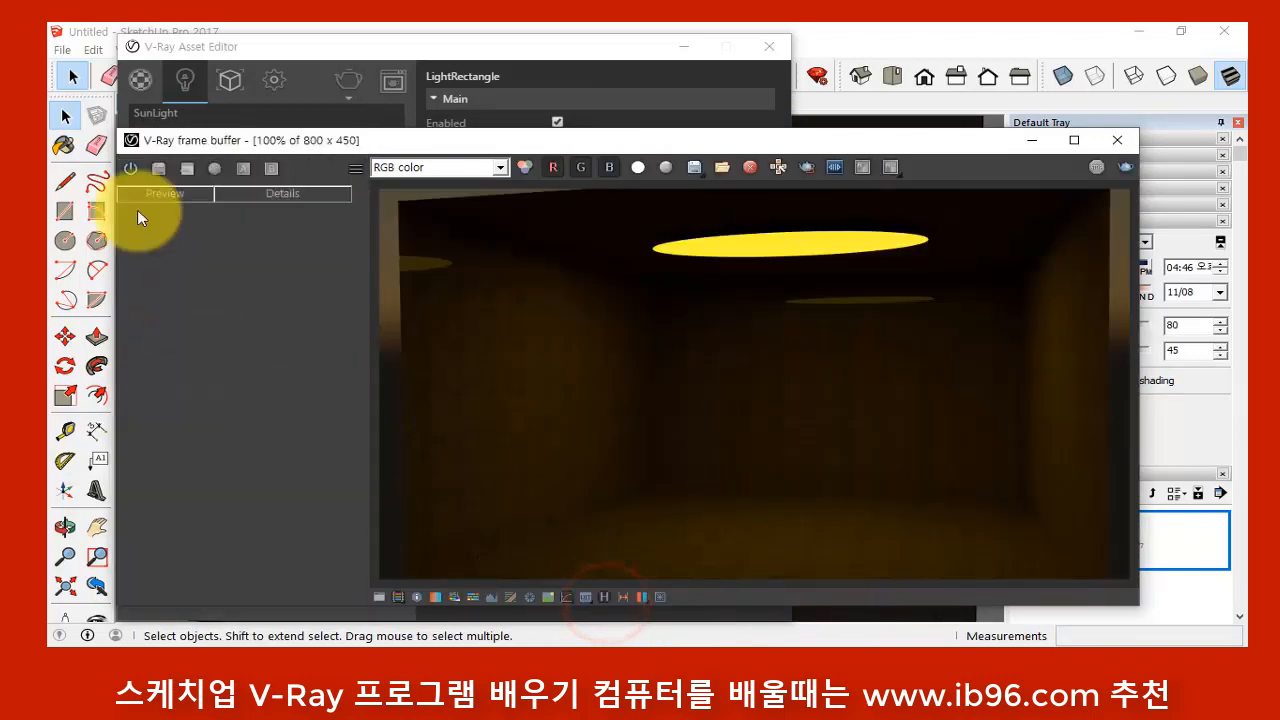
pyautogui.moveTo(646, 141)
pyautogui.mouseDown()
pyautogui.moveTo(632, 129)
pyautogui.moveTo(649, 142)
pyautogui.mouseUp()
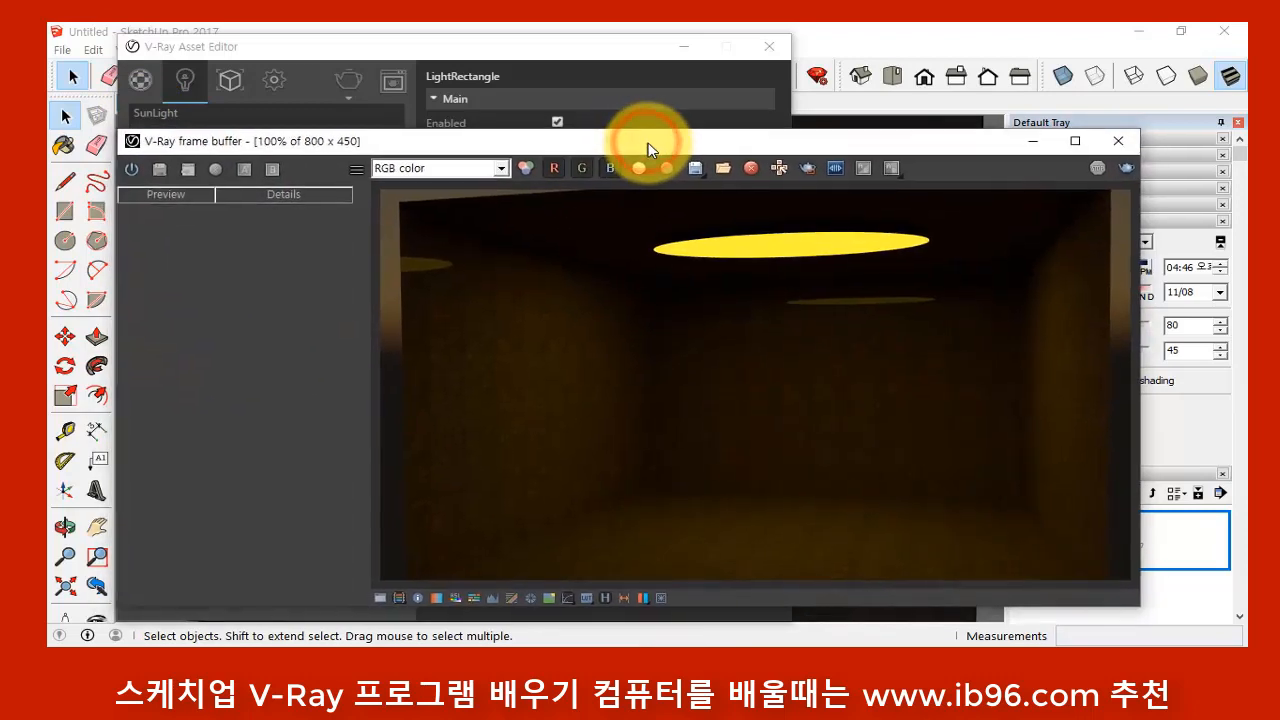
pyautogui.click(1127, 169)
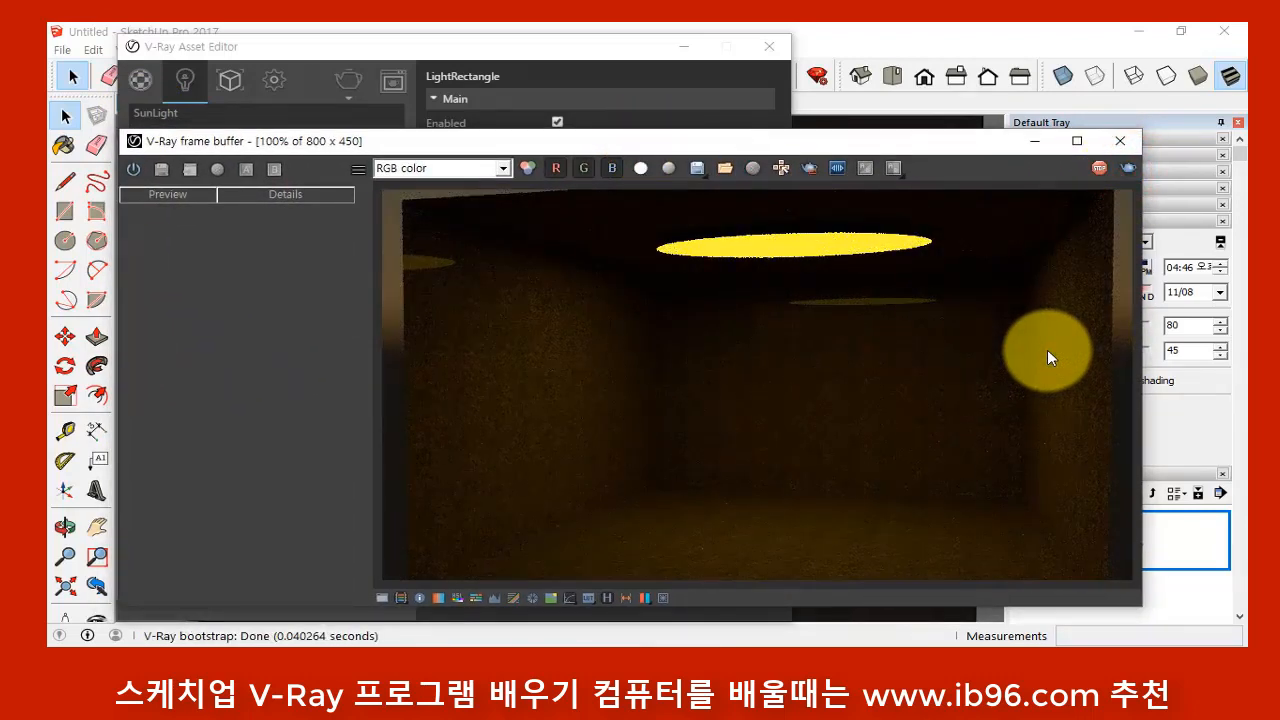
# - Enable the light's Double Sided option and render the room again after storing the single-sided render in the history
pyautogui.click(444, 44)
pyautogui.click(557, 363)
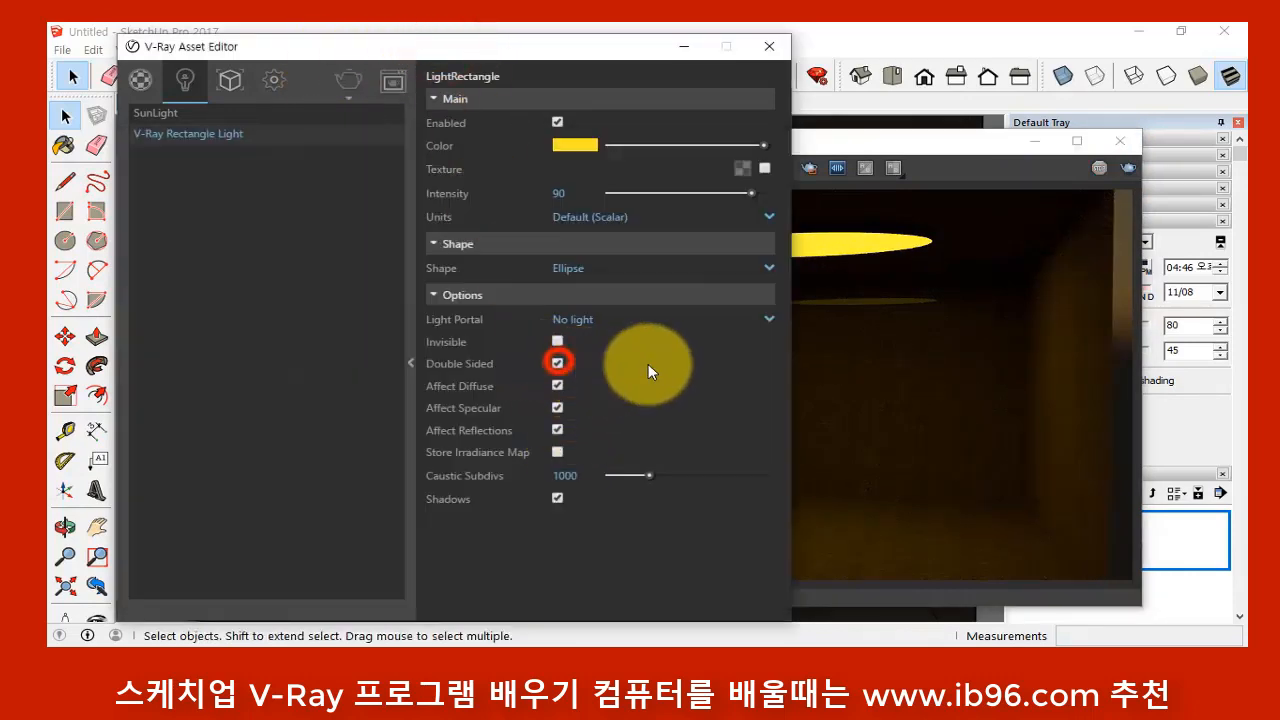
pyautogui.click(971, 140)
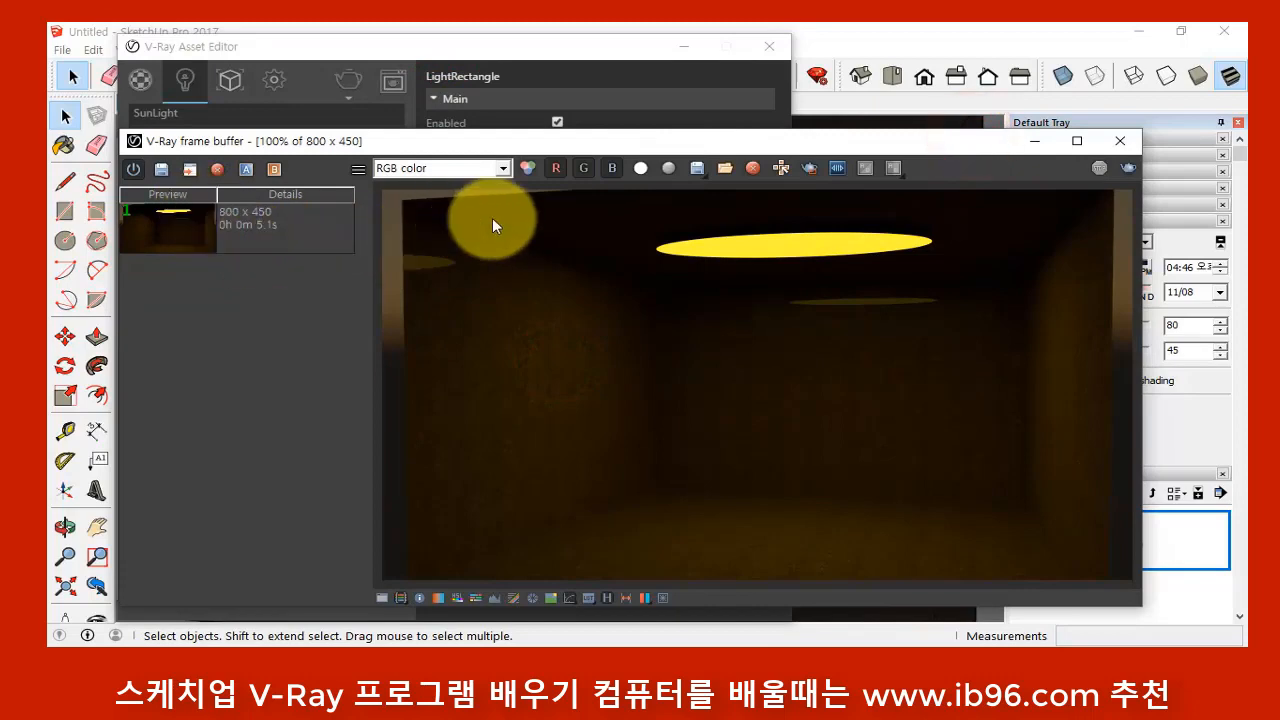
pyautogui.click(350, 81)
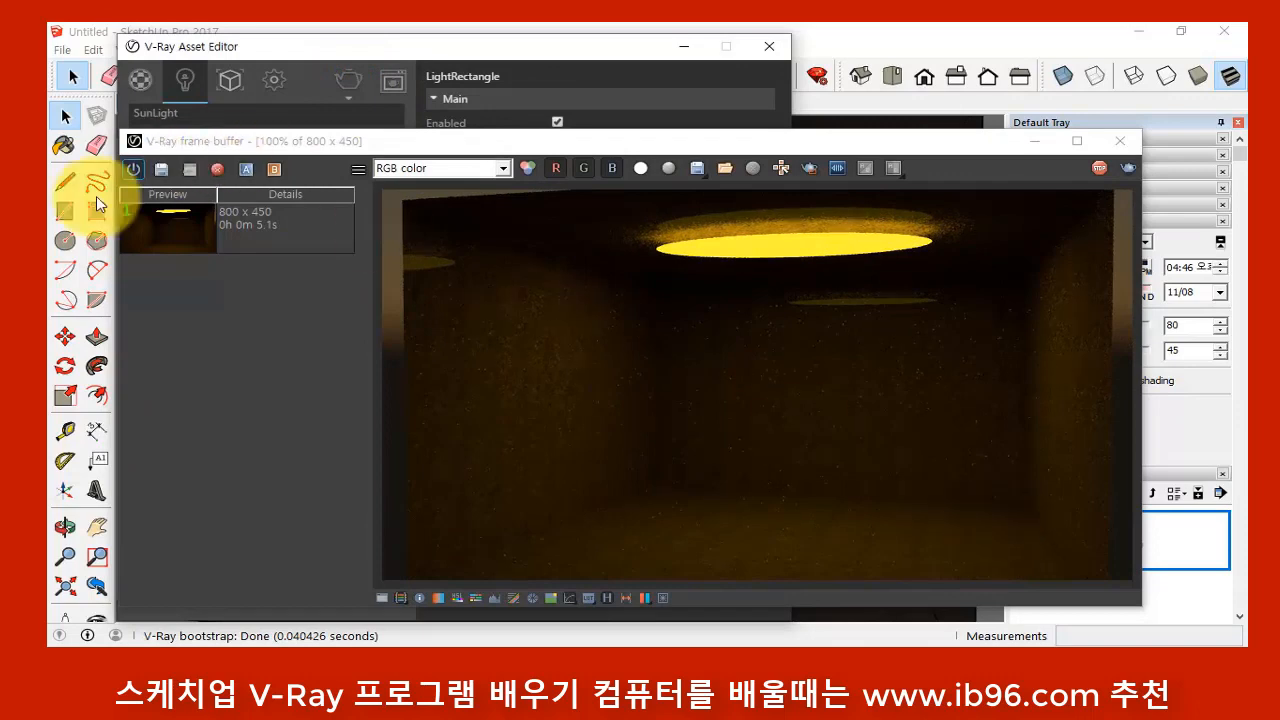
# - Save the double-sided render to the history and compare it with the single-sided render by loading each one
pyautogui.click(161, 168)
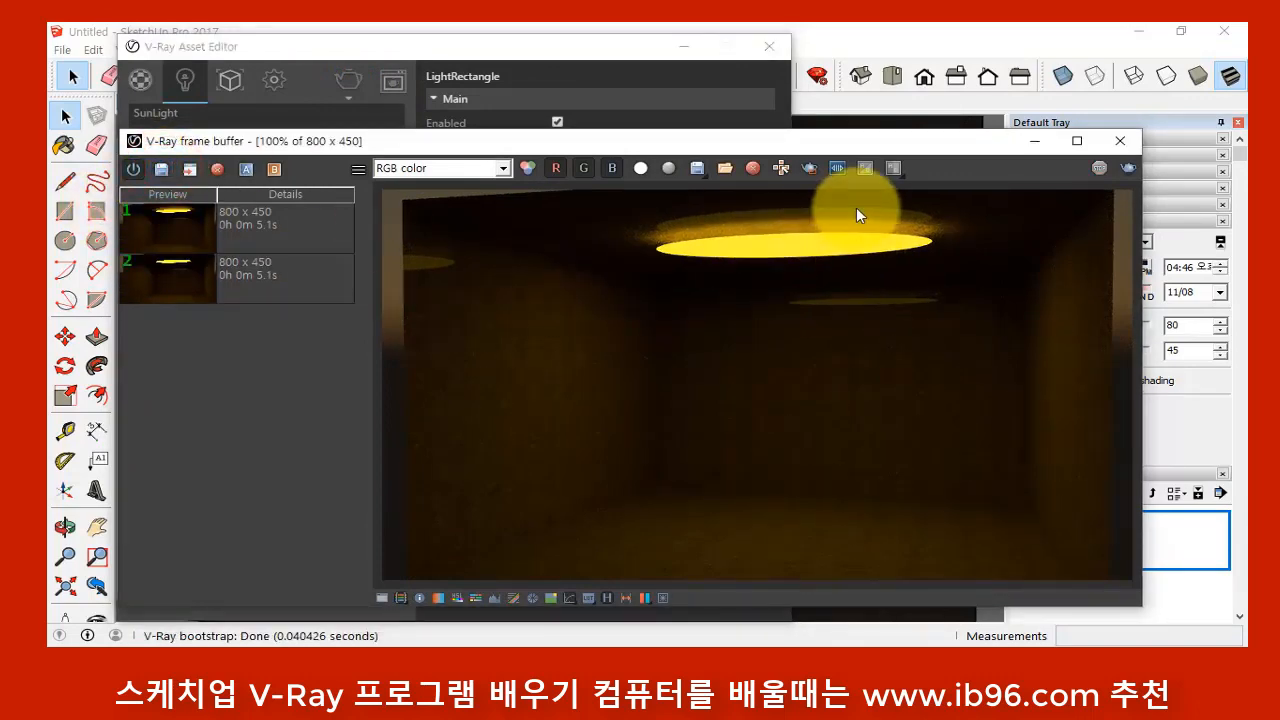
pyautogui.click(337, 278)
pyautogui.doubleClick(177, 283)
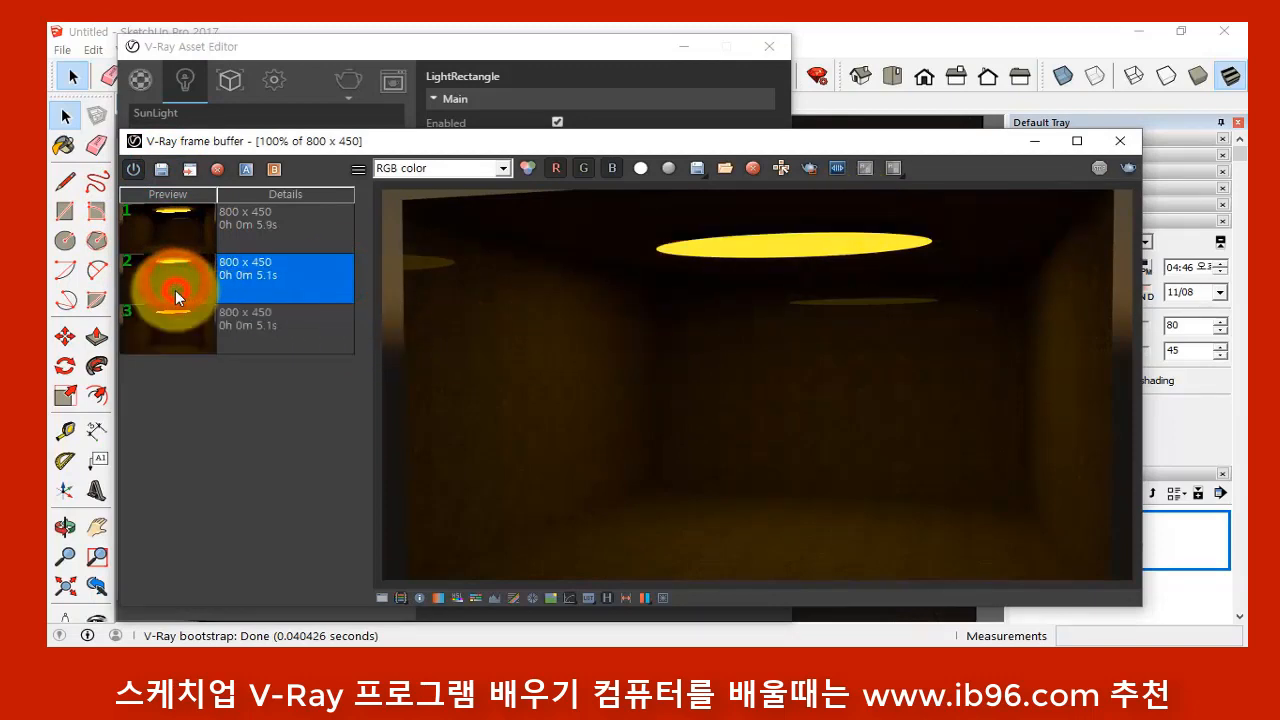
pyautogui.click(197, 211)
pyautogui.doubleClick(201, 226)
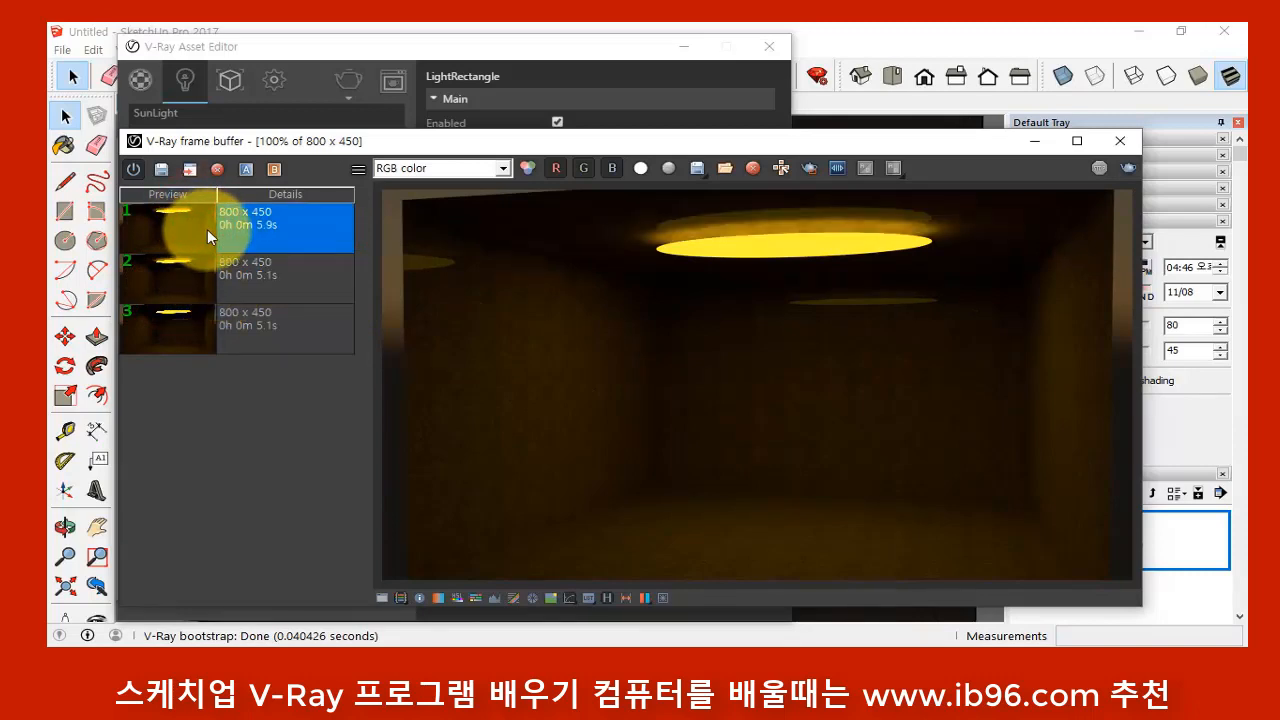
# - Hide the render history and close the V-Ray frame buffer
pyautogui.click(607, 598)
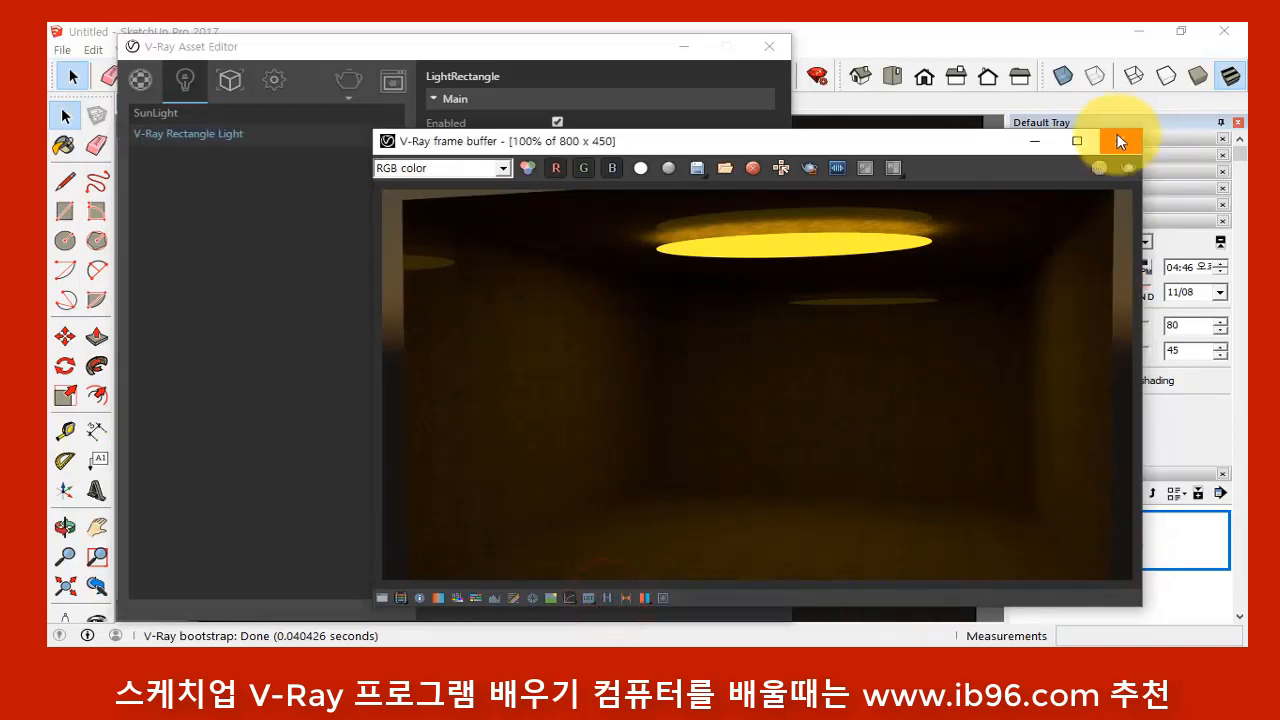
pyautogui.moveTo(953, 143); pyautogui.dragTo(834, 130)
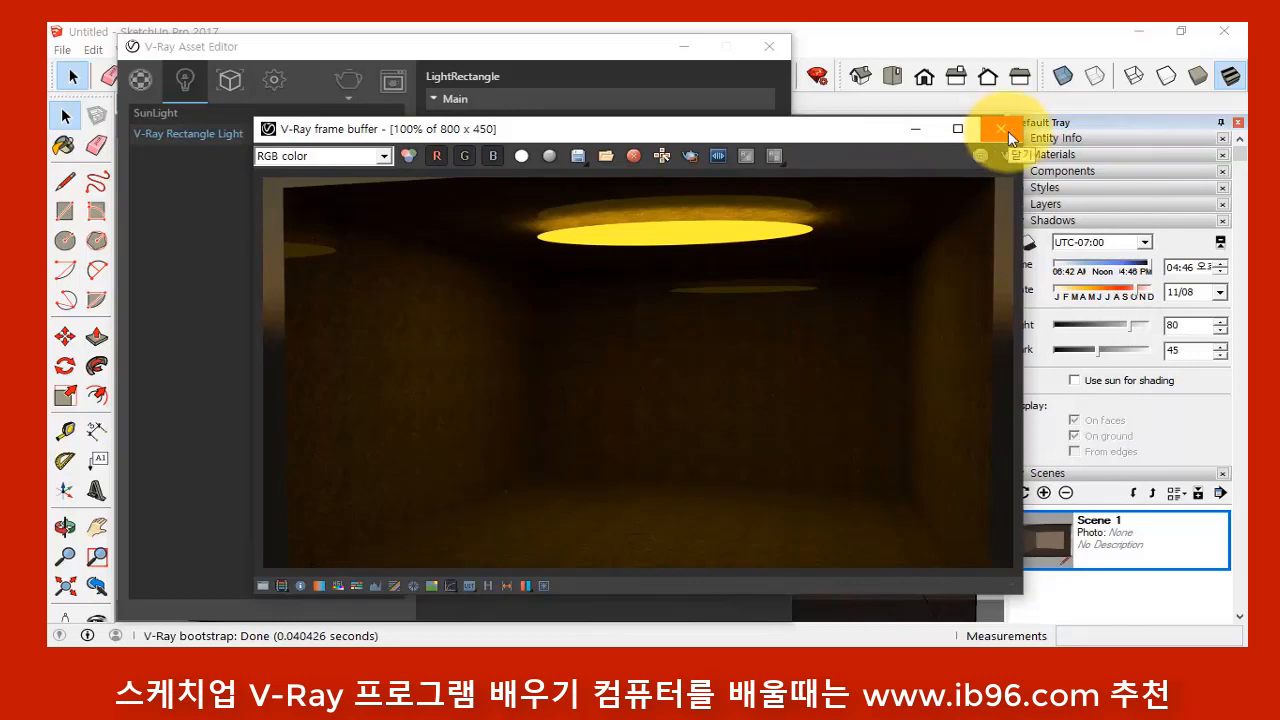
pyautogui.click(1001, 129)
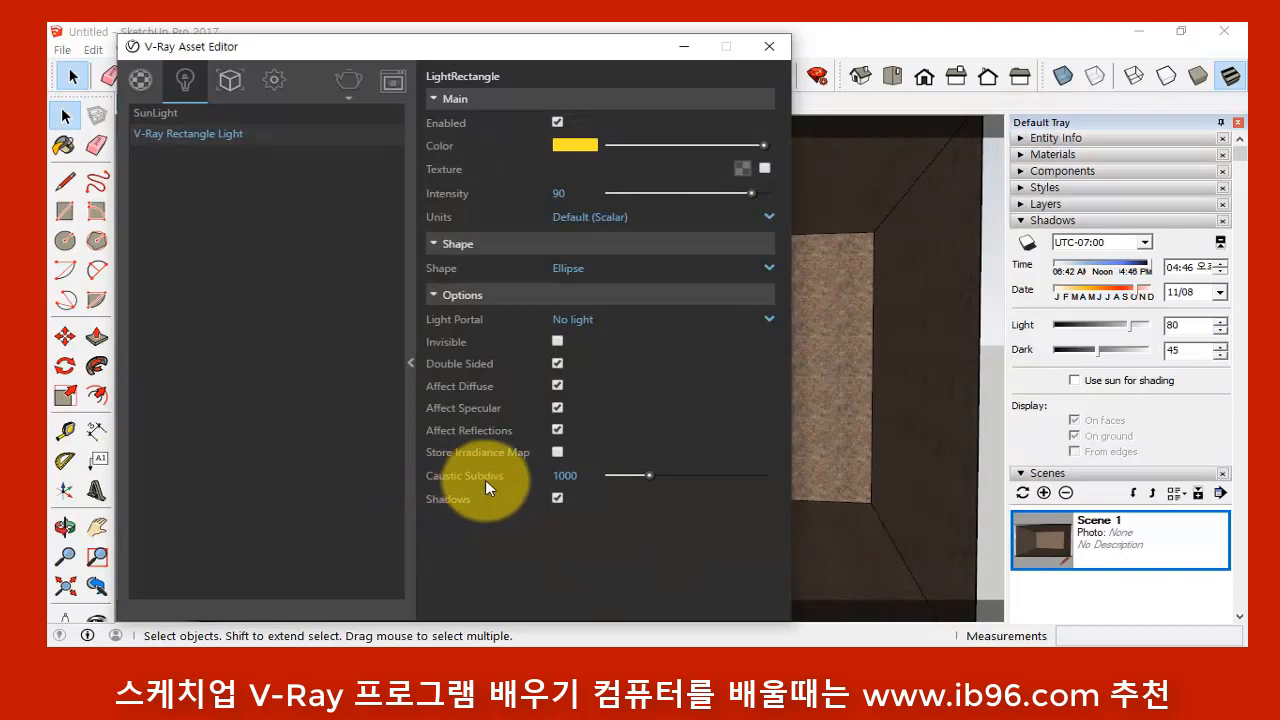
# - Disable the light's Double Sided option and lighten its color to pale yellow, RGB 254, 241, 131
pyautogui.moveTo(493, 488)
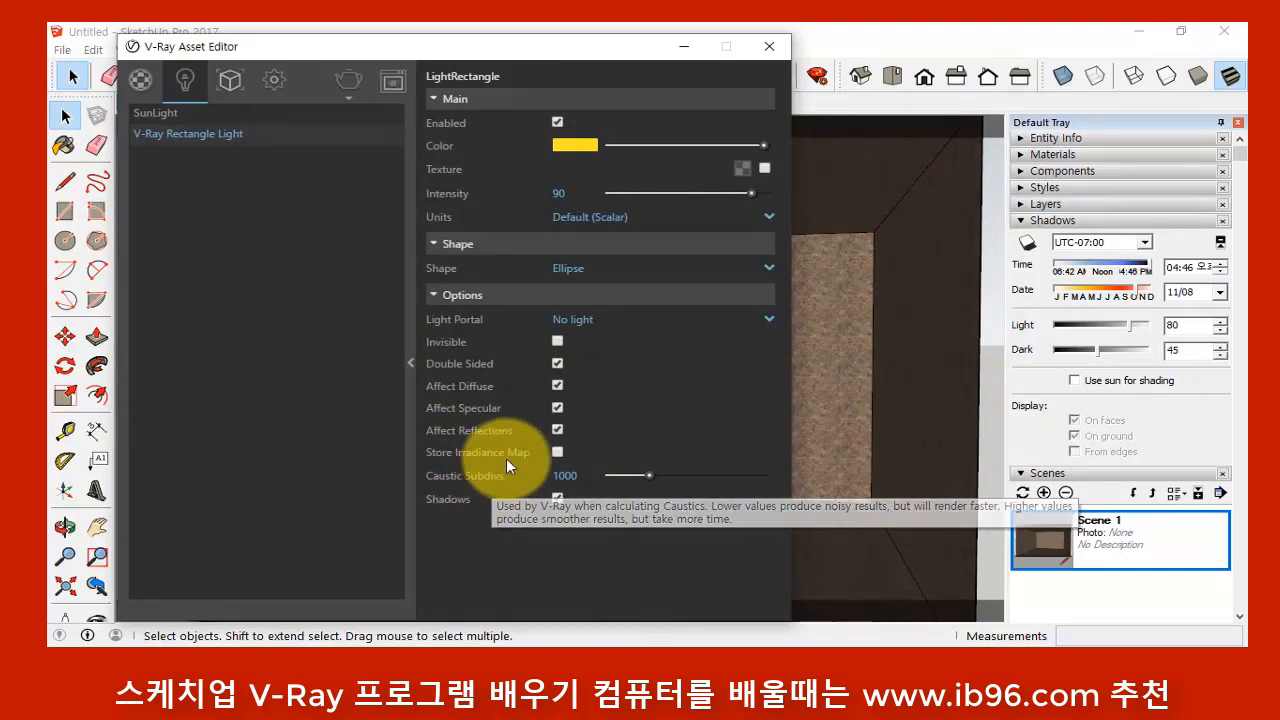
pyautogui.doubleClick(565, 475)
pyautogui.click(557, 363)
pyautogui.click(577, 146)
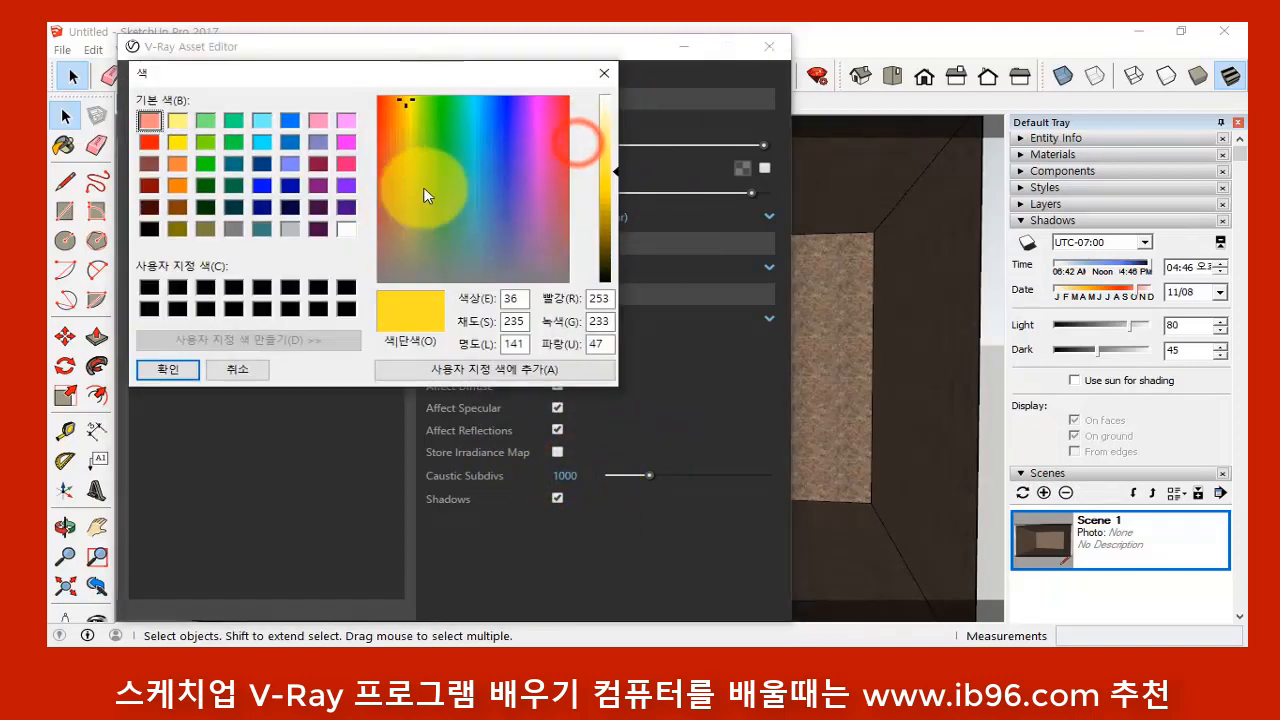
pyautogui.moveTo(619, 161); pyautogui.dragTo(616, 140)
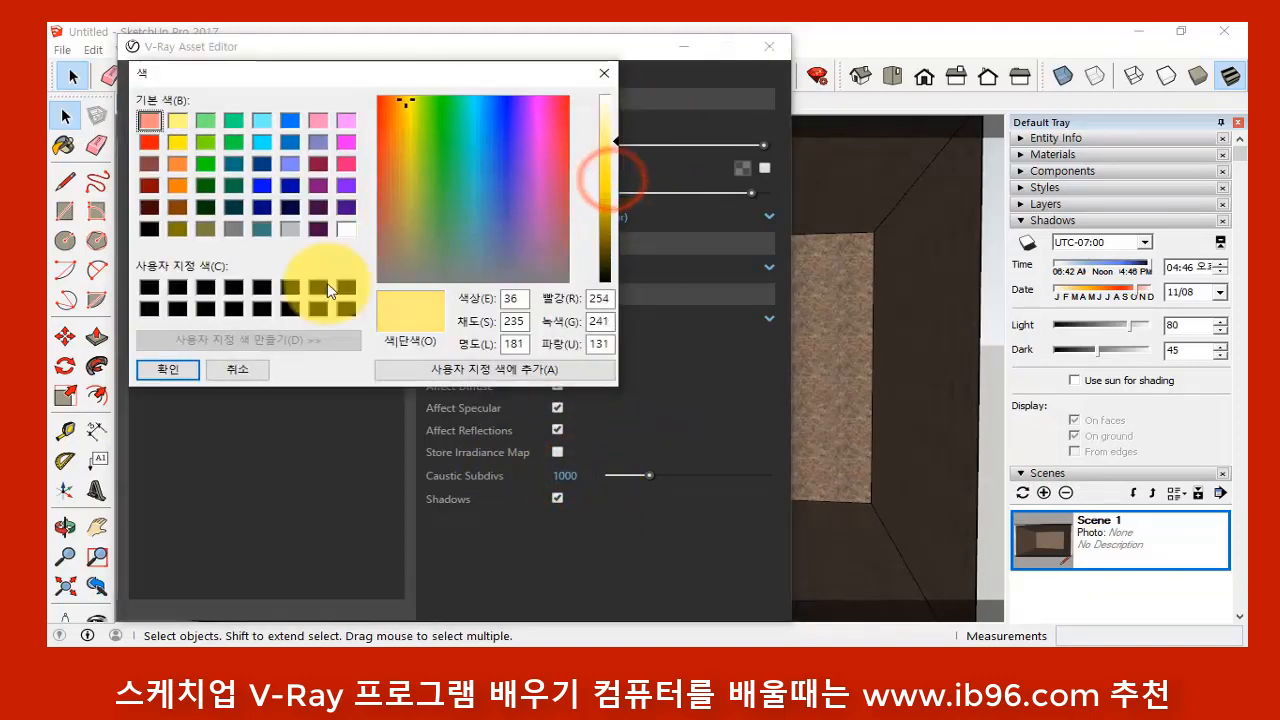
pyautogui.click(168, 369)
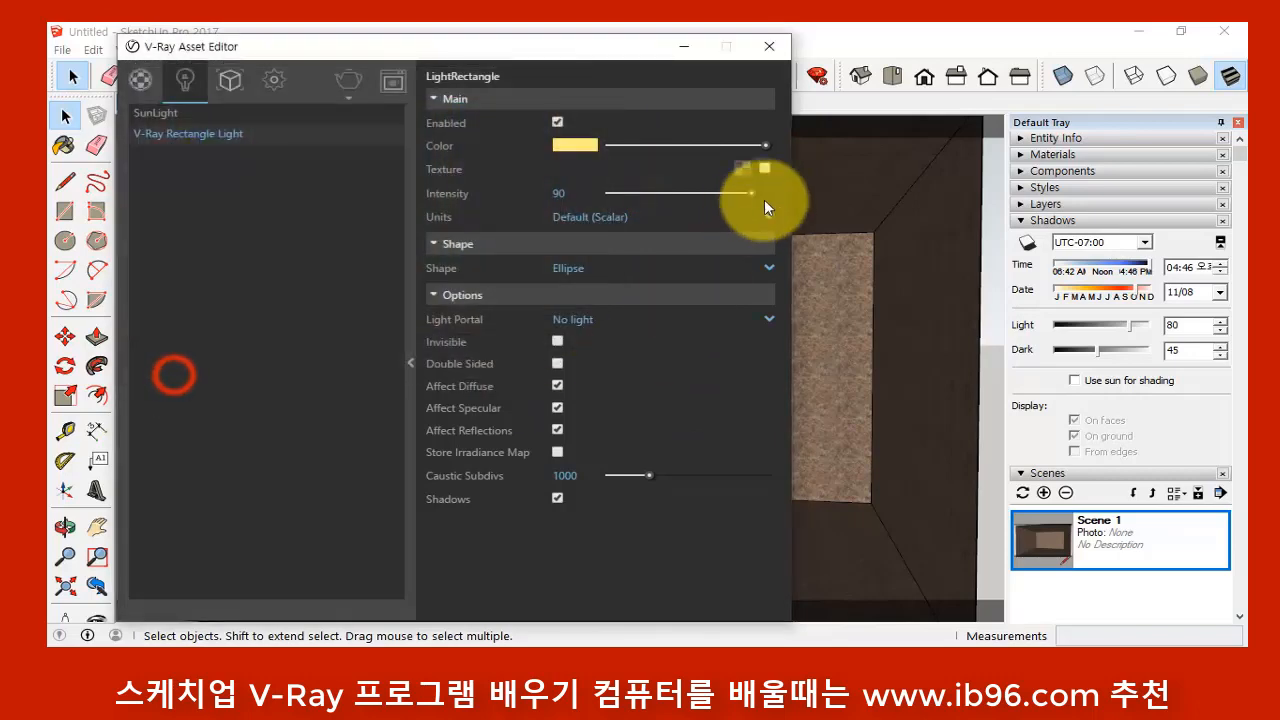
# - Render the room with the pale yellow light, and render it again with the shadow time set to 04:10 PM
pyautogui.click(346, 80)
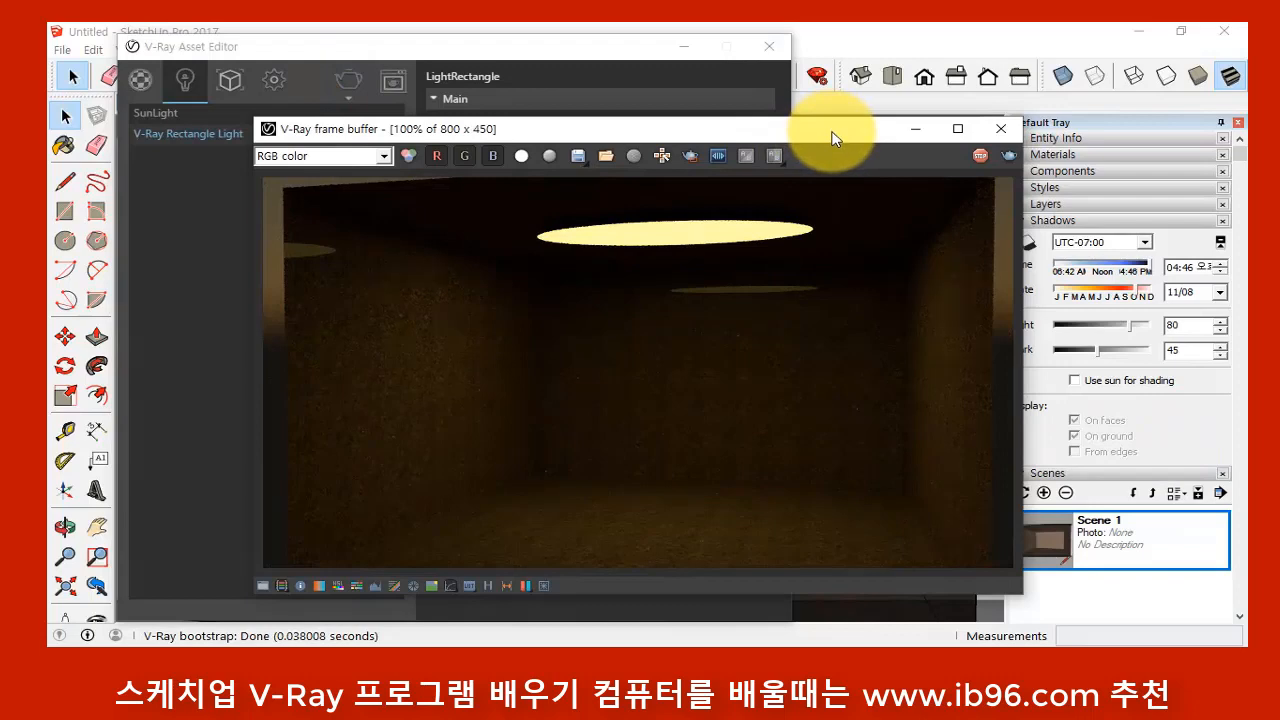
pyautogui.moveTo(832, 138); pyautogui.dragTo(728, 137)
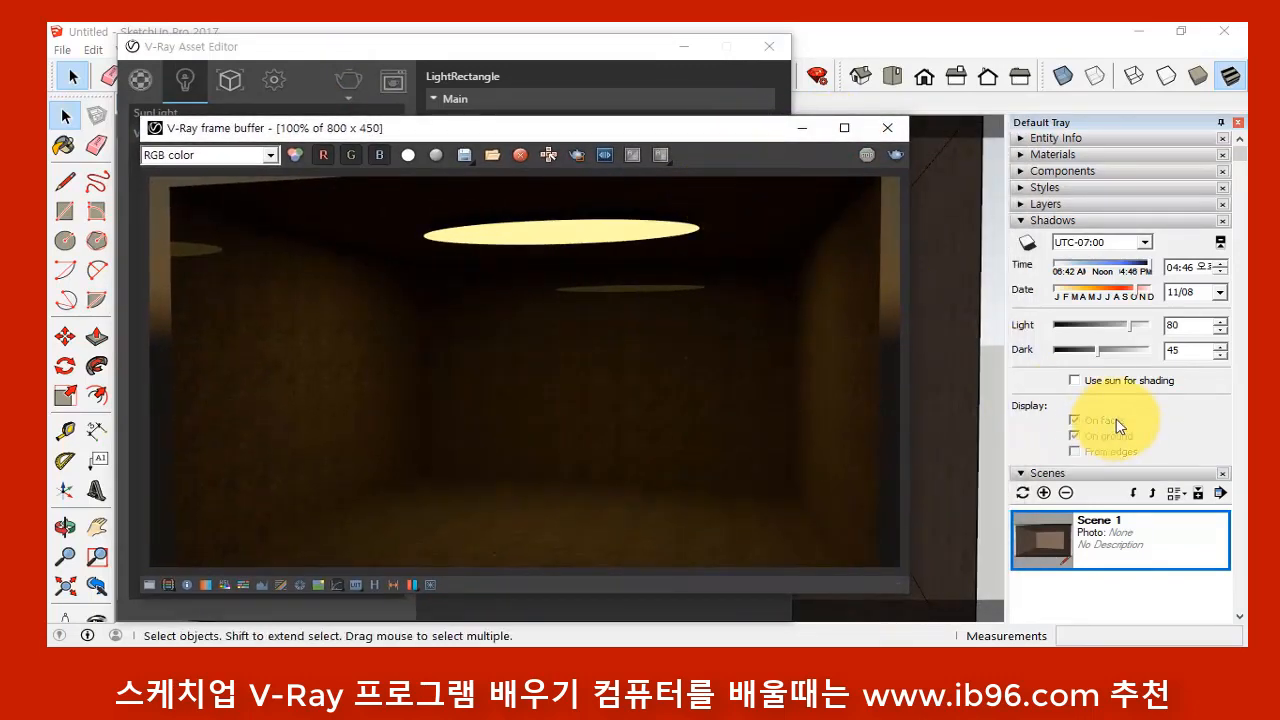
pyautogui.moveTo(1150, 264); pyautogui.dragTo(1147, 268)
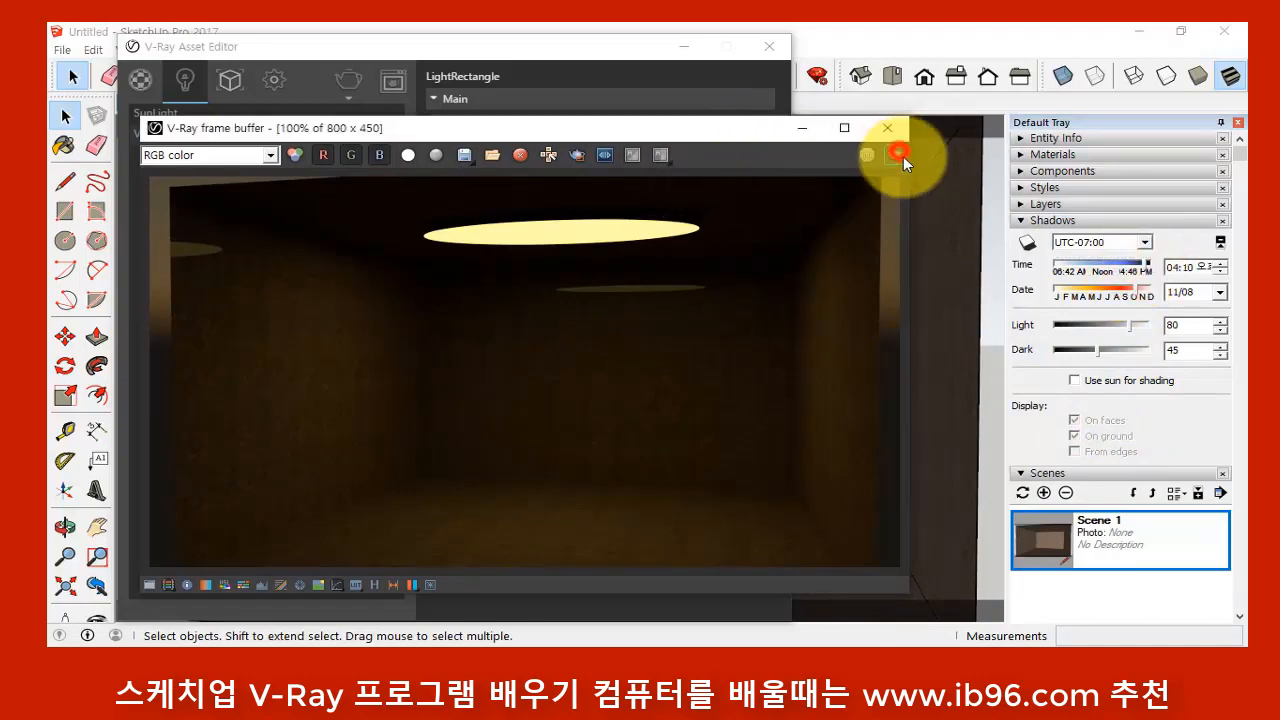
pyautogui.click(896, 154)
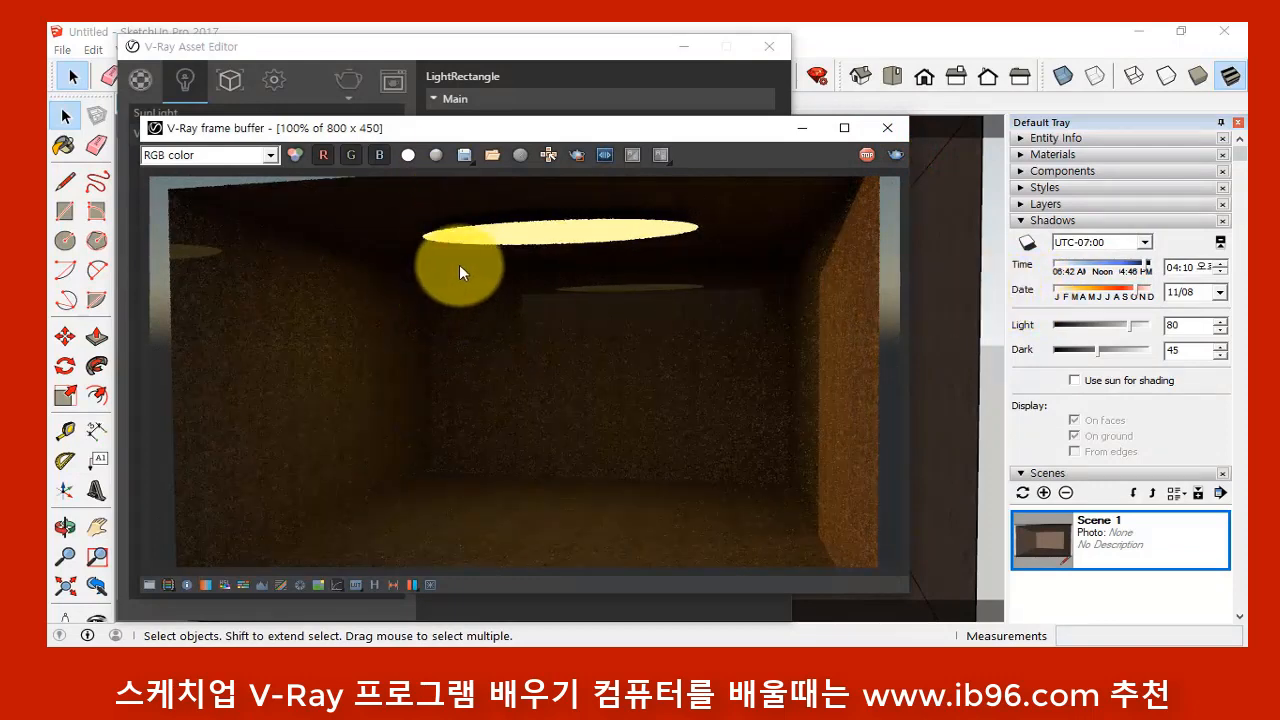
# - Set the ceiling light's Caustic Subdivs to 10000 and render the room again
pyautogui.click(538, 47)
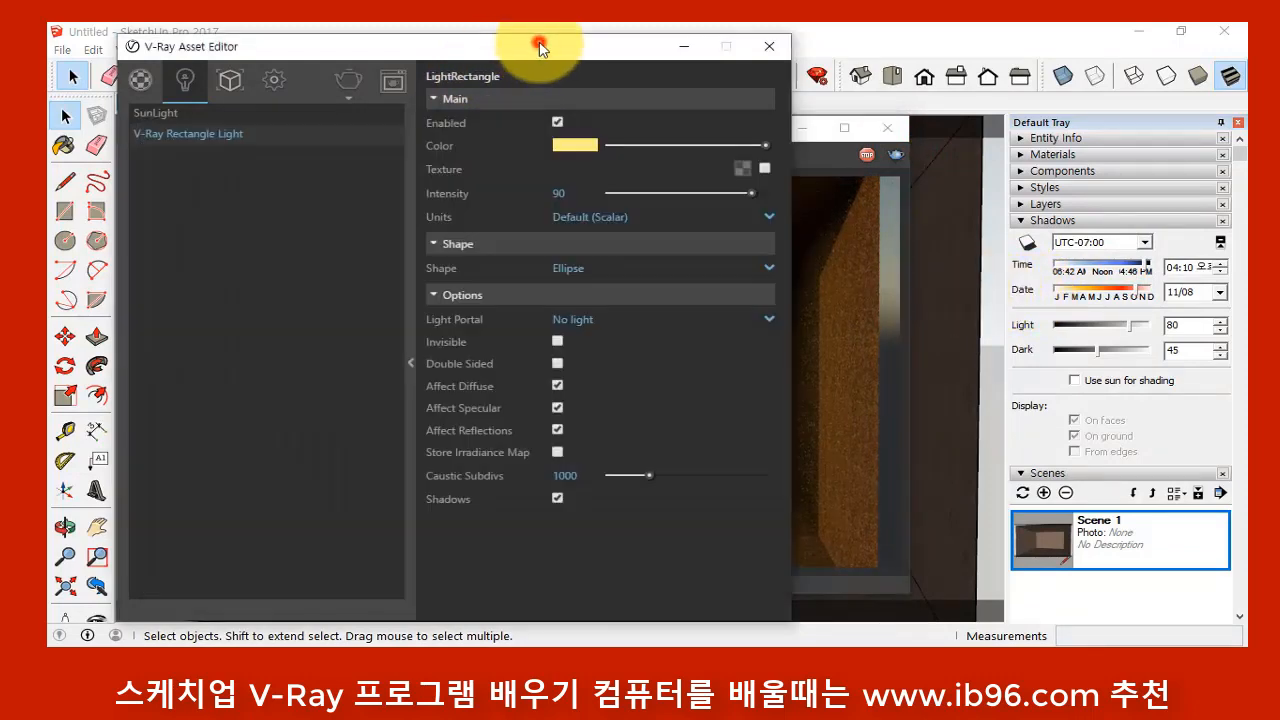
pyautogui.click(570, 476)
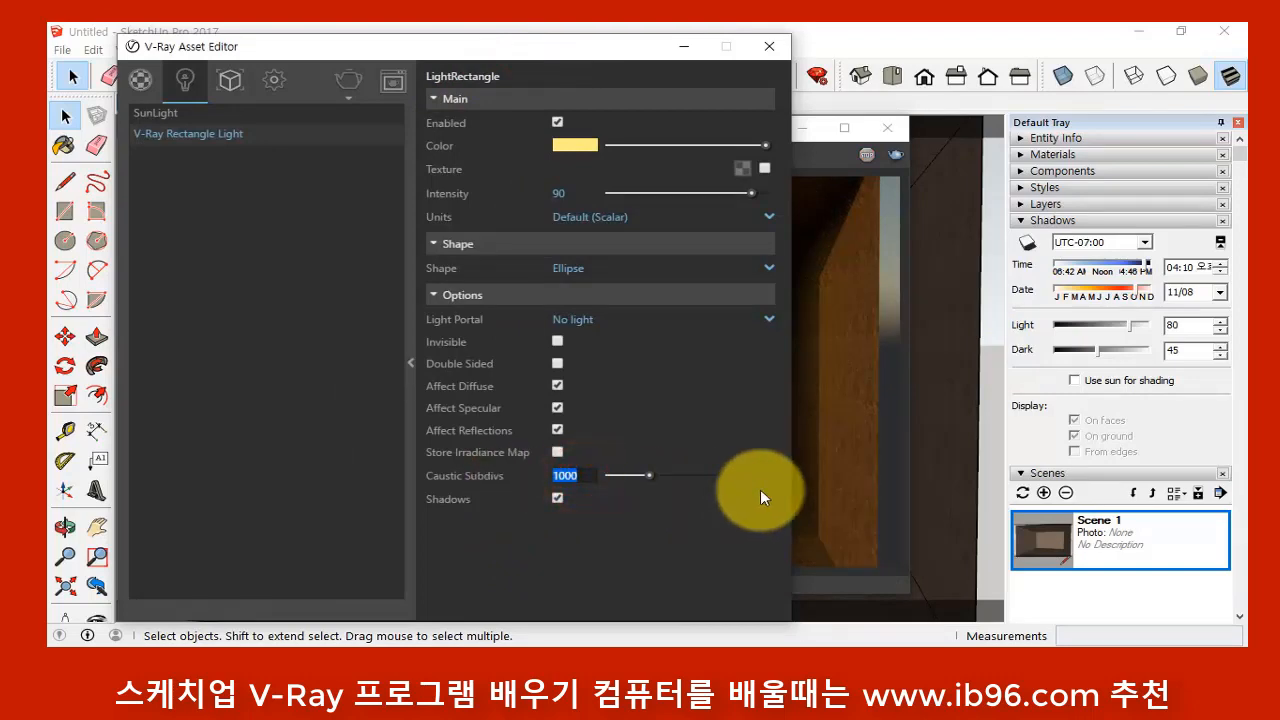
pyautogui.click(585, 477)
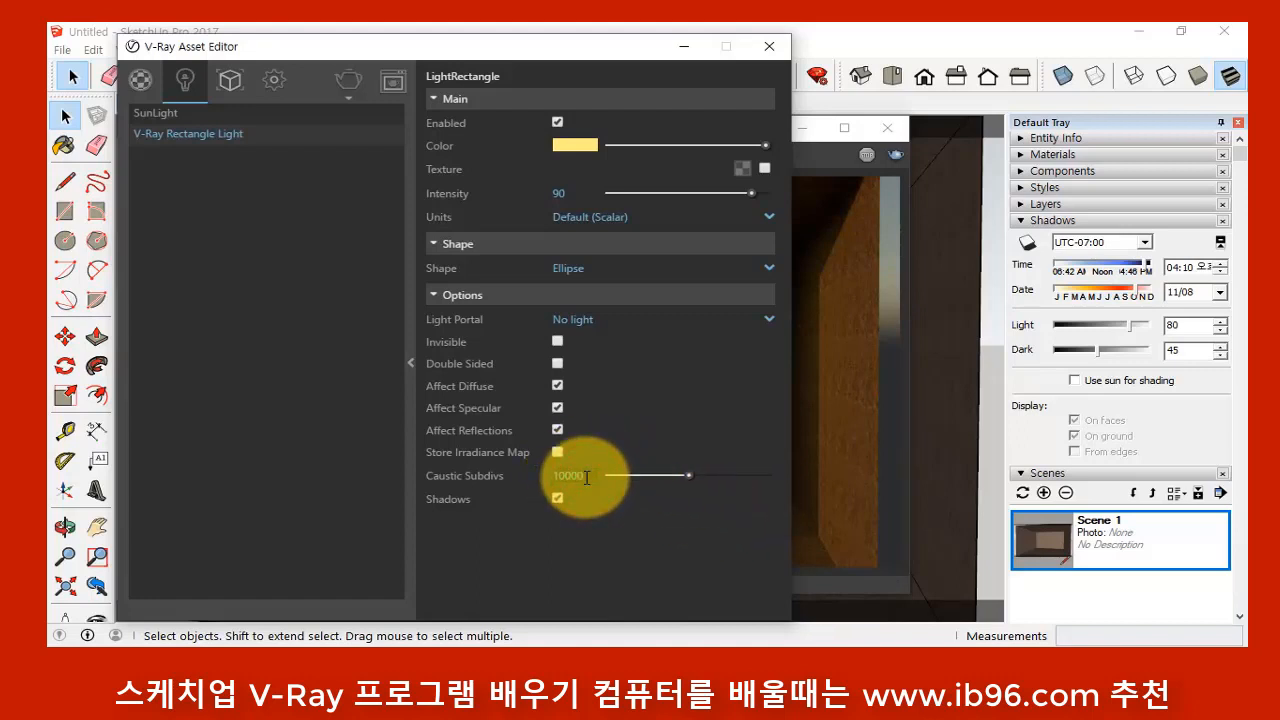
pyautogui.click(818, 162)
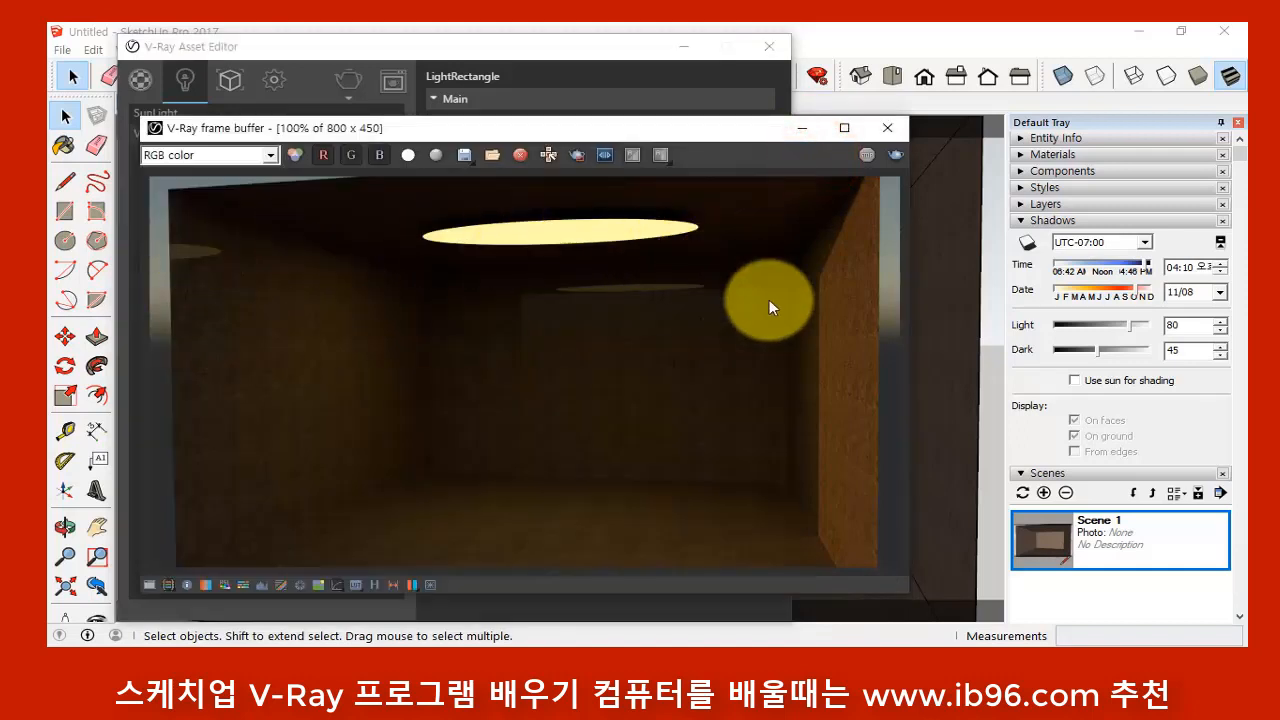
pyautogui.click(350, 79)
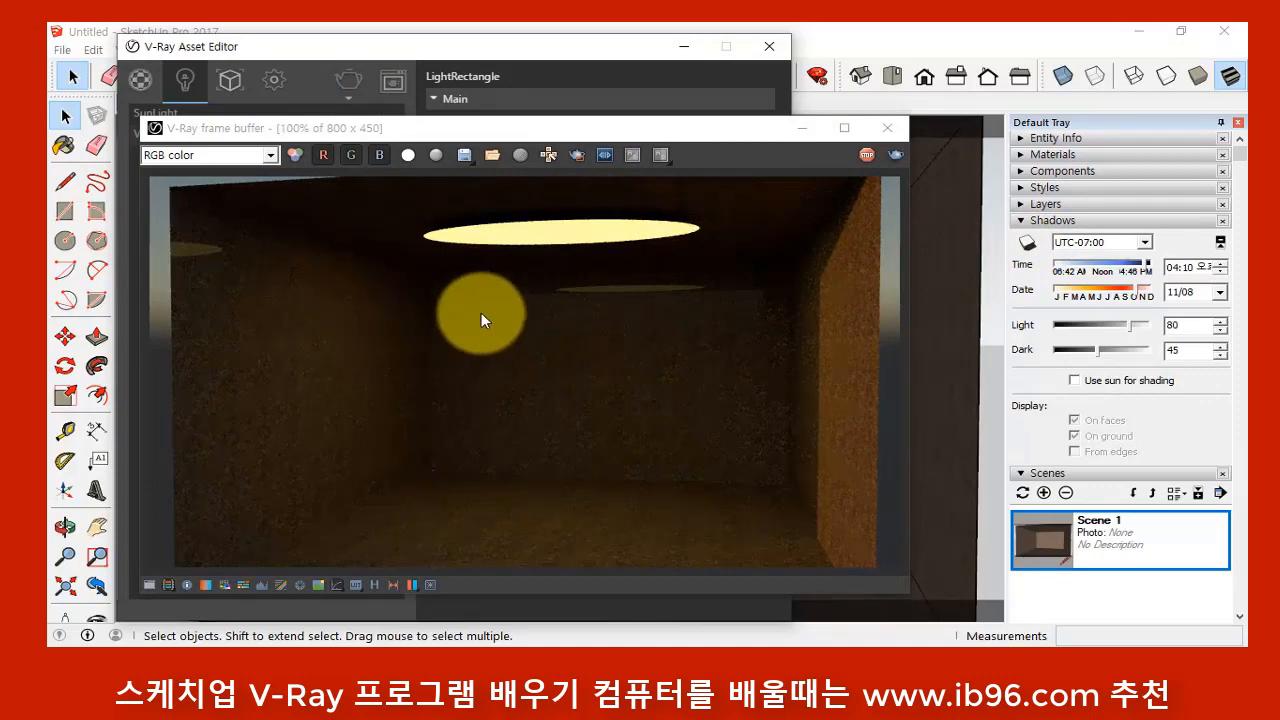
# - Set the rectangle light's Caustic Subdivs to 1000 and close the asset editor, frame buffer and progress windows
pyautogui.click(533, 52)
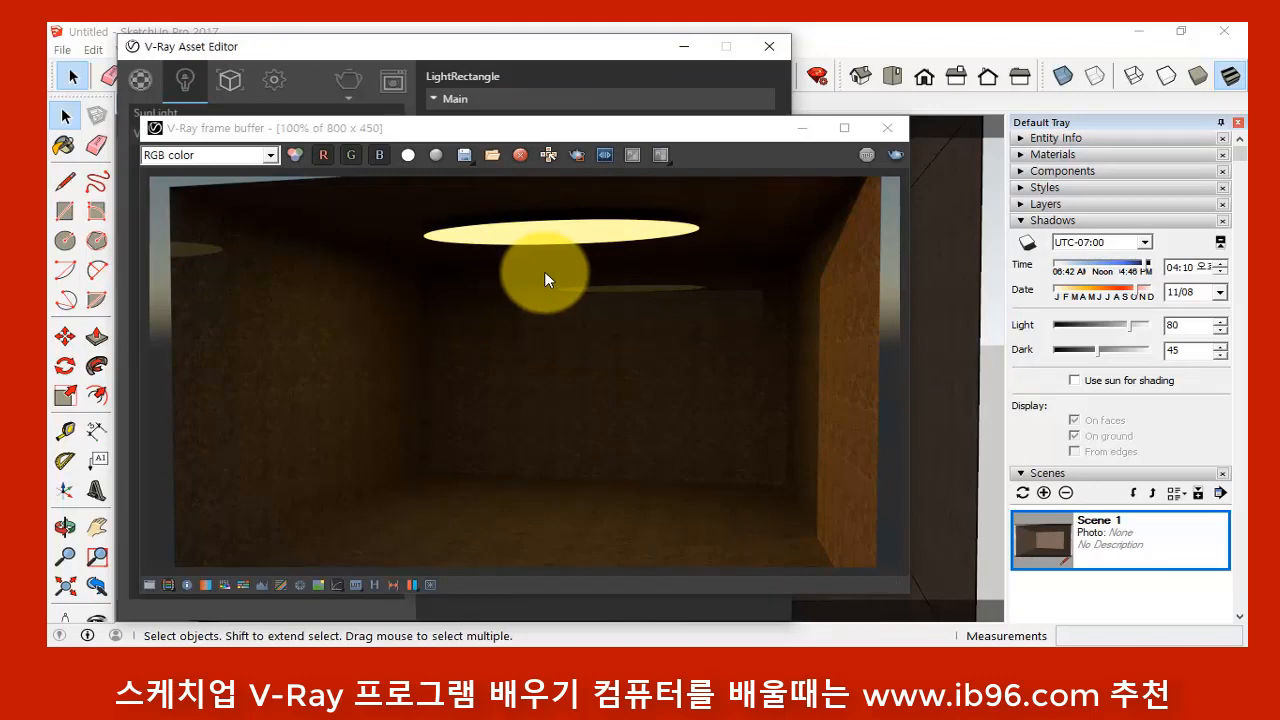
pyautogui.click(580, 40)
pyautogui.click(590, 476)
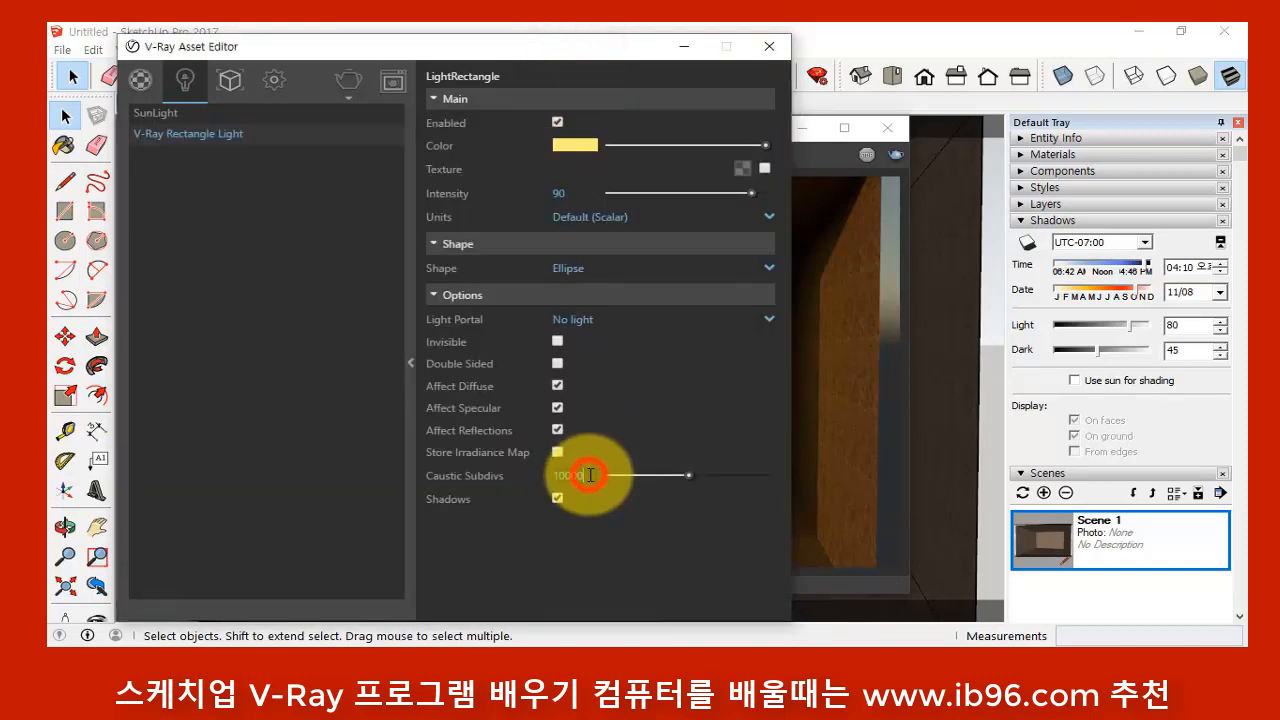
pyautogui.press('BackSpace')
pyautogui.press('Return')
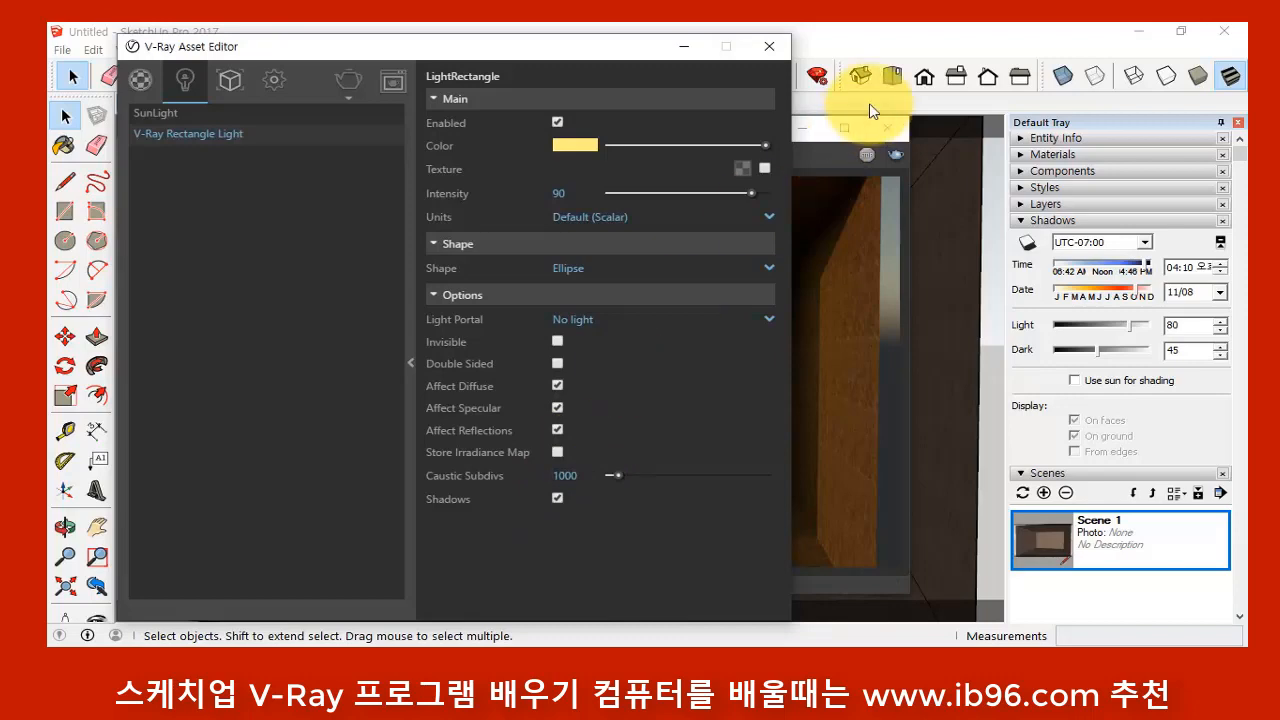
pyautogui.click(769, 46)
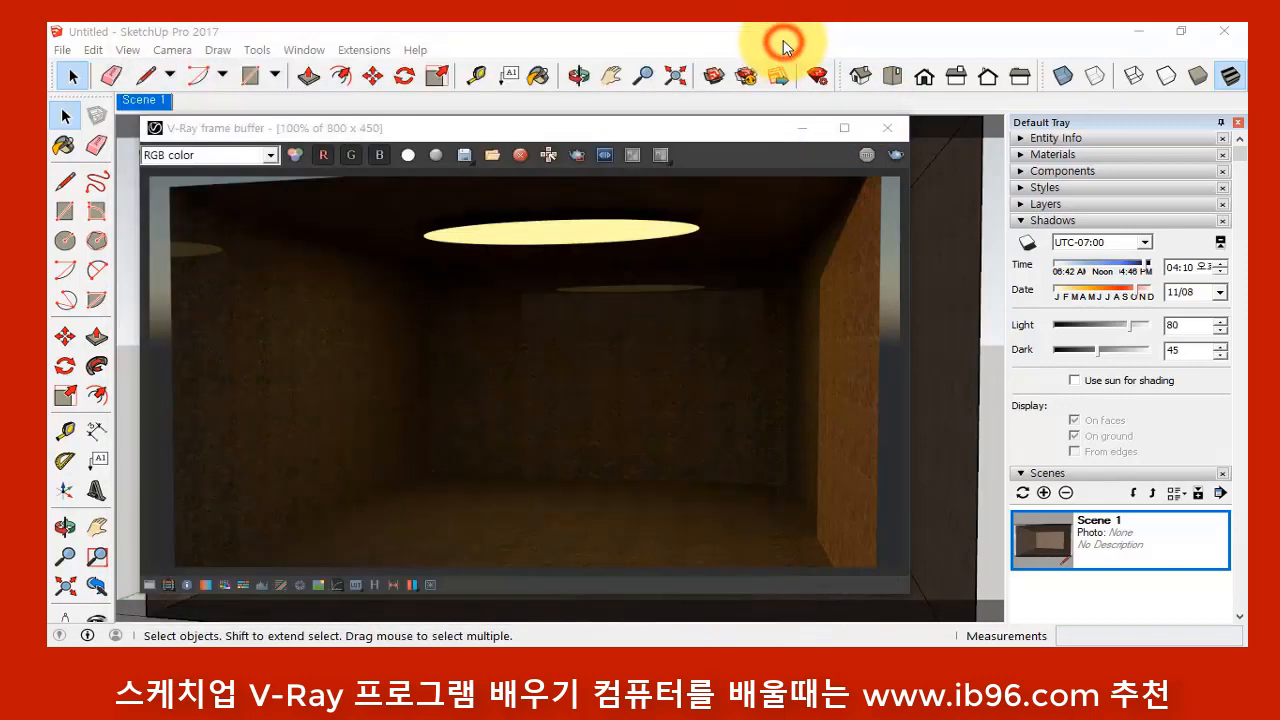
pyautogui.click(888, 128)
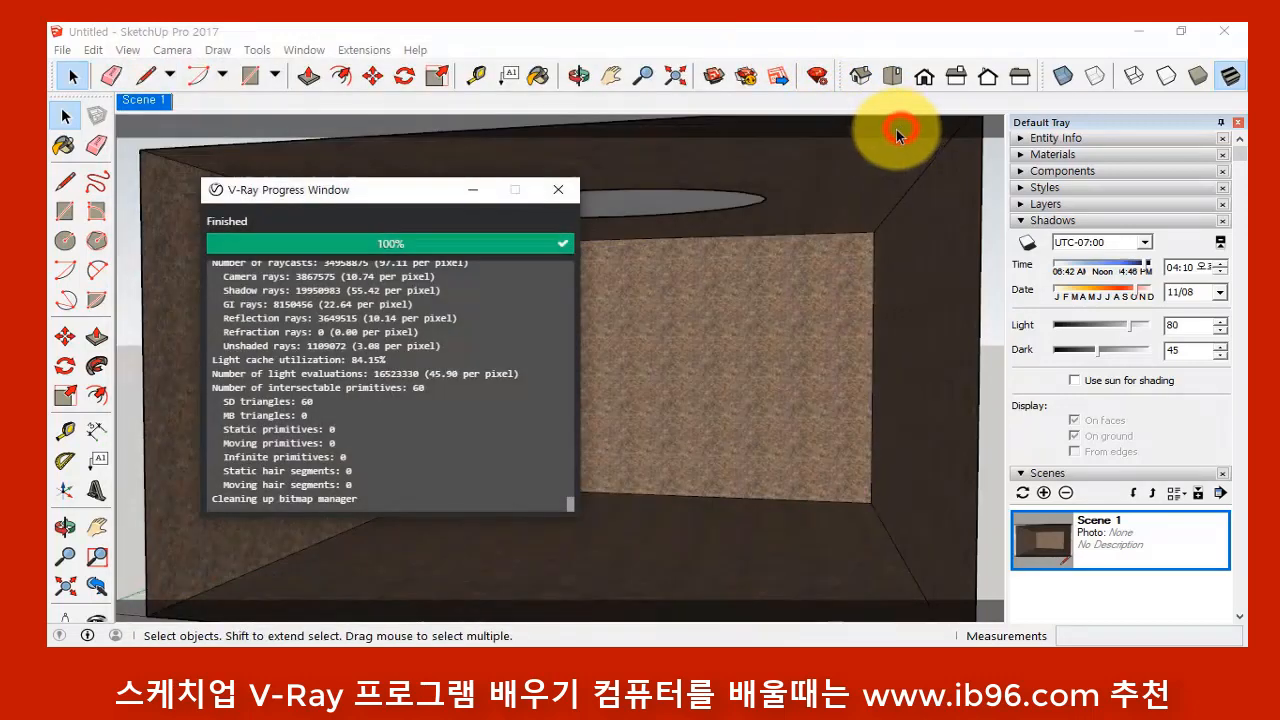
pyautogui.click(575, 186)
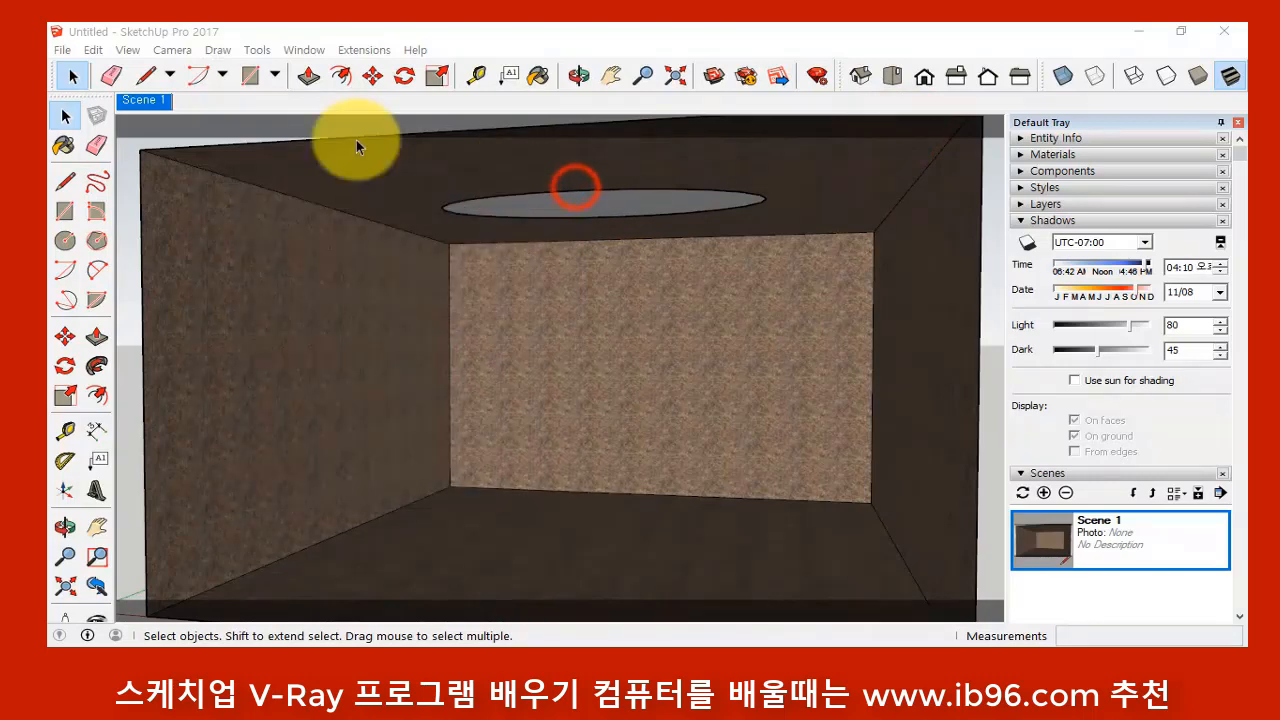
# - Browse the 3D Warehouse for models and open the page of the LEMA BAILU chair
pyautogui.click(62, 50)
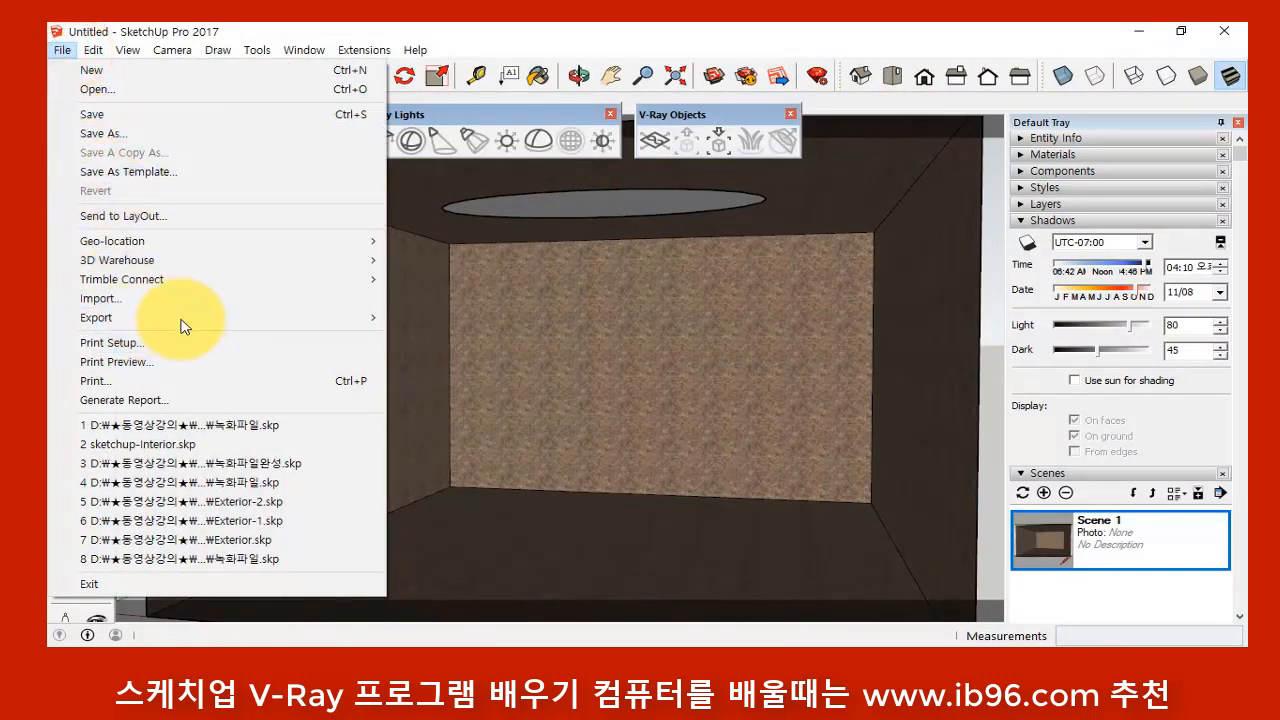
pyautogui.moveTo(268, 262)
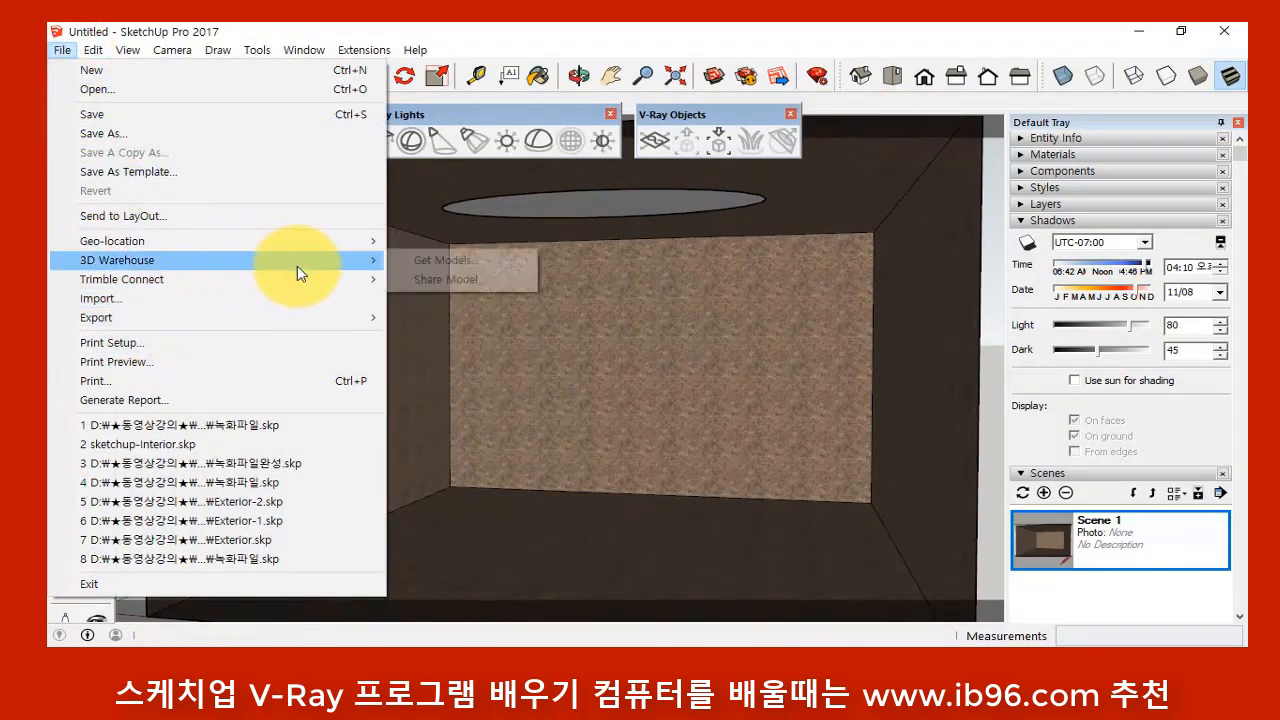
pyautogui.click(506, 272)
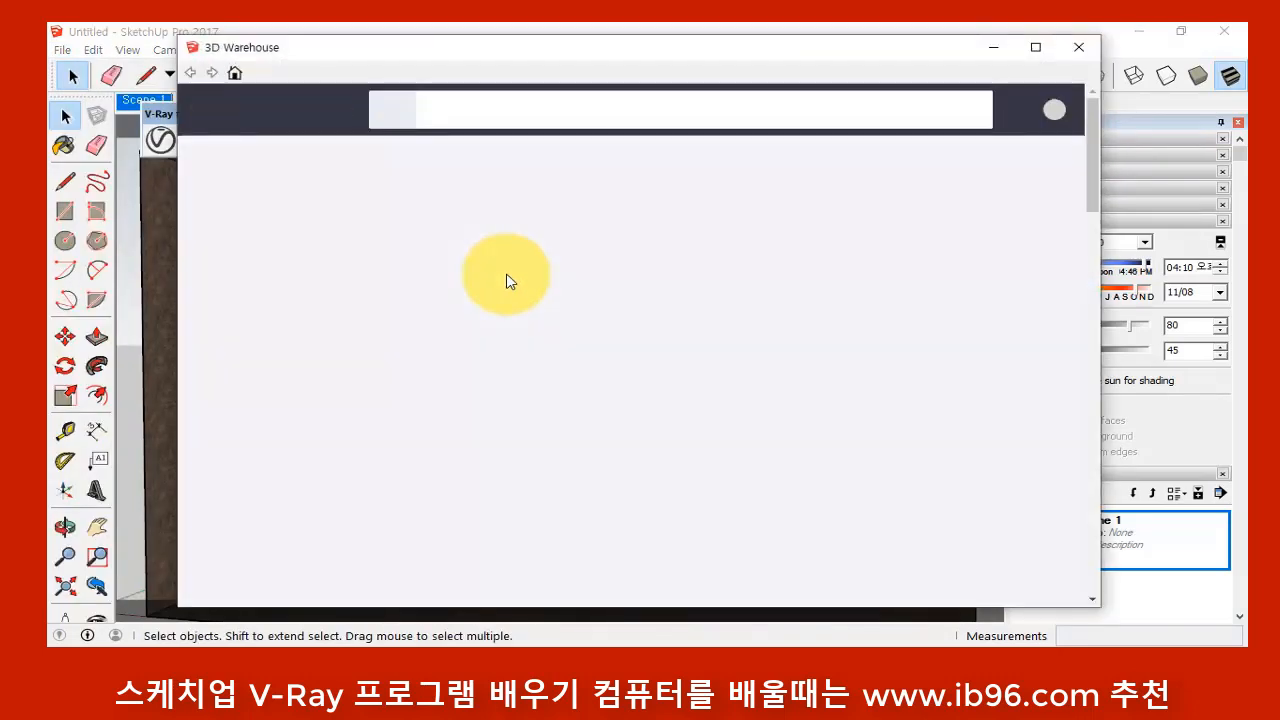
pyautogui.click(488, 113)
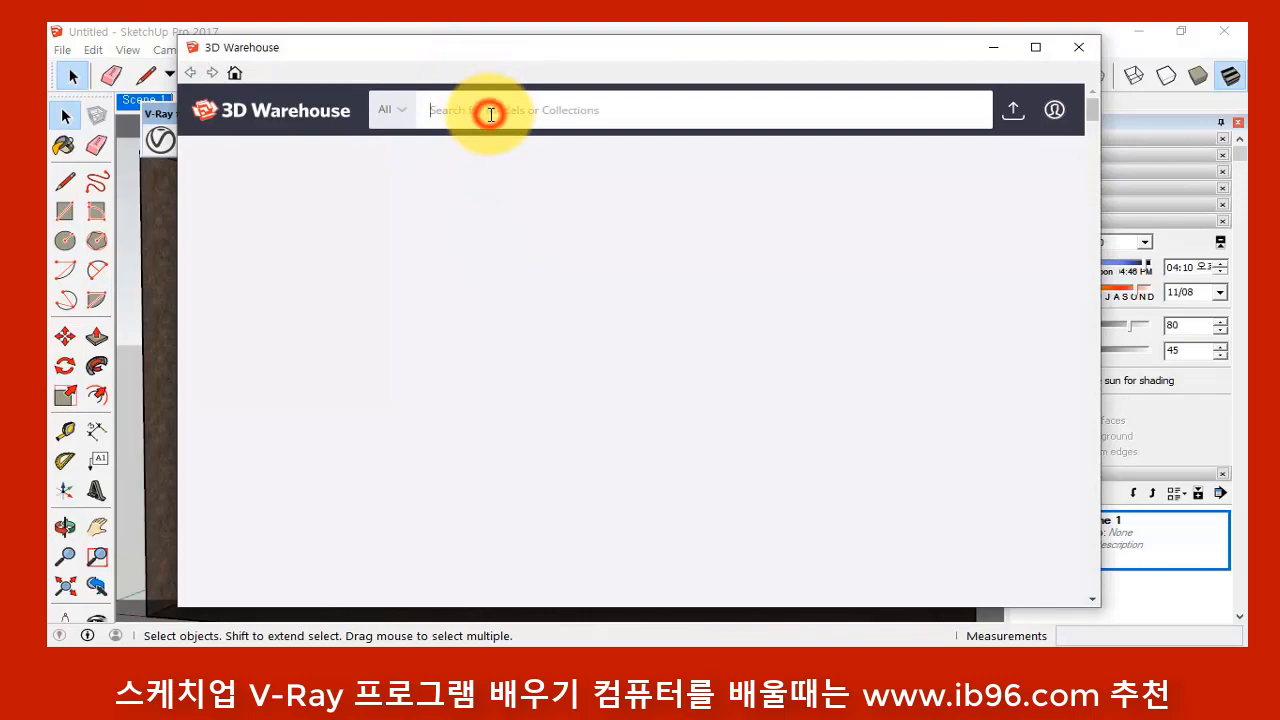
pyautogui.write('d')
pyautogui.press('BackSpace')
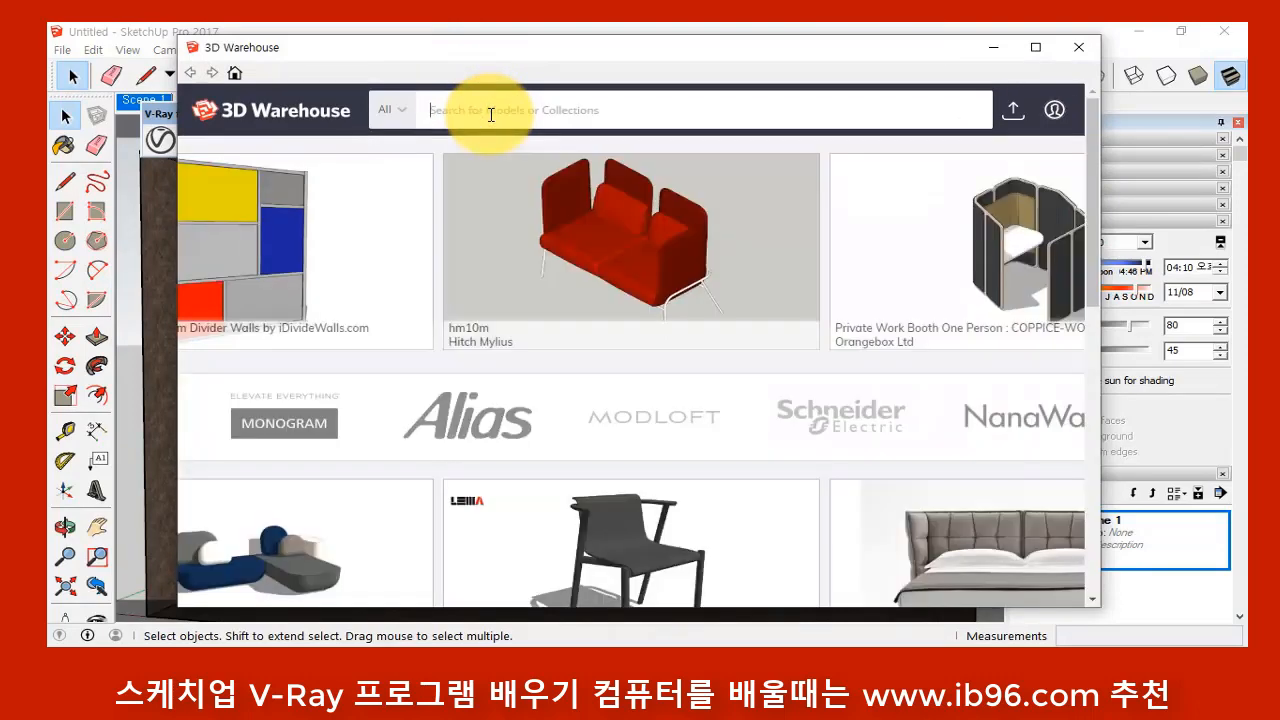
pyautogui.scroll(-3, 806, 526)
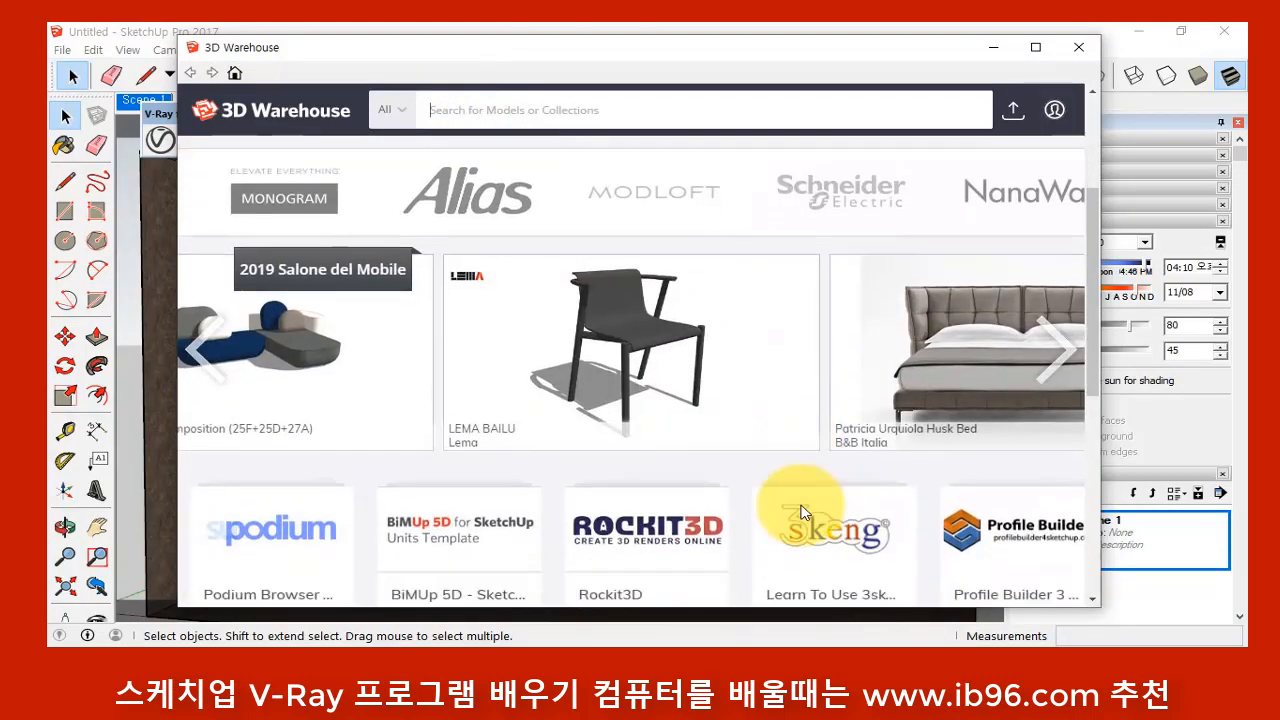
pyautogui.scroll(1, 798, 503)
pyautogui.click(743, 371)
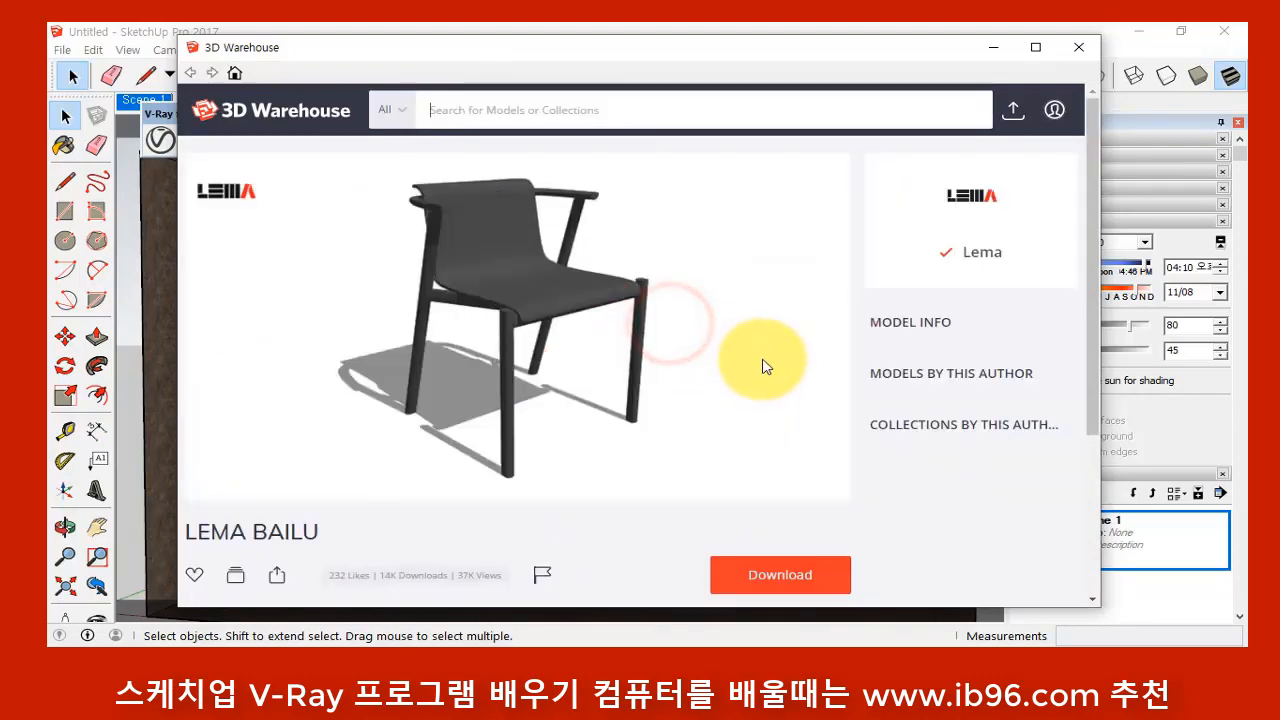
# - Download the LEMA BAILU chair directly into the model and place it on the room floor near the middle
pyautogui.click(780, 572)
pyautogui.click(588, 368)
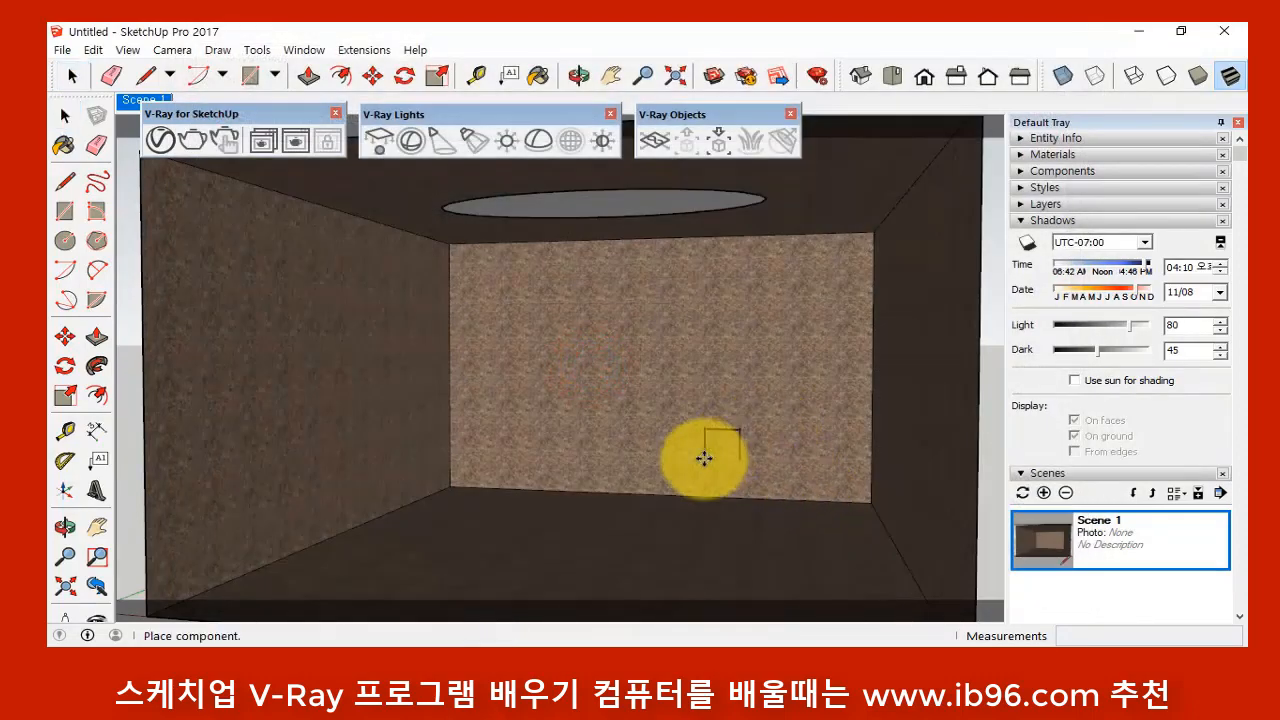
pyautogui.click(562, 567)
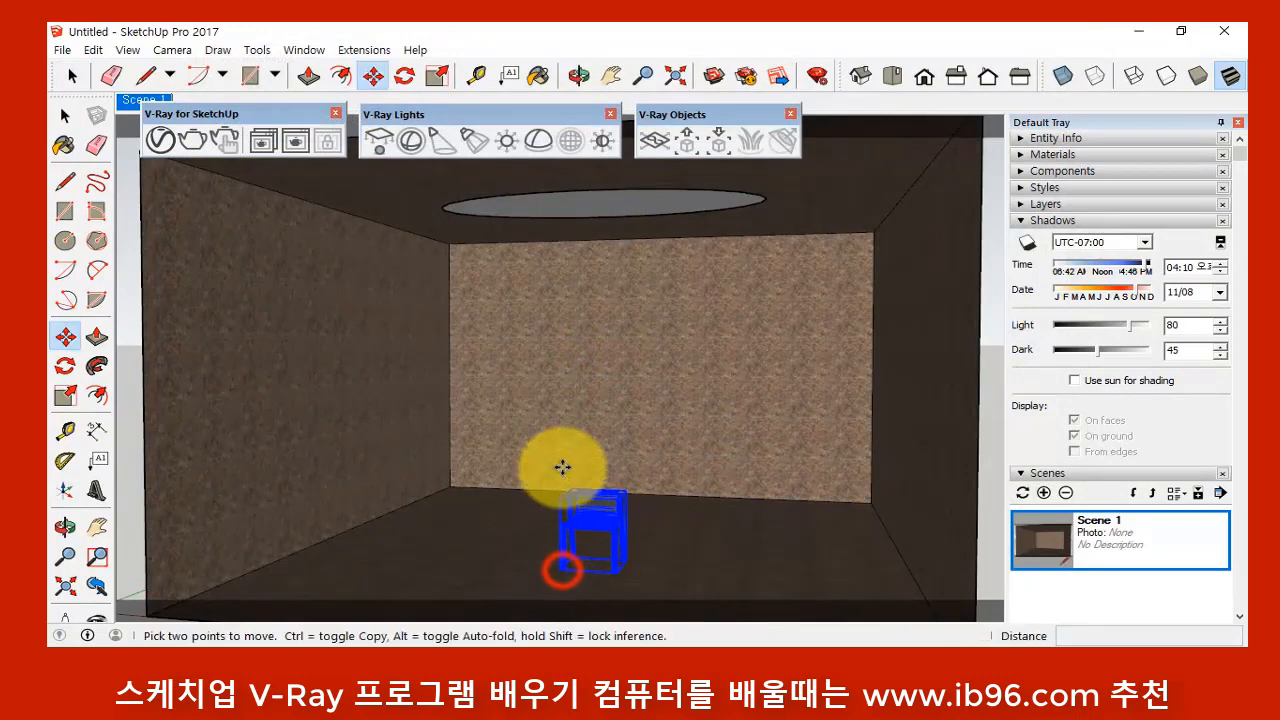
# - Scale the chair up uniformly by a factor of about 2.24 and deselect it
pyautogui.click(66, 398)
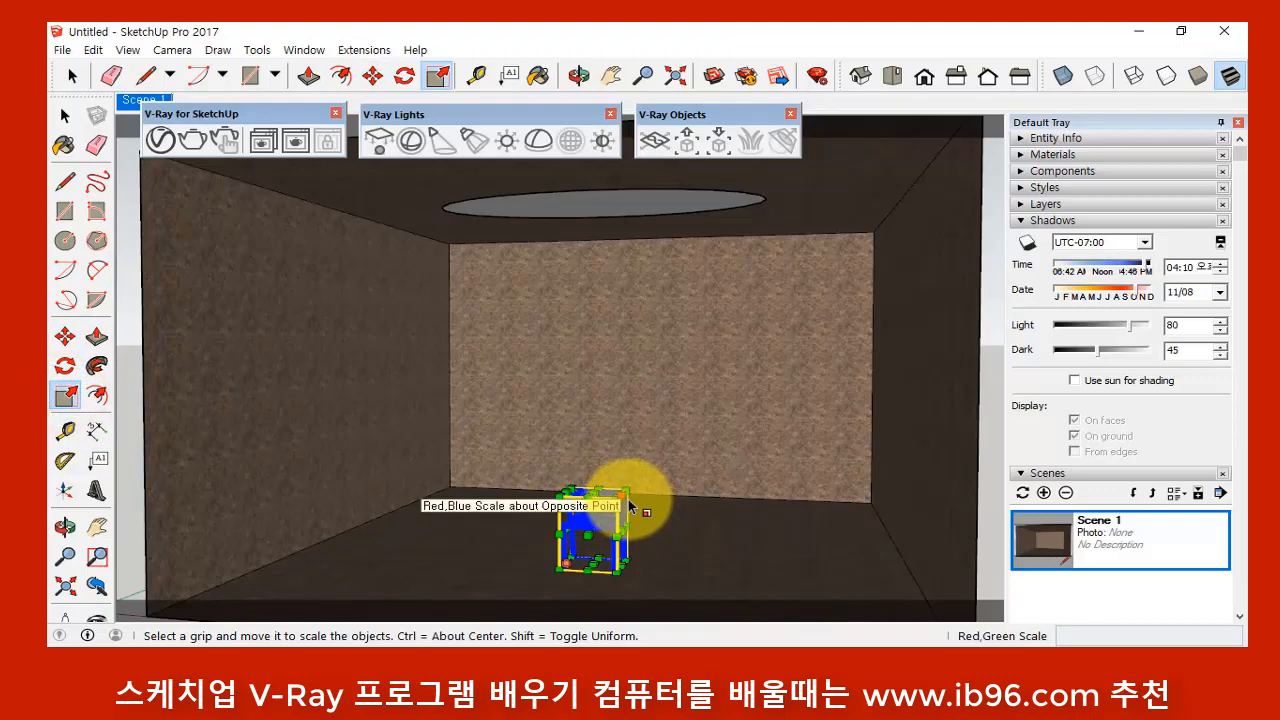
pyautogui.moveTo(628, 505); pyautogui.dragTo(715, 467)
pyautogui.press('Escape')
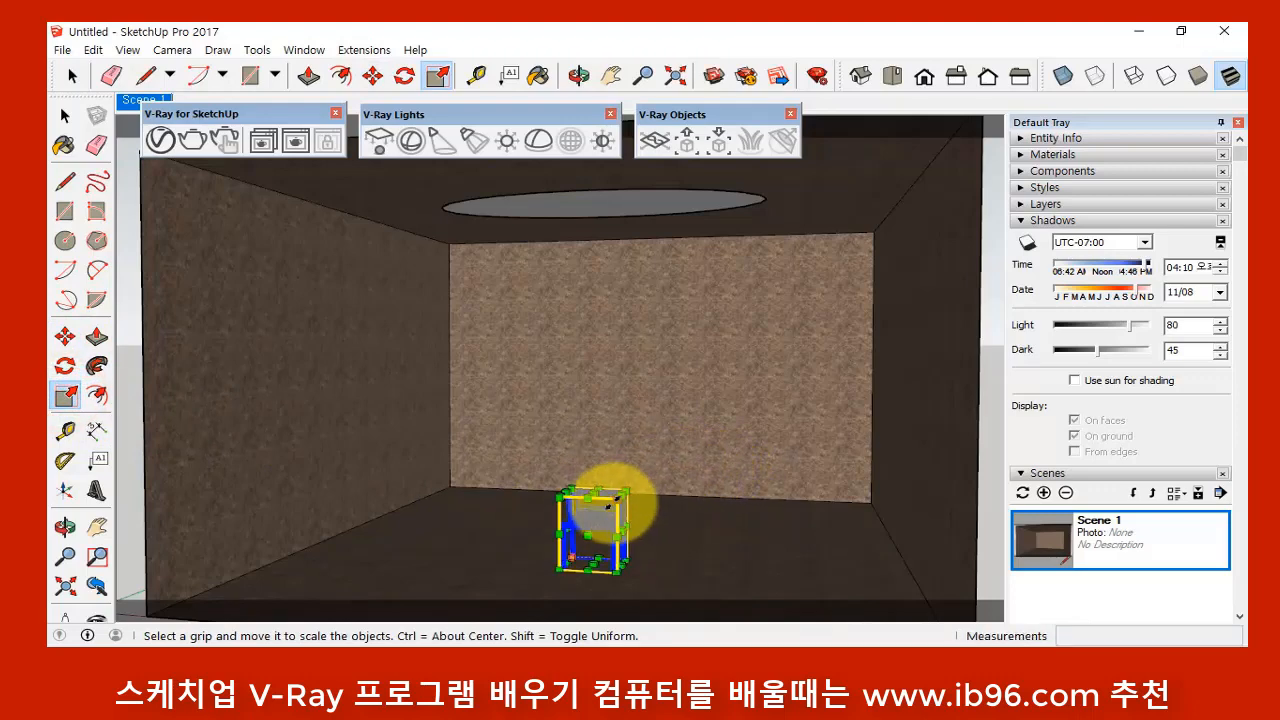
pyautogui.moveTo(619, 497); pyautogui.dragTo(711, 437)
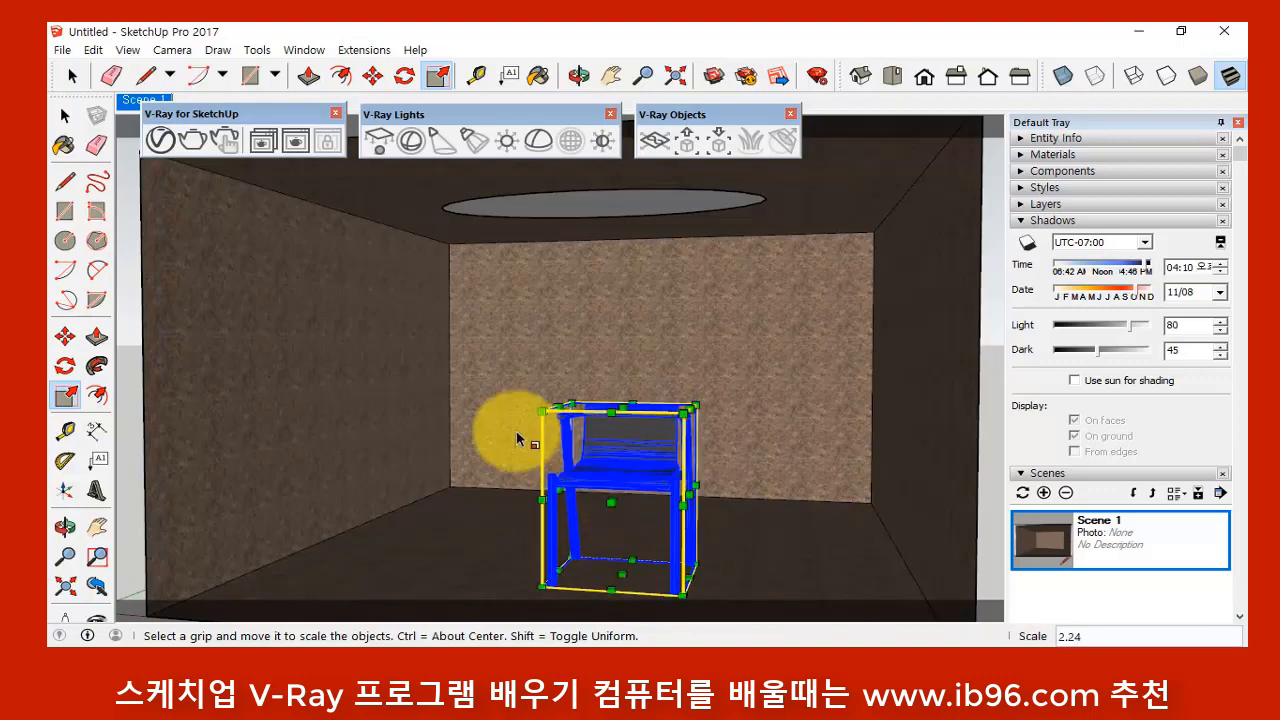
pyautogui.click(65, 115)
pyautogui.scroll(-1, 752, 514)
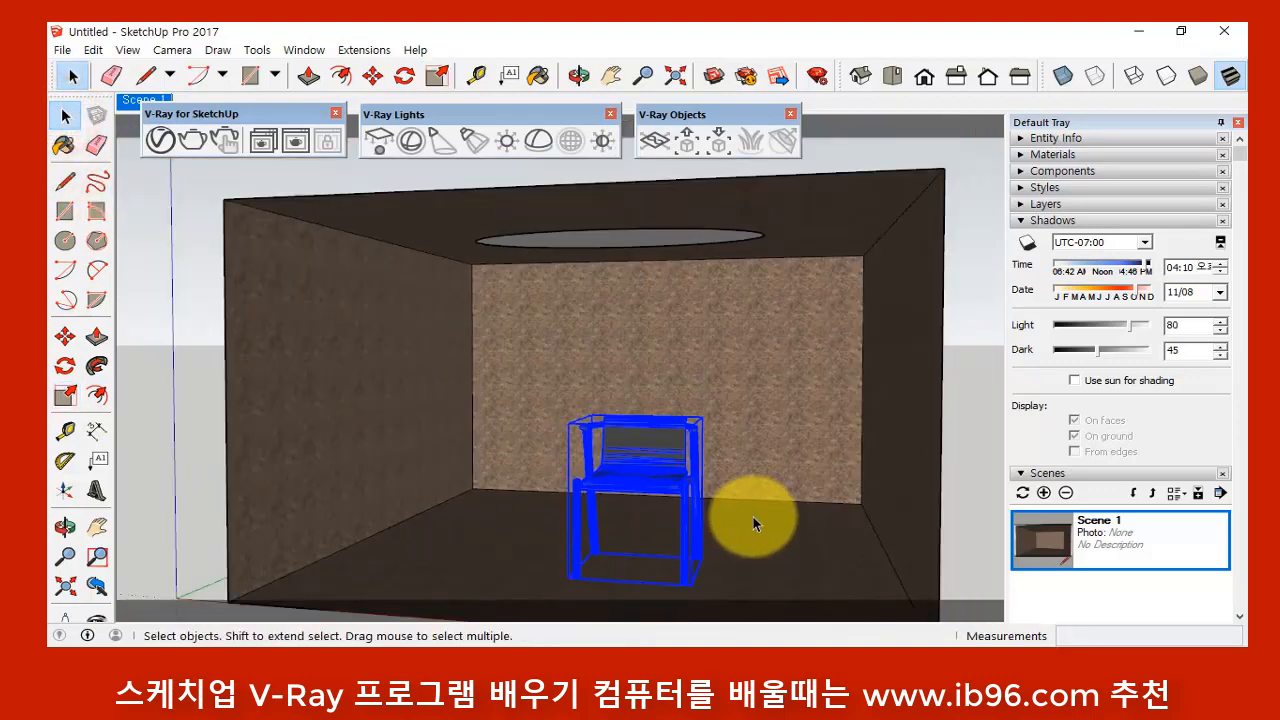
pyautogui.click(962, 521)
# - Restore the Scene 1 view with the enlarged chair in it and update the scene
pyautogui.moveTo(754, 508); pyautogui.dragTo(780, 518, button='middle')
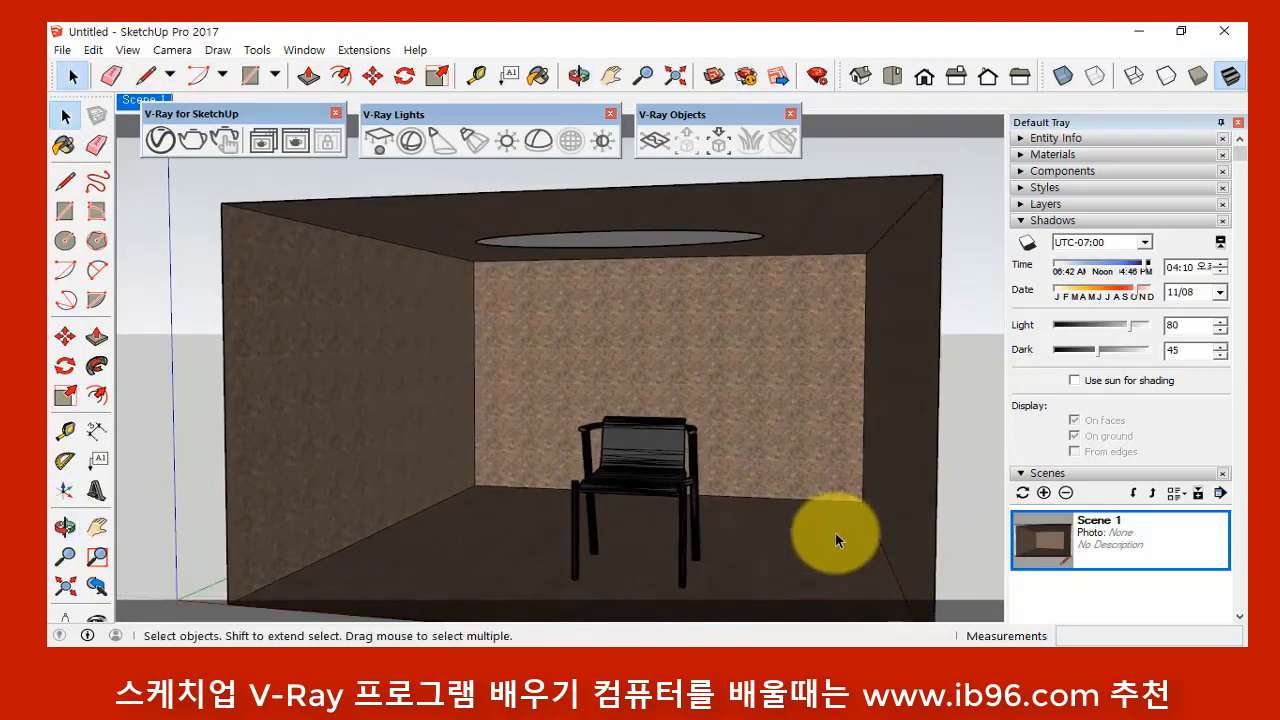
pyautogui.doubleClick(1118, 532)
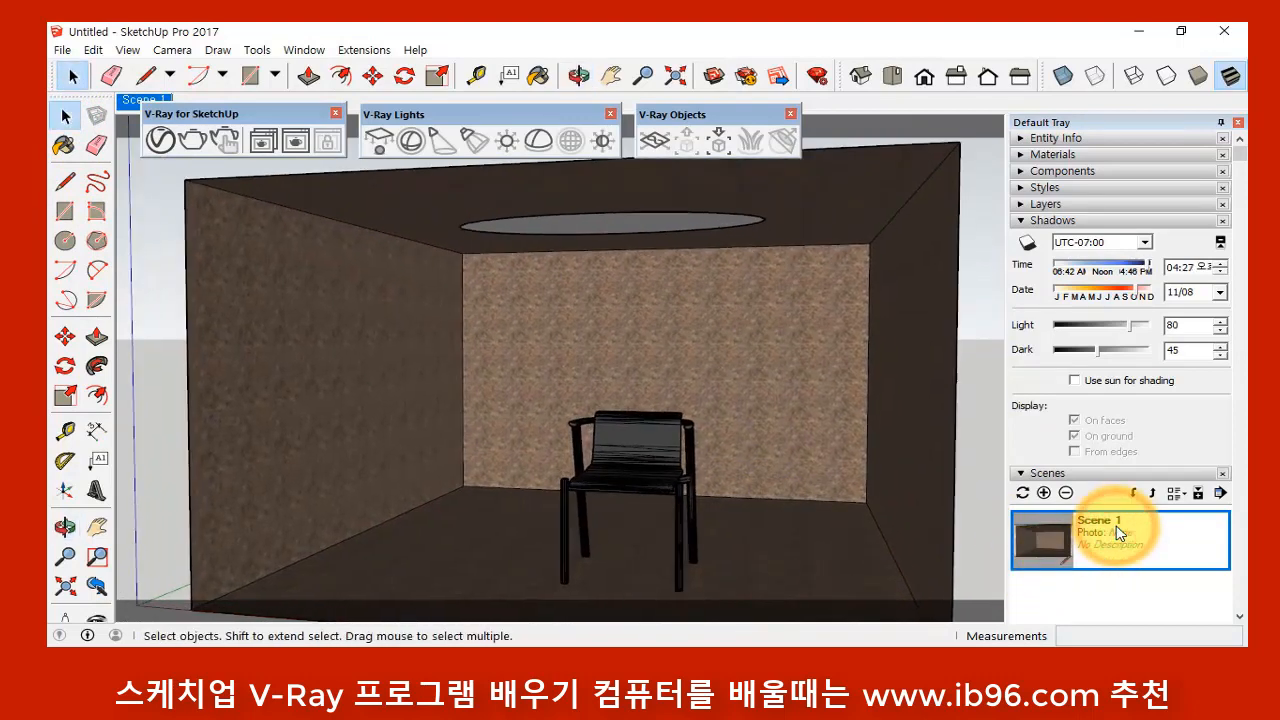
pyautogui.click(1022, 492)
pyautogui.click(600, 404)
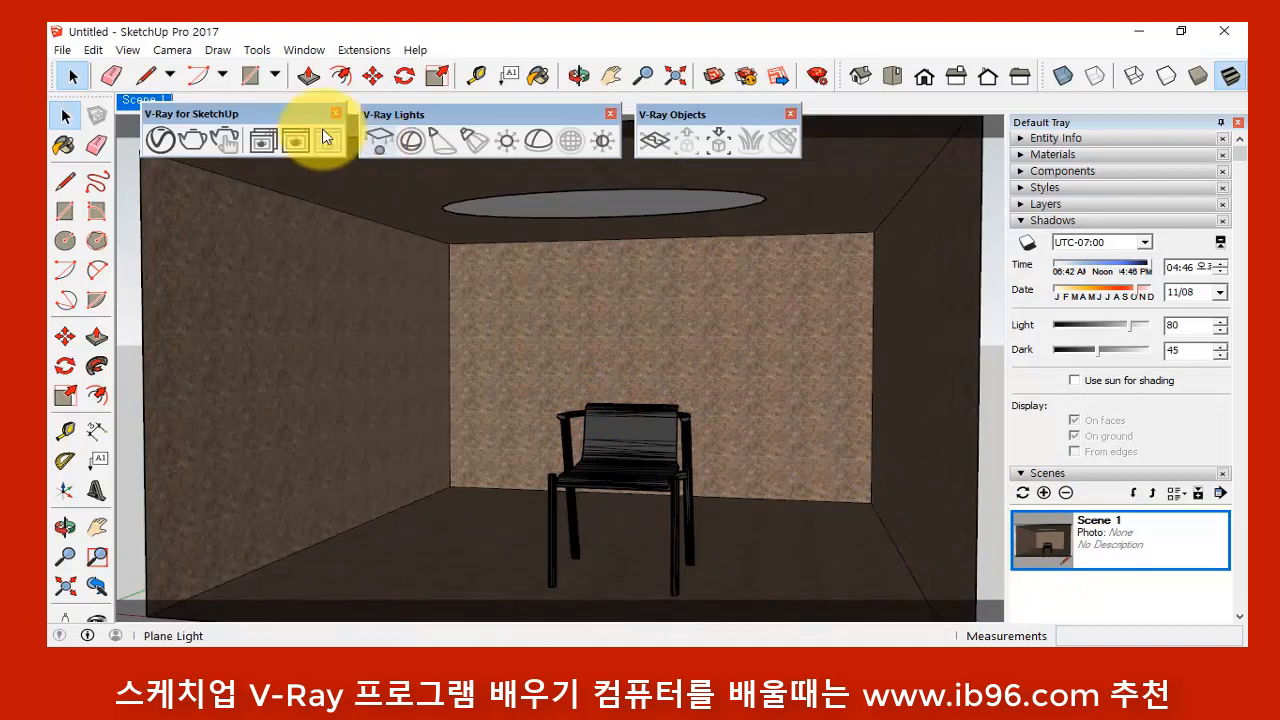
# - Render the room with the chair, and render it again with the shadow time set to 03:58 PM
pyautogui.click(172, 143)
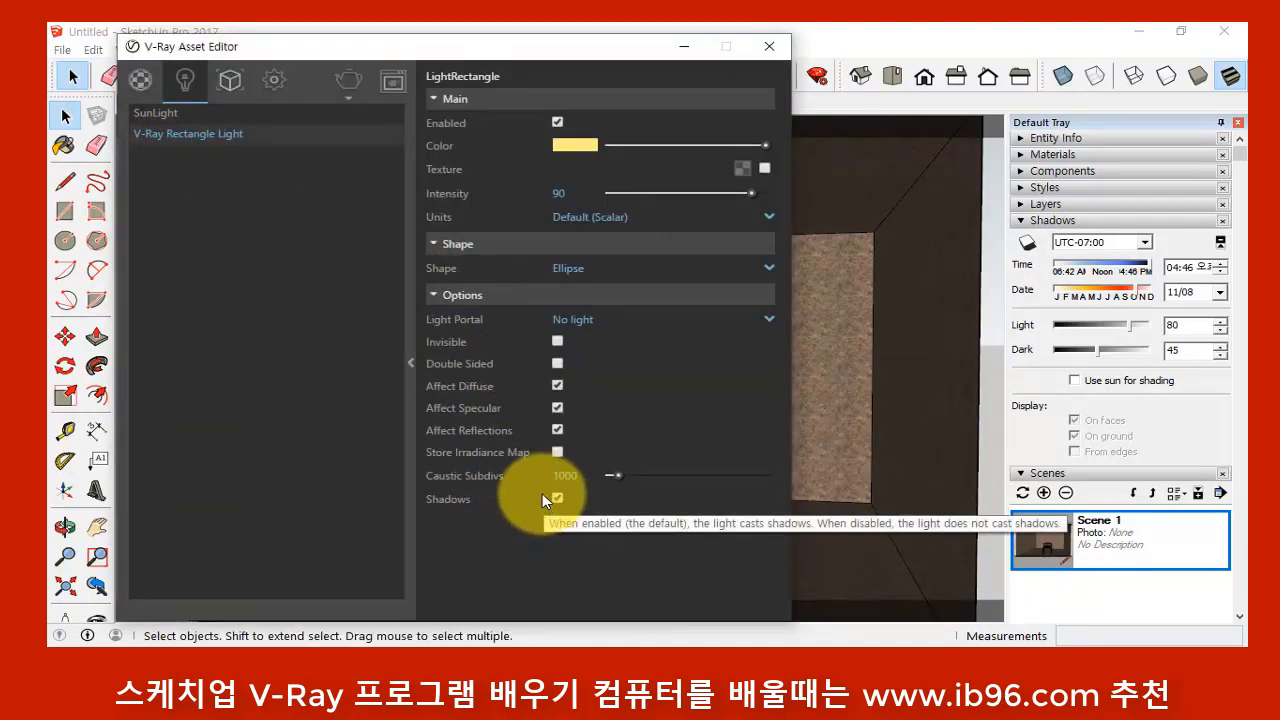
pyautogui.click(346, 78)
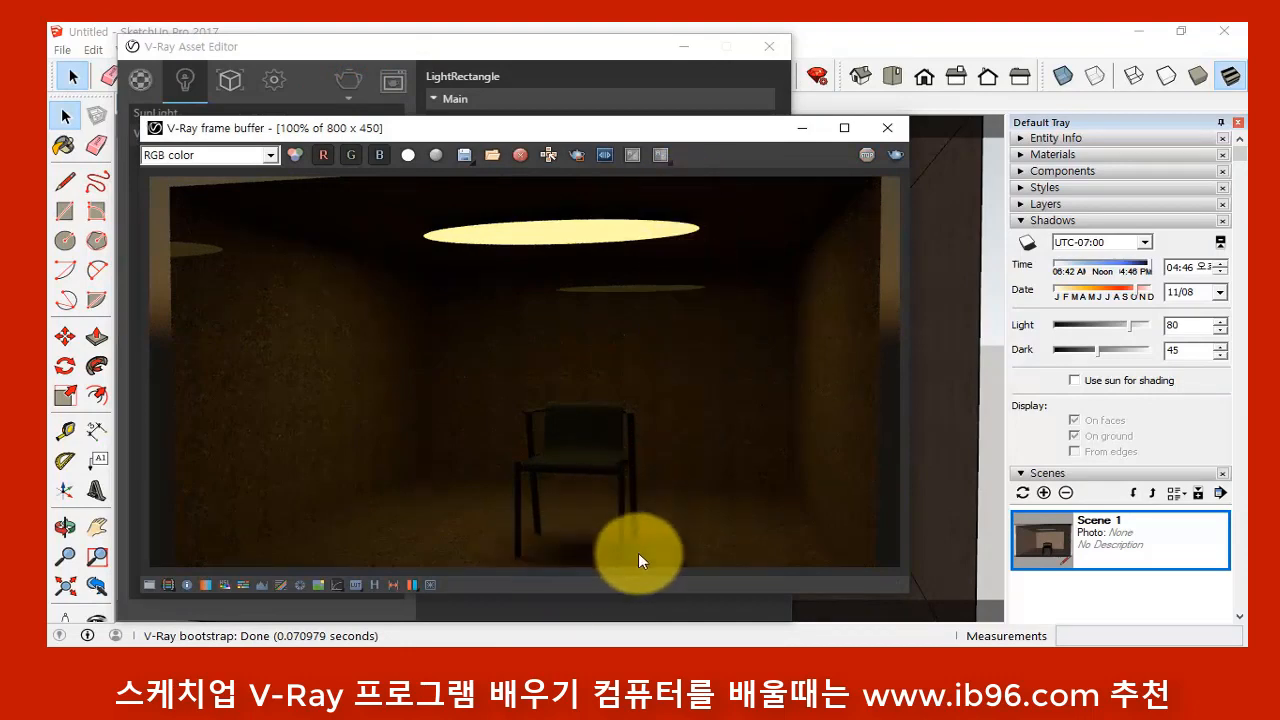
pyautogui.click(1146, 268)
pyautogui.moveTo(1144, 266); pyautogui.dragTo(1142, 256)
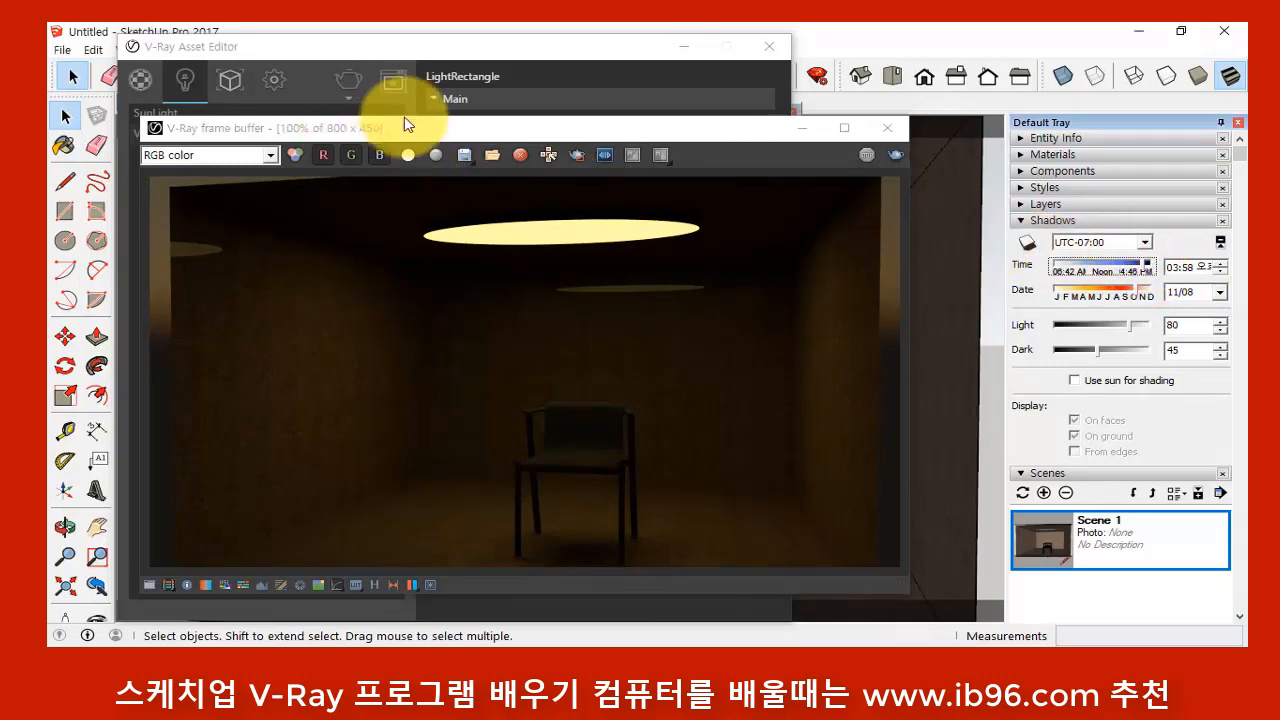
pyautogui.click(348, 80)
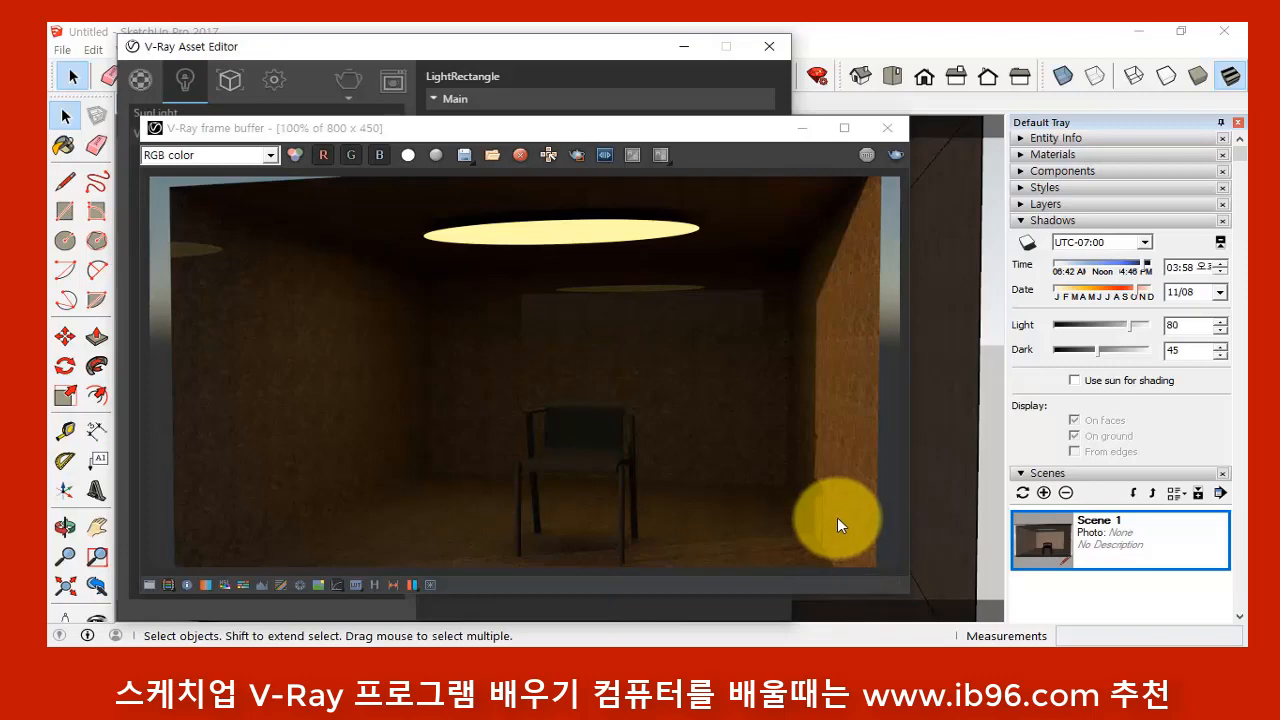
# - Close the V-Ray frame buffer, the asset editor and the progress window
pyautogui.click(900, 127)
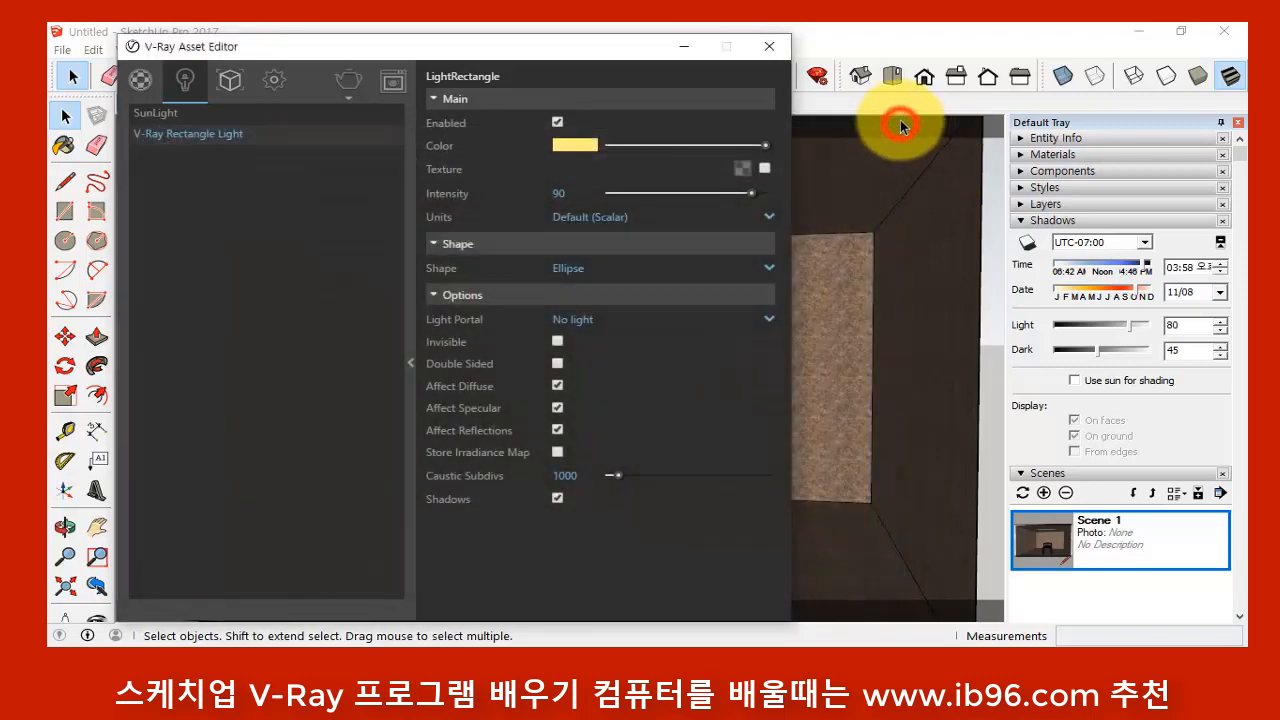
pyautogui.click(768, 43)
pyautogui.click(560, 190)
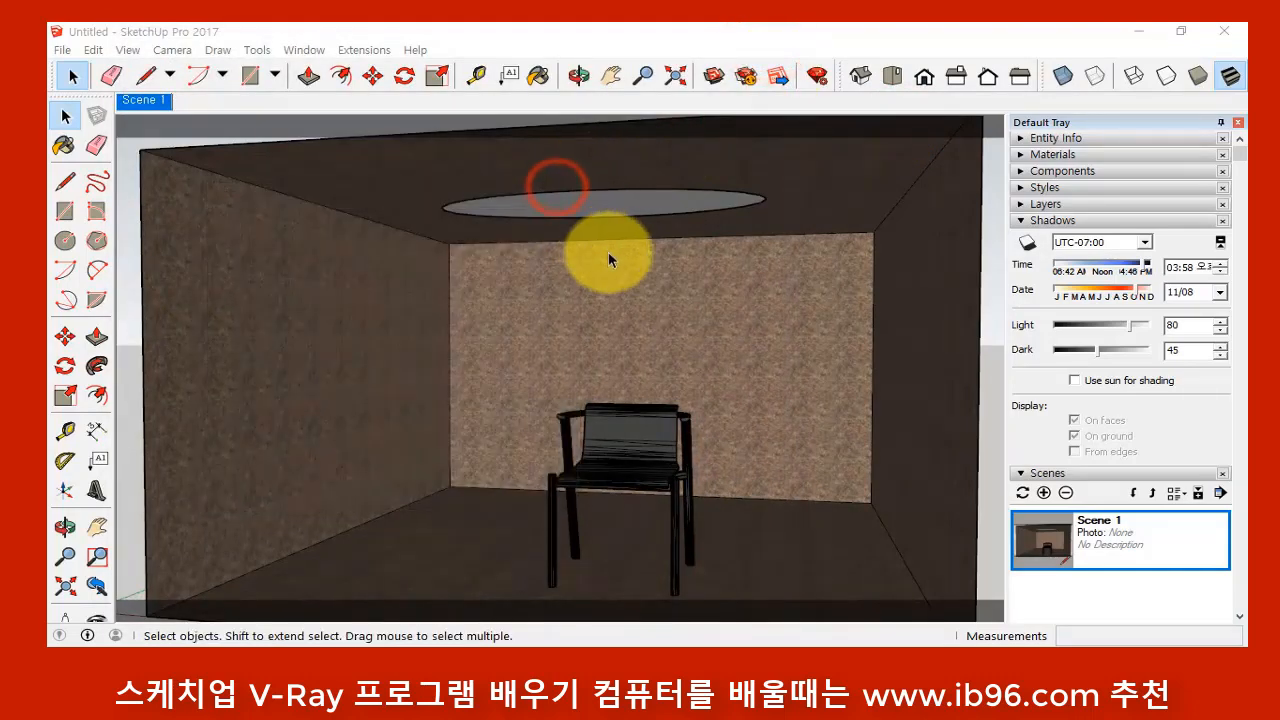
# - Delete the elliptical plane light from the ceiling and update Scene 1 with all its properties
pyautogui.click(610, 202)
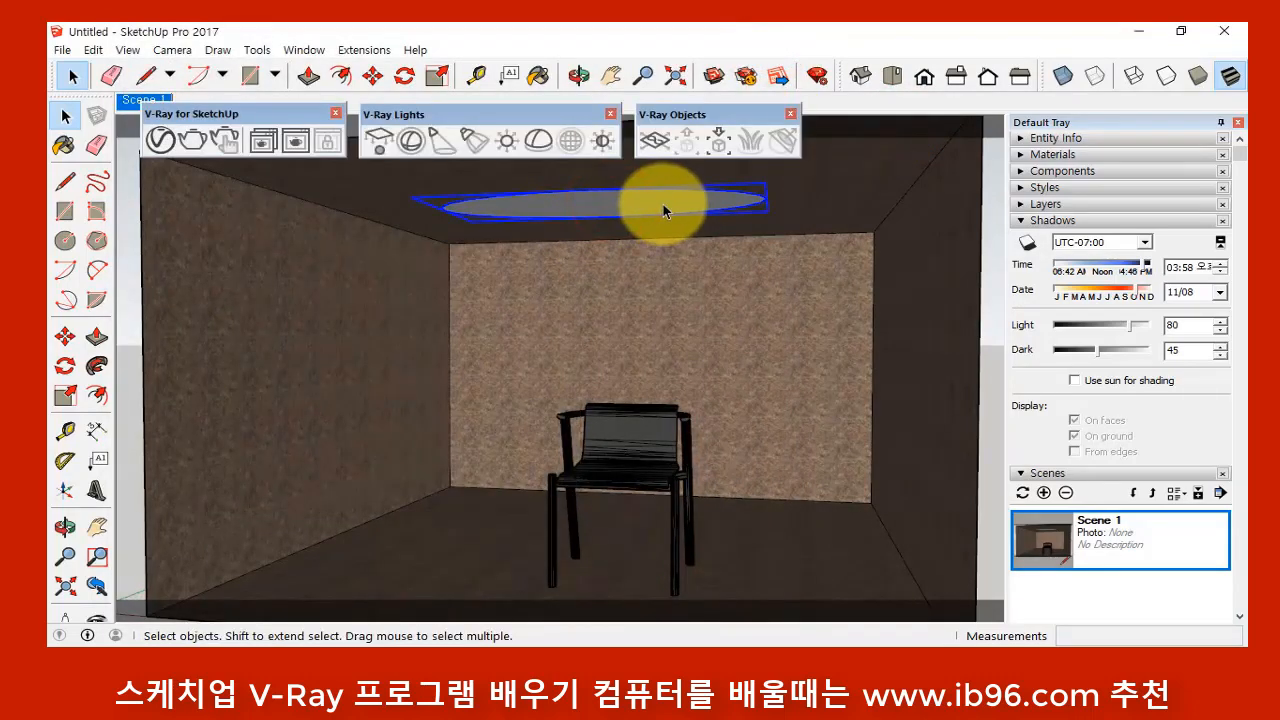
pyautogui.press('Delete')
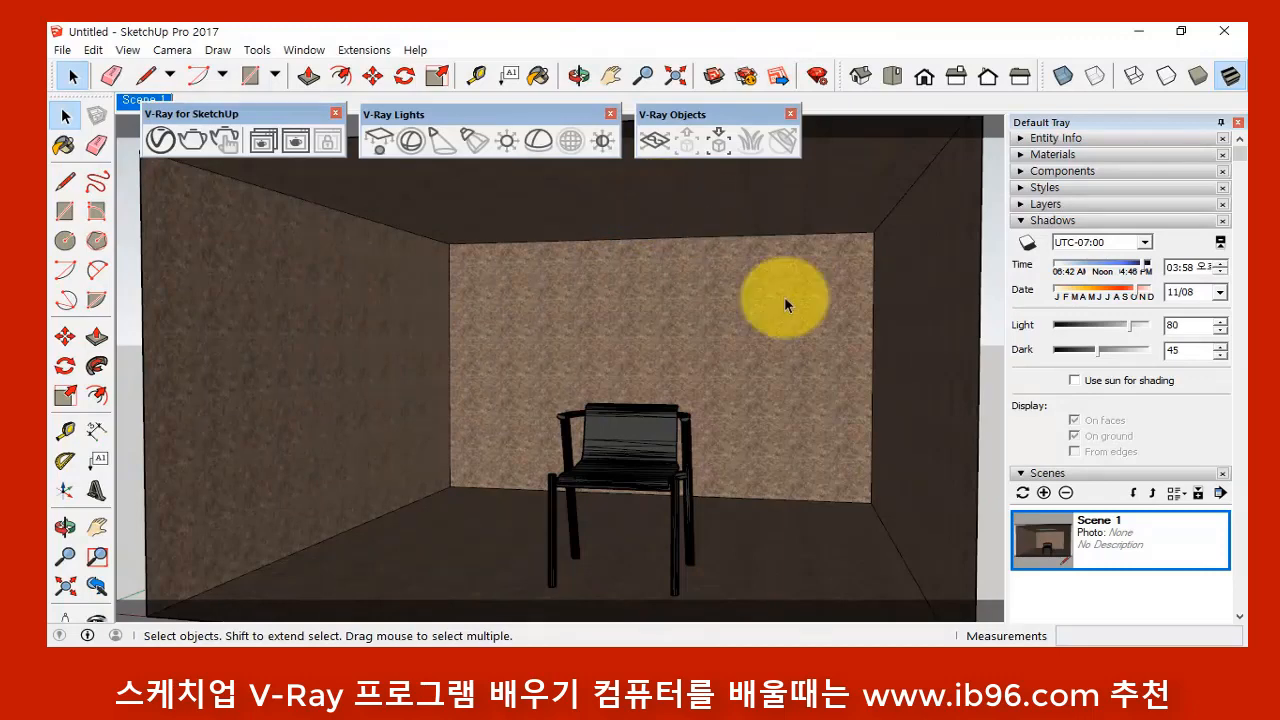
pyautogui.click(1022, 492)
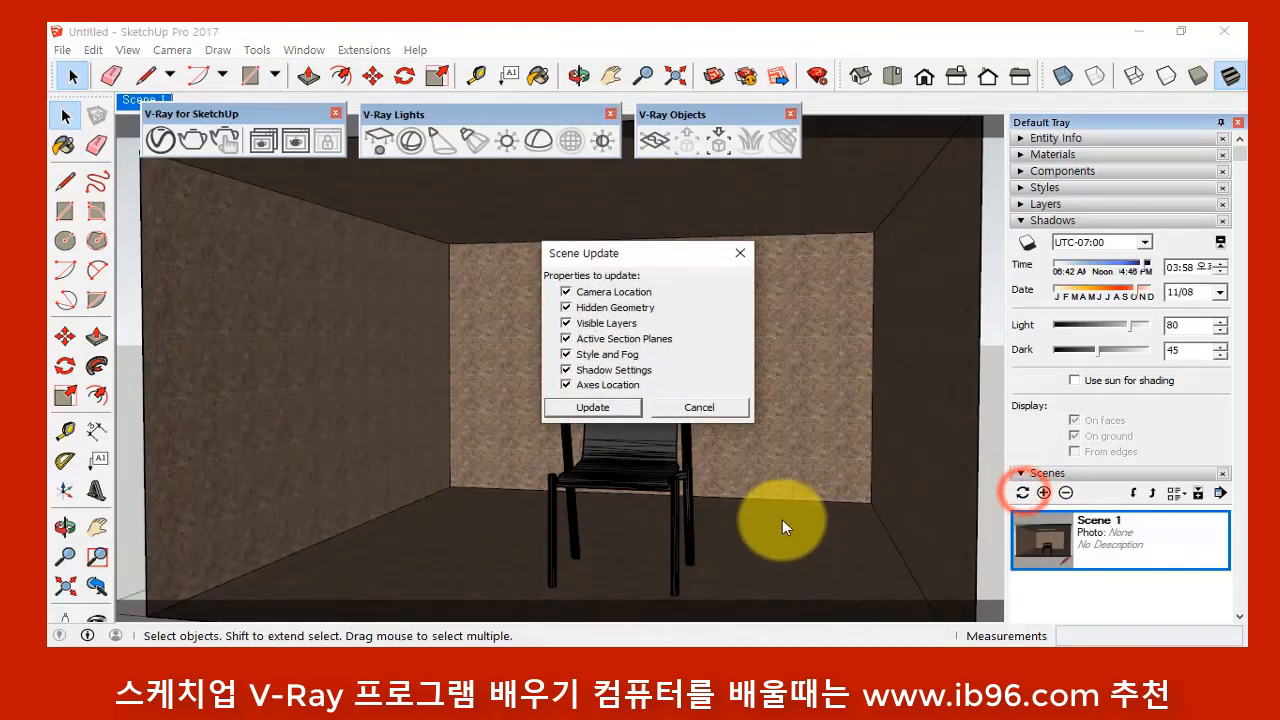
pyautogui.click(583, 404)
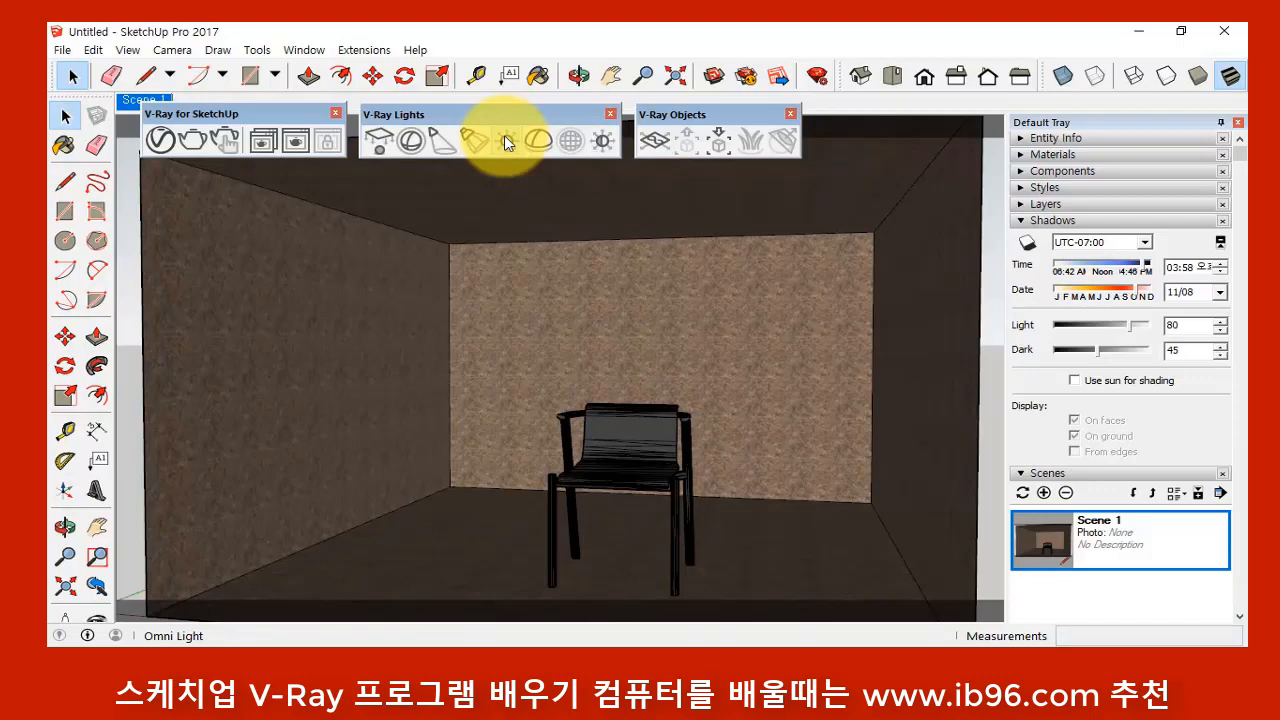
# - Delete the V-Ray Rectangle Light from the asset editor's light list and close the editor
pyautogui.click(163, 140)
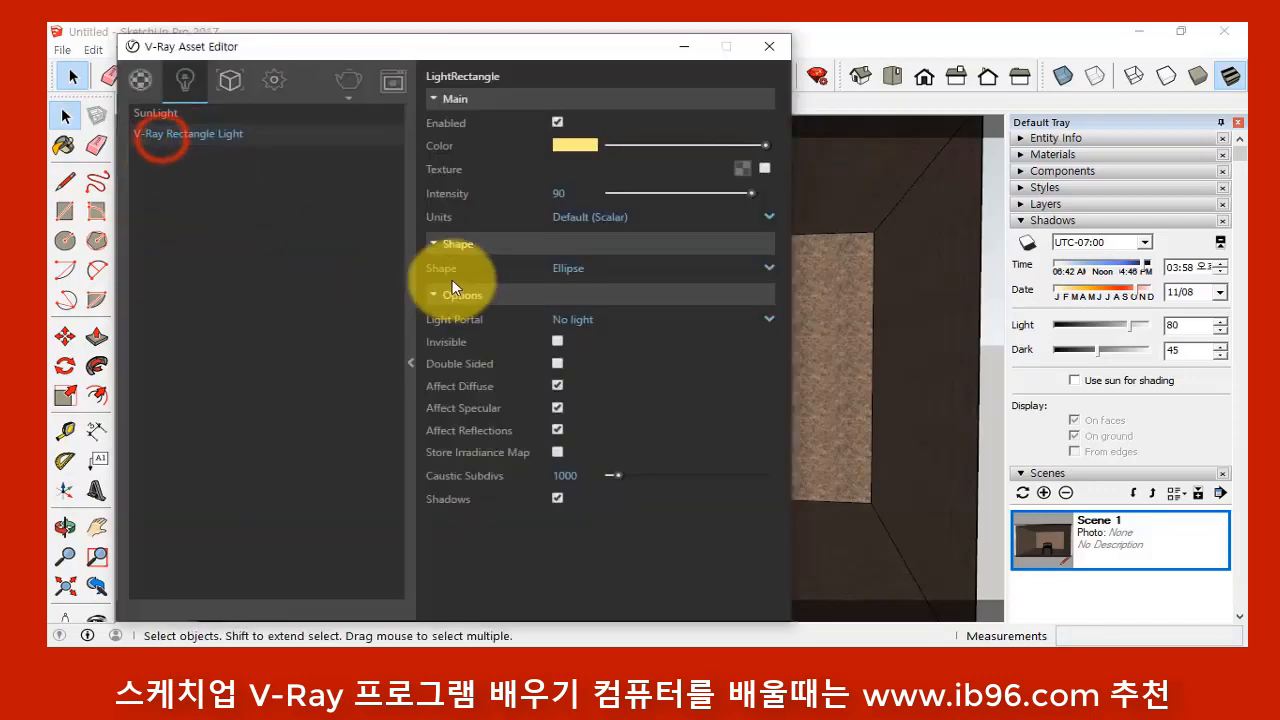
pyautogui.click(160, 113)
pyautogui.click(182, 137)
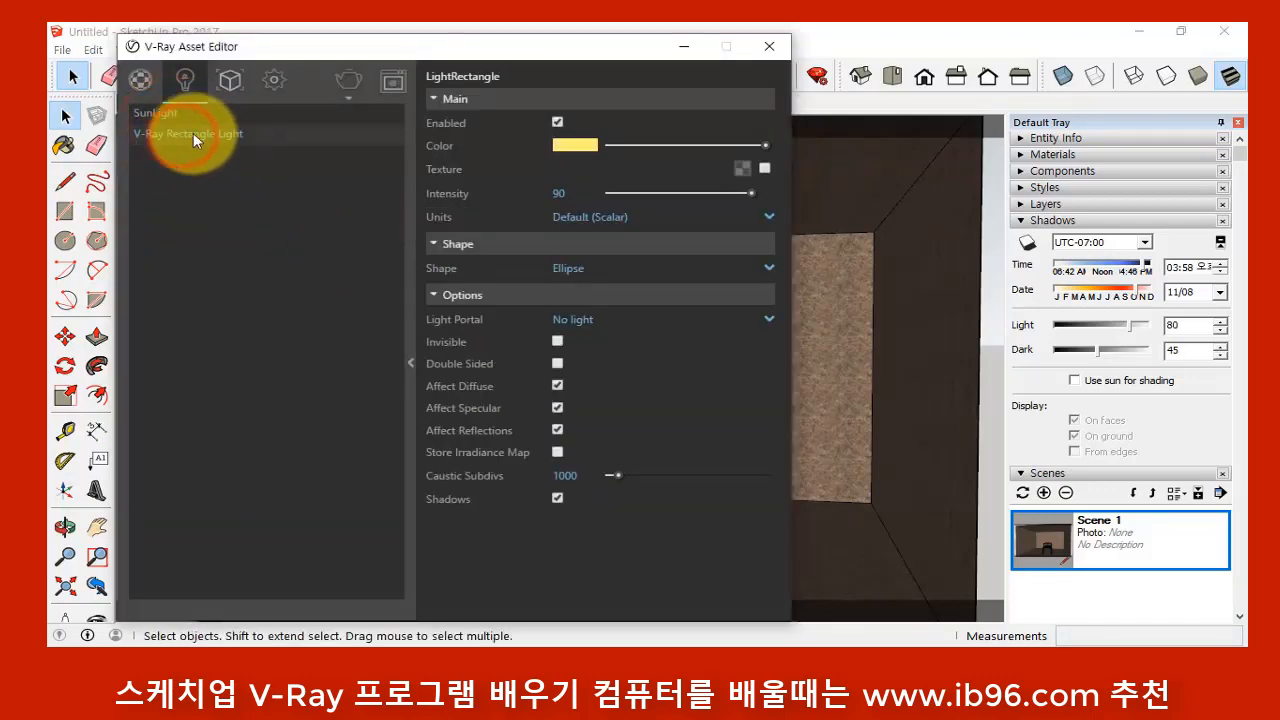
pyautogui.rightClick(209, 137)
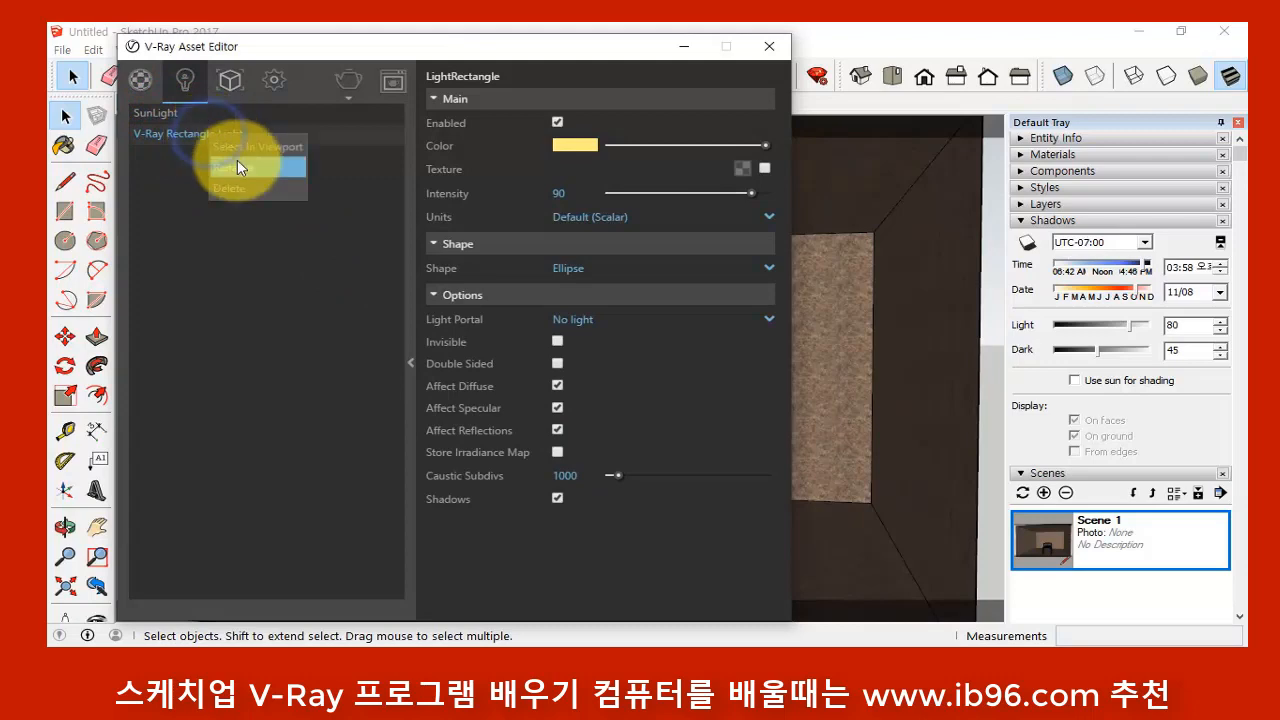
pyautogui.click(232, 188)
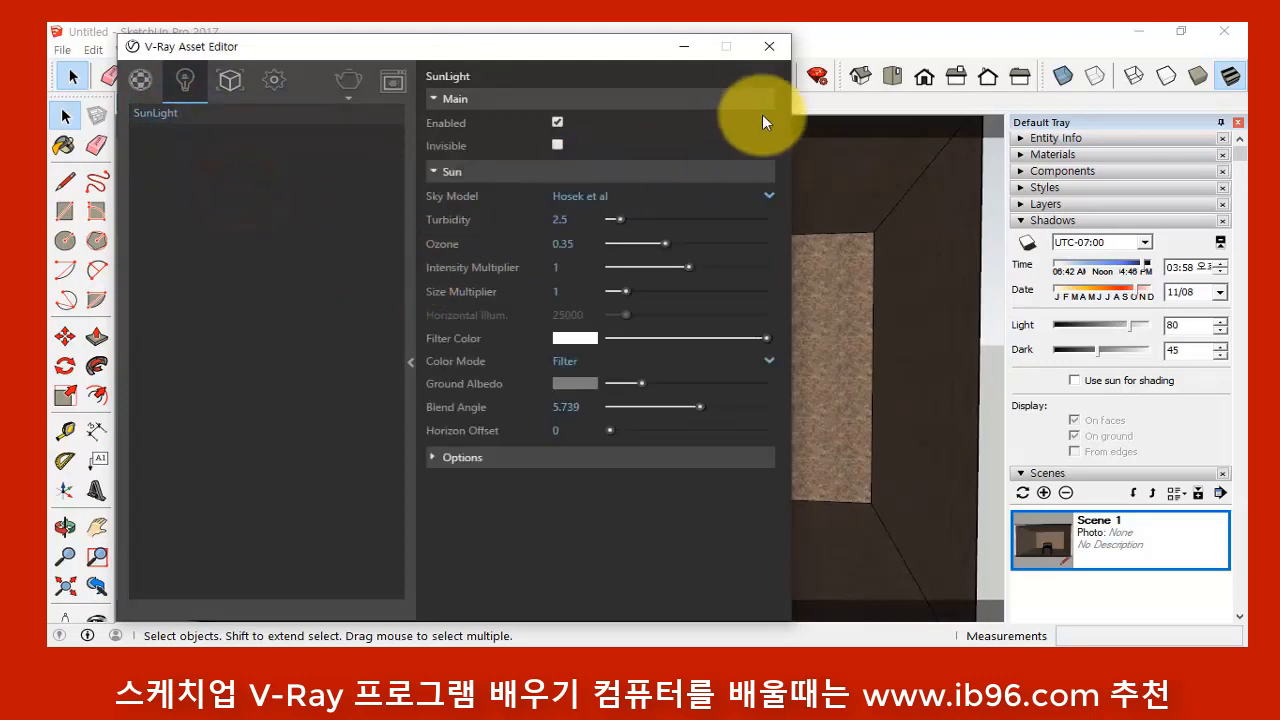
pyautogui.click(772, 45)
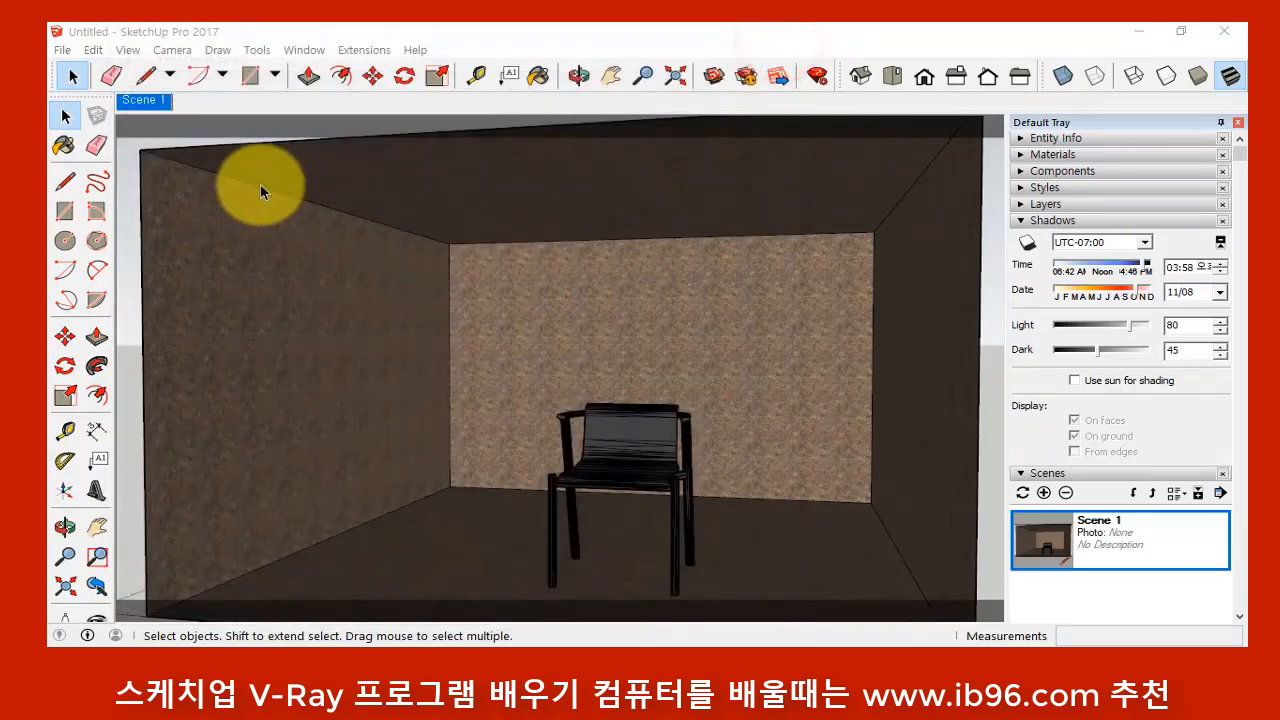
pyautogui.click(128, 276)
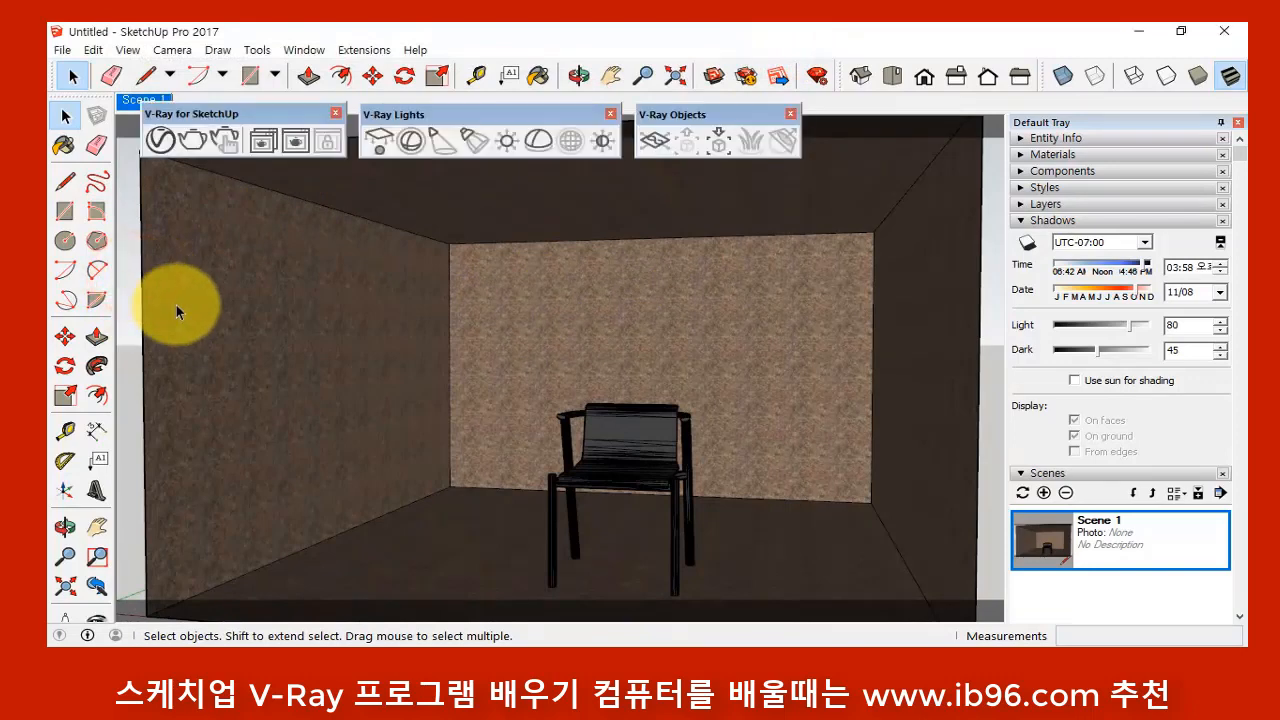
# - Place a V-Ray omni light on the room's back wall, above and beside the chair
pyautogui.click(504, 145)
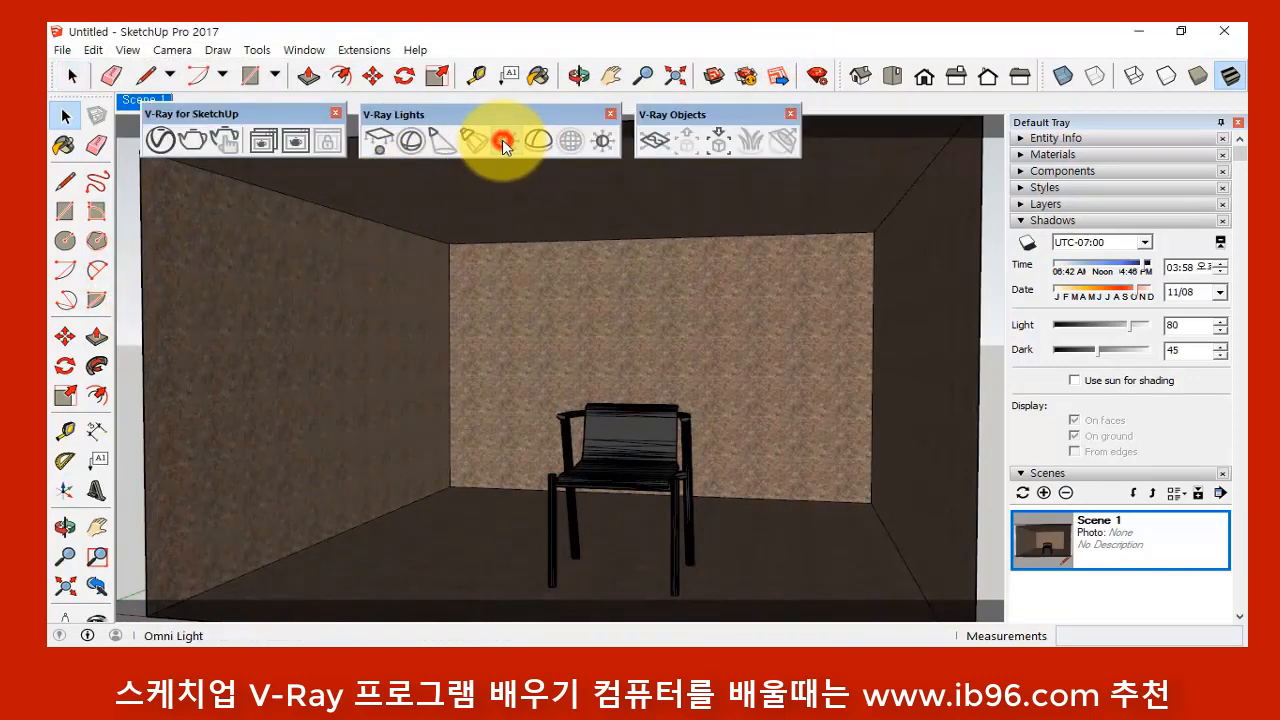
pyautogui.click(536, 366)
pyautogui.scroll(-1, 640, 418)
pyautogui.moveTo(637, 412); pyautogui.dragTo(657, 491, button='middle')
pyautogui.moveTo(426, 268); pyautogui.dragTo(540, 243, button='middle')
pyautogui.moveTo(540, 243); pyautogui.dragTo(429, 237)
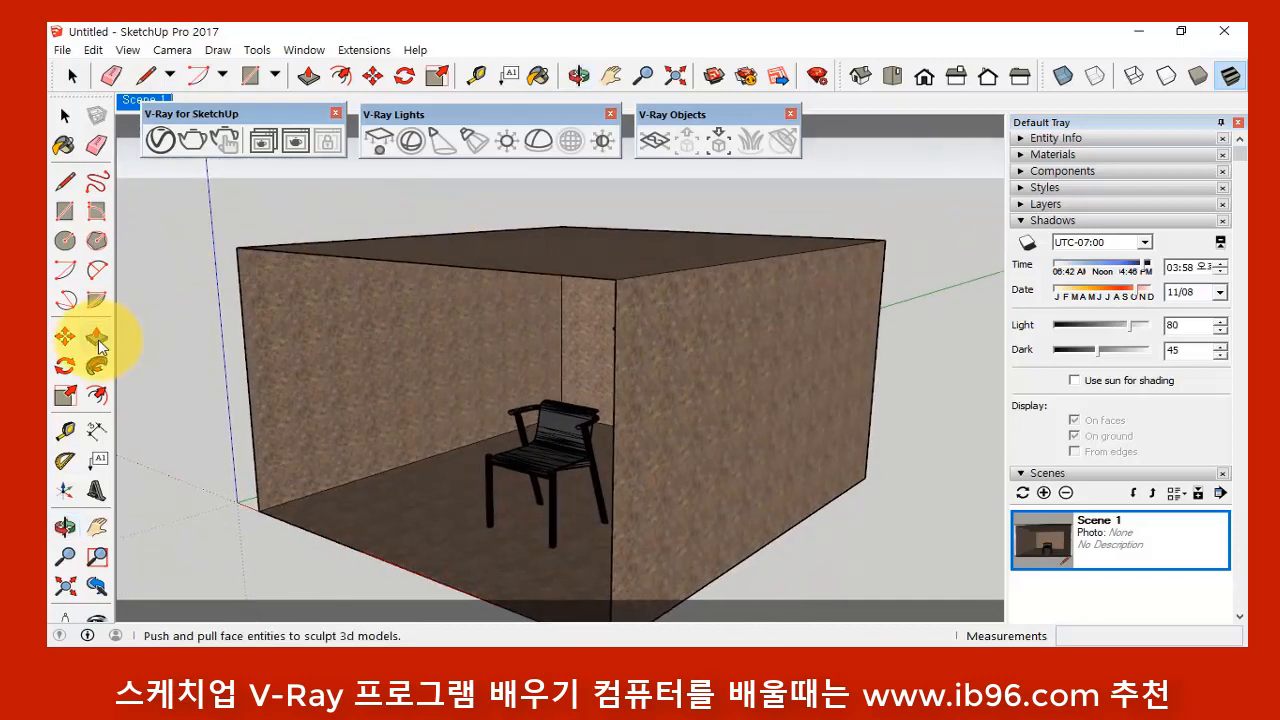
pyautogui.click(65, 336)
pyautogui.click(400, 188)
pyautogui.click(414, 186)
pyautogui.click(455, 197)
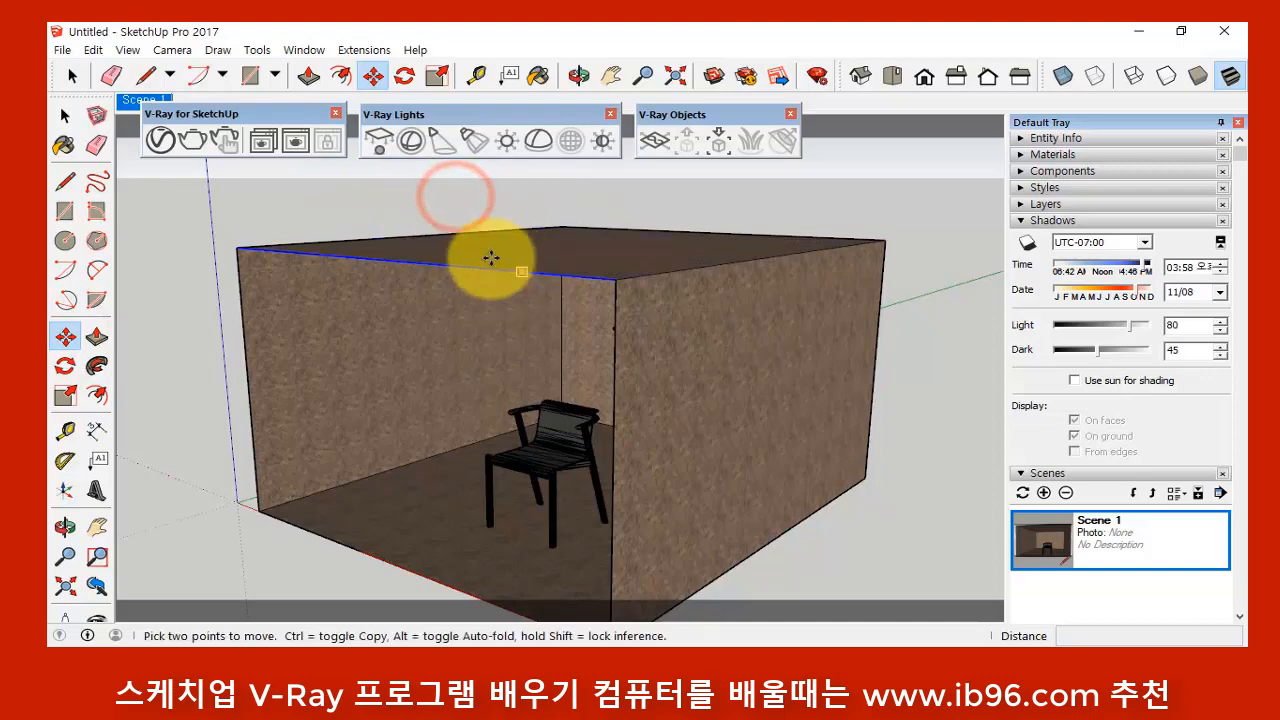
# - Select the omni light on the back wall and move it forward into the room
pyautogui.moveTo(517, 369); pyautogui.dragTo(589, 380, button='middle')
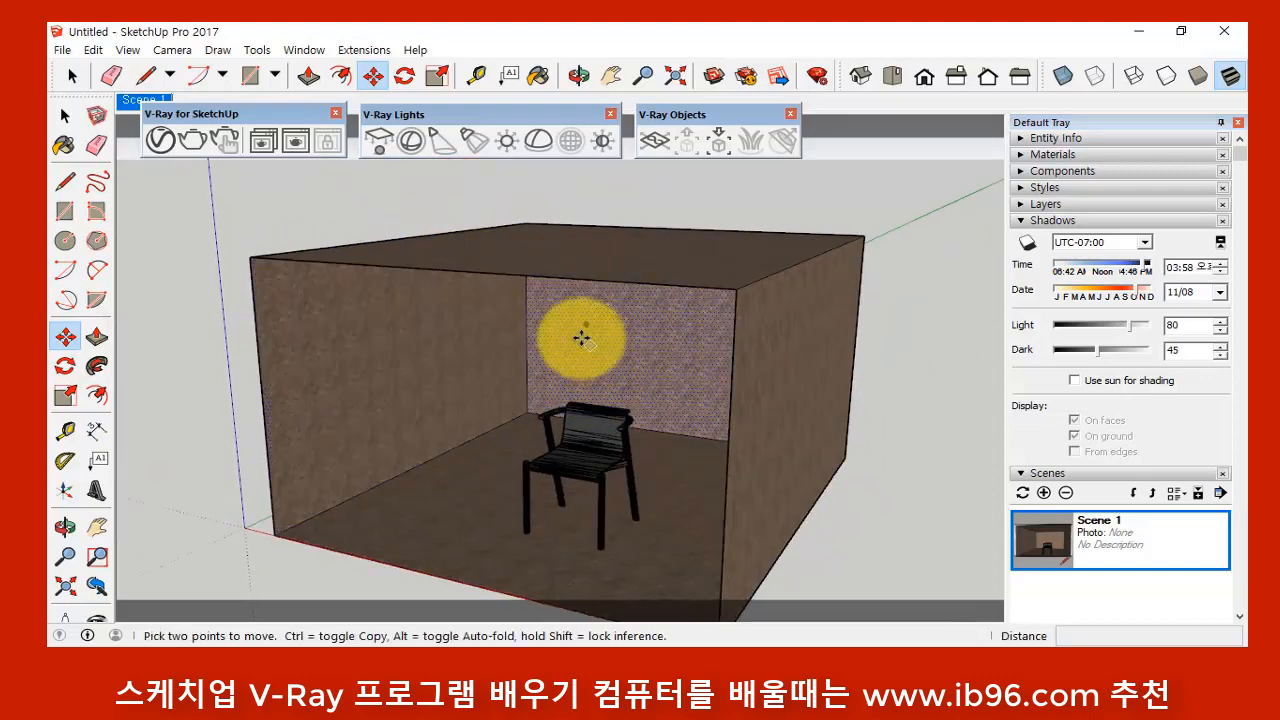
pyautogui.click(65, 115)
pyautogui.click(587, 327)
pyautogui.moveTo(614, 371); pyautogui.dragTo(340, 372, button='middle')
pyautogui.click(65, 335)
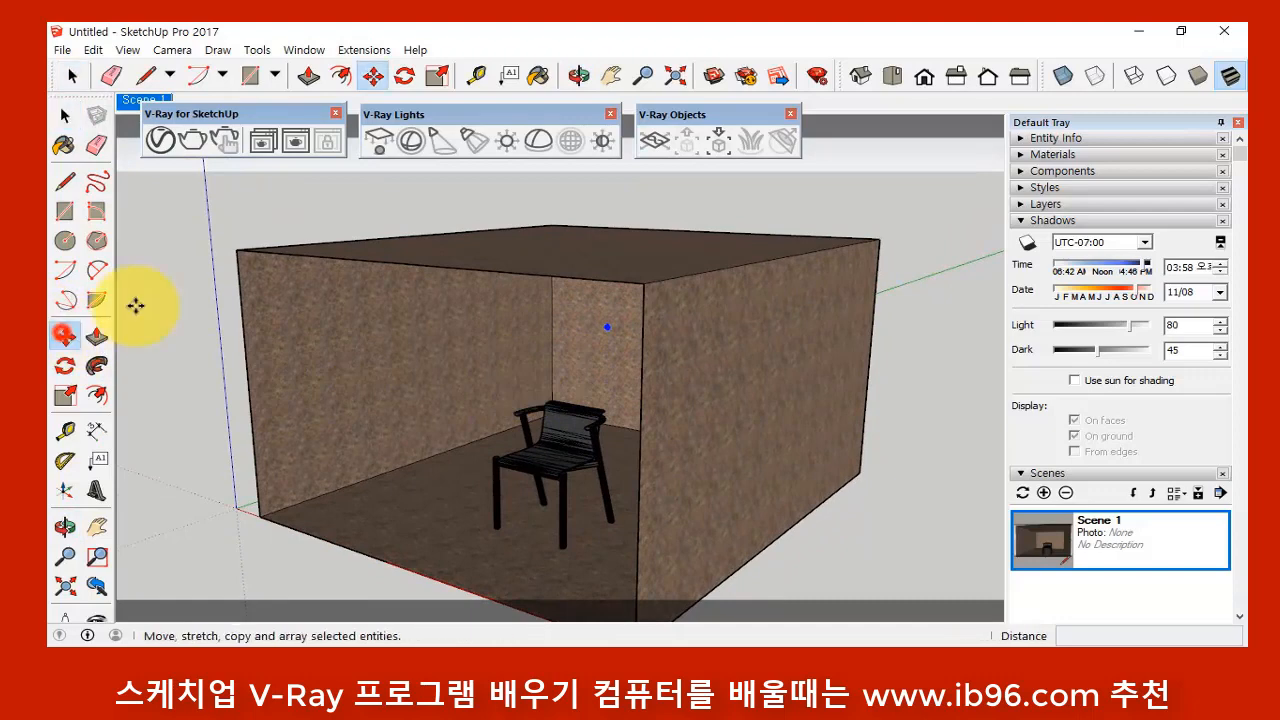
pyautogui.click(354, 203)
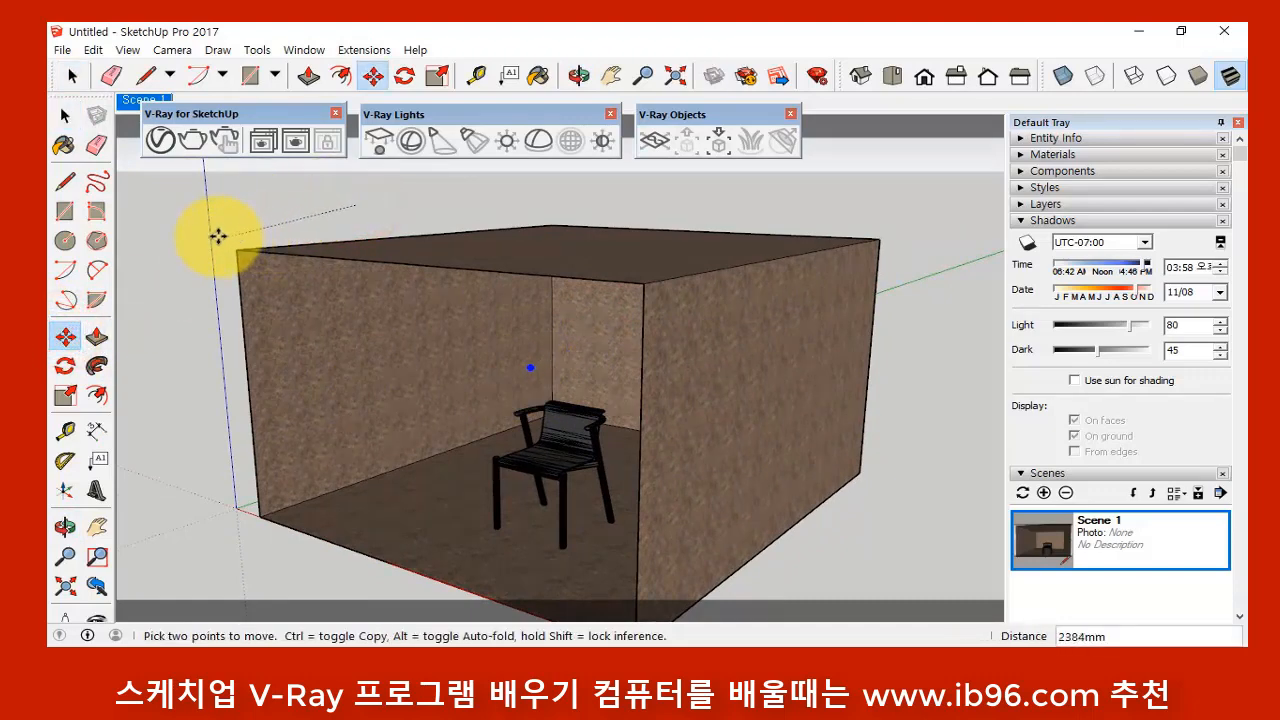
pyautogui.click(178, 212)
# - Move the omni light sideways across the room until it hangs above the chair
pyautogui.moveTo(480, 404); pyautogui.dragTo(571, 163, button='middle')
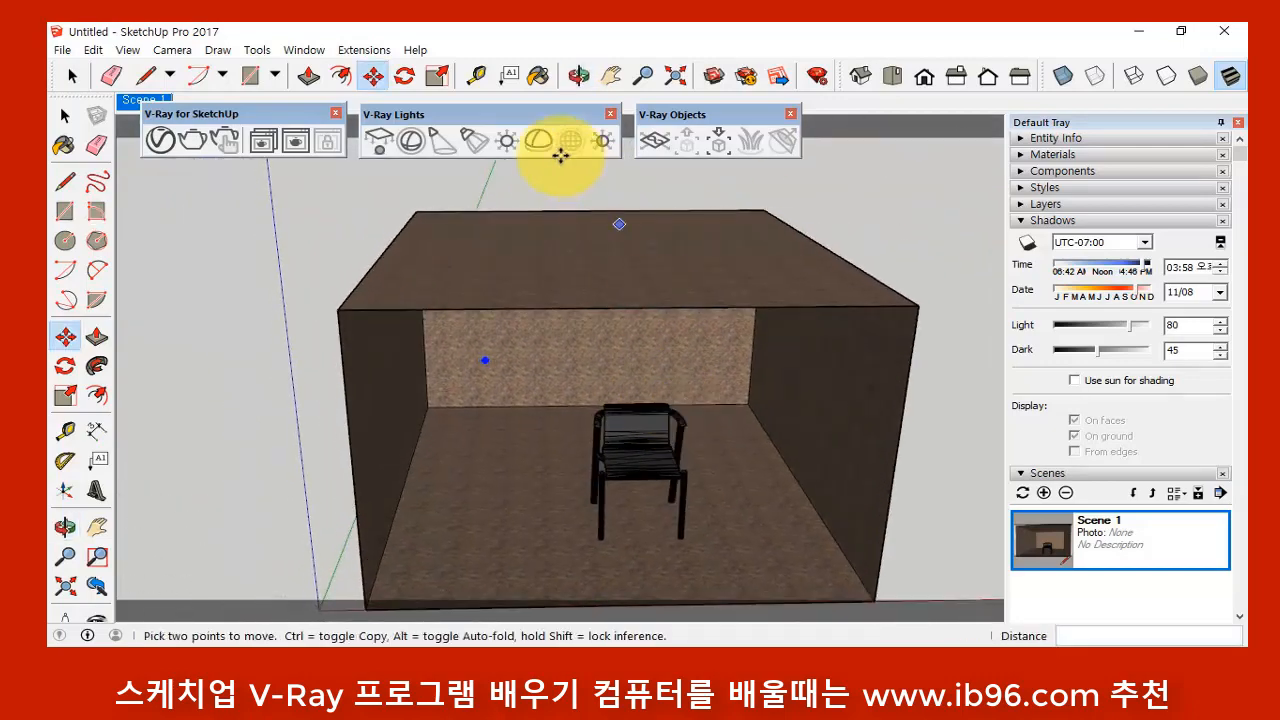
pyautogui.click(509, 189)
pyautogui.click(534, 189)
pyautogui.moveTo(634, 434); pyautogui.dragTo(551, 366, button='middle')
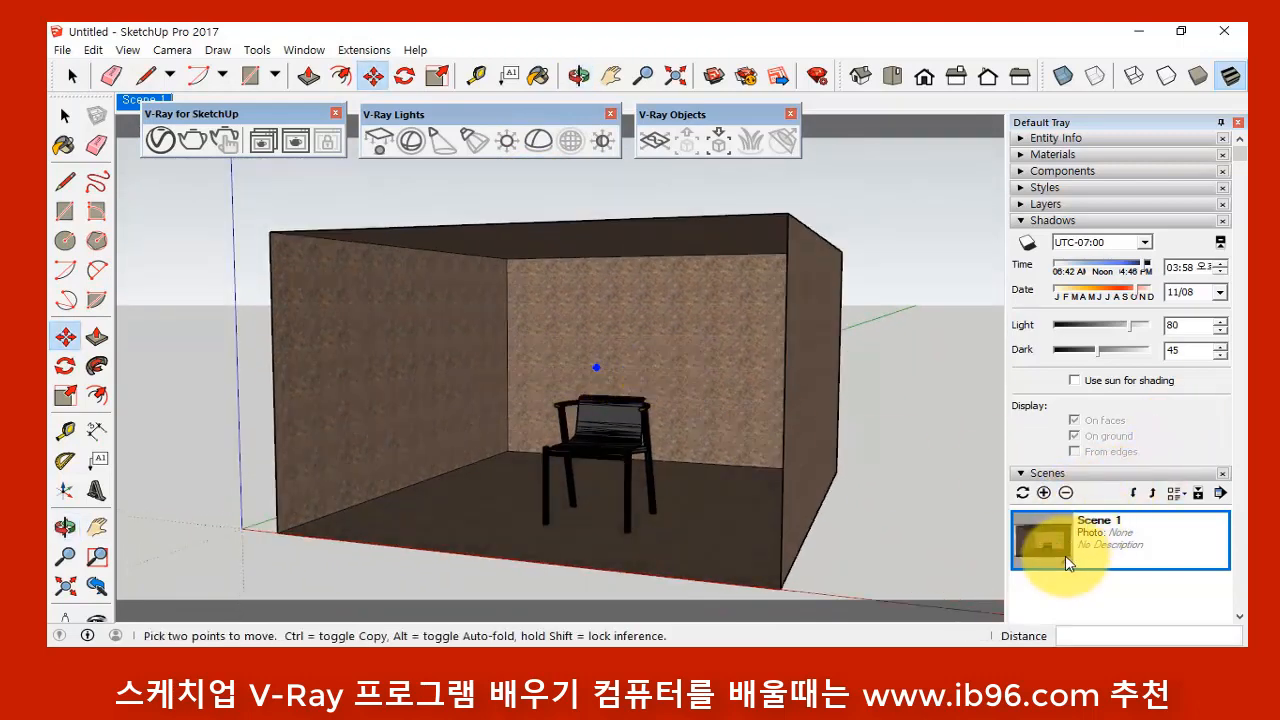
# - Return to the Scene 1 view and update the scene with the omni light in place
pyautogui.click(1045, 535)
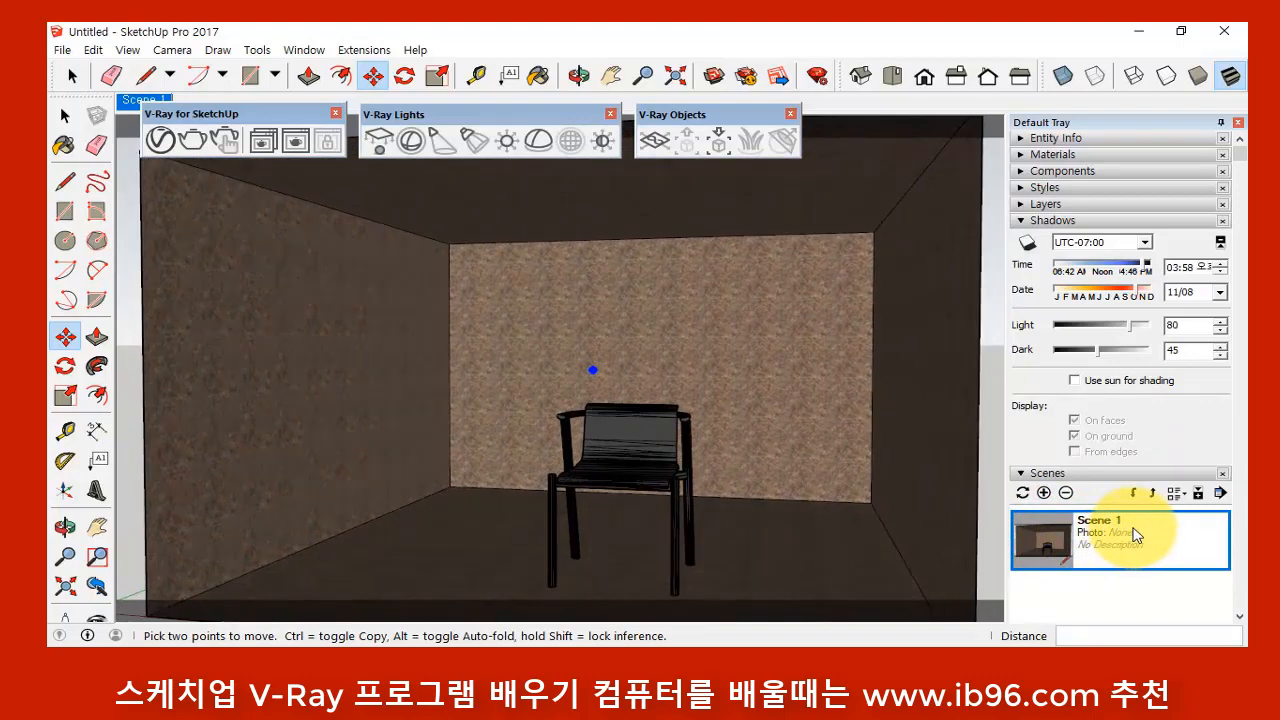
pyautogui.click(1022, 492)
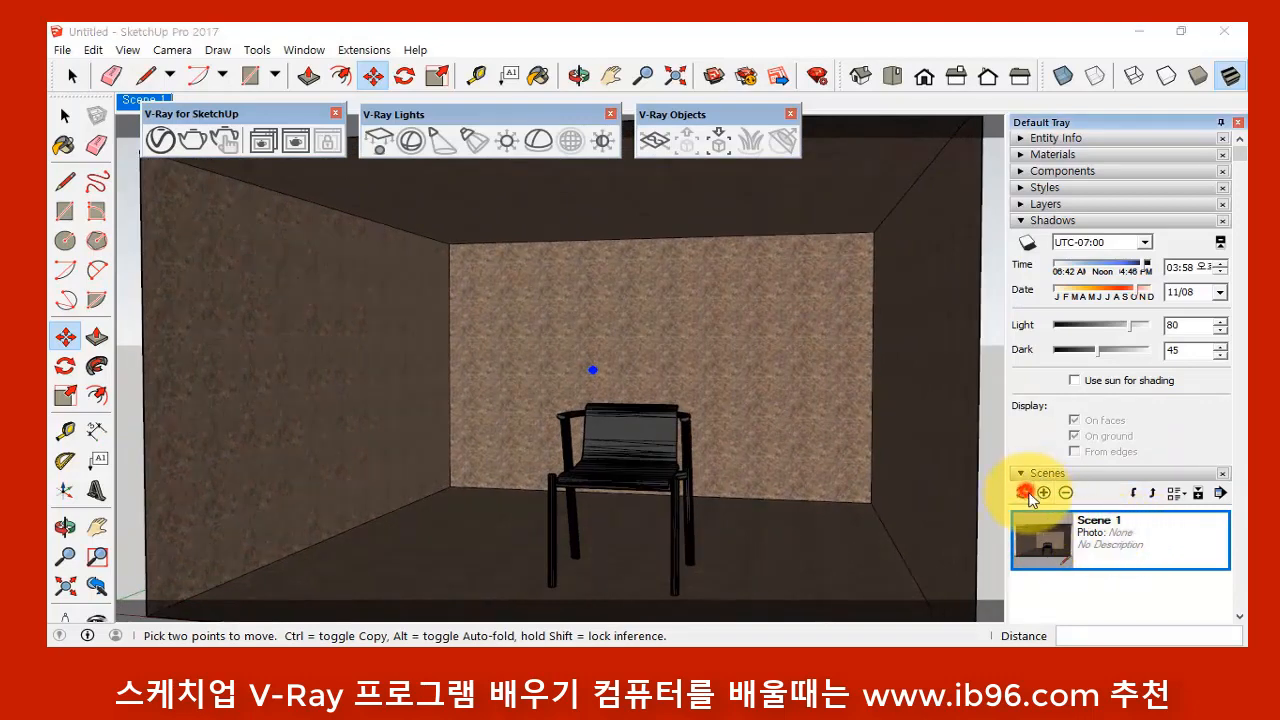
pyautogui.click(595, 408)
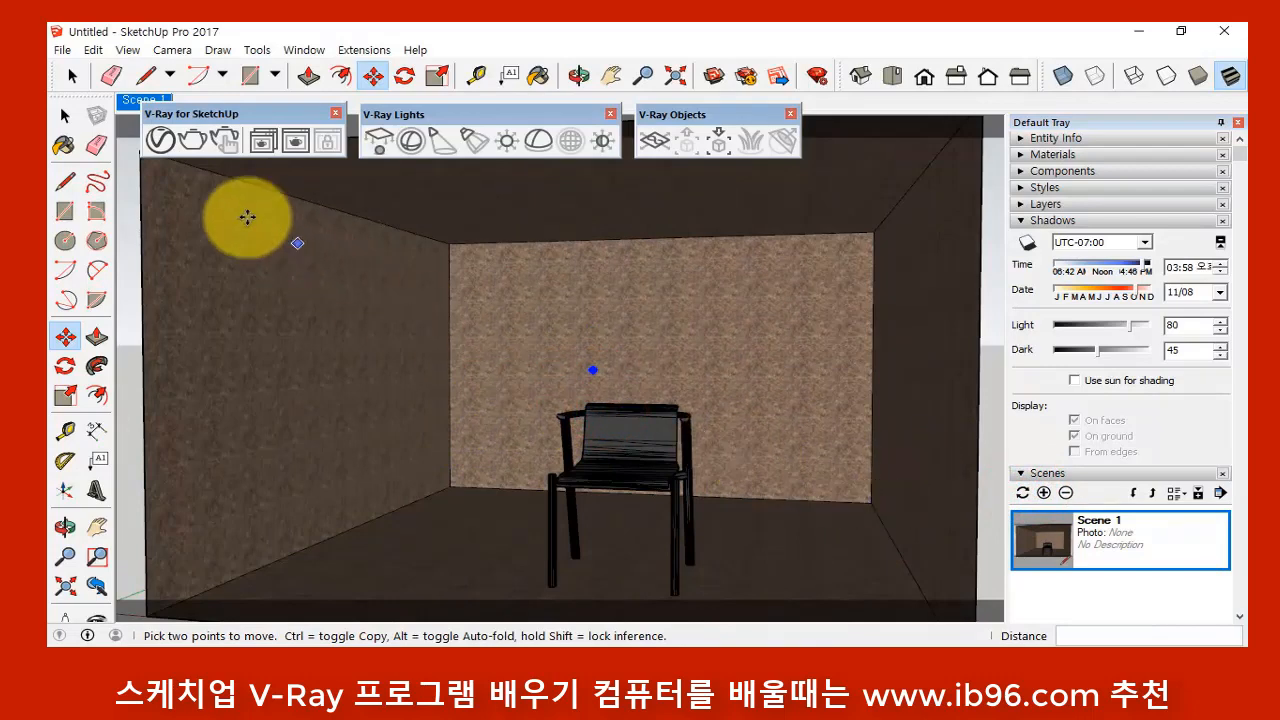
# - Show the V-Ray Omni Light's options in the asset editor and render the room
pyautogui.click(161, 141)
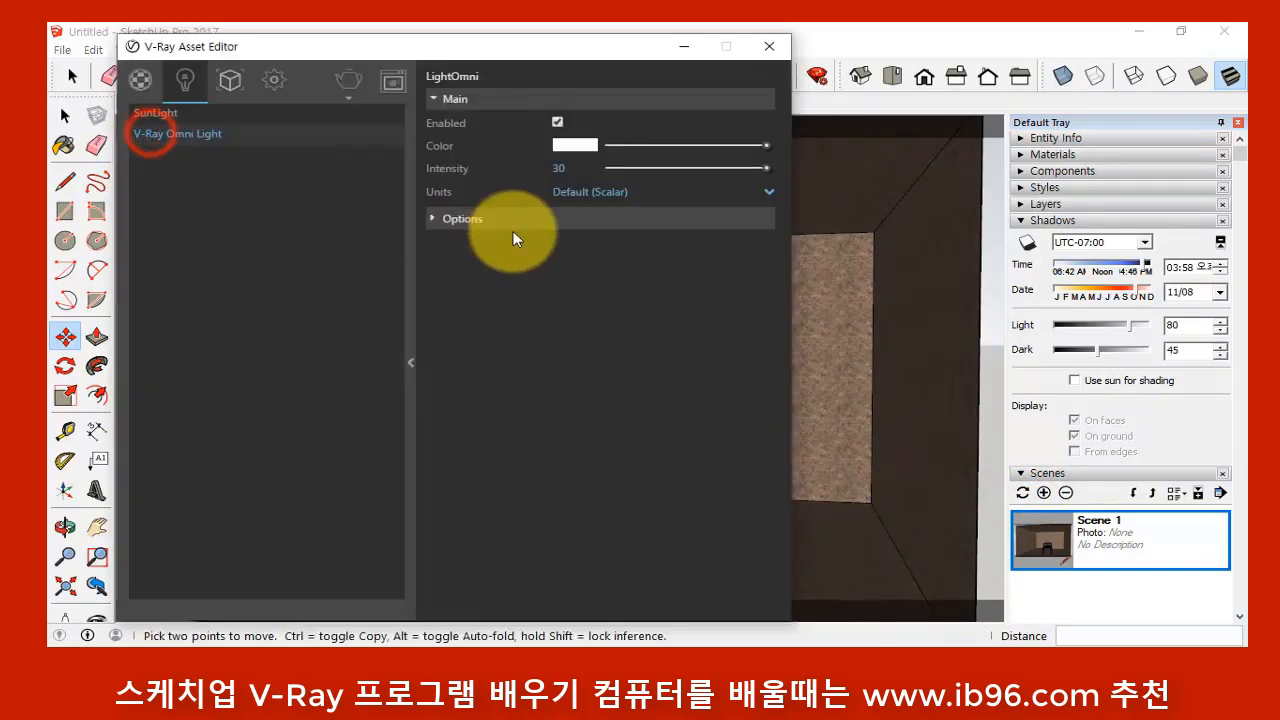
pyautogui.click(222, 133)
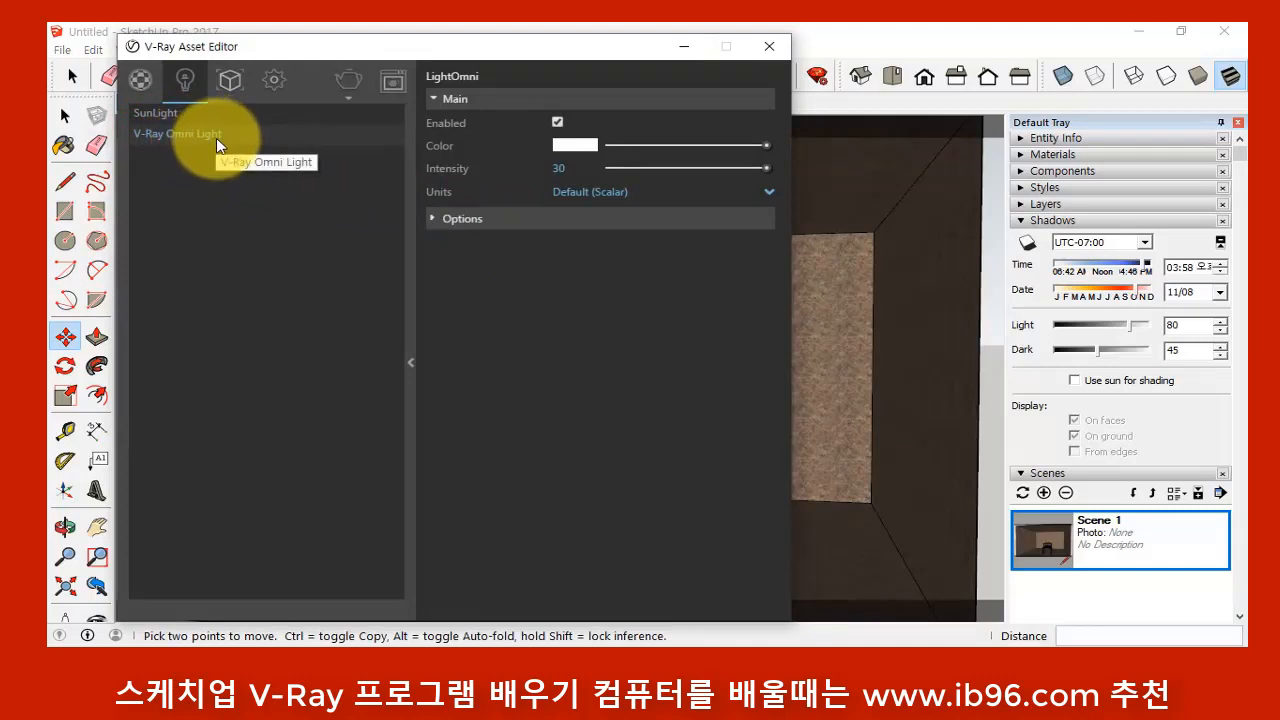
pyautogui.click(432, 218)
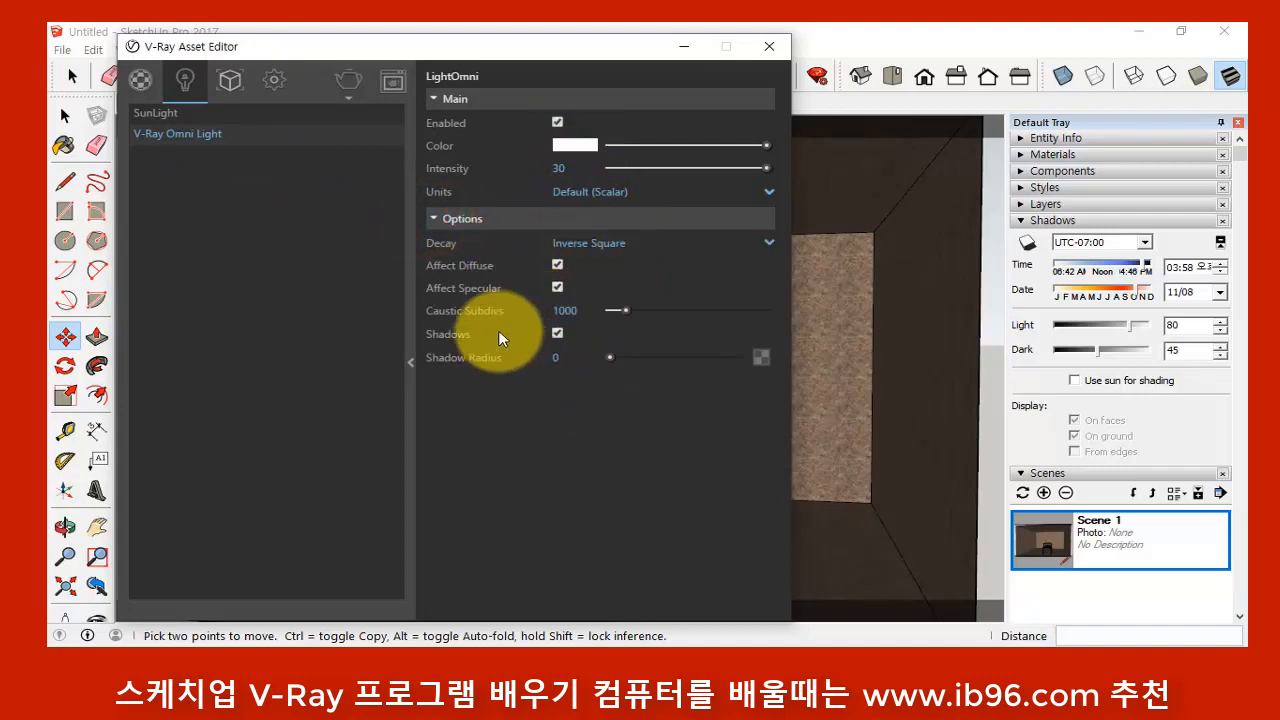
pyautogui.click(348, 80)
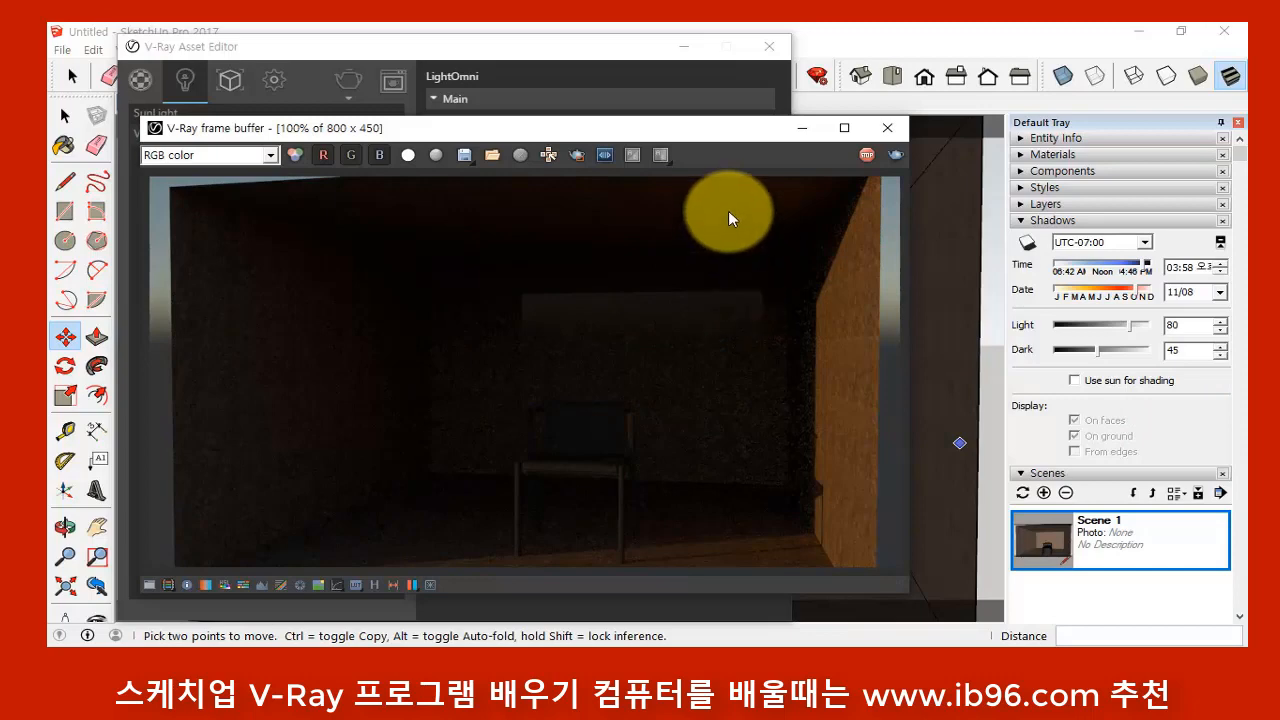
# - Close the rendered image and set the omni light's intensity to 90
pyautogui.click(890, 129)
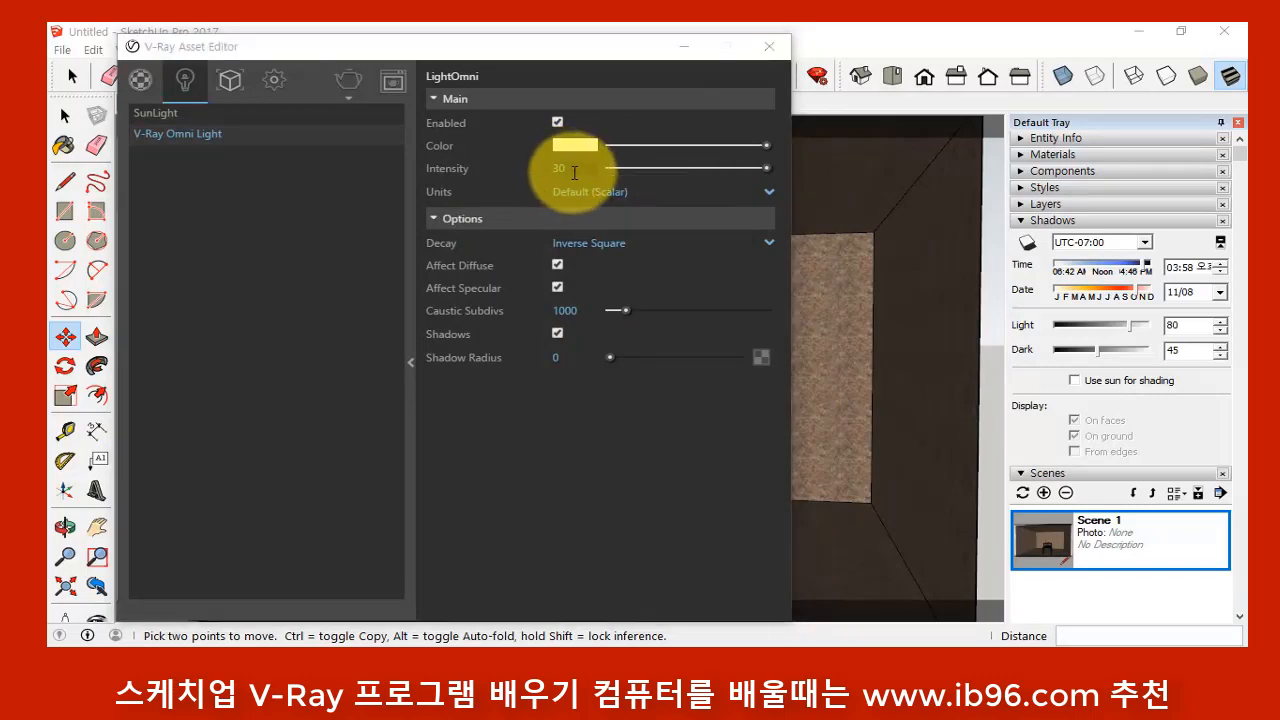
pyautogui.doubleClick(540, 170)
pyautogui.write('90')
pyautogui.press('Return')
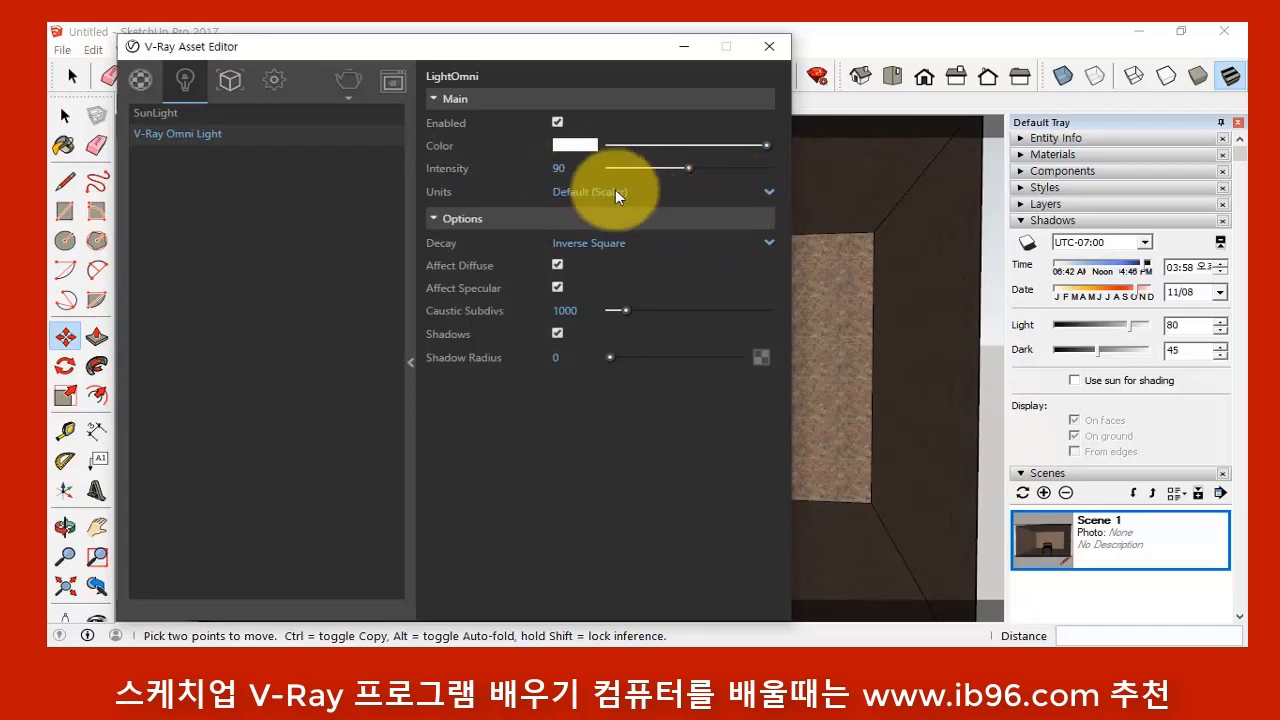
# - Set the omni light's color to the light yellow basic swatch and render the room again
pyautogui.click(575, 145)
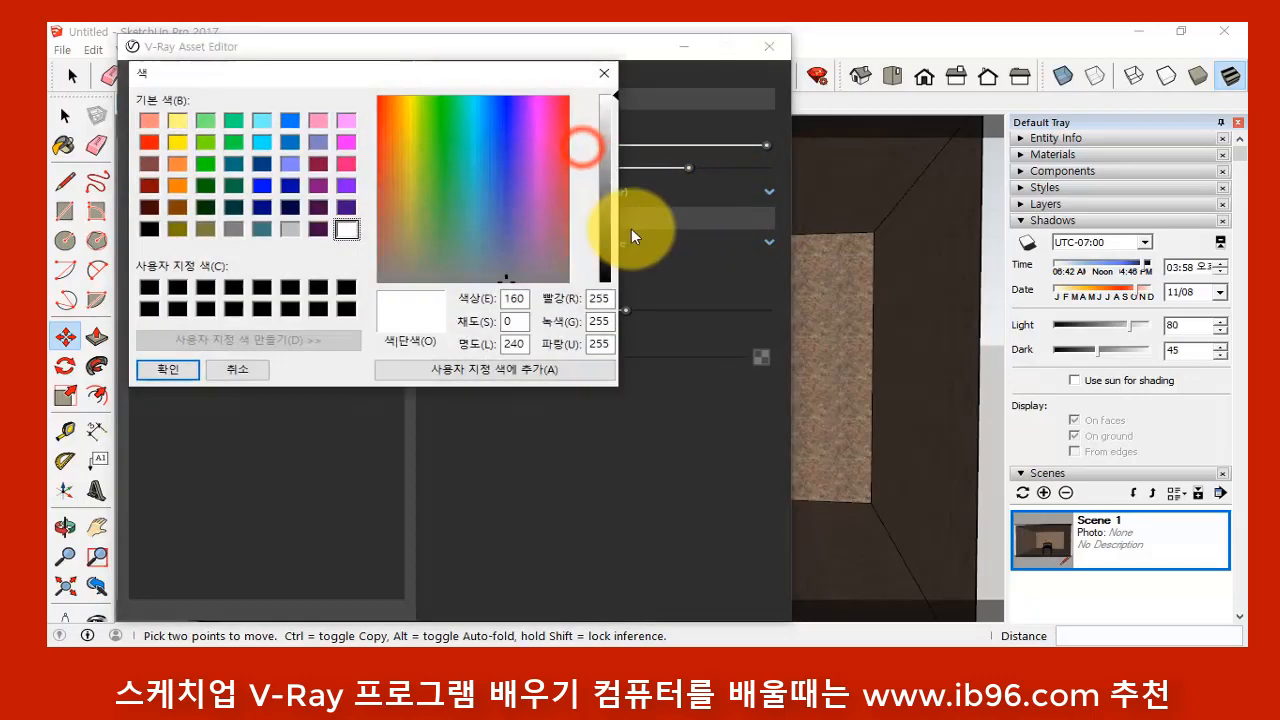
pyautogui.click(176, 140)
pyautogui.click(176, 120)
pyautogui.click(168, 369)
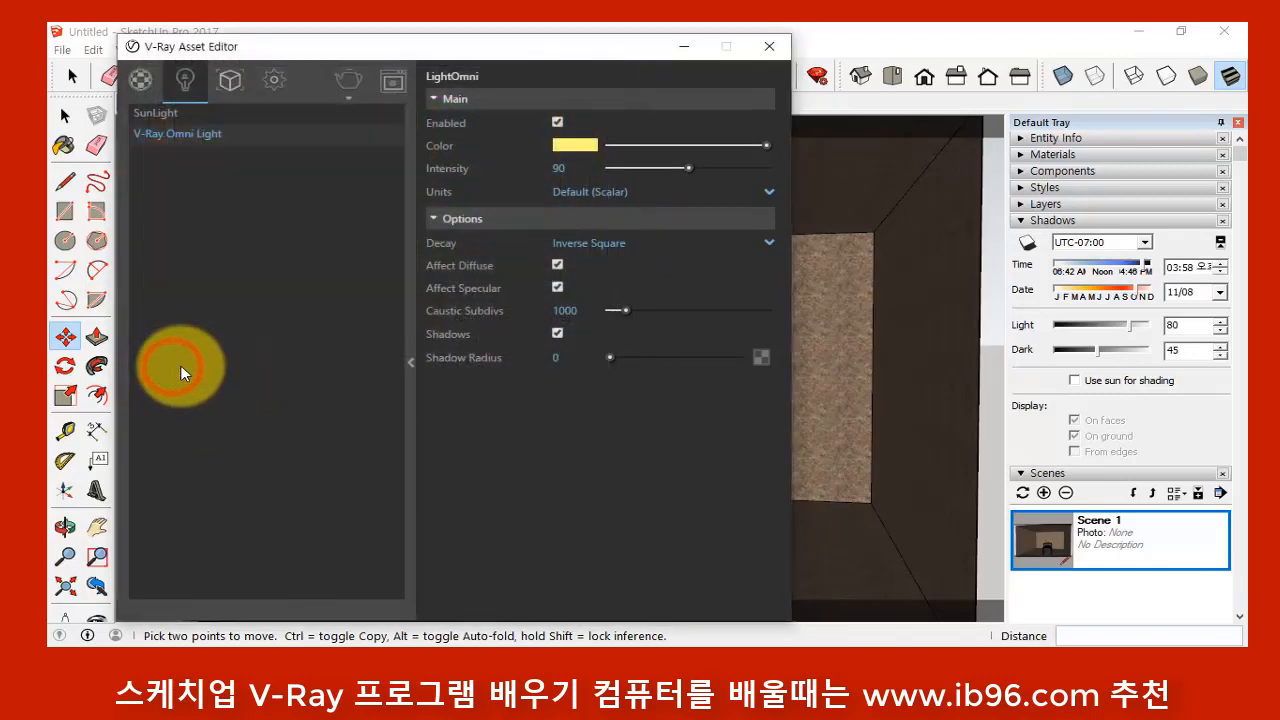
pyautogui.click(348, 80)
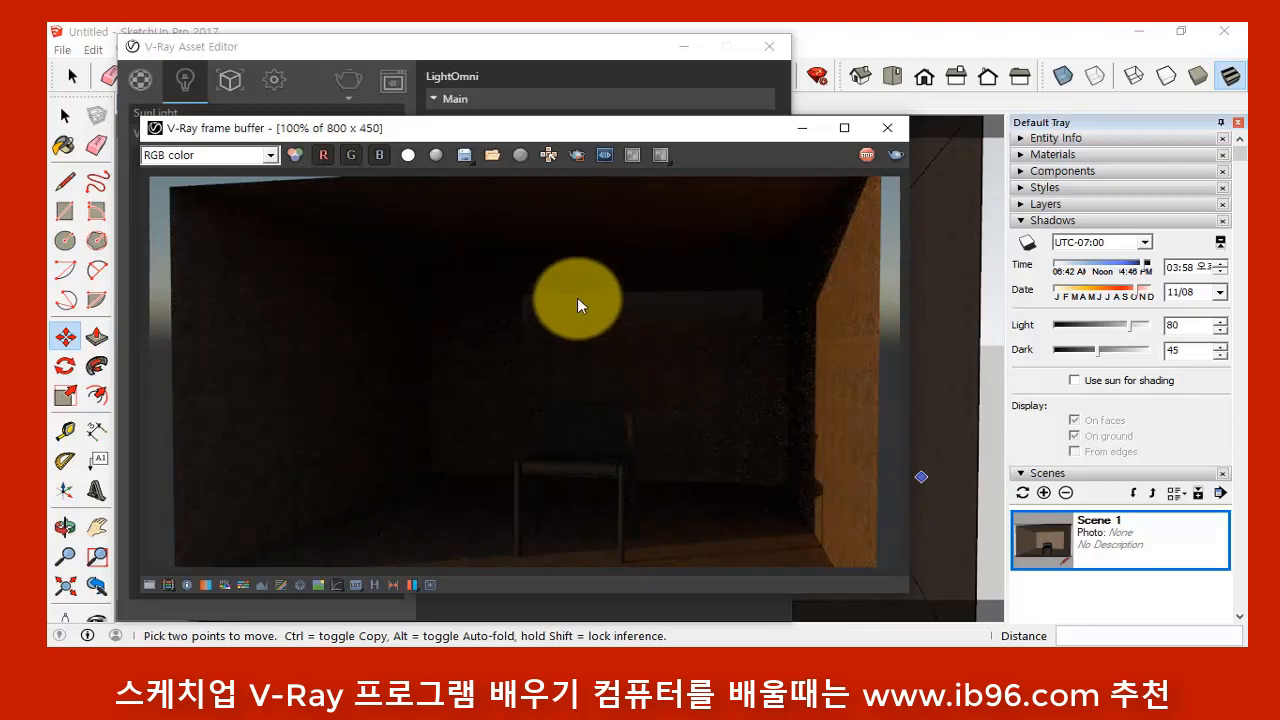
# - Change the omni light's decay to Linear and render the room
pyautogui.click(628, 47)
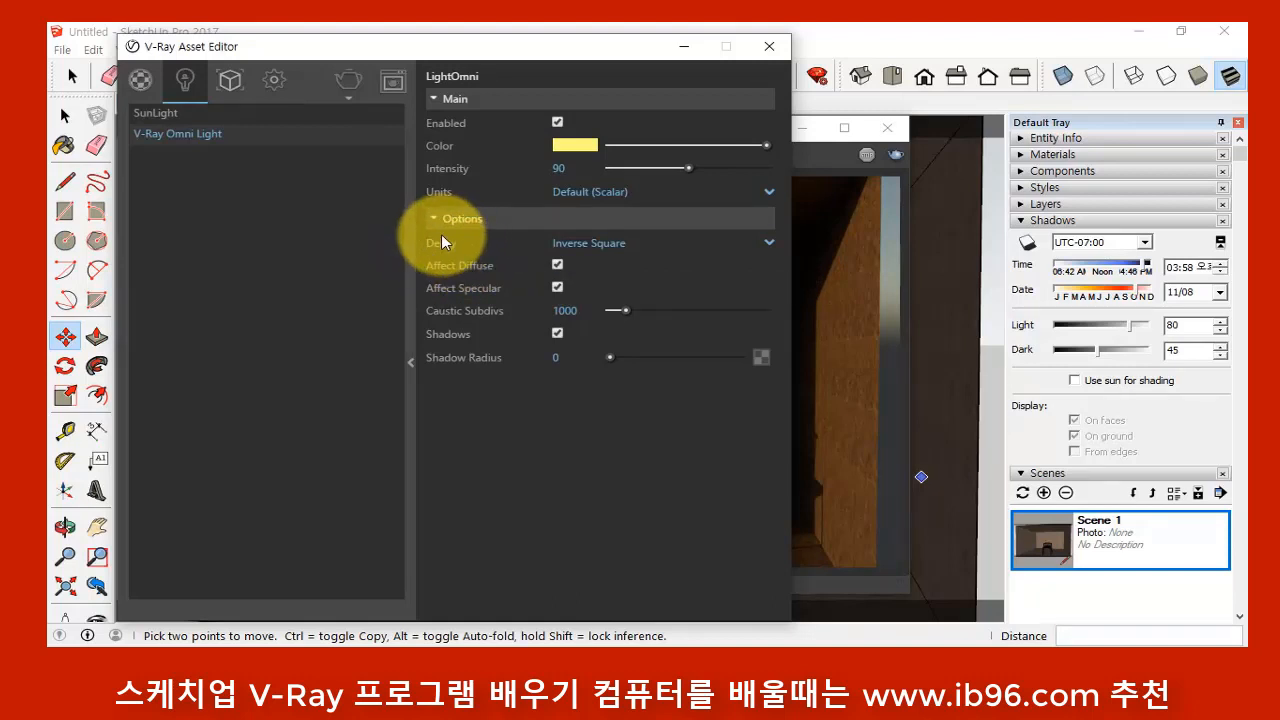
pyautogui.moveTo(441, 235)
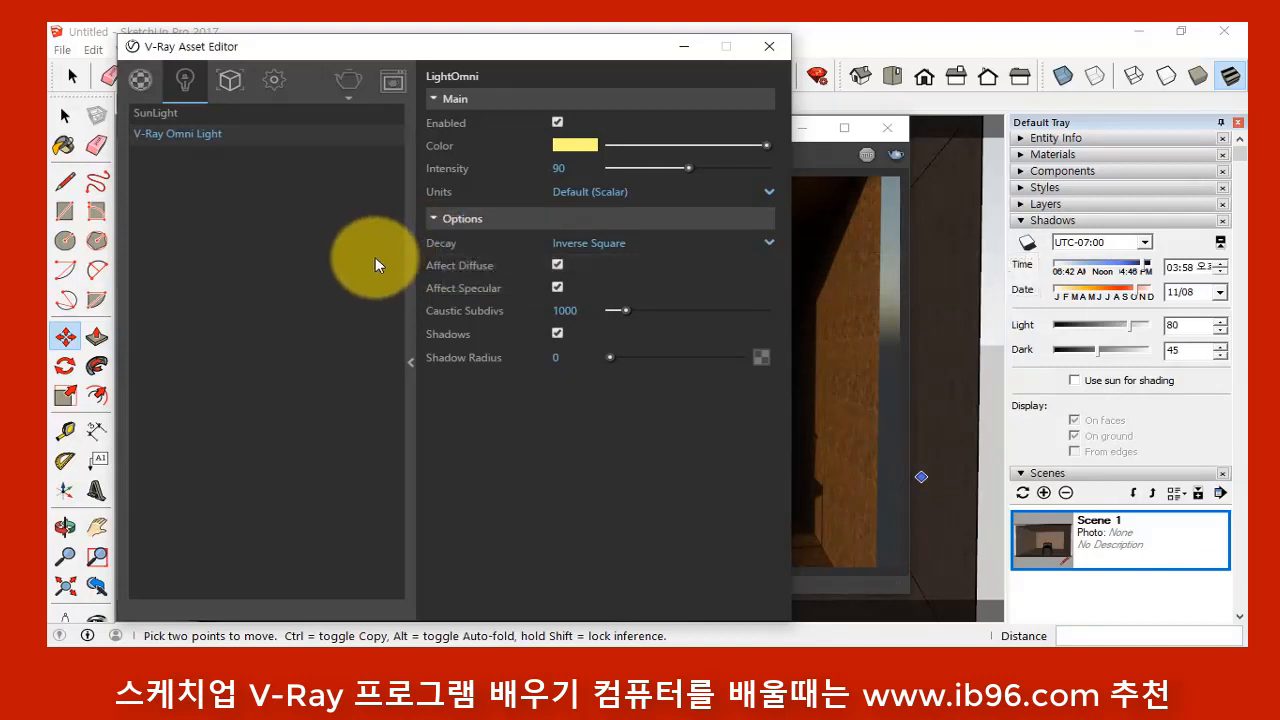
pyautogui.moveTo(442, 258)
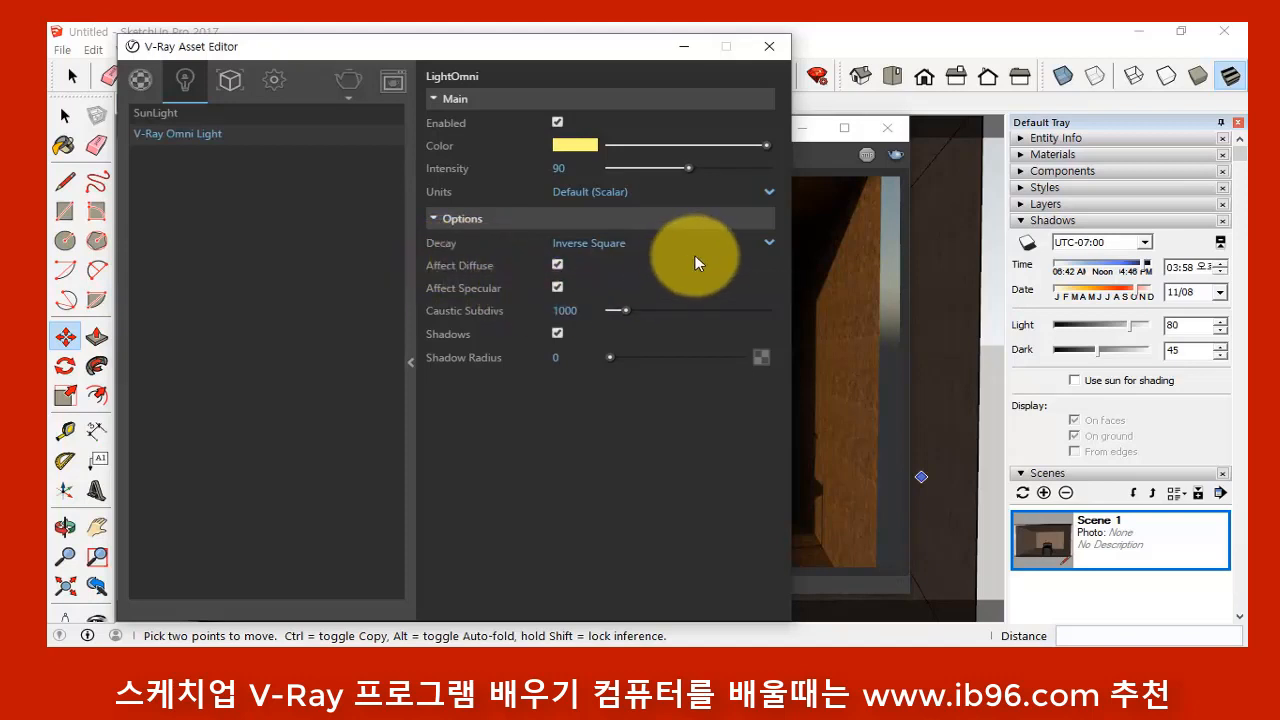
pyautogui.click(755, 241)
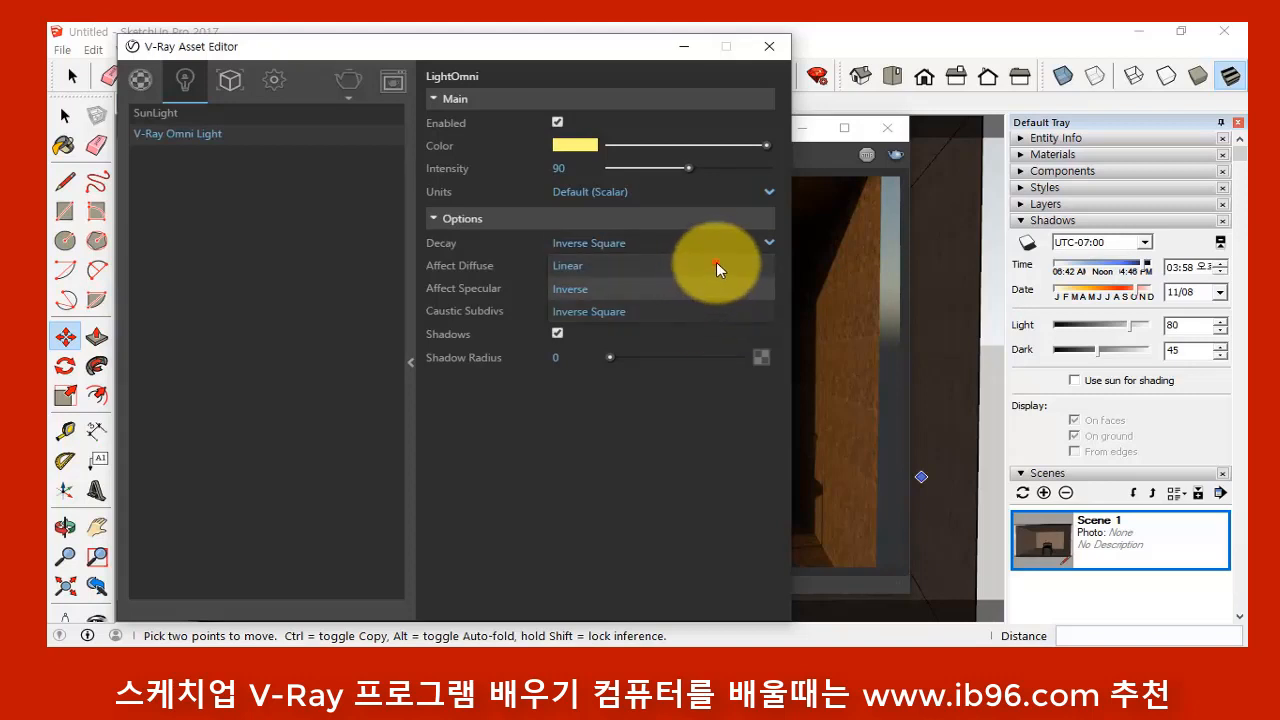
pyautogui.click(716, 263)
pyautogui.click(348, 80)
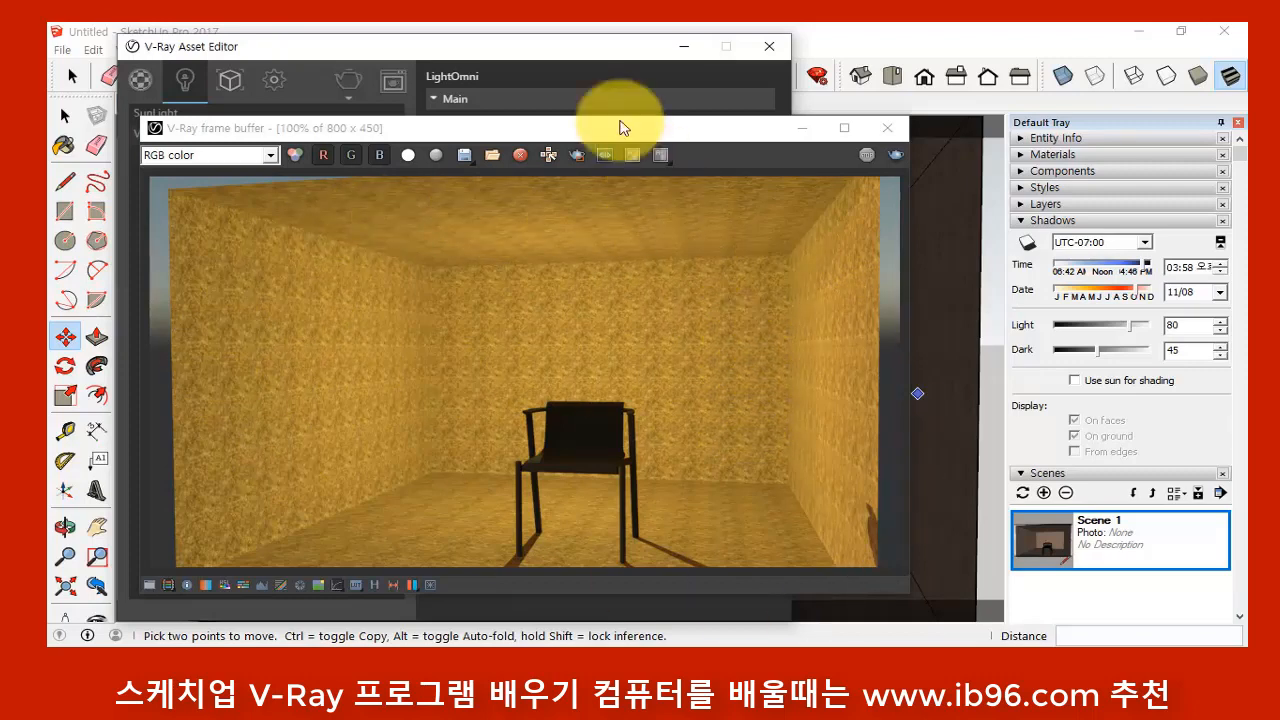
# - Close the V-Ray frame buffer and reopen the asset editor on the omni light's settings
pyautogui.click(589, 43)
pyautogui.click(590, 56)
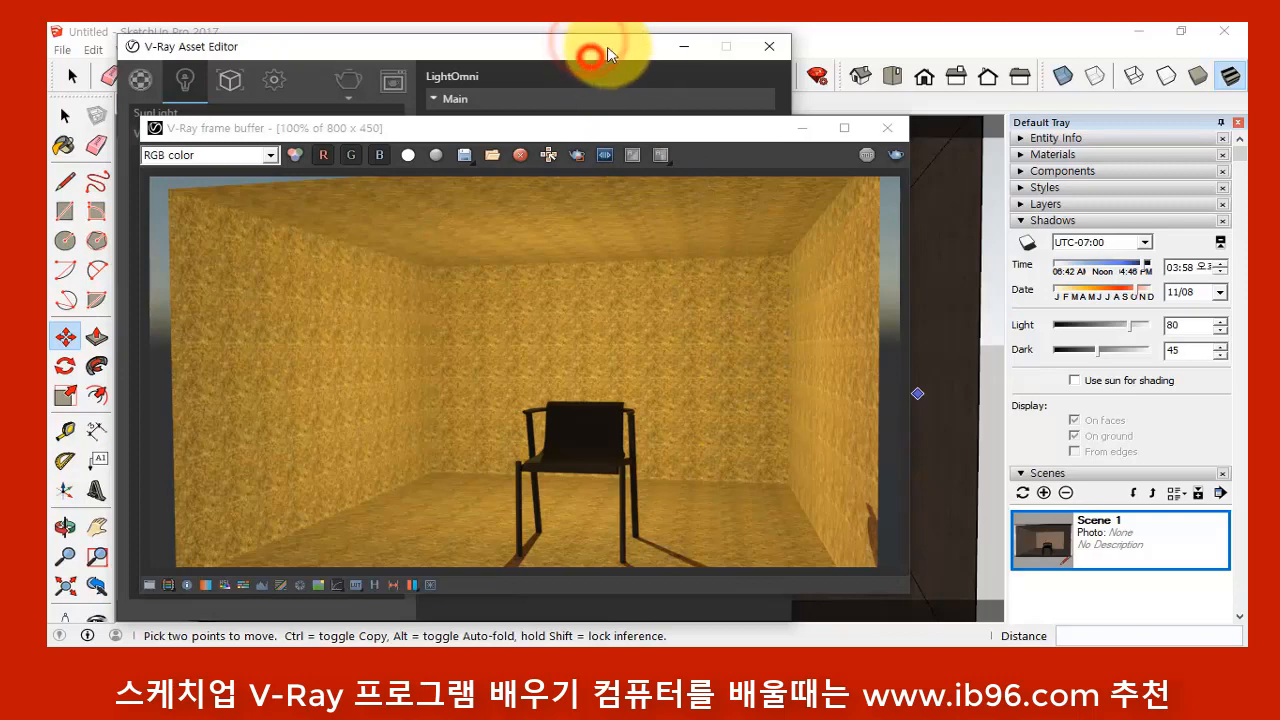
pyautogui.click(683, 46)
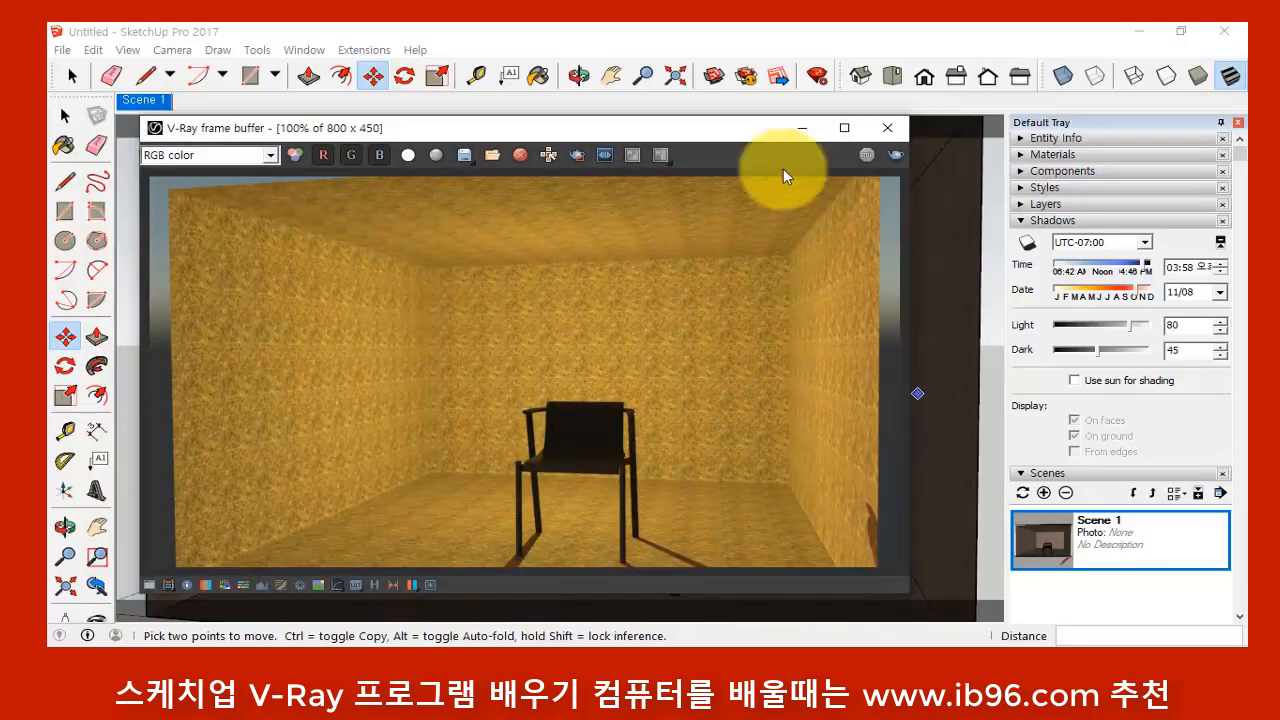
pyautogui.click(893, 128)
pyautogui.click(570, 189)
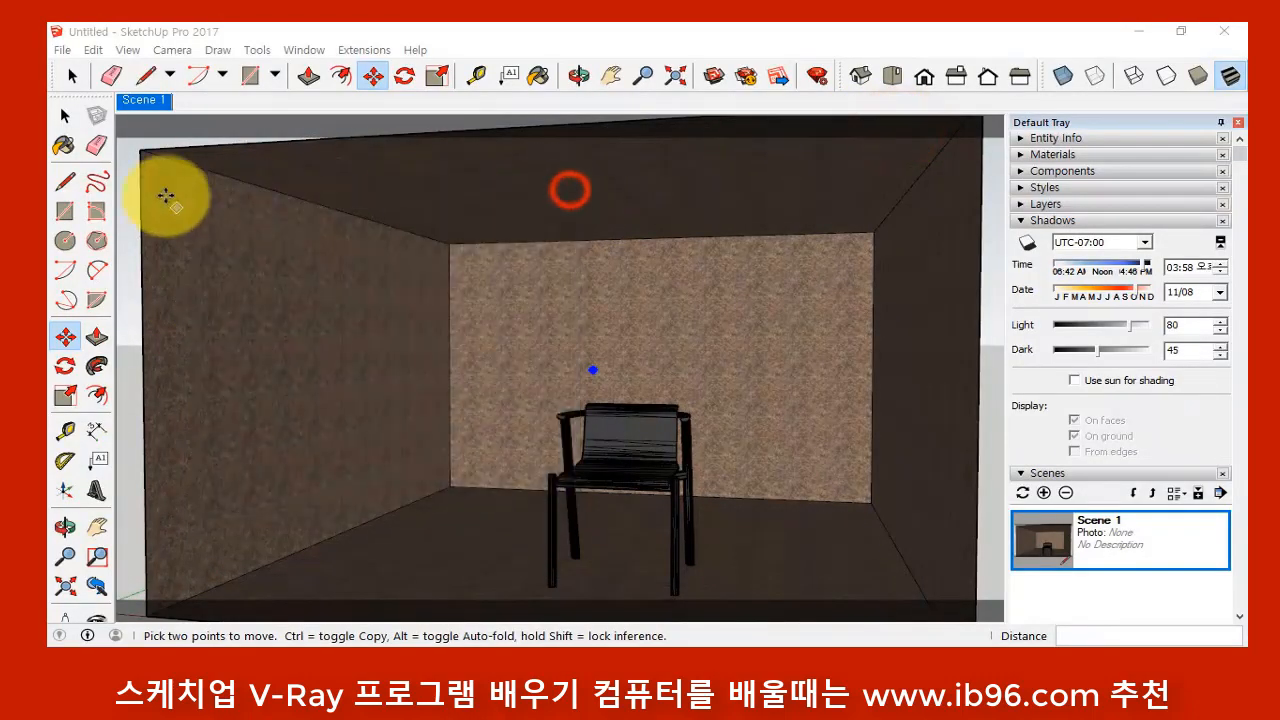
pyautogui.click(65, 116)
pyautogui.click(172, 141)
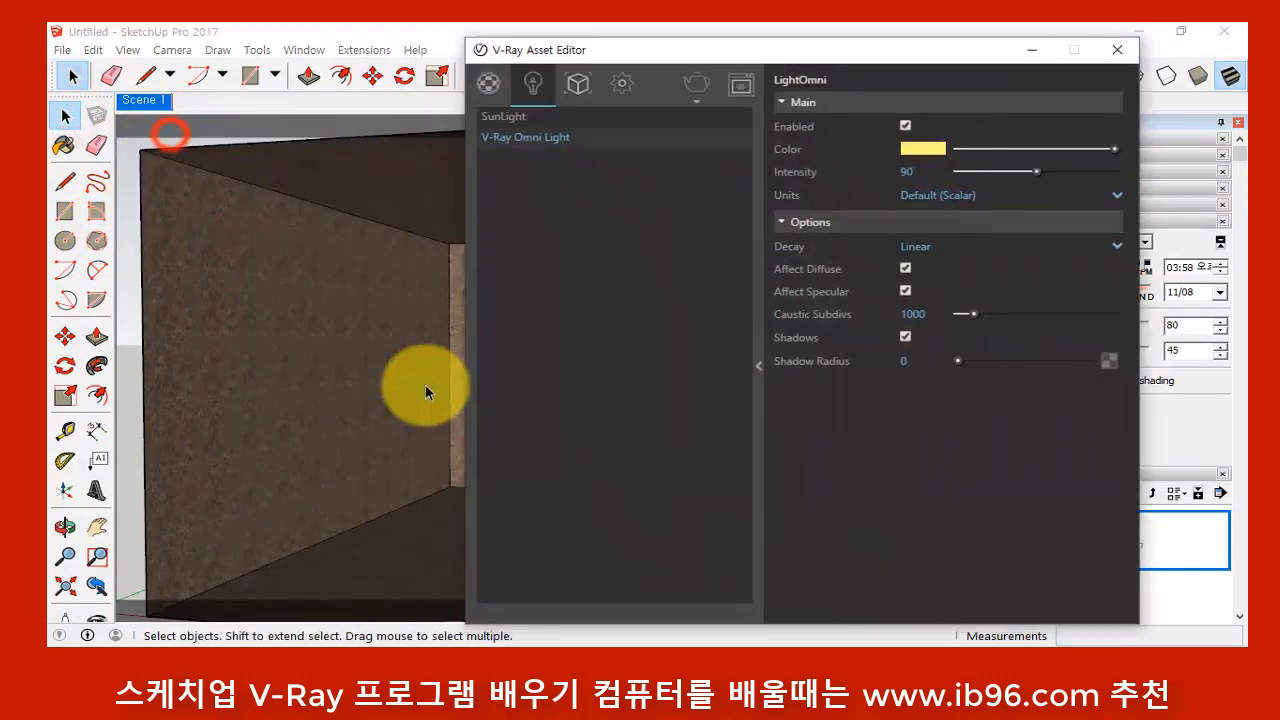
# - Change the omni light's decay to Inverse and render the room
pyautogui.moveTo(886, 51); pyautogui.dragTo(510, 49)
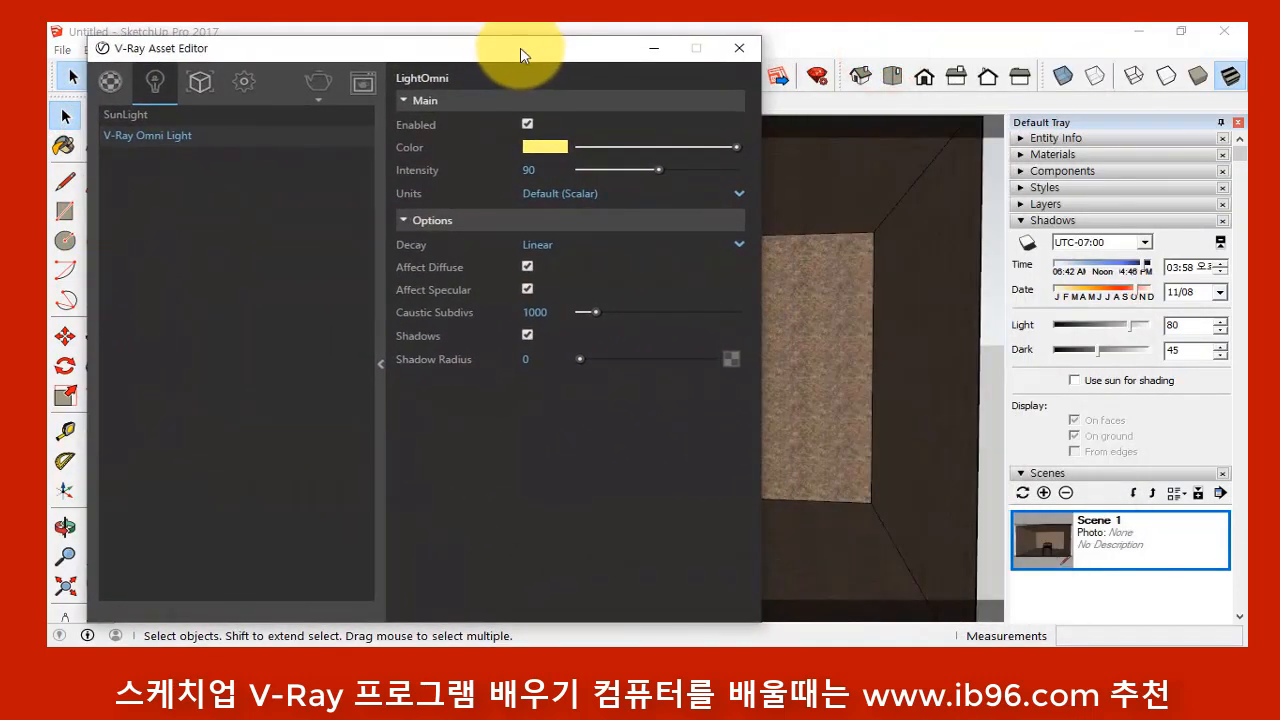
pyautogui.click(605, 244)
pyautogui.click(626, 292)
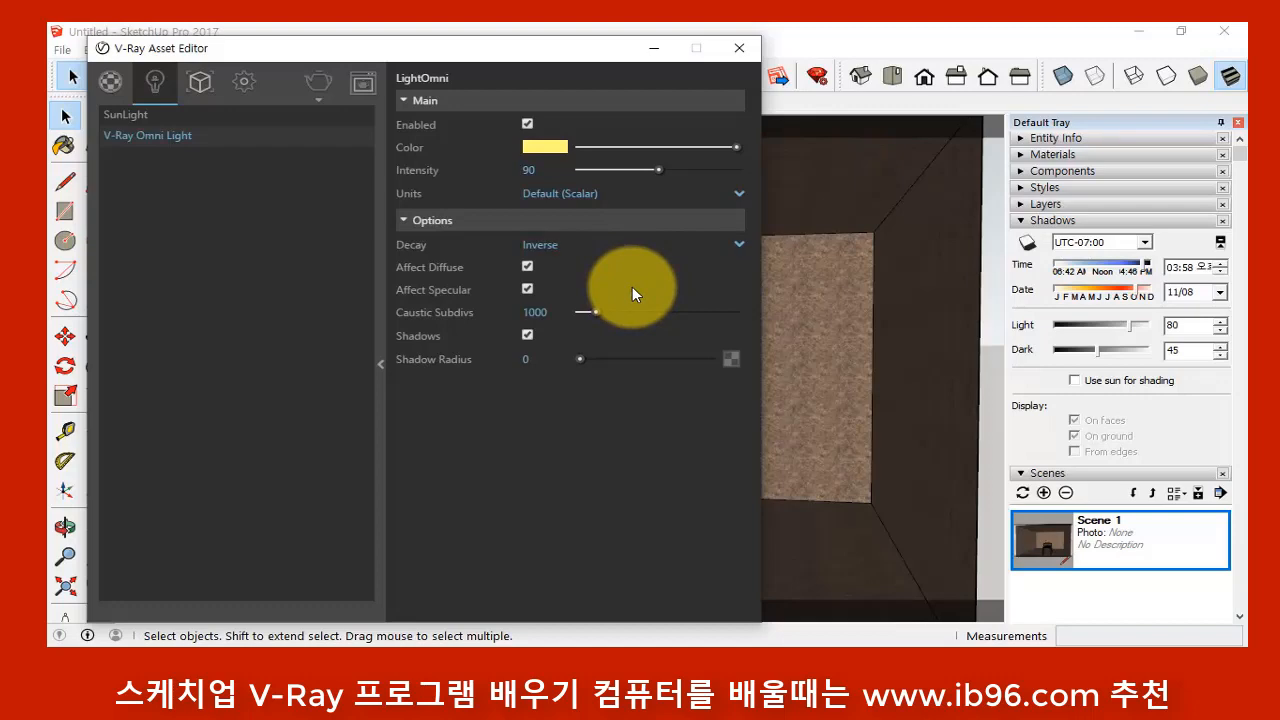
pyautogui.click(363, 82)
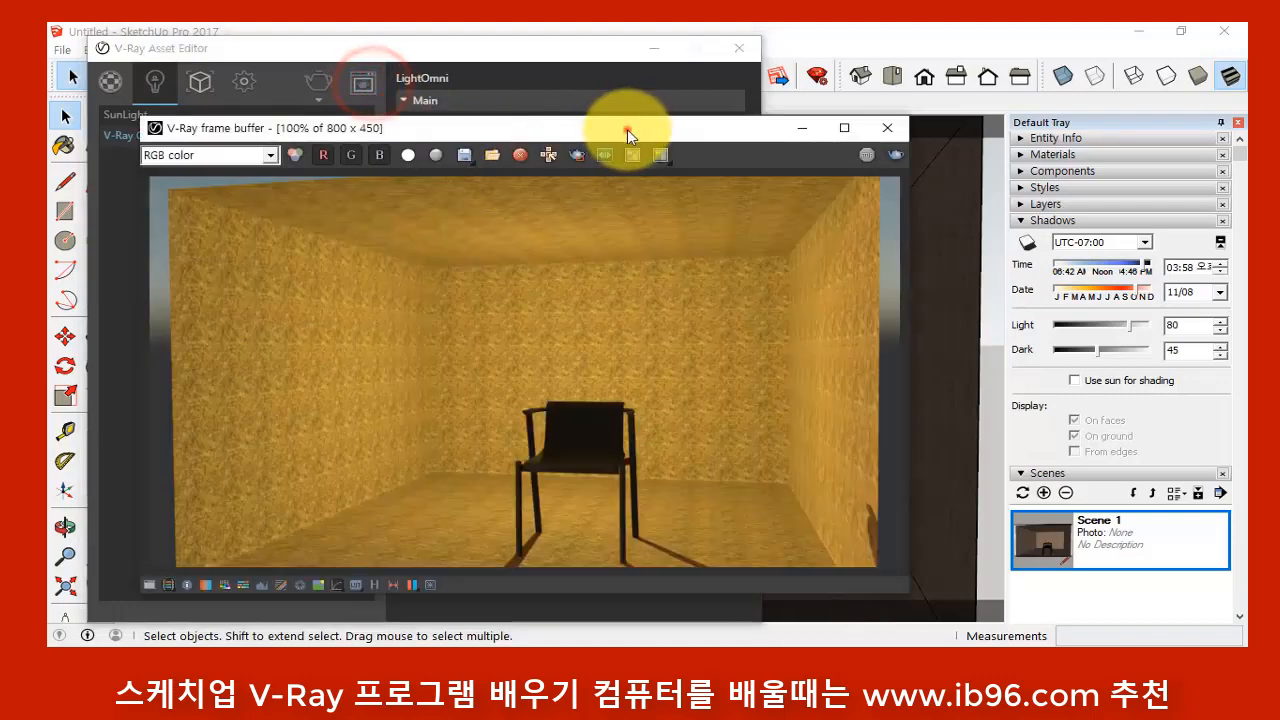
pyautogui.moveTo(627, 128); pyautogui.dragTo(657, 160)
pyautogui.click(312, 76)
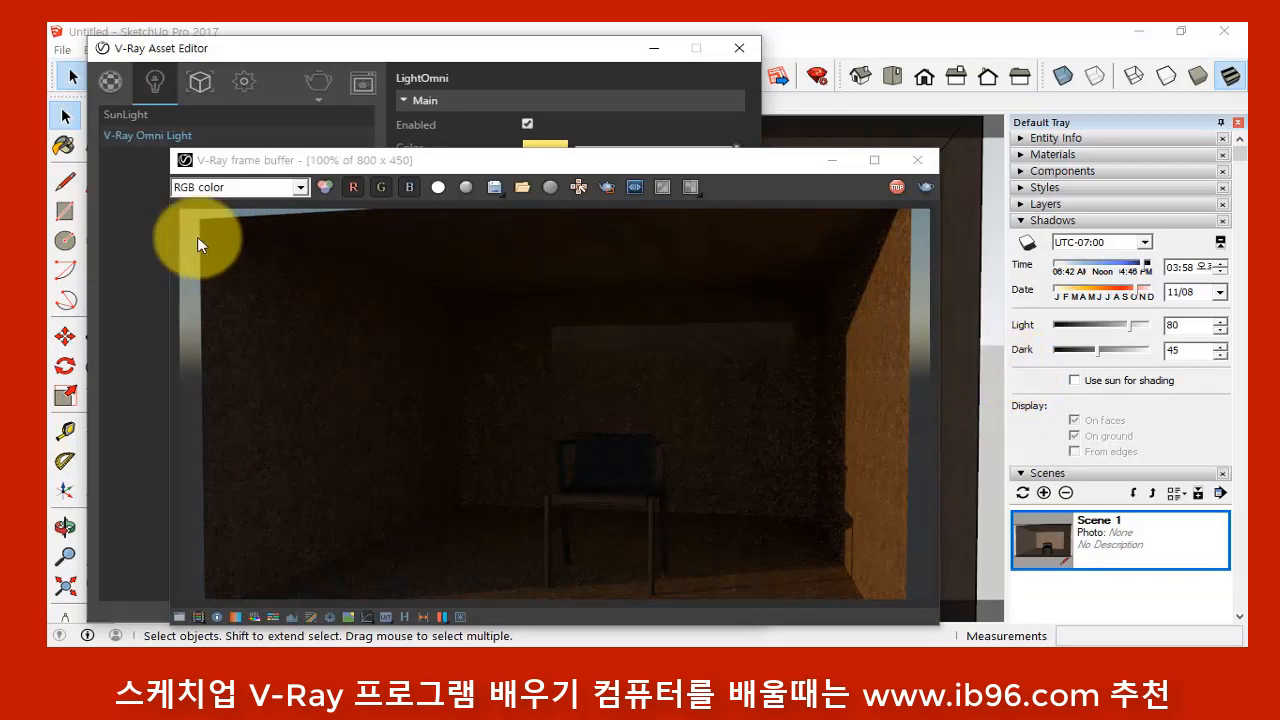
# - Raise the omni light's intensity to 153 and render the room again
pyautogui.moveTo(599, 161); pyautogui.dragTo(580, 214)
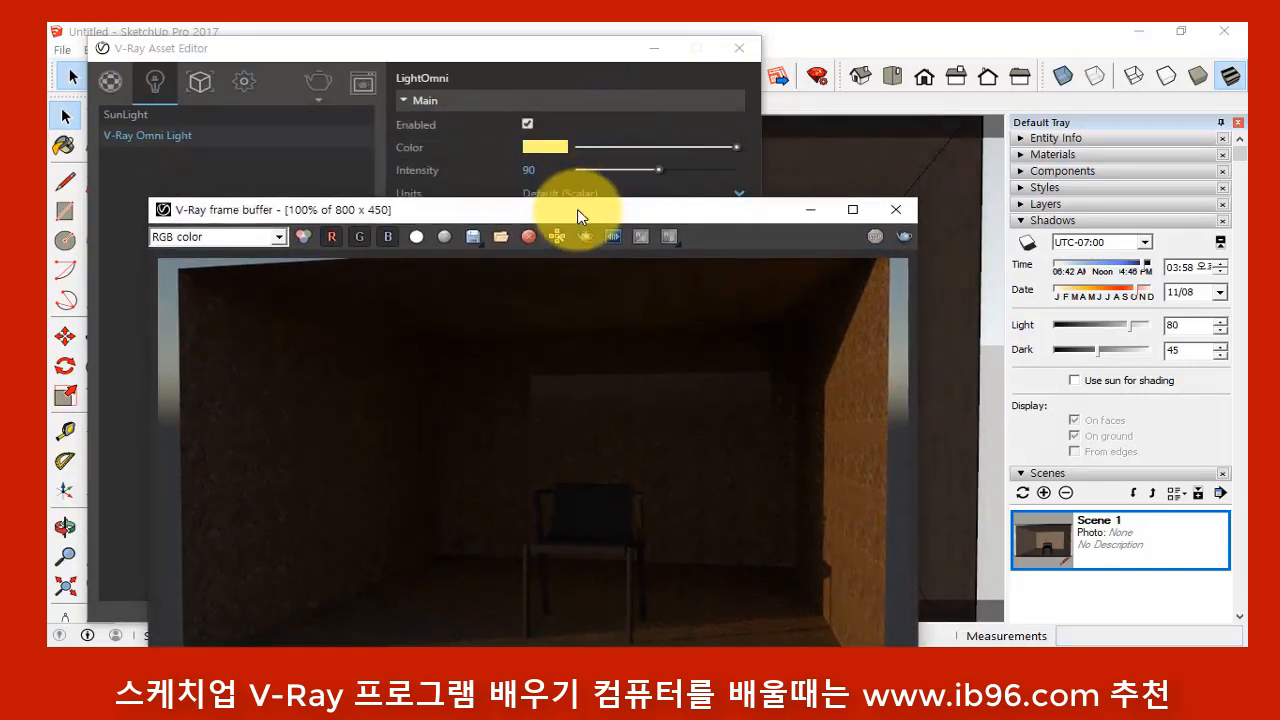
pyautogui.moveTo(661, 168); pyautogui.dragTo(720, 189)
pyautogui.click(788, 209)
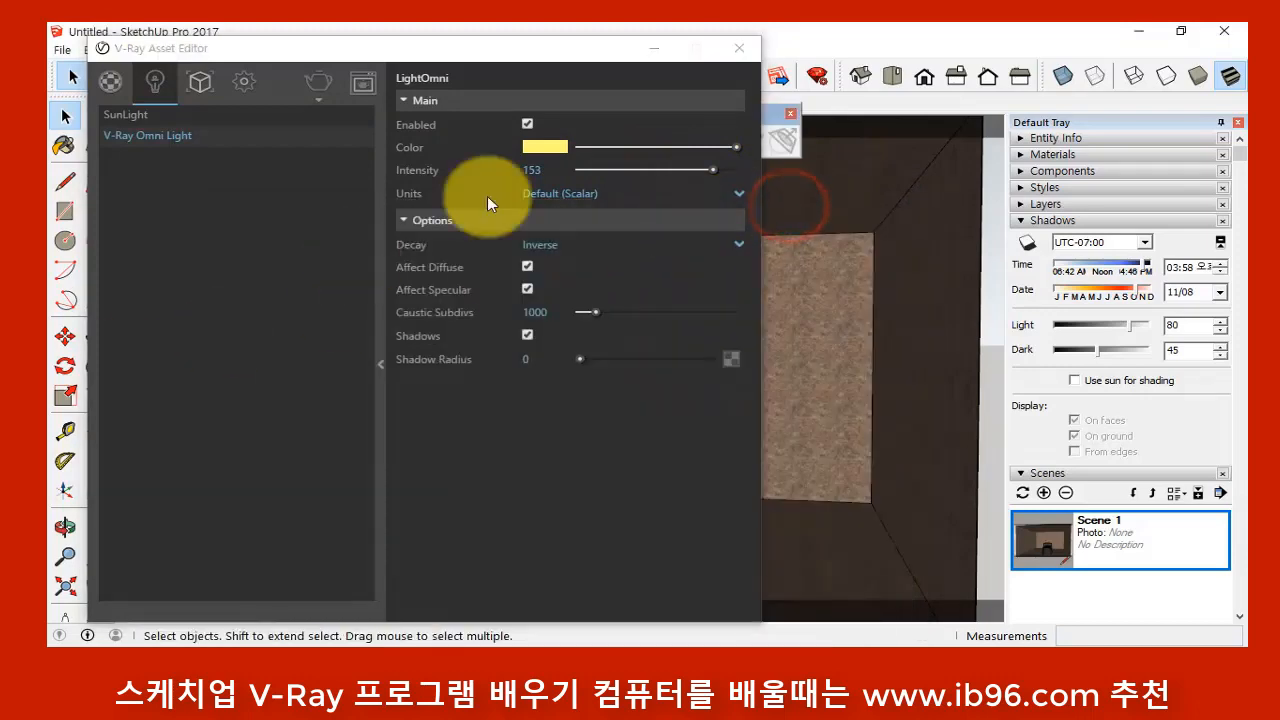
pyautogui.click(323, 86)
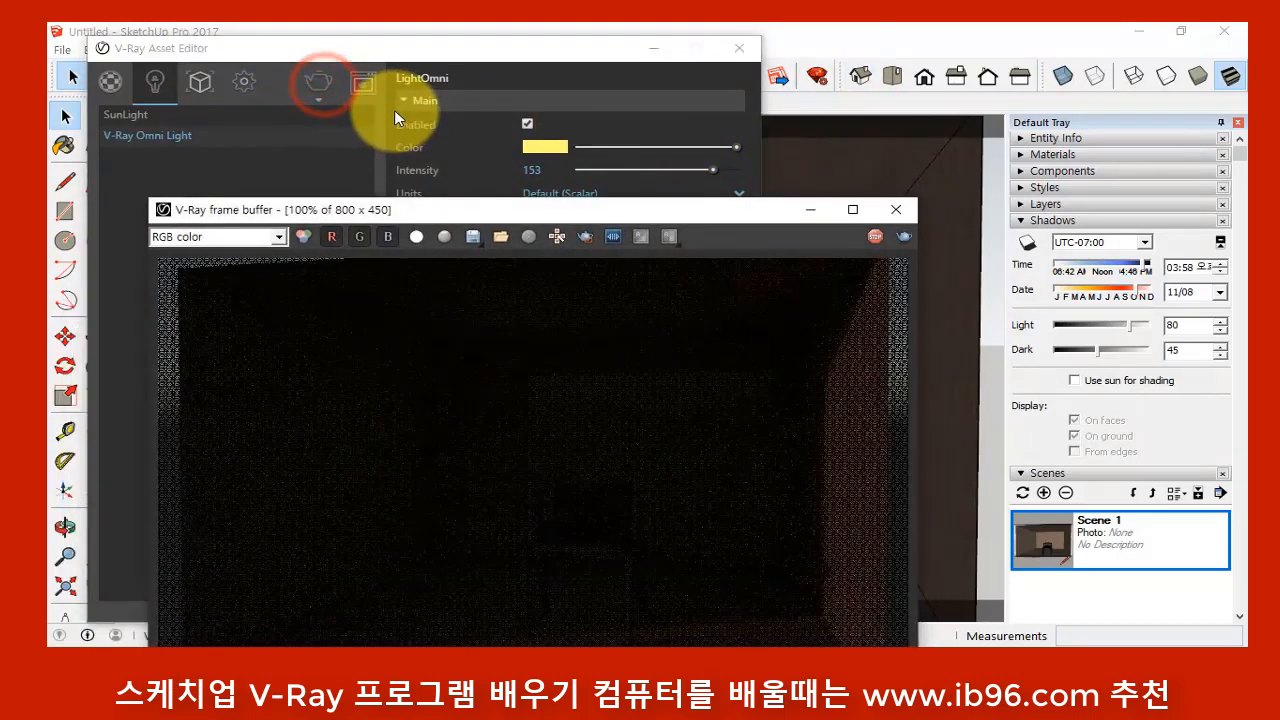
pyautogui.moveTo(563, 209); pyautogui.dragTo(601, 112)
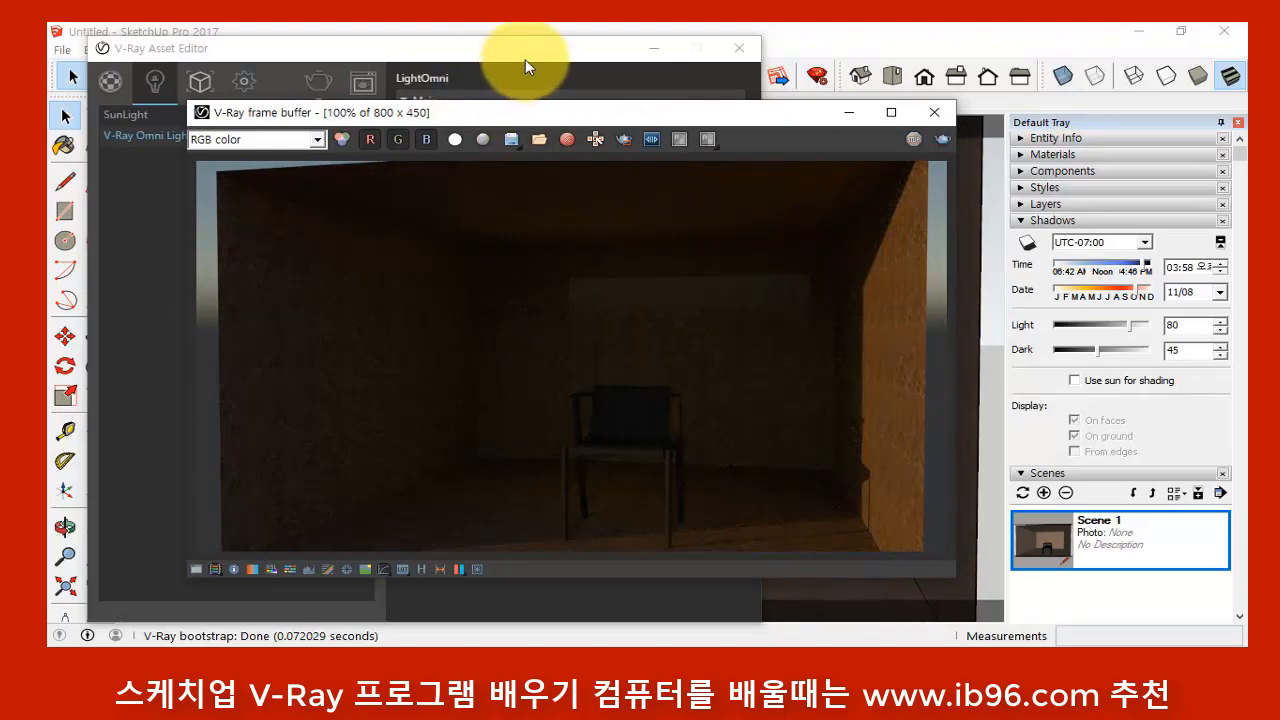
# - Review the omni light's decay options, then close the asset editor and the rendered image
pyautogui.click(577, 48)
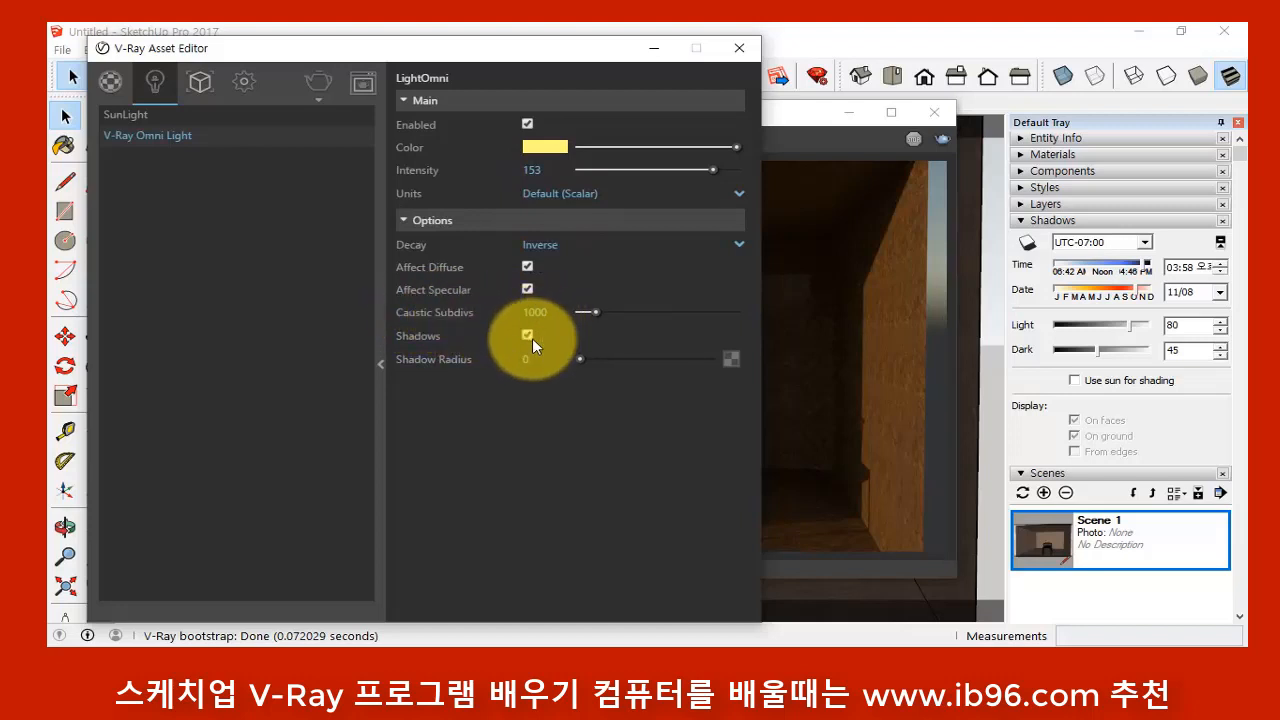
pyautogui.click(612, 243)
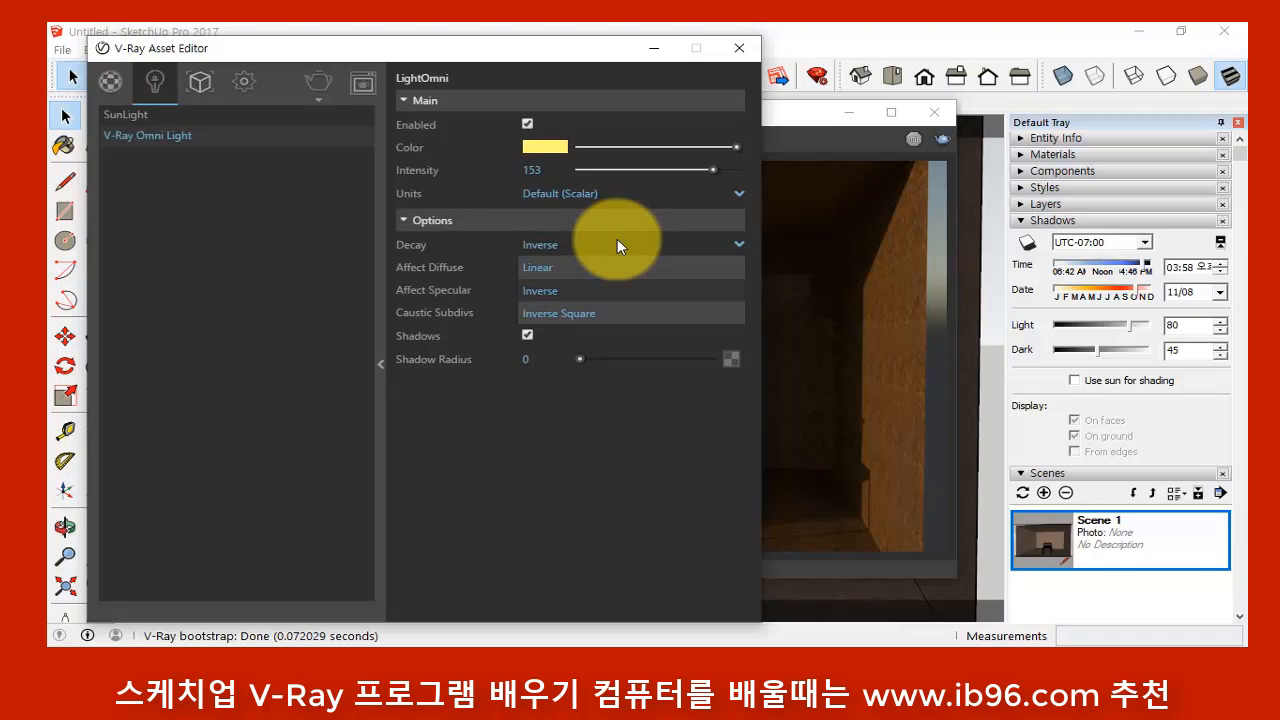
pyautogui.click(575, 316)
pyautogui.click(750, 46)
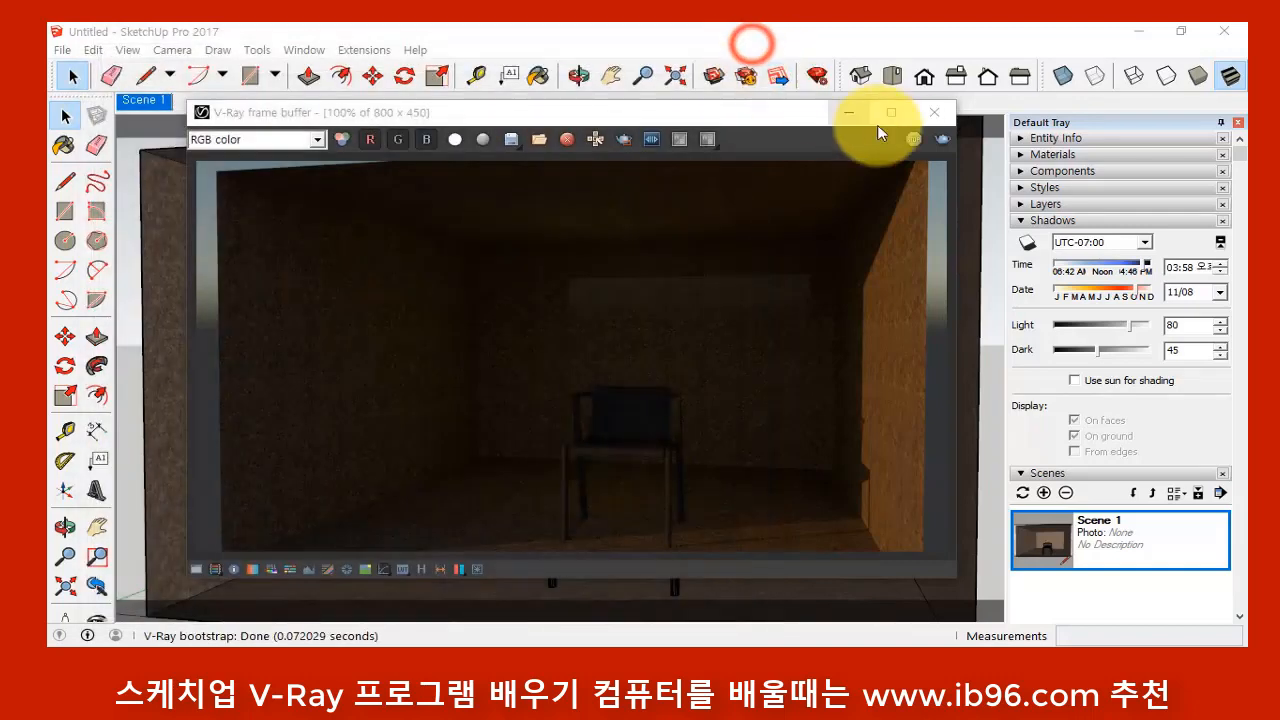
pyautogui.click(940, 111)
pyautogui.click(133, 240)
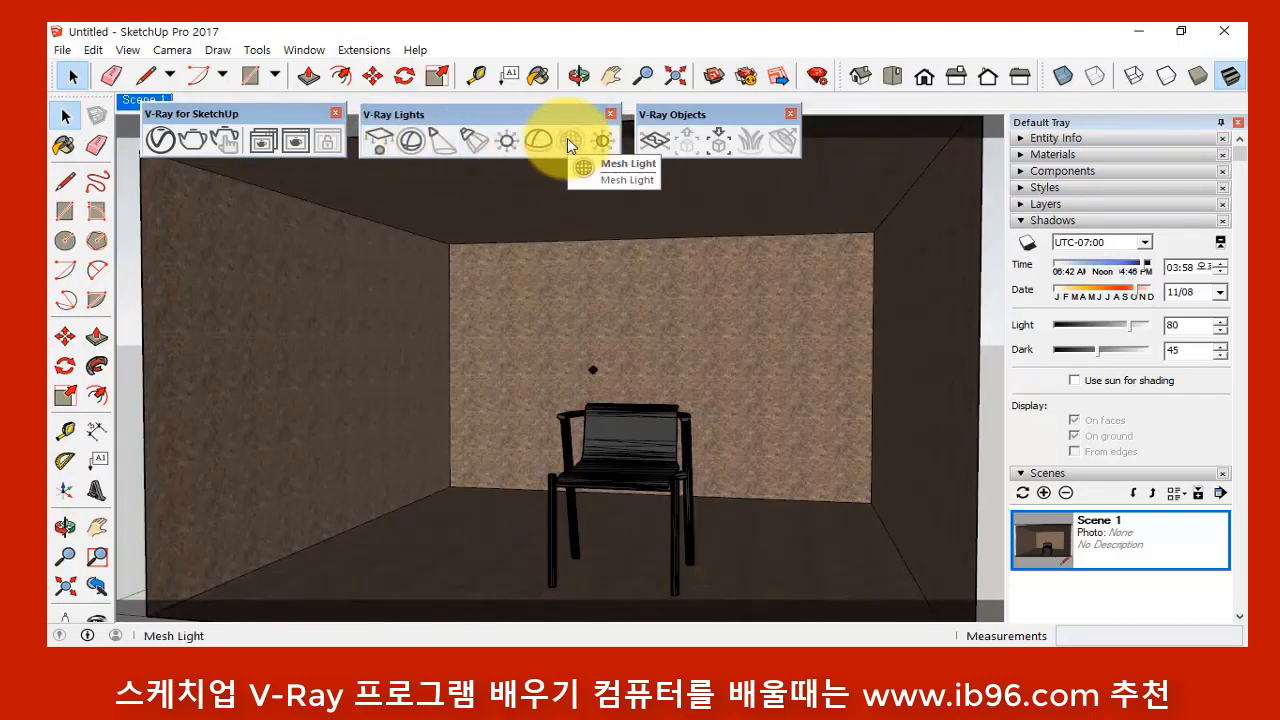
# - Reopen the asset editor and look through its materials, lights, geometry and render settings categories
pyautogui.click(160, 140)
pyautogui.moveTo(536, 51); pyautogui.dragTo(851, 51)
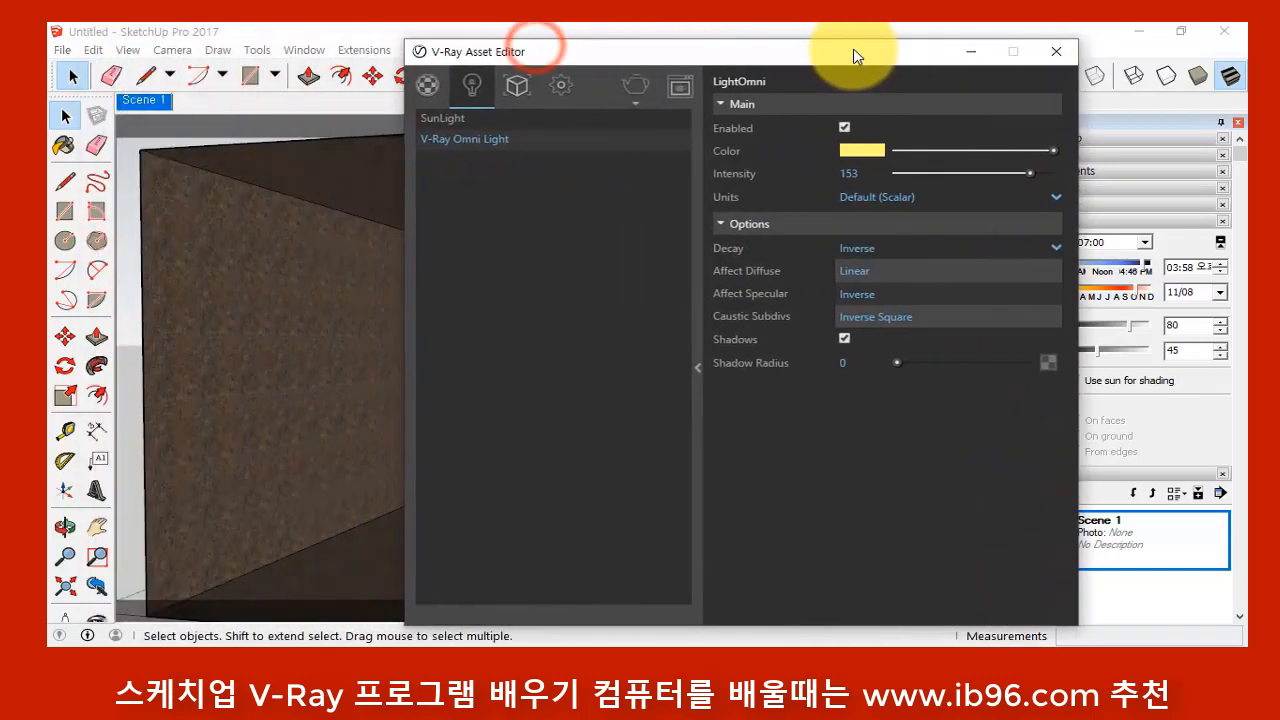
pyautogui.click(437, 95)
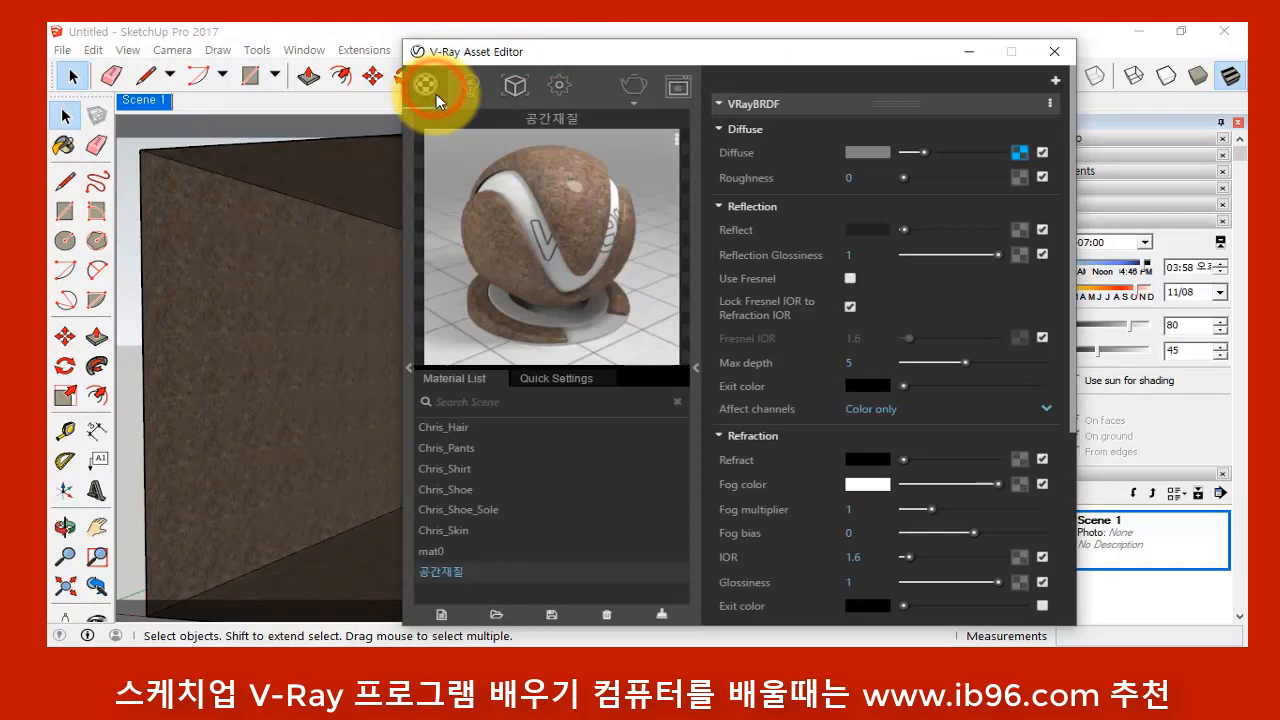
pyautogui.click(474, 83)
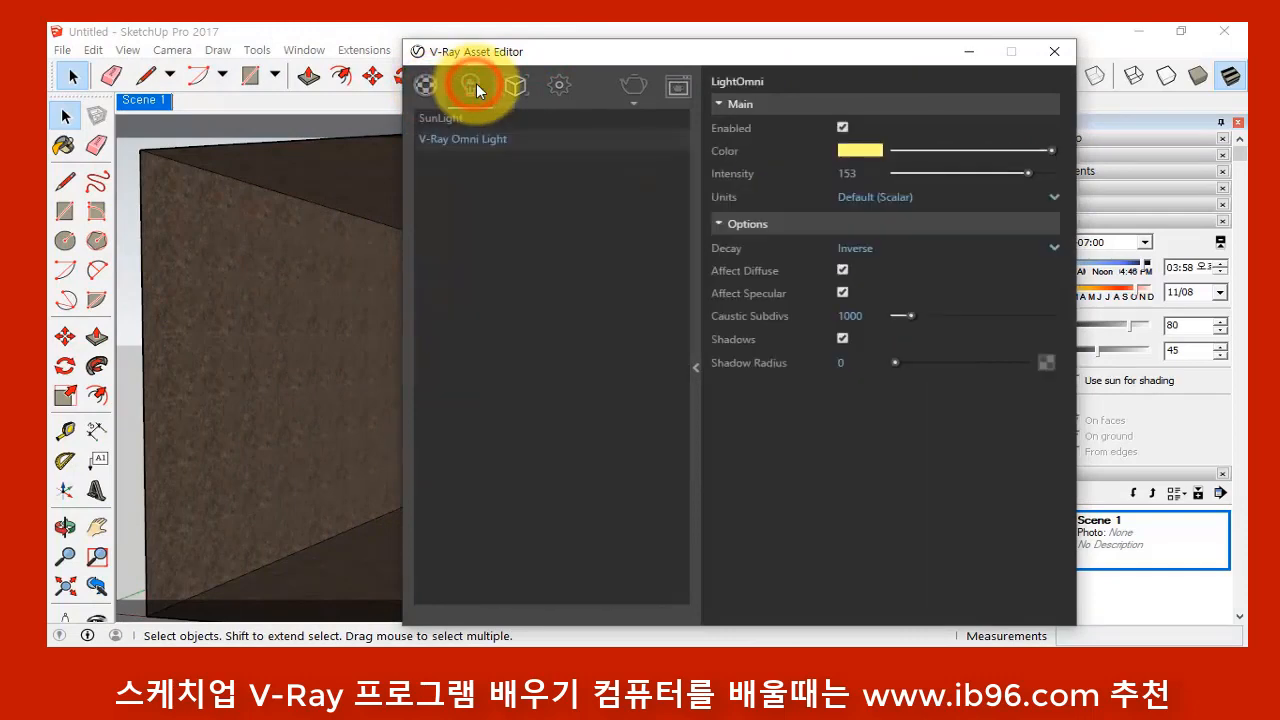
pyautogui.click(512, 85)
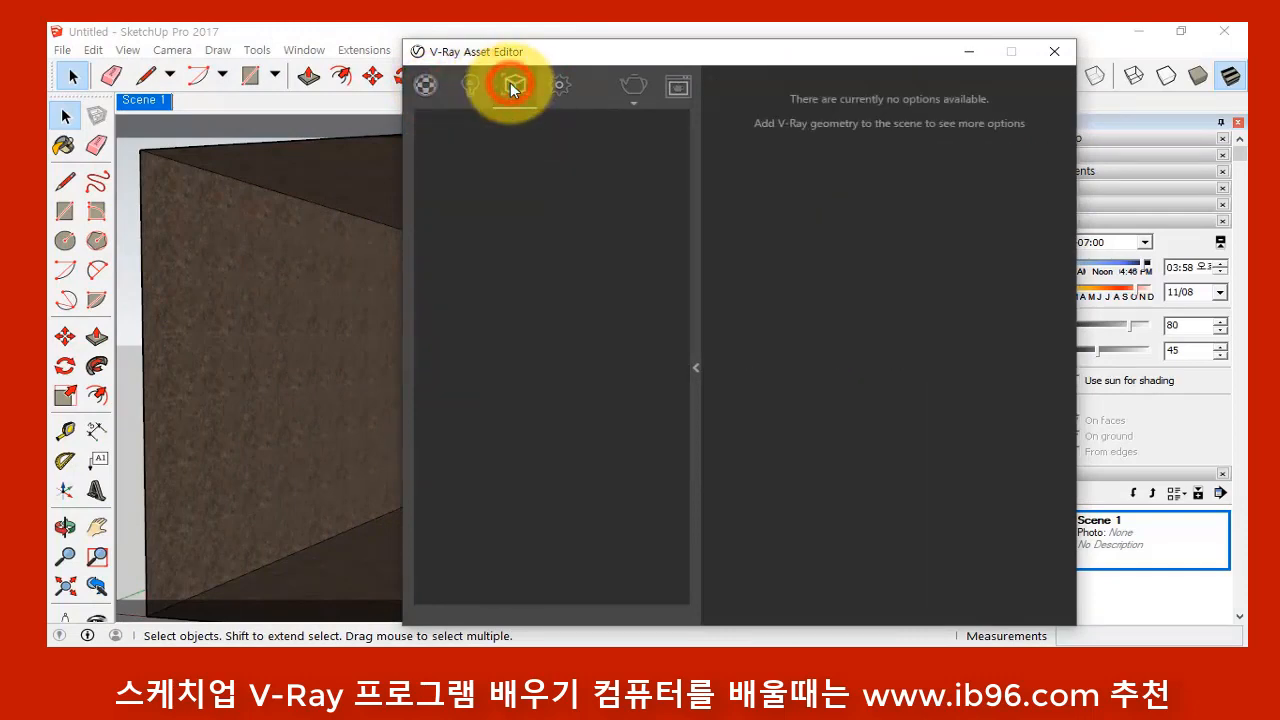
pyautogui.click(557, 88)
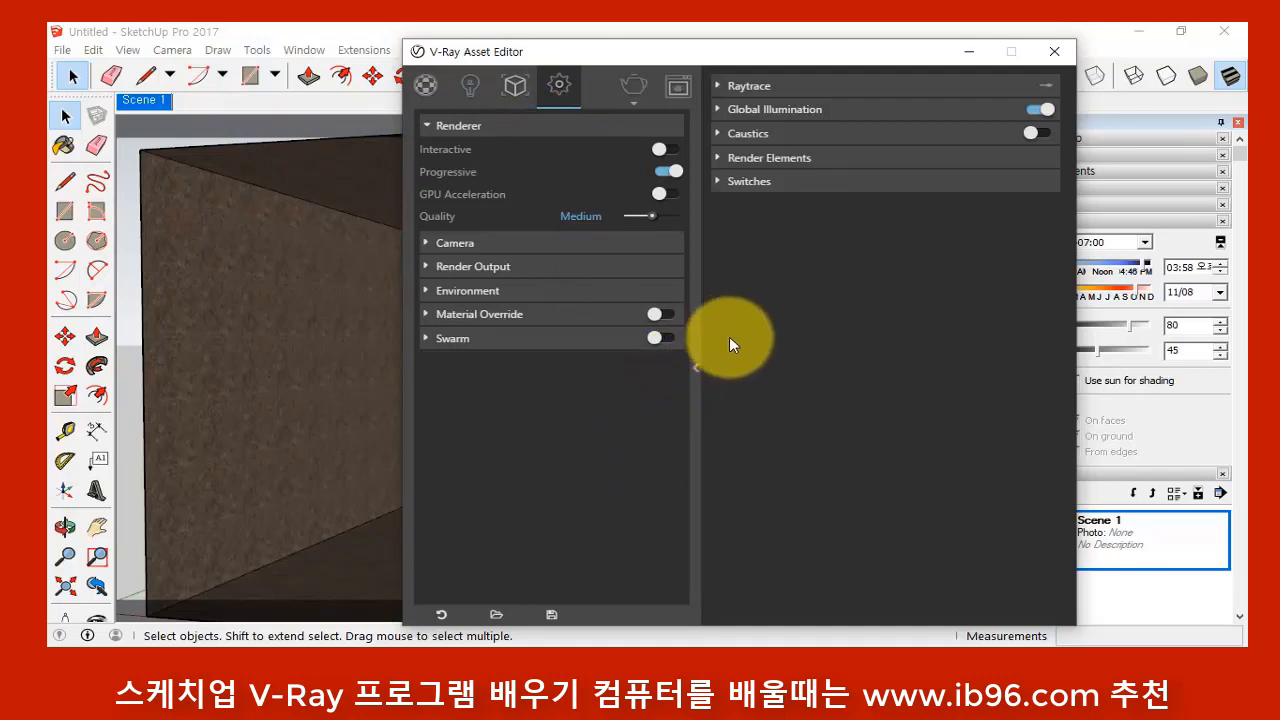
# - Expand the Camera, Render Output, Environment, Material Override and Swarm render settings to examine their options
pyautogui.click(424, 240)
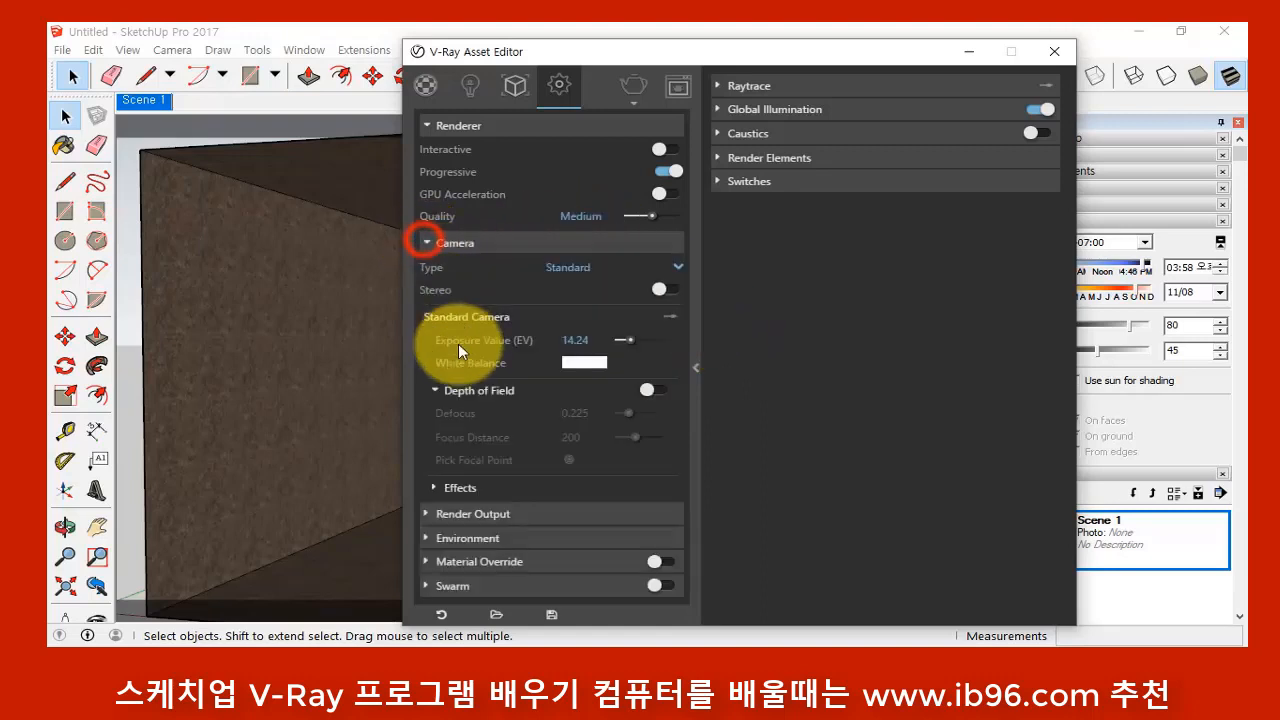
pyautogui.click(426, 516)
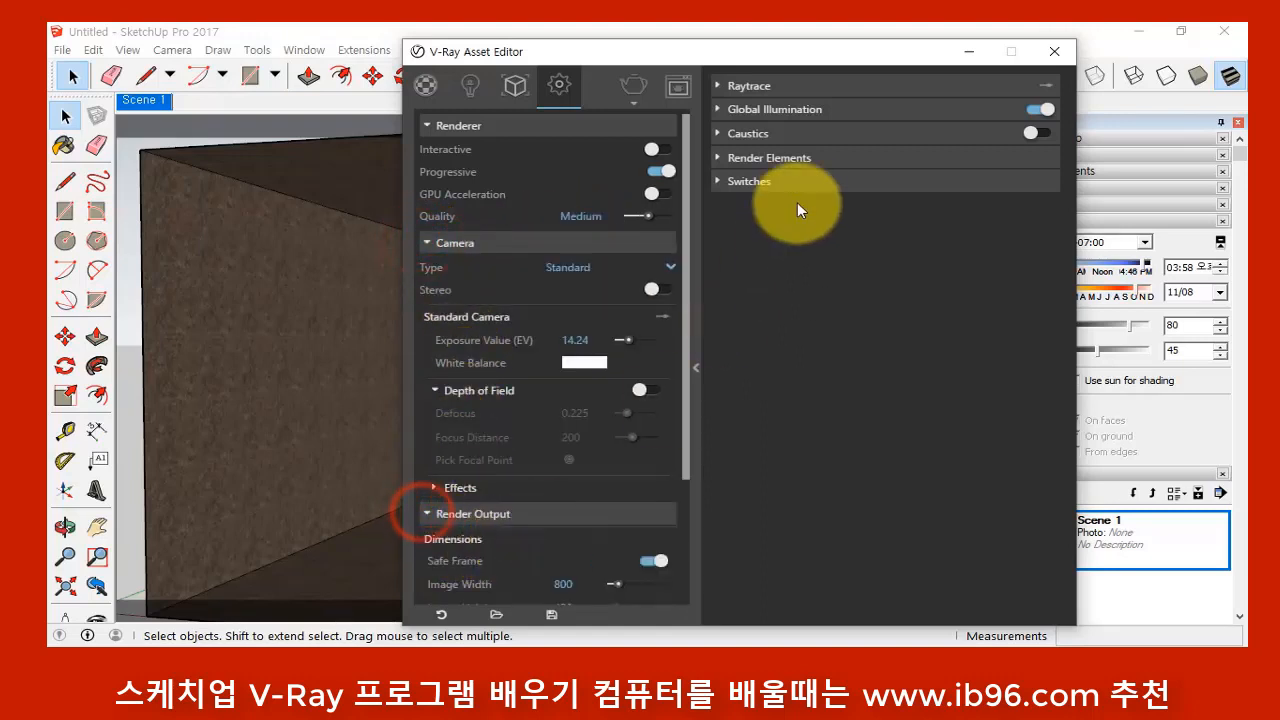
pyautogui.scroll(-3, 550, 500)
pyautogui.click(425, 543)
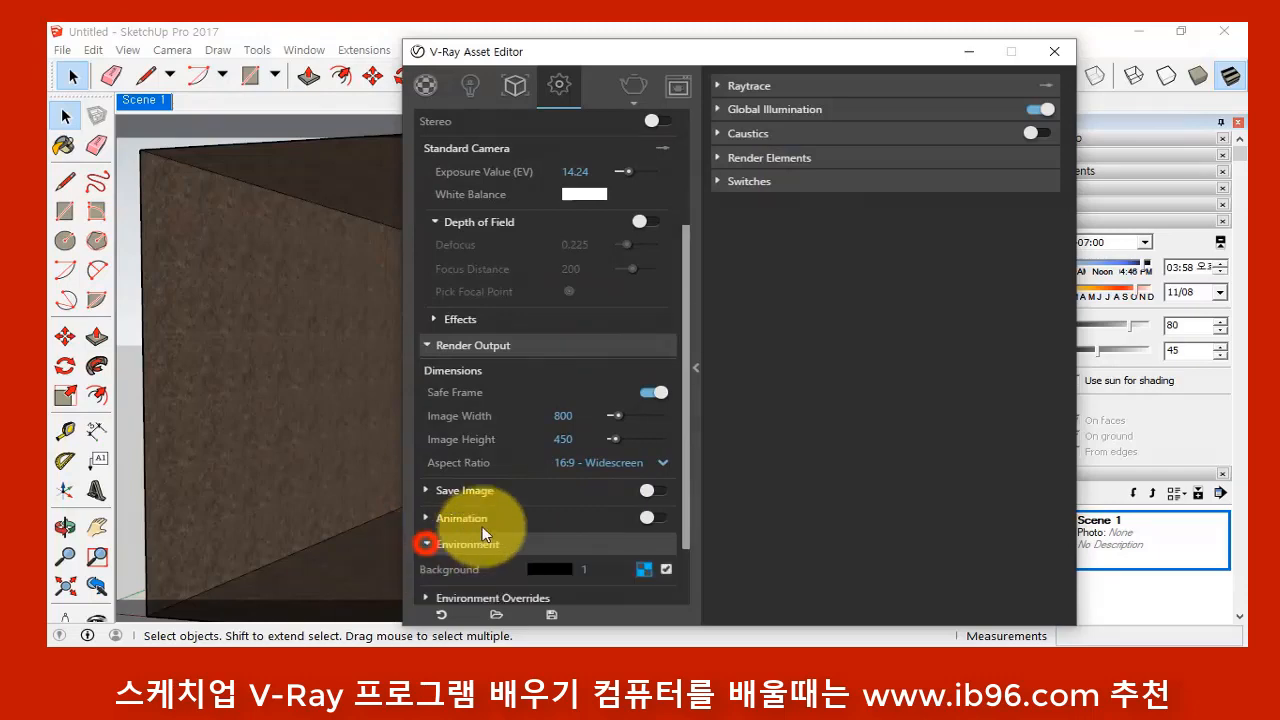
pyautogui.scroll(-1, 547, 479)
pyautogui.click(425, 567)
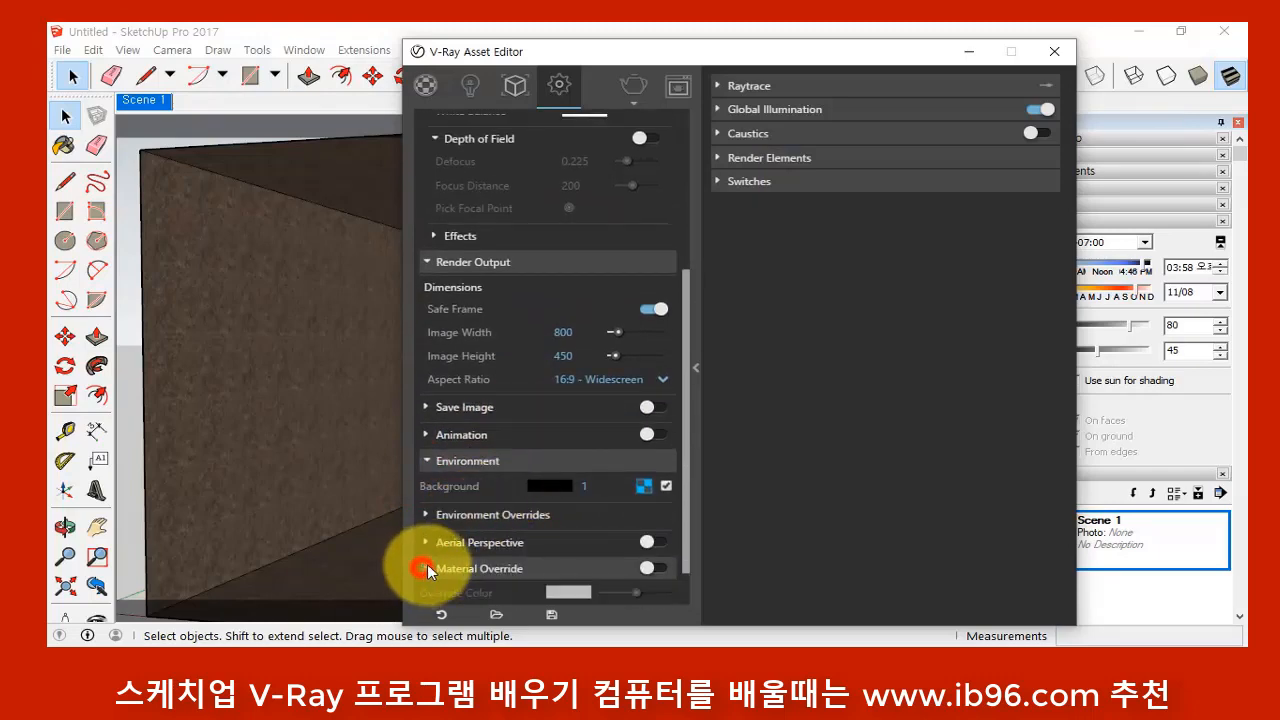
pyautogui.scroll(-1, 494, 521)
pyautogui.scroll(-1, 494, 521)
pyautogui.click(427, 590)
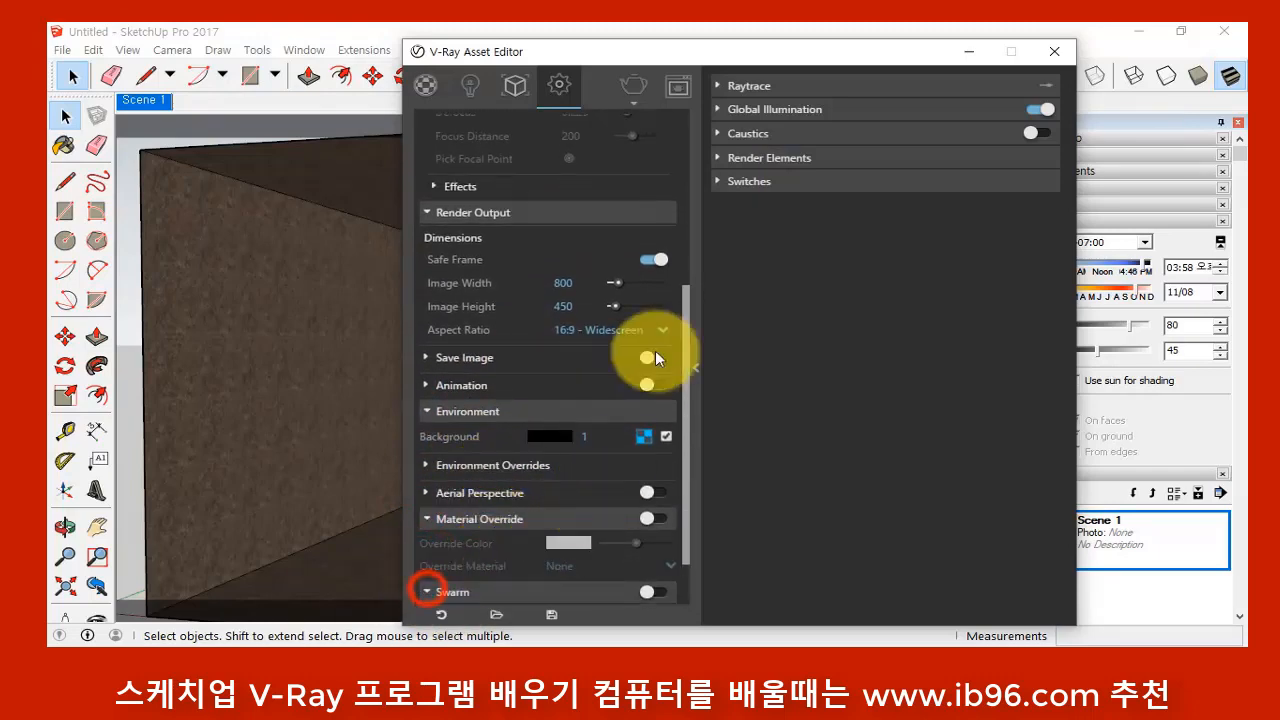
pyautogui.scroll(5, 597, 408)
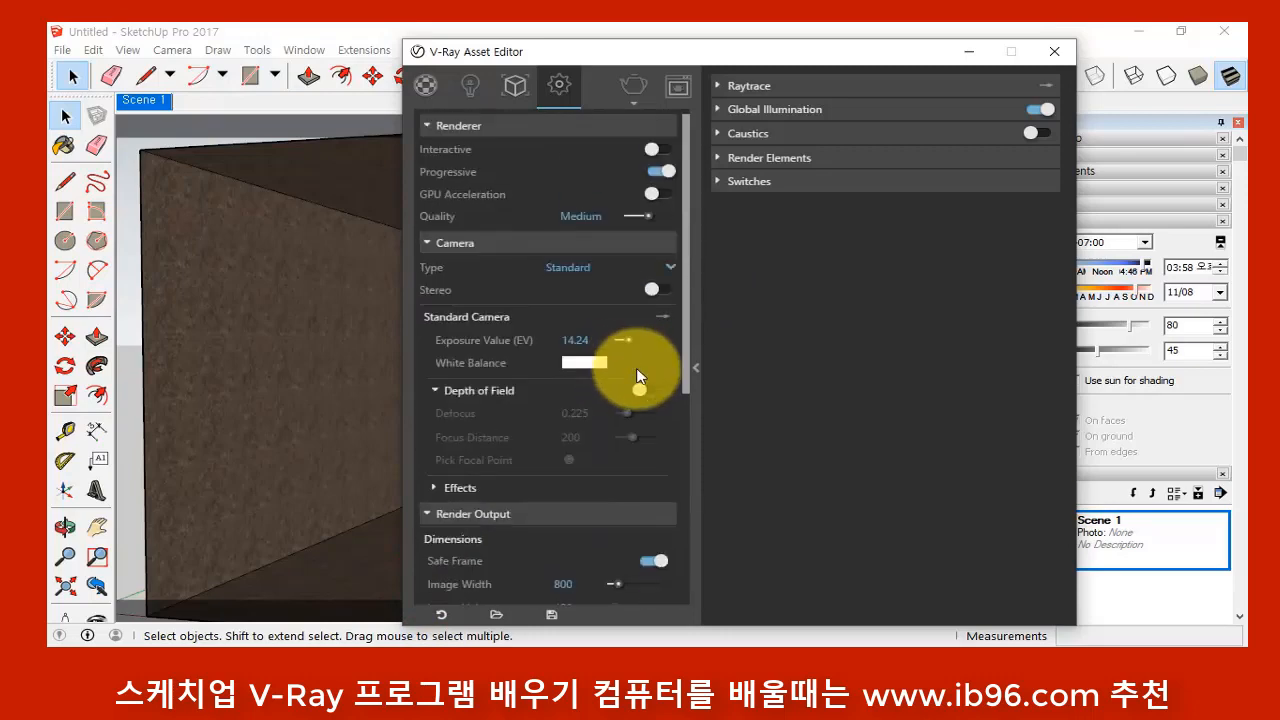
# - Expand the Raytrace, Global Illumination, Caustics, Render Elements and Switches settings
pyautogui.click(720, 85)
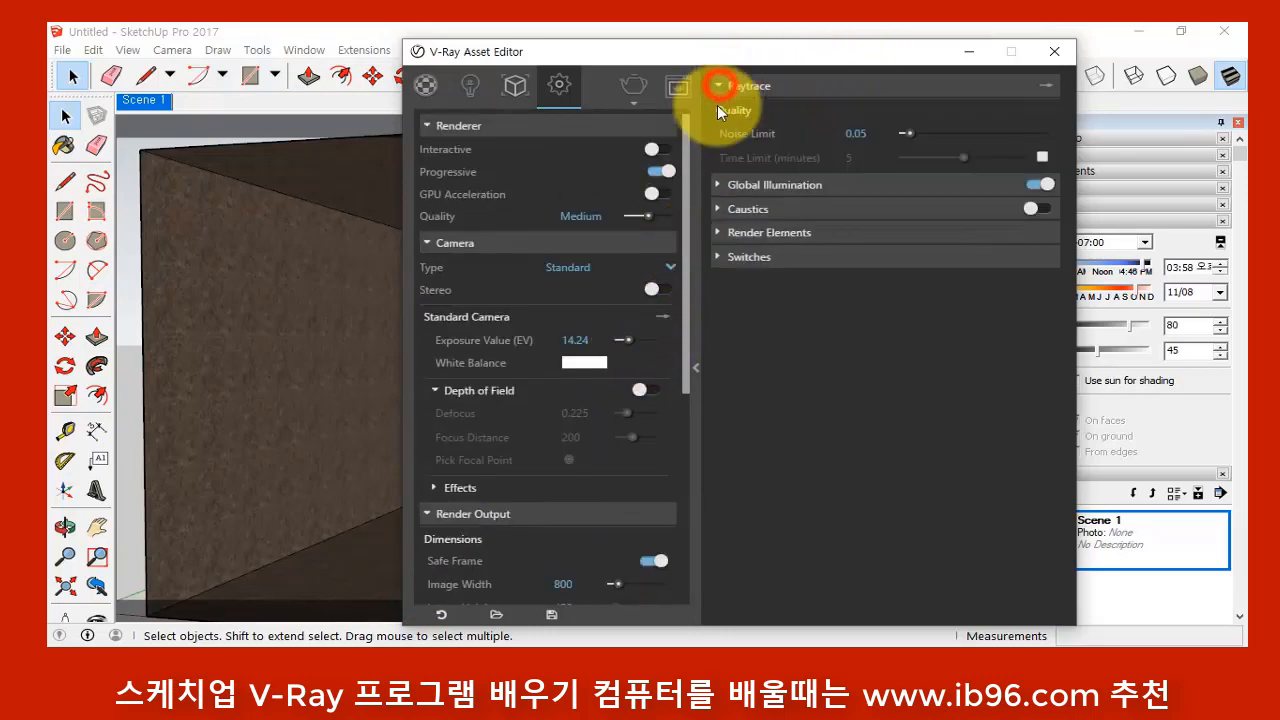
pyautogui.click(718, 187)
pyautogui.click(718, 410)
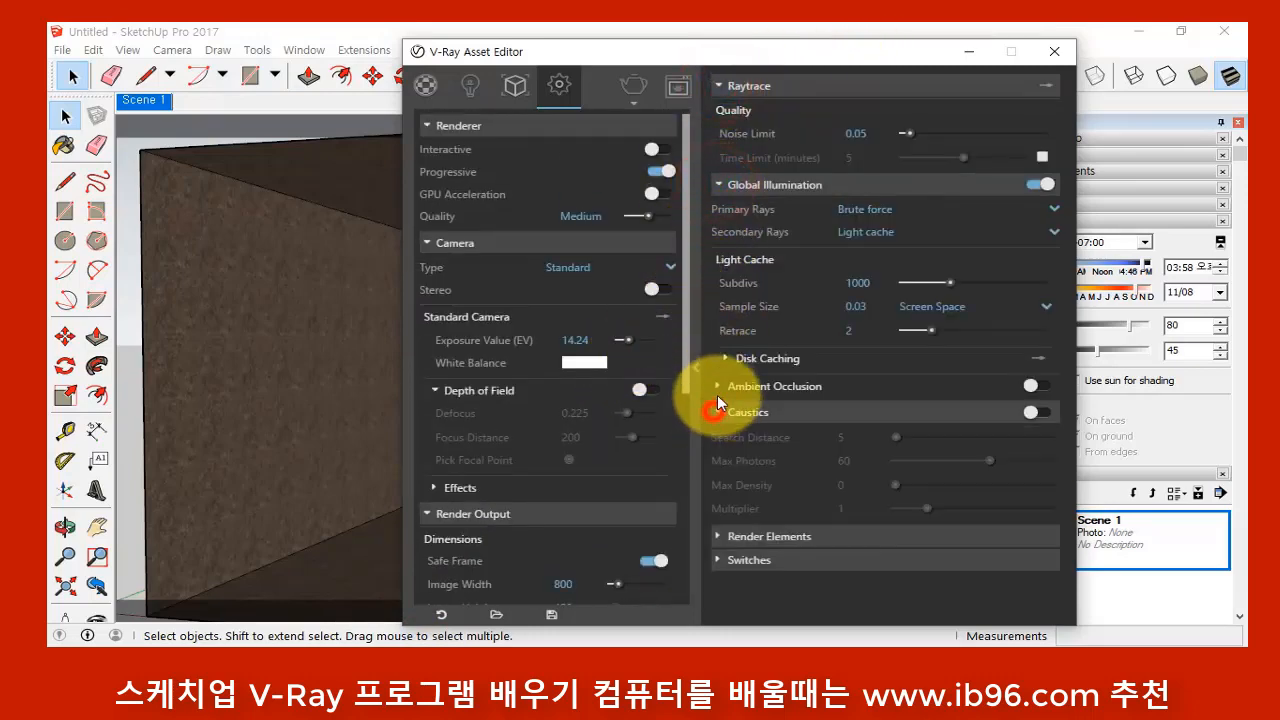
pyautogui.click(717, 536)
pyautogui.click(719, 598)
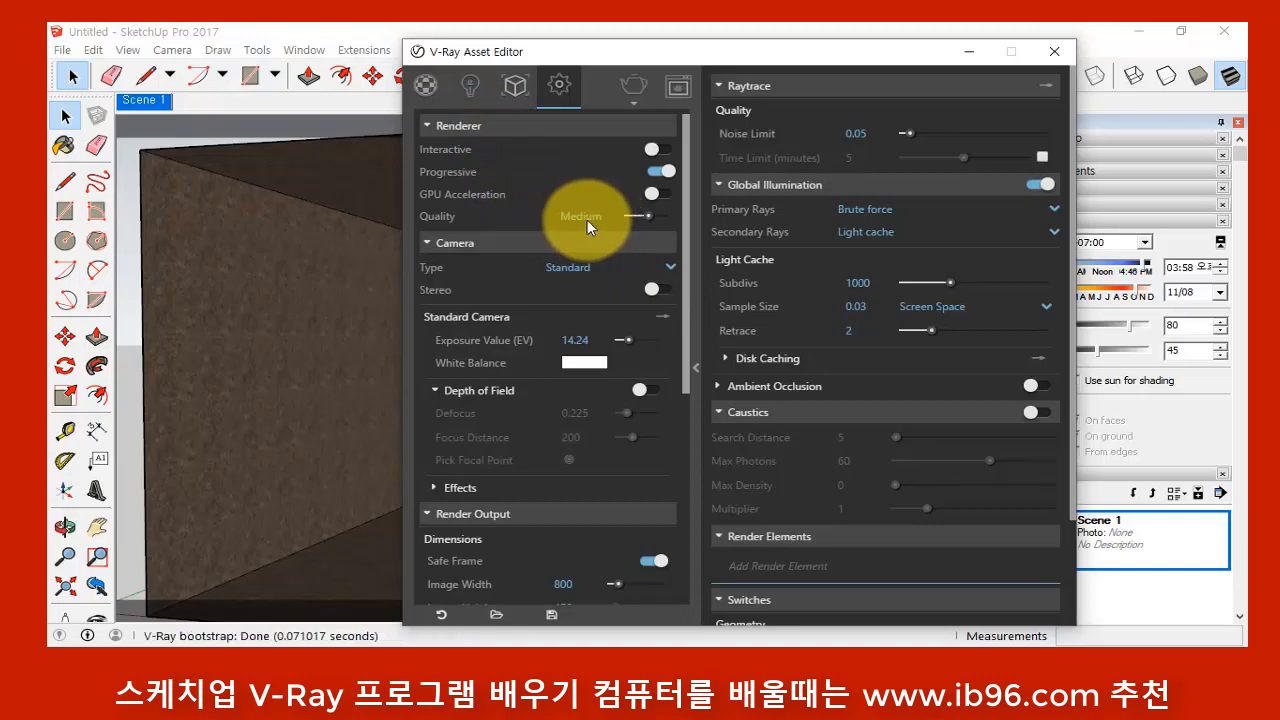
# - Examine the render quality, the output image width and height against the frame buffer, and the Save Image options
pyautogui.moveTo(641, 214)
pyautogui.mouseDown()
pyautogui.moveTo(620, 211)
pyautogui.moveTo(676, 216)
pyautogui.moveTo(651, 219)
pyautogui.mouseUp()
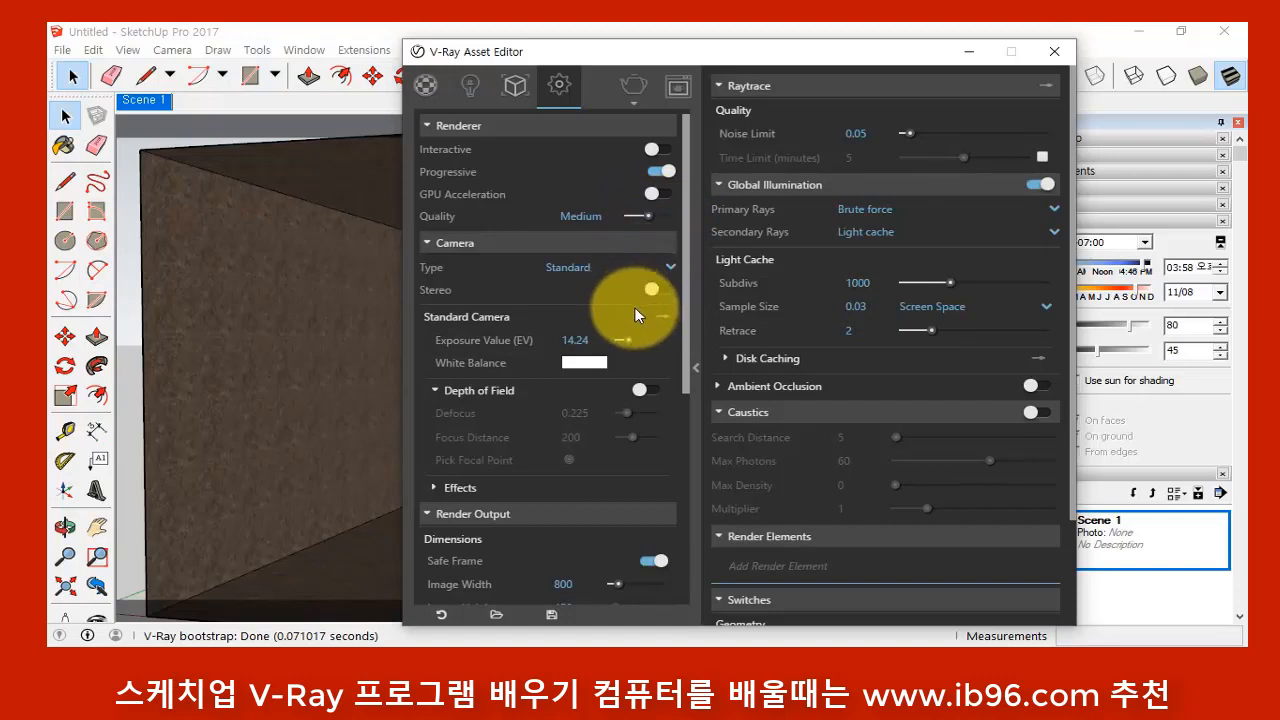
pyautogui.scroll(-5, 636, 308)
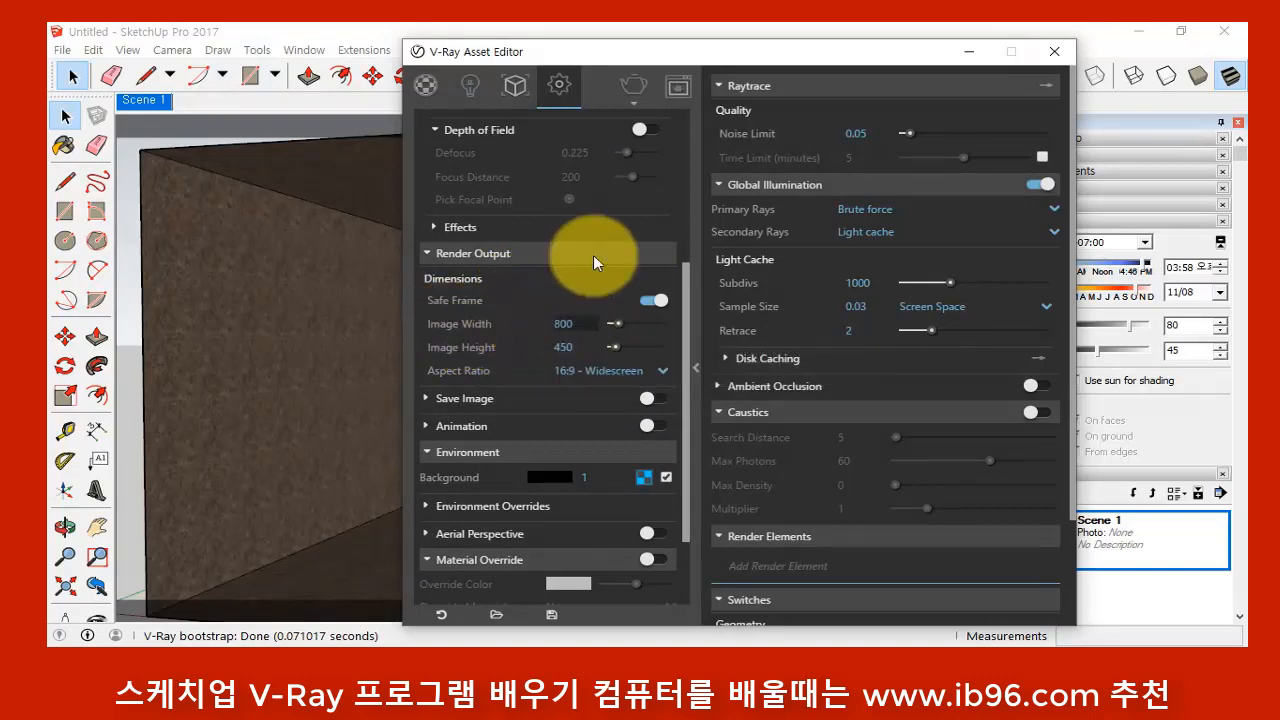
pyautogui.click(678, 87)
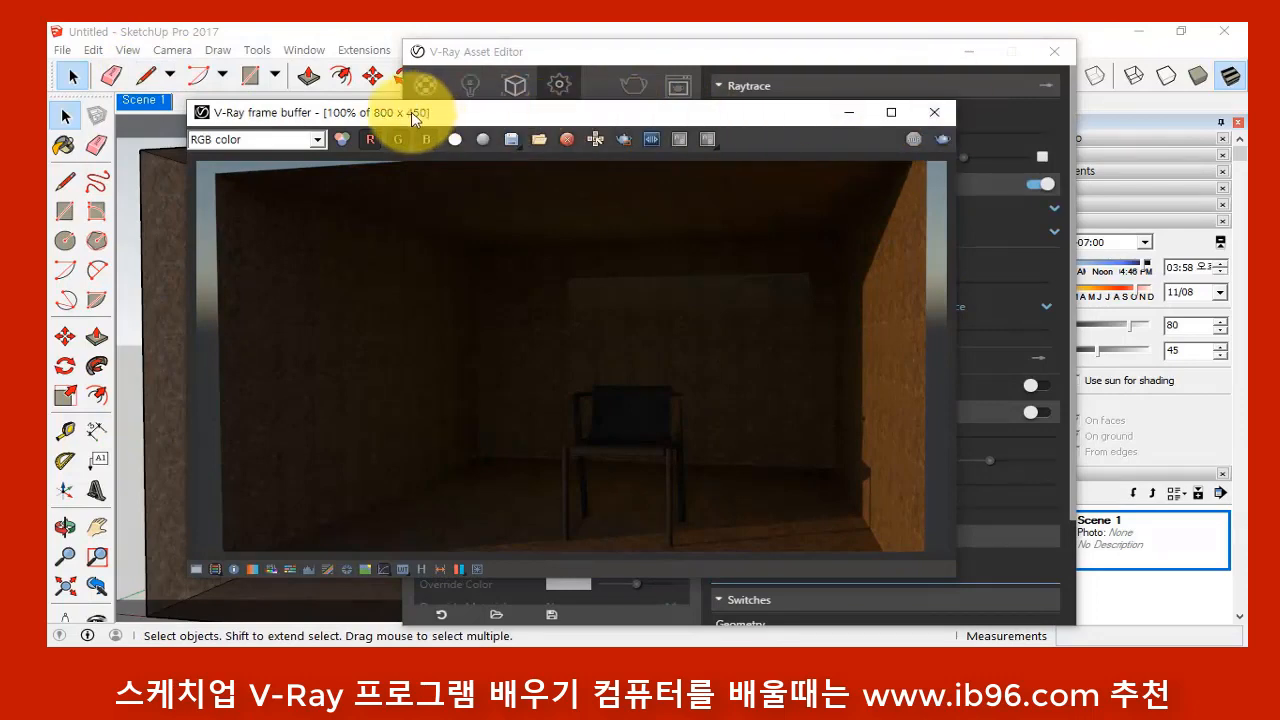
pyautogui.click(934, 112)
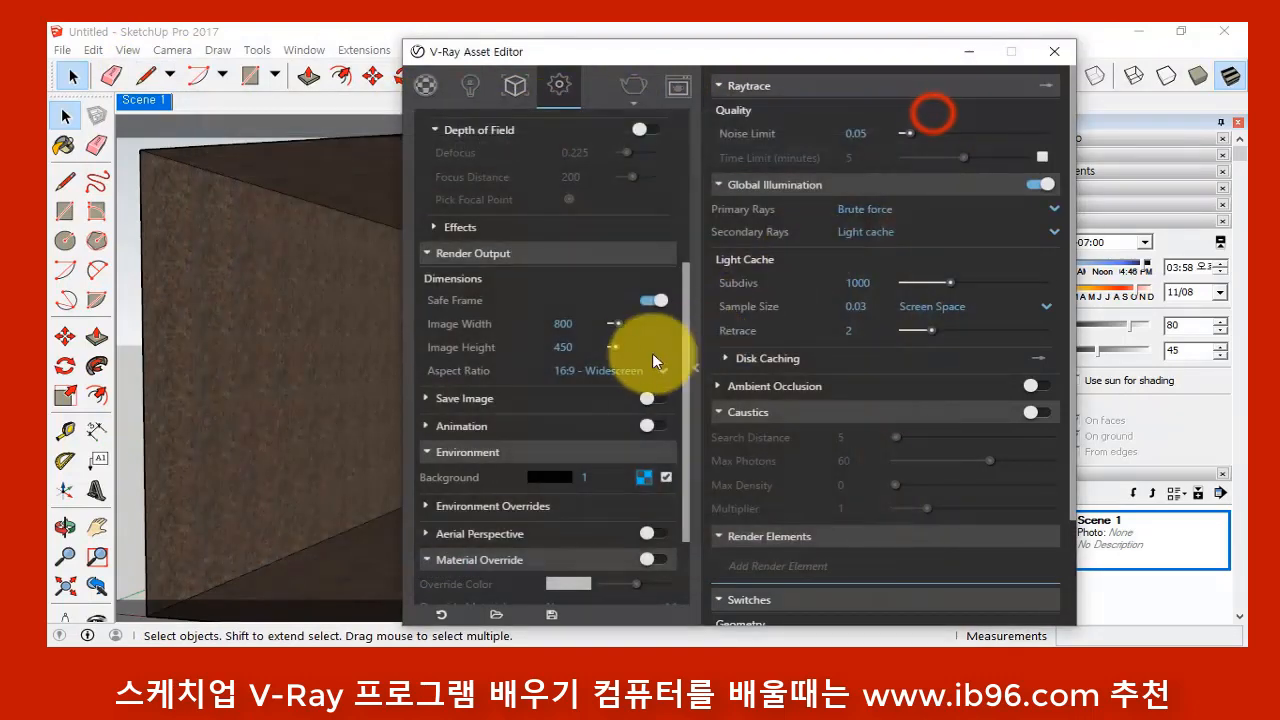
pyautogui.click(570, 323)
pyautogui.click(576, 347)
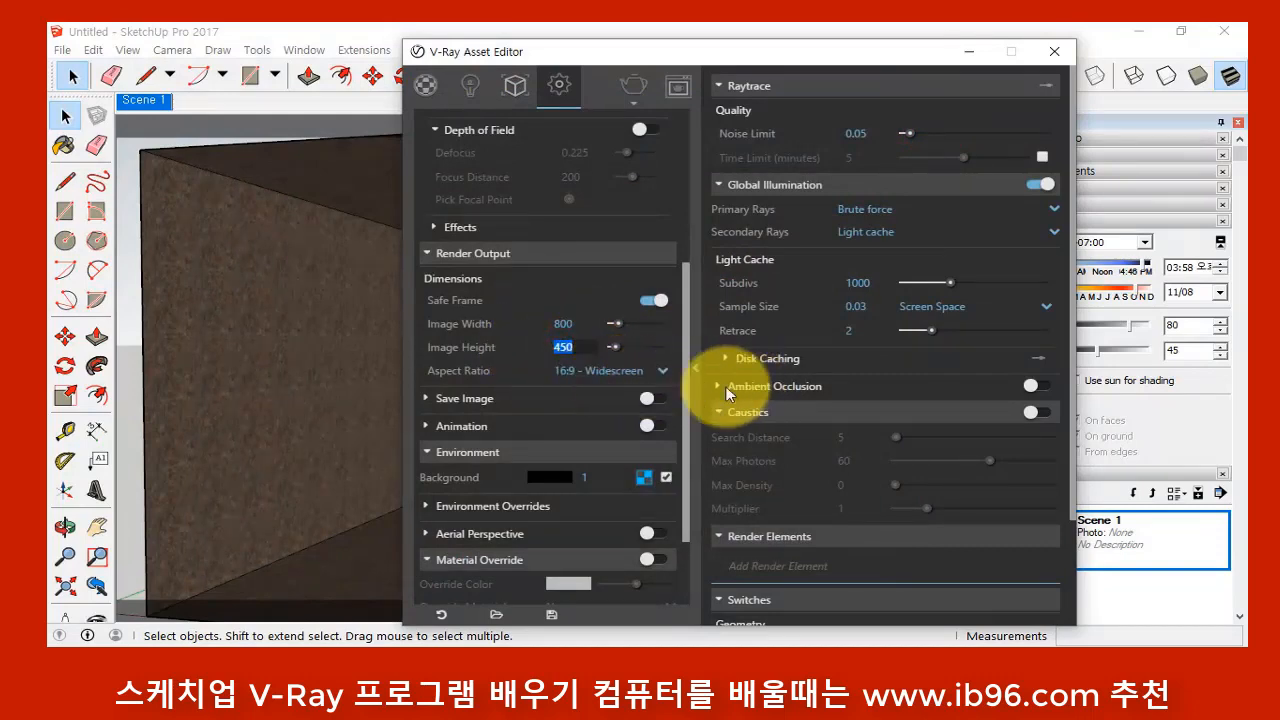
pyautogui.click(426, 397)
pyautogui.click(426, 397)
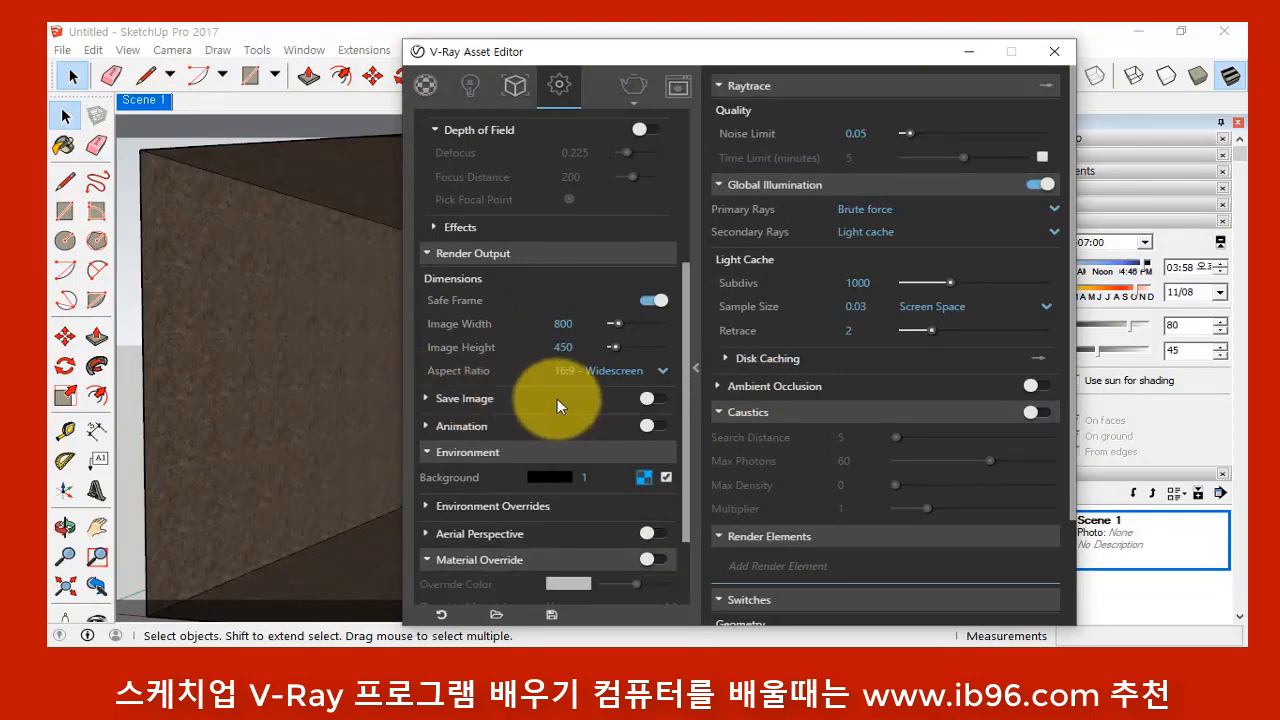
# - Inspect the Sky texture settings of the environment background and return to the render settings
pyautogui.scroll(-2, 557, 398)
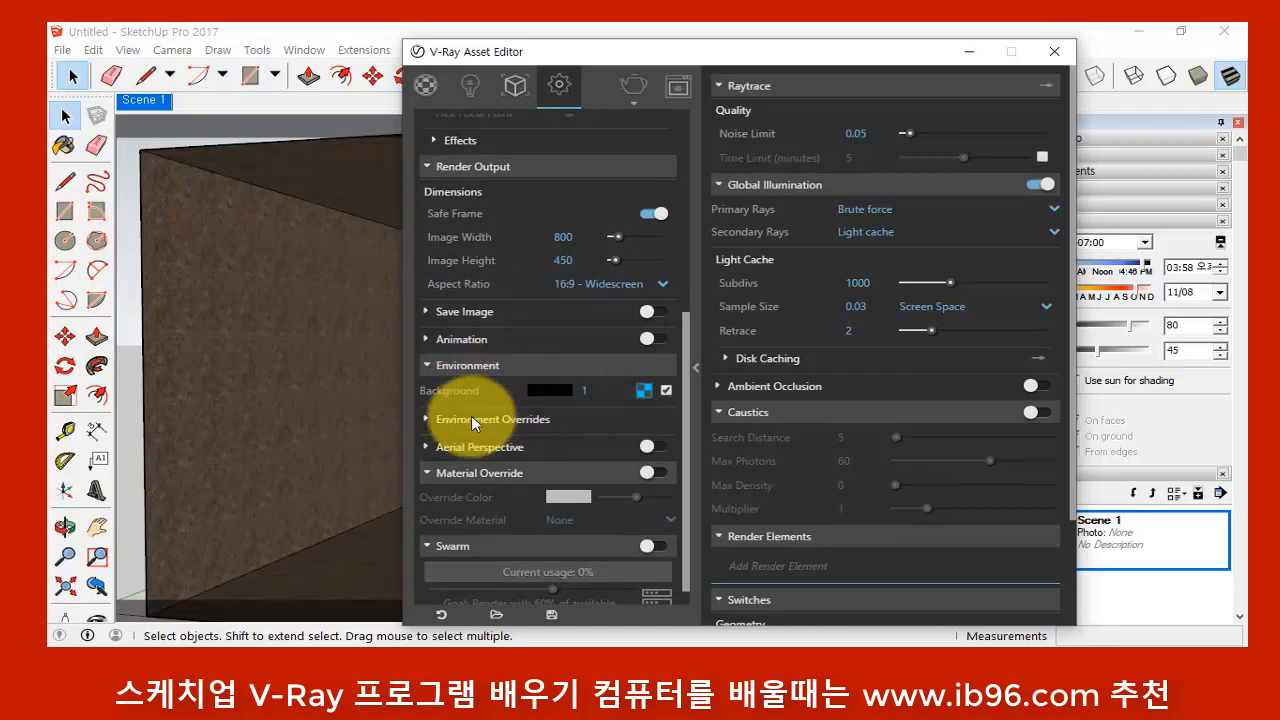
pyautogui.click(643, 394)
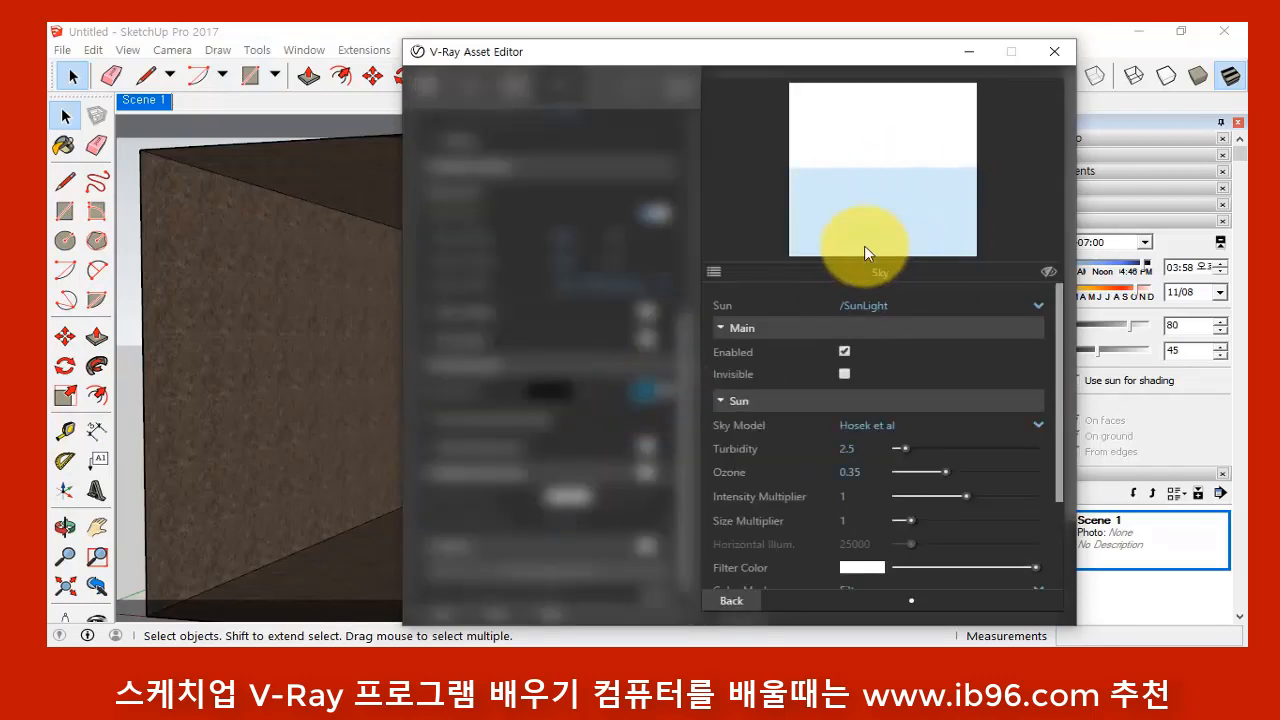
pyautogui.click(737, 600)
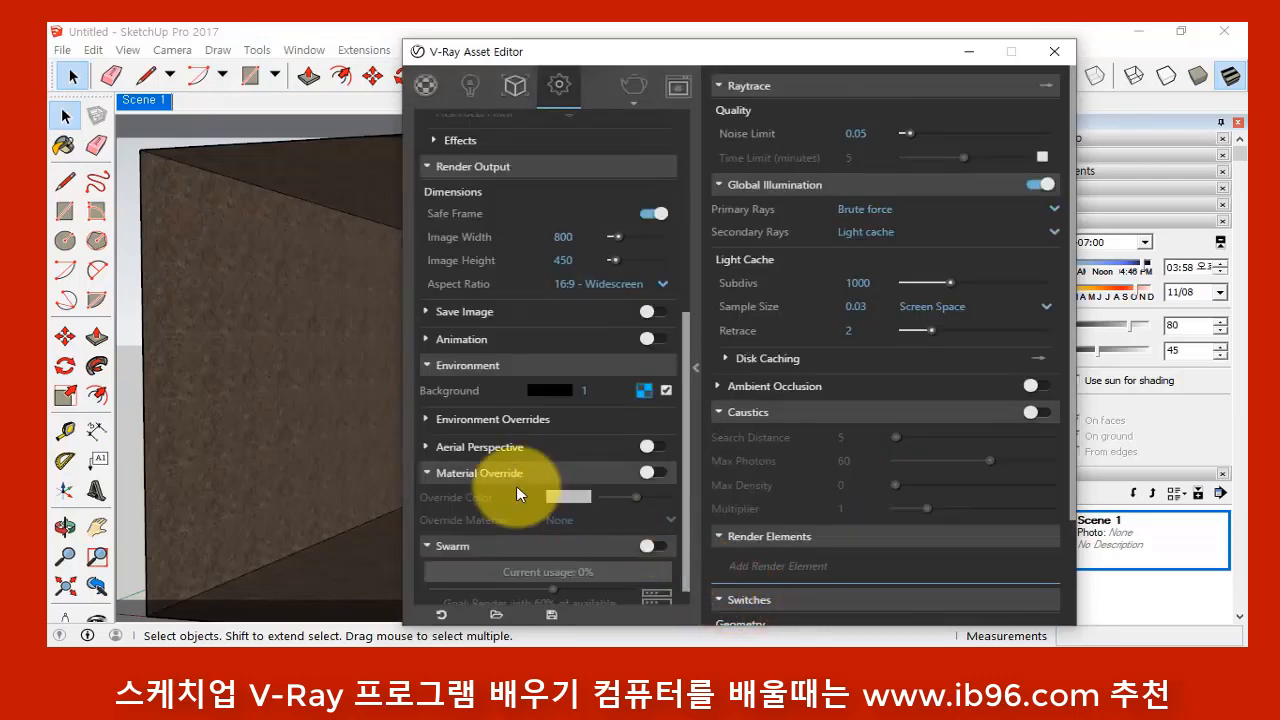
# - Set the Global Illumination primary rays to Irradiance map
pyautogui.scroll(-1, 516, 486)
pyautogui.scroll(5, 520, 485)
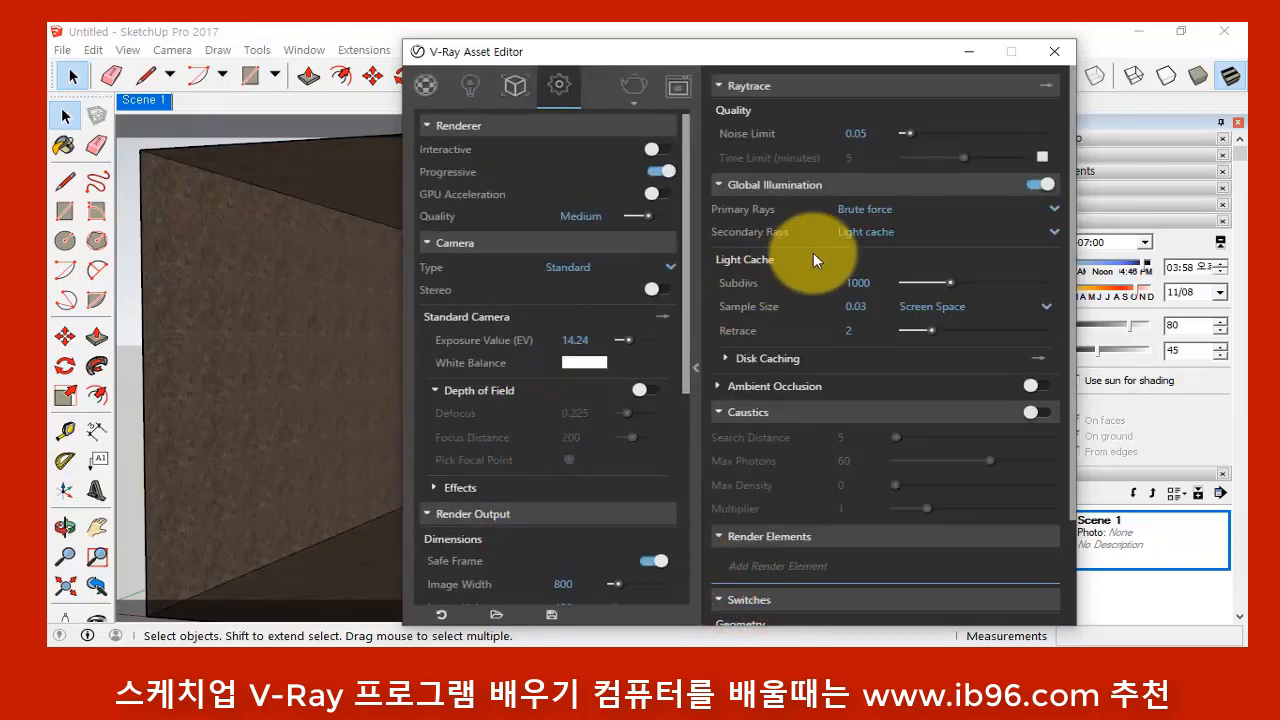
pyautogui.scroll(-4, 885, 171)
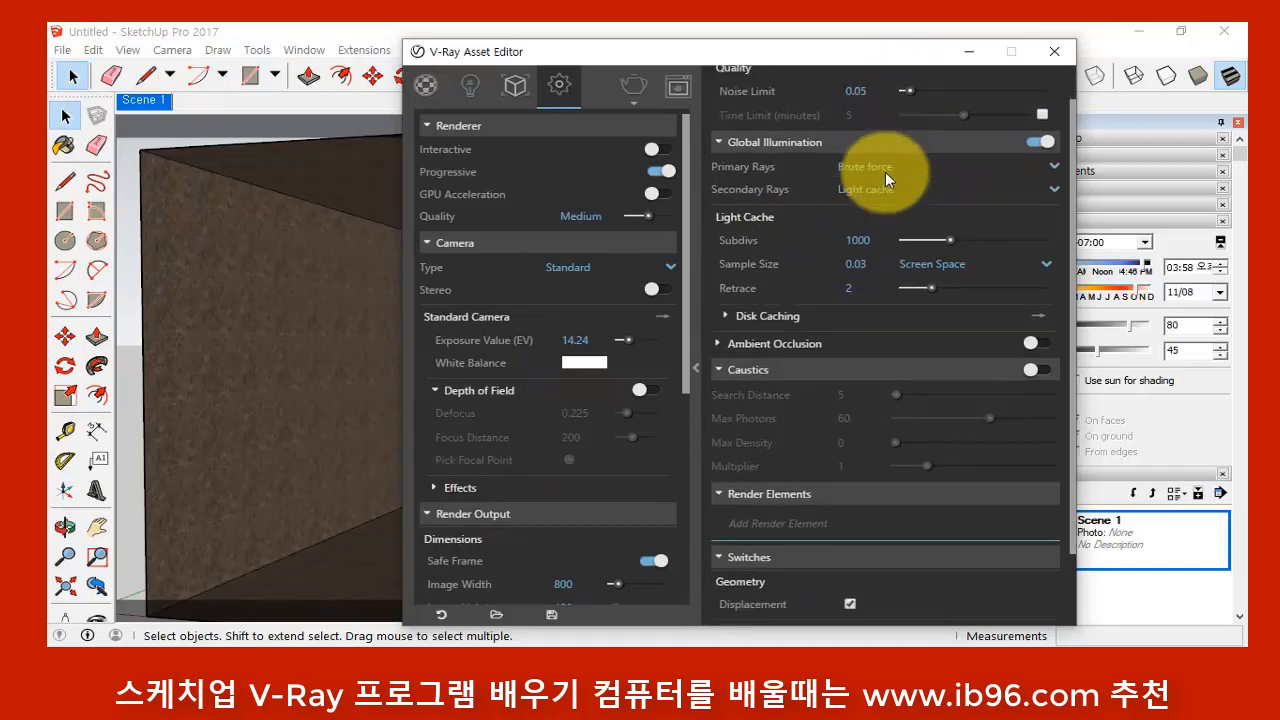
pyautogui.scroll(4, 885, 167)
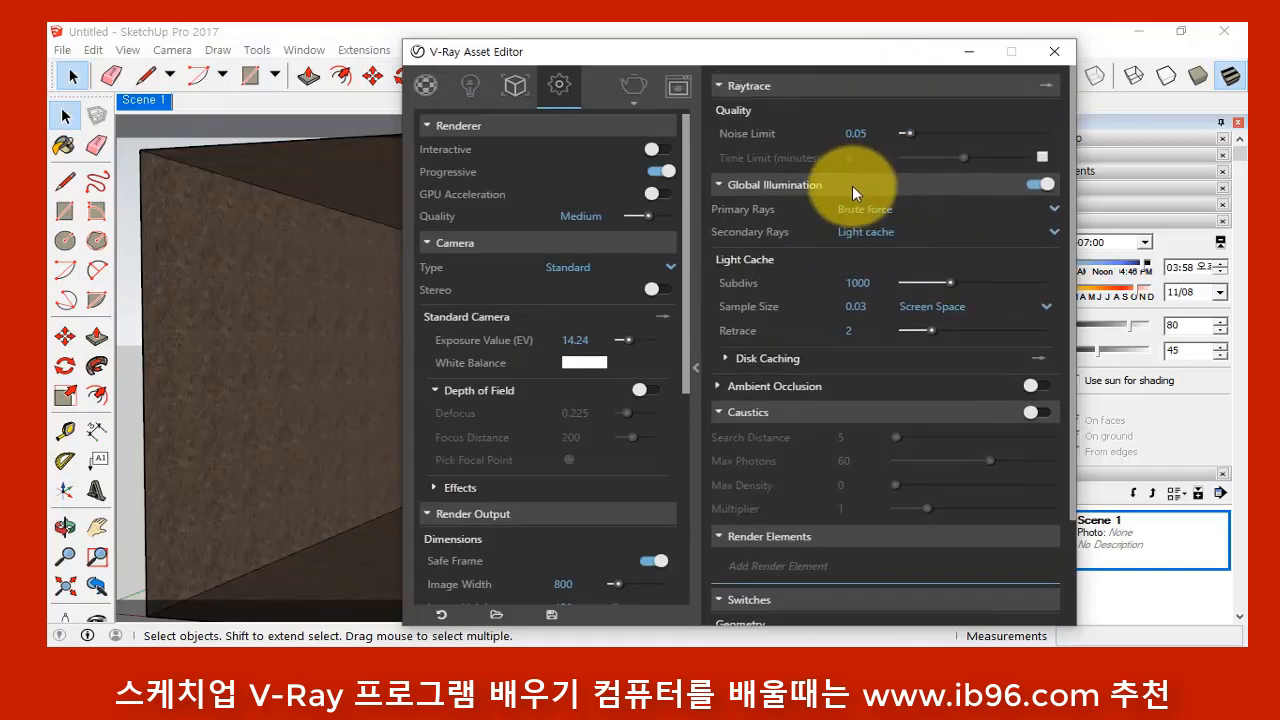
pyautogui.click(852, 185)
pyautogui.click(852, 185)
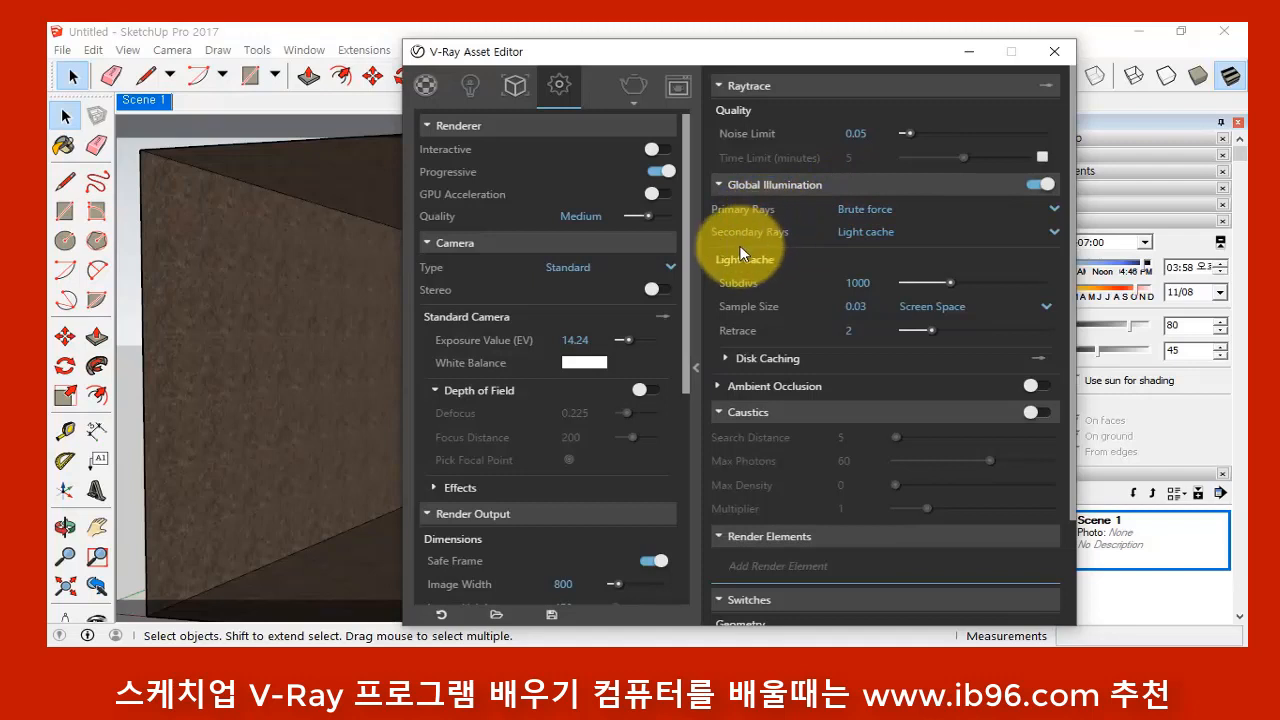
pyautogui.click(975, 211)
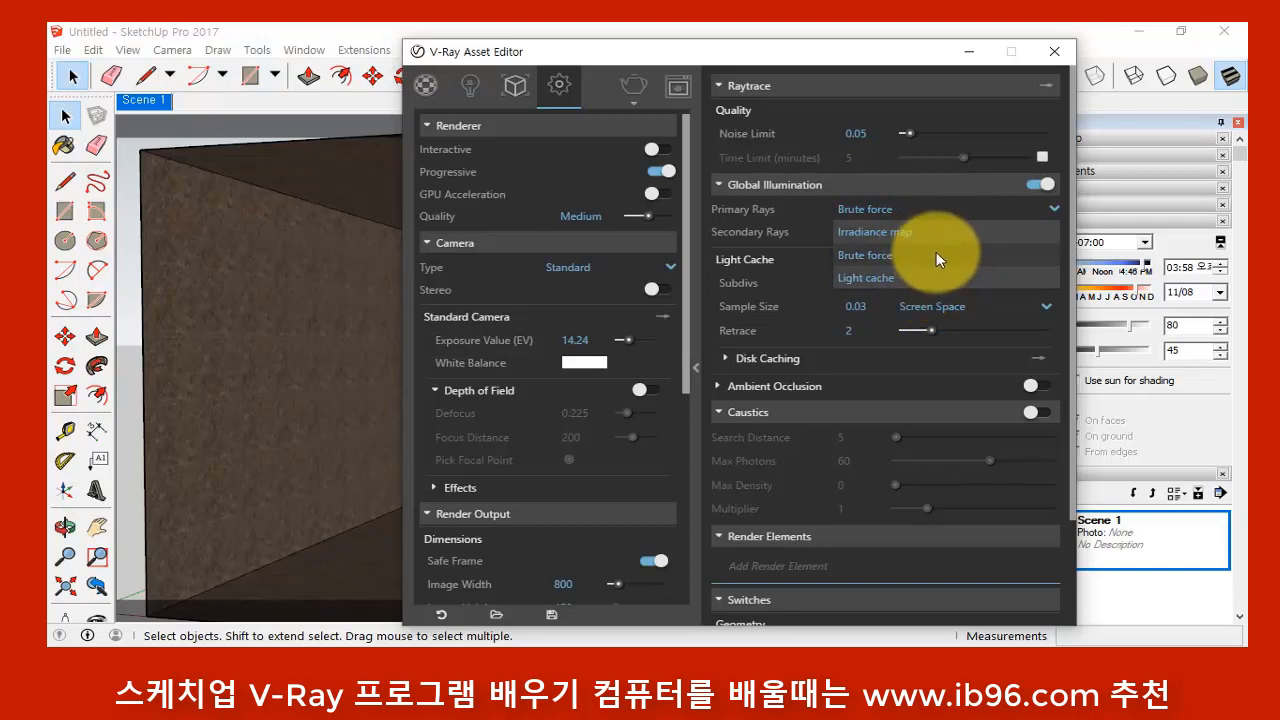
pyautogui.click(955, 235)
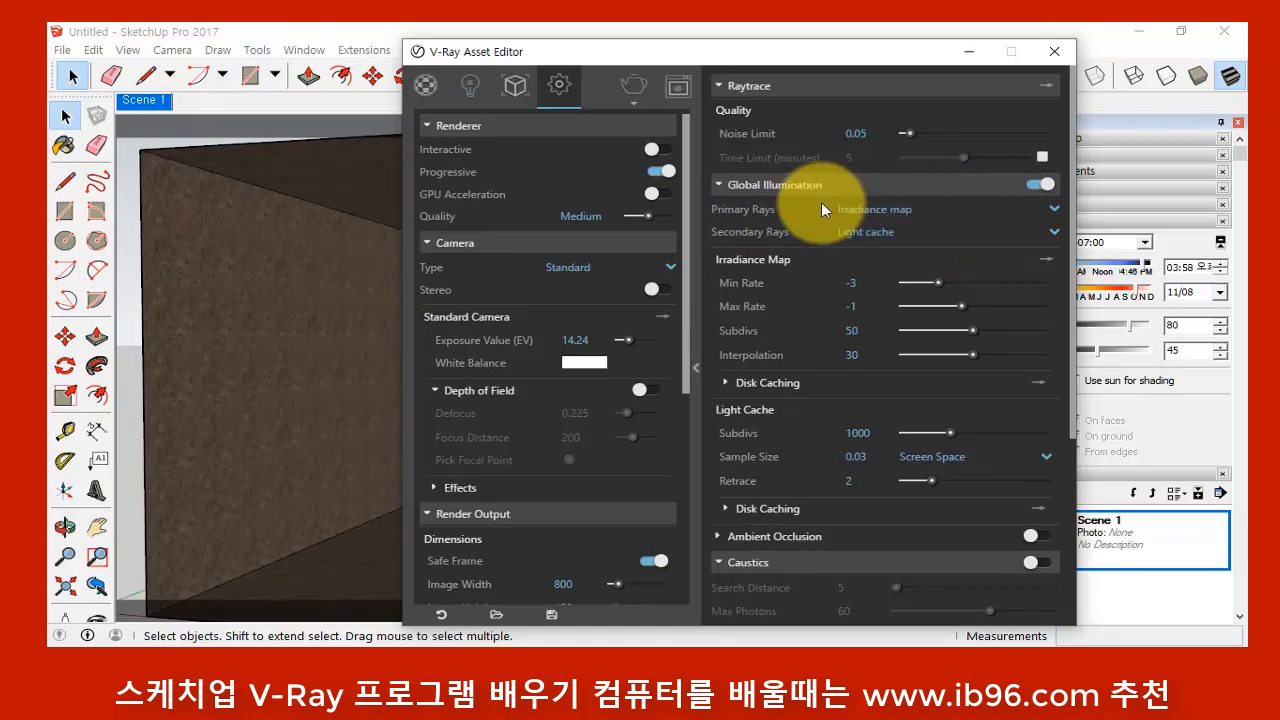
# - Render the room with the chair from the V-Ray frame buffer, then close the frame buffer
pyautogui.click(676, 88)
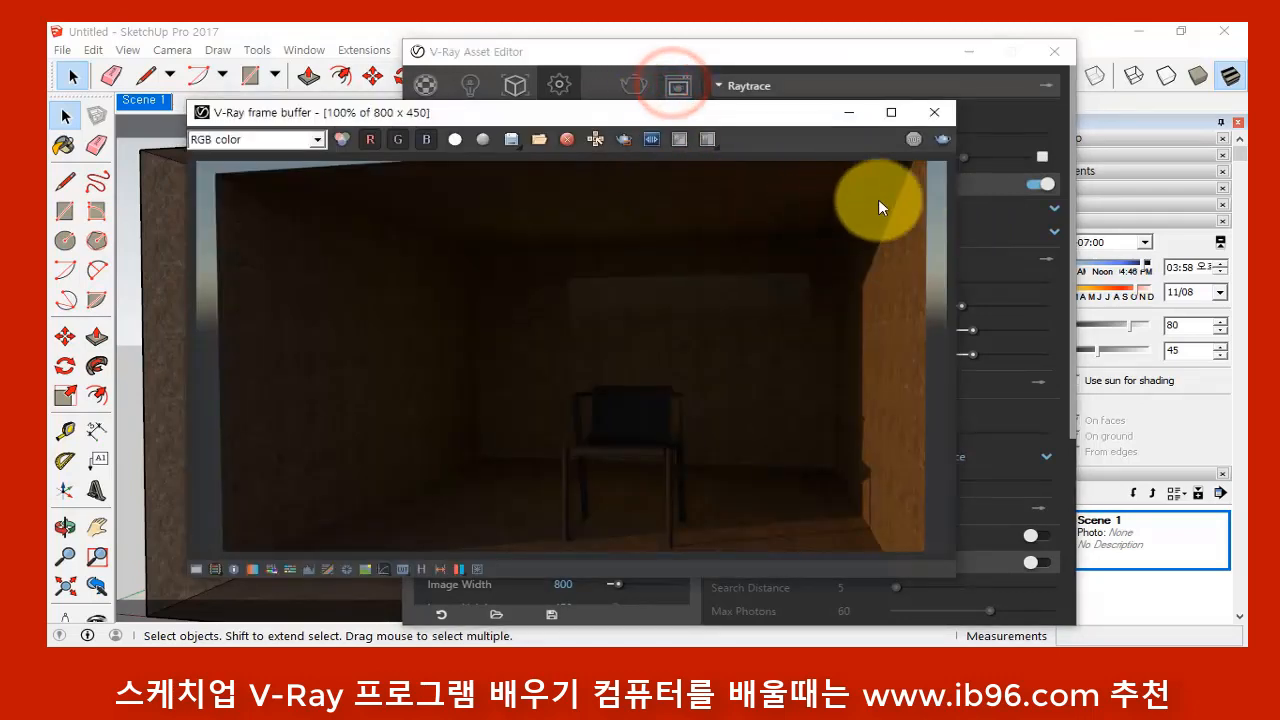
pyautogui.click(943, 139)
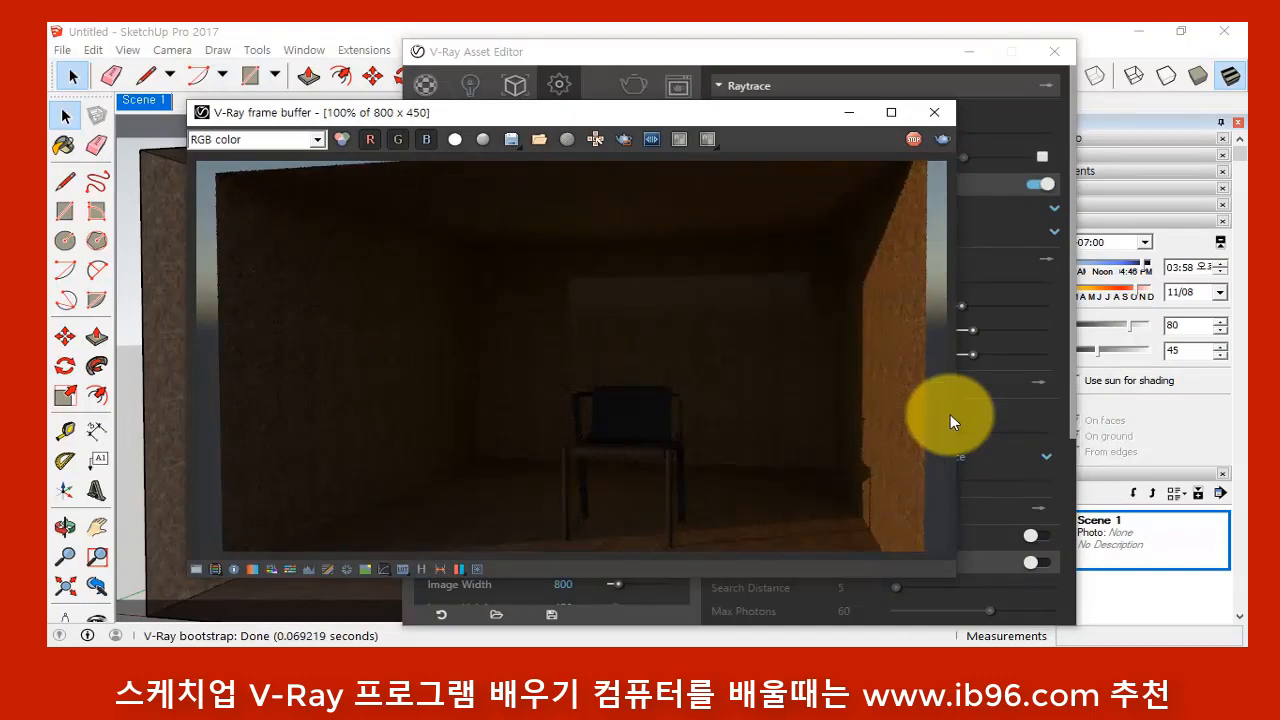
pyautogui.click(935, 113)
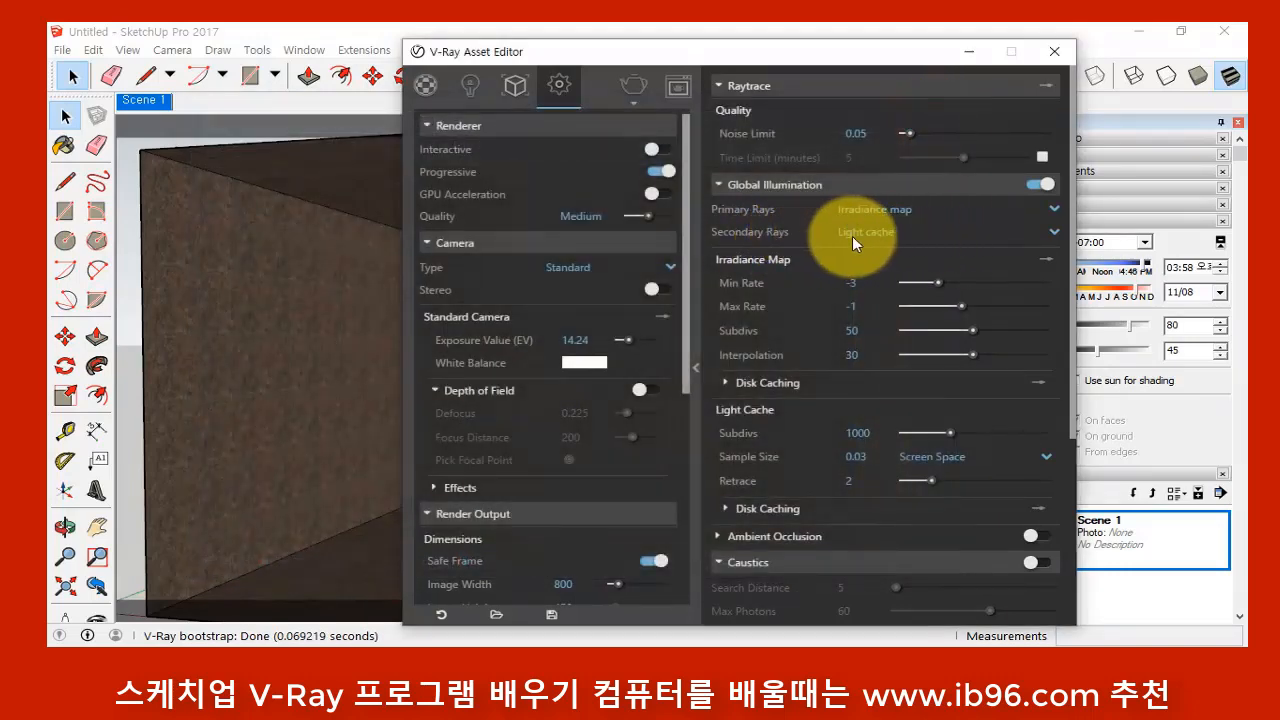
# - Examine the available Secondary Rays options and review the Light Cache, Caustics, Render Elements and Switches settings
pyautogui.click(922, 231)
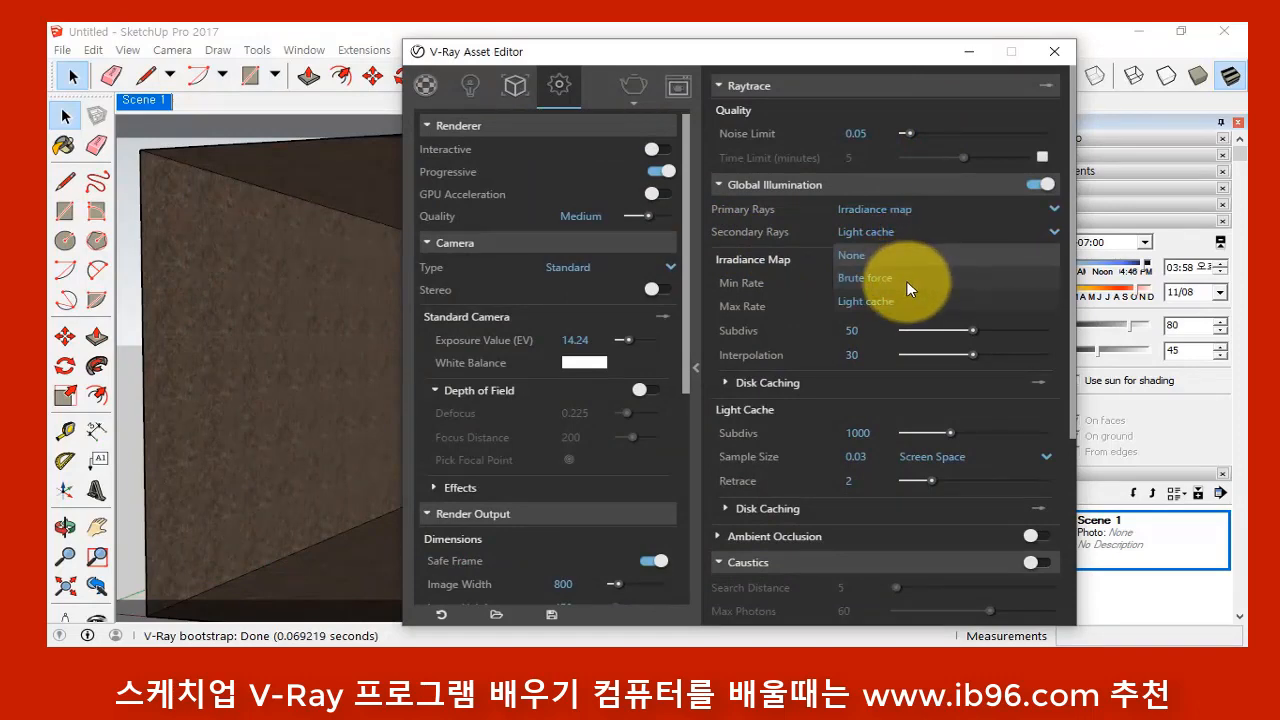
pyautogui.click(940, 229)
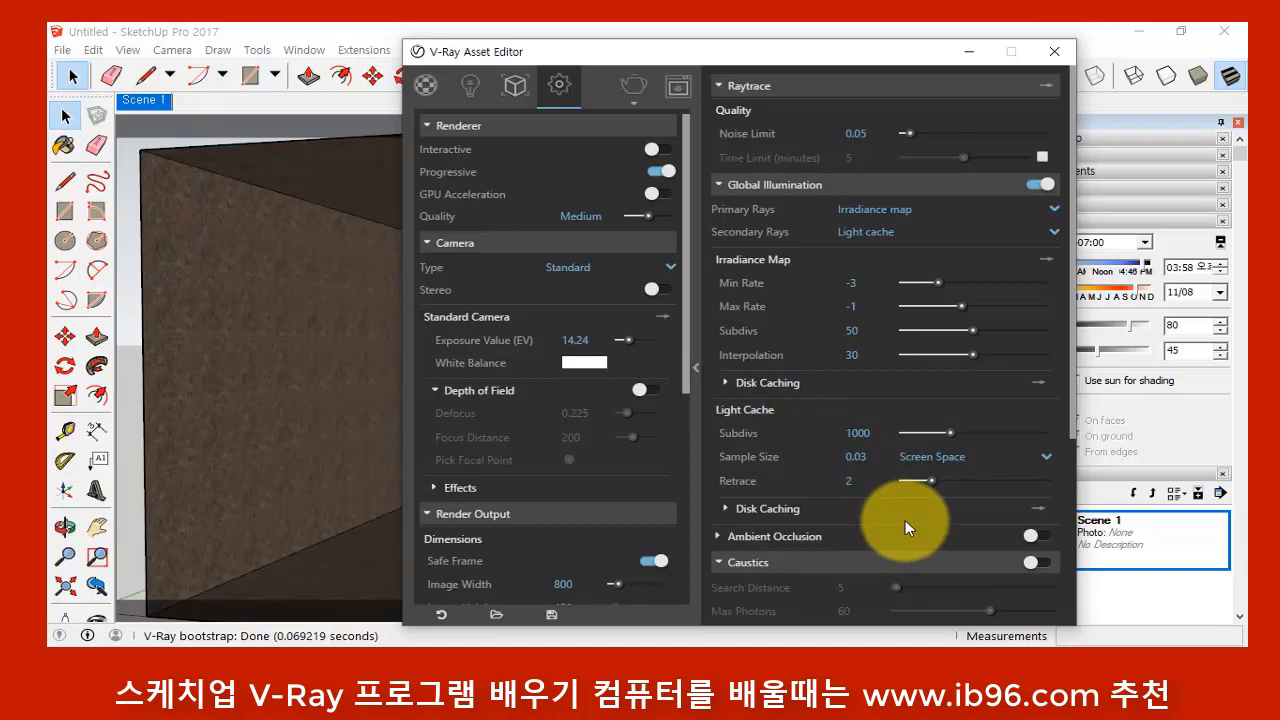
pyautogui.scroll(-3, 904, 522)
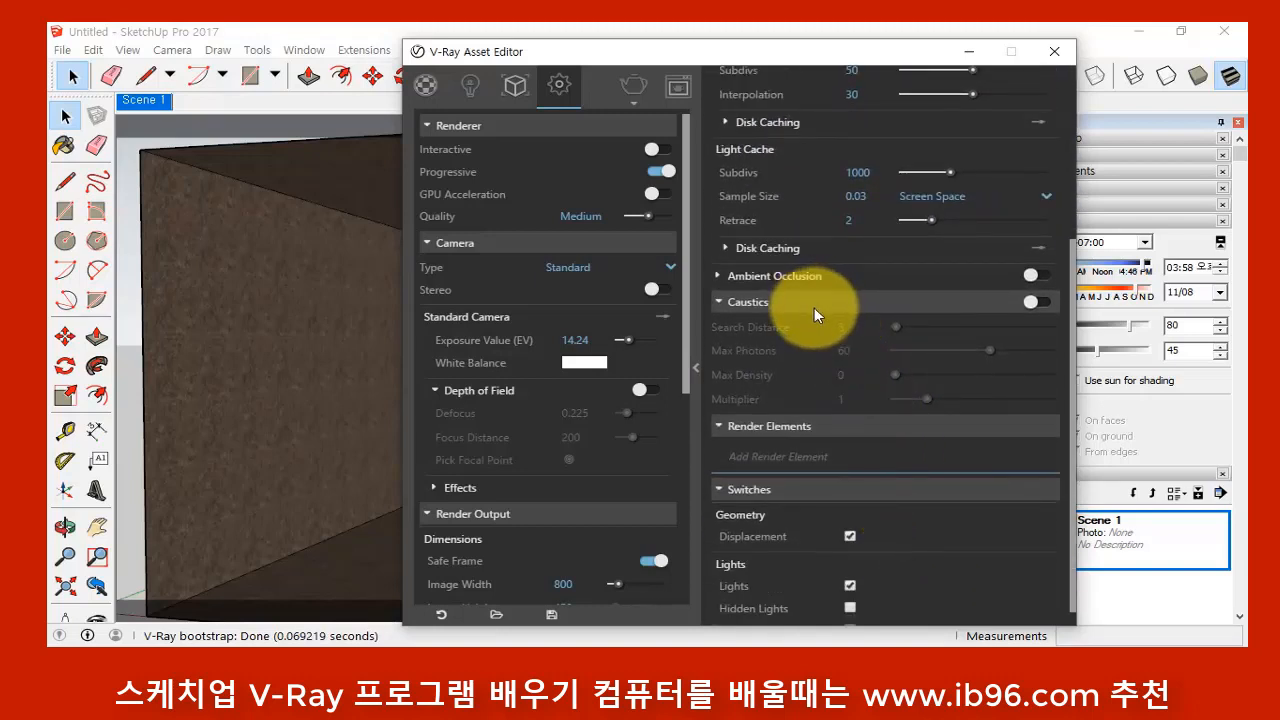
pyautogui.moveTo(825, 323)
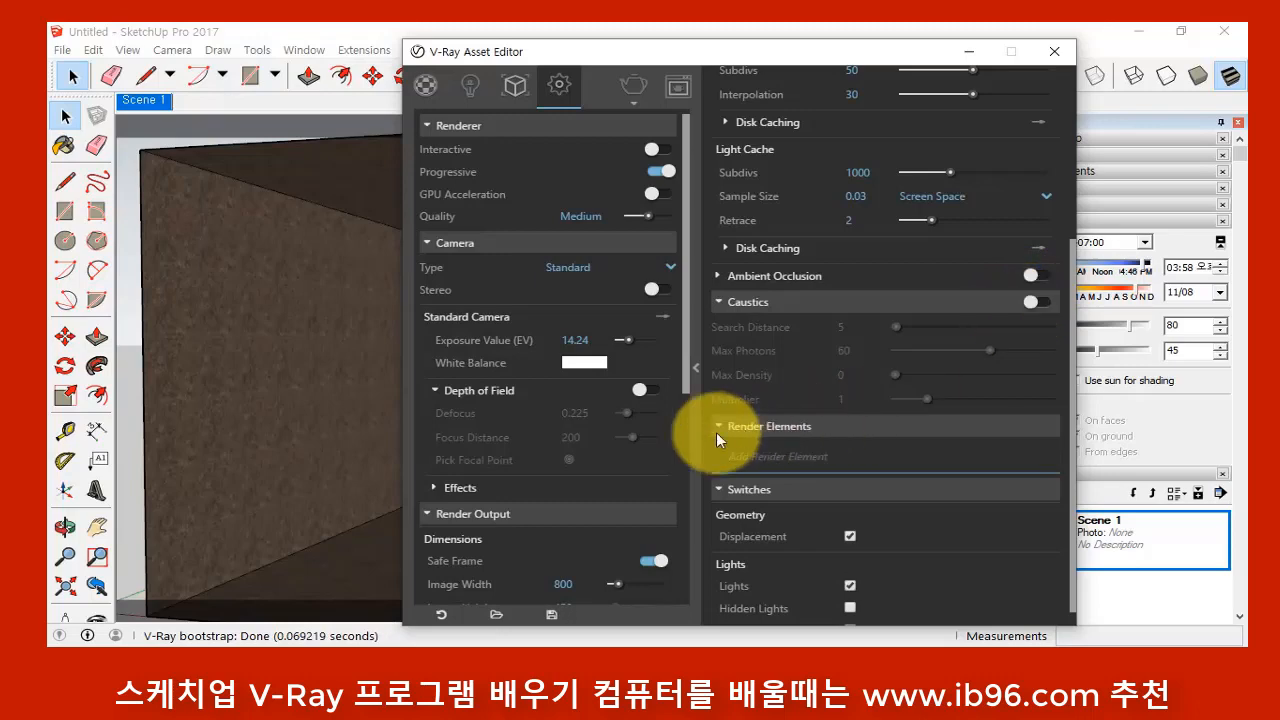
pyautogui.scroll(3, 800, 400)
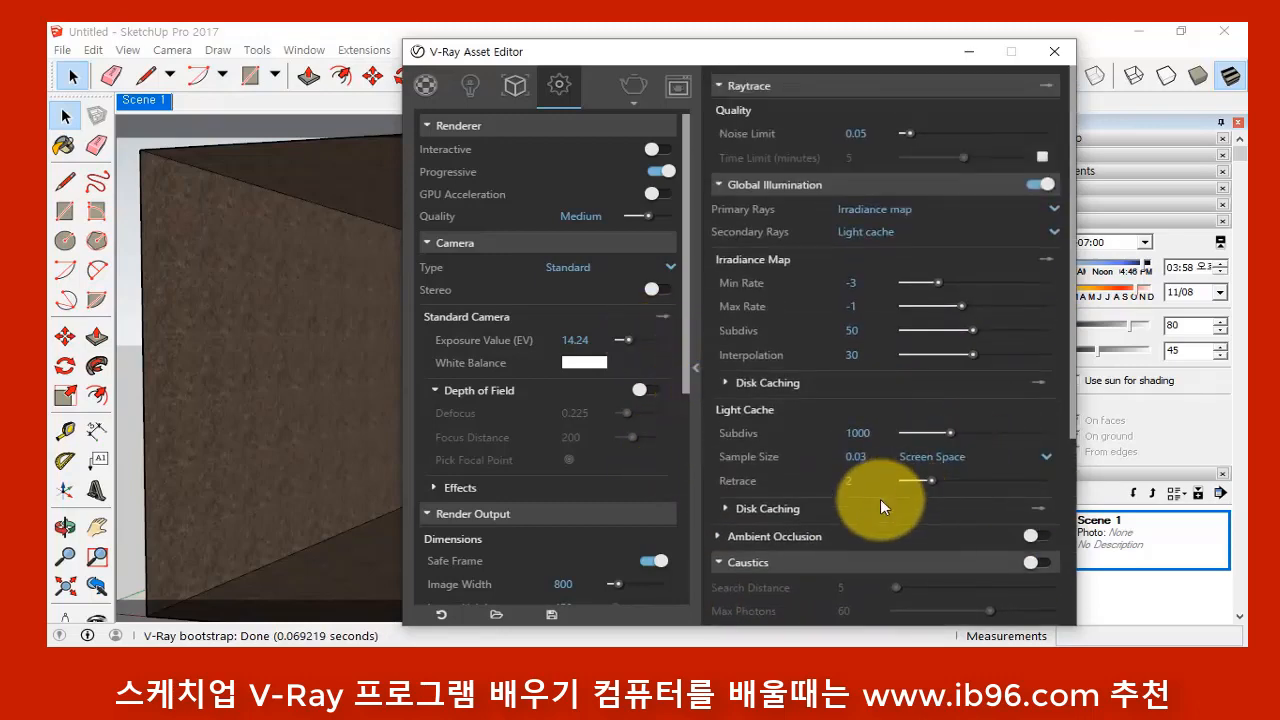